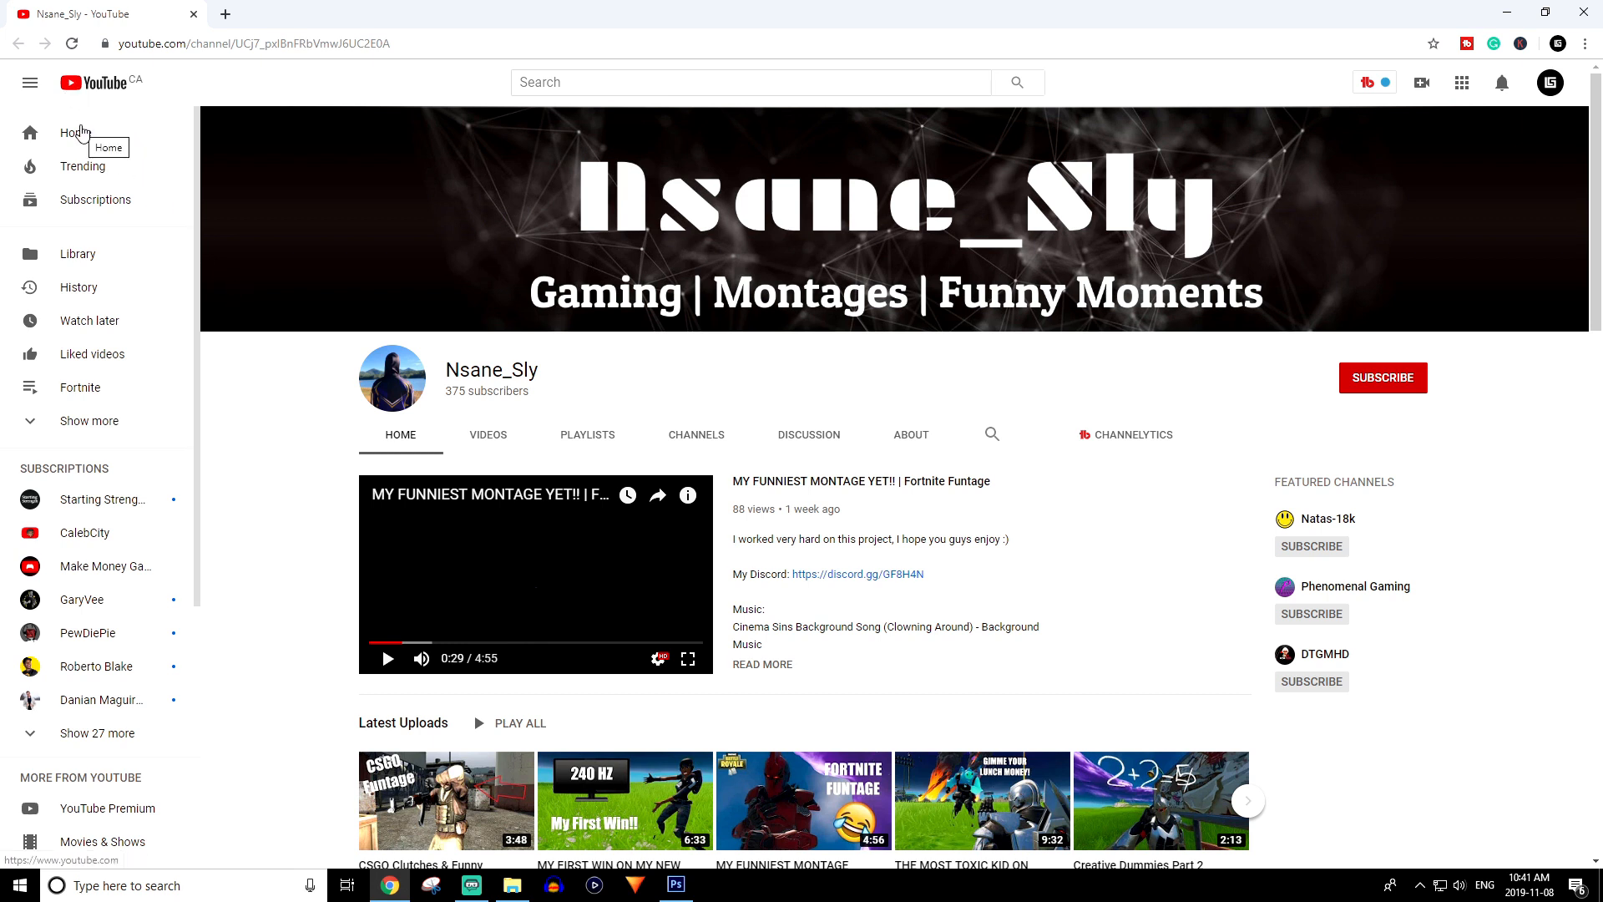
- Look over the recommended video thumbnails on the YouTube home page
left_click(81, 132)
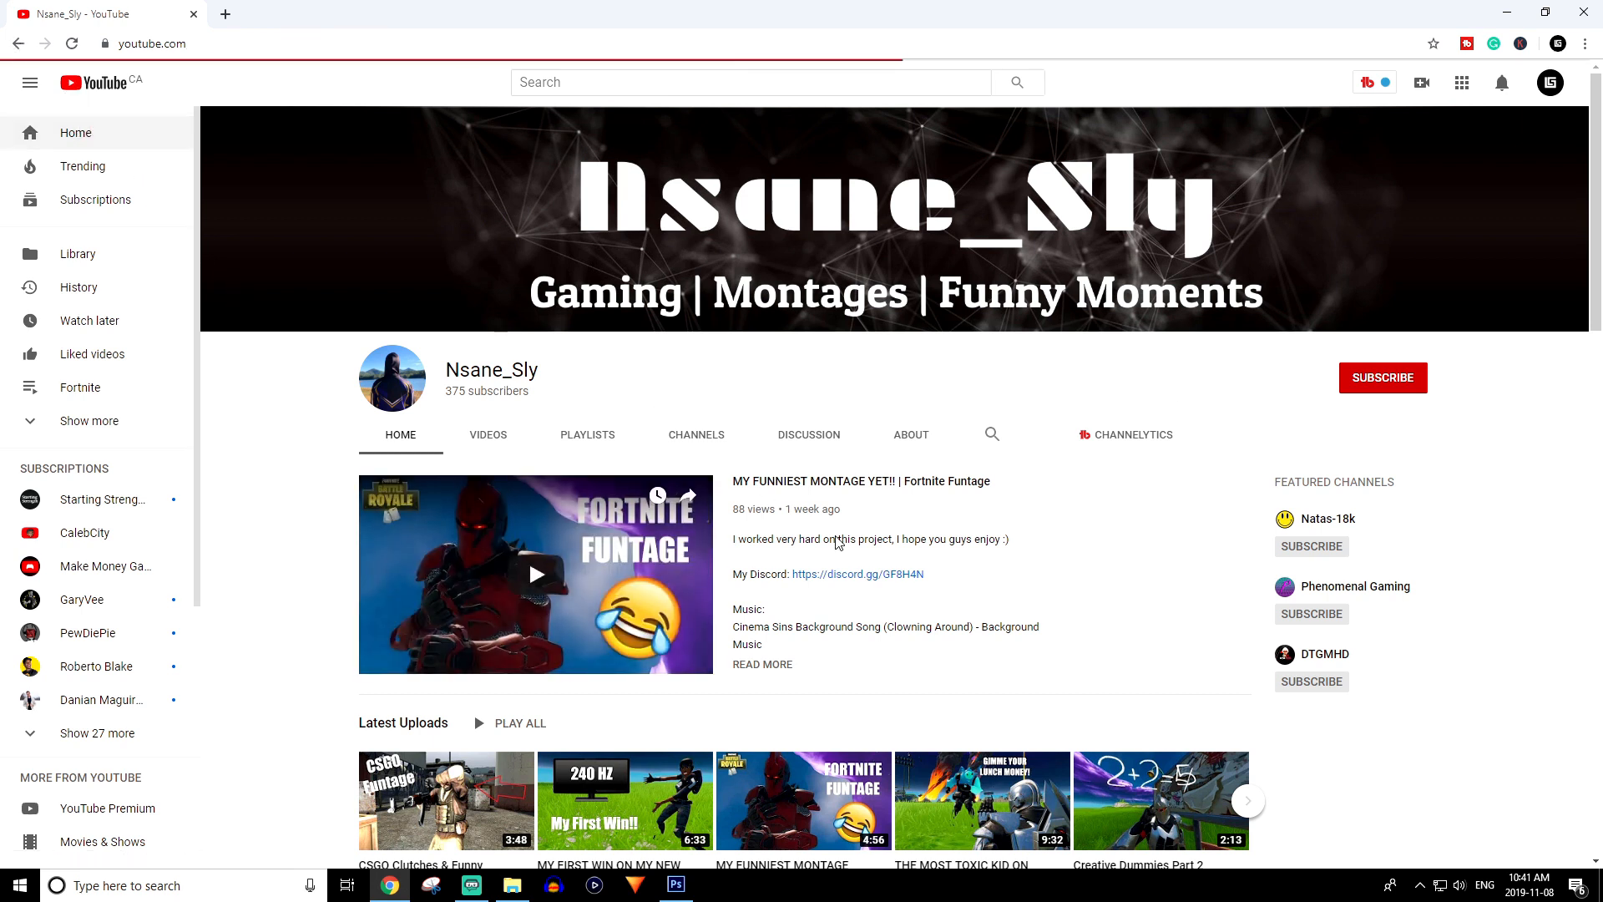
scroll(993, 632, "down", 1)
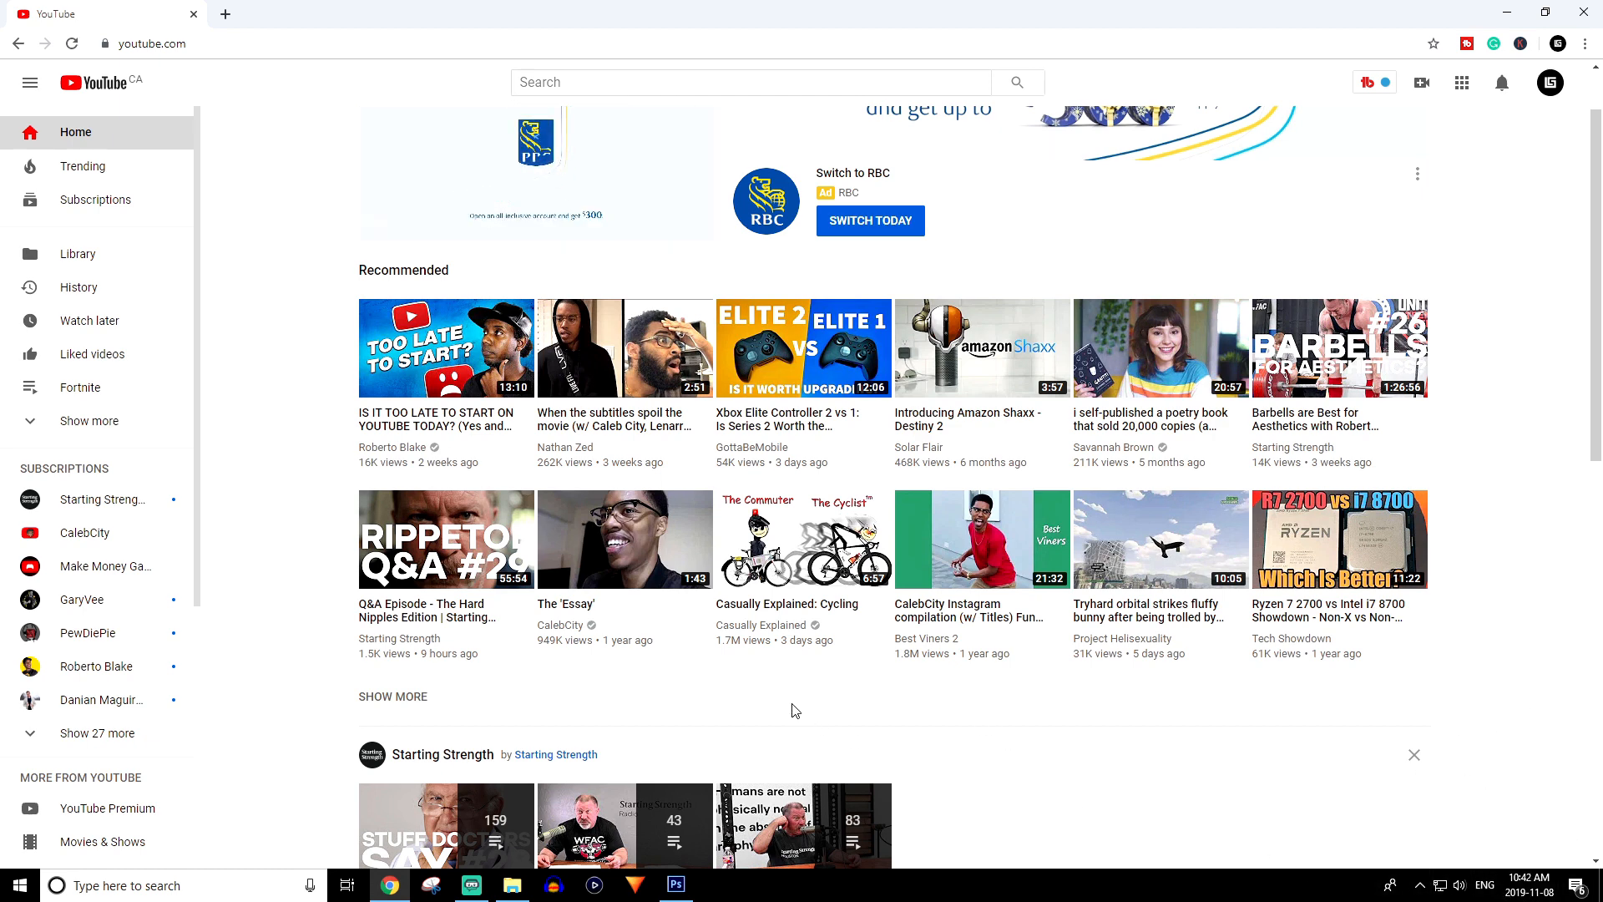
scroll(1601, 831, "down", 1)
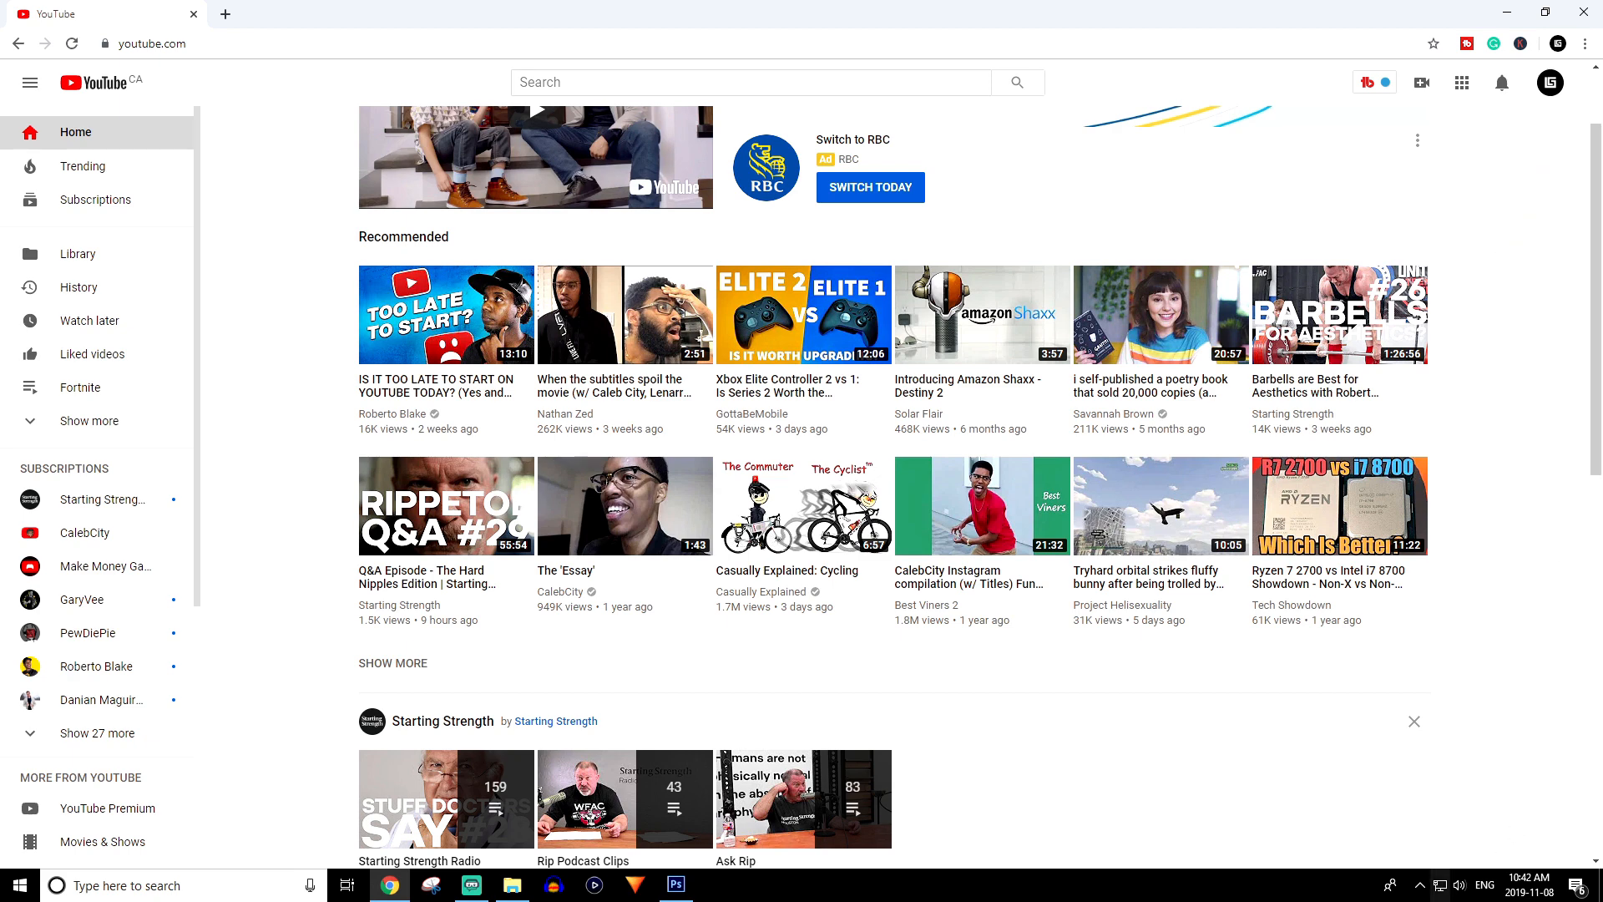
- Switch to Photoshop and close the open gaming template document without saving its changes
left_click(686, 890)
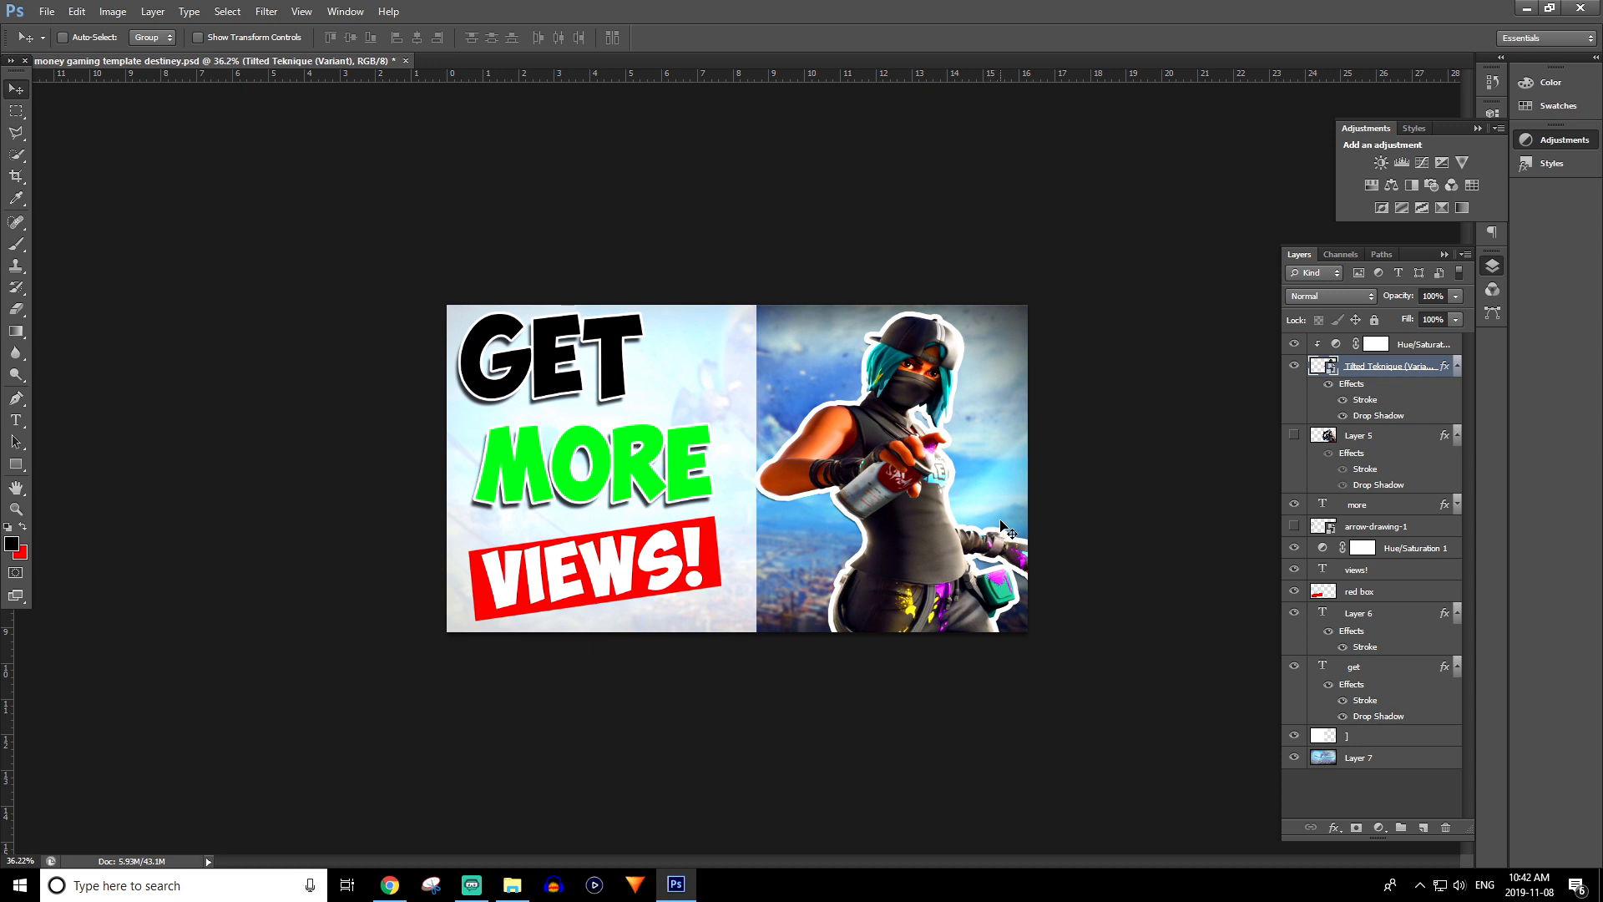
left_click(1318, 338, "alt")
left_click(406, 61)
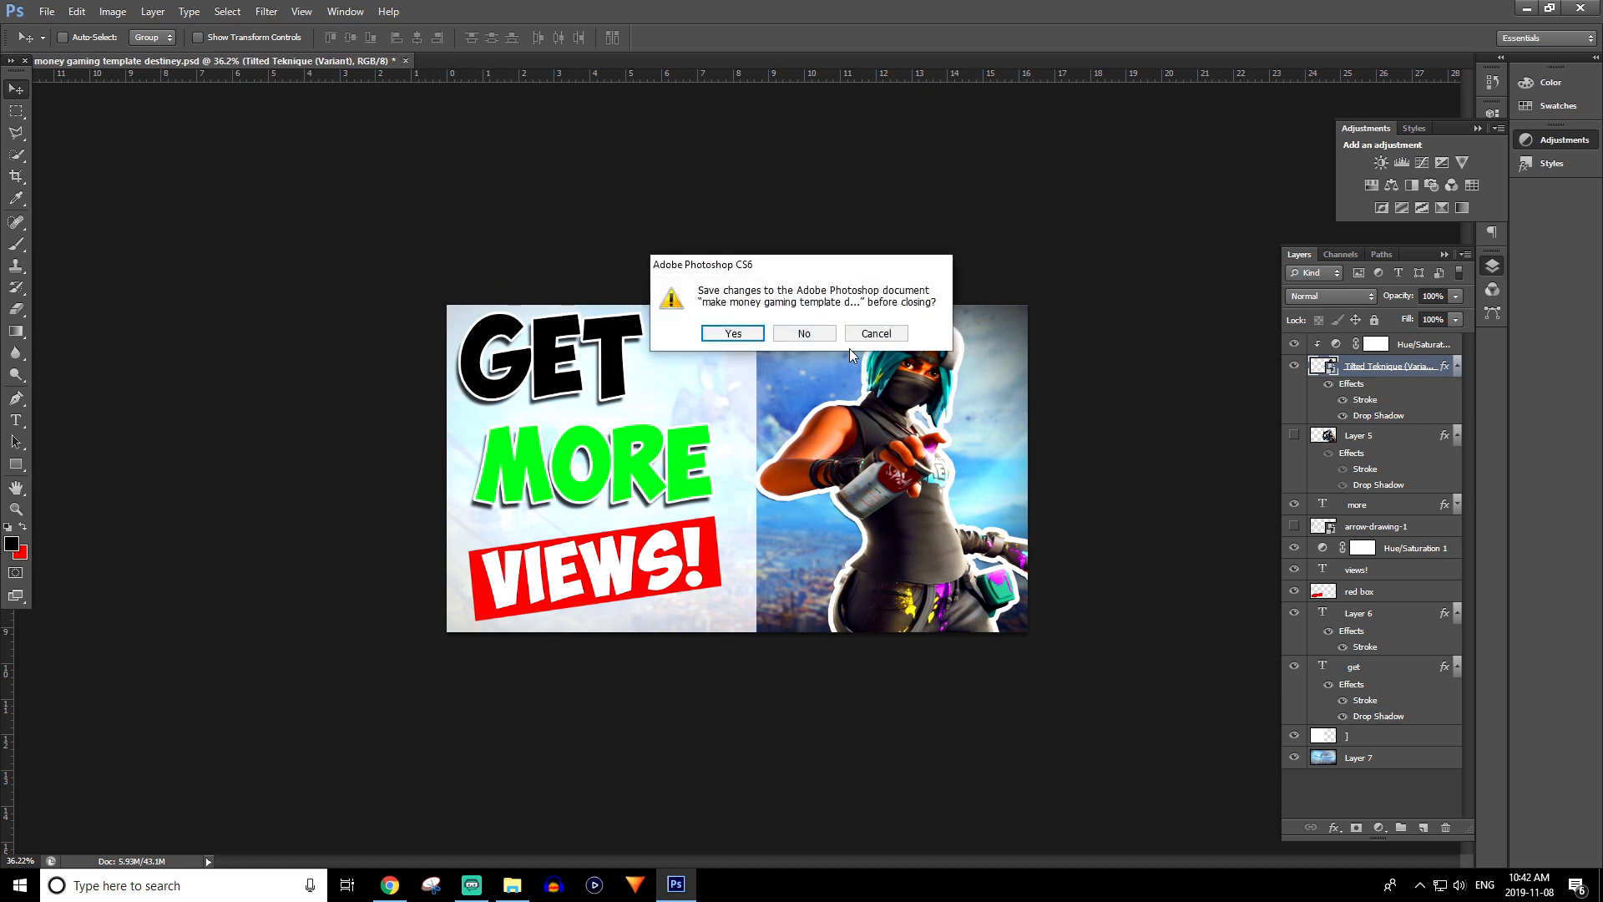
left_click(819, 333)
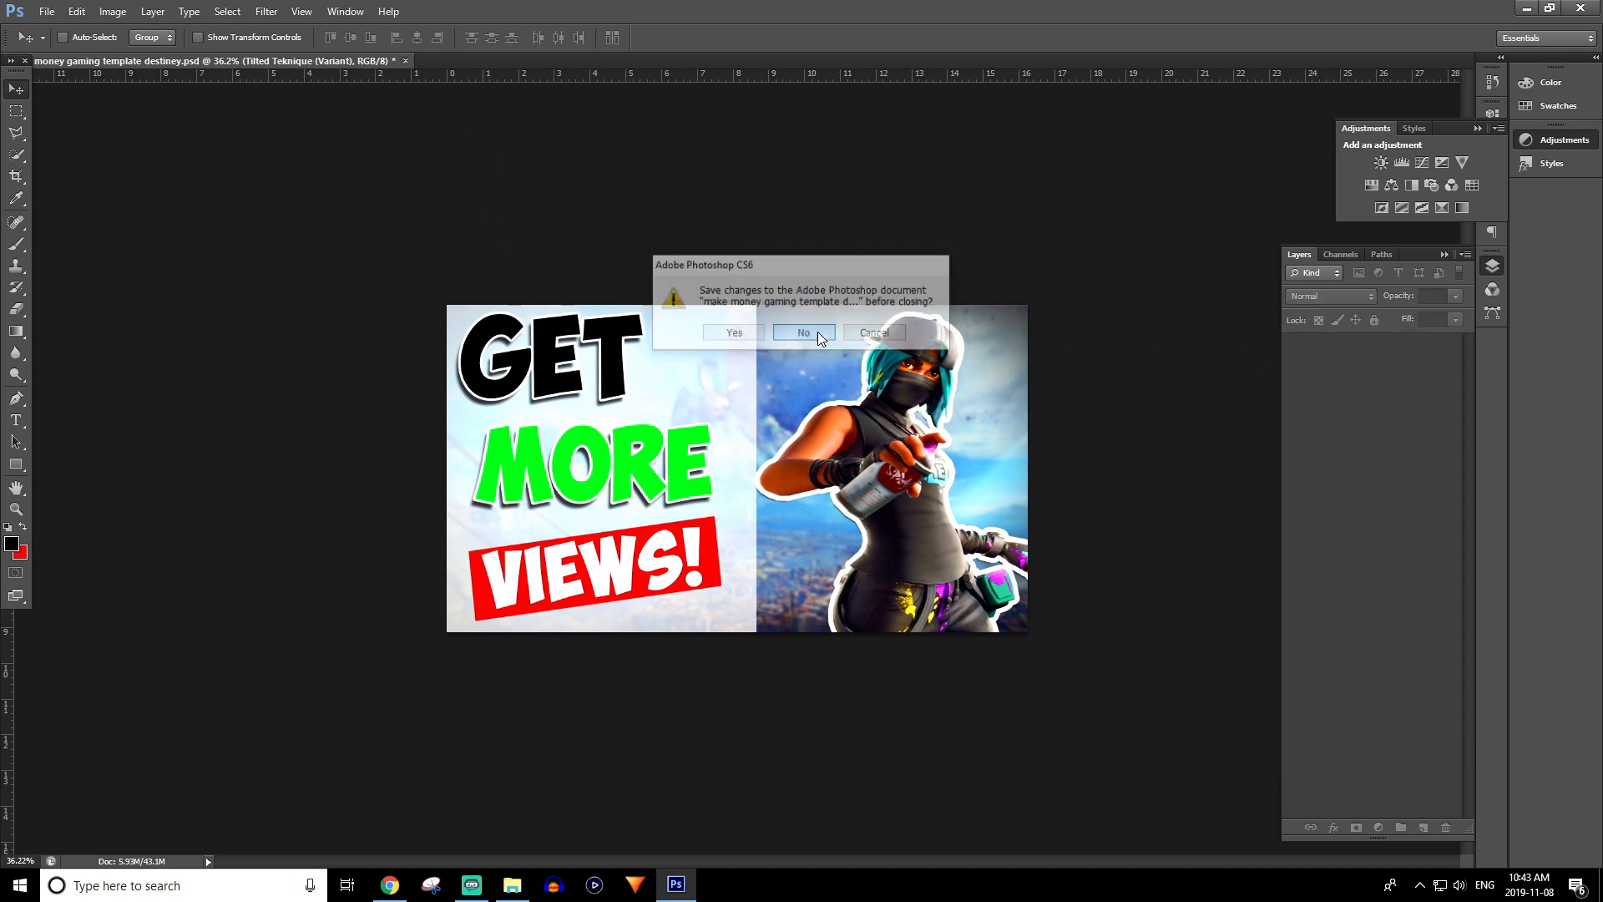
- Collapse the expanded Adjustments panel and leave the Layers panel expanded in the workspace
left_click(46, 12)
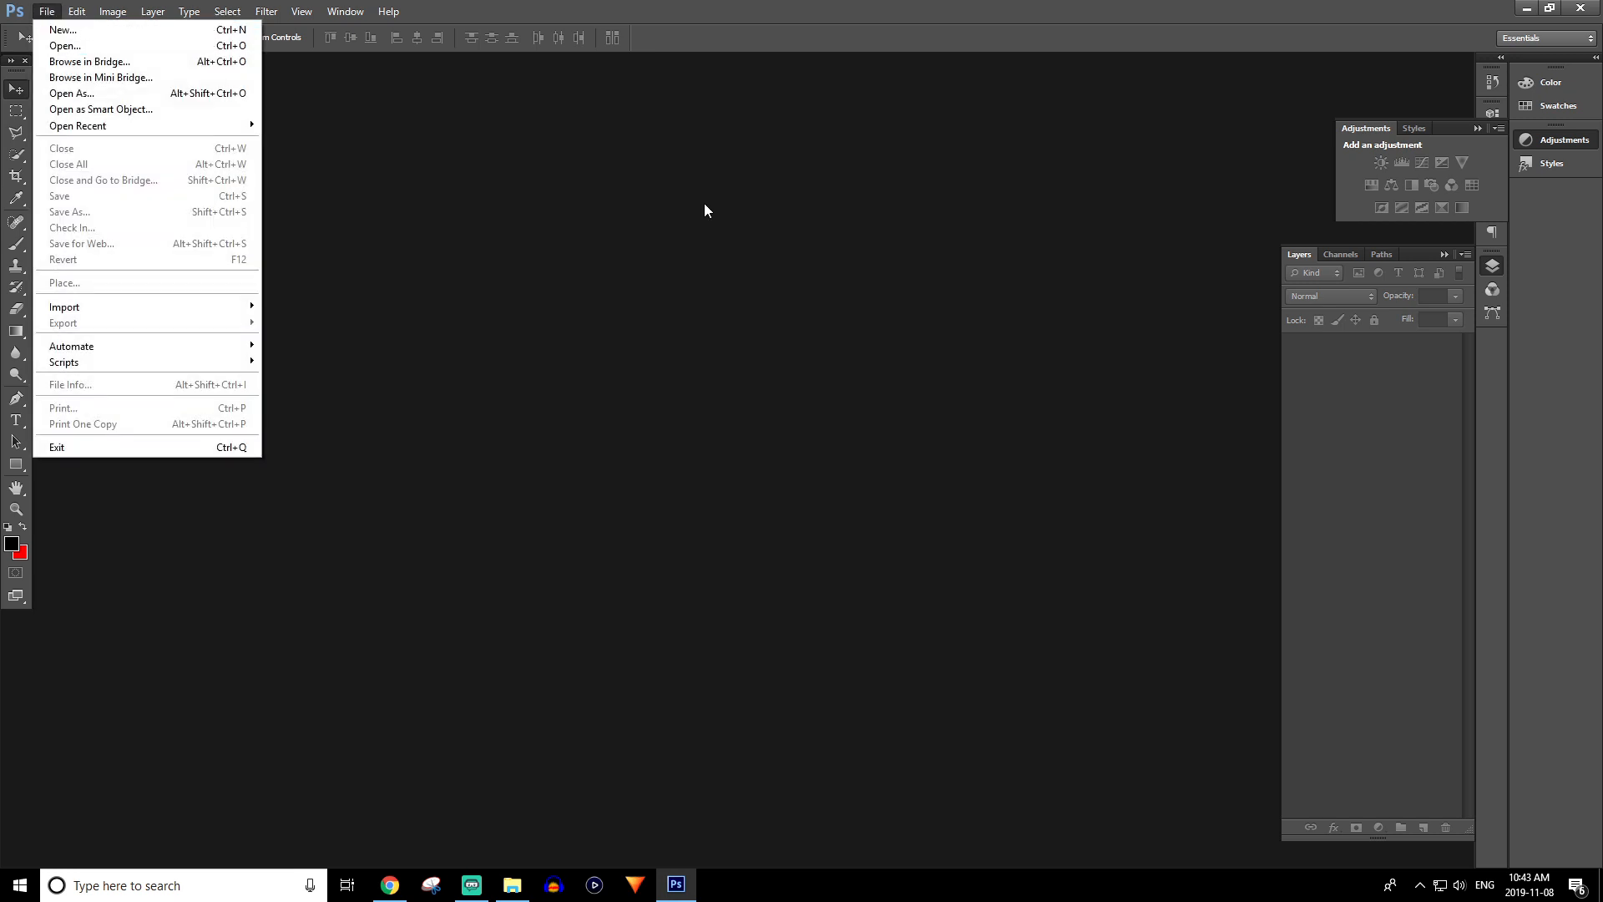
left_click(1249, 308)
left_click(1445, 255)
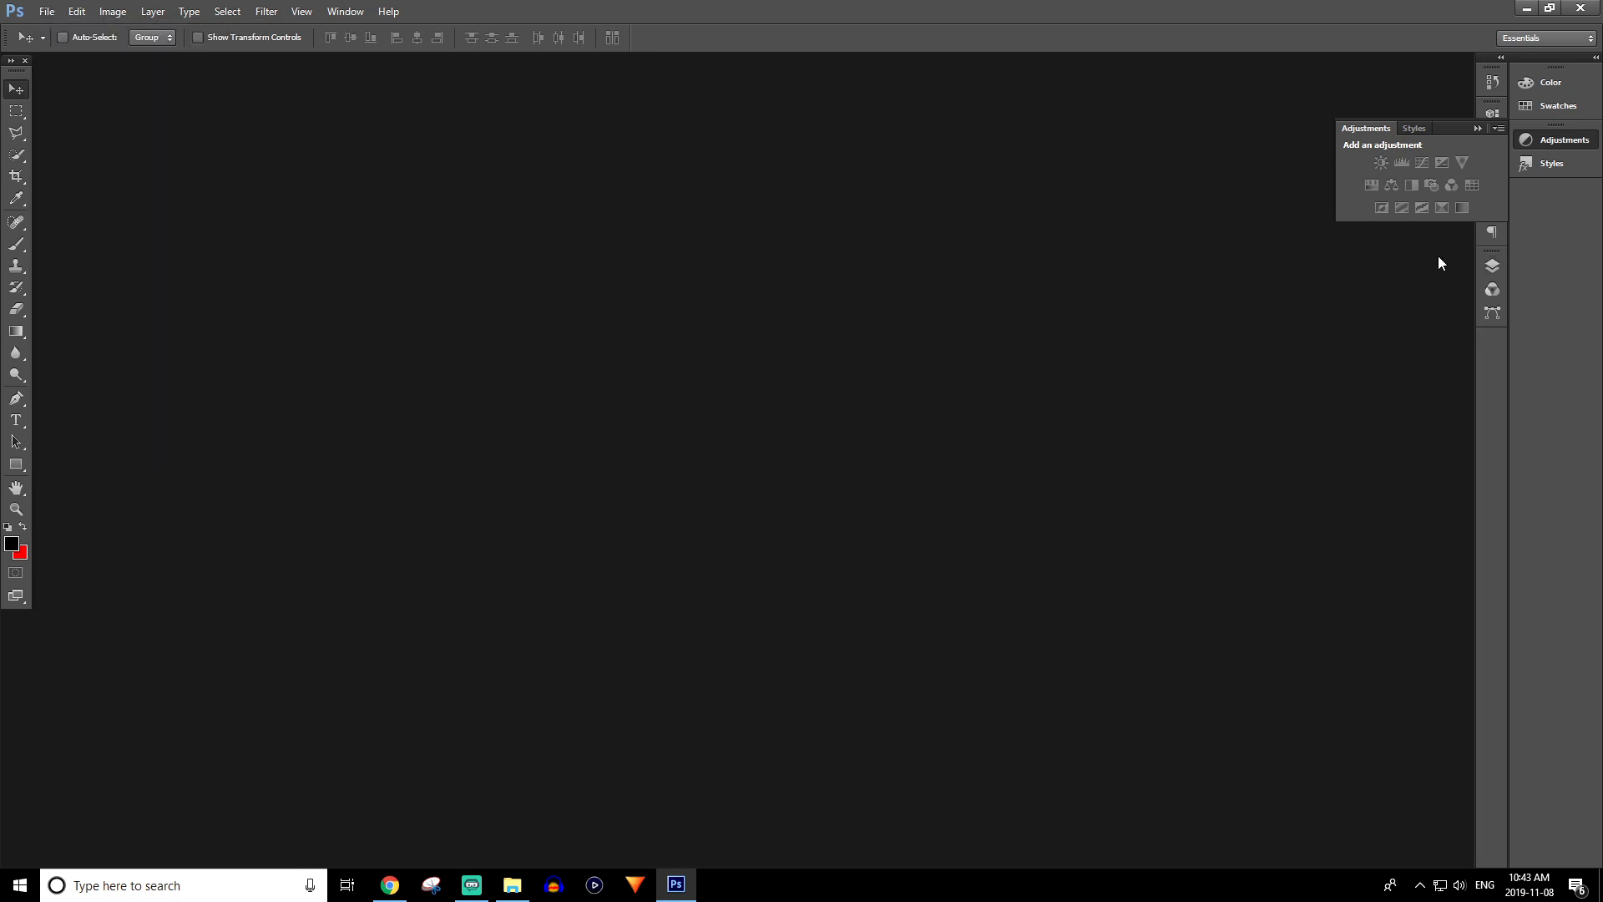
left_click(1483, 130)
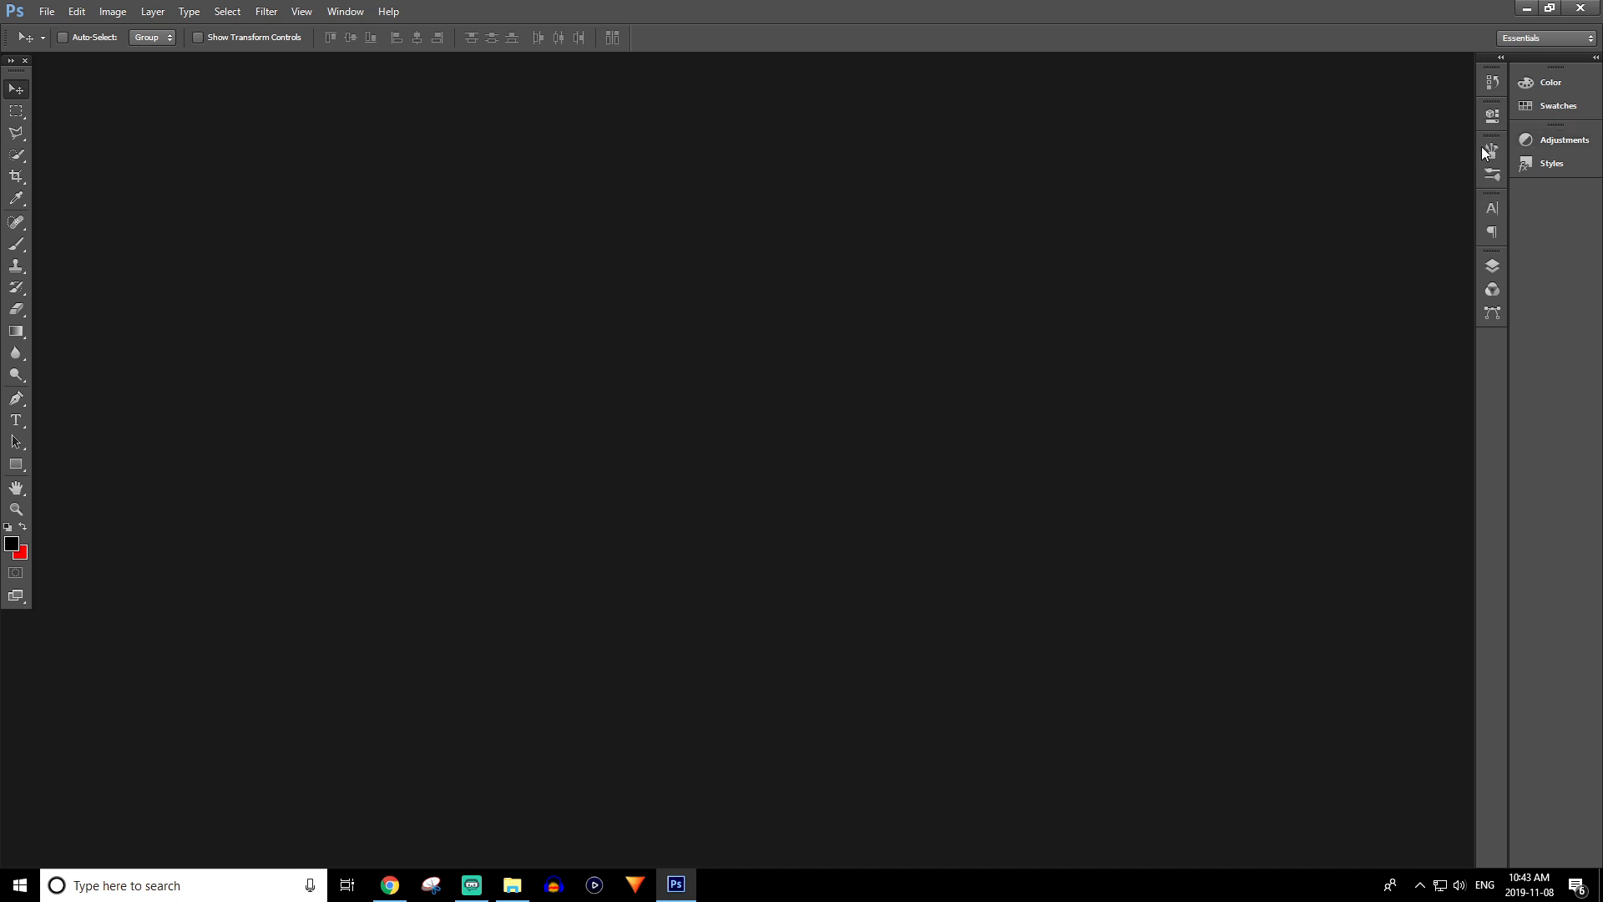
left_click(1489, 266)
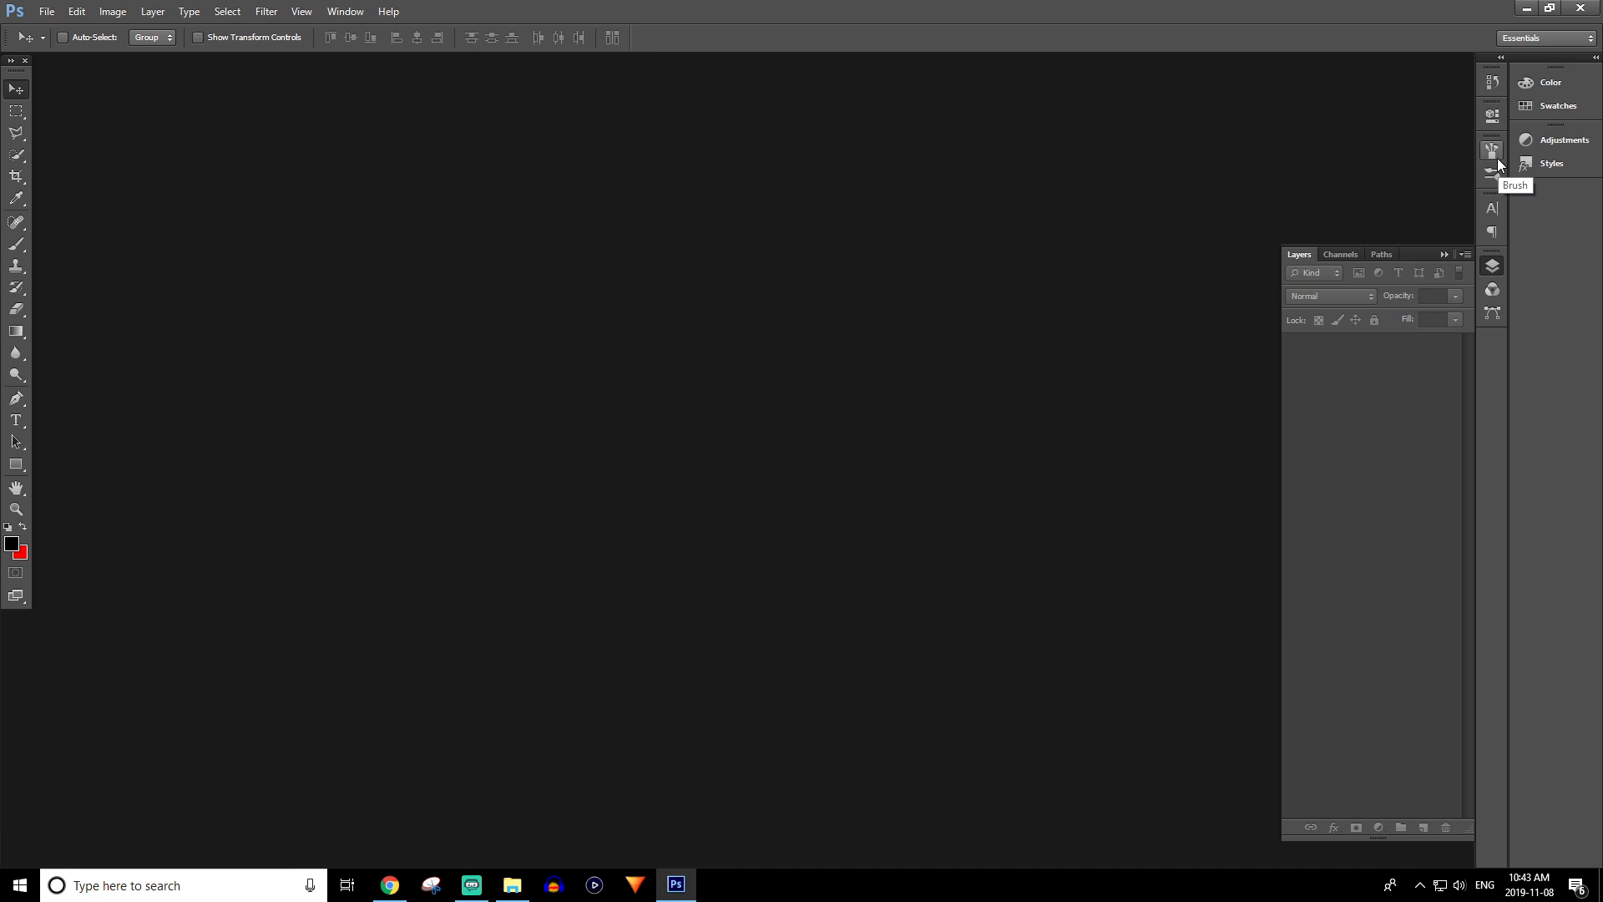
left_click(1555, 139)
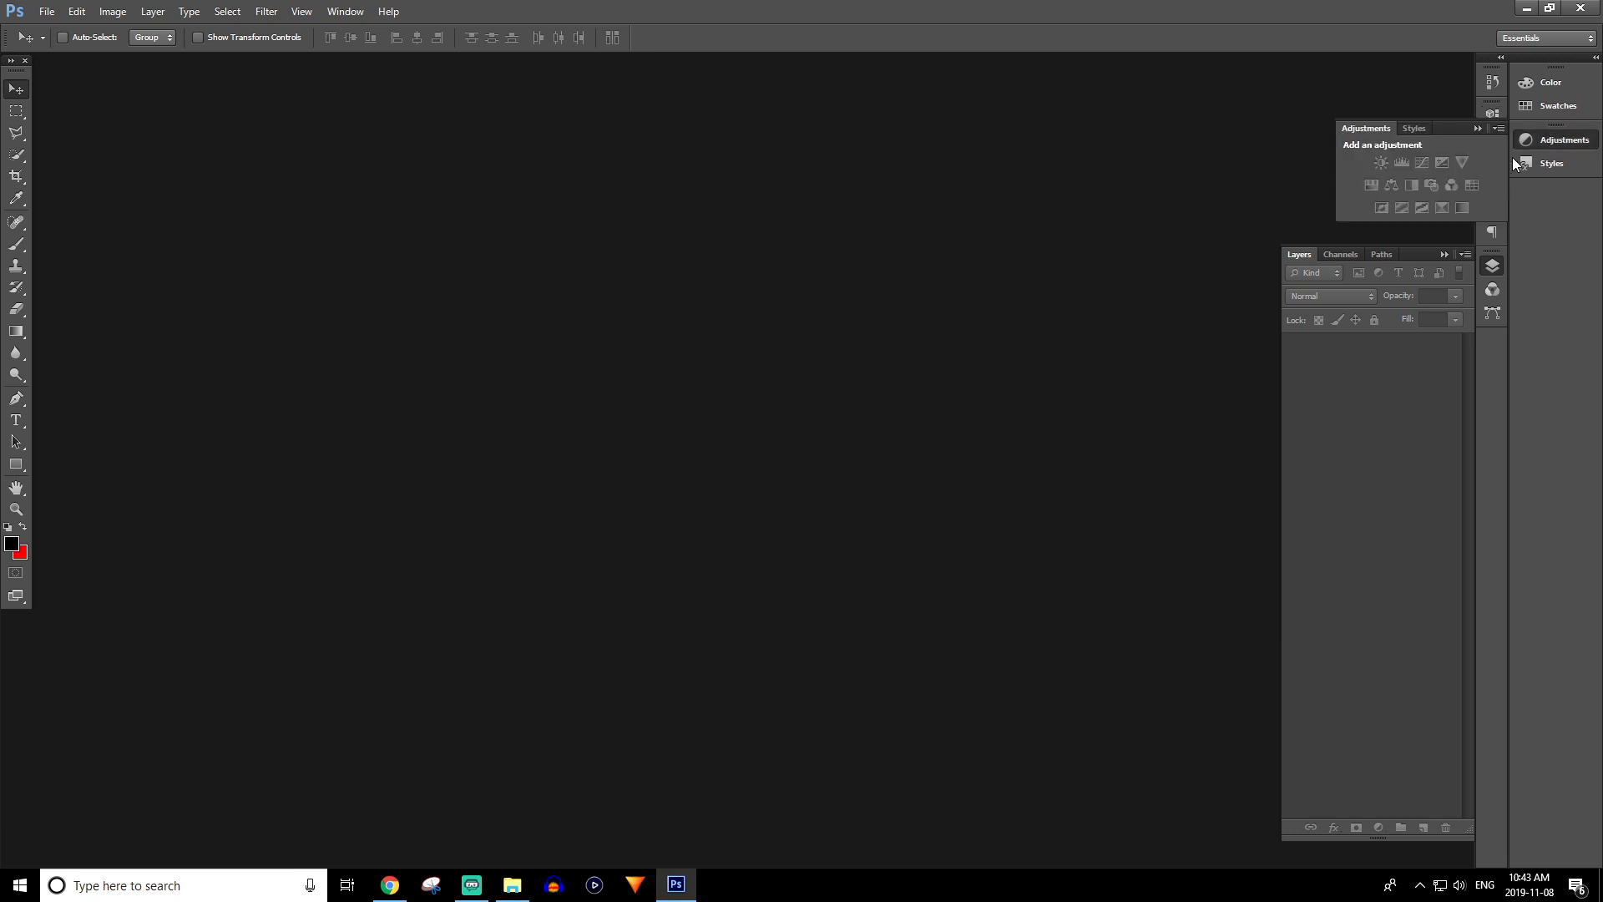
left_click(1481, 126)
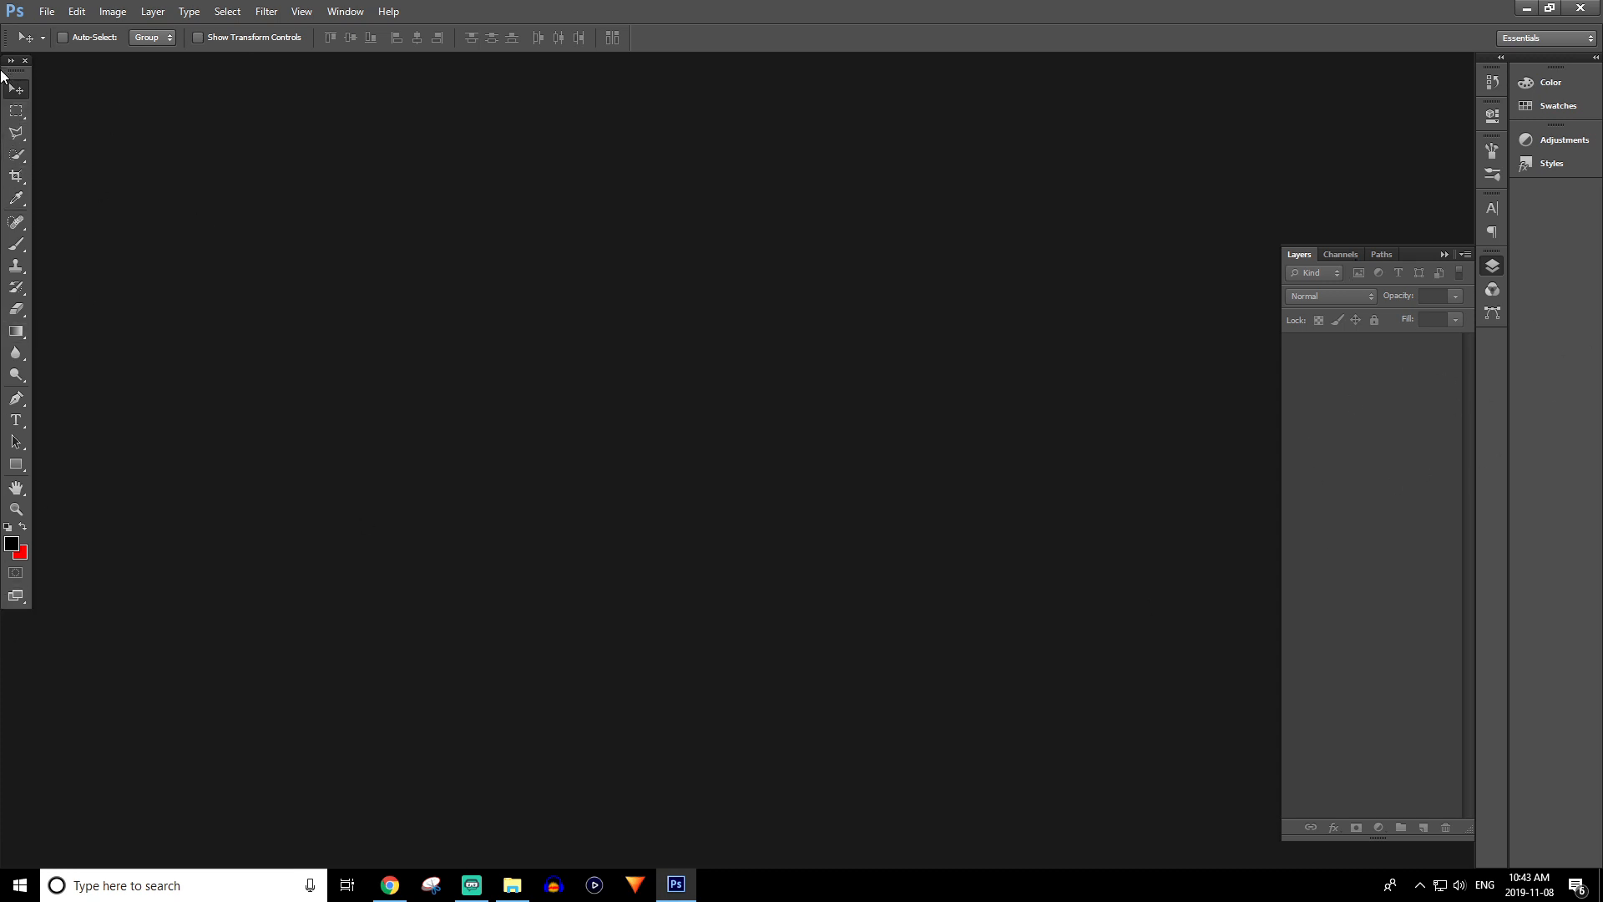
- Start a new document based on the Default Photoshop Size preset
left_click(43, 10)
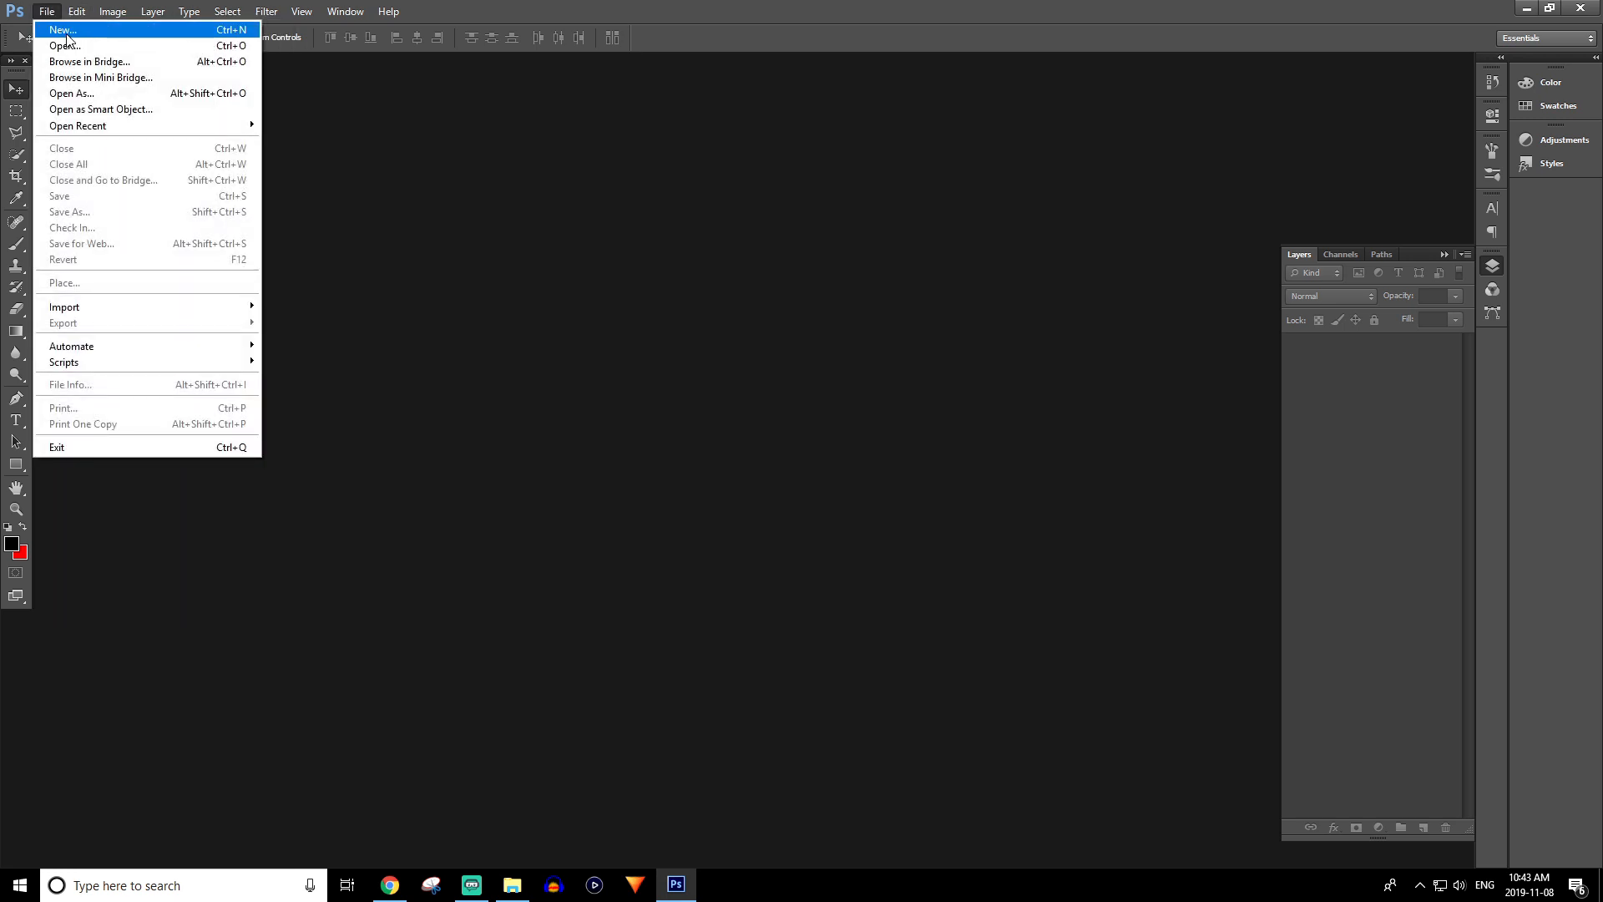
left_click(62, 30)
left_click(769, 254)
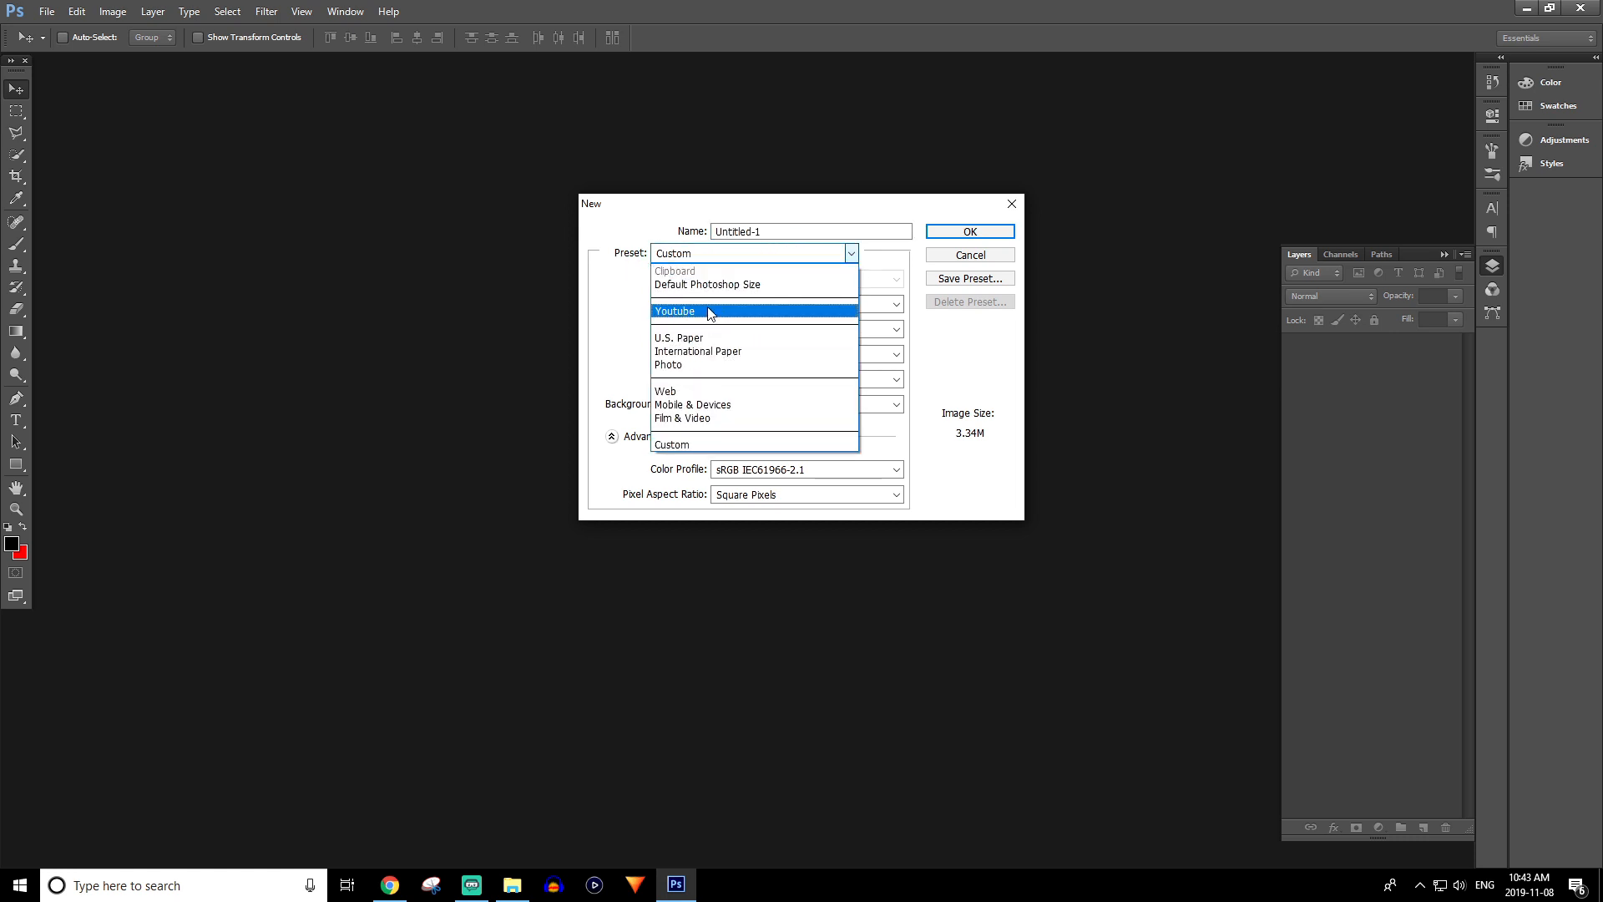
left_click(852, 254)
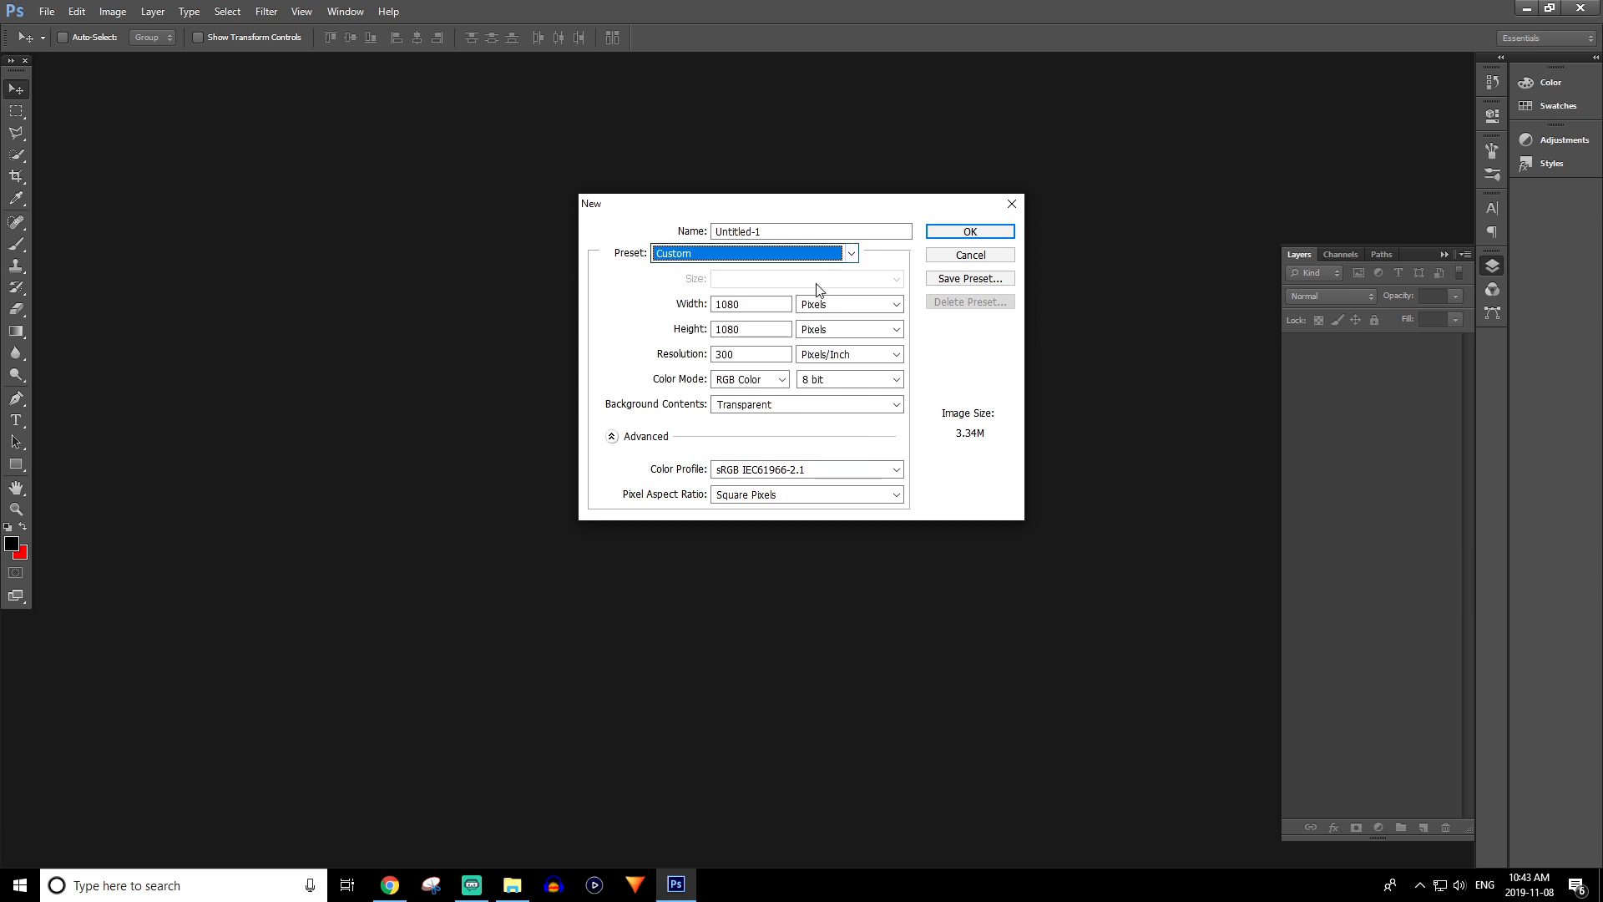
left_click(741, 255)
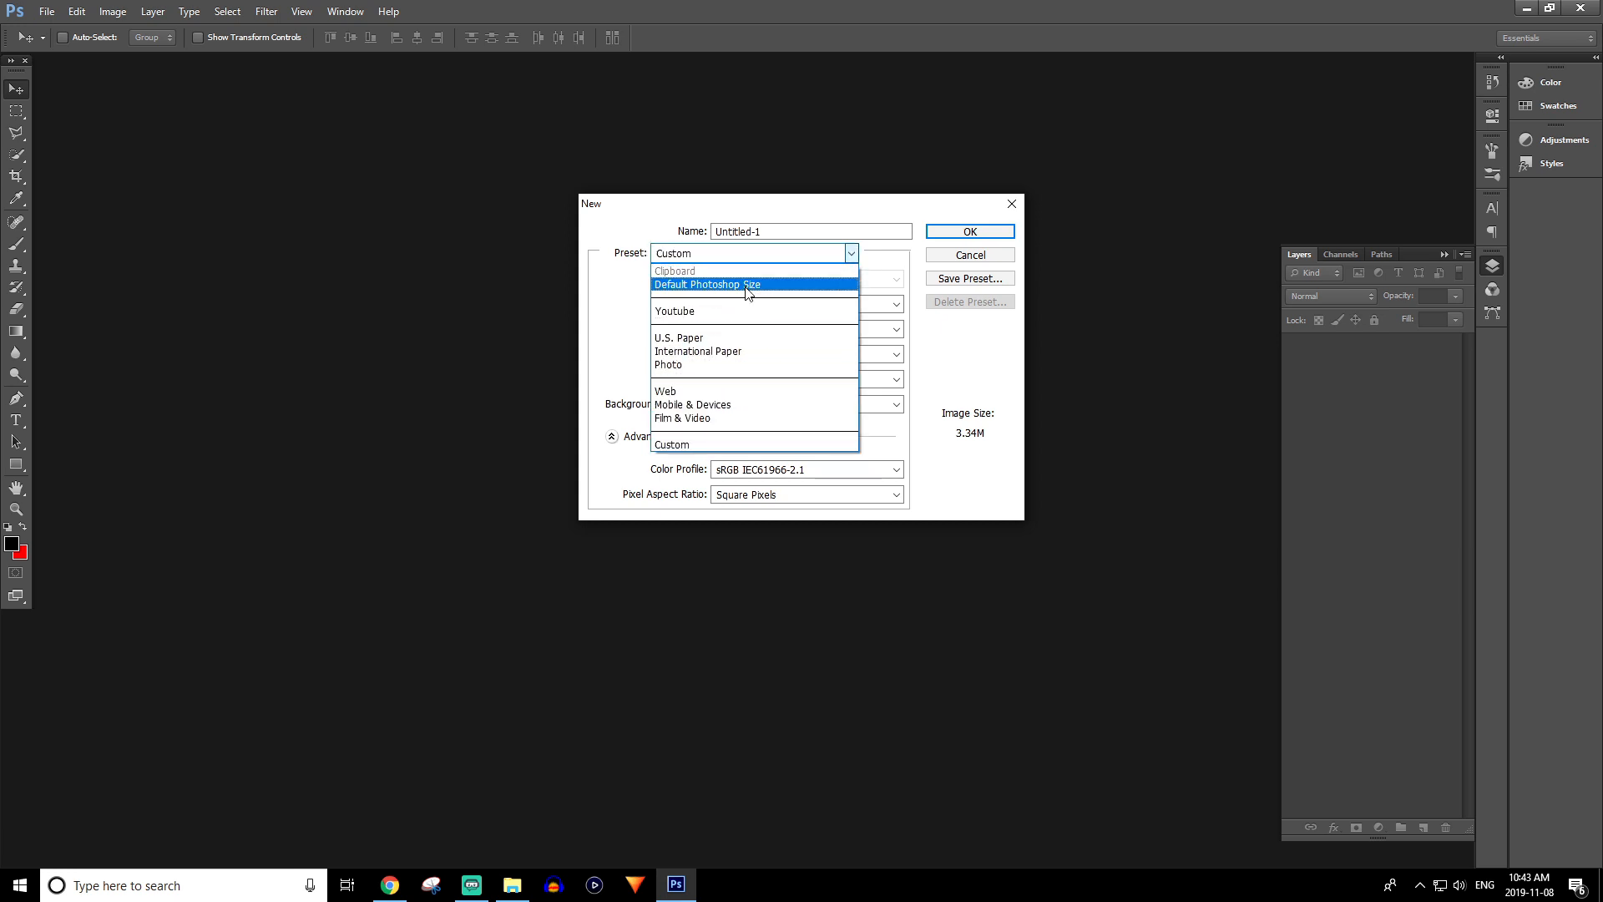
left_click(739, 285)
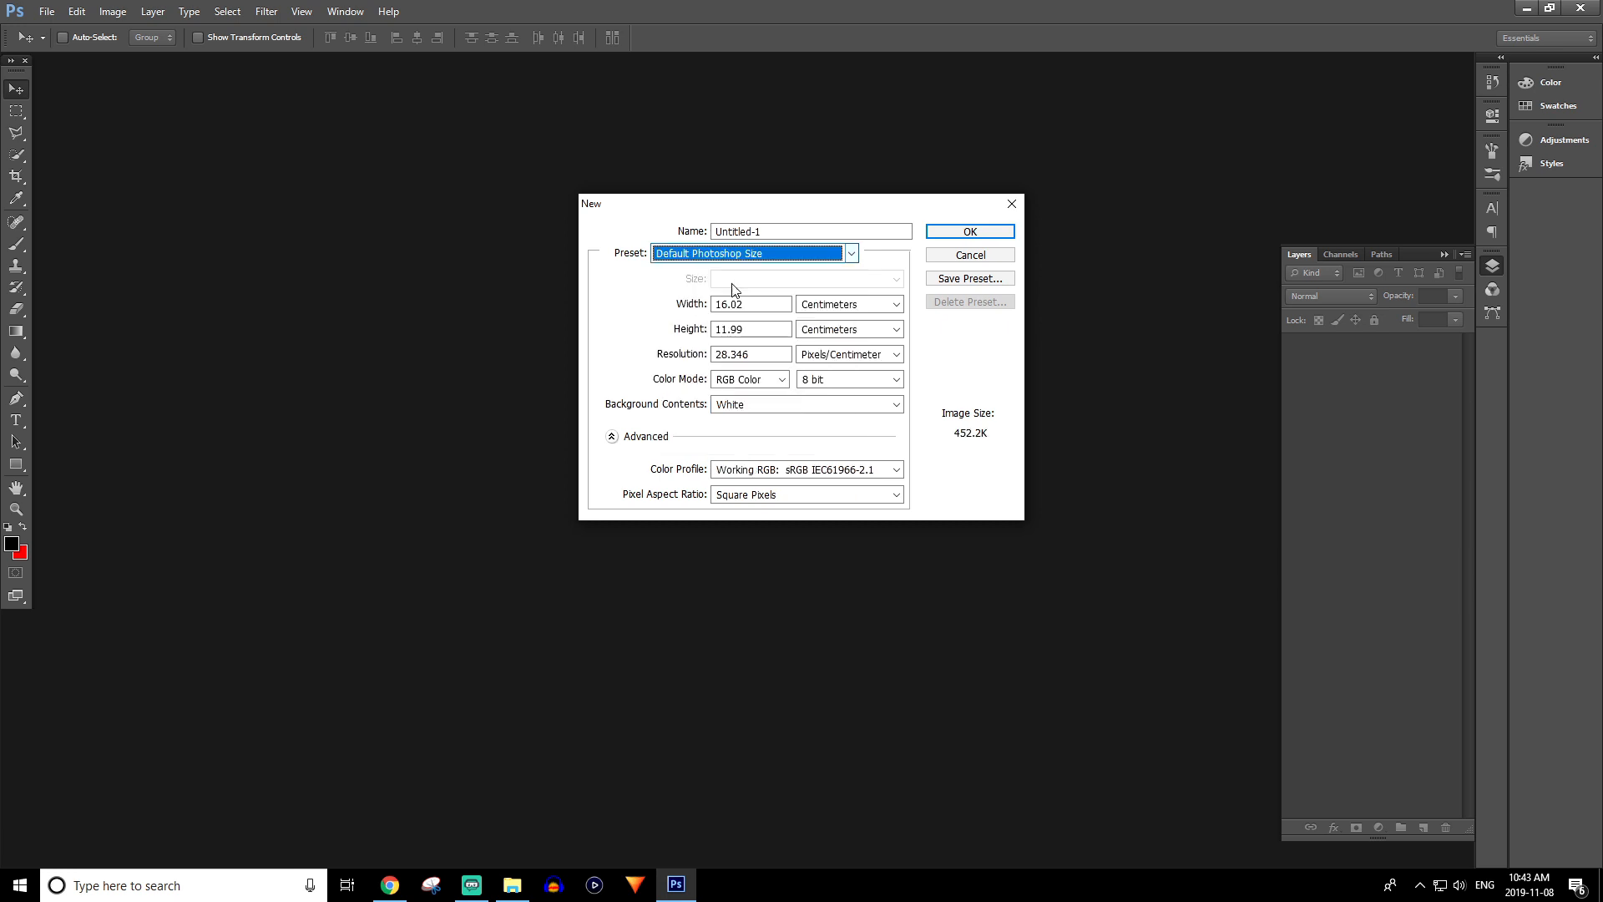
- Switch the new document's dimensions to pixels and set the width to 1920 and the height to 1080
left_click(827, 303)
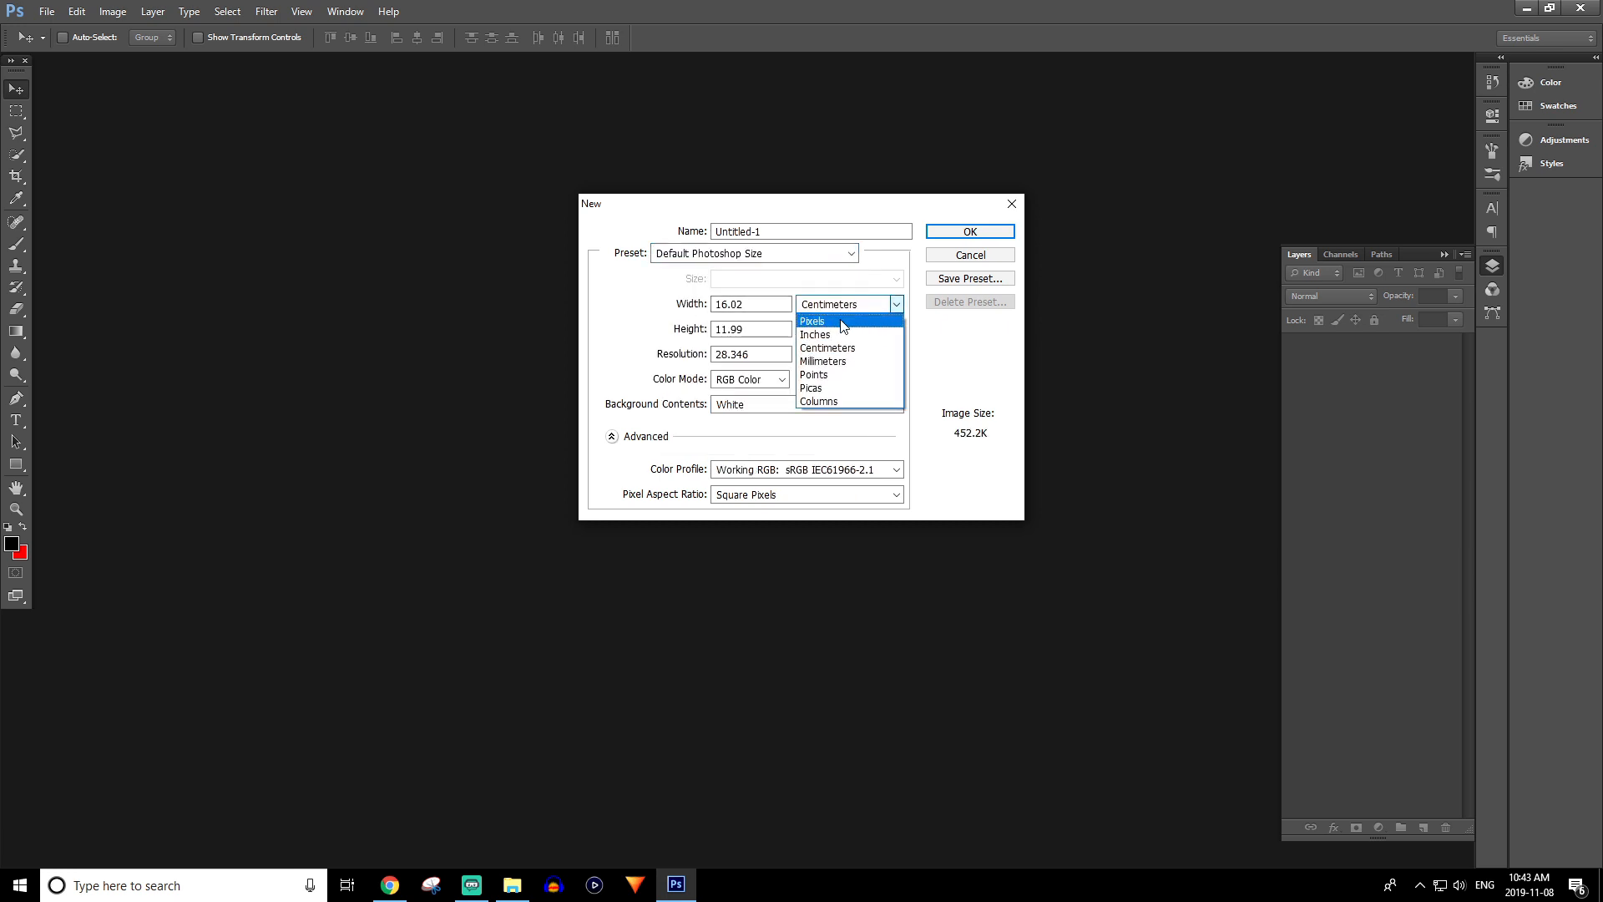
left_click(842, 322)
left_click(835, 329)
left_click(800, 342)
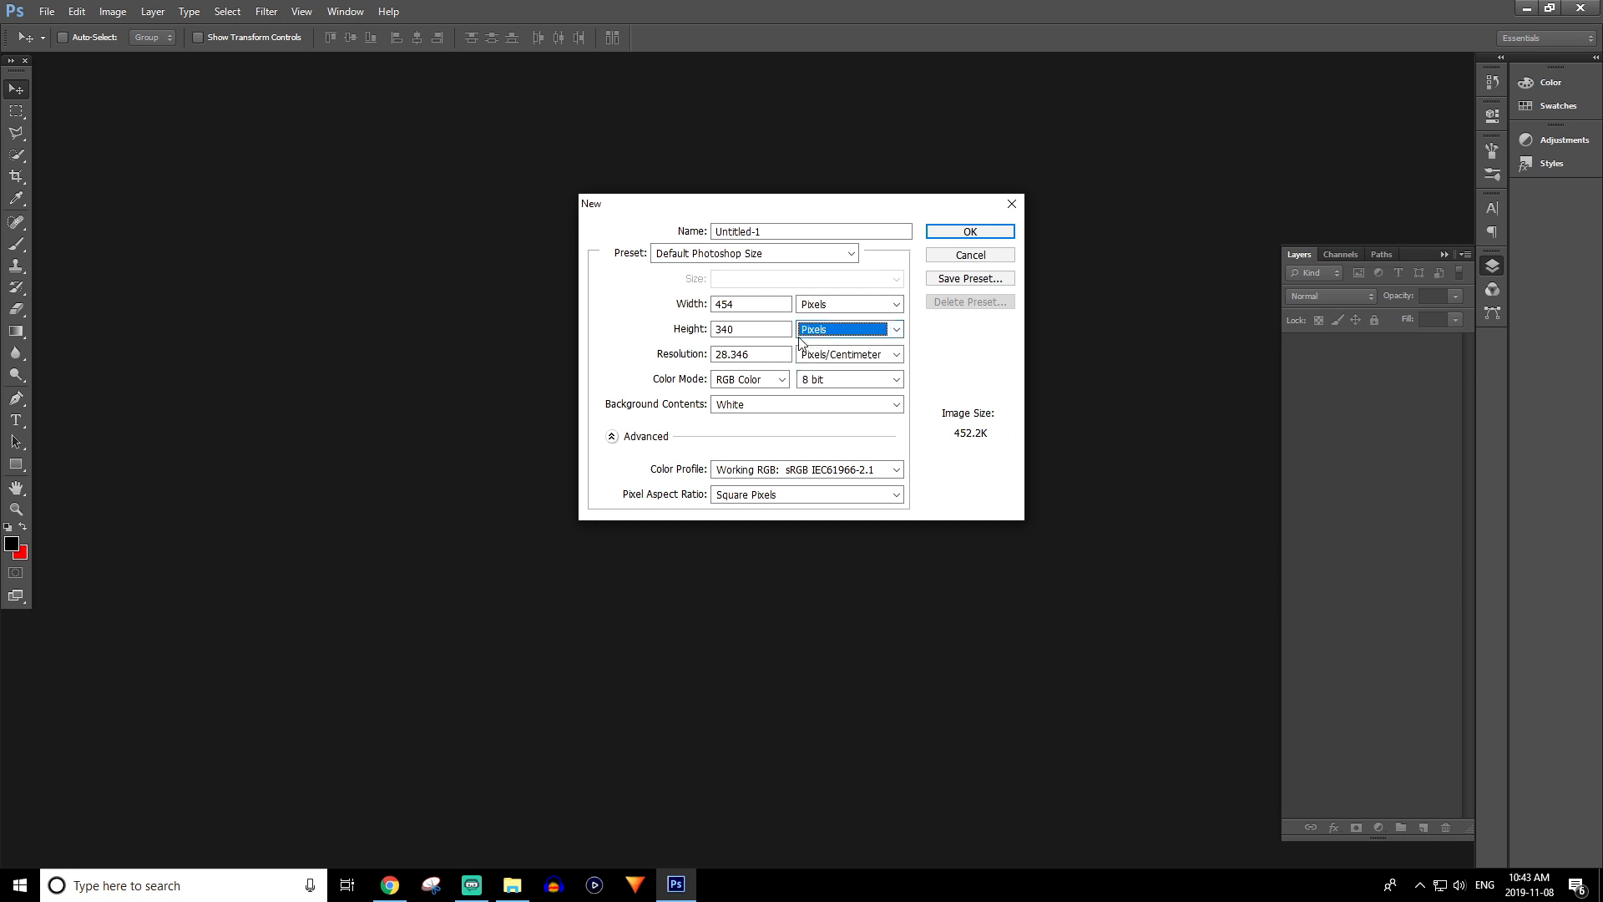
double_click(741, 304)
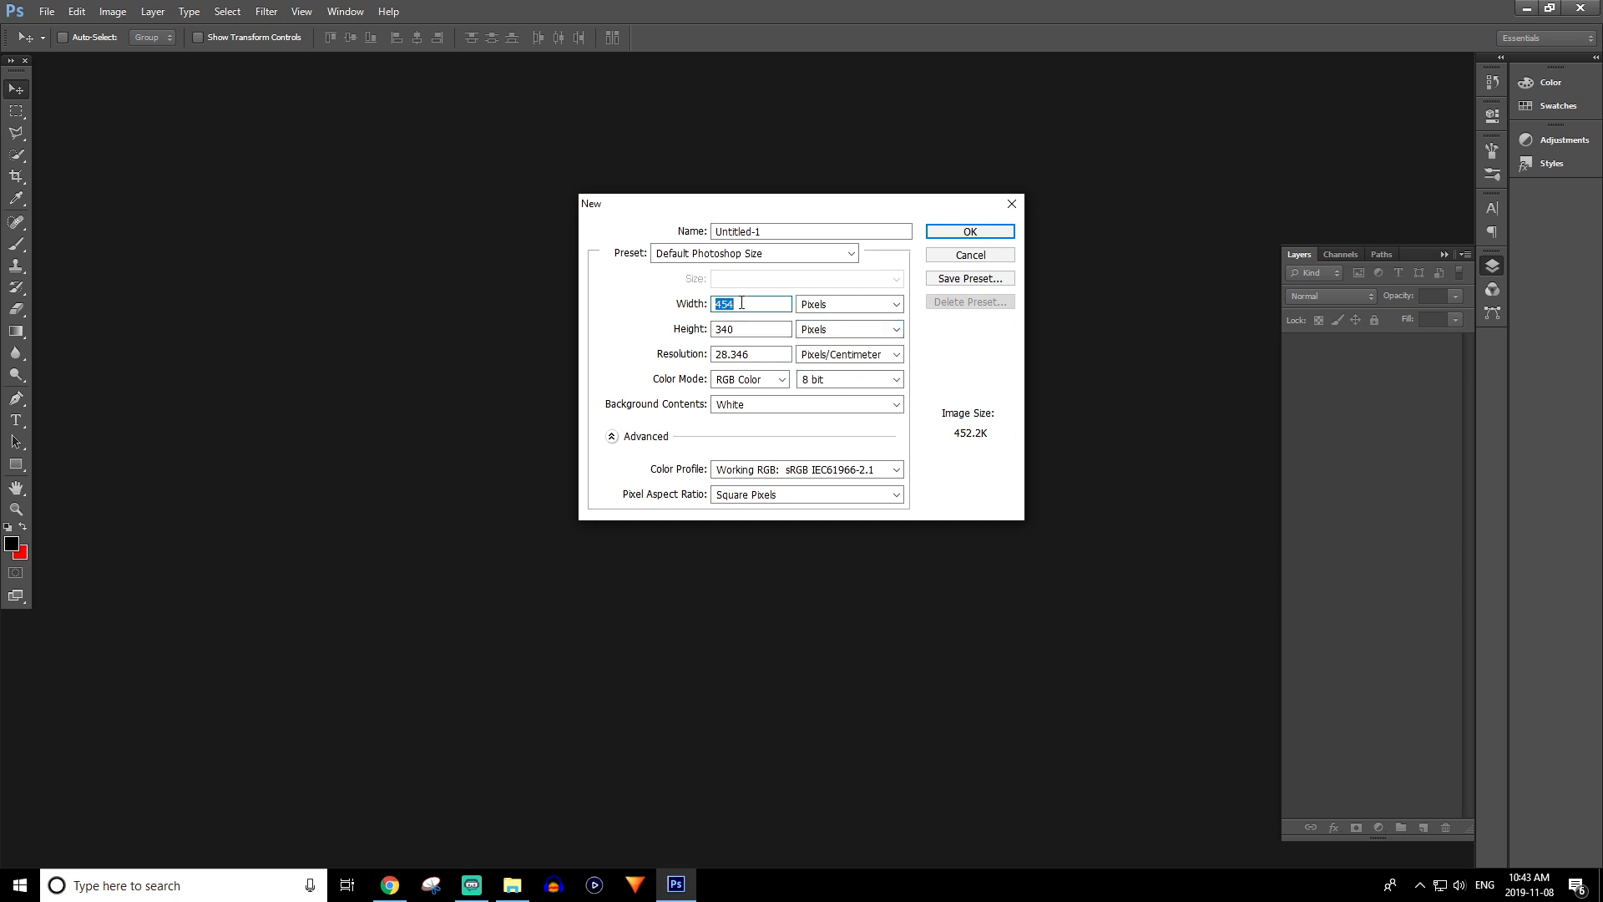
type("1920")
double_click(747, 331)
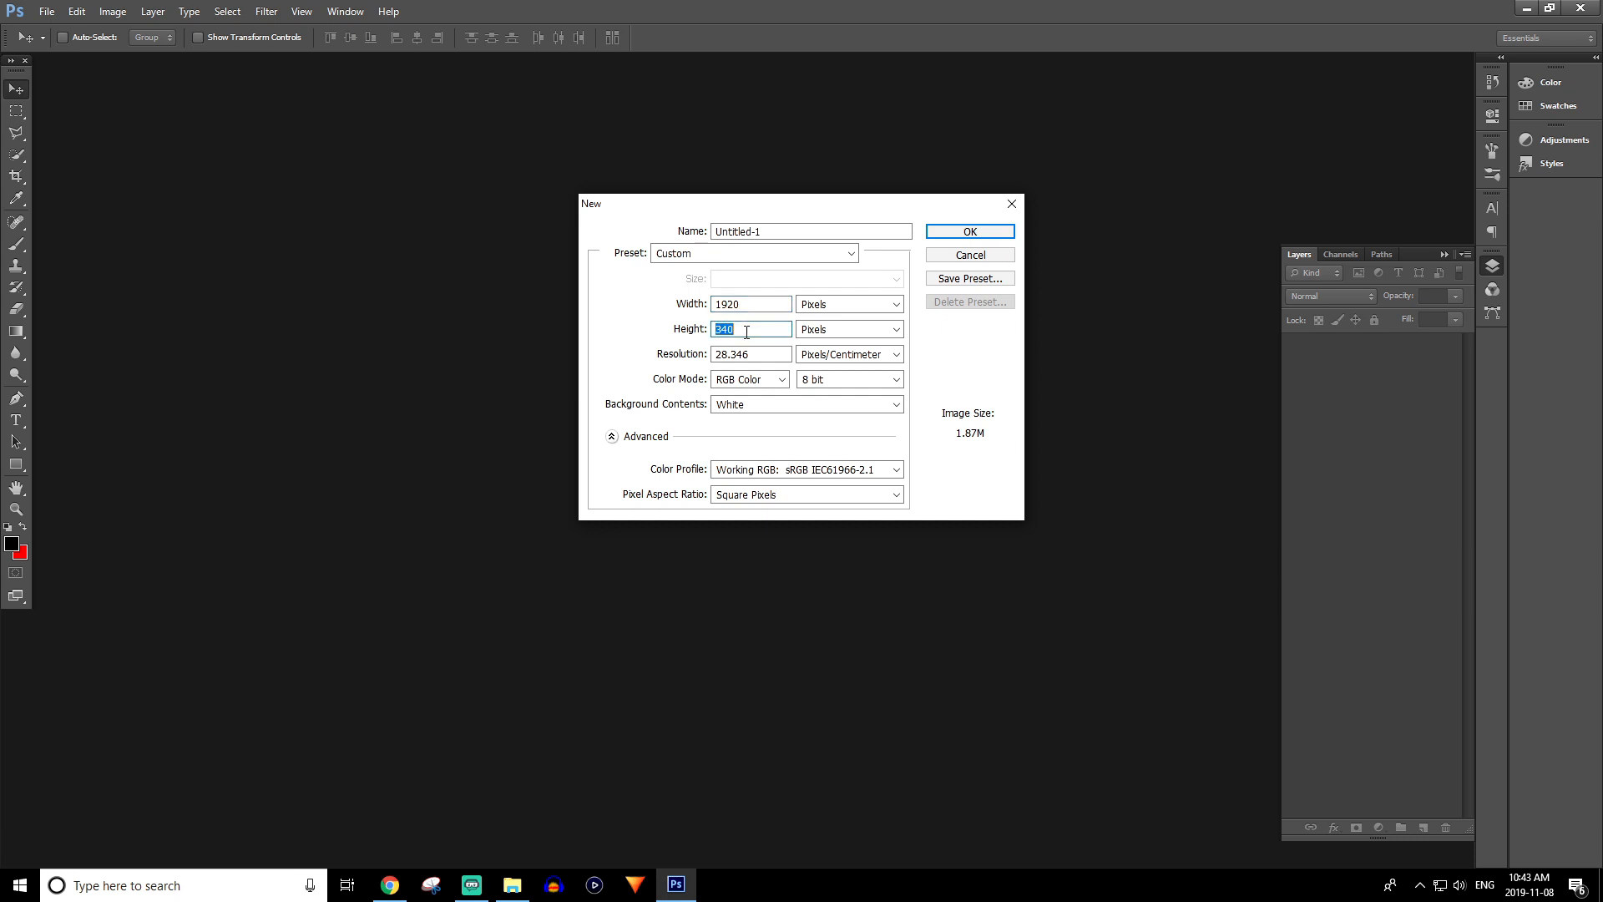
type("1080")
- Set the new document's resolution to 300 pixels/inch and its background contents to Transparent
left_click(833, 356)
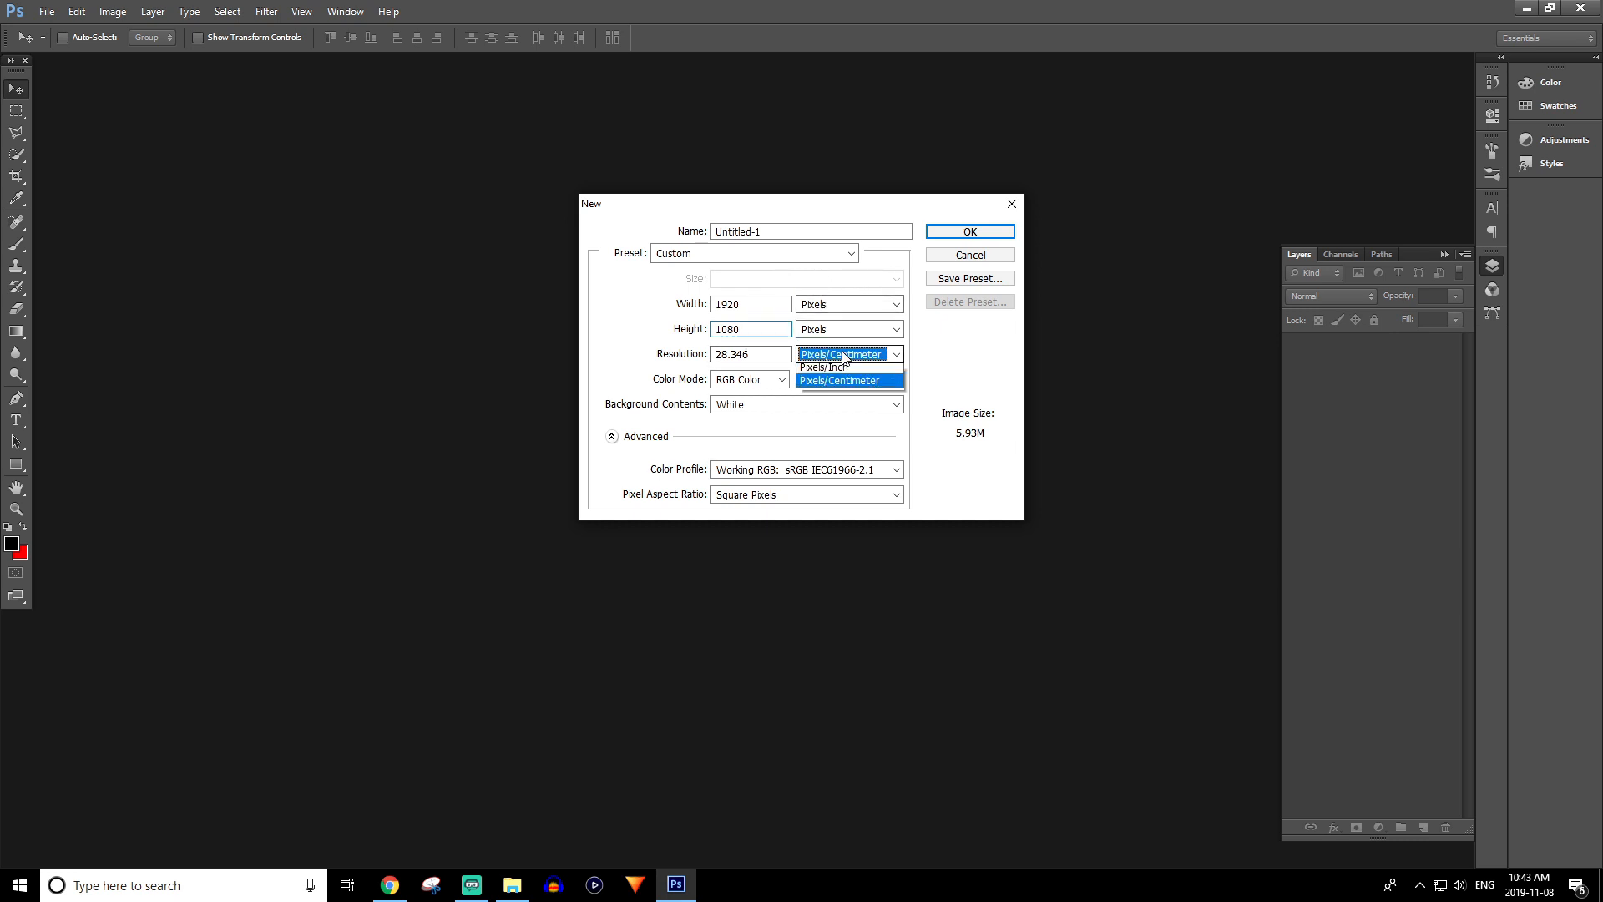
left_click(839, 368)
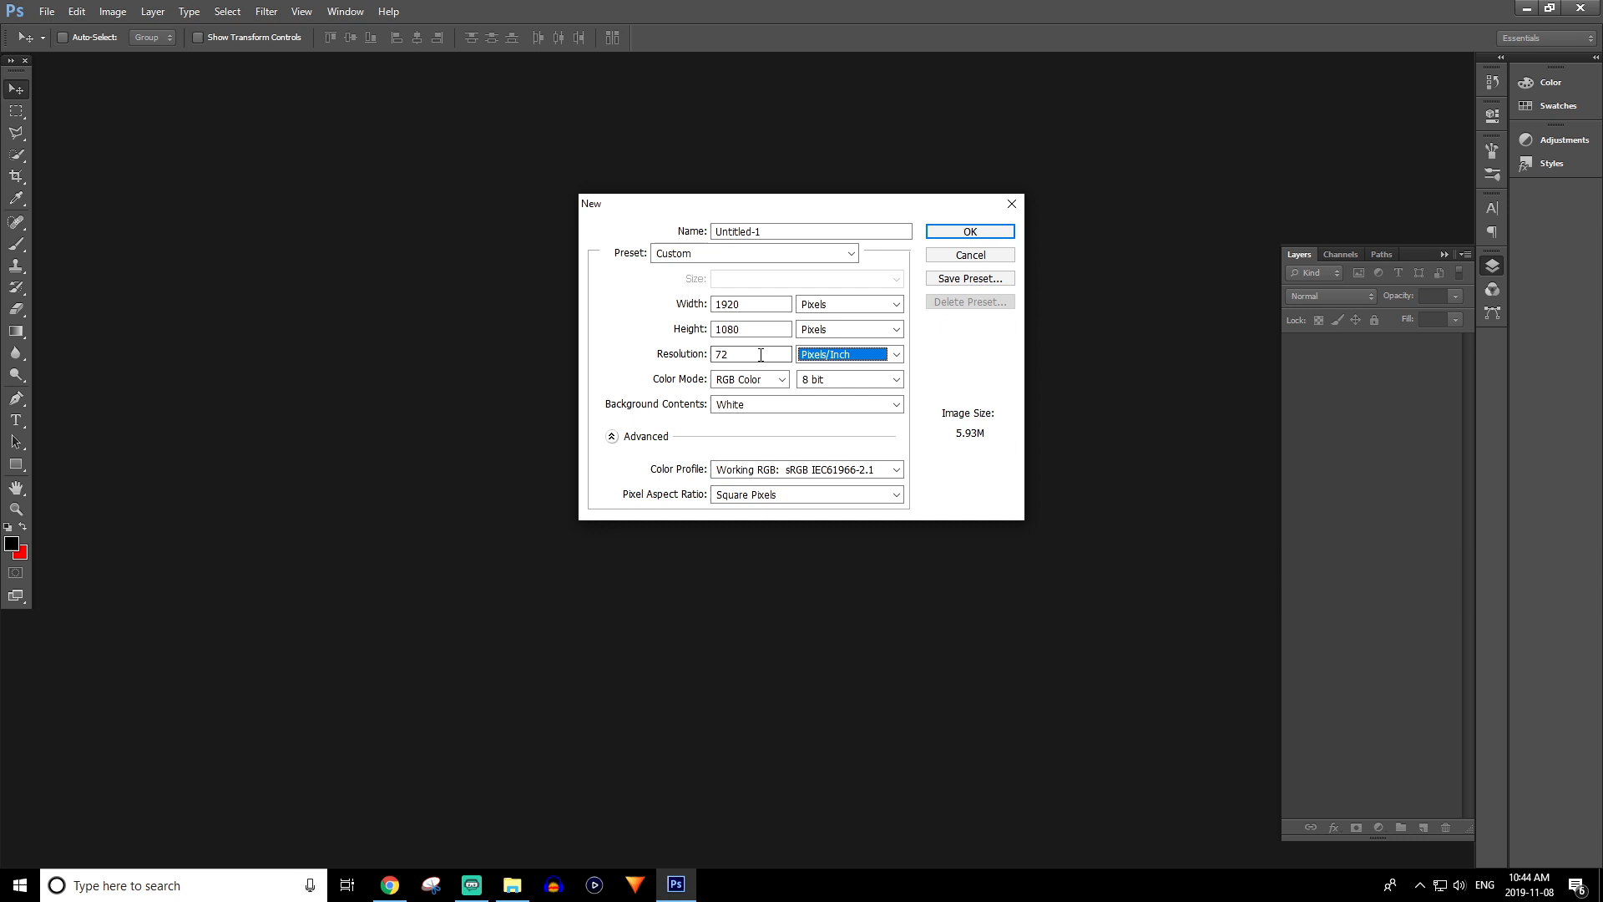
left_click(835, 357)
left_click(835, 371)
double_click(742, 356)
type("300")
left_click(755, 406)
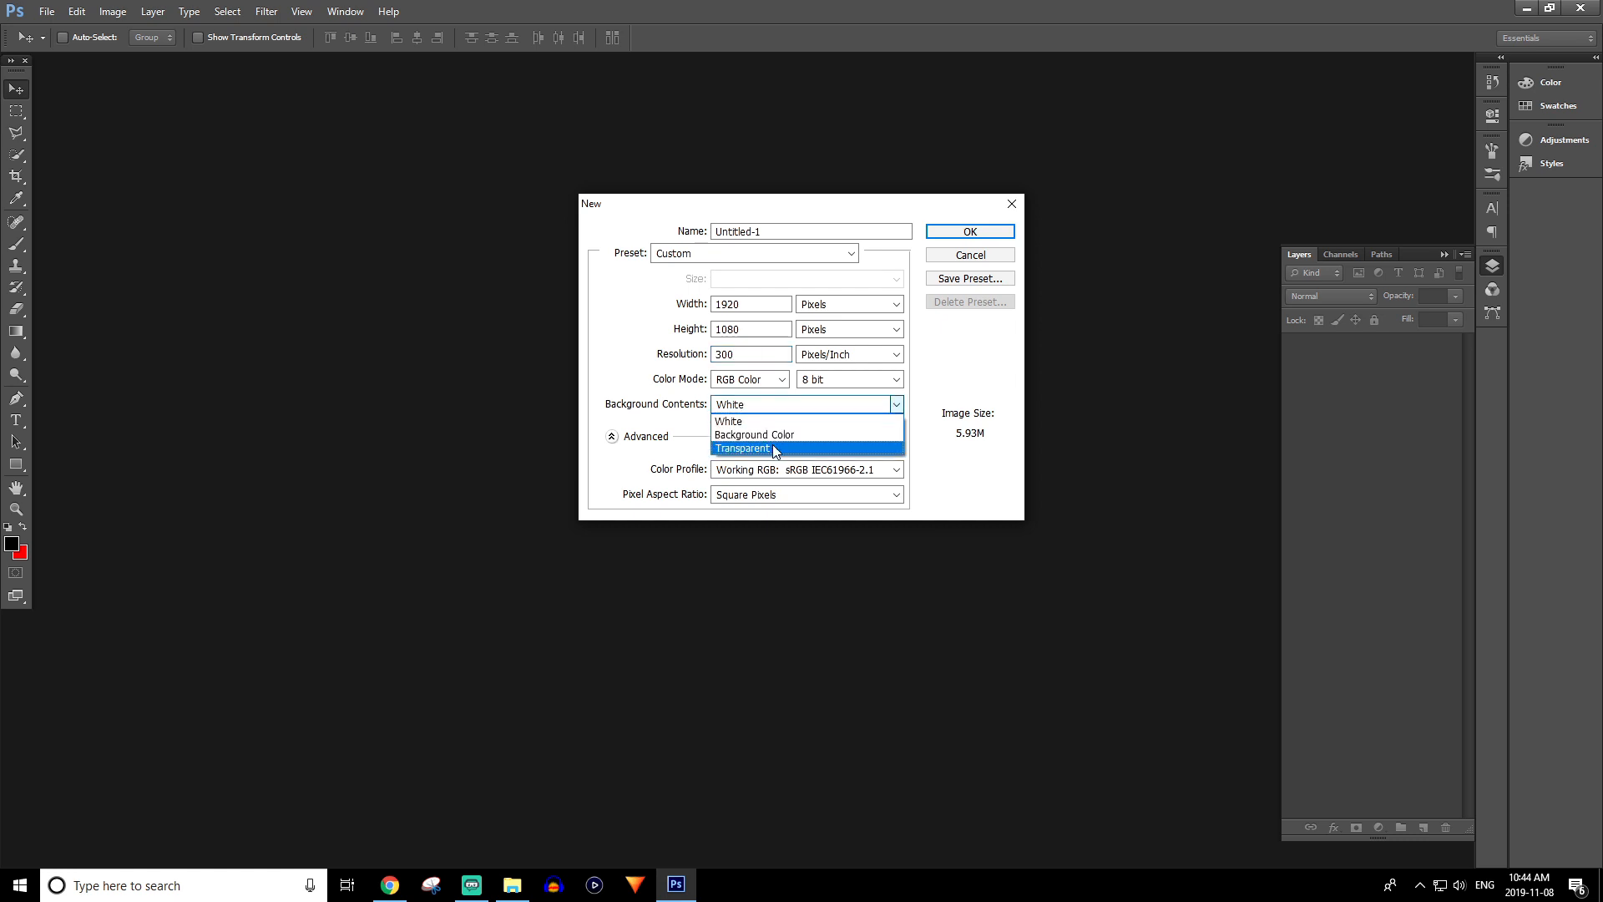
left_click(773, 448)
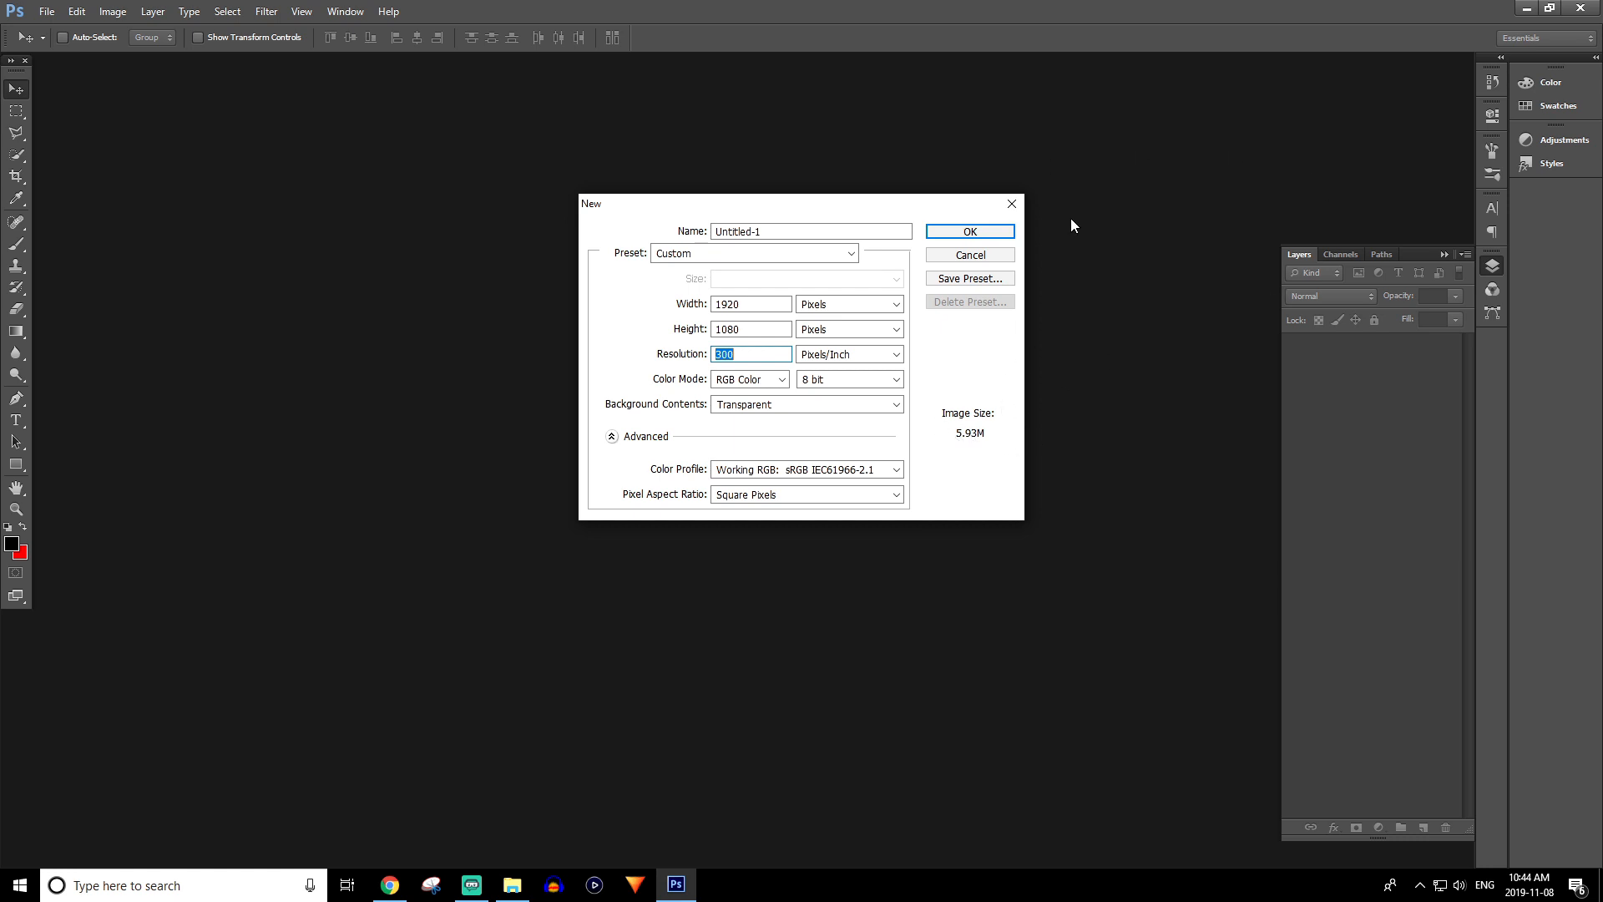
- Try to save the new document settings as a preset named Youtube
left_click(946, 284)
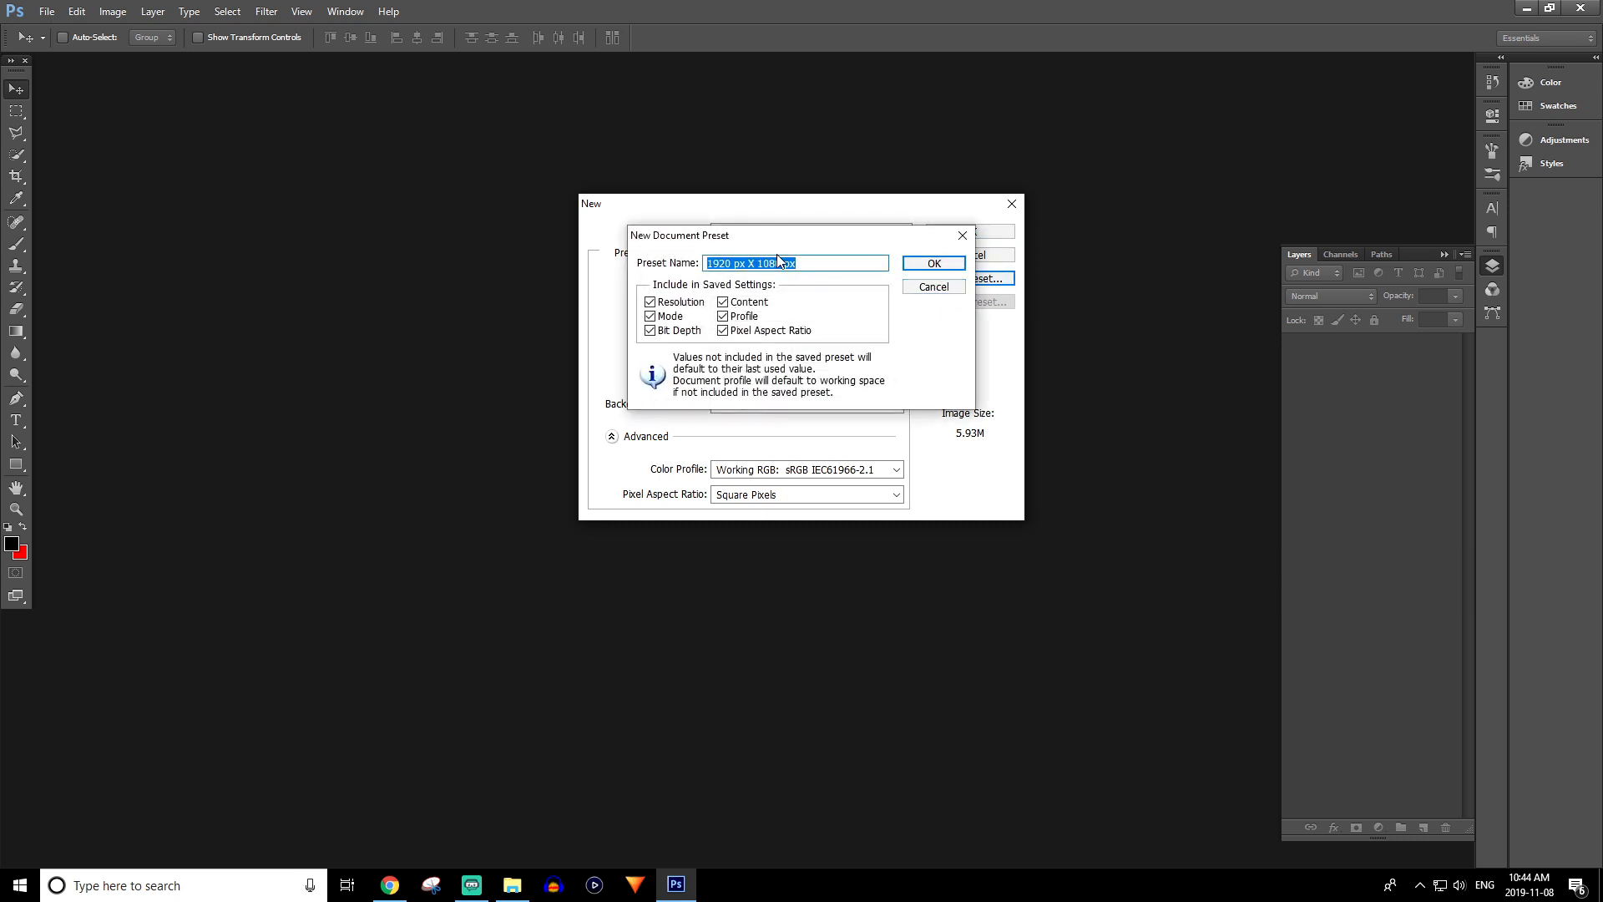
type("Youtube")
left_click(963, 238)
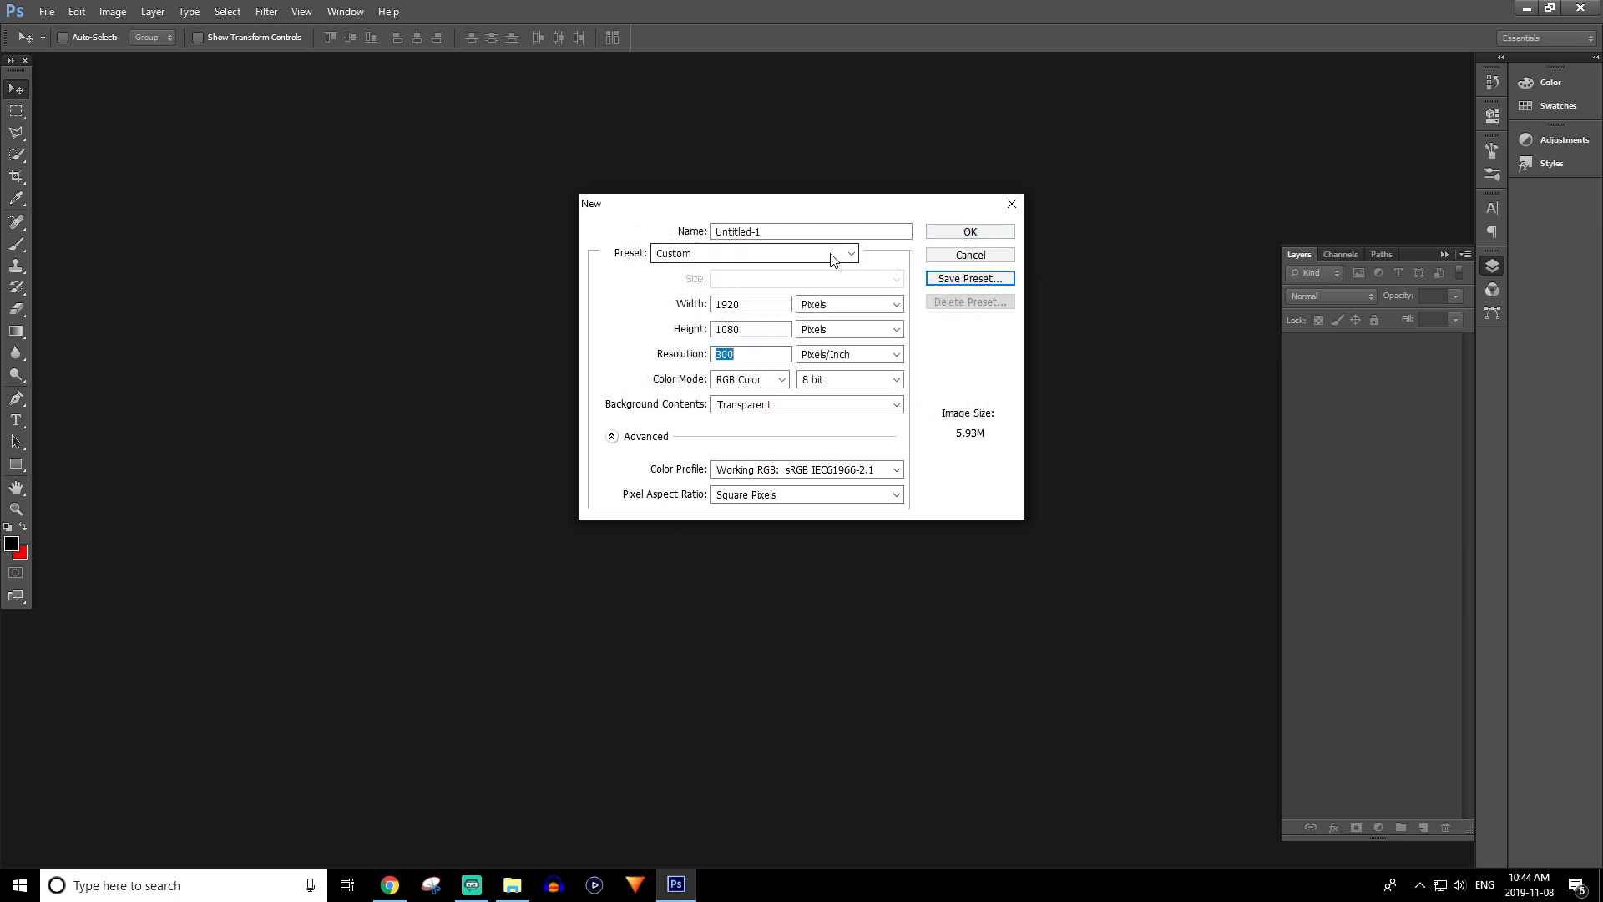
- Create the document from the Youtube preset with the name "Fortnite thumnail tutorial"
left_click(834, 255)
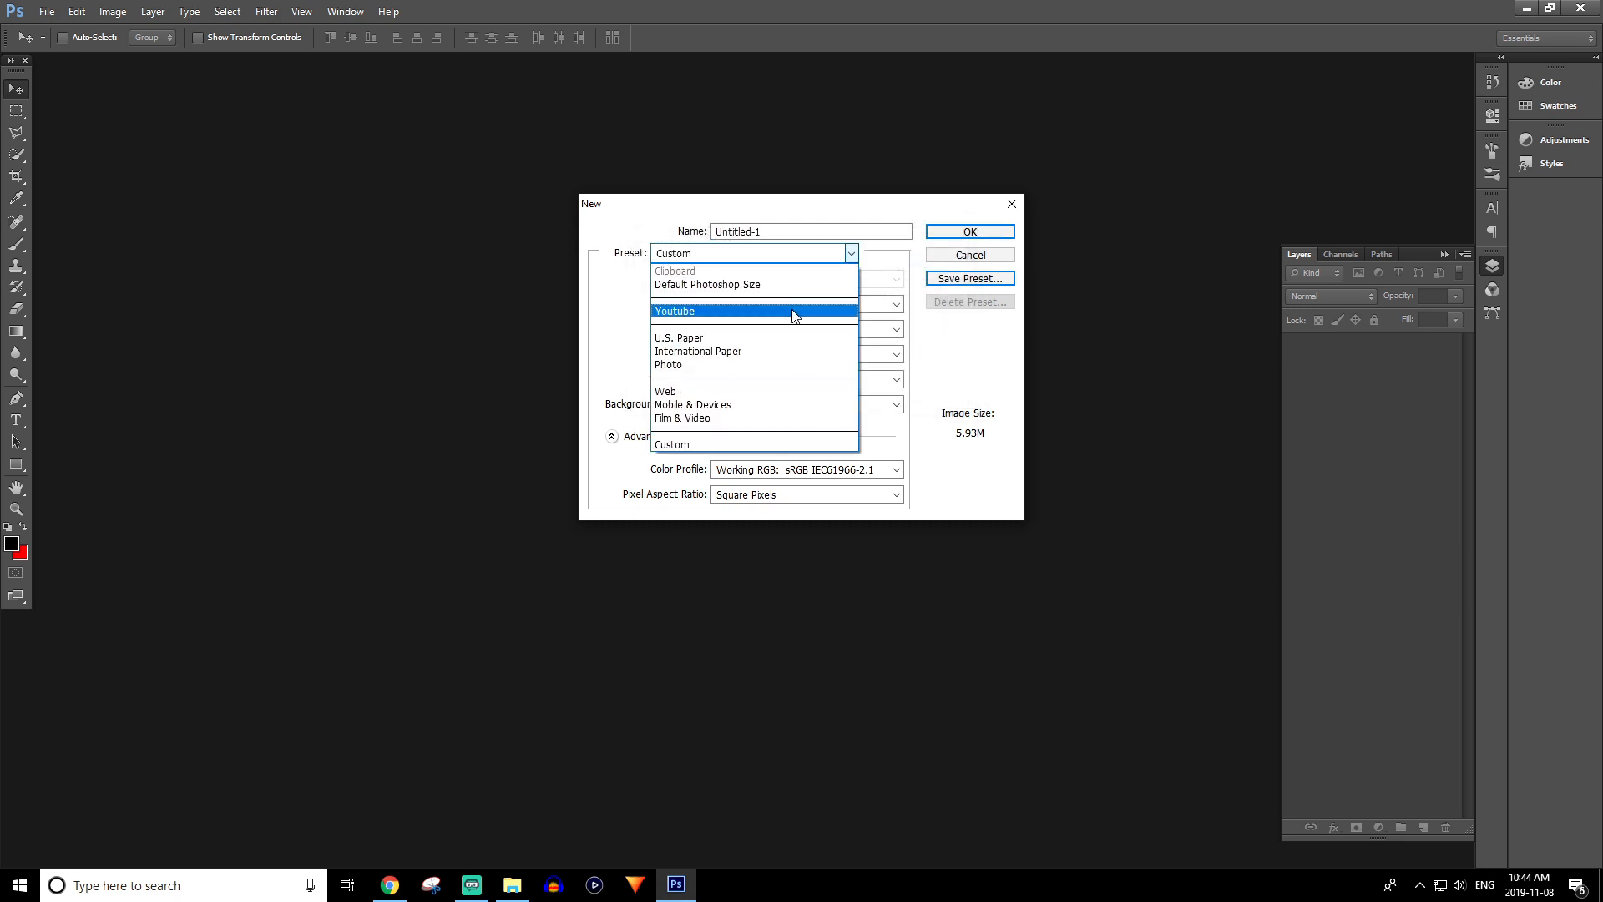
left_click(796, 313)
left_click(842, 233)
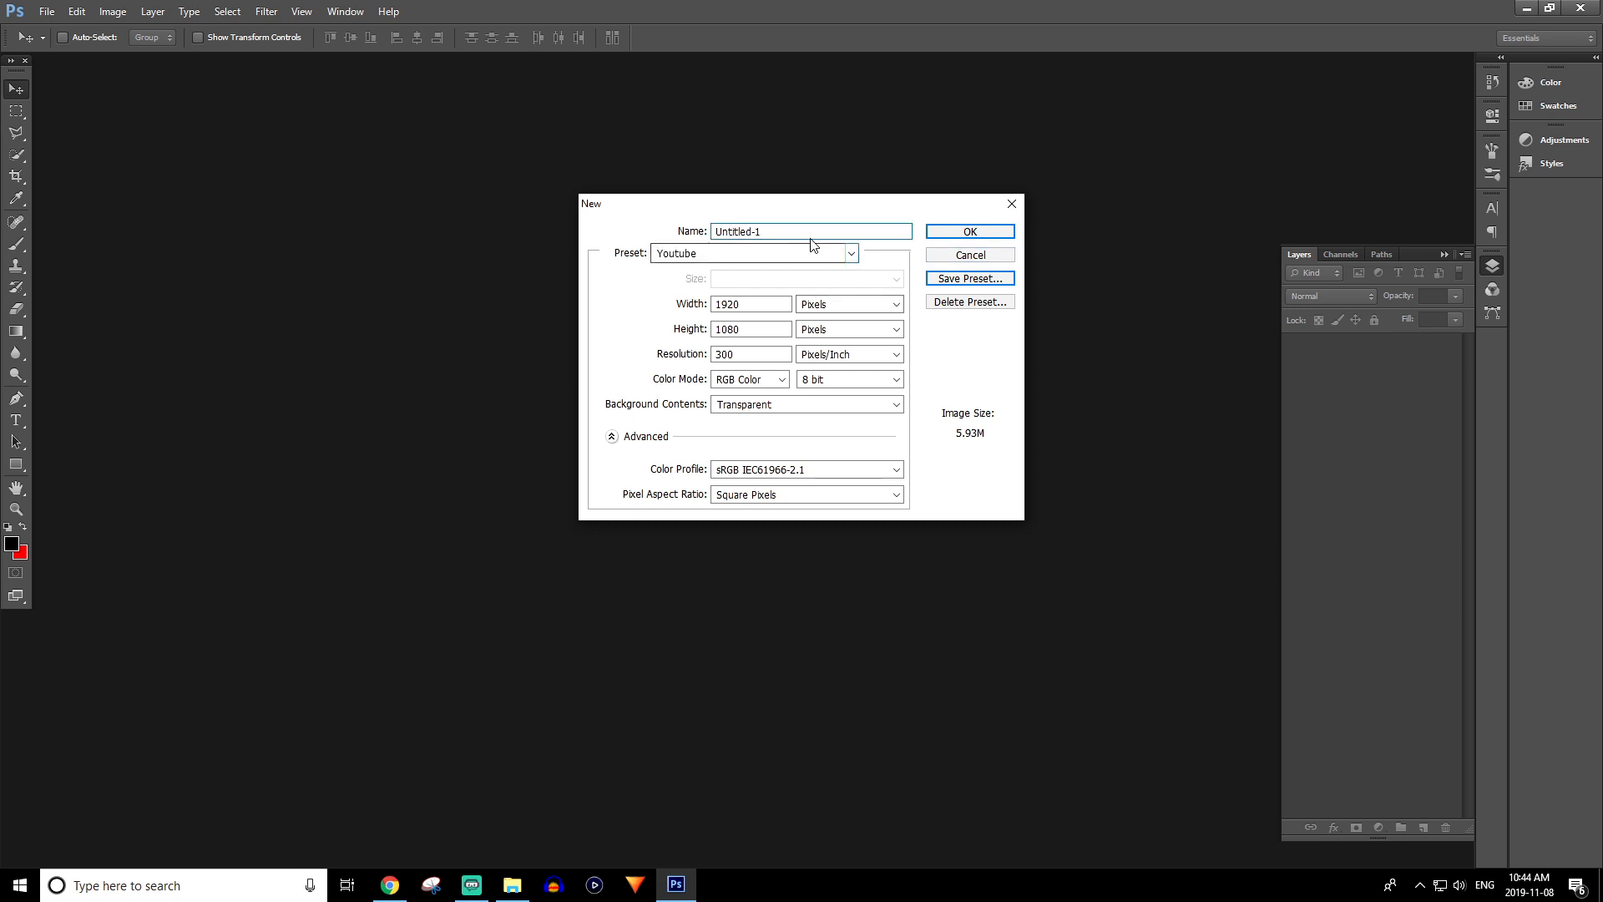
left_click_drag(816, 233, 507, 232)
type("Fortnite thumnail tutorial")
left_click(982, 235)
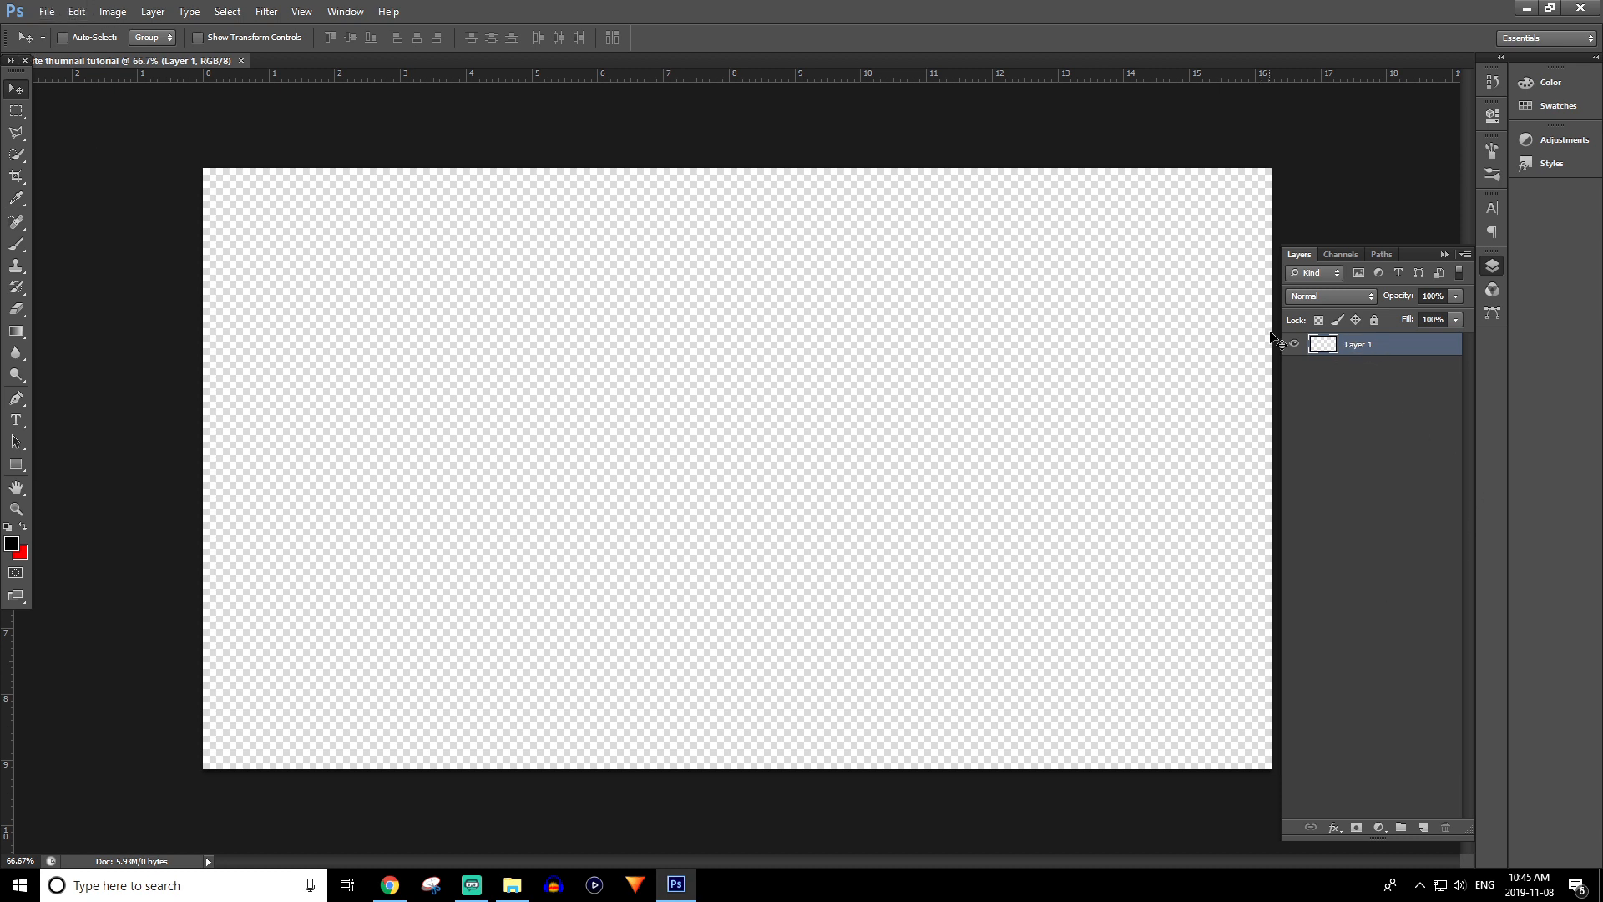
left_click(1294, 344)
left_click(1294, 344)
key("alt+e")
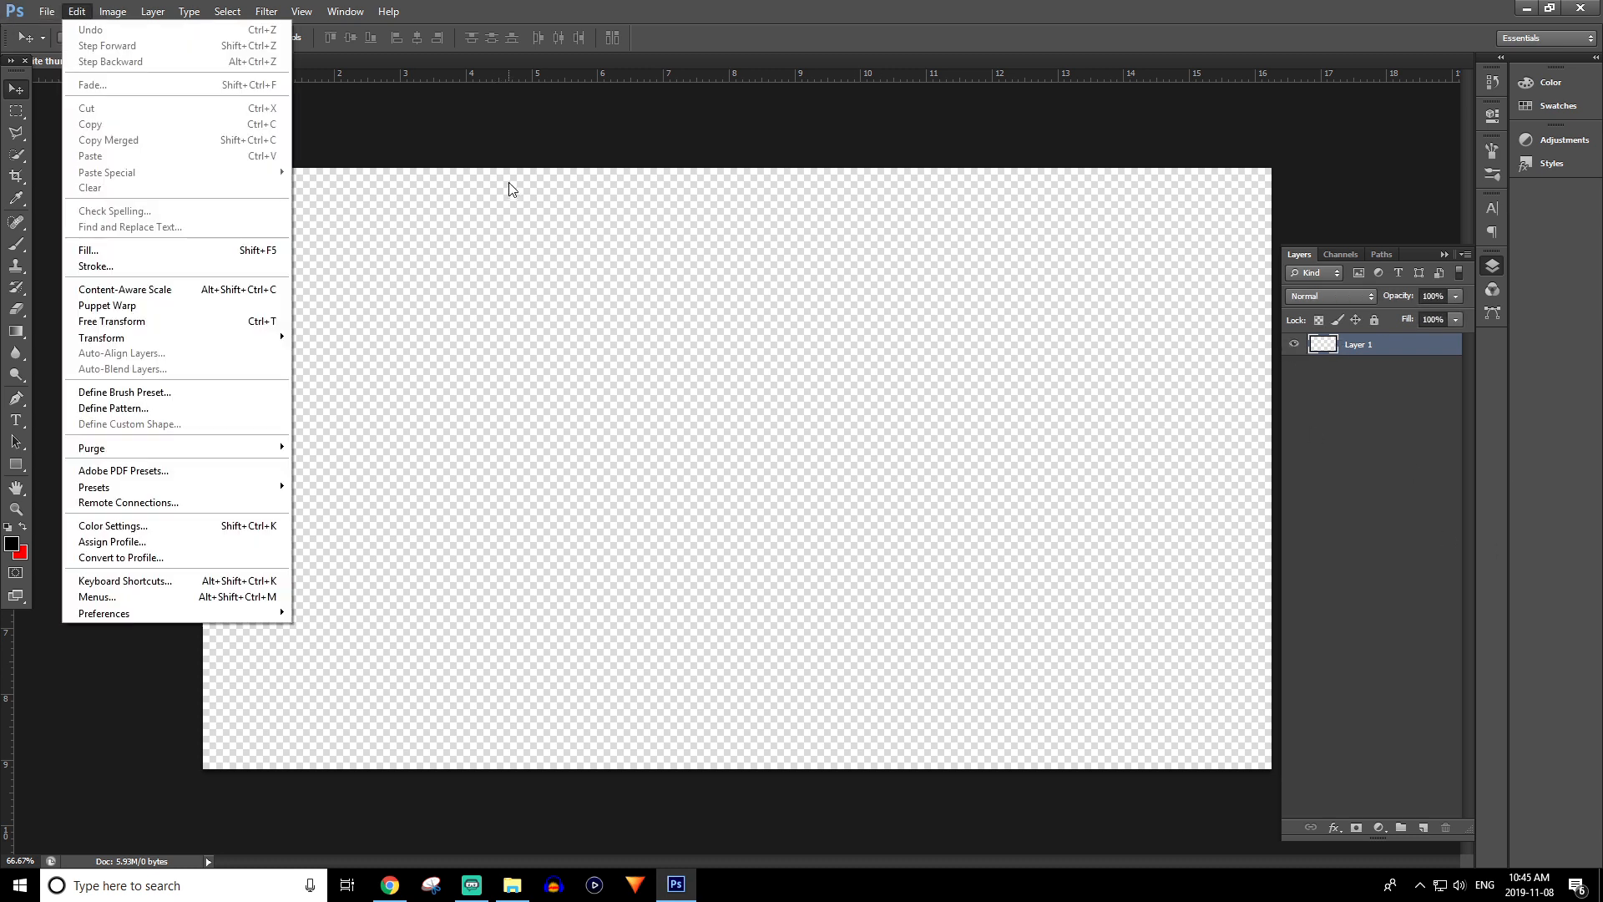
key("Escape")
- Start placing an image file and browse to the Fortnite folder inside Asssets in Documents
left_click(45, 11)
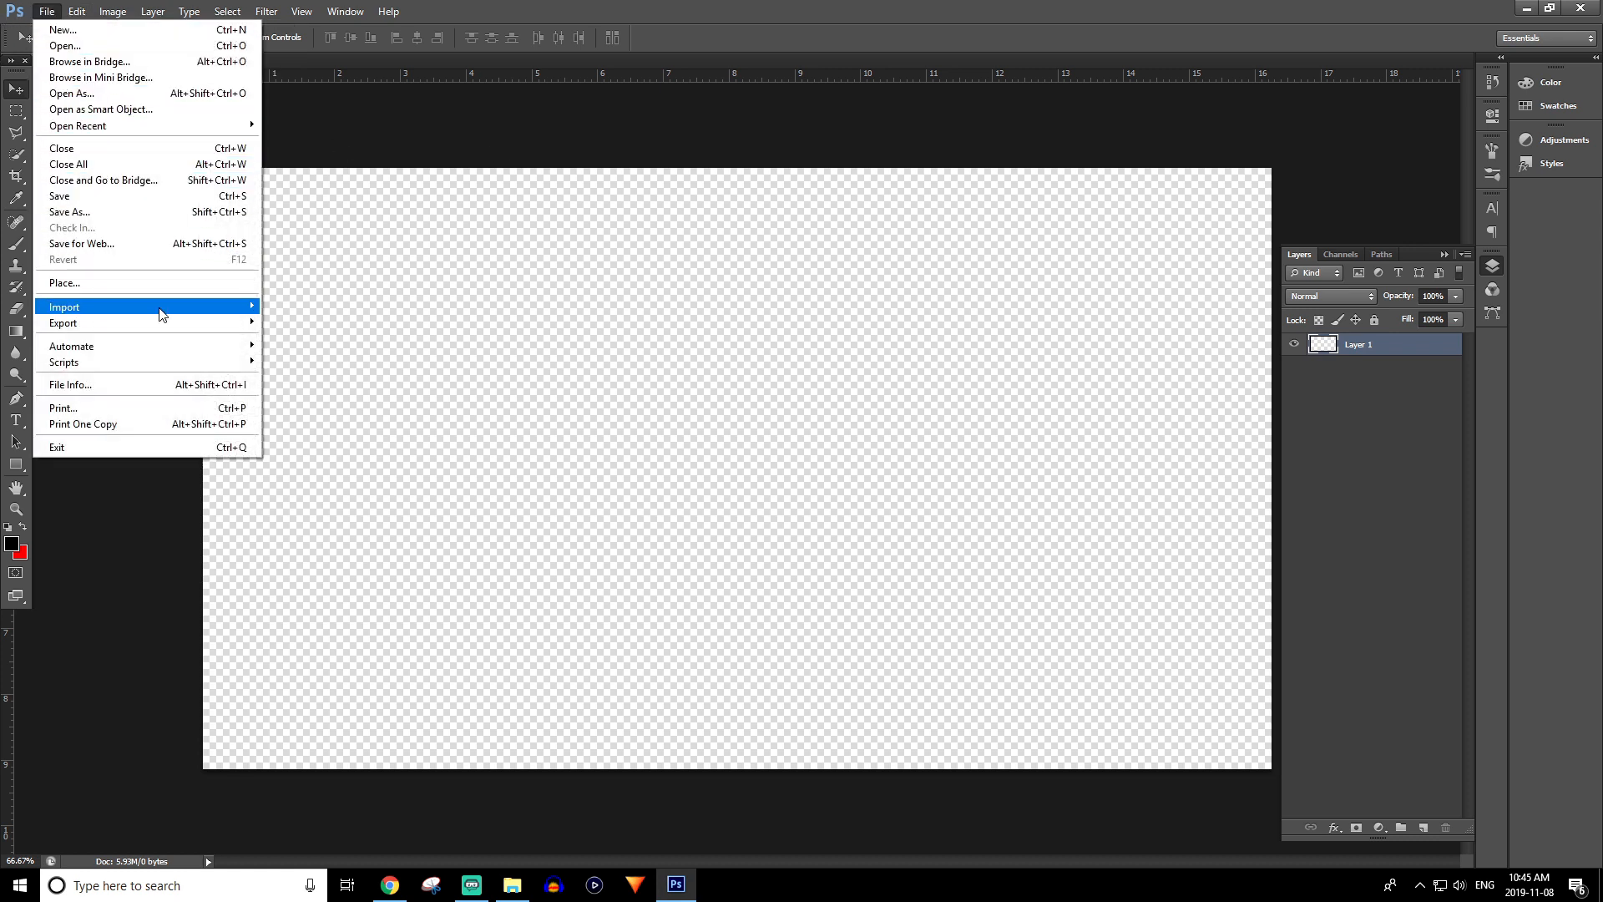
left_click(161, 284)
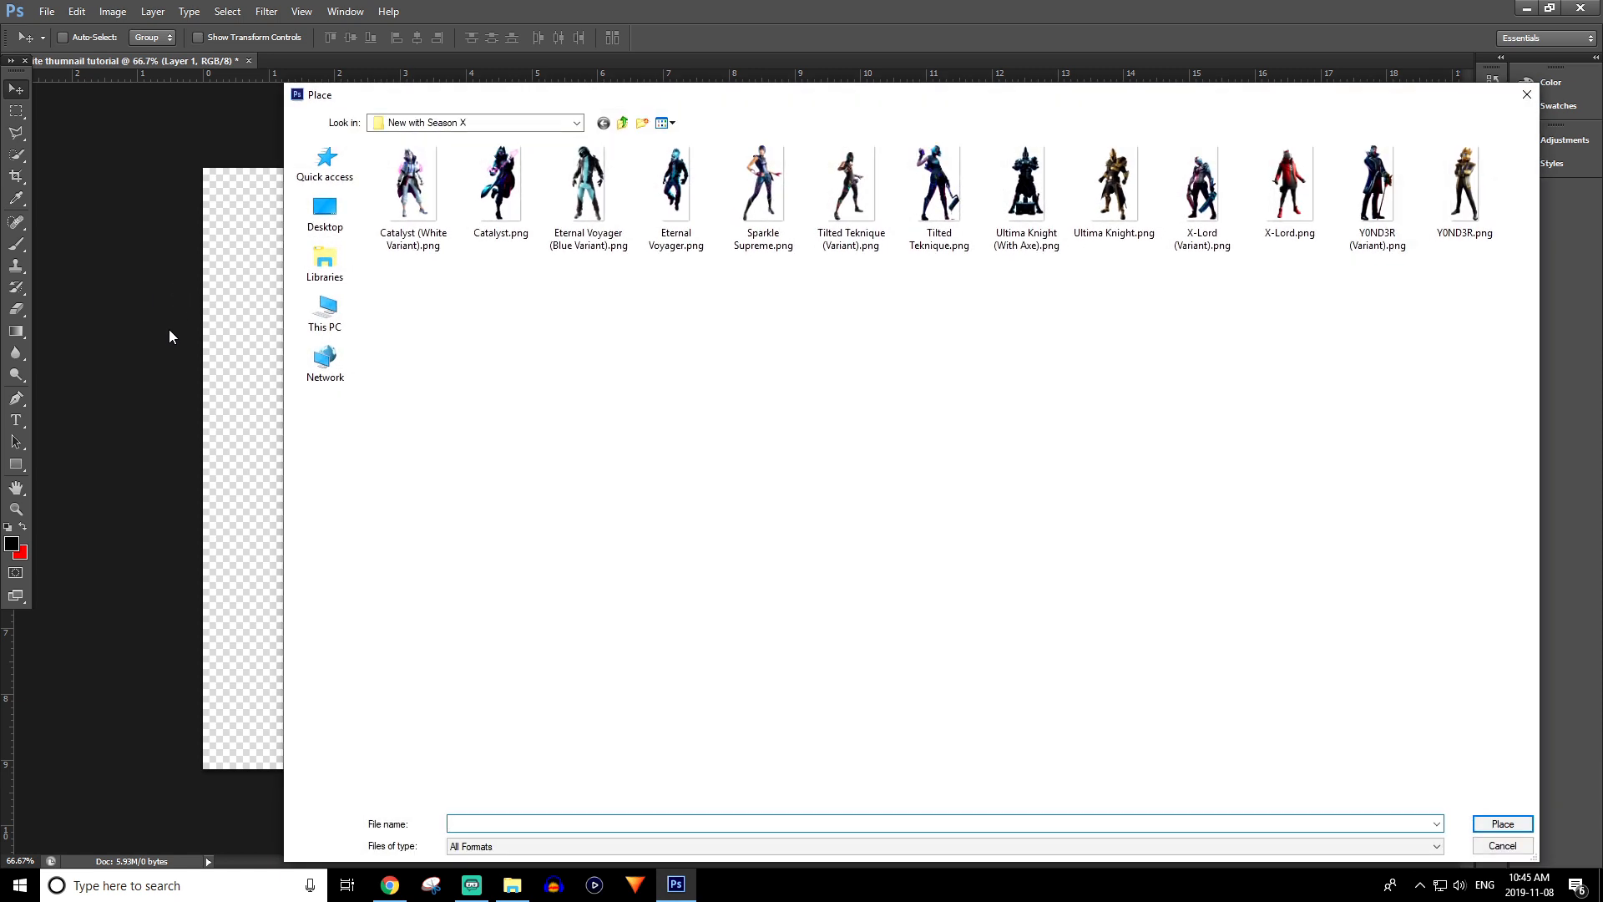
left_click(325, 314)
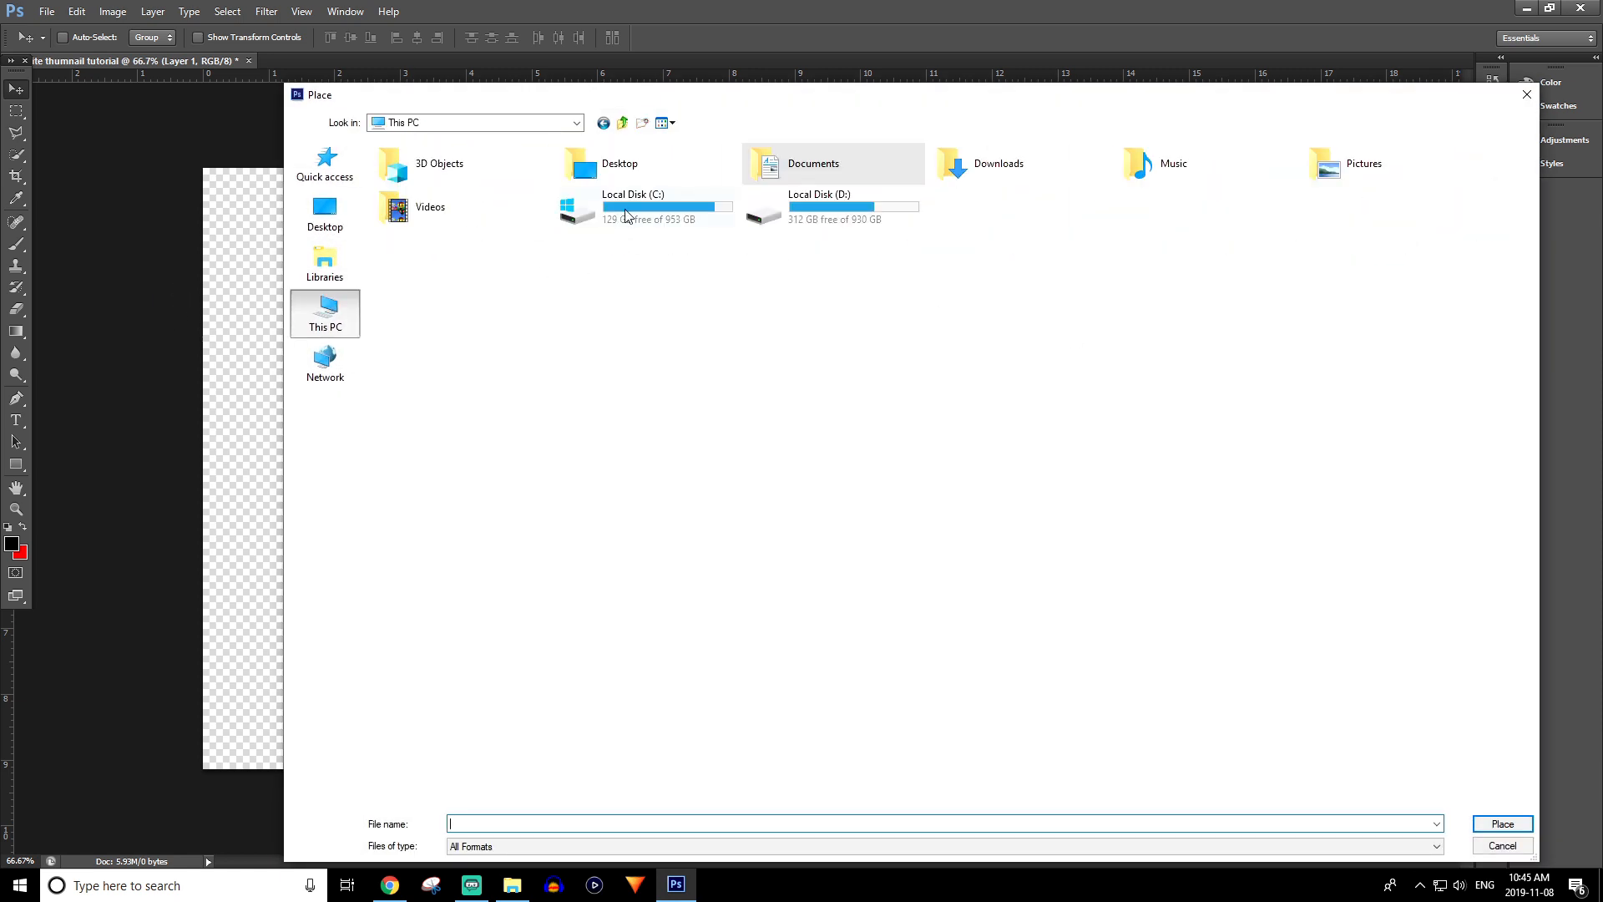
double_click(1336, 165)
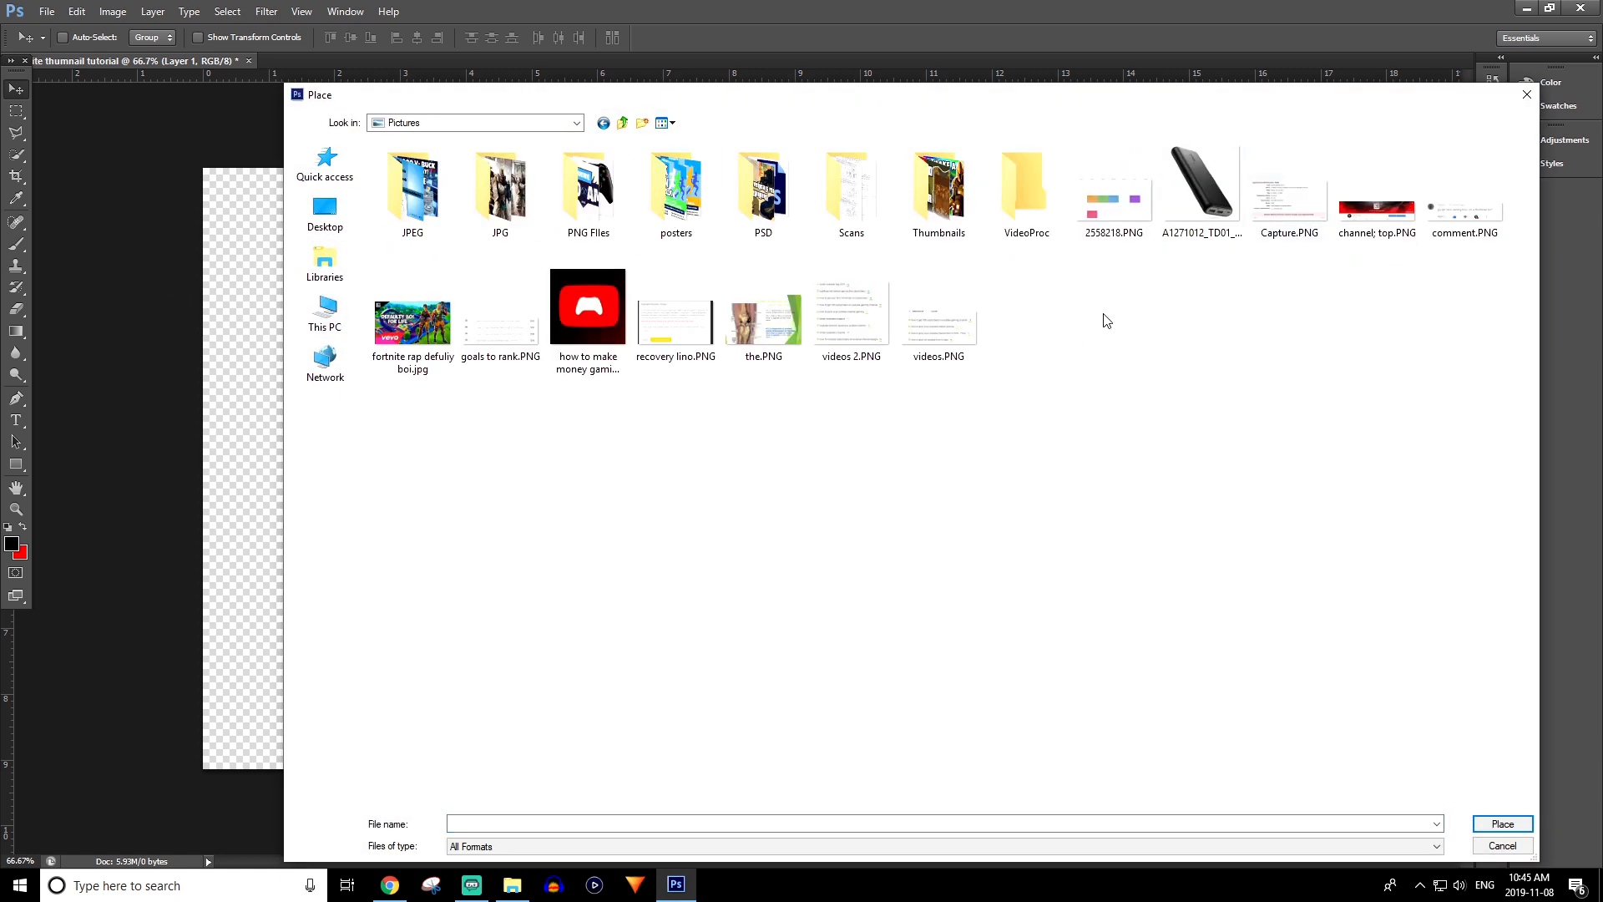
left_click(327, 265)
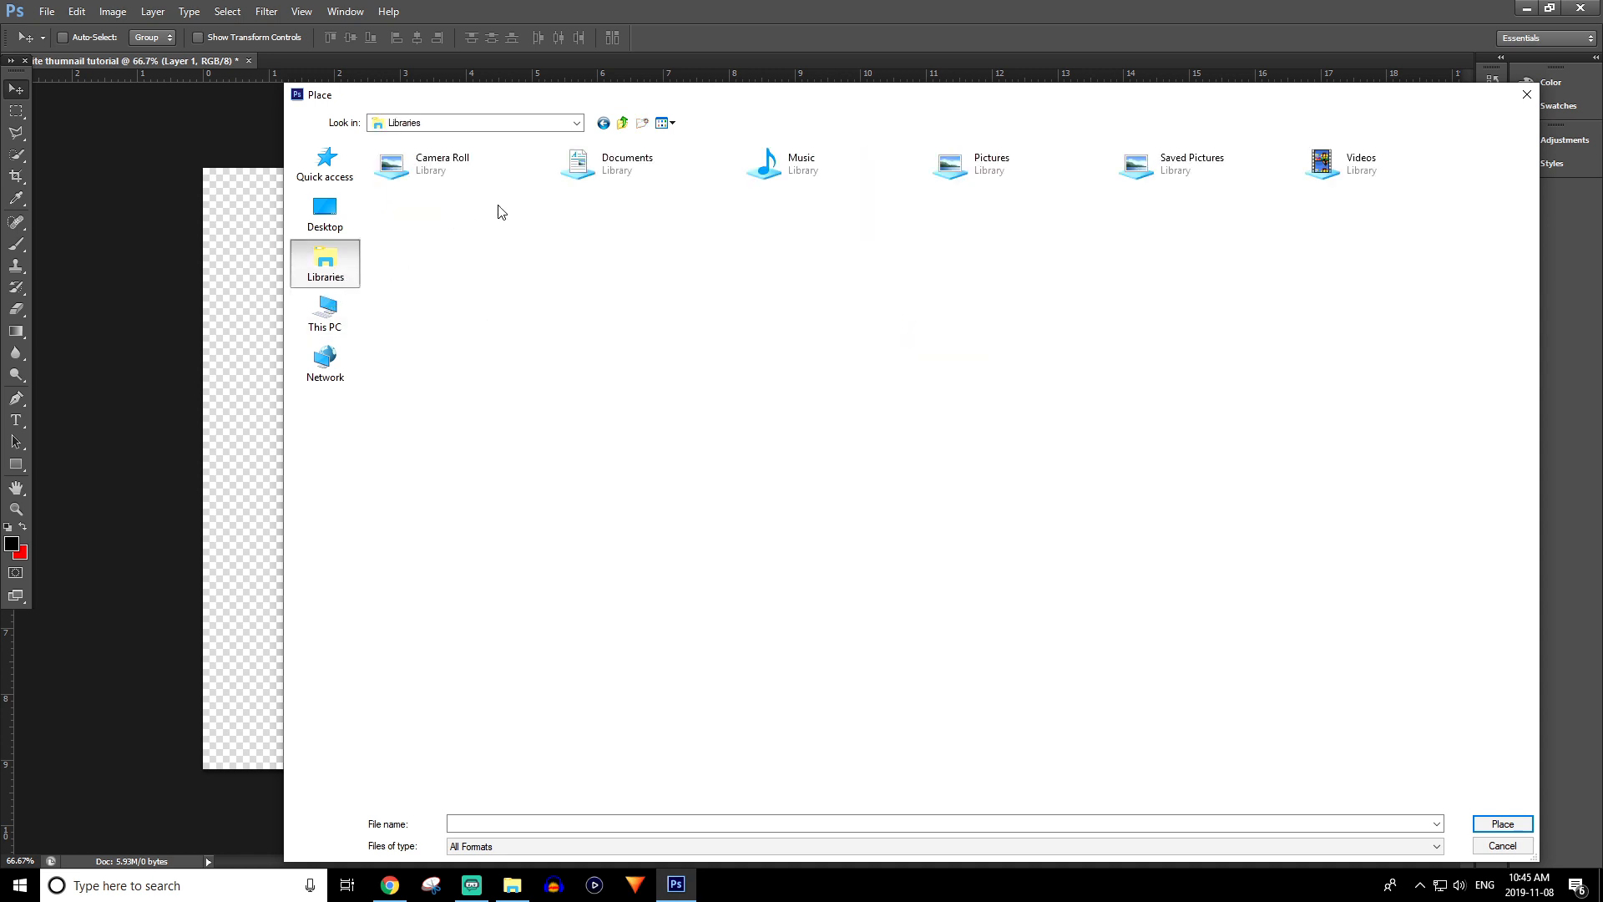
left_click(325, 162)
left_click(322, 232)
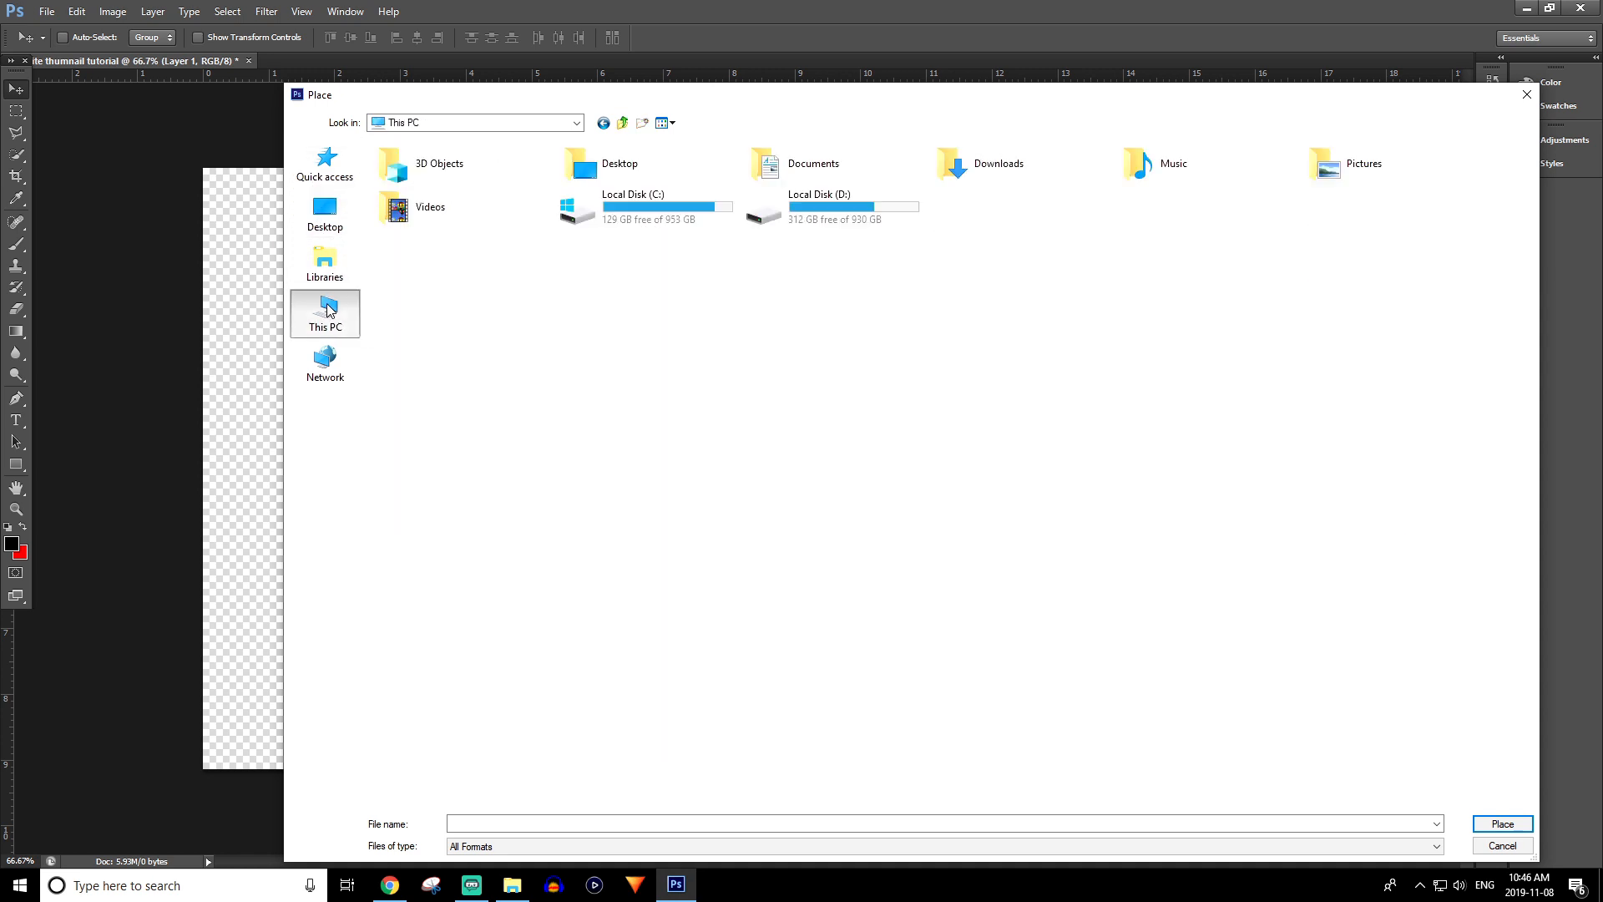
left_click(327, 311)
double_click(866, 164)
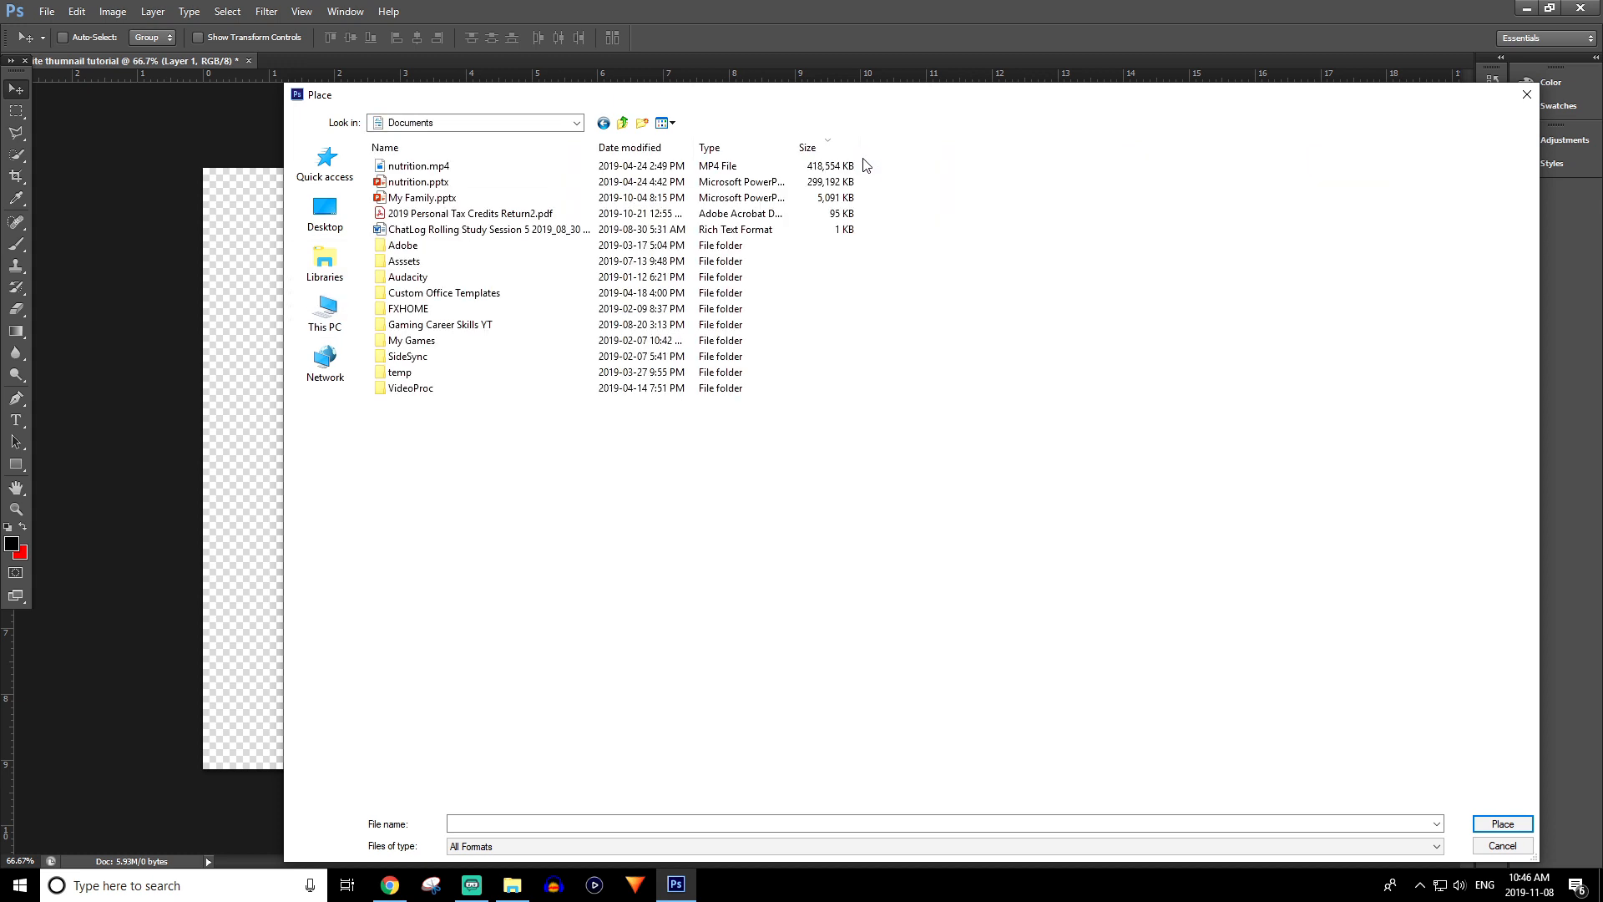
double_click(545, 262)
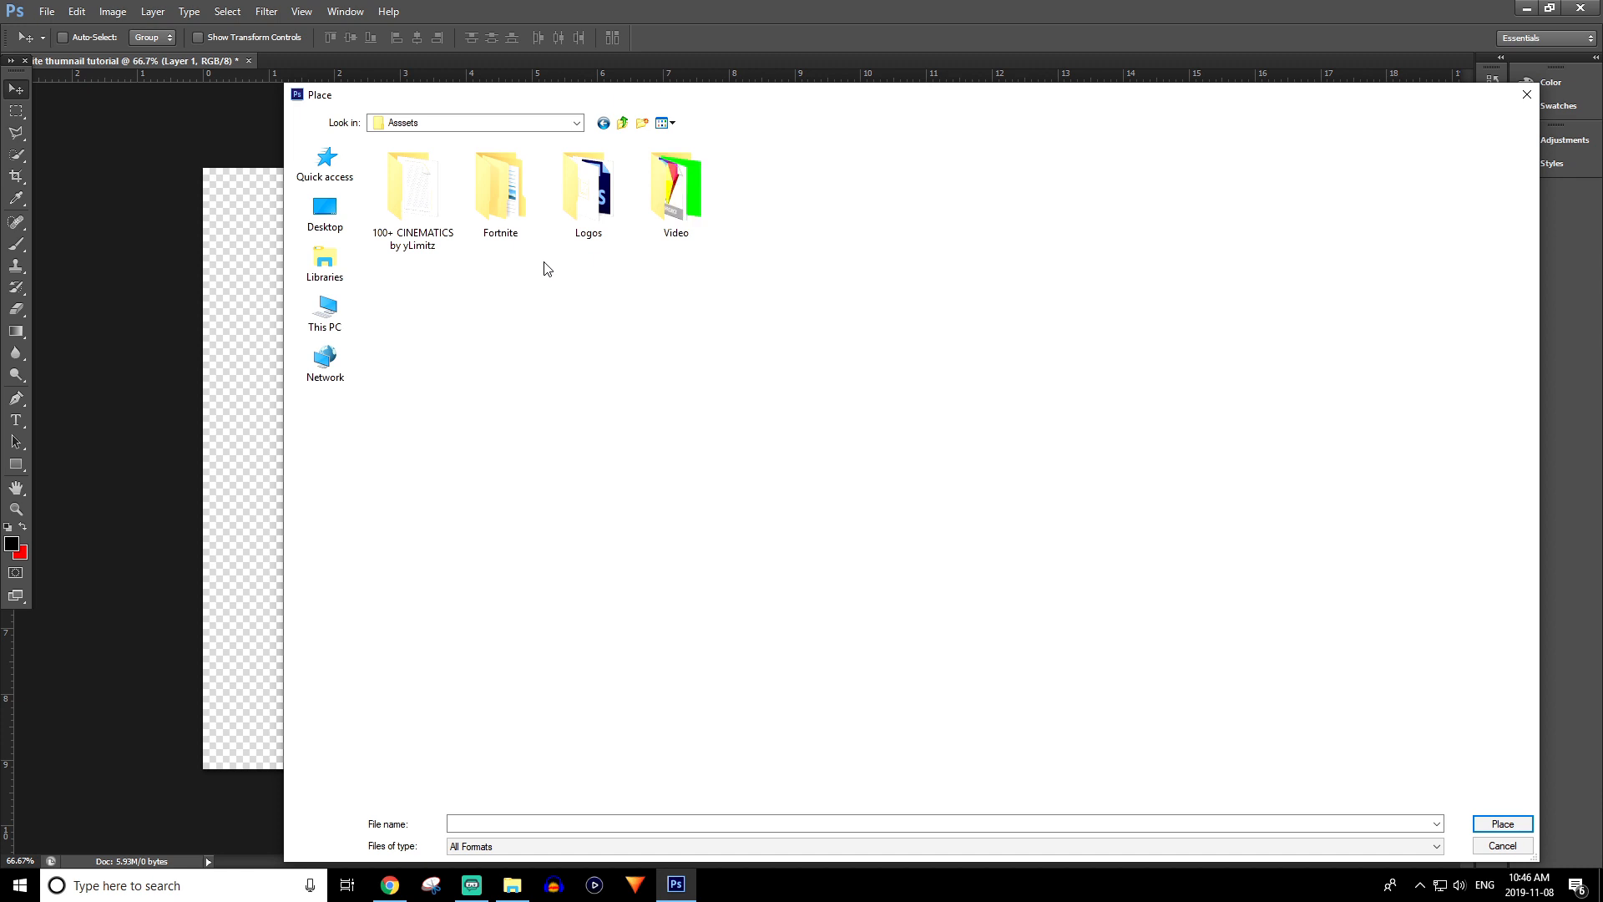
double_click(500, 175)
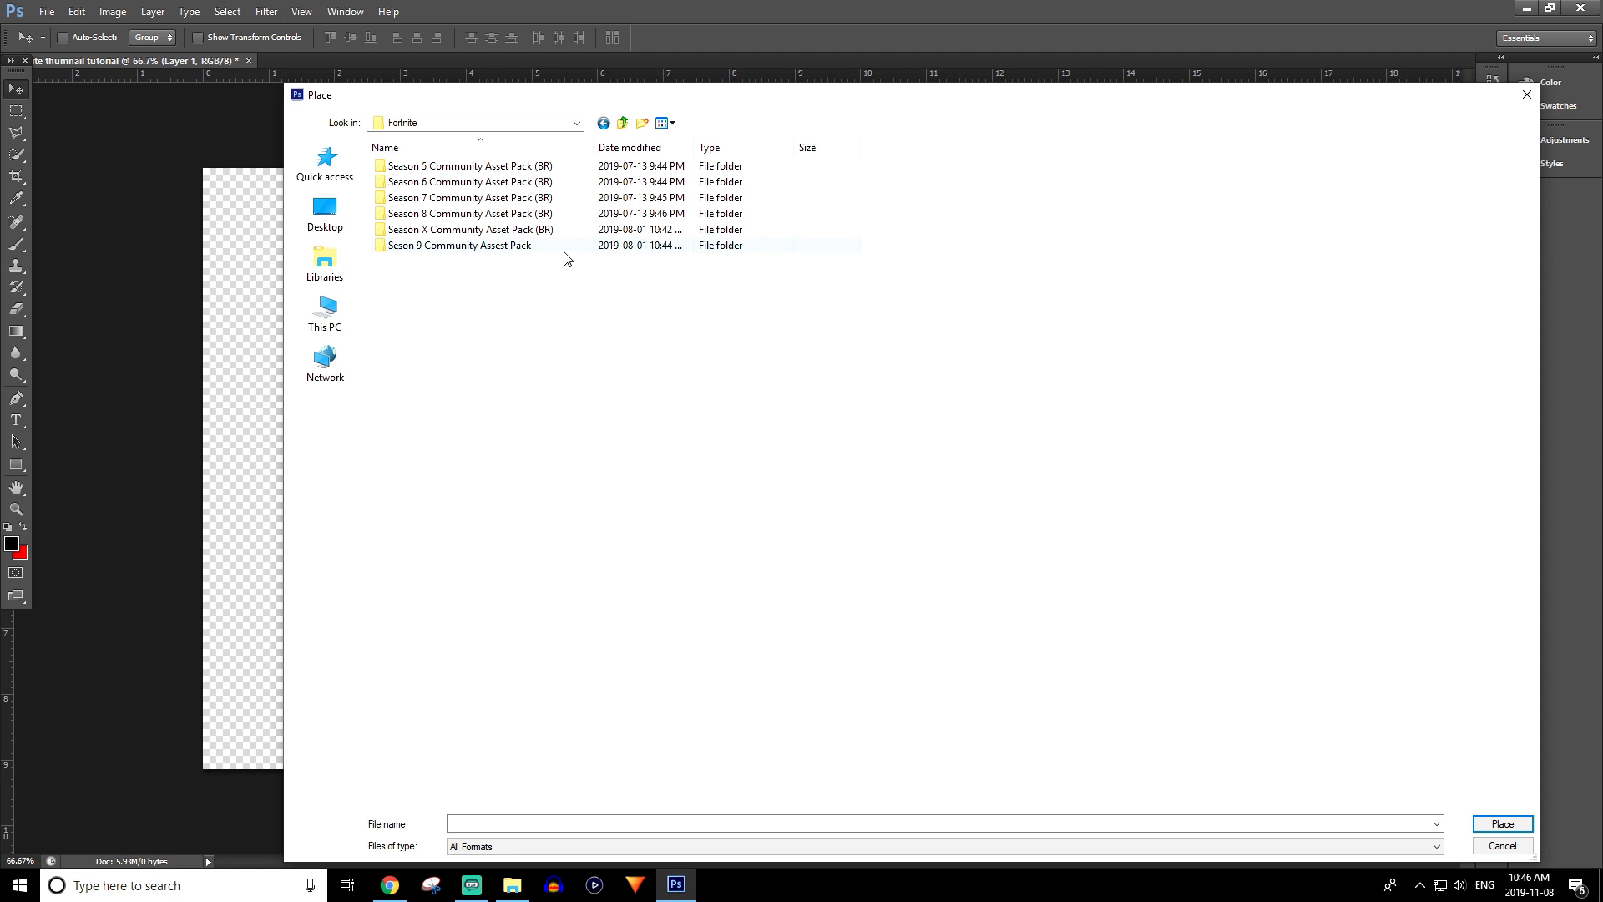
- Place Mega Mall.png from the S9 Points of Interest folder of the Seson 9 Community Assest Pack as the full-canvas background
double_click(505, 231)
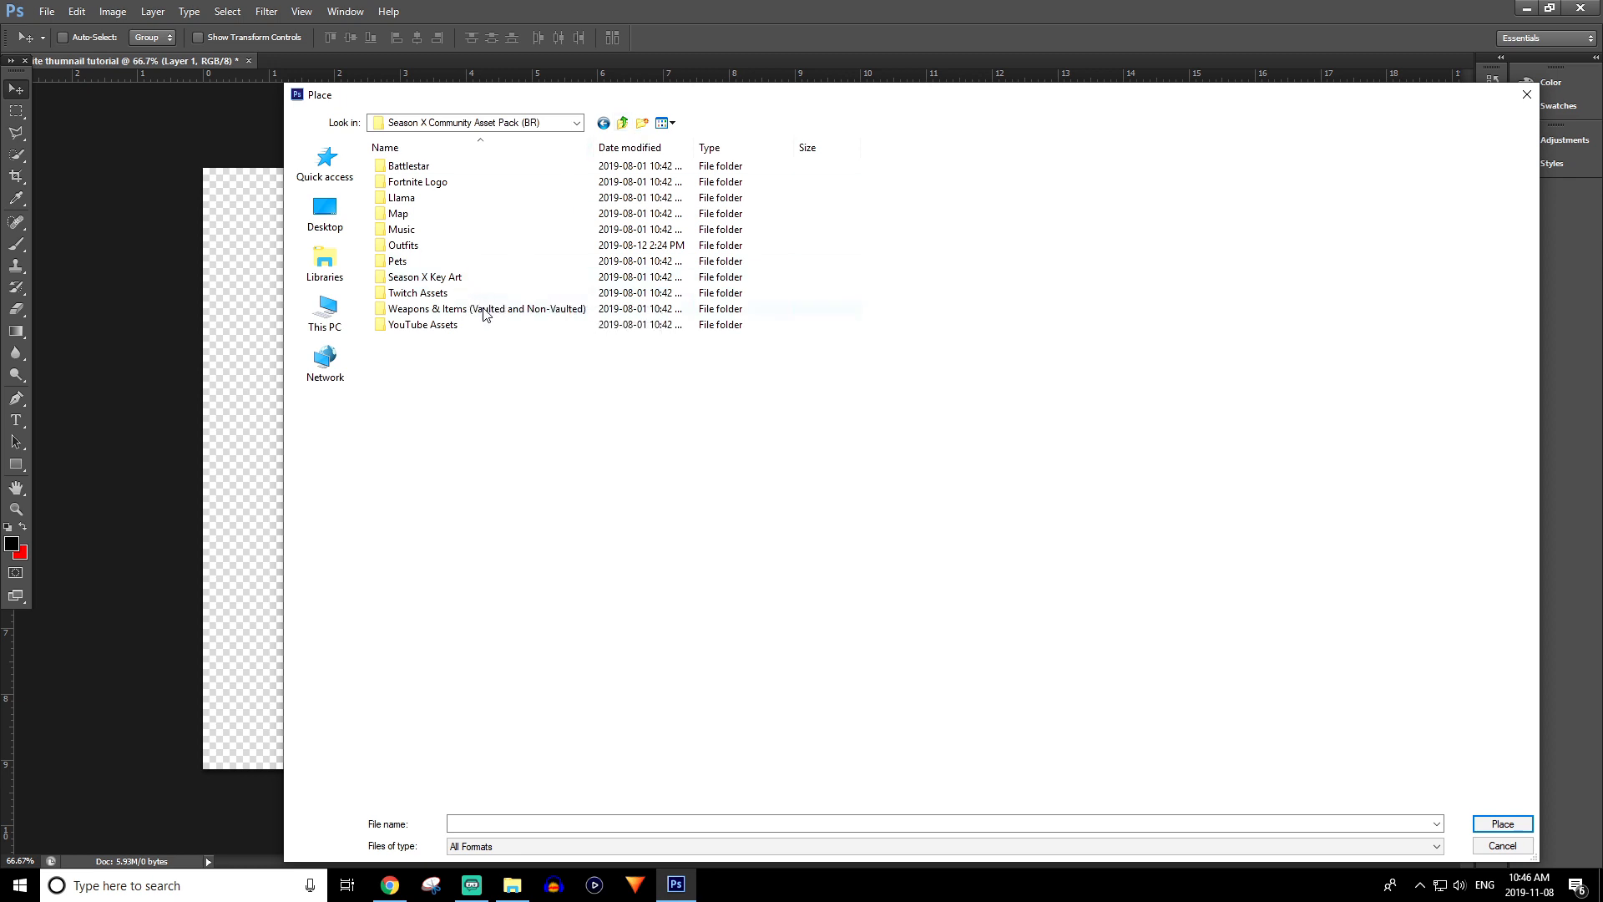
left_click(605, 126)
double_click(504, 250)
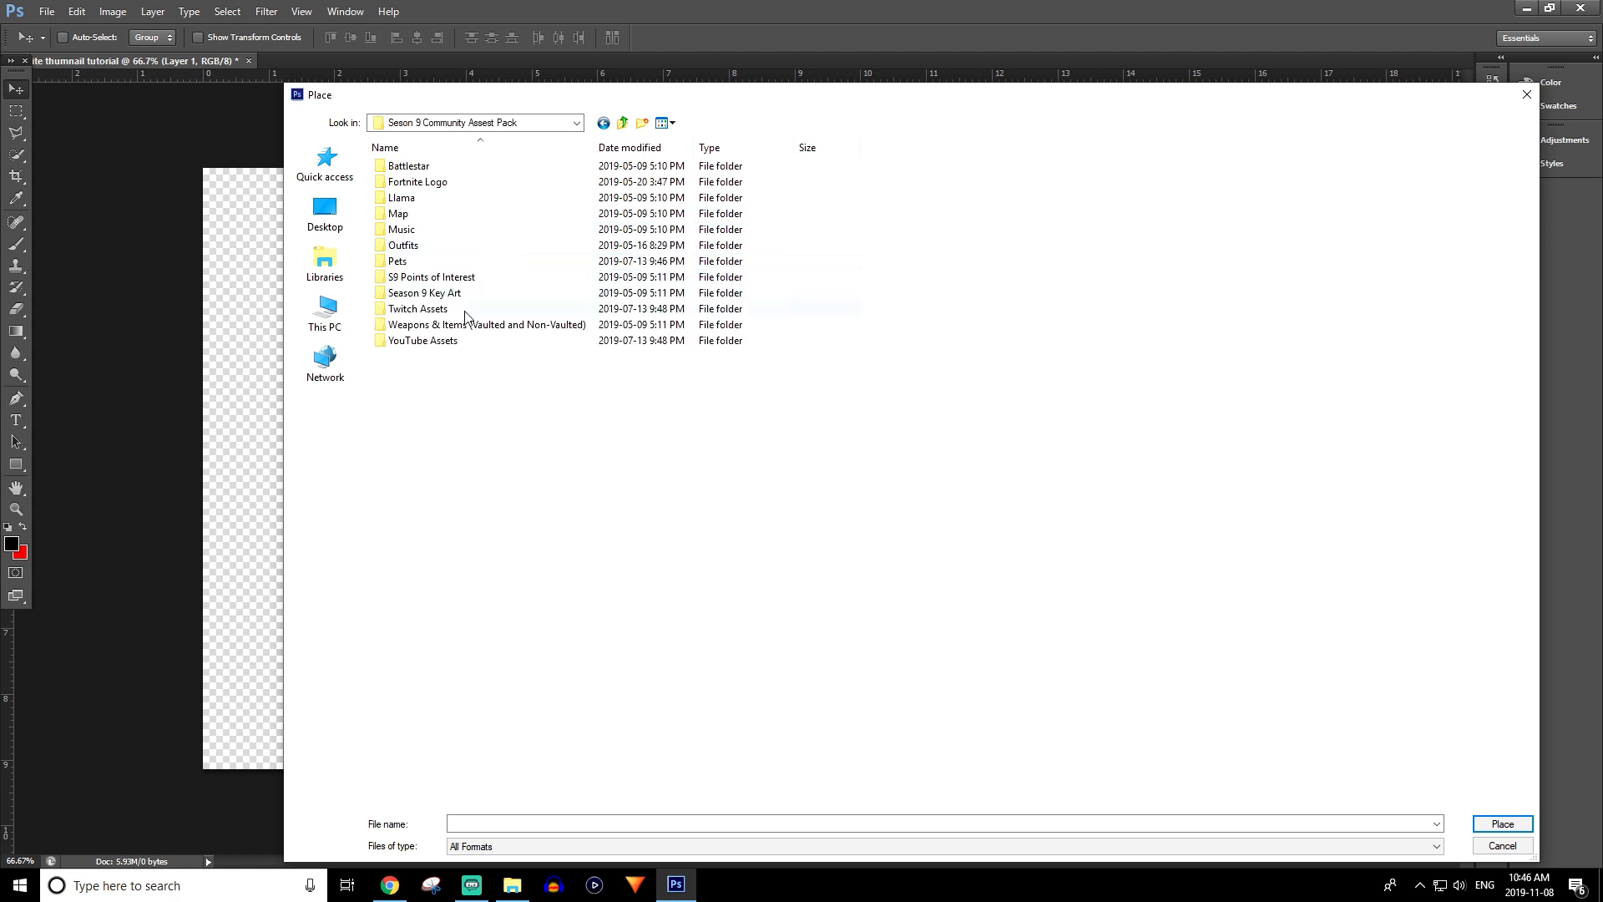
double_click(468, 280)
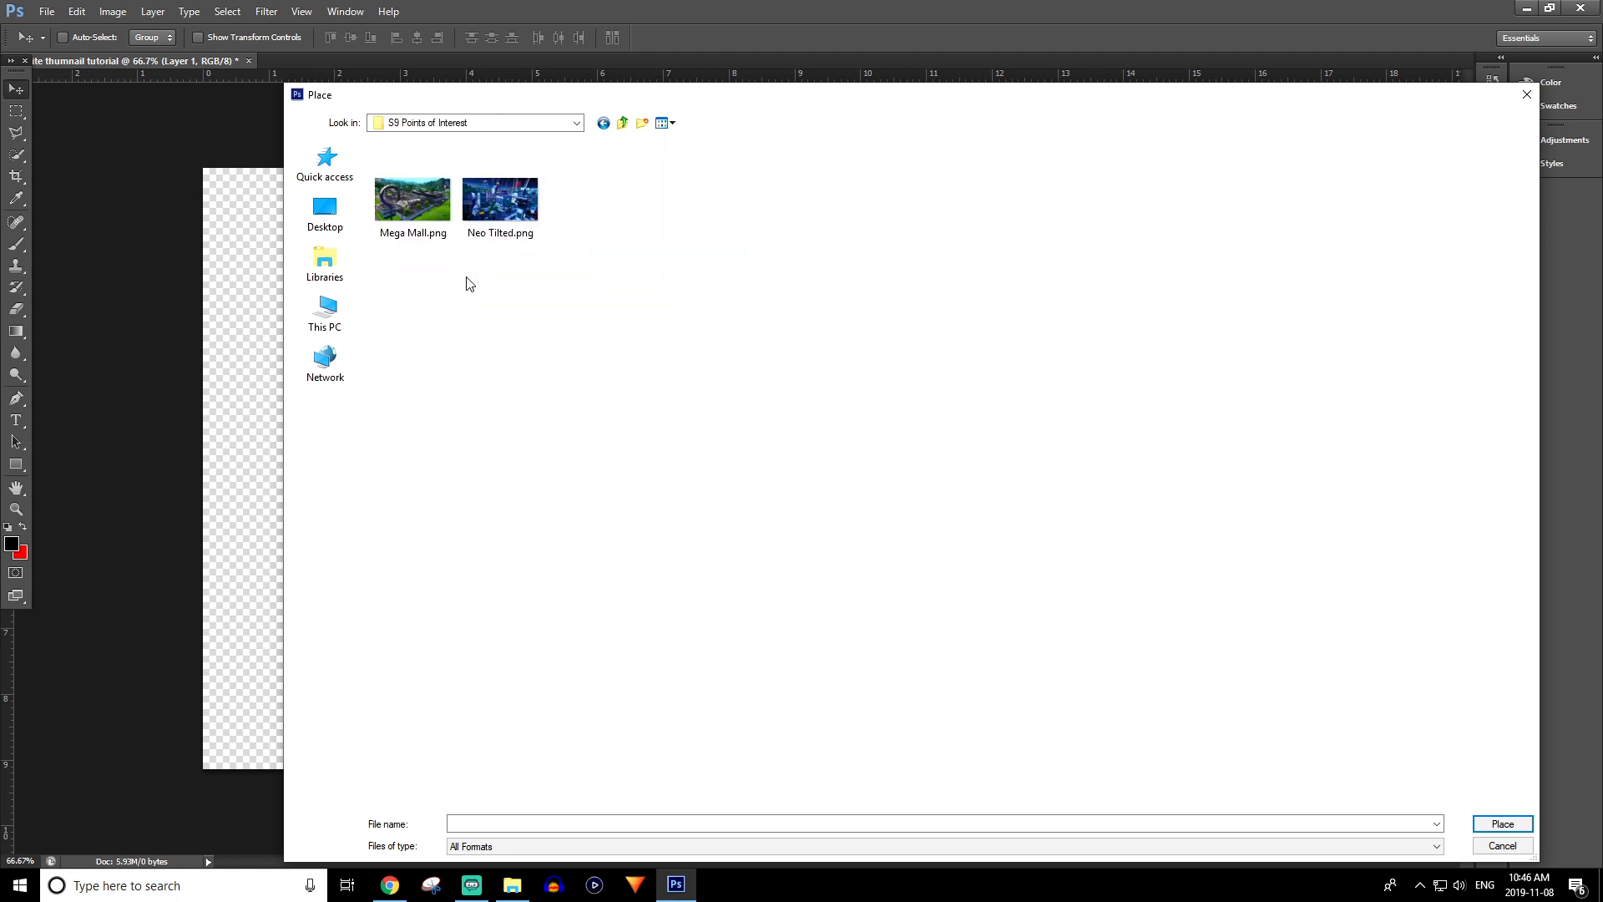
double_click(416, 224)
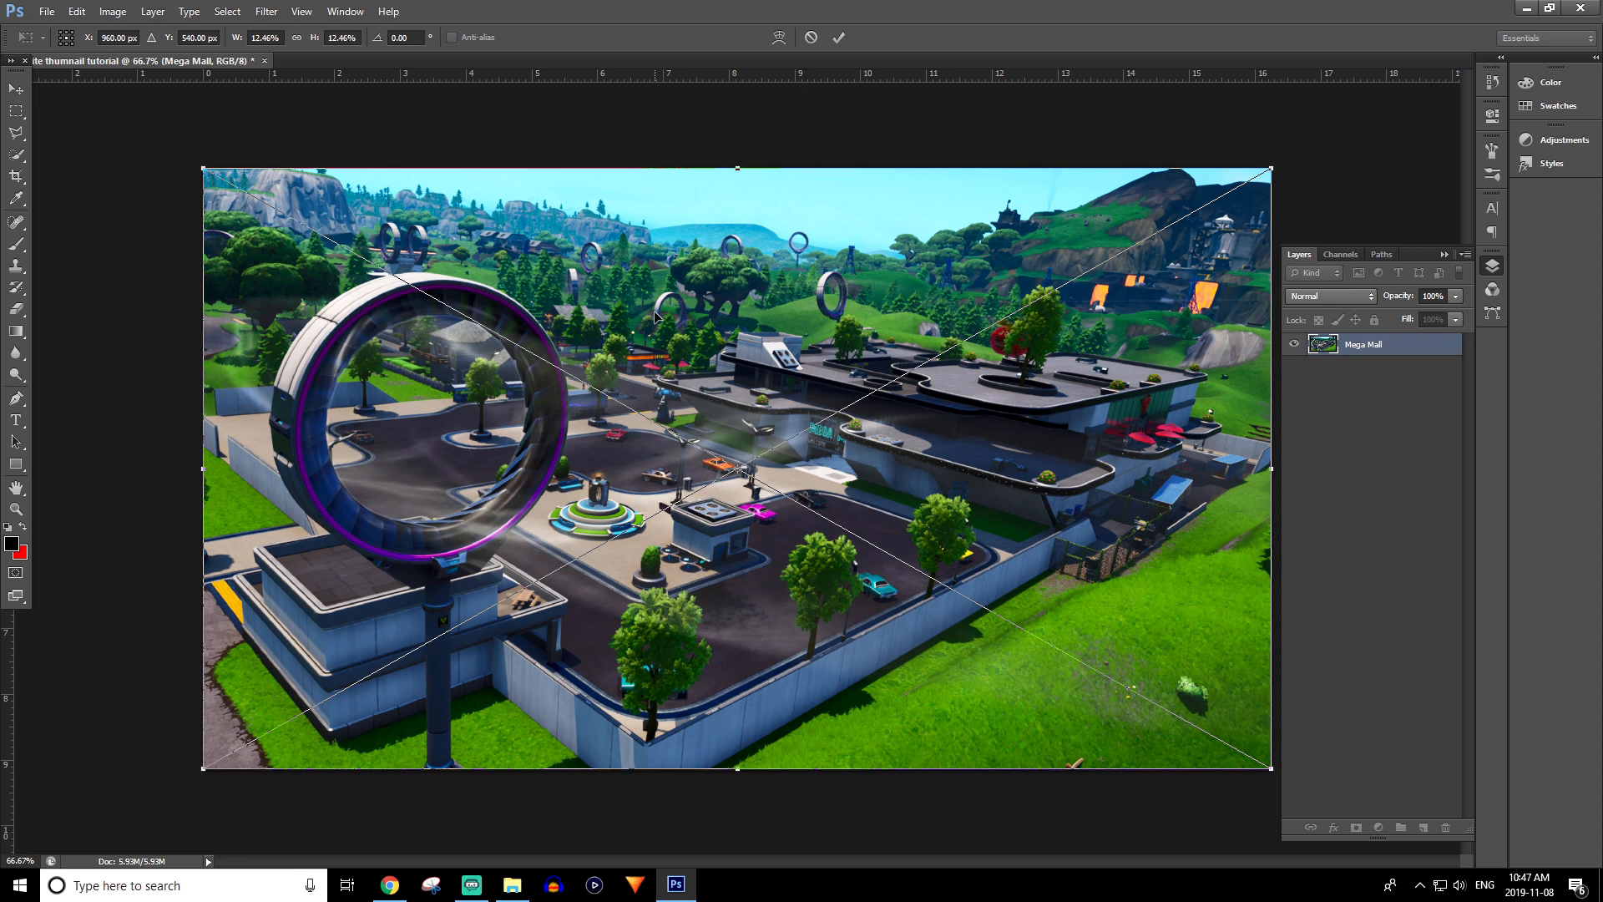
key("Return")
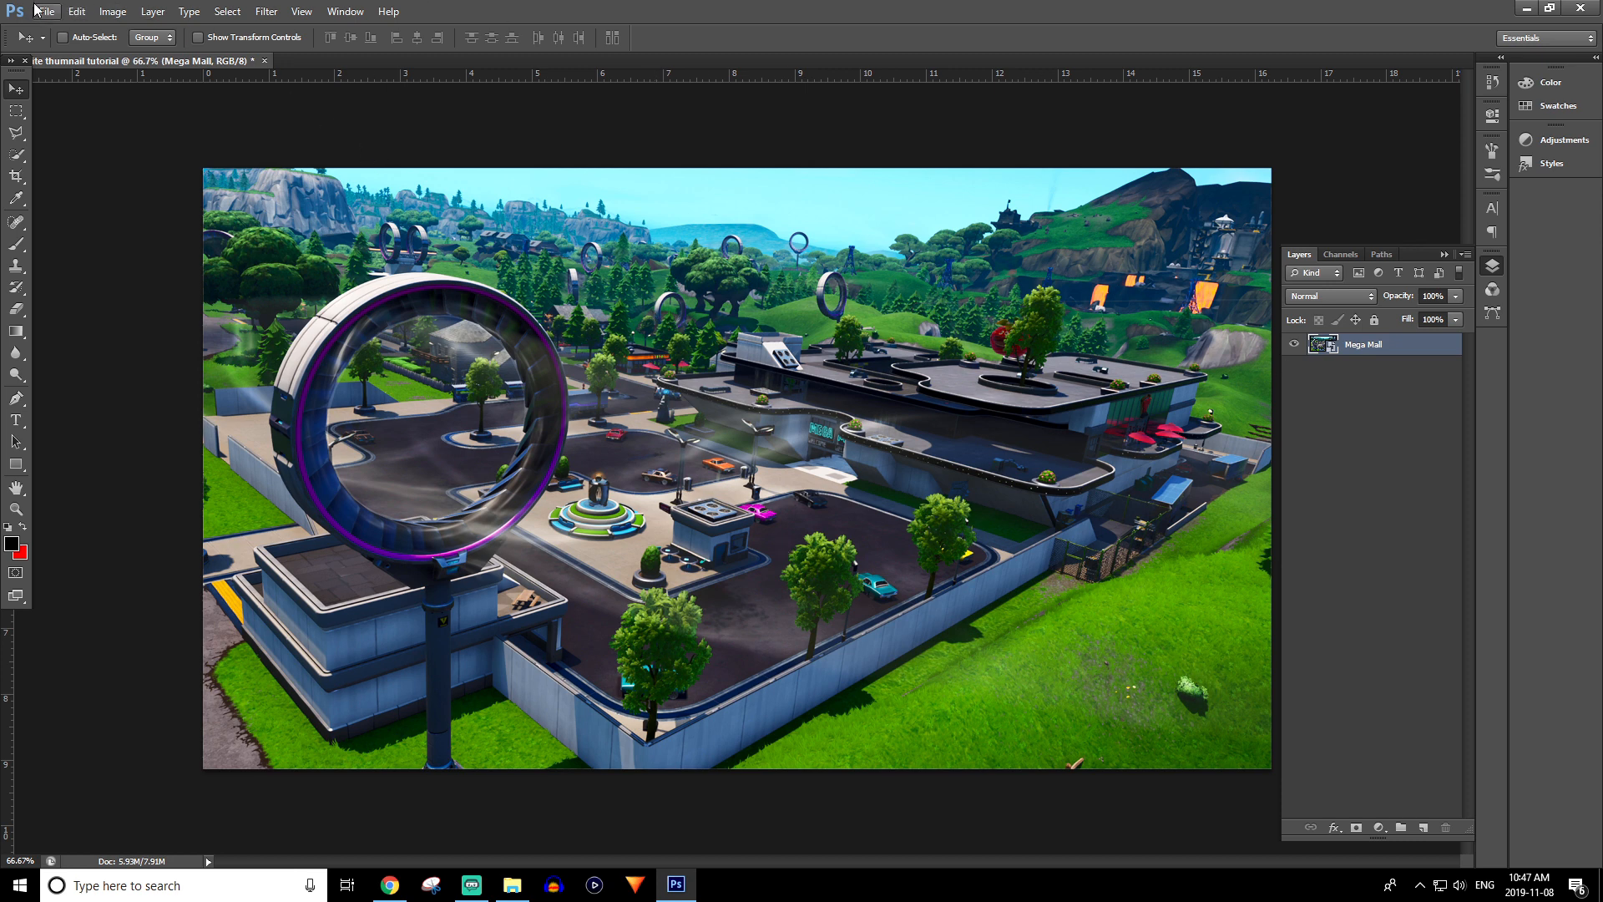
left_click(72, 13)
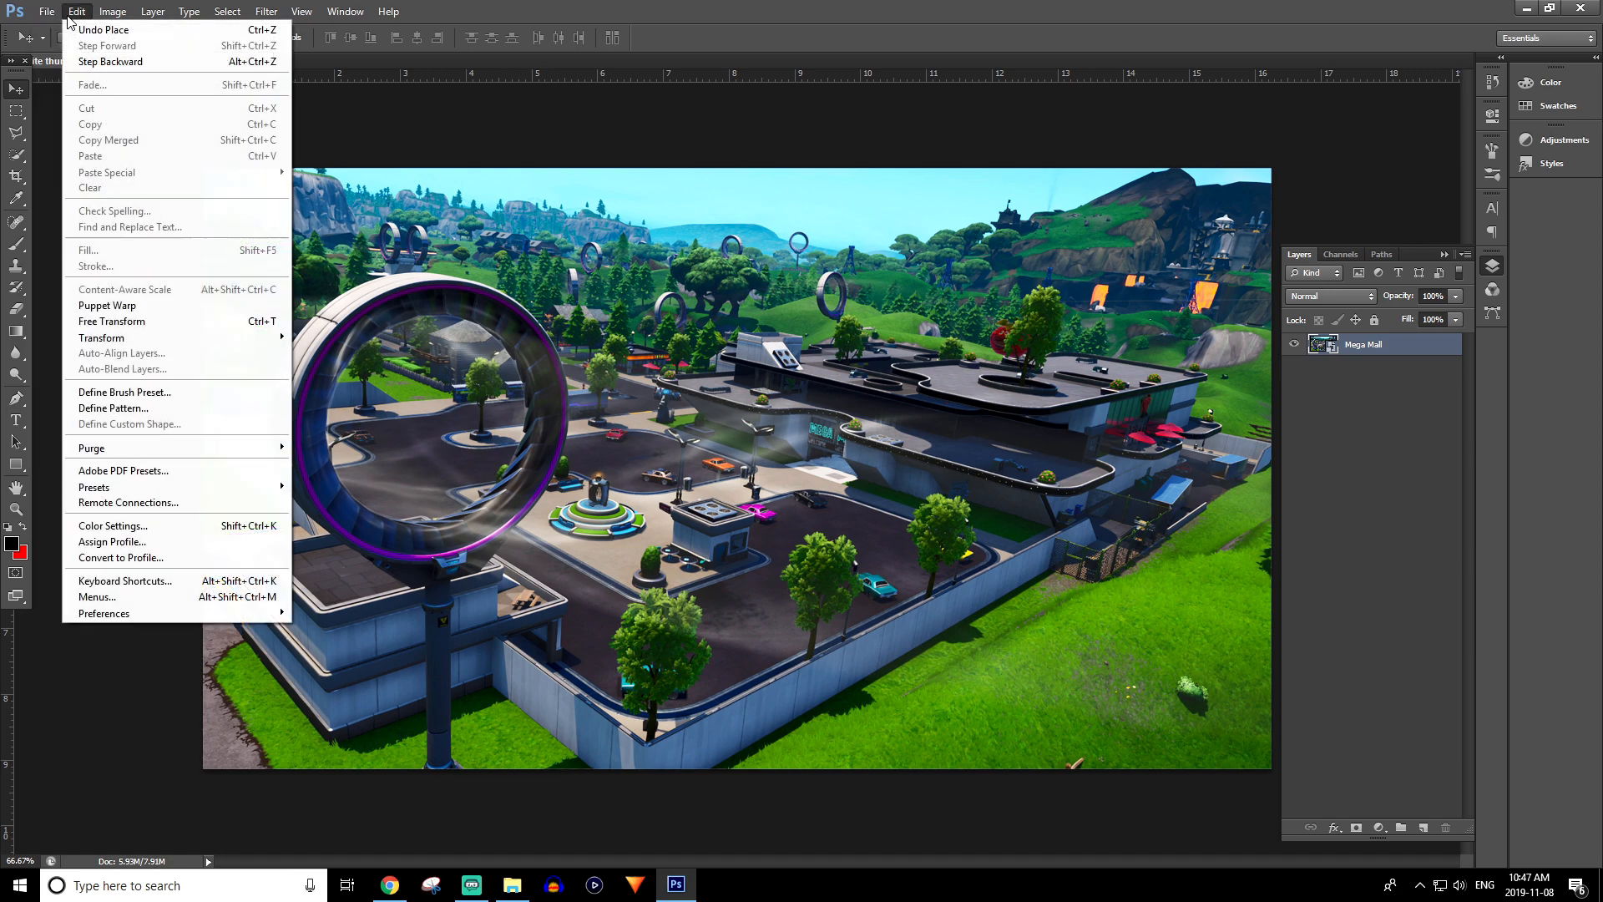
left_click(1409, 360)
left_click(1393, 352)
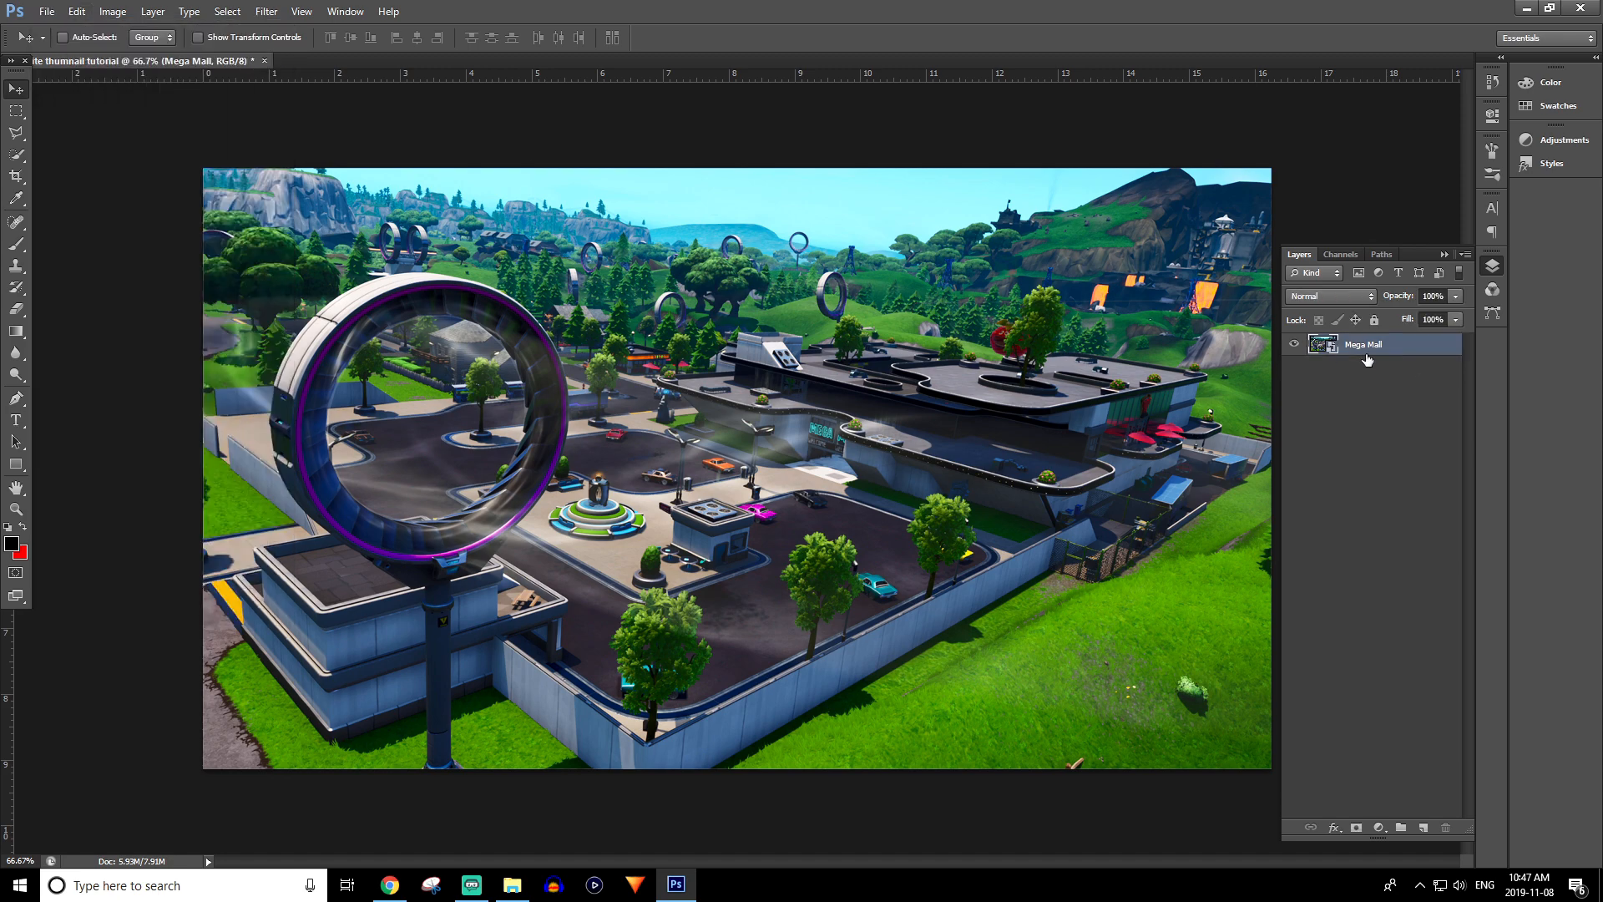
- Start placing a second image and return to the Fortnite assets folder in Documents > Asssets
left_click(47, 11)
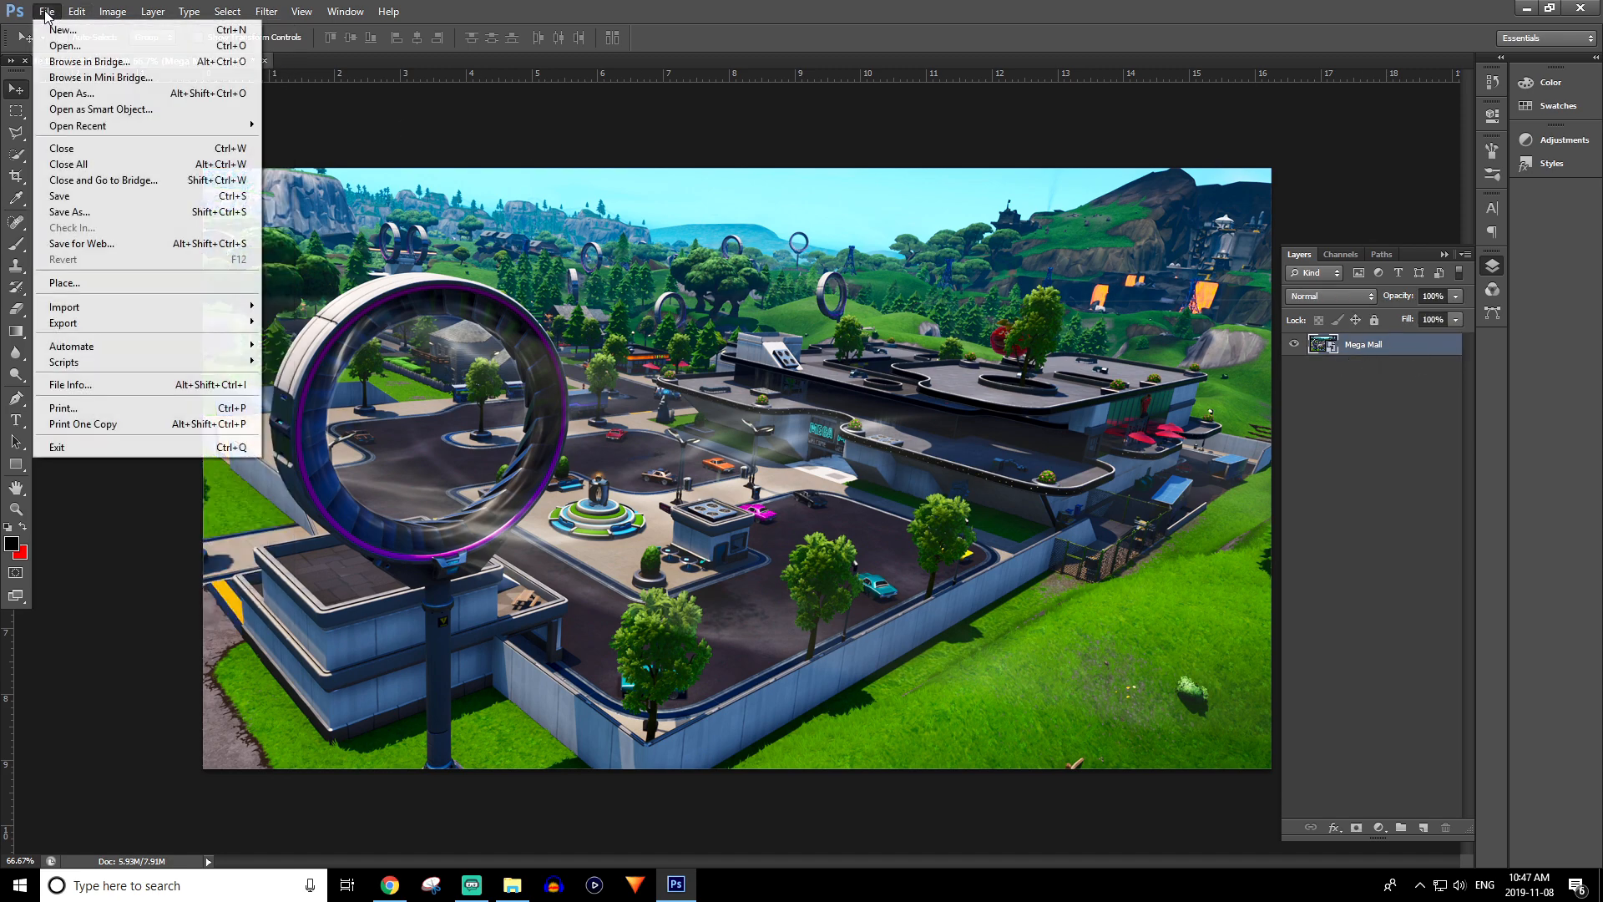
left_click(113, 283)
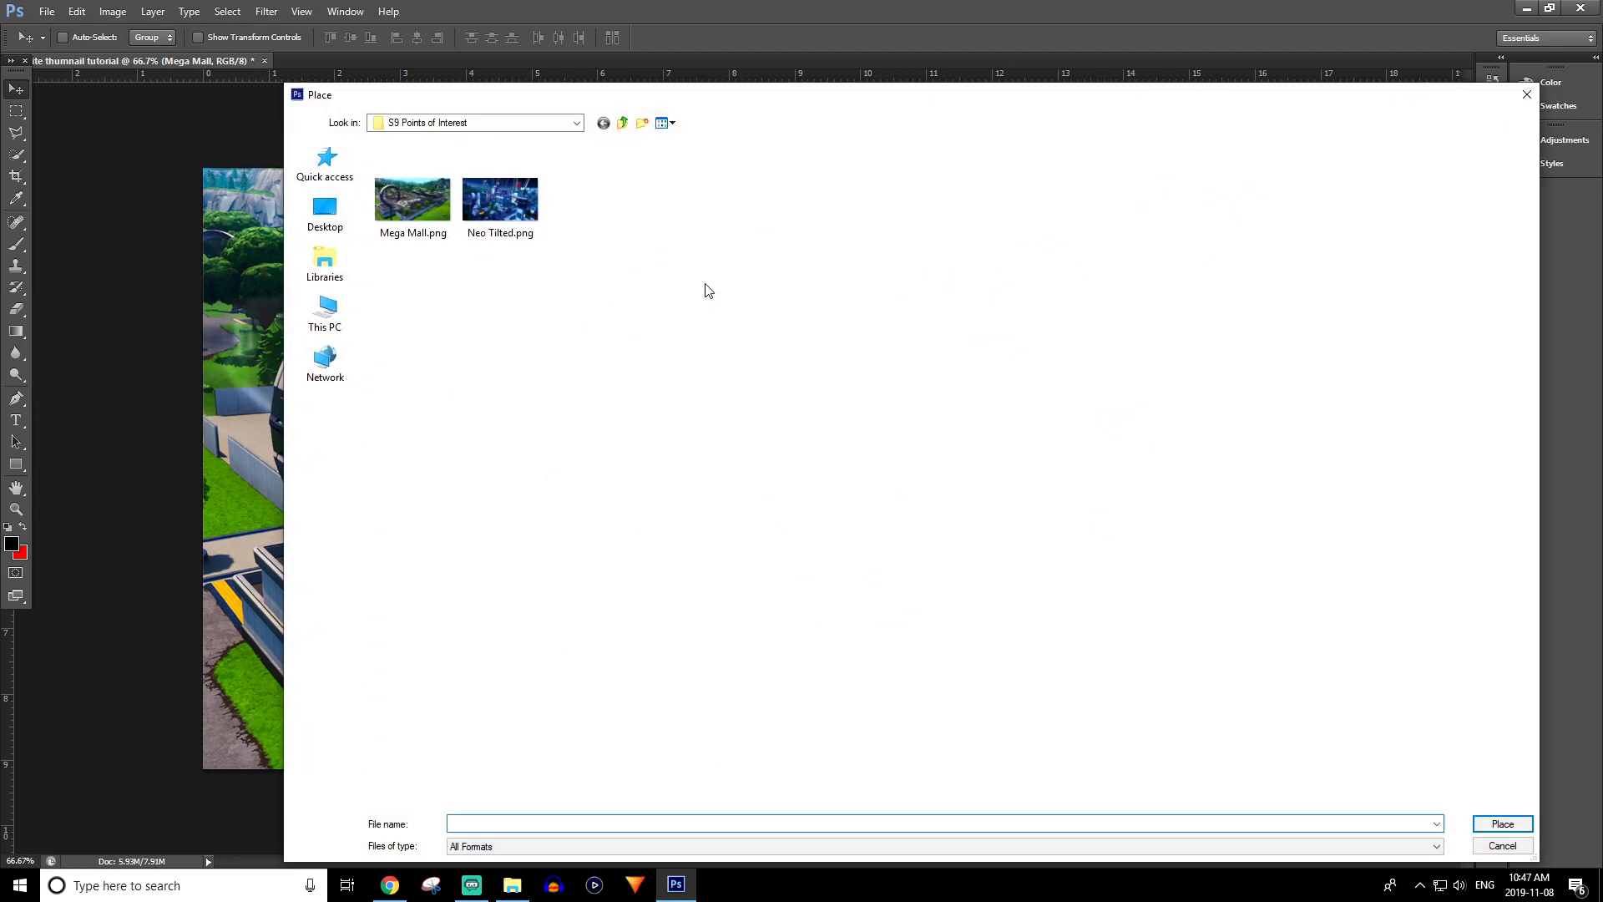
left_click(354, 309)
double_click(839, 171)
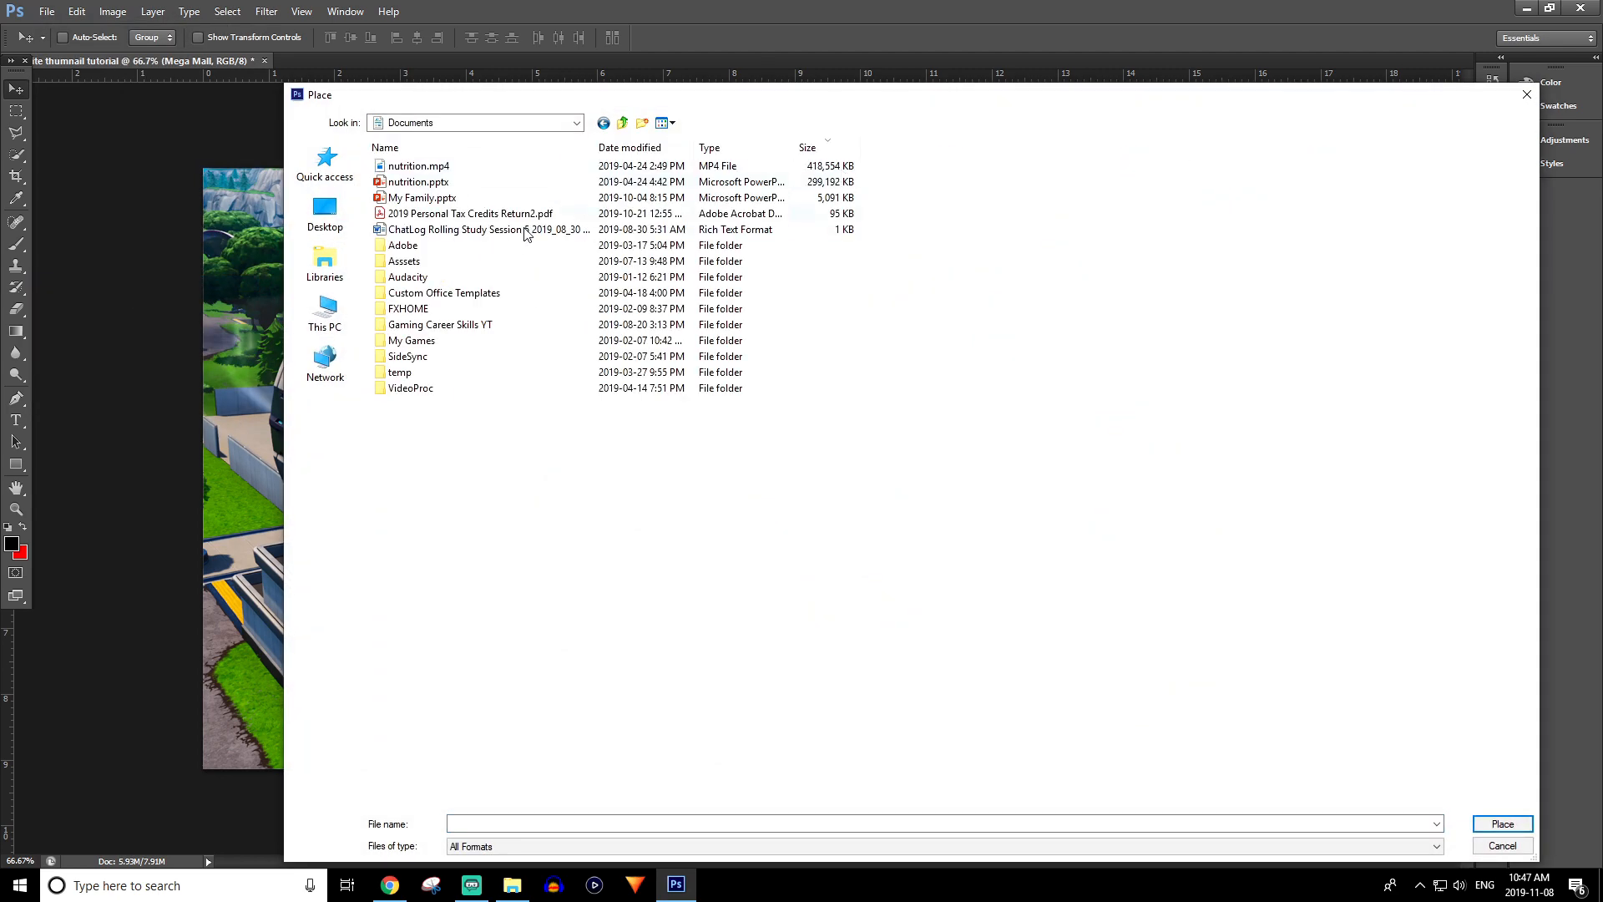
double_click(507, 263)
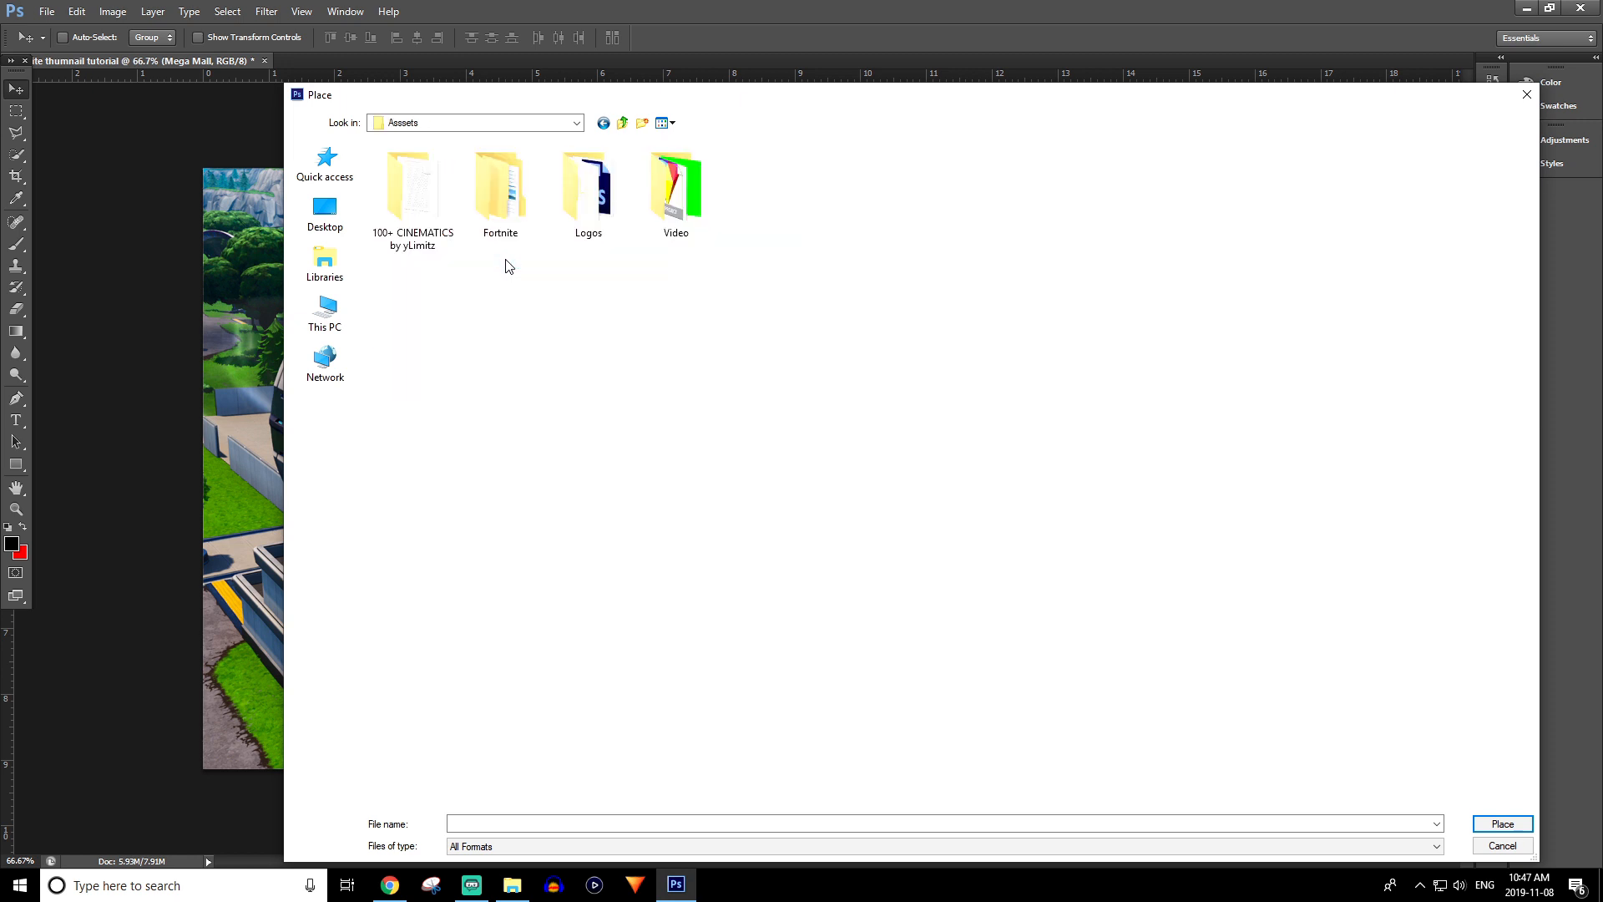
double_click(509, 183)
- Place Ultima Knight.png from Outfits > New with Season X in the Season X Community Asset Pack (BR)
double_click(460, 230)
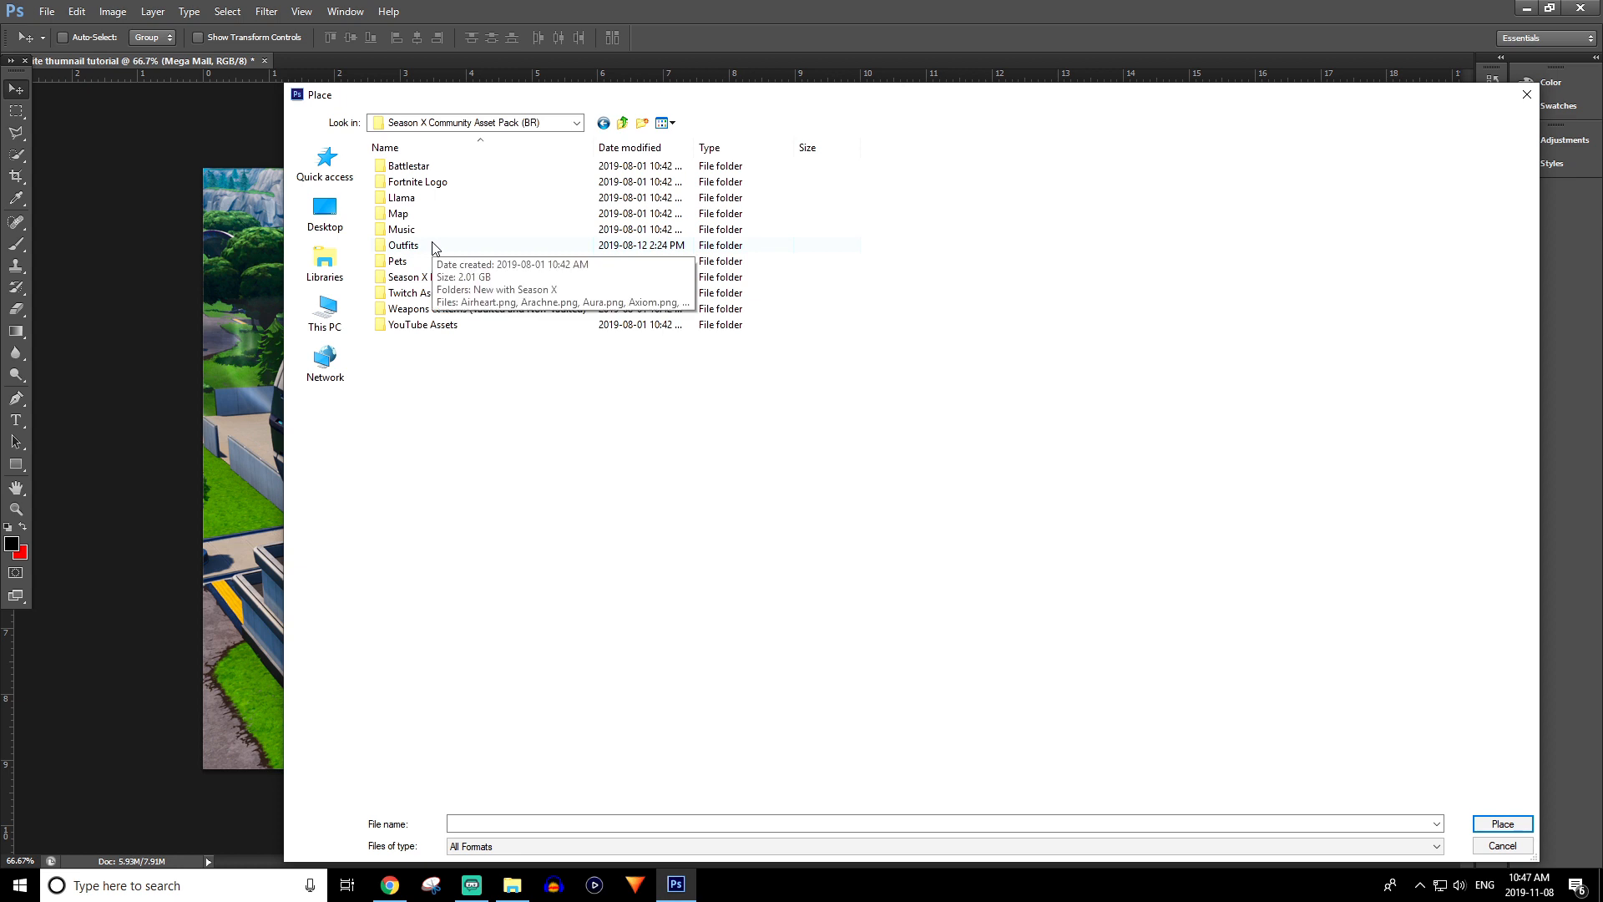
left_click(435, 247)
double_click(435, 247)
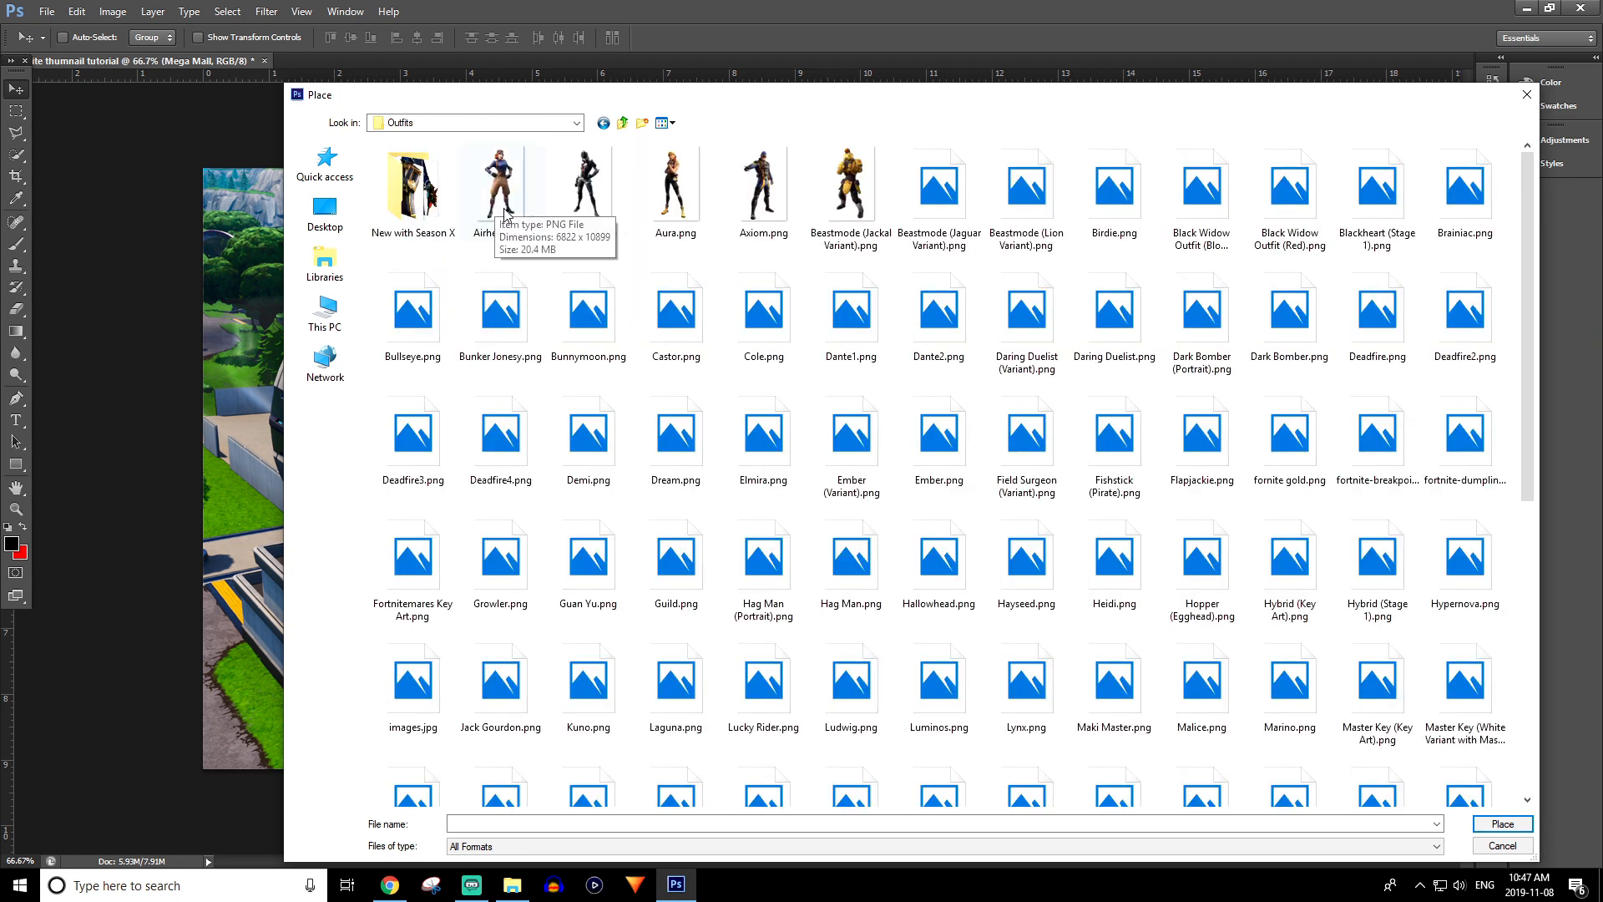
double_click(444, 220)
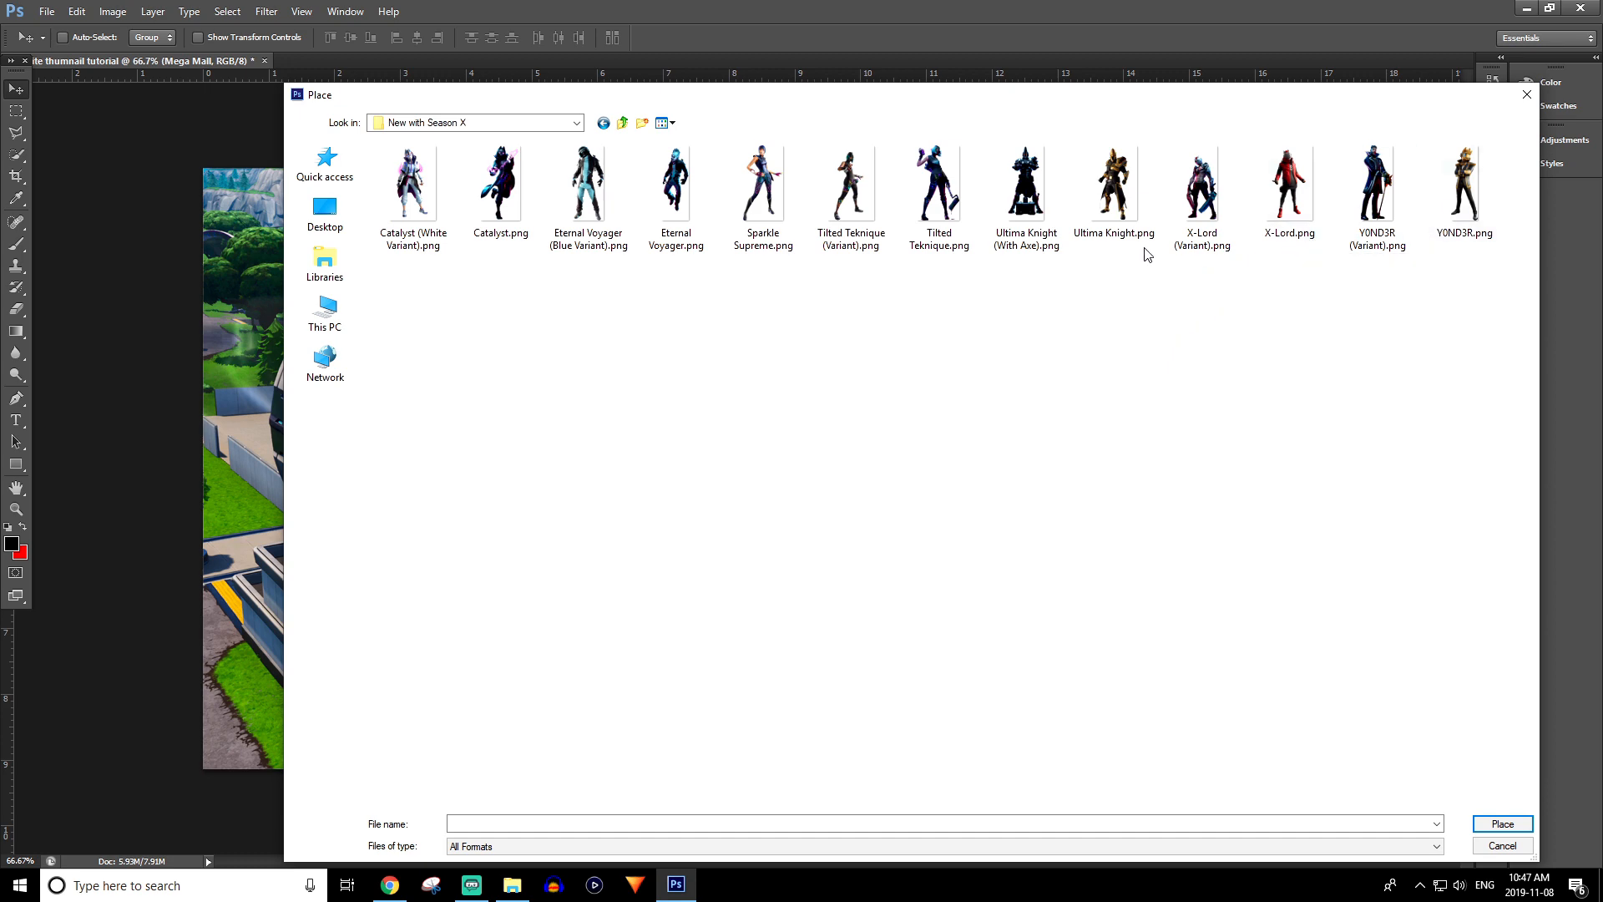
double_click(1102, 177)
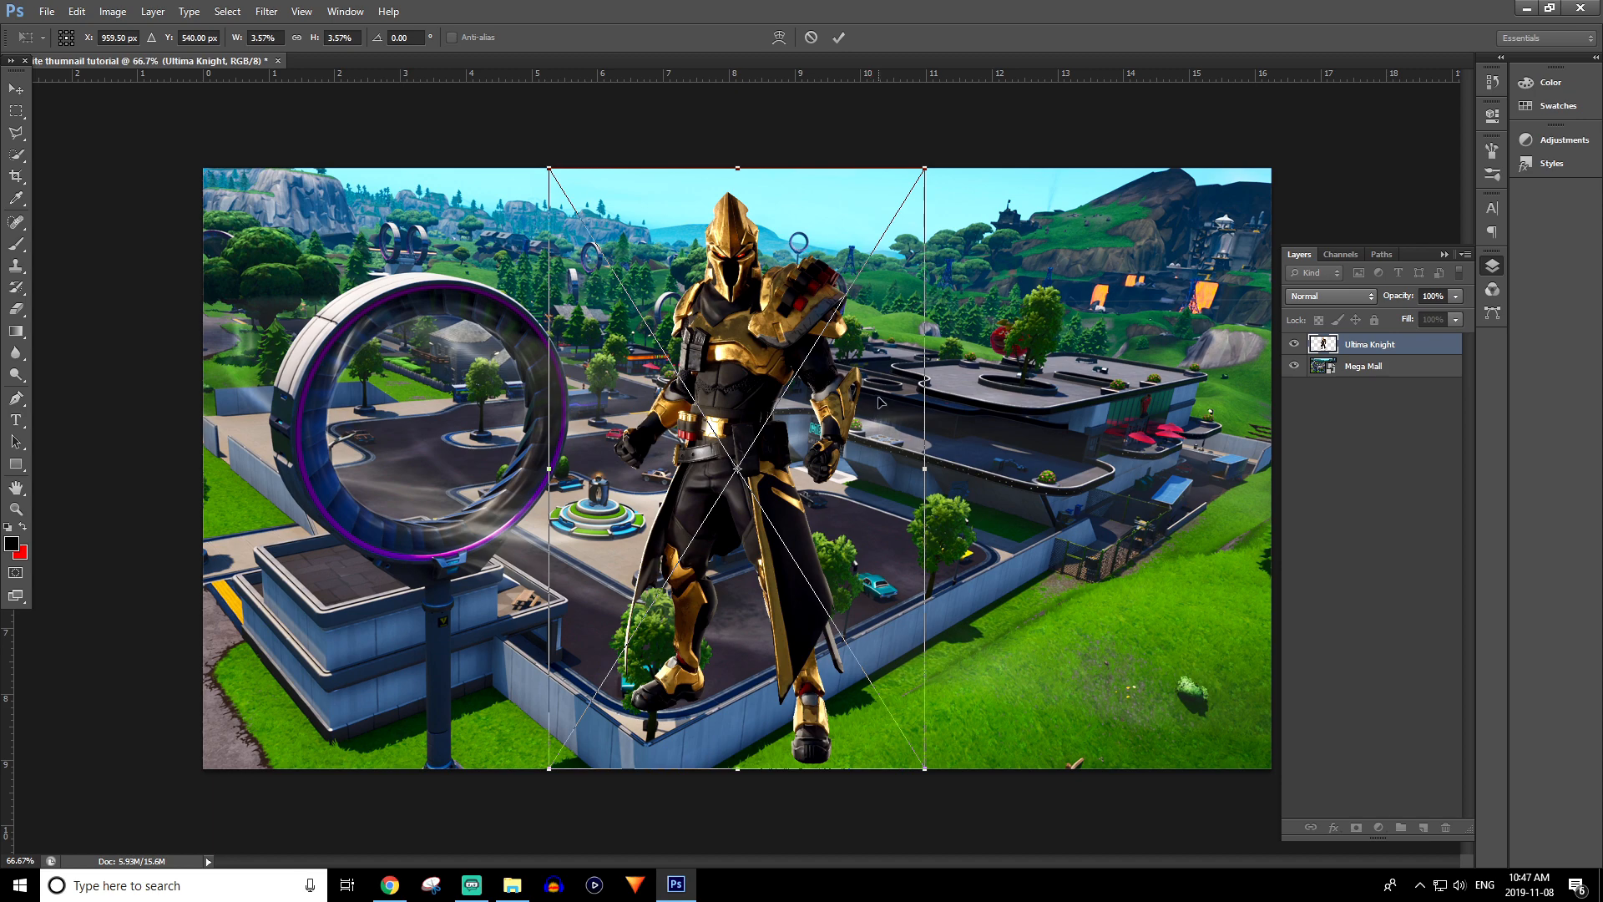
- Move the Ultima Knight to the right half of the canvas and scale it proportionally to about 5.7%
left_click_drag(785, 368, 1005, 533)
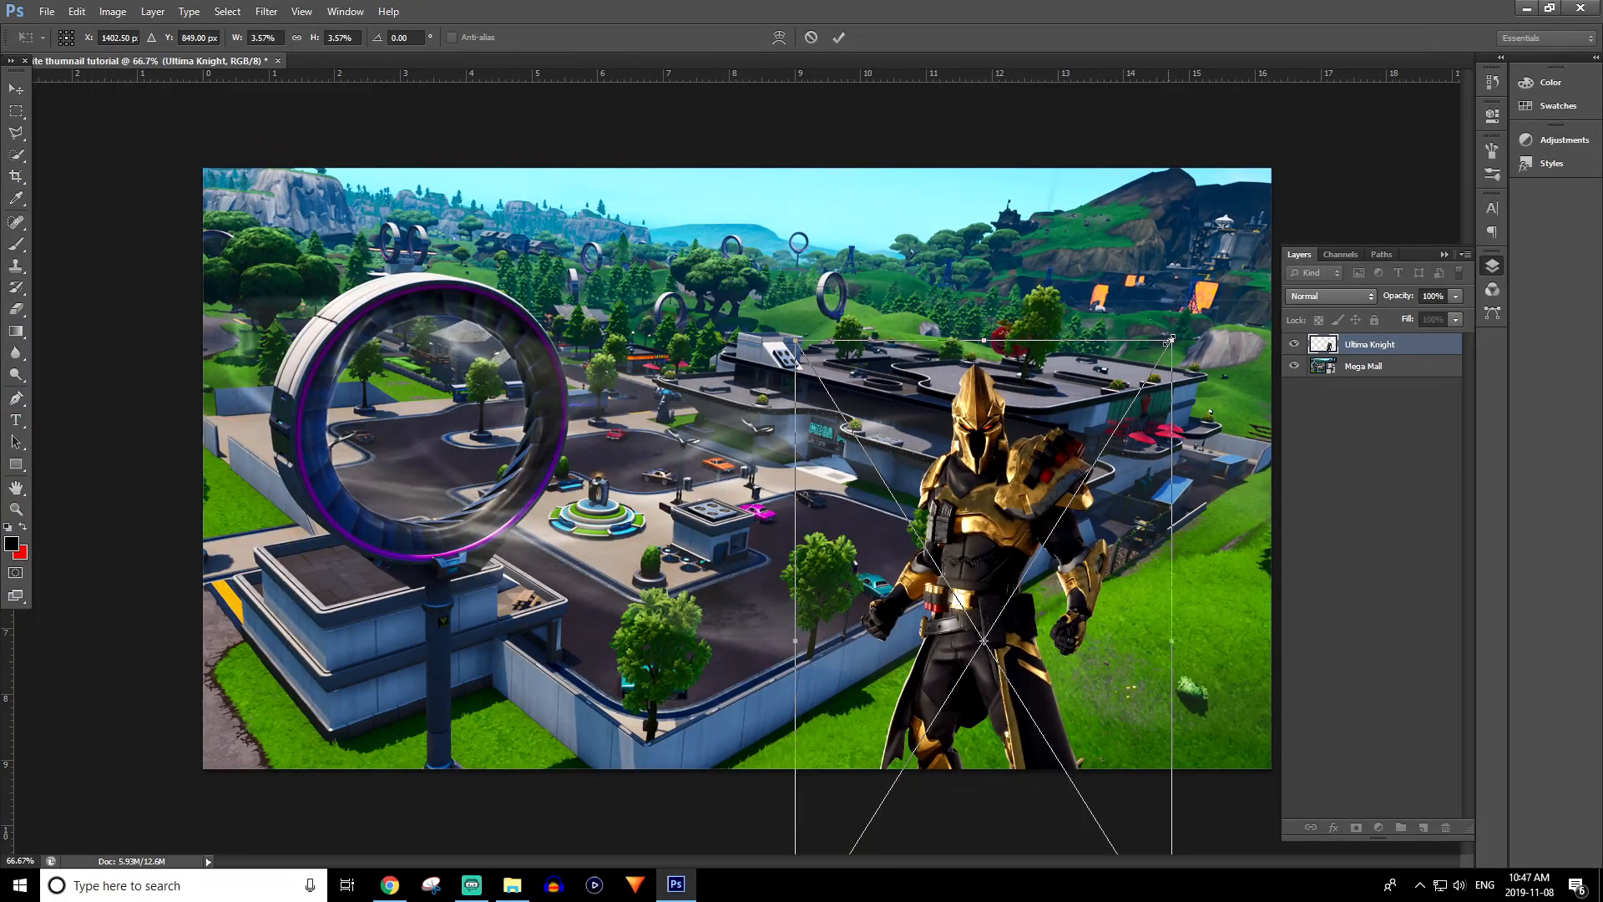
left_click_drag(1010, 355, 1080, 243)
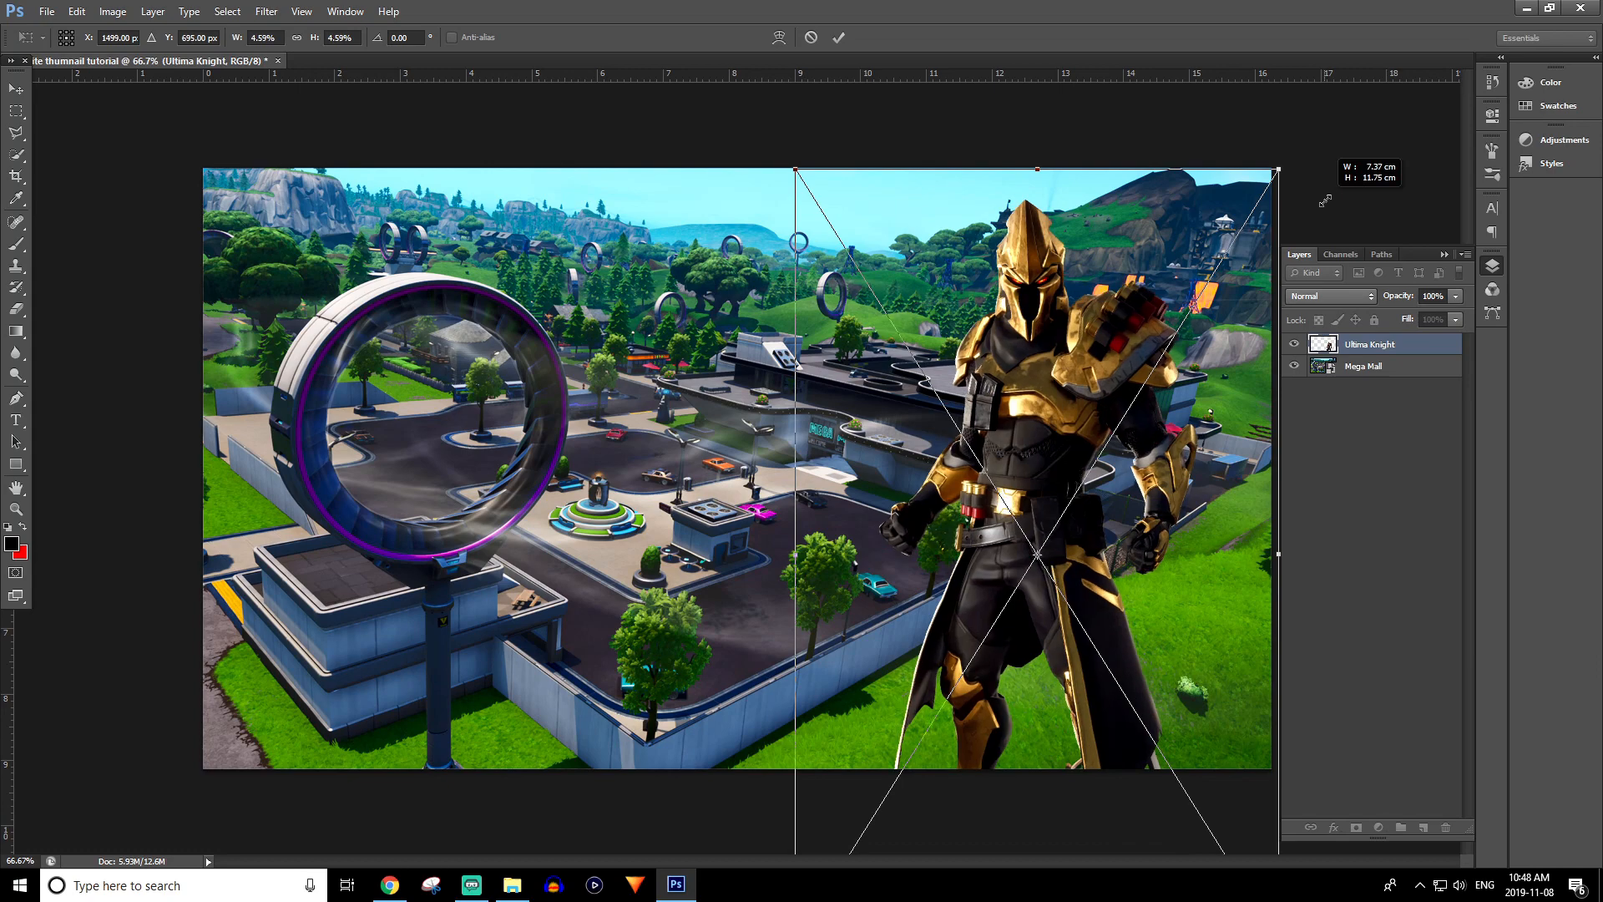
left_click_drag(1326, 201, 1326, 94)
left_click_drag(1099, 270, 977, 455)
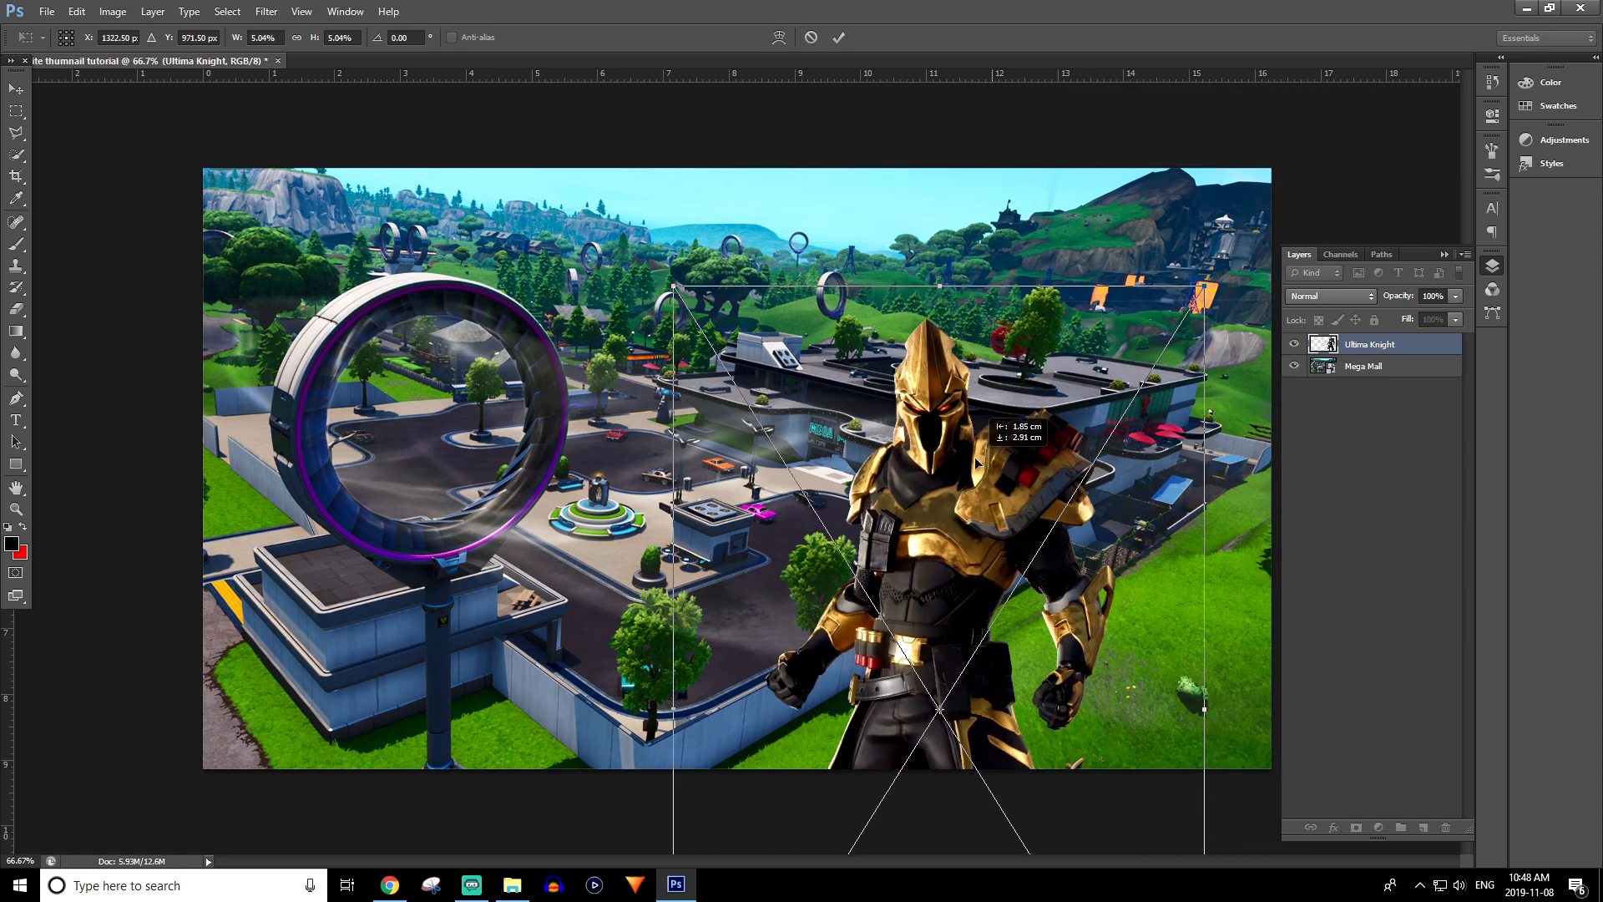
left_click_drag(1202, 278, 1336, 209)
left_click_drag(1056, 340, 1118, 348)
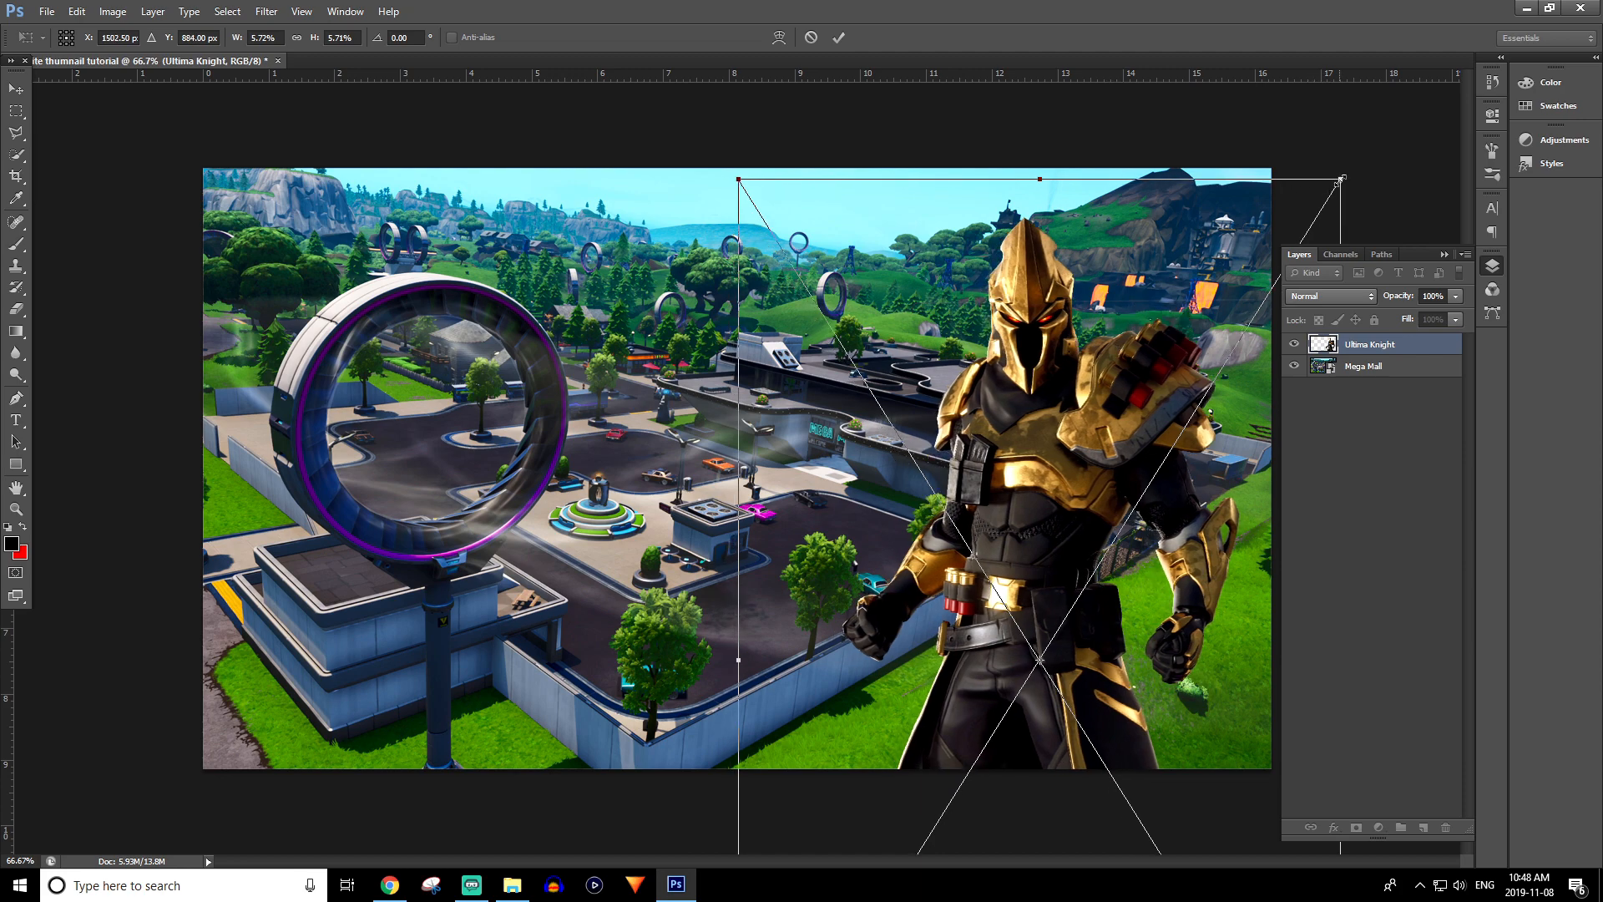
- Enlarge the knight to about 7%, position it from the waist up on the canvas's right side, and commit the placement
left_click_drag(1340, 180, 1503, 21)
left_click_drag(1166, 231, 996, 483)
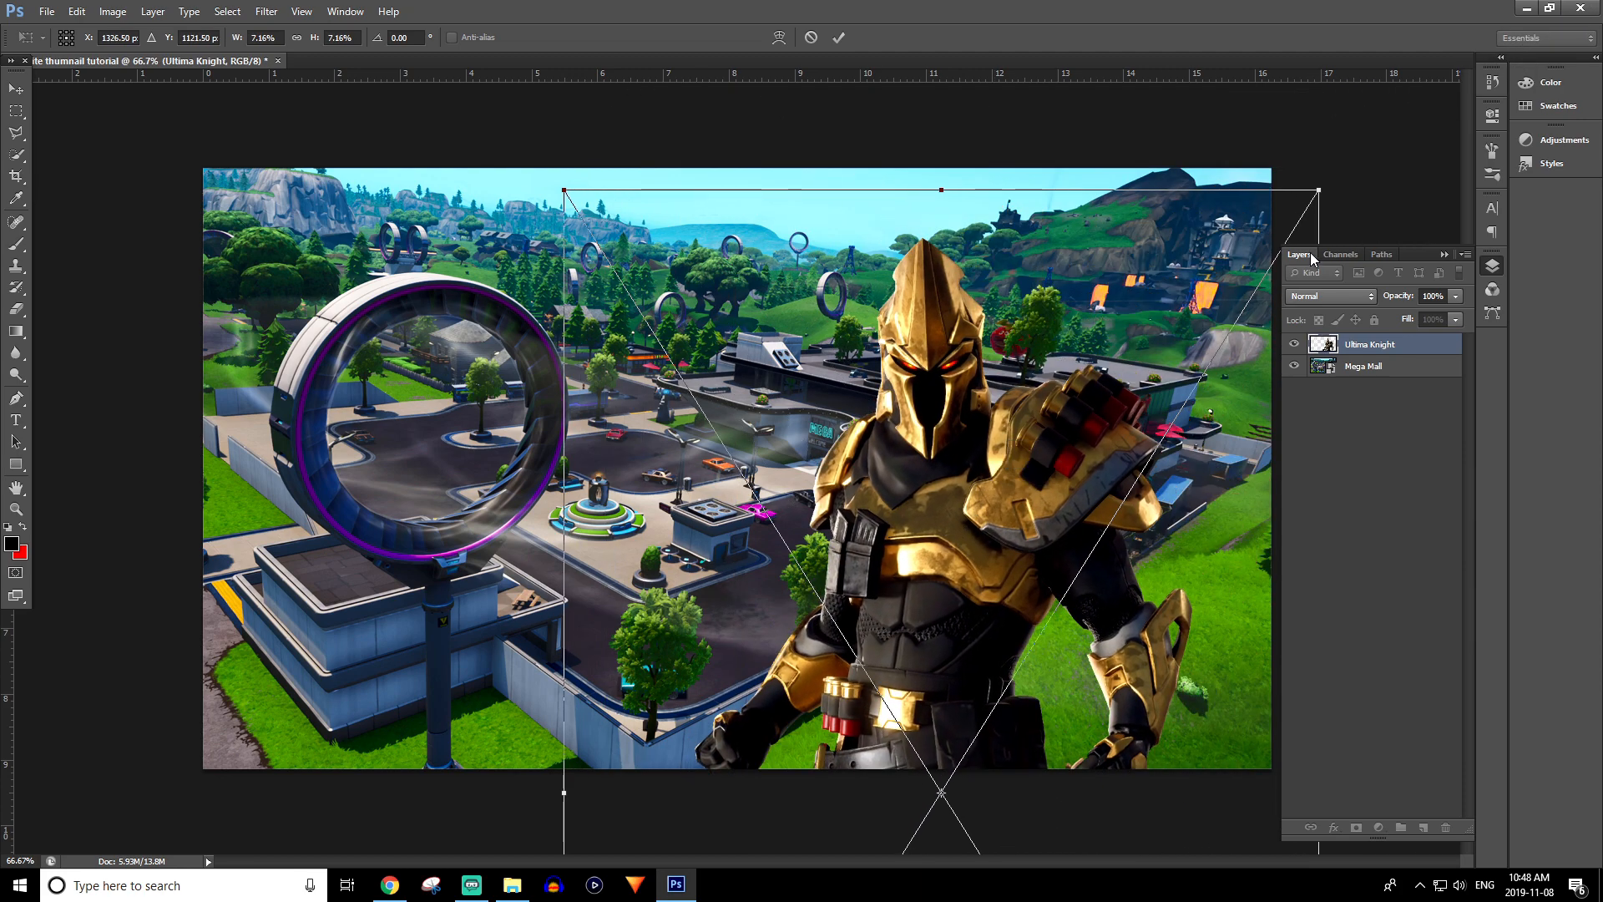
left_click_drag(1324, 181, 1329, 177)
left_click_drag(974, 472, 1037, 430)
key("Return")
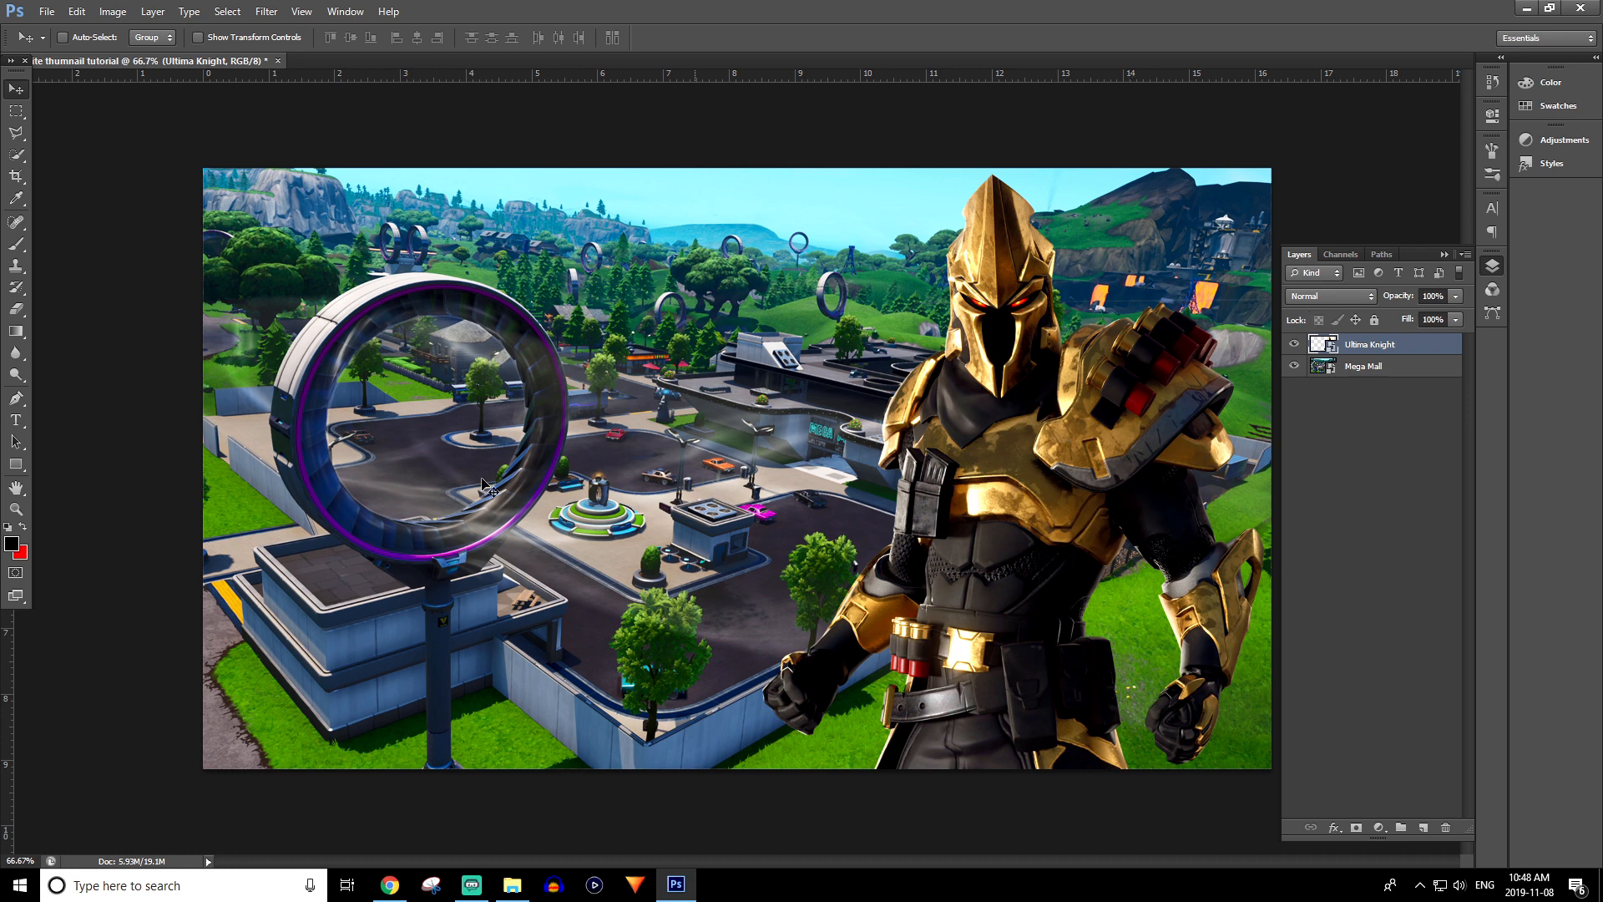
- Draw a paragraph text box across the upper-left part of the canvas, beside the knight, using the Type tool
left_click(16, 510)
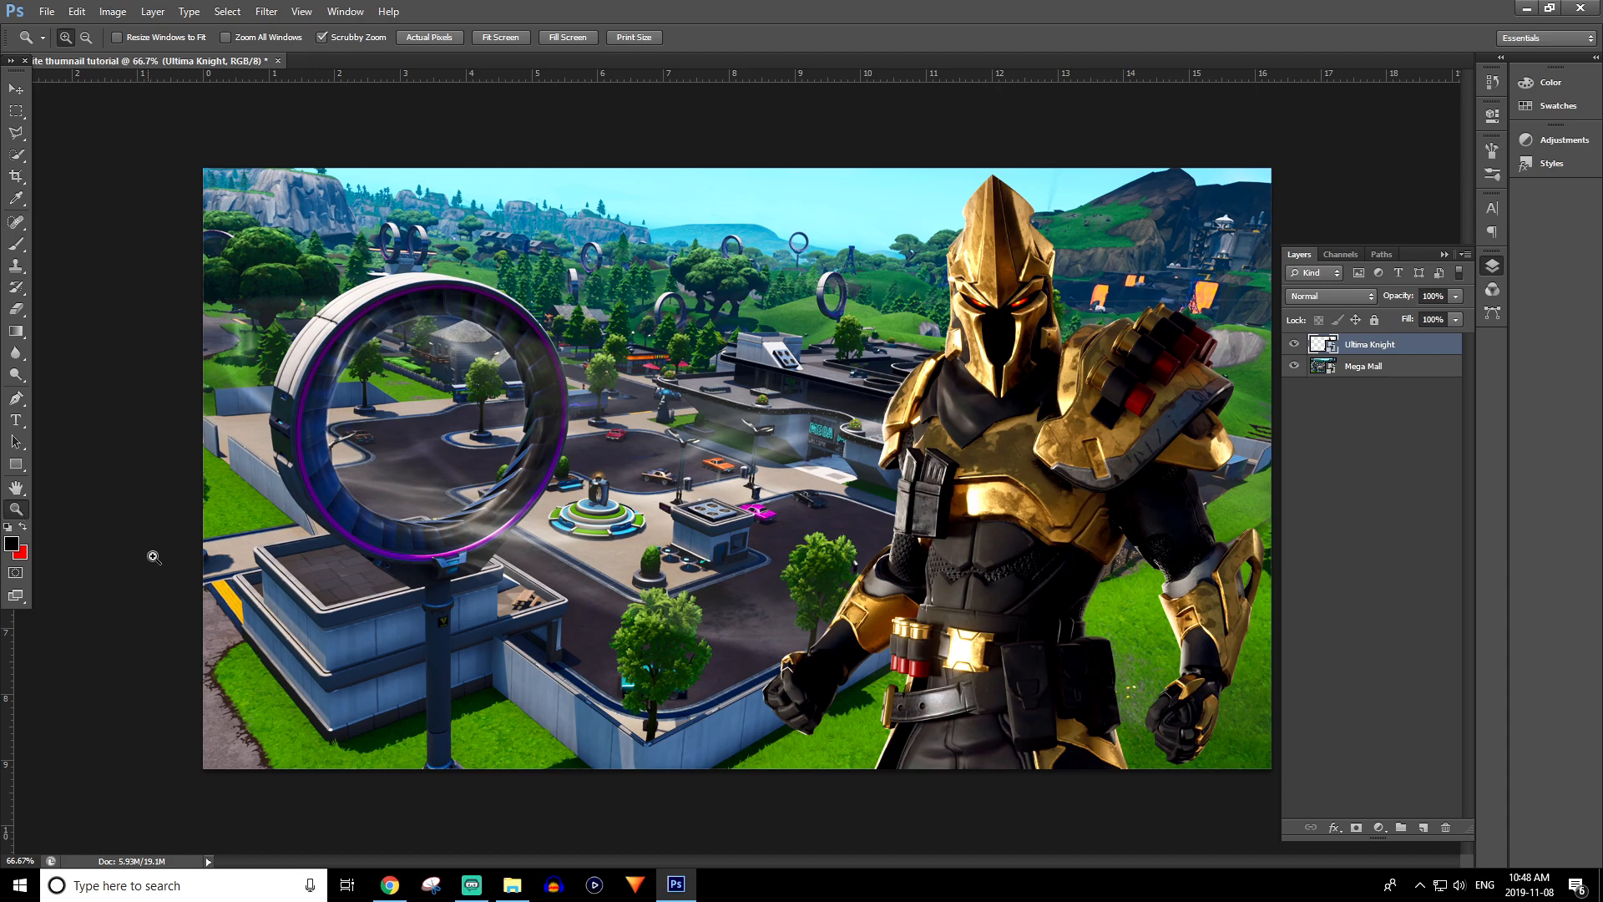
left_click_drag(733, 552, 682, 551)
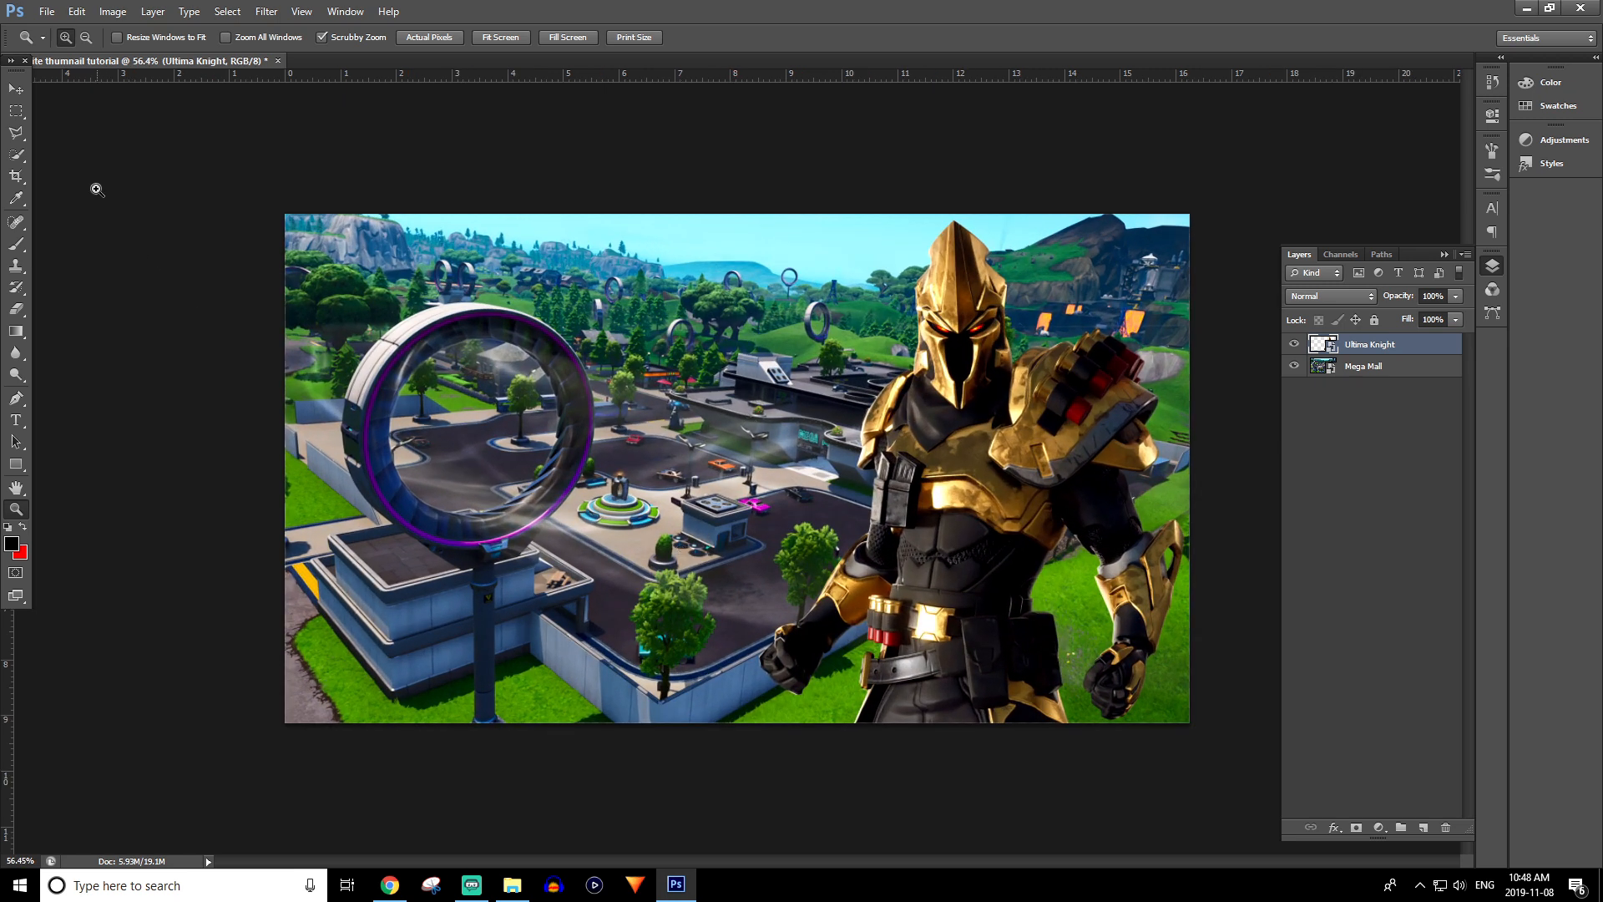
left_click(16, 88)
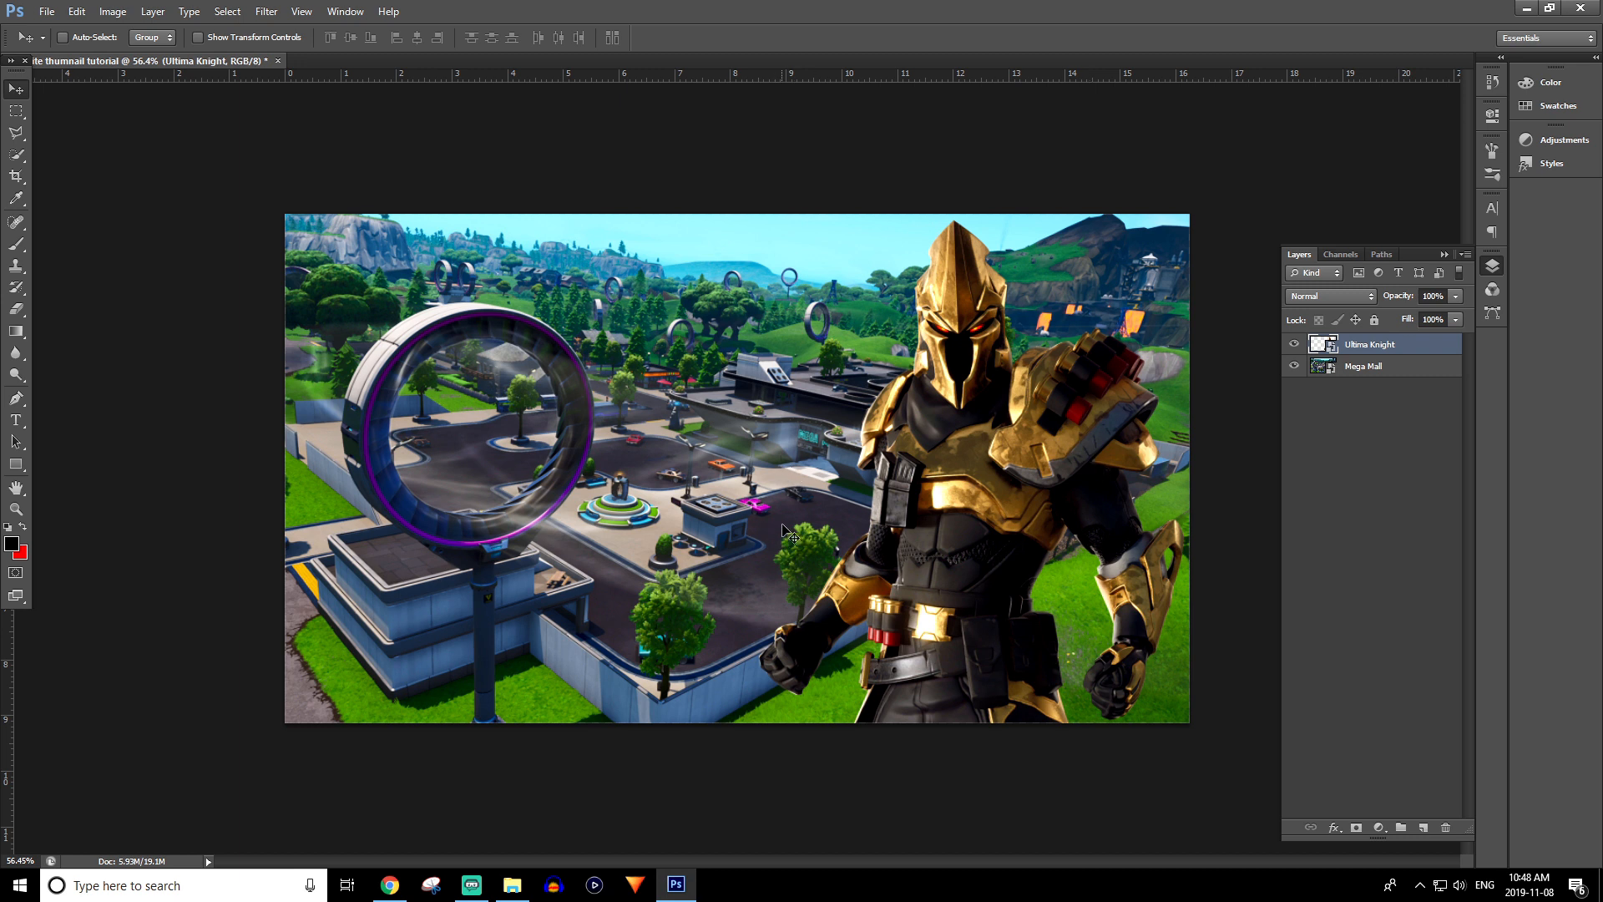
left_click(15, 420)
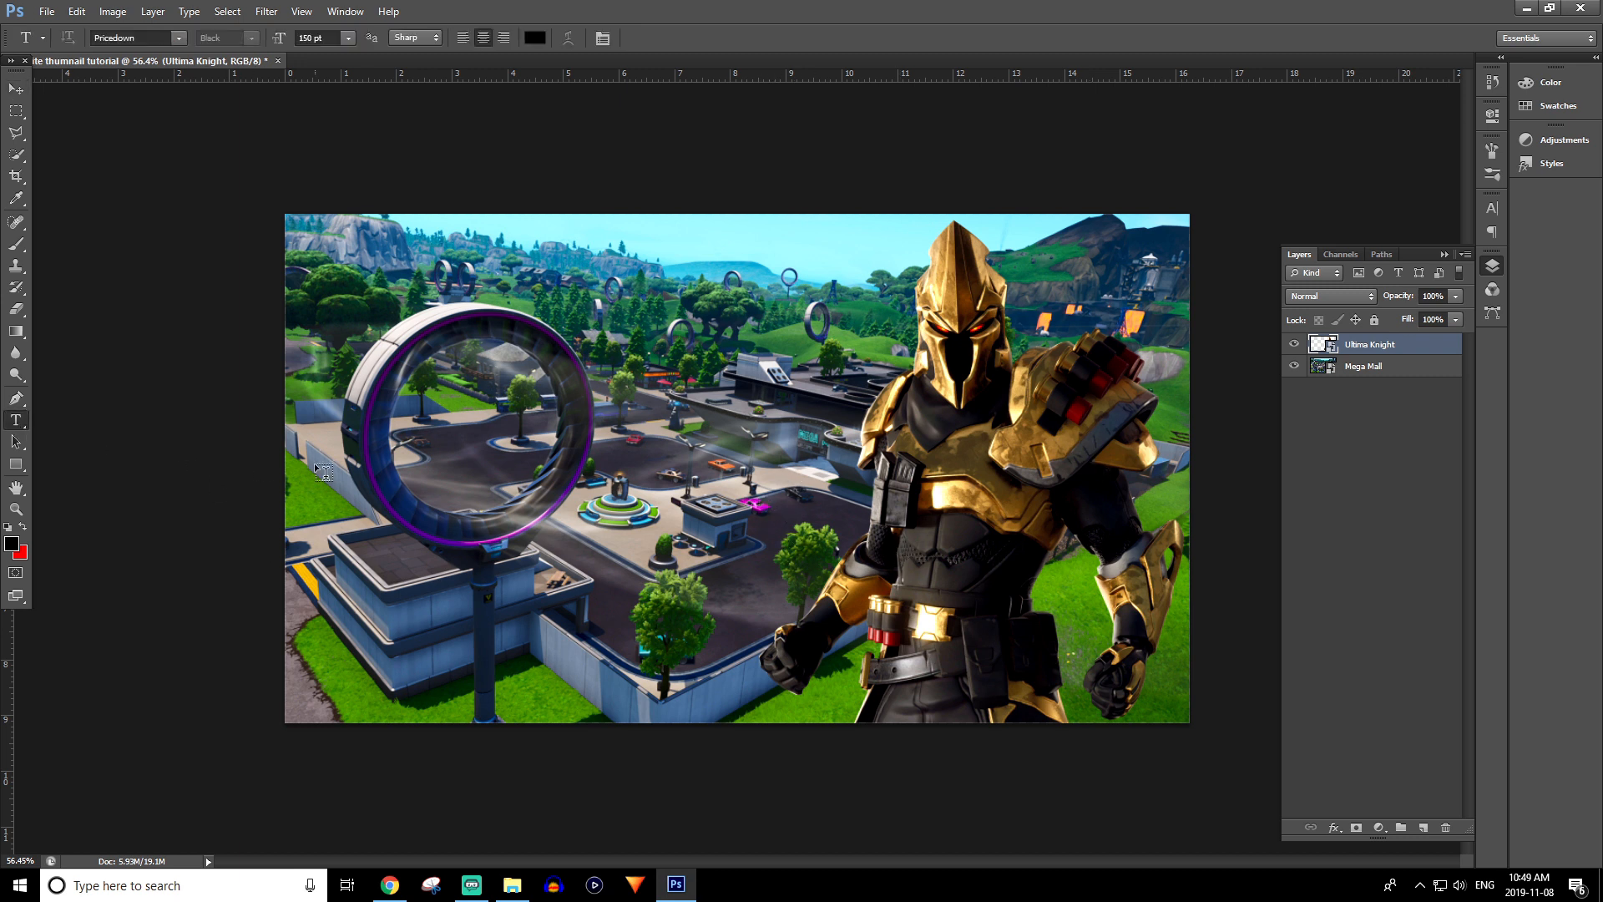
left_click_drag(296, 251, 842, 526)
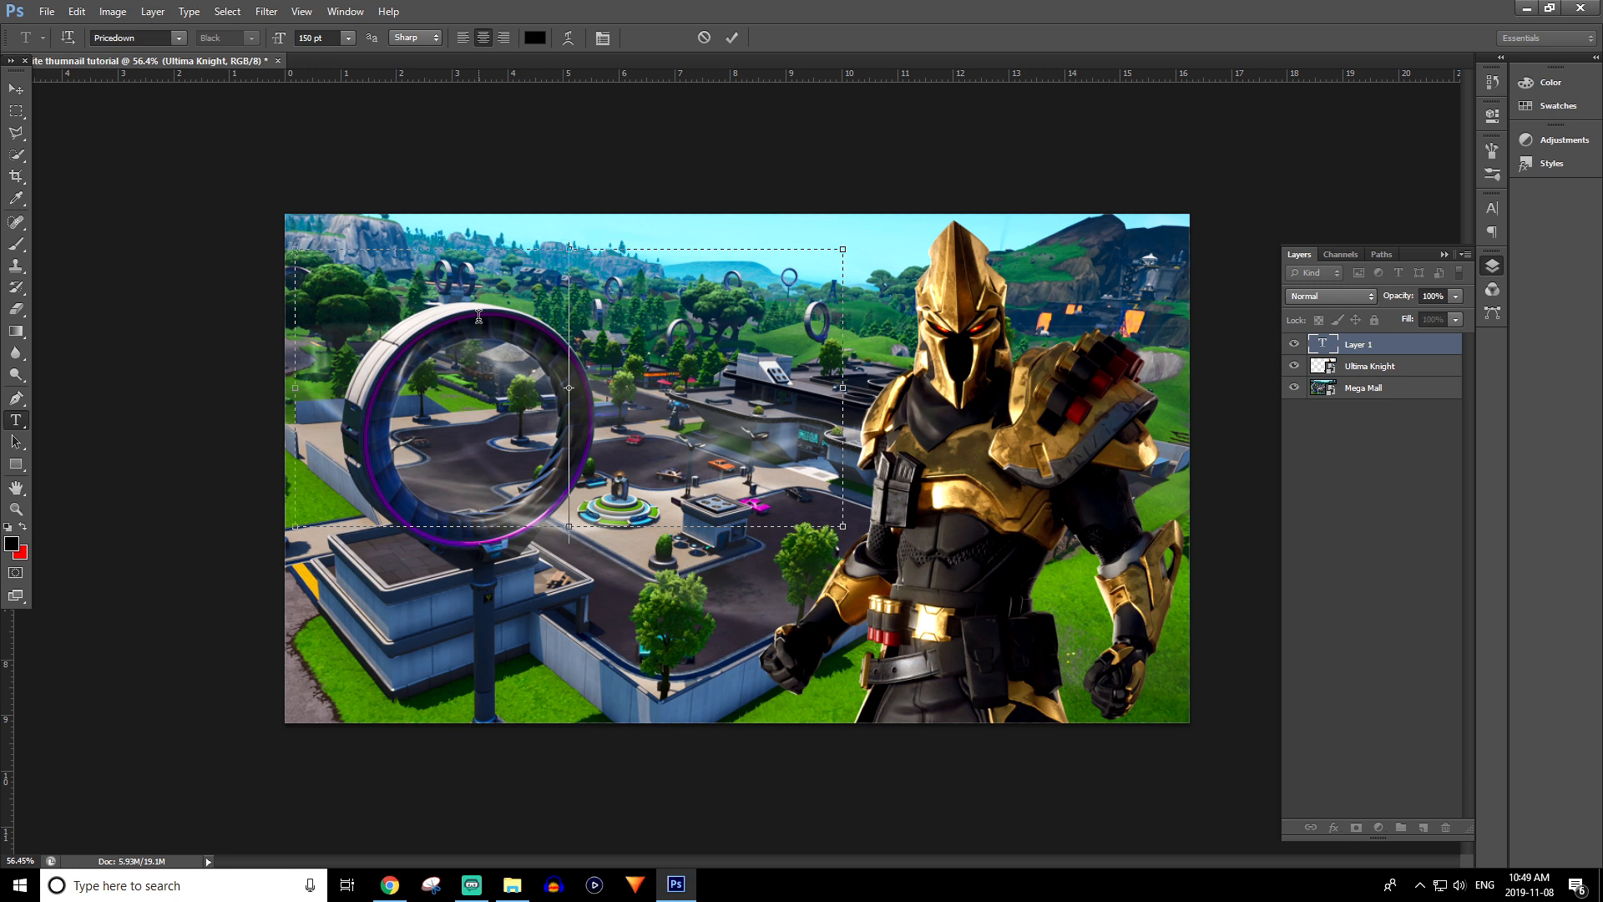
- Enter the title "Fortnite thumnbnail tutorial" in the text box and set its size to 24 pt
type("FO")
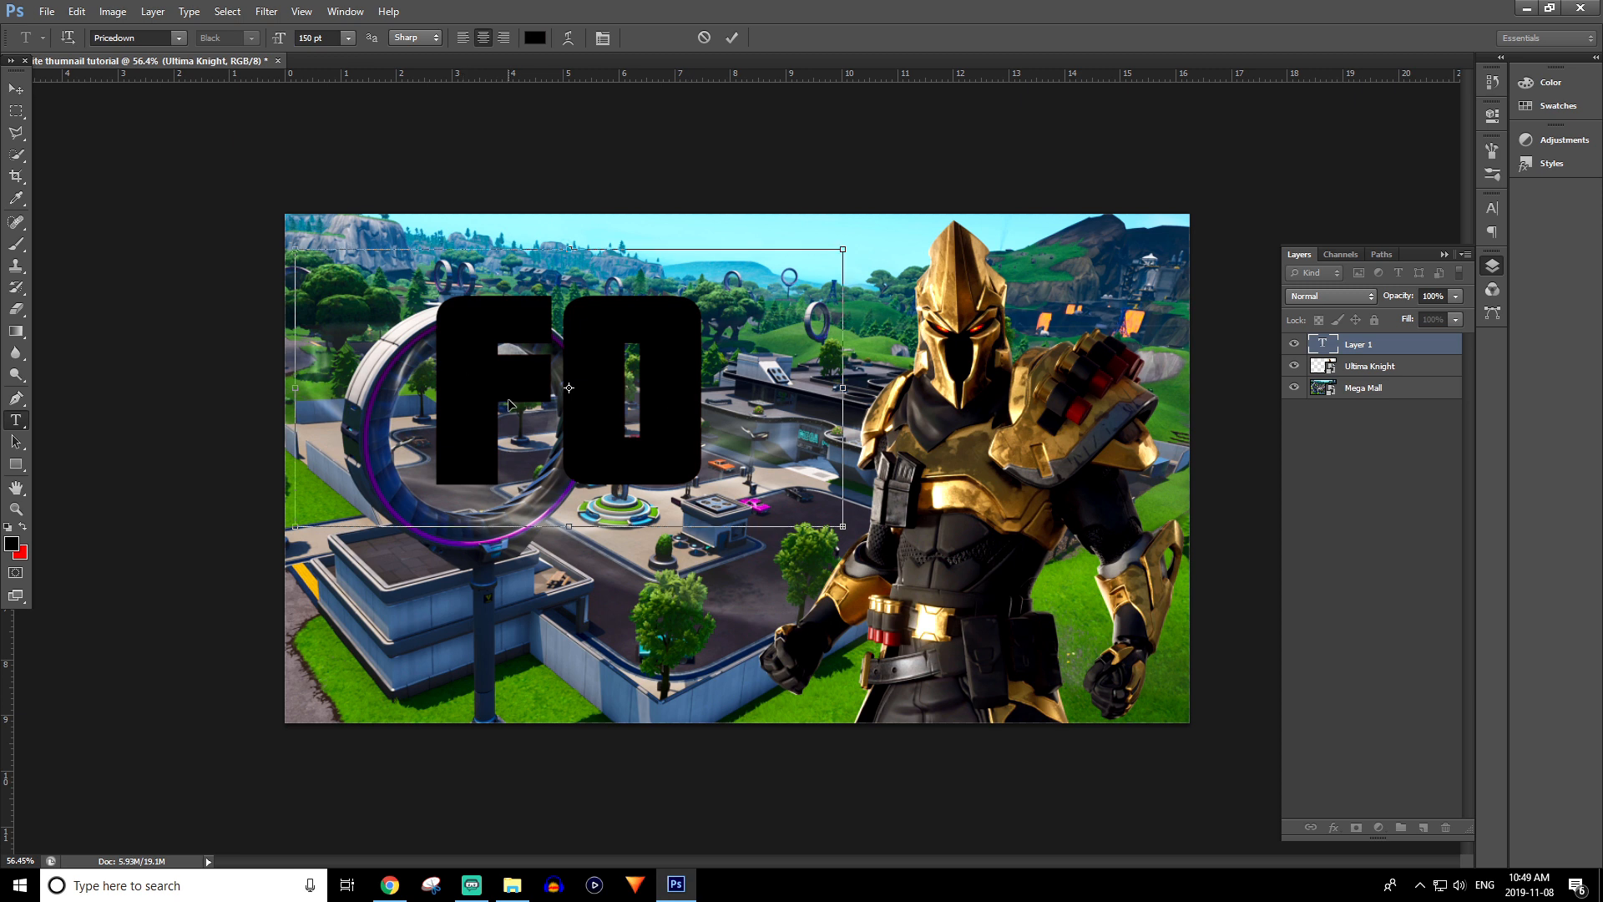
double_click(559, 409)
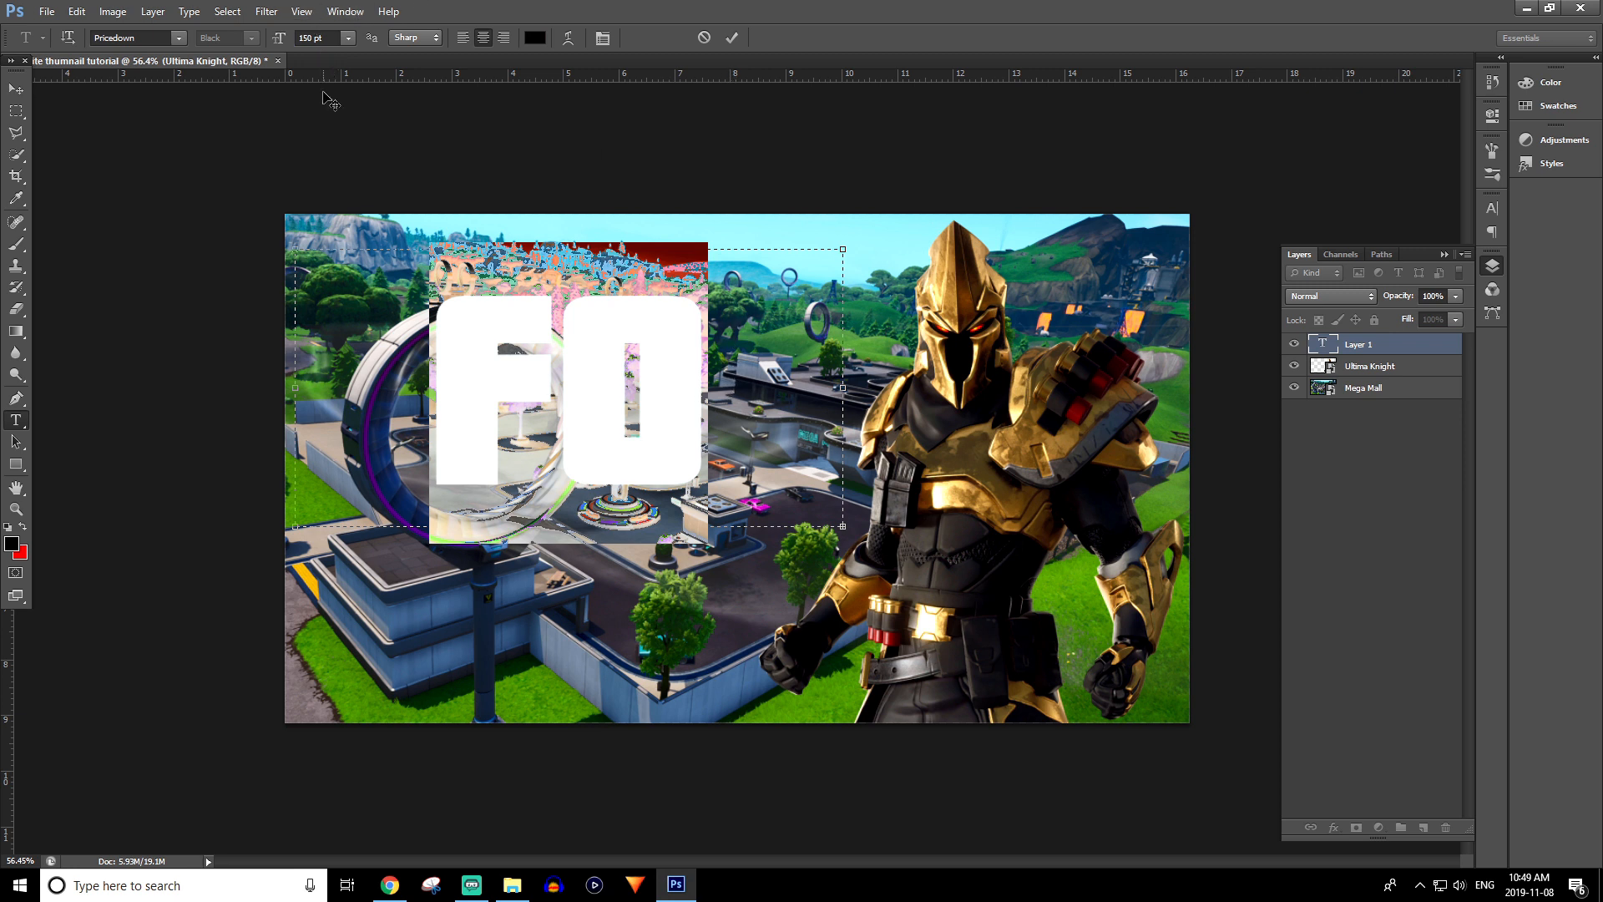
left_click(348, 38)
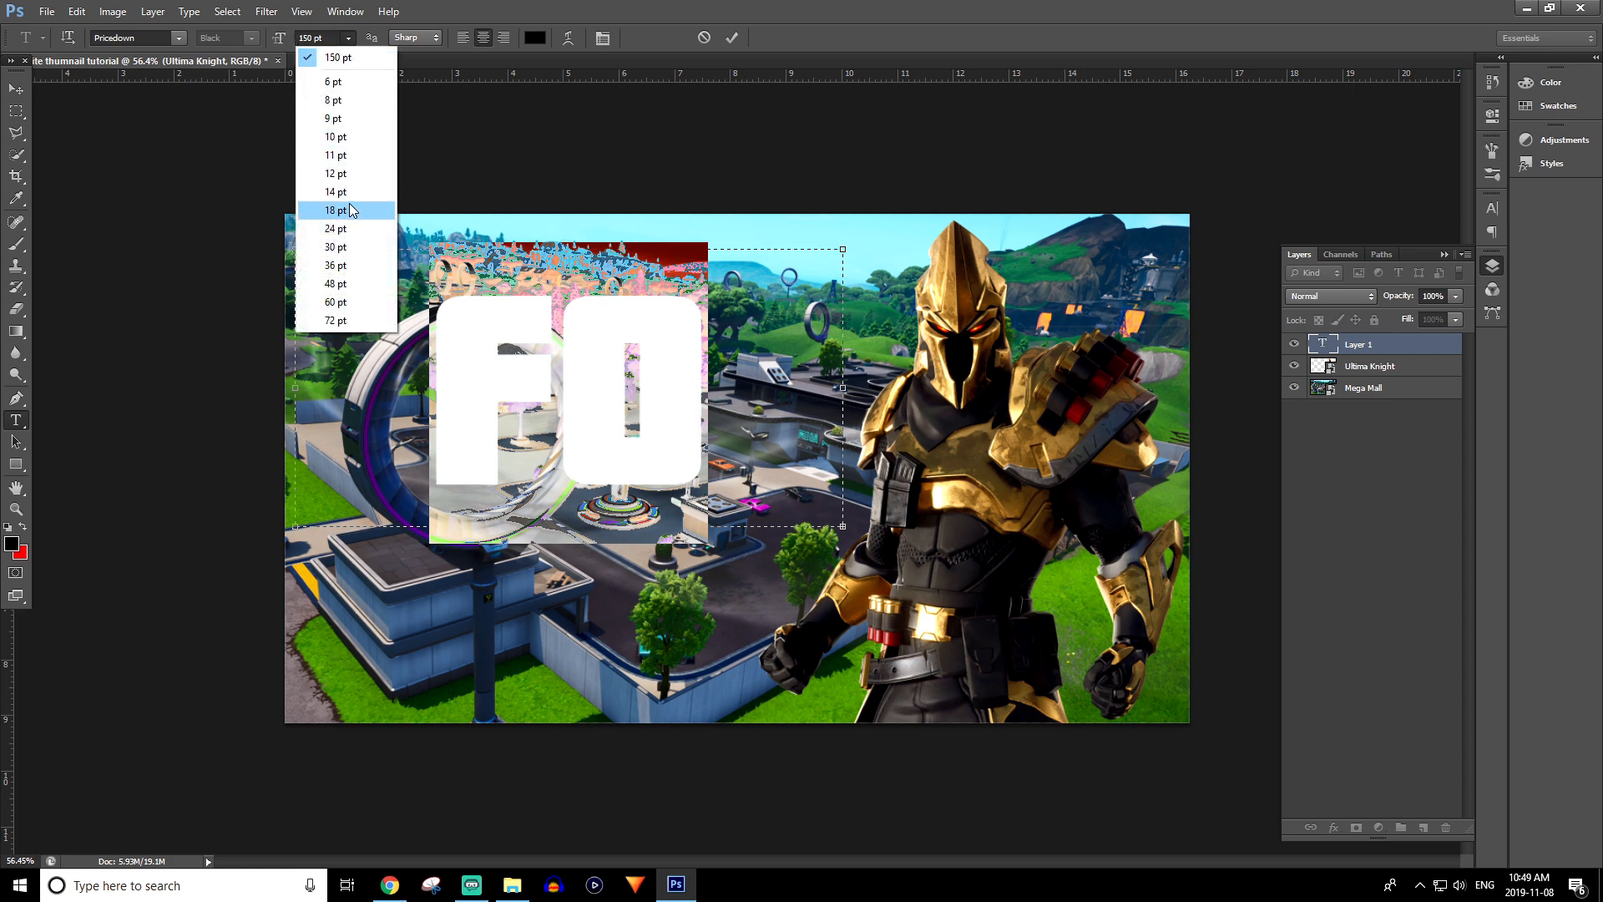
left_click(350, 232)
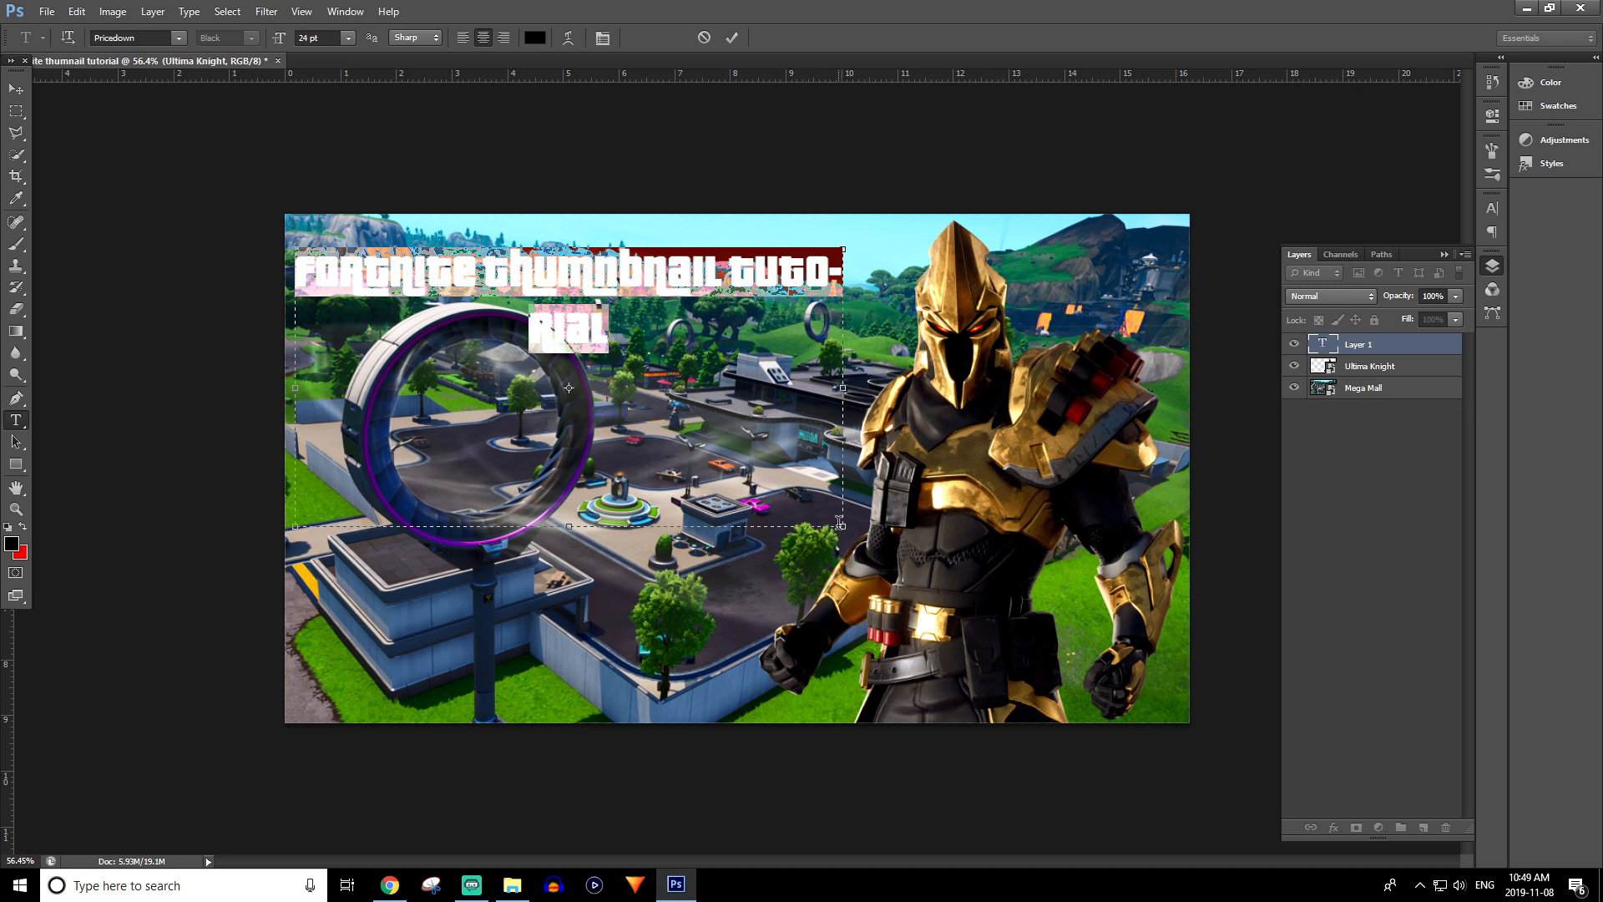
- Set the title to 30 pt and resize its text box so "tutorial" wraps whole onto the second line
left_click_drag(841, 526, 961, 500)
left_click(349, 38)
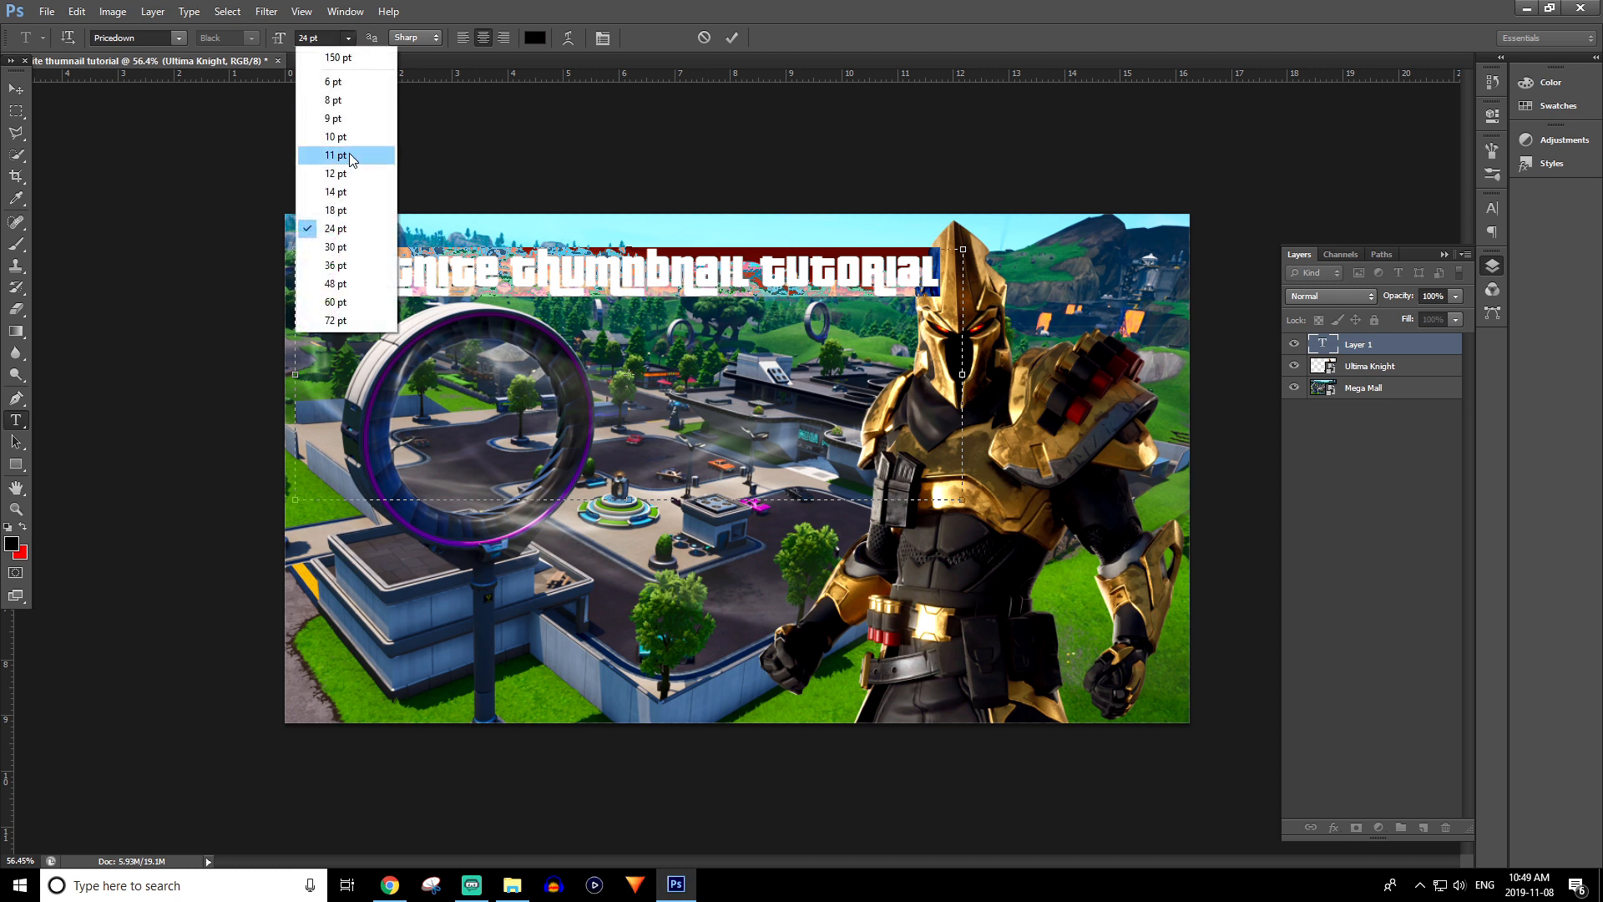
left_click(349, 244)
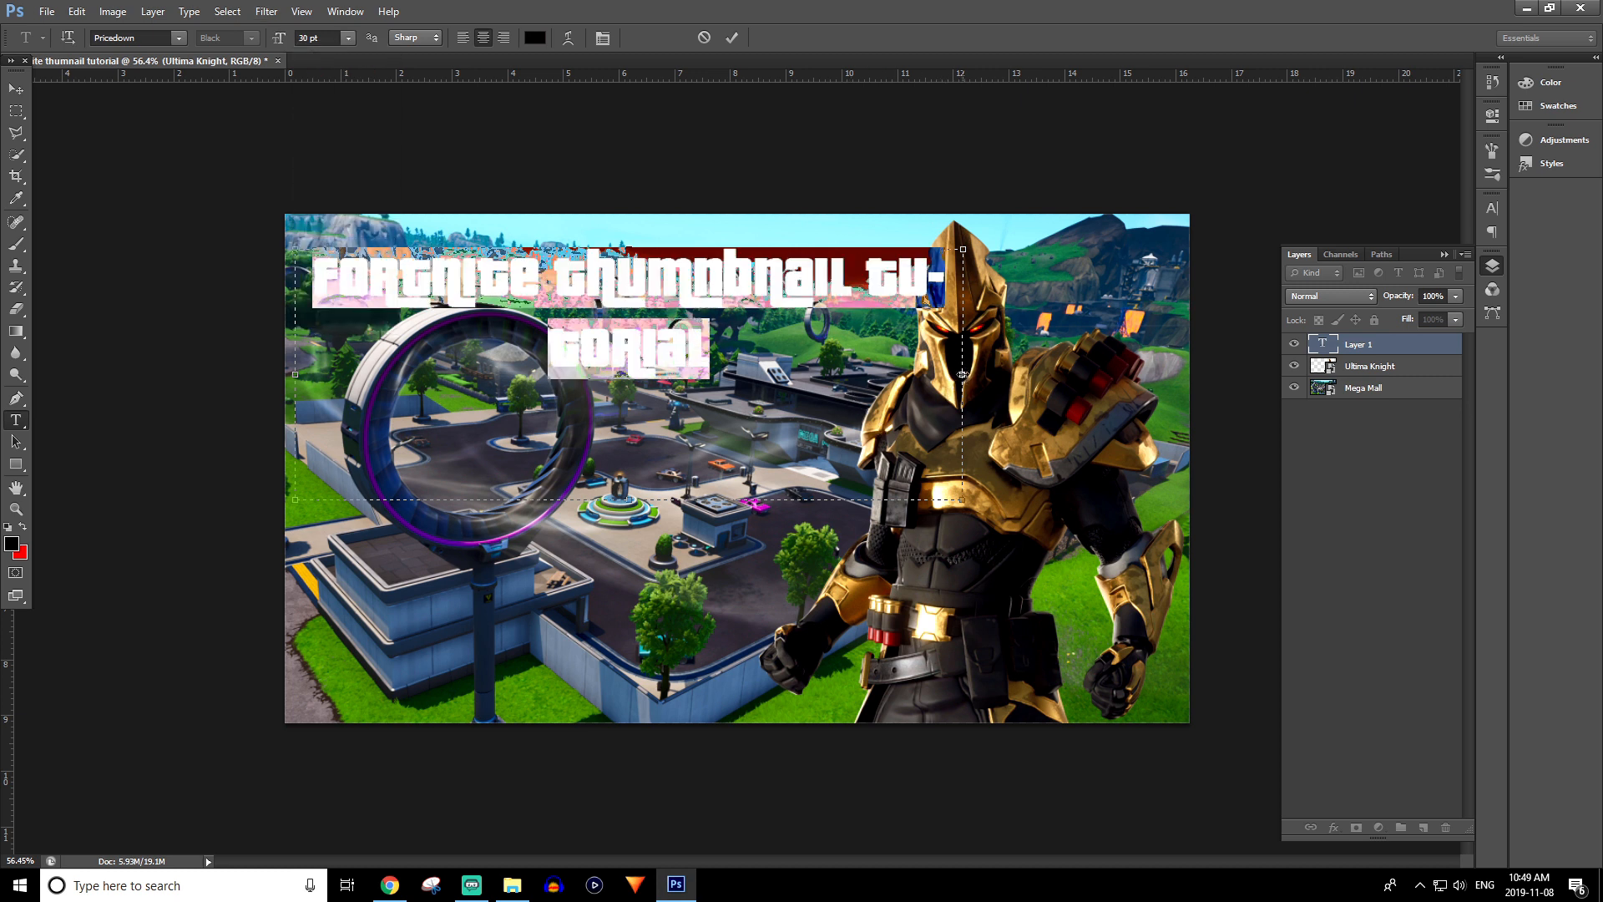
left_click_drag(959, 374, 906, 367)
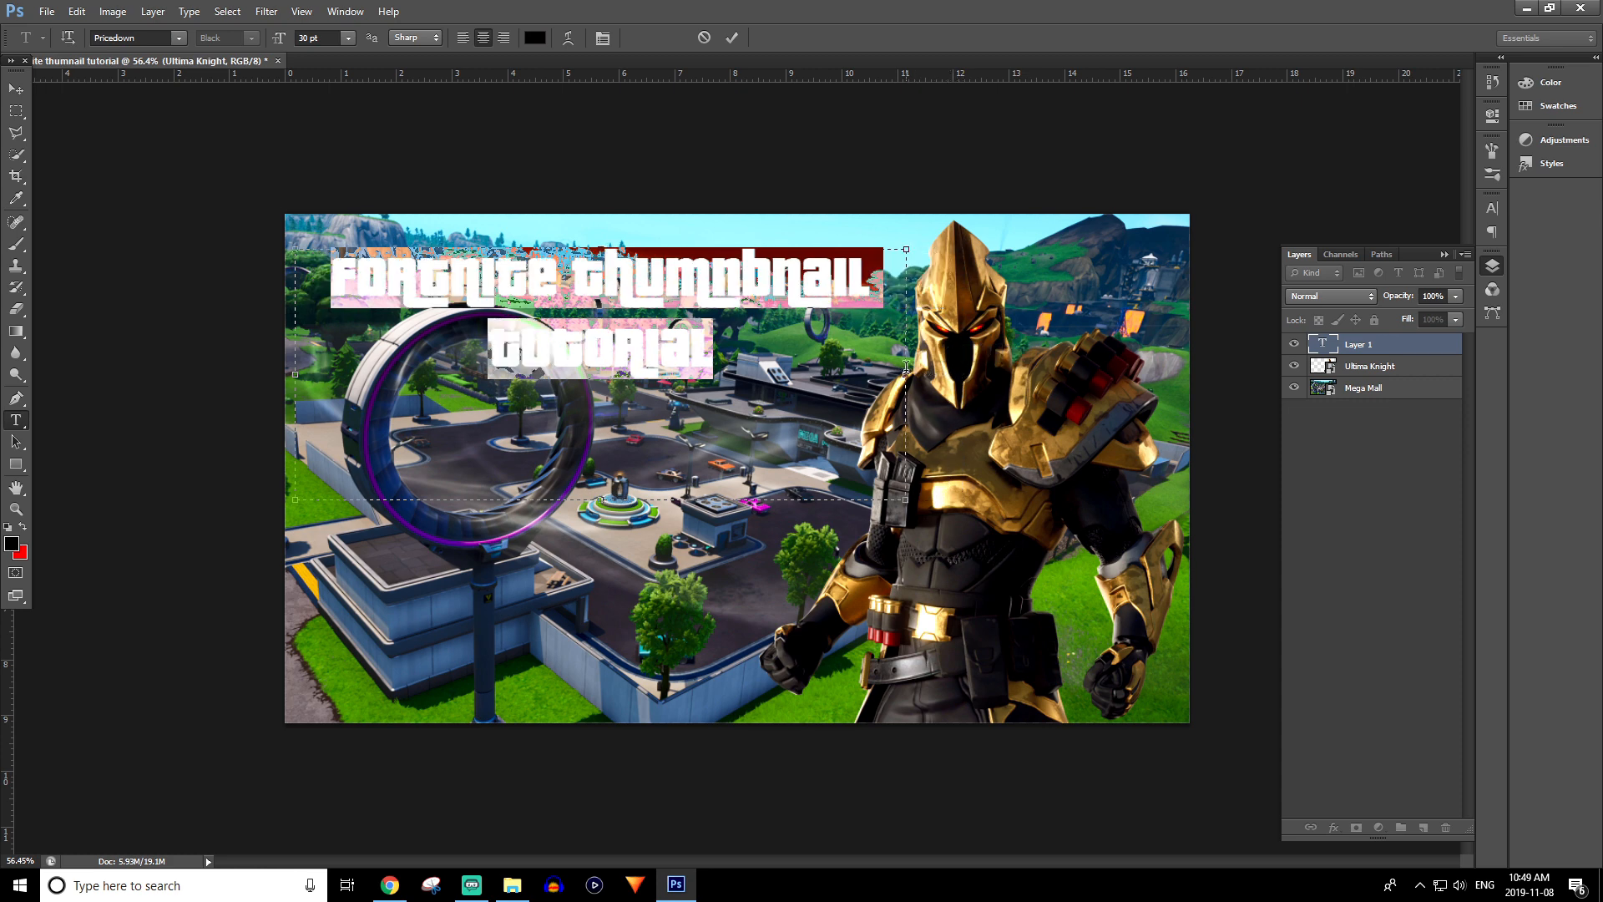
left_click(782, 316)
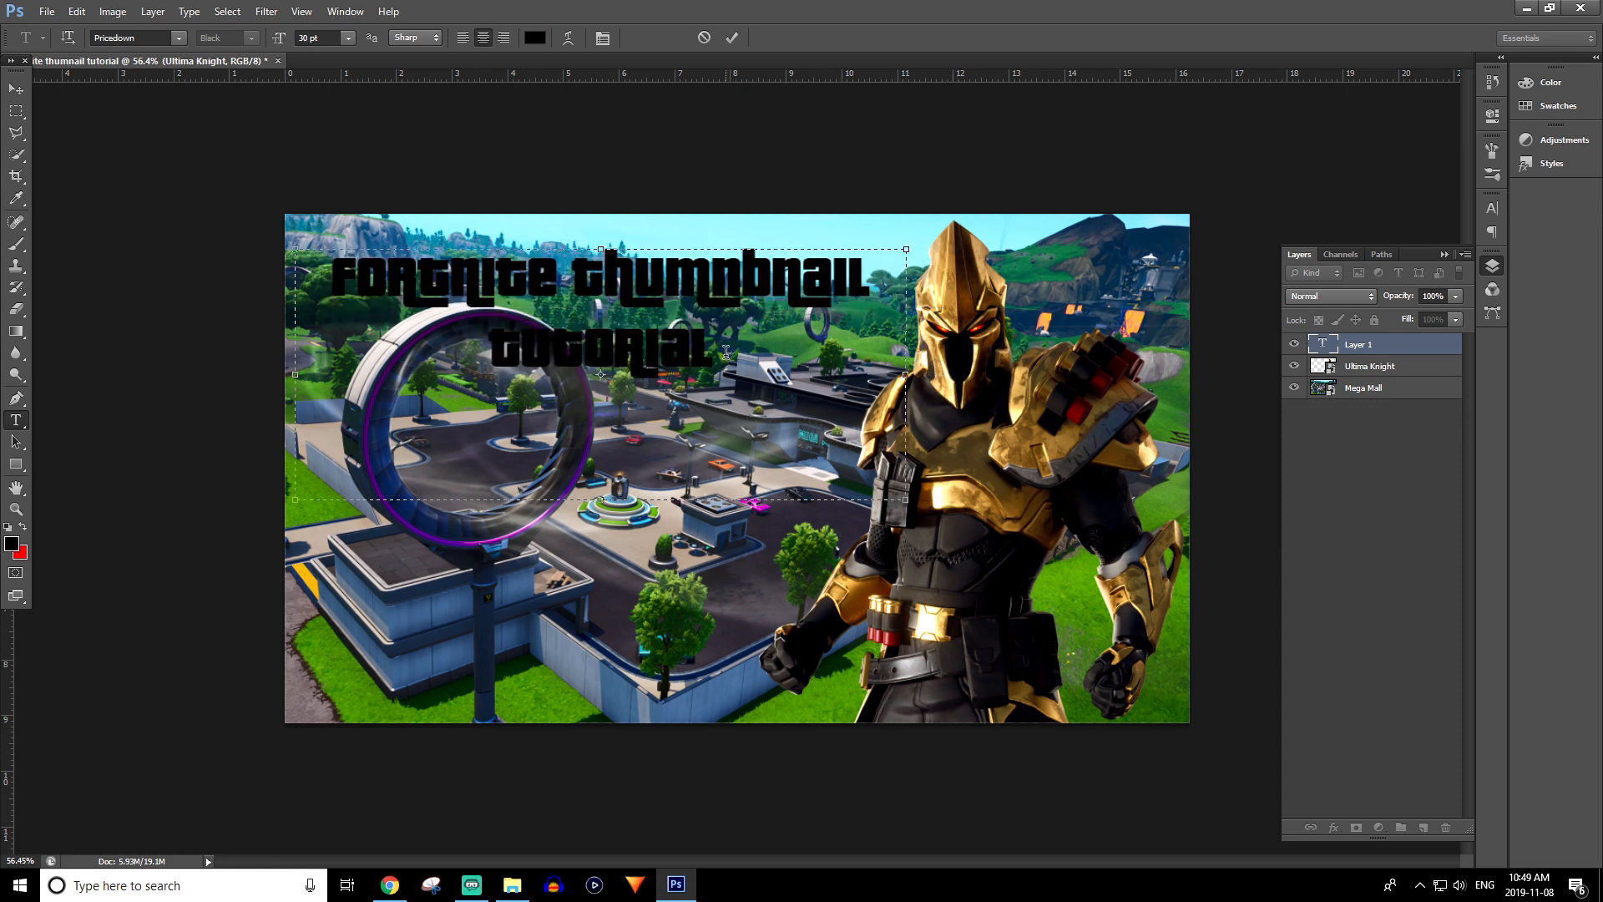
- Change the whole title's text color to white (ffffff)
left_click_drag(727, 352, 317, 255)
left_click(756, 422)
left_click_drag(716, 355, 319, 231)
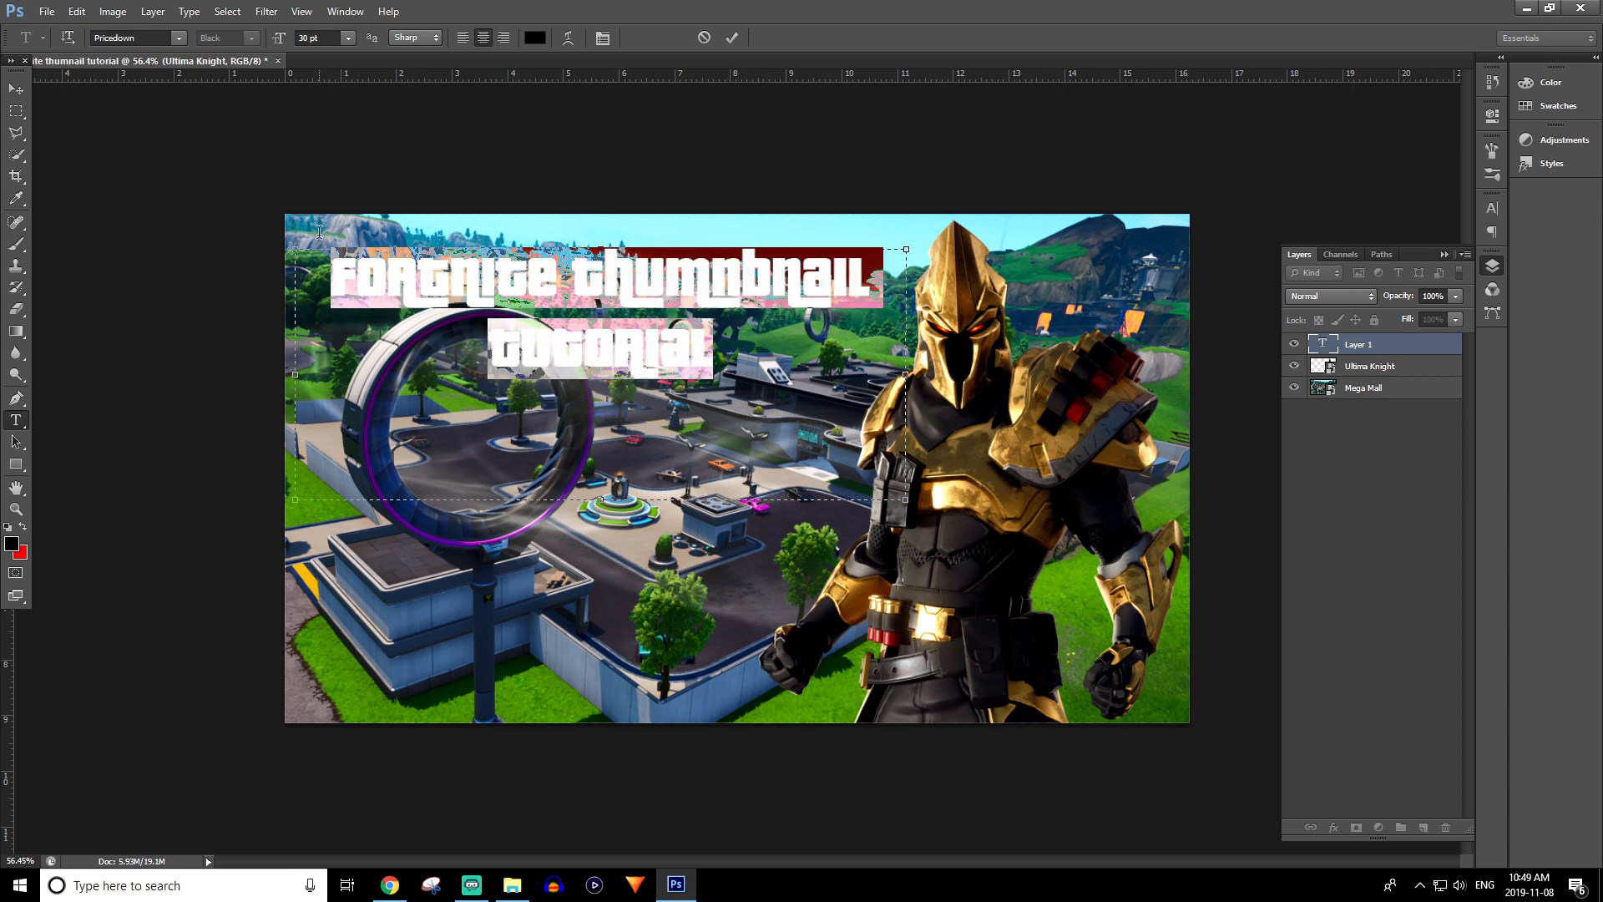
left_click(536, 39)
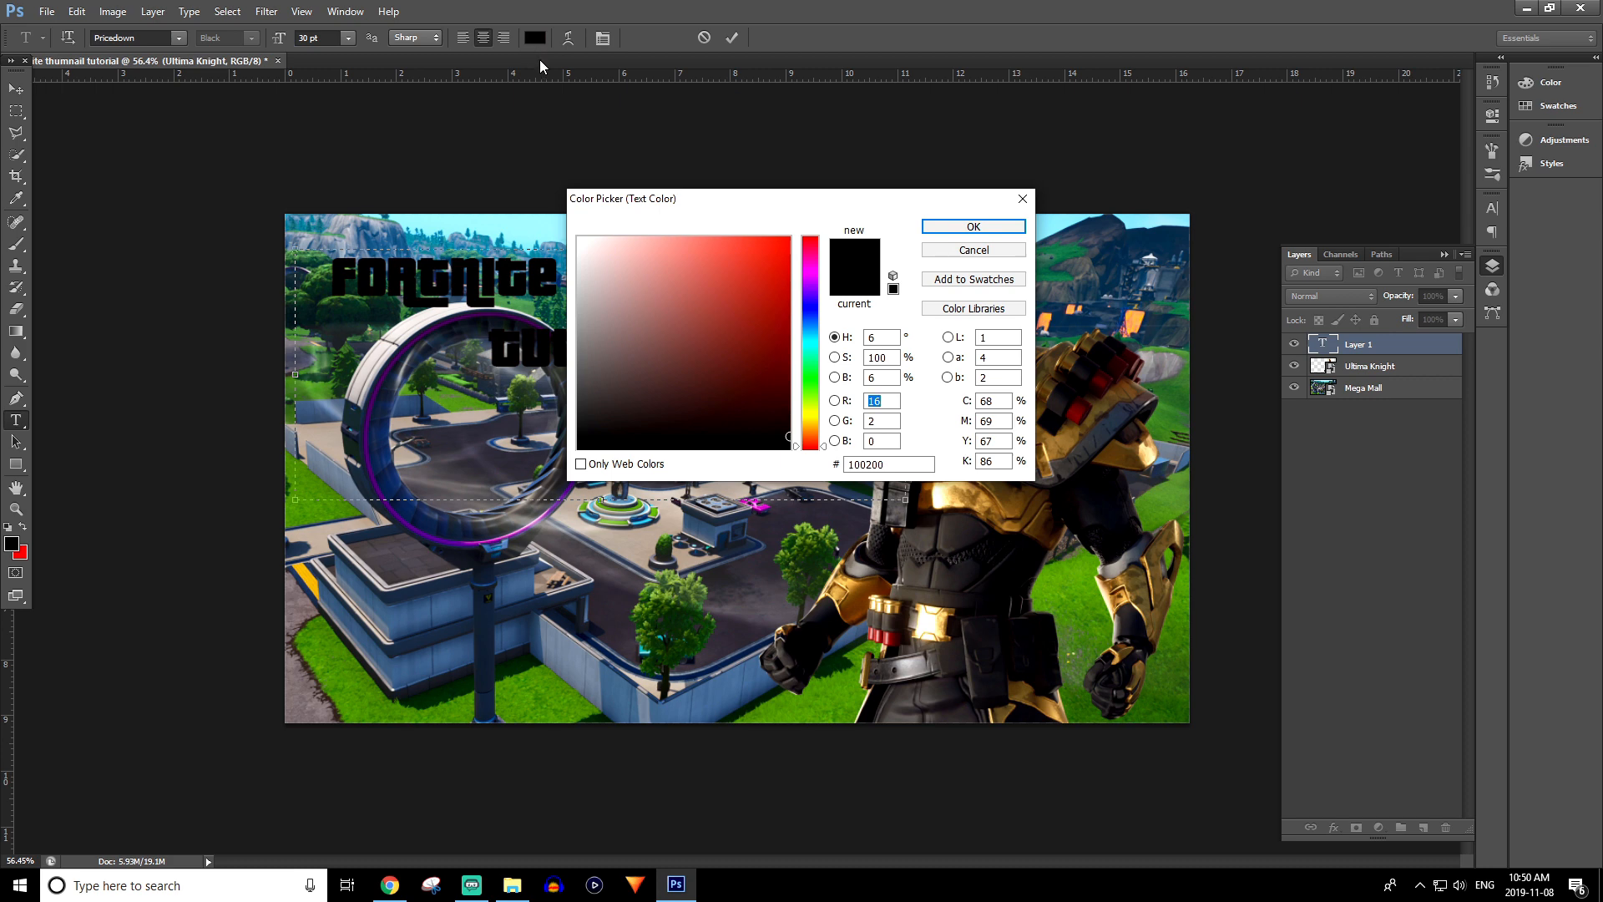
left_click(578, 237)
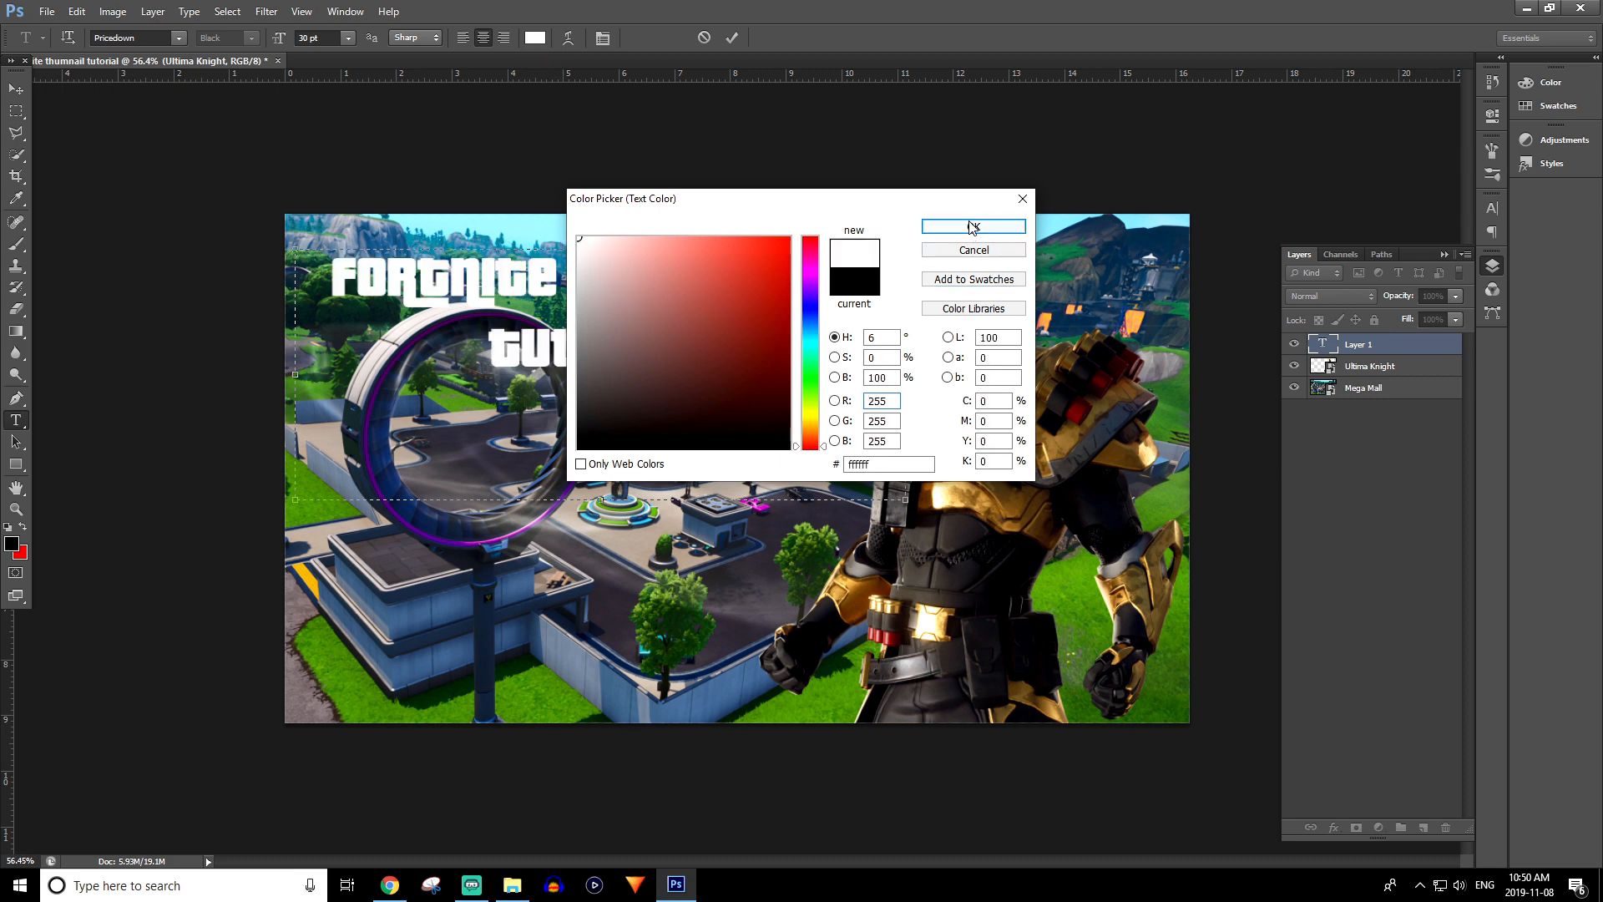
left_click(974, 226)
left_click(837, 362)
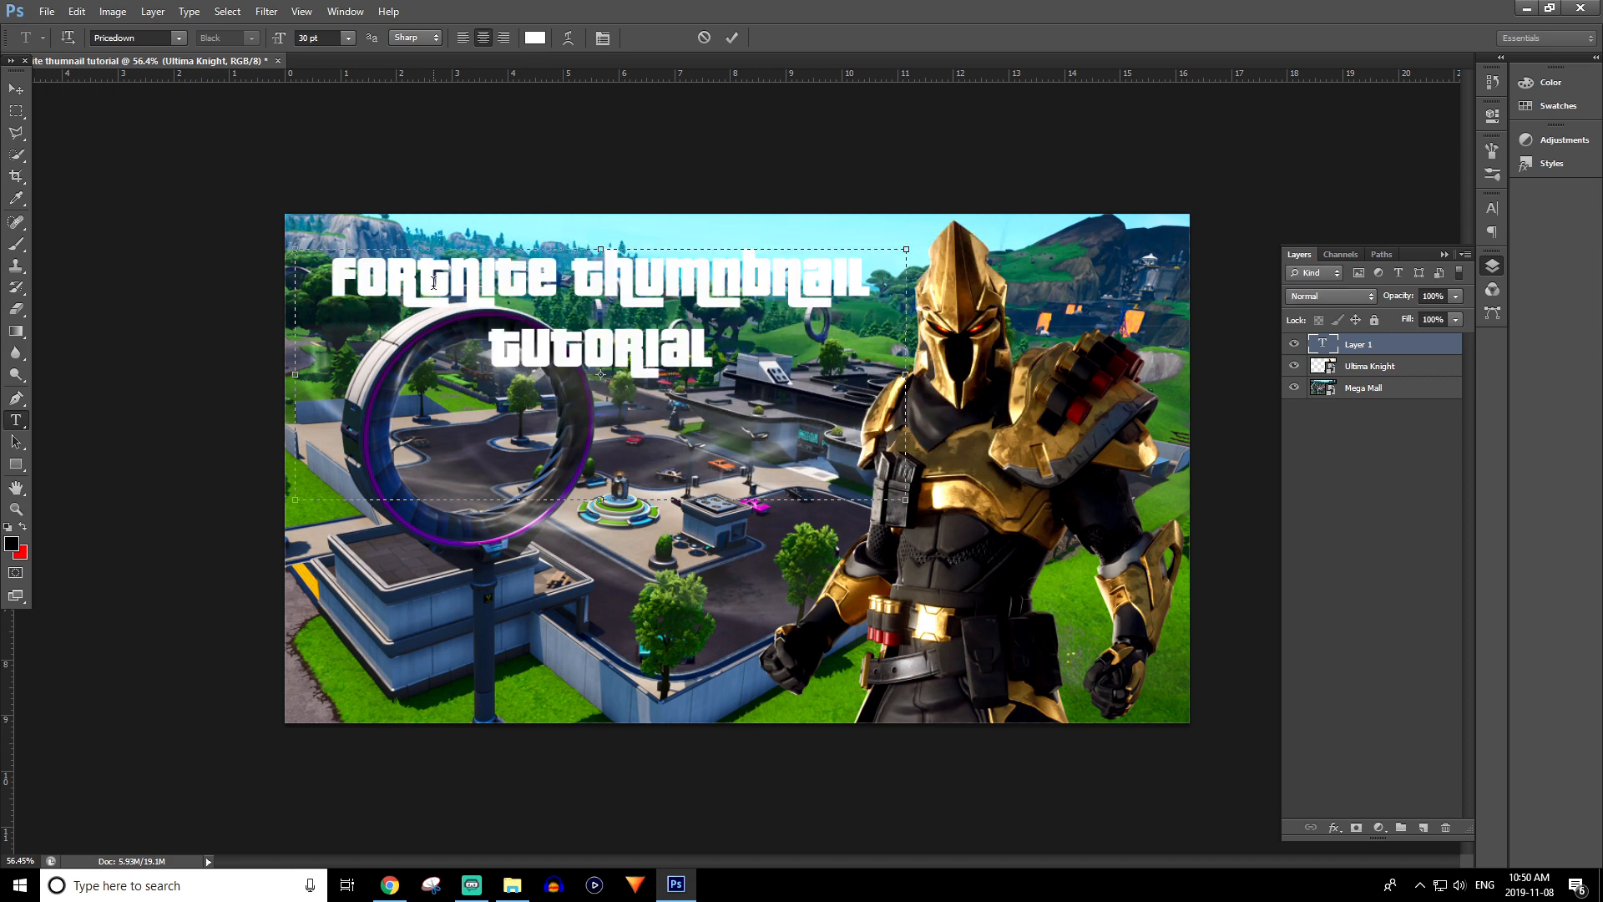
- Change the title's font to ObelixPro
left_click_drag(714, 359, 334, 265)
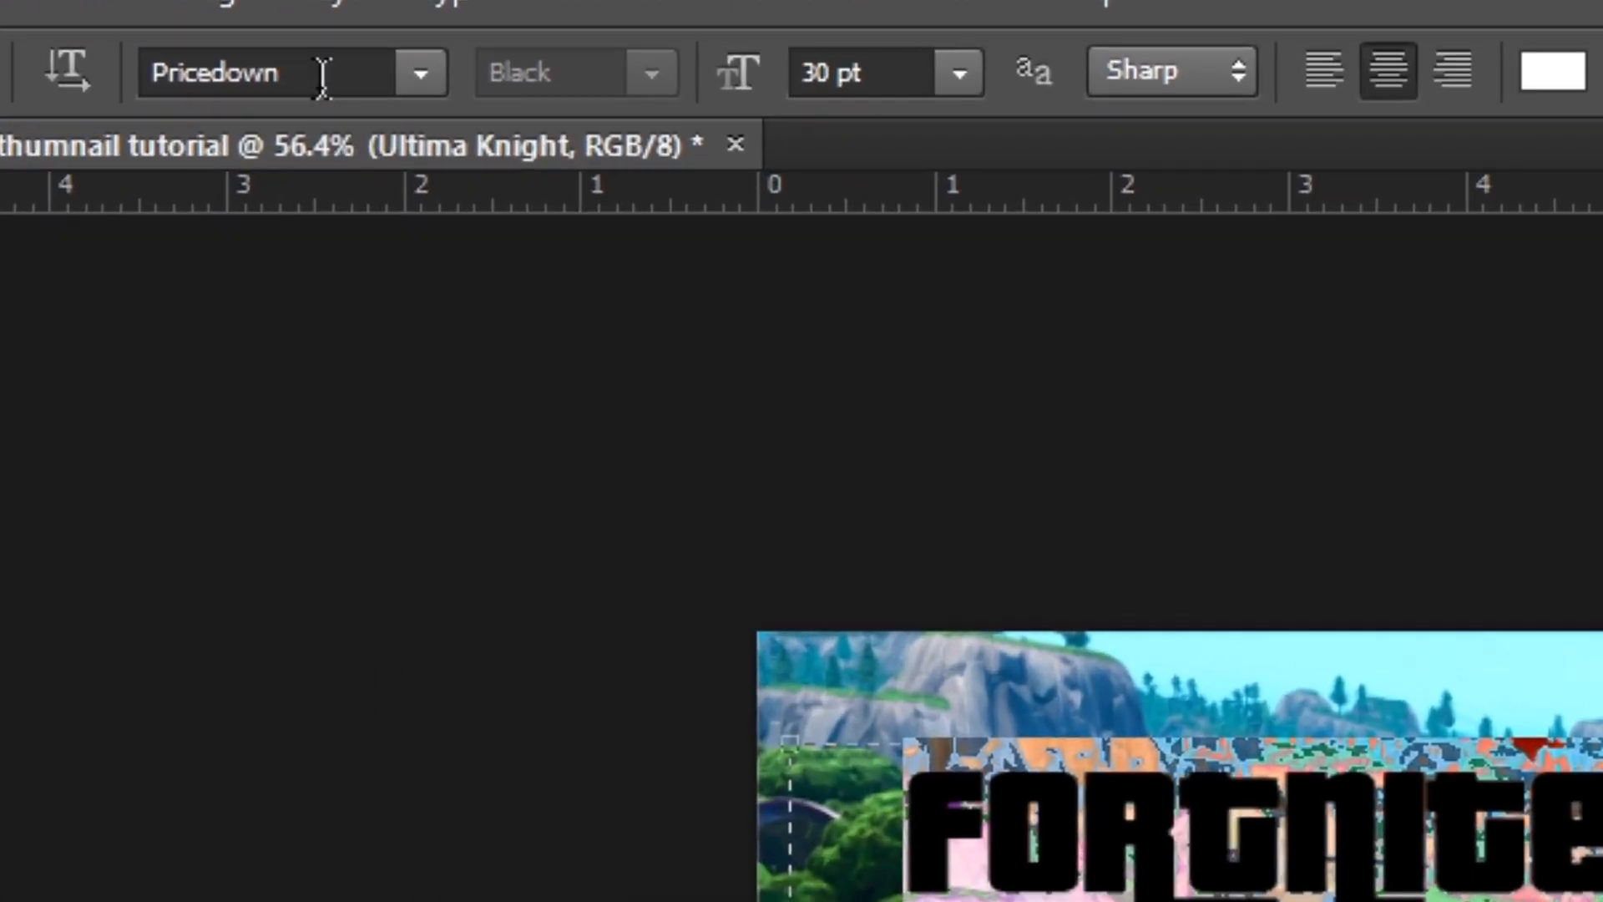
left_click(148, 37)
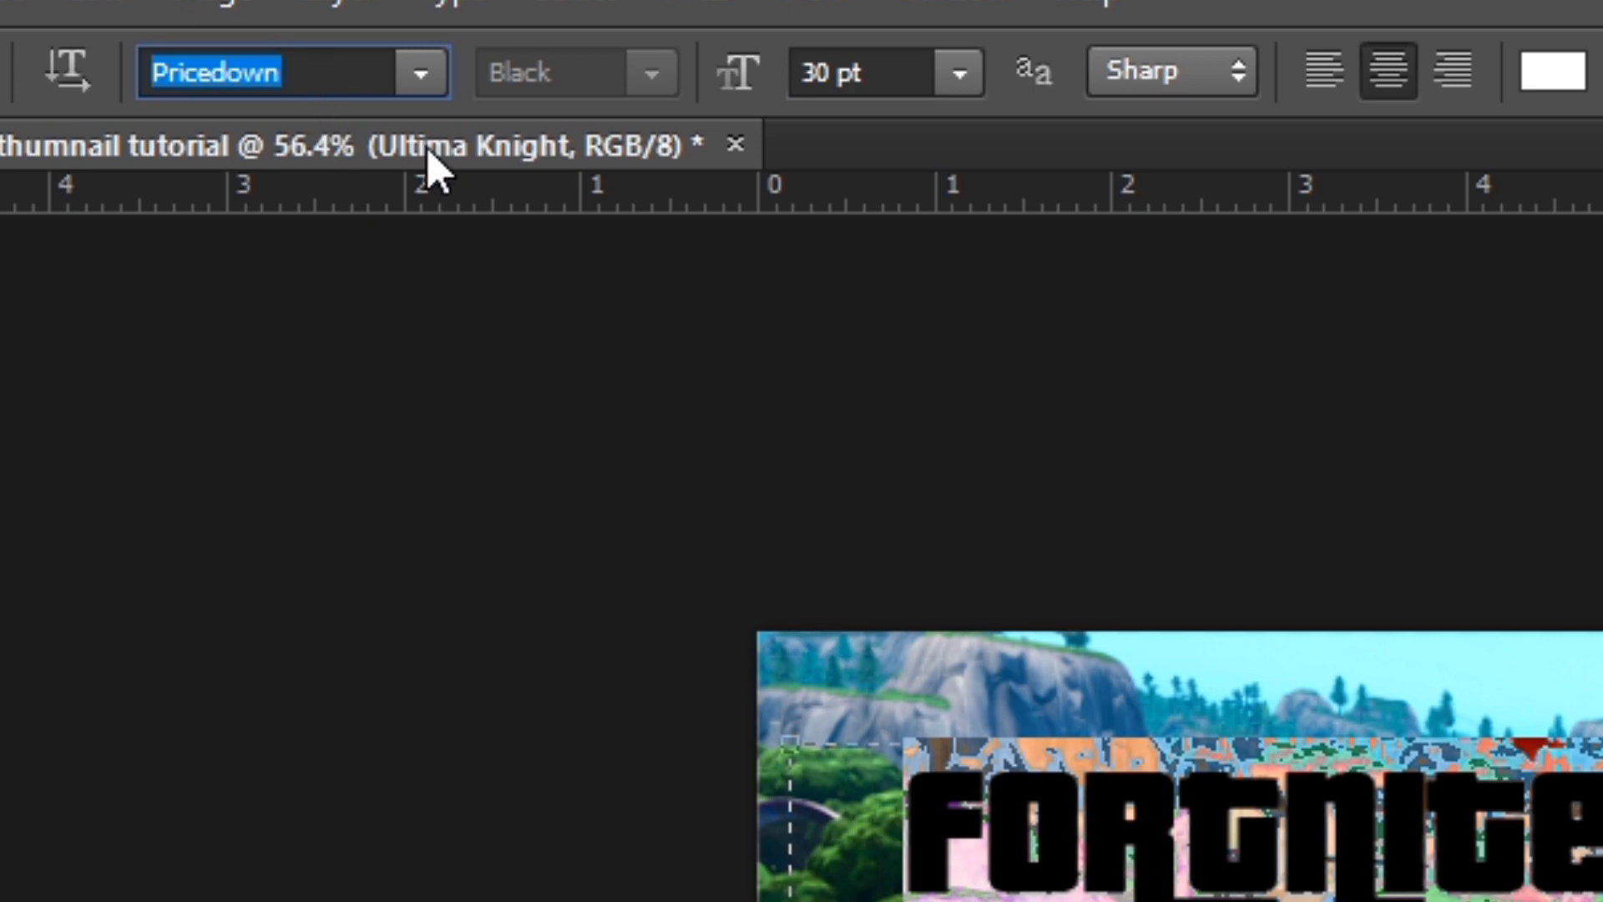
type("ObelixPro")
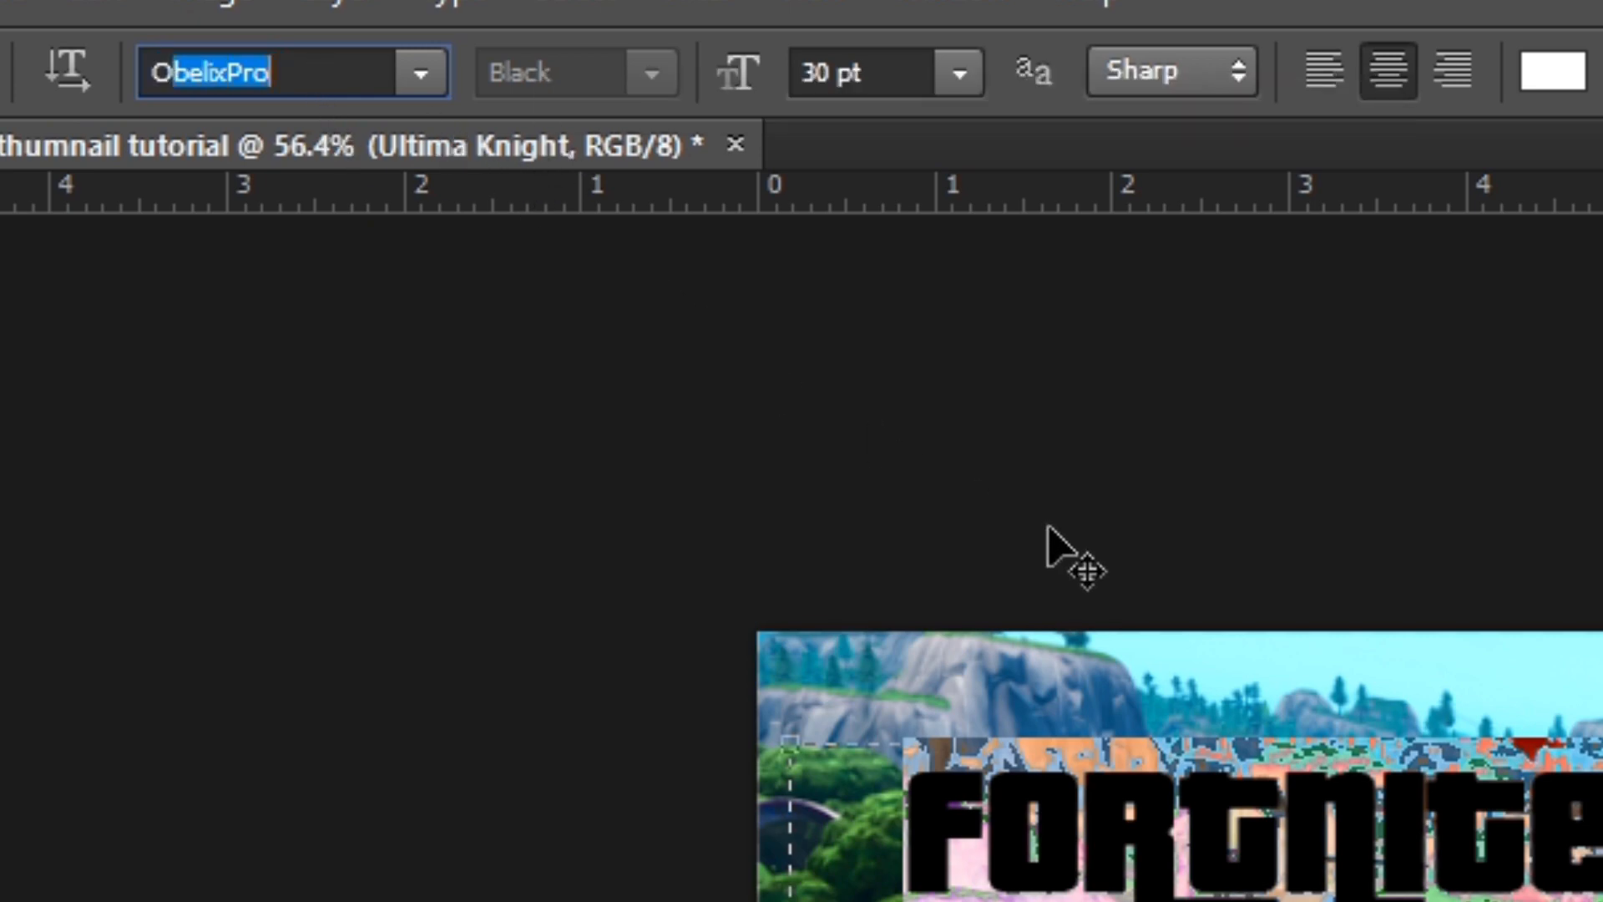
key("Return")
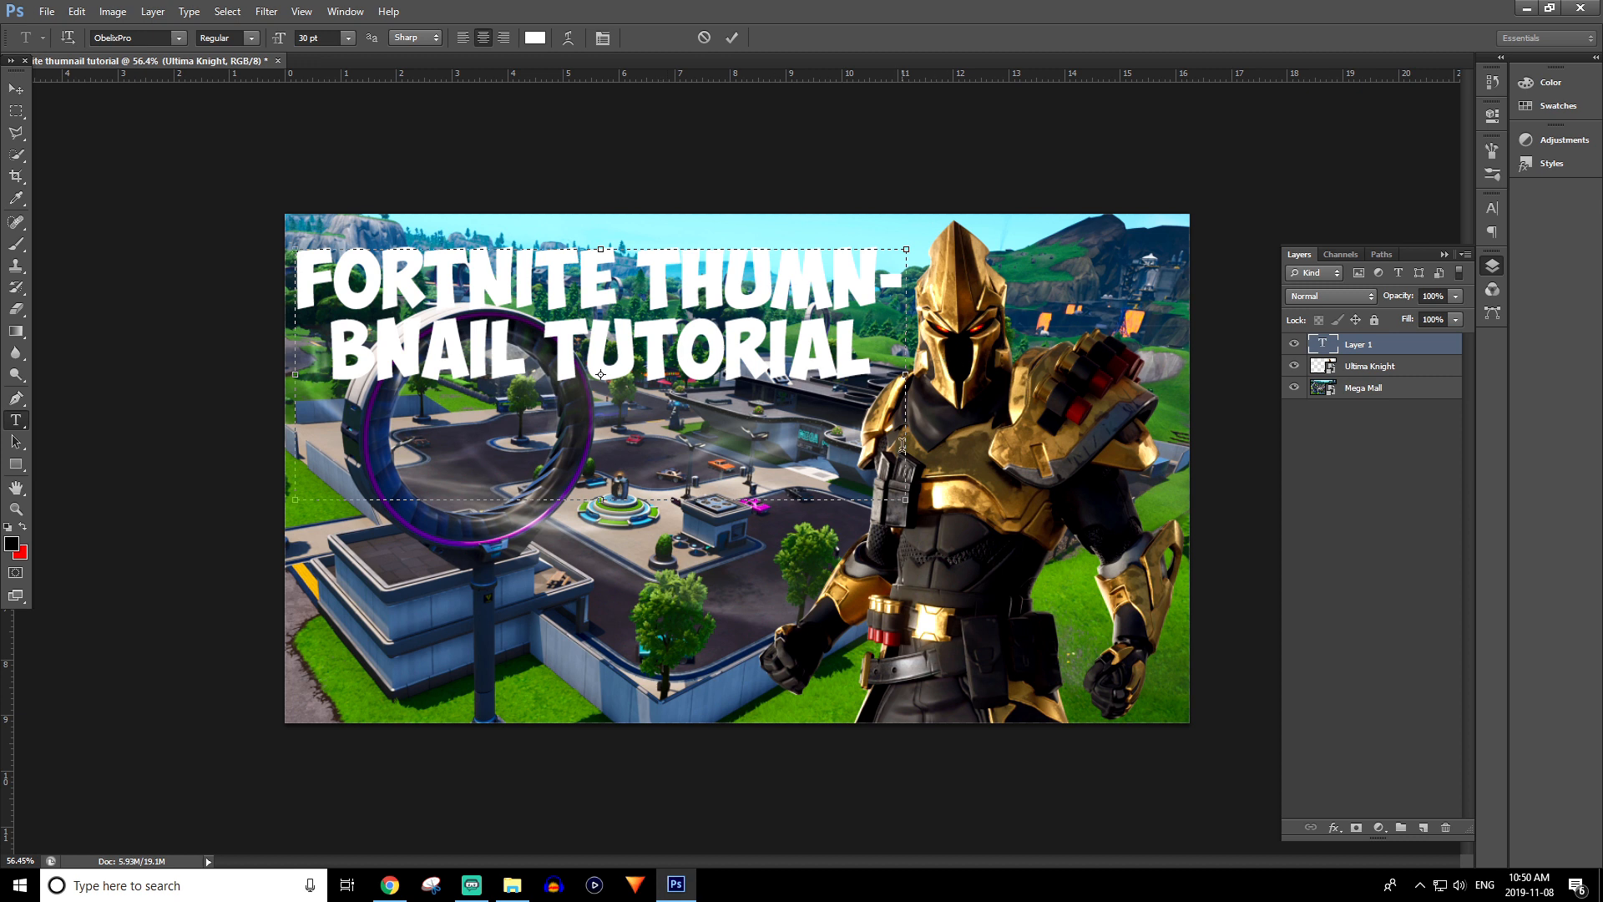
- Reduce the title to 18 pt and narrow its text box to about 9.4 cm so "Tutorial" wraps as a whole word
left_click(910, 497)
left_click_drag(878, 387, 276, 197)
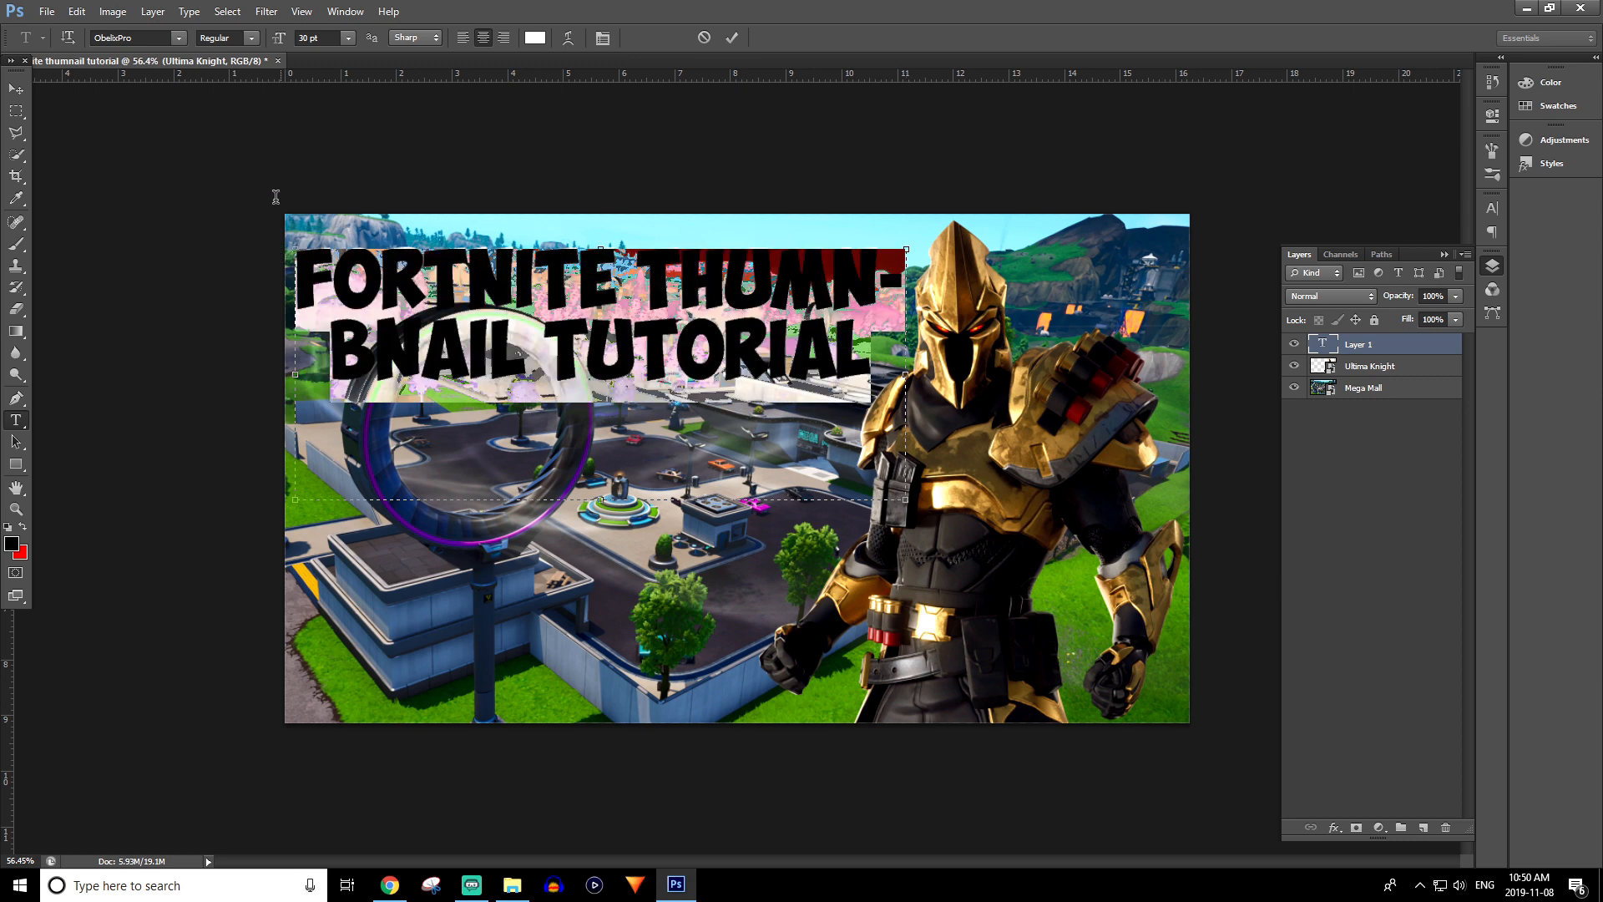
left_click(350, 36)
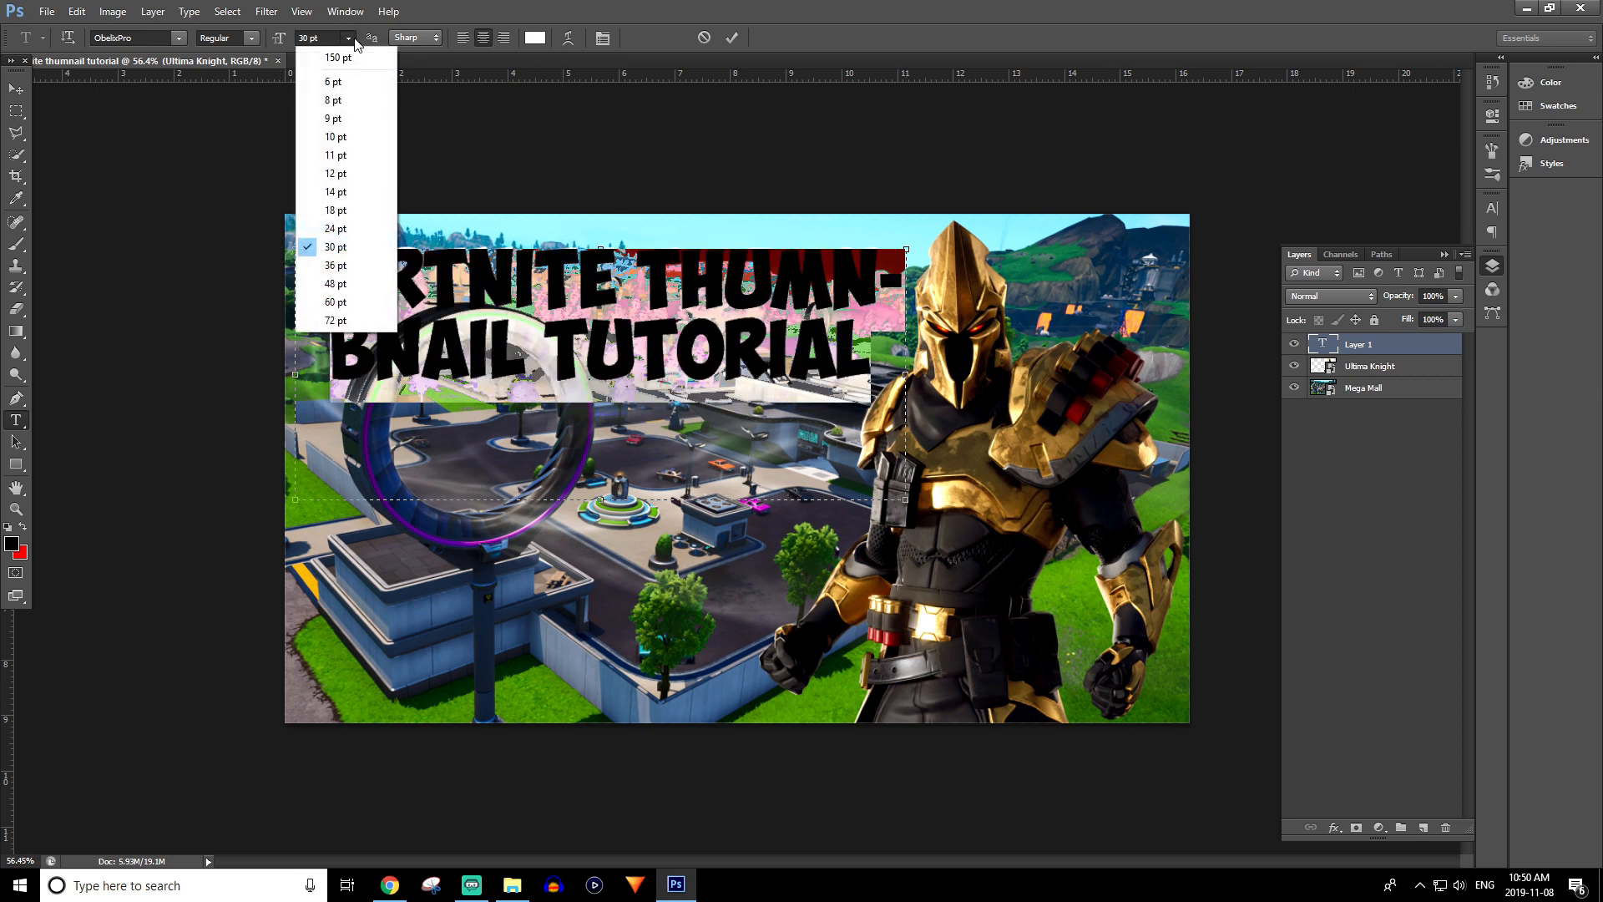
left_click(349, 214)
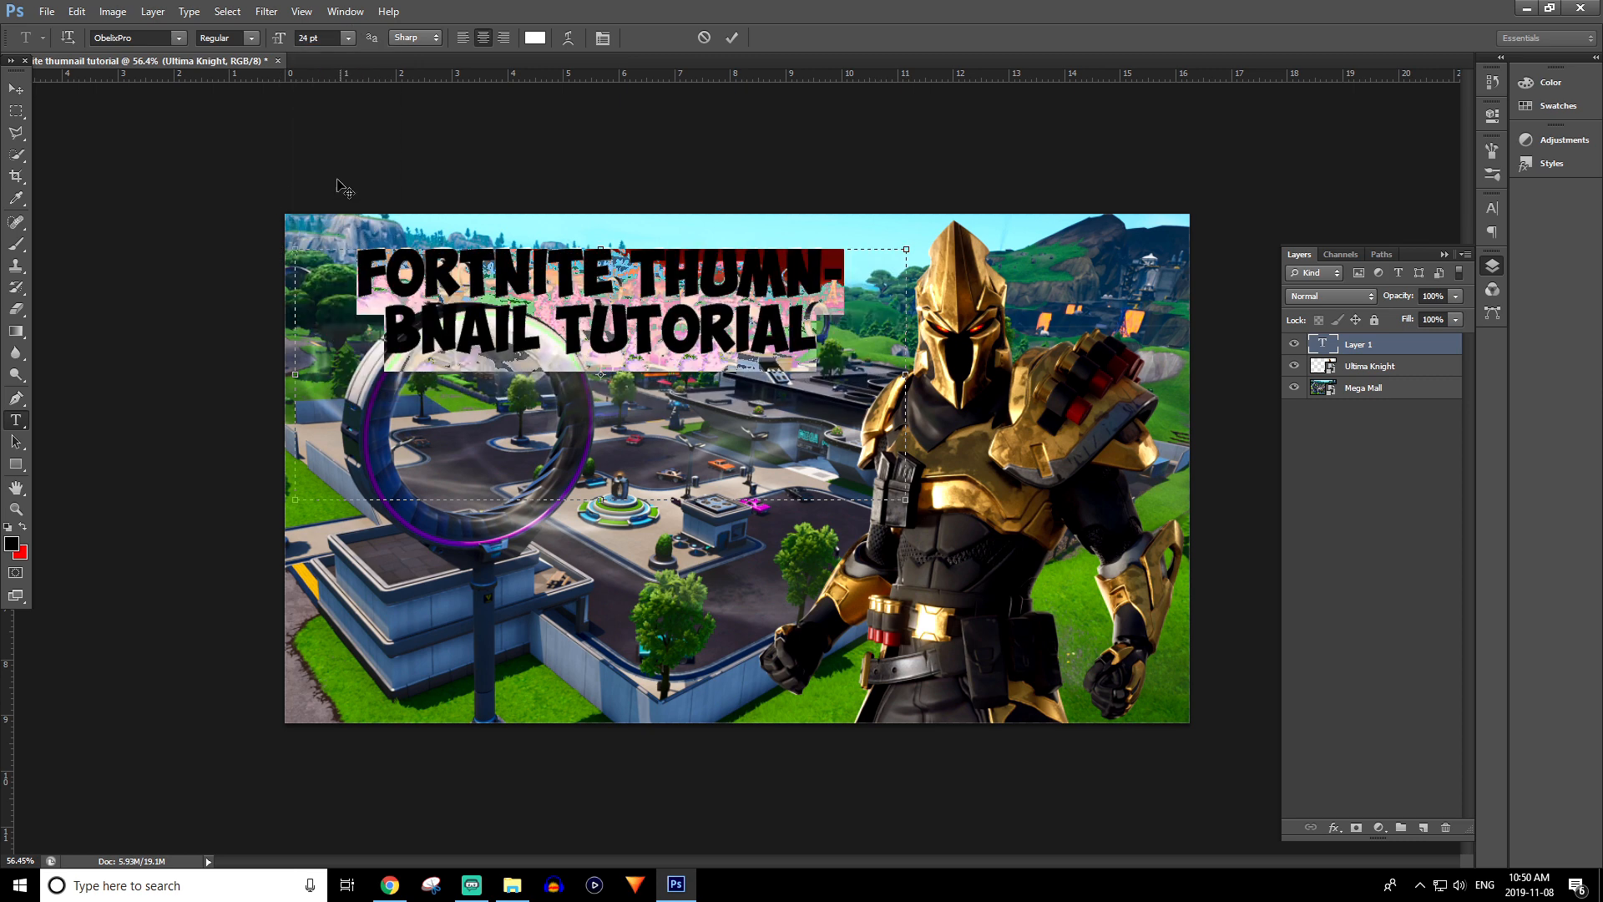
left_click(348, 38)
left_click(350, 194)
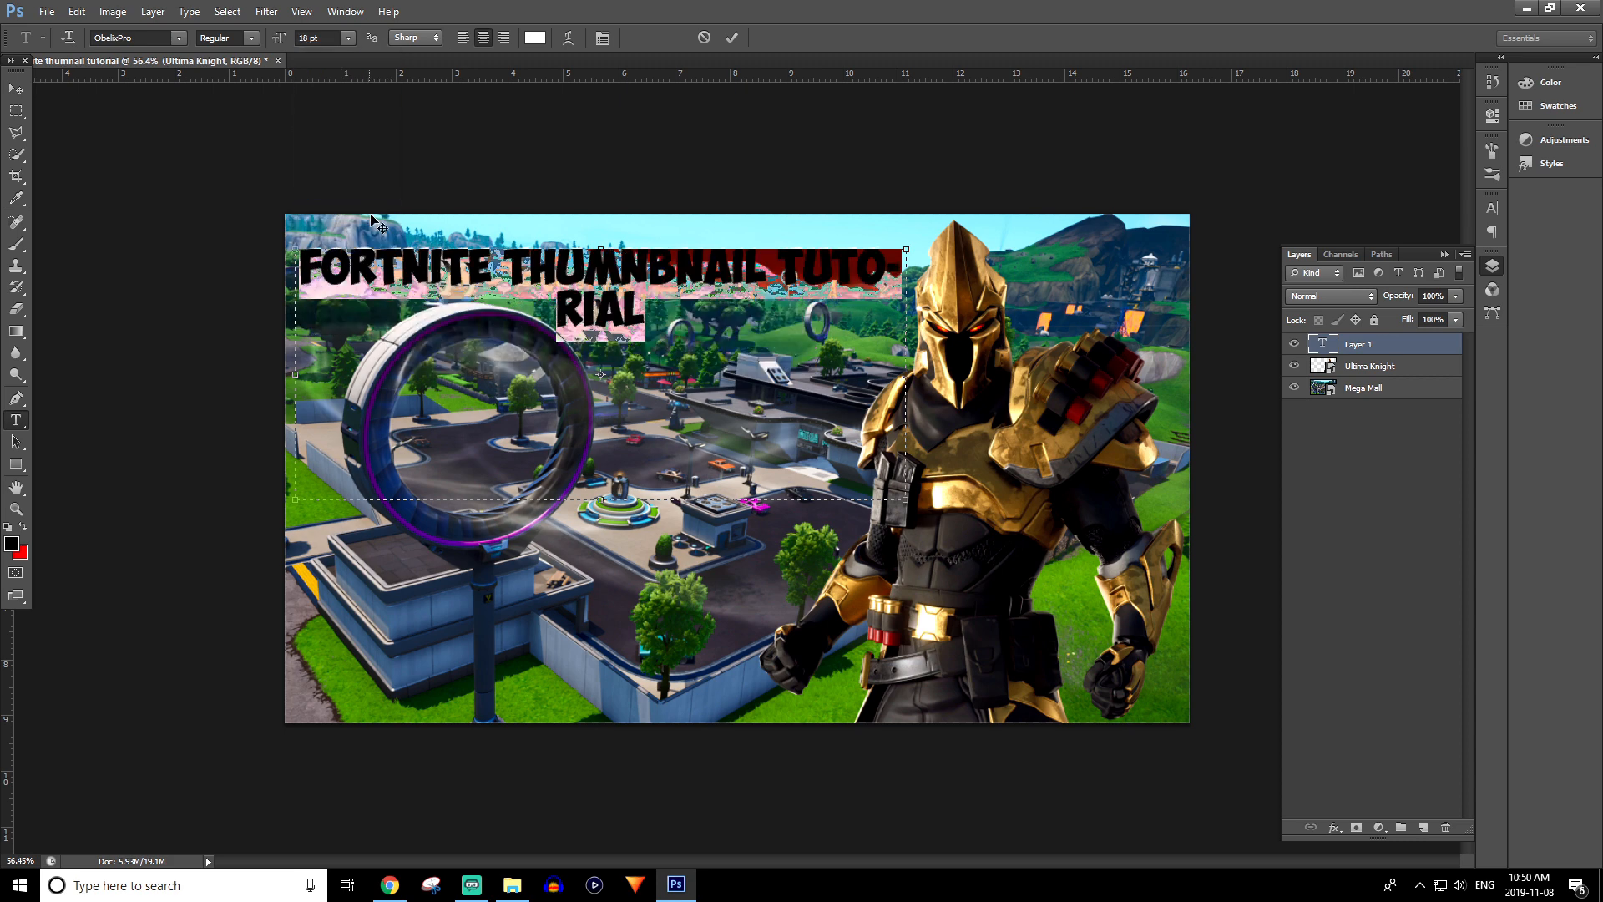
left_click(556, 280)
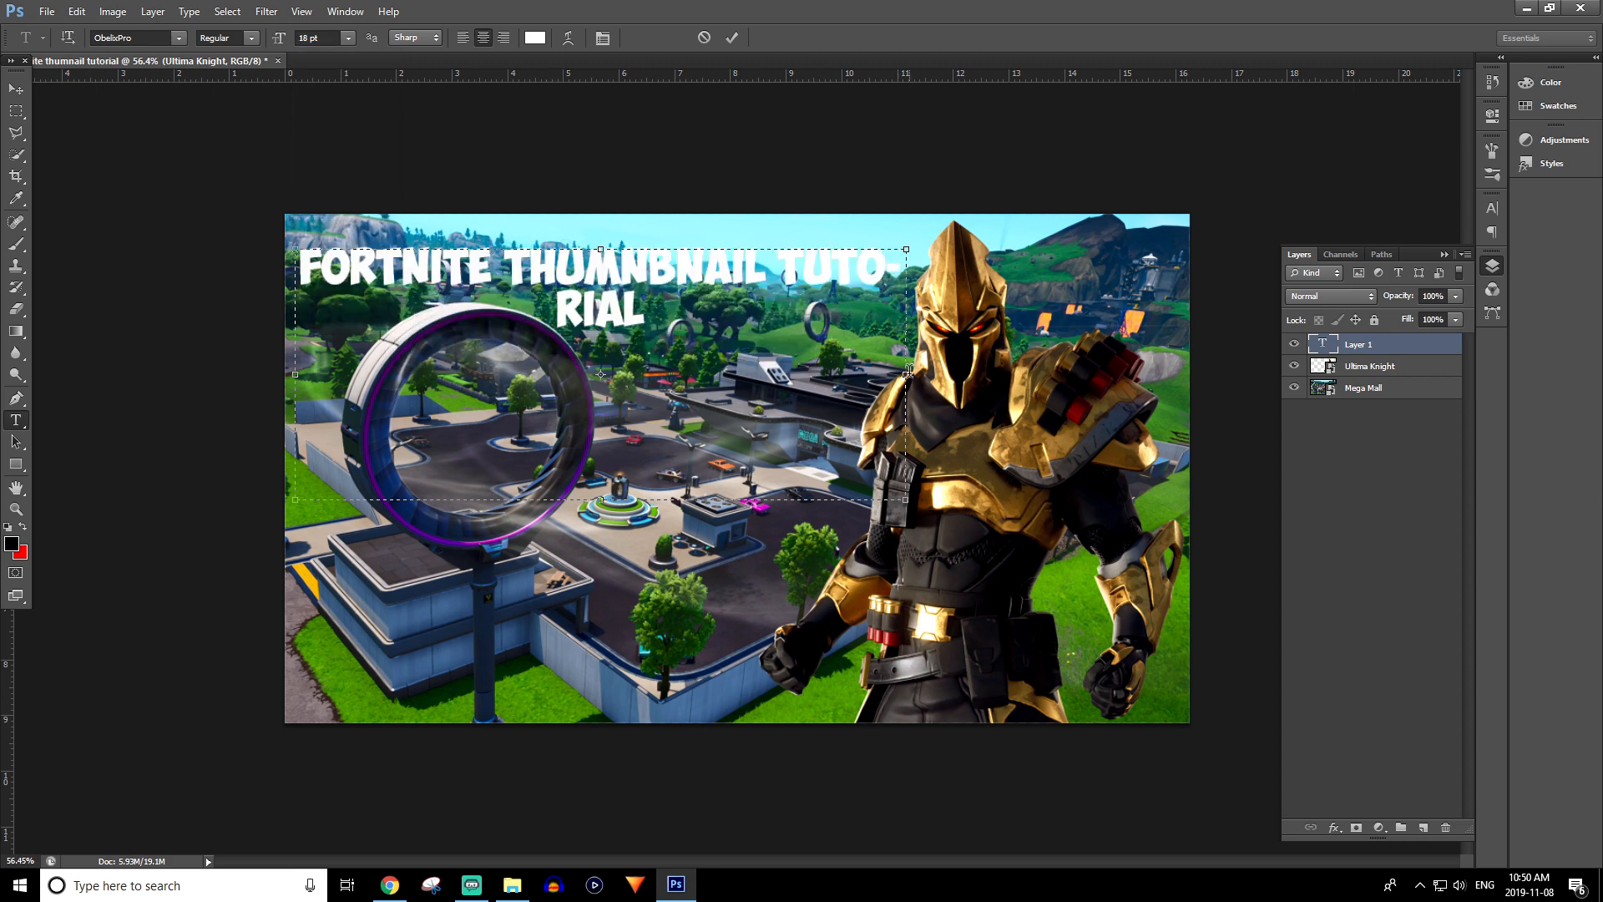
left_click_drag(907, 375, 821, 383)
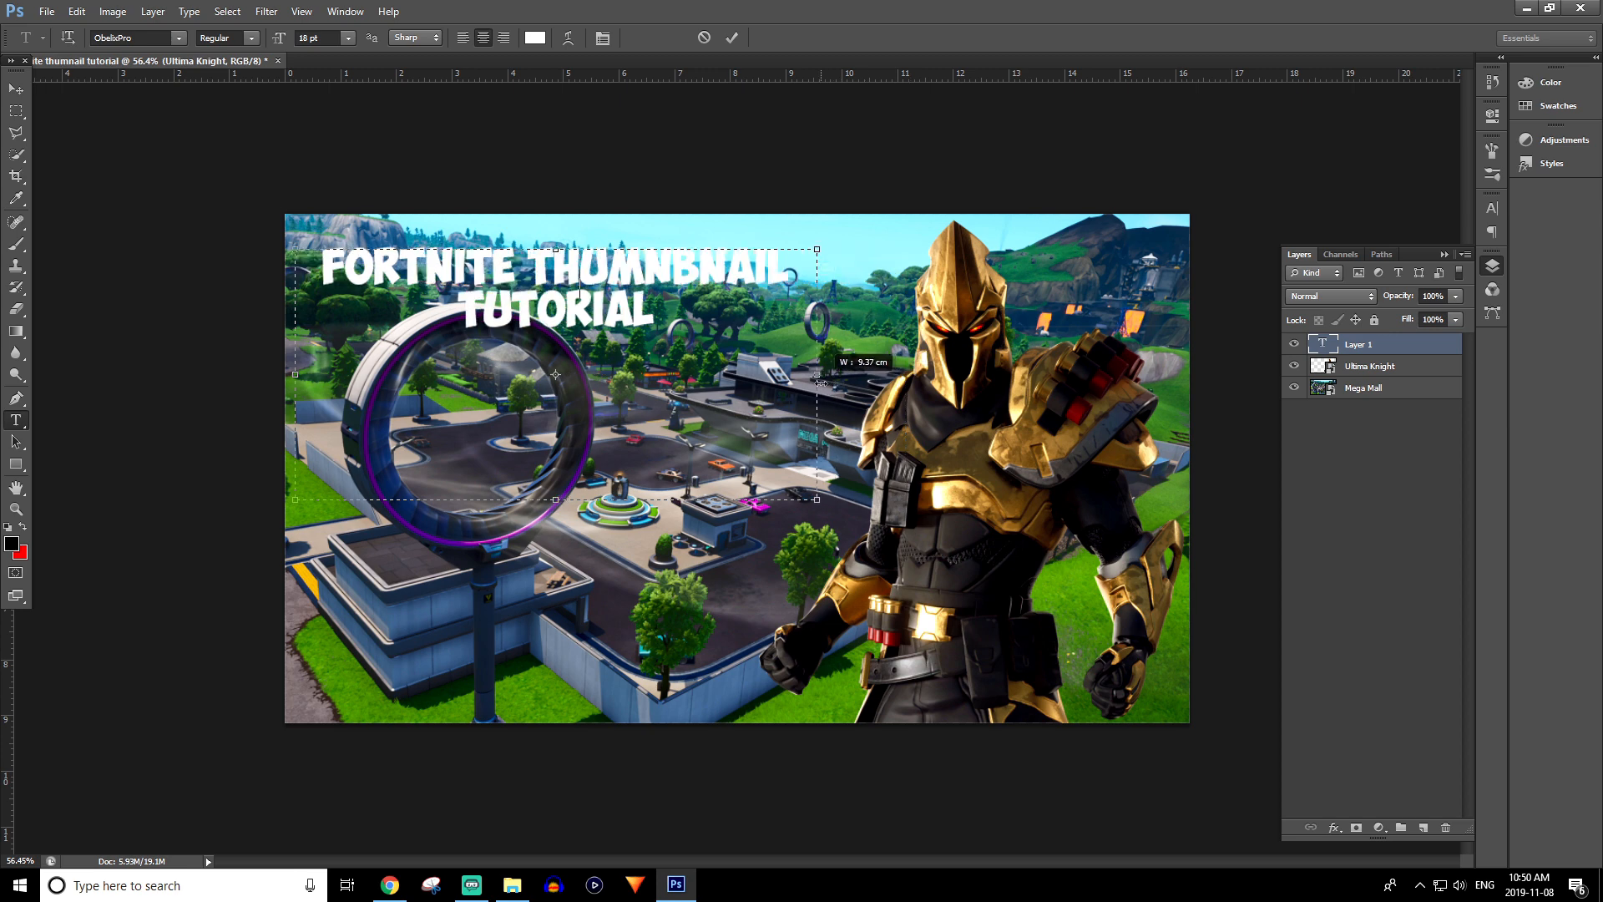
- Commit the title text and move it slightly lower and to the right, over the top of the ring
left_click(16, 87)
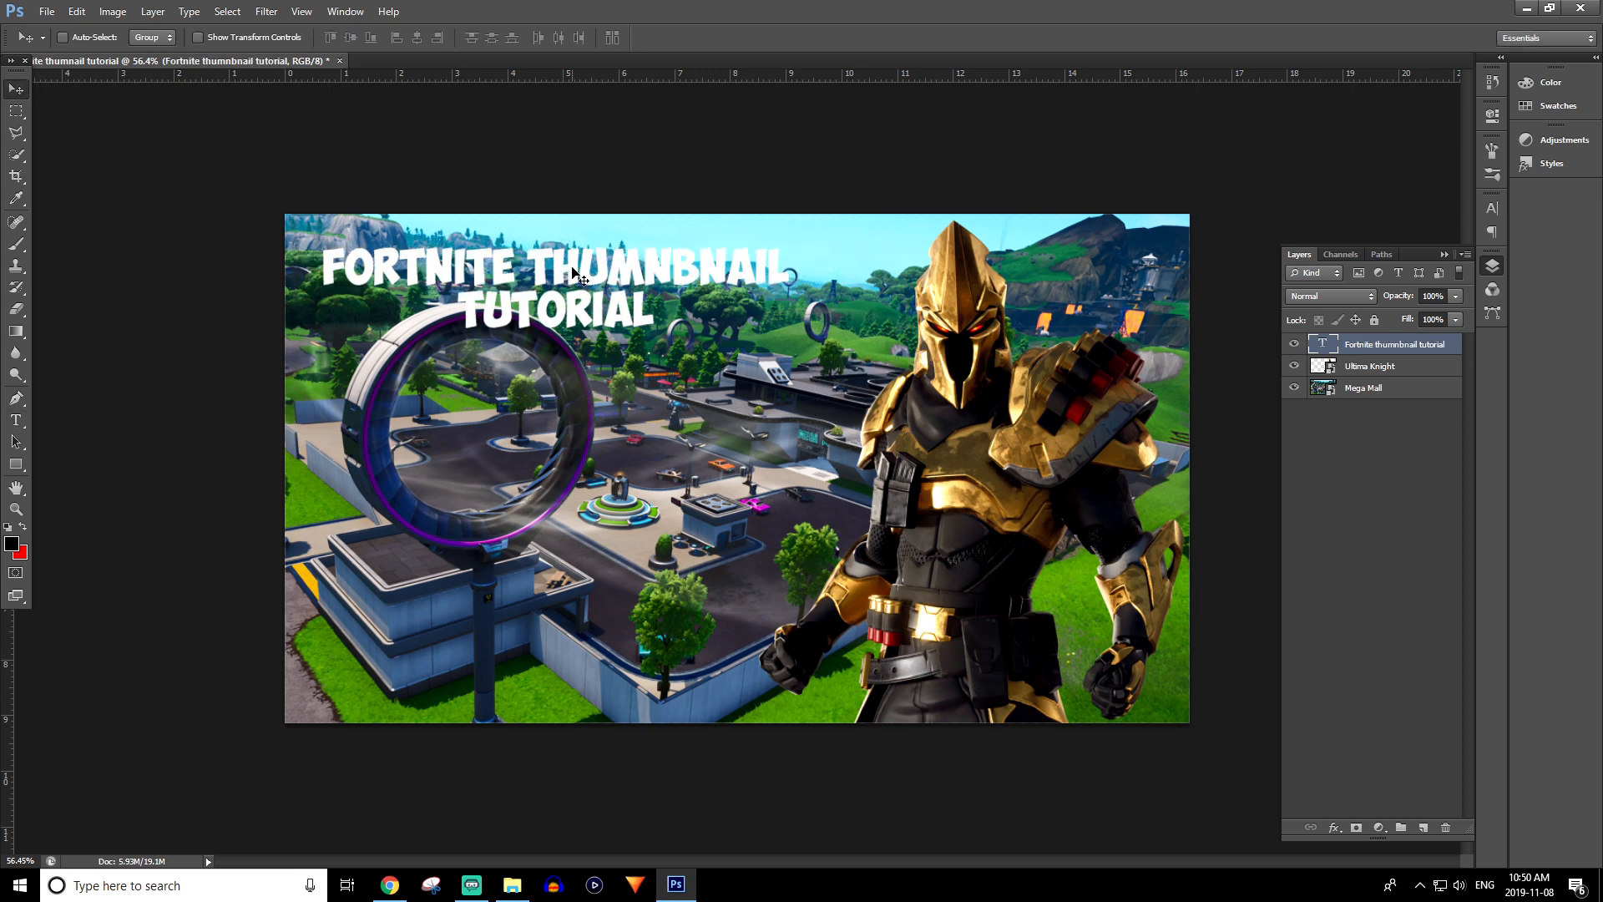
left_click_drag(560, 278, 597, 311)
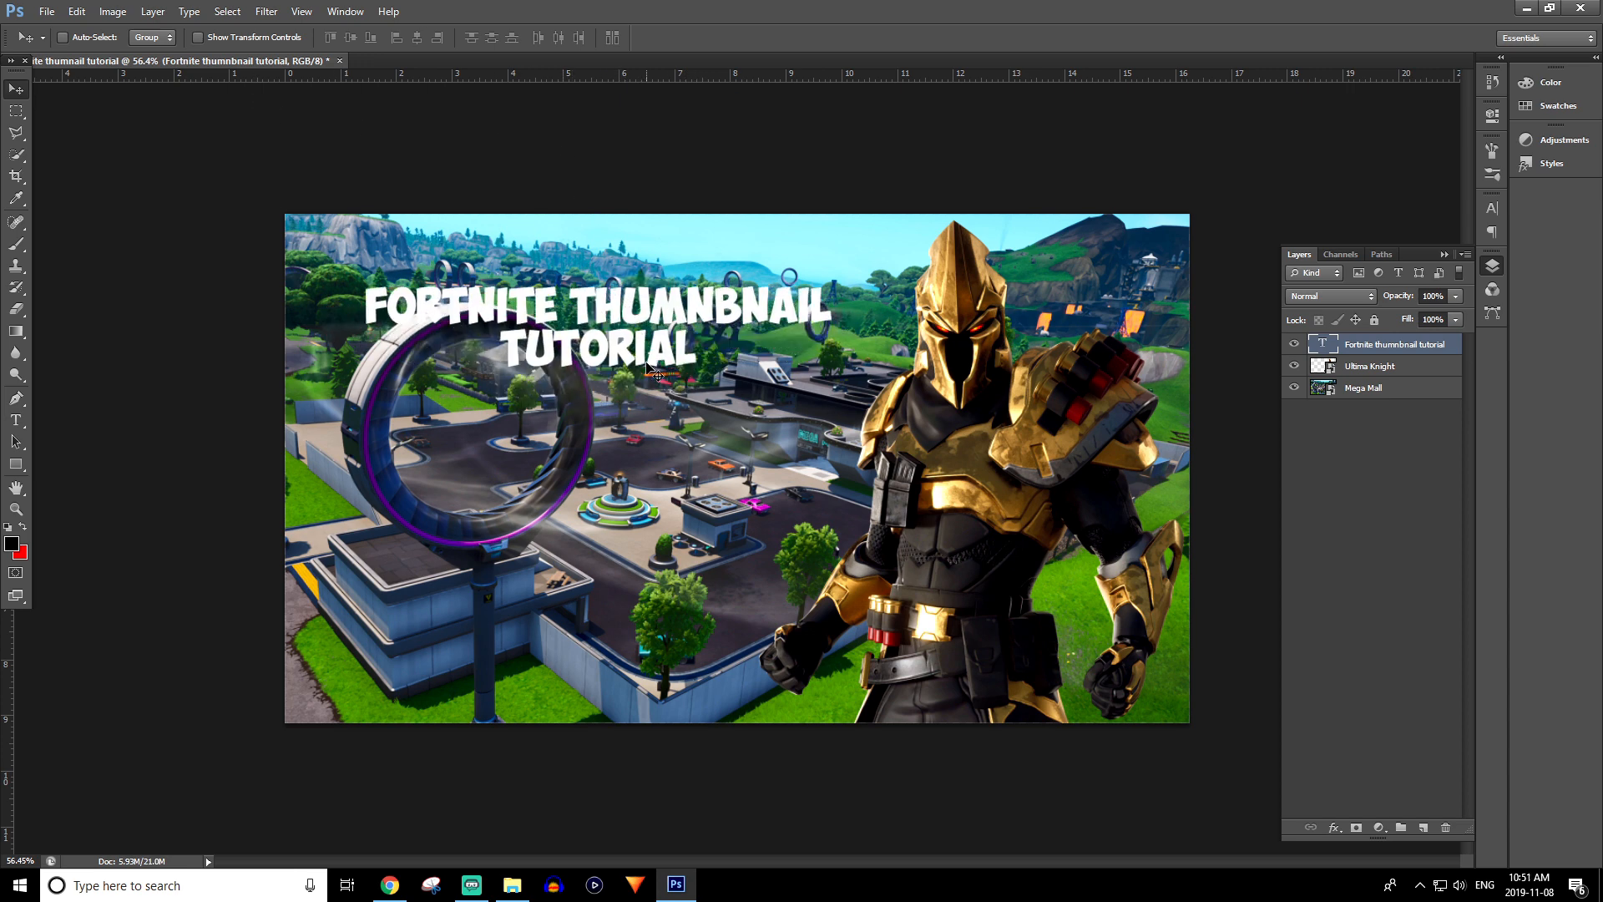
mouse_move(630, 335)
left_mouse_down()
mouse_move(708, 331)
mouse_move(607, 354)
left_mouse_up()
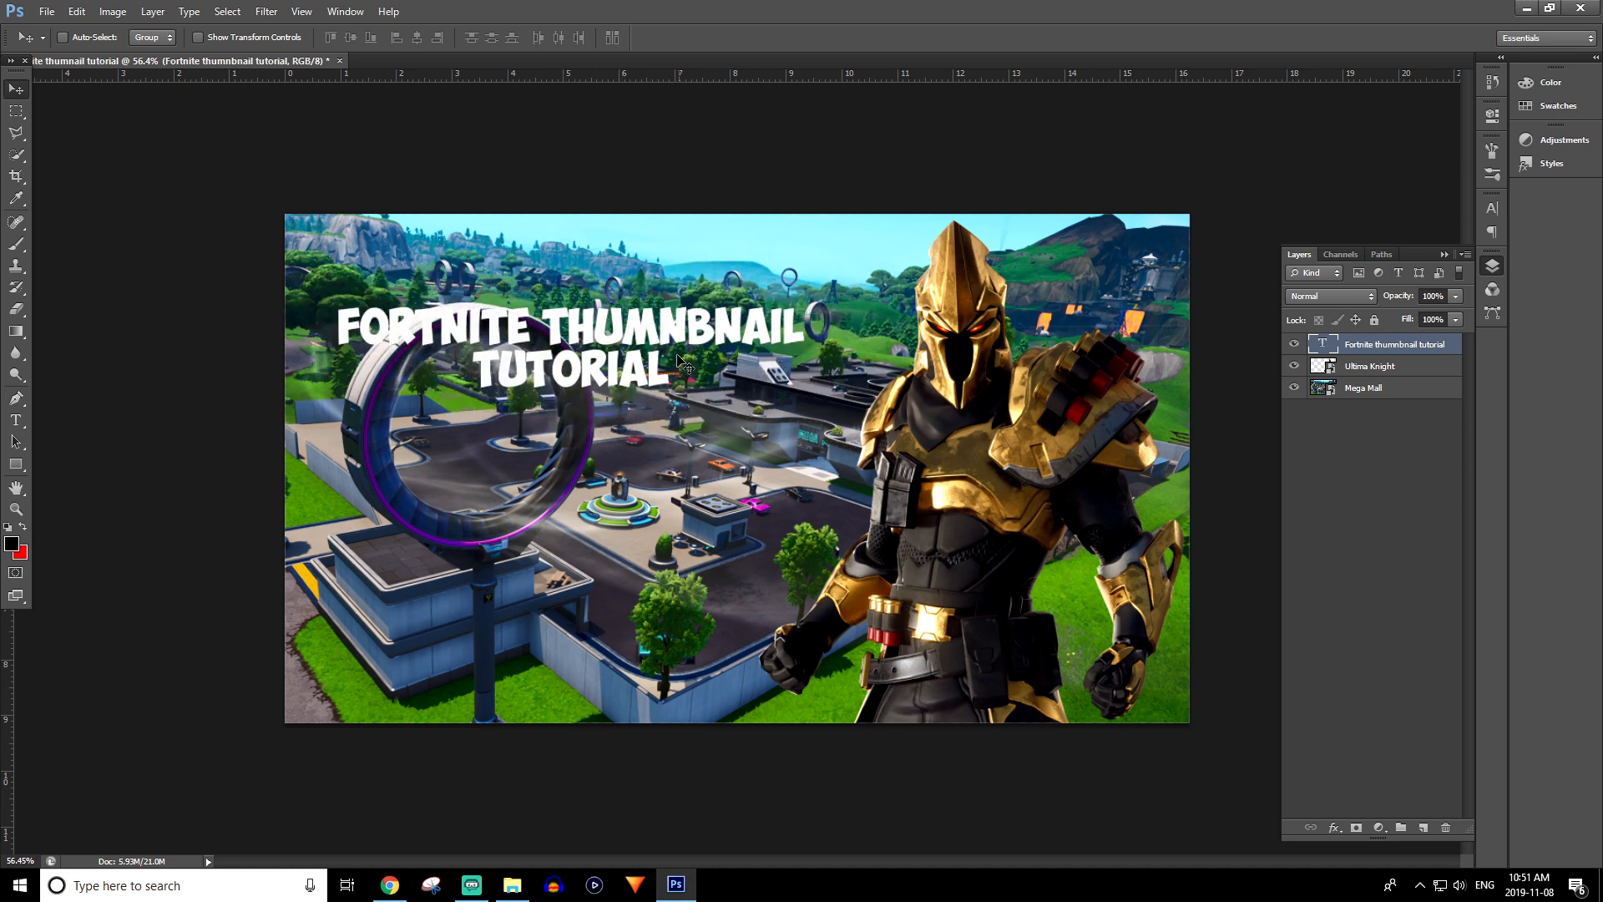
- Scale the title up to about 135% with Free Transform and place it across the upper left of the canvas
key("ctrl+t")
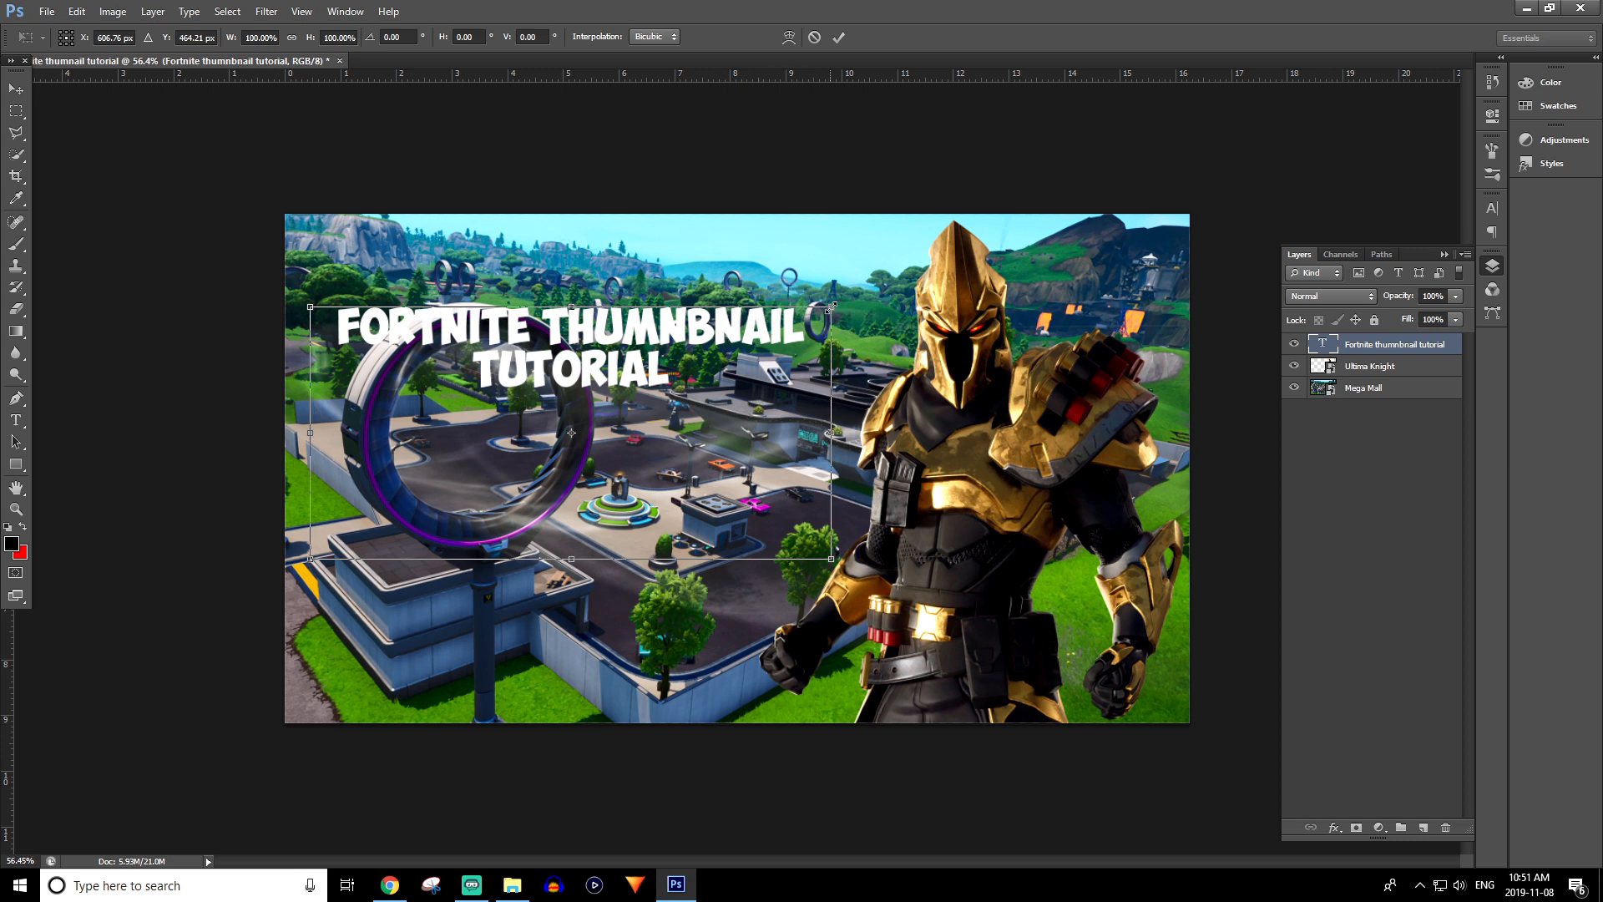
left_click_drag(829, 308, 1006, 206)
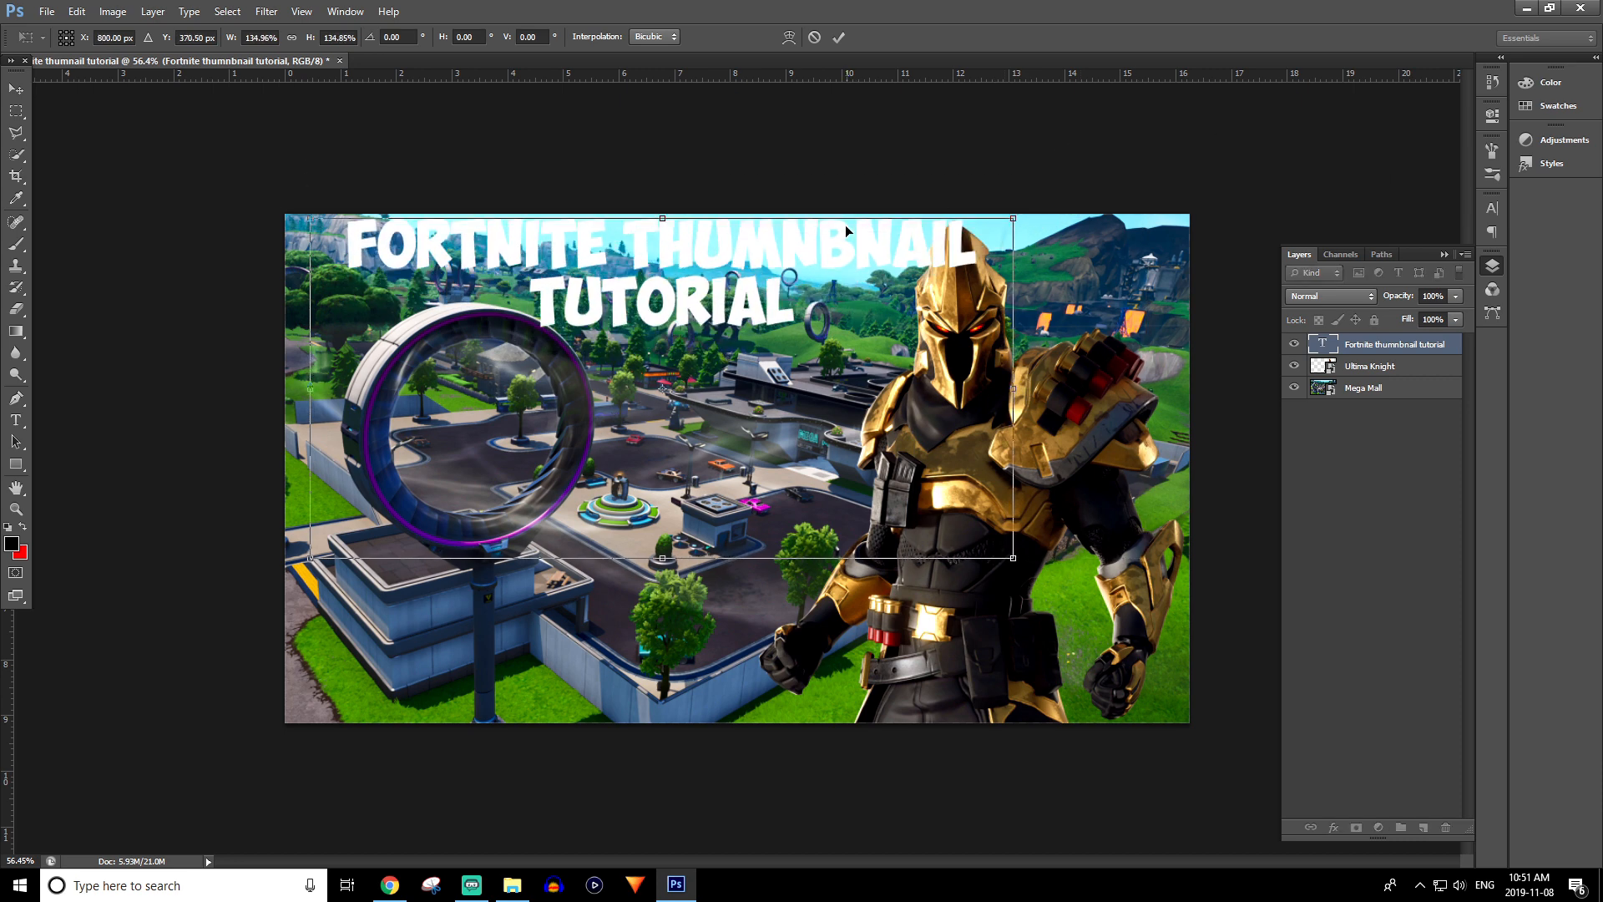
left_click_drag(833, 235, 789, 263)
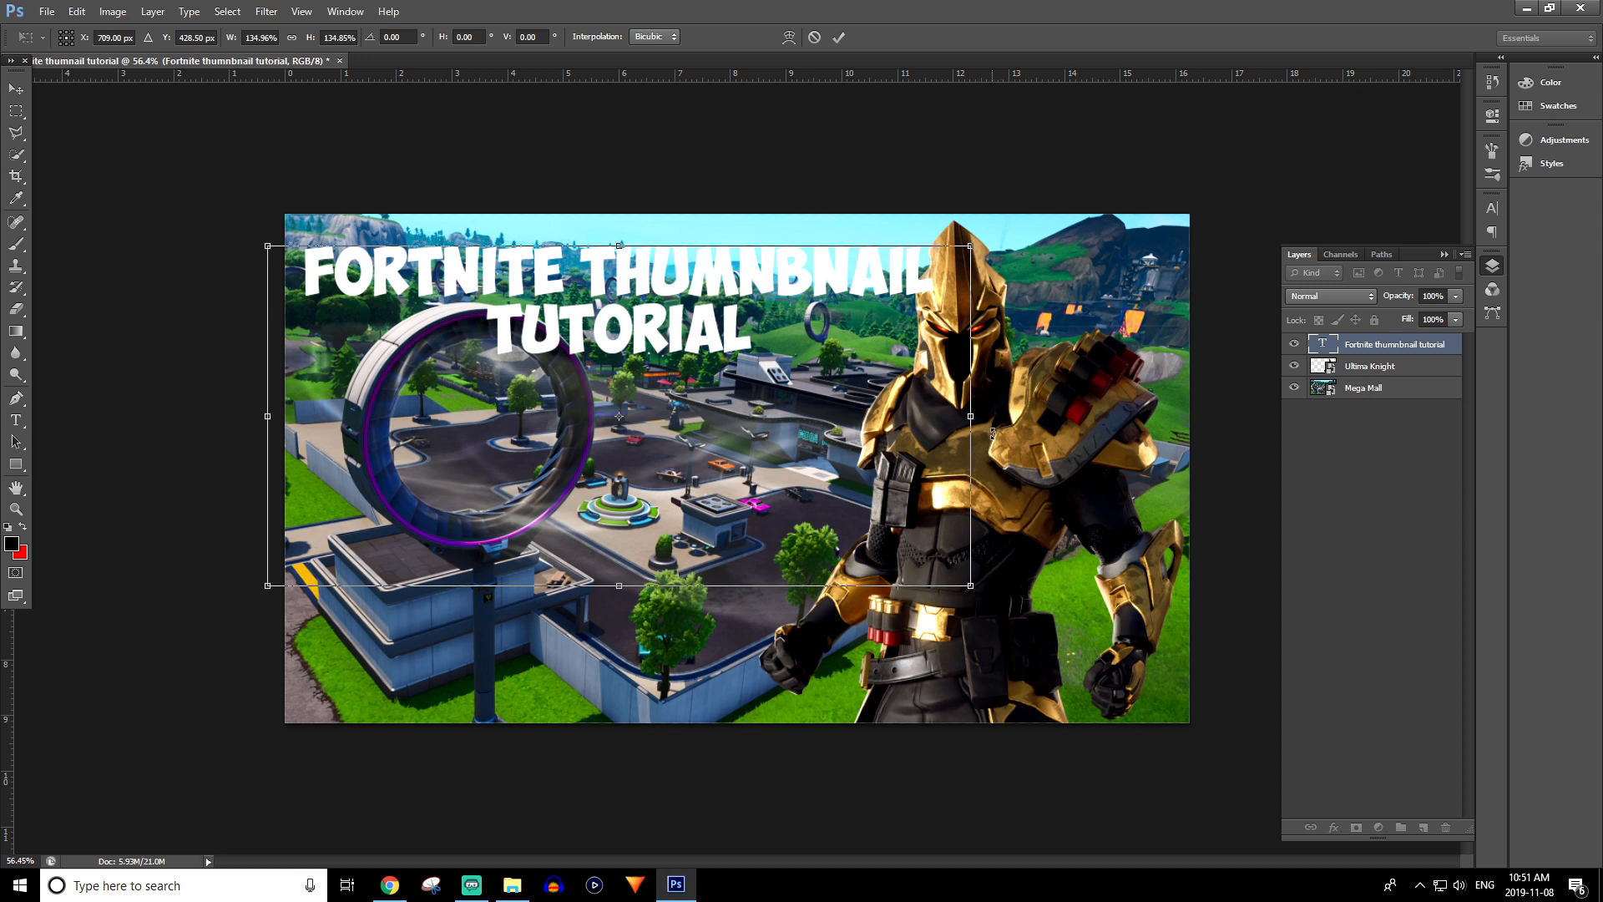
key("Return")
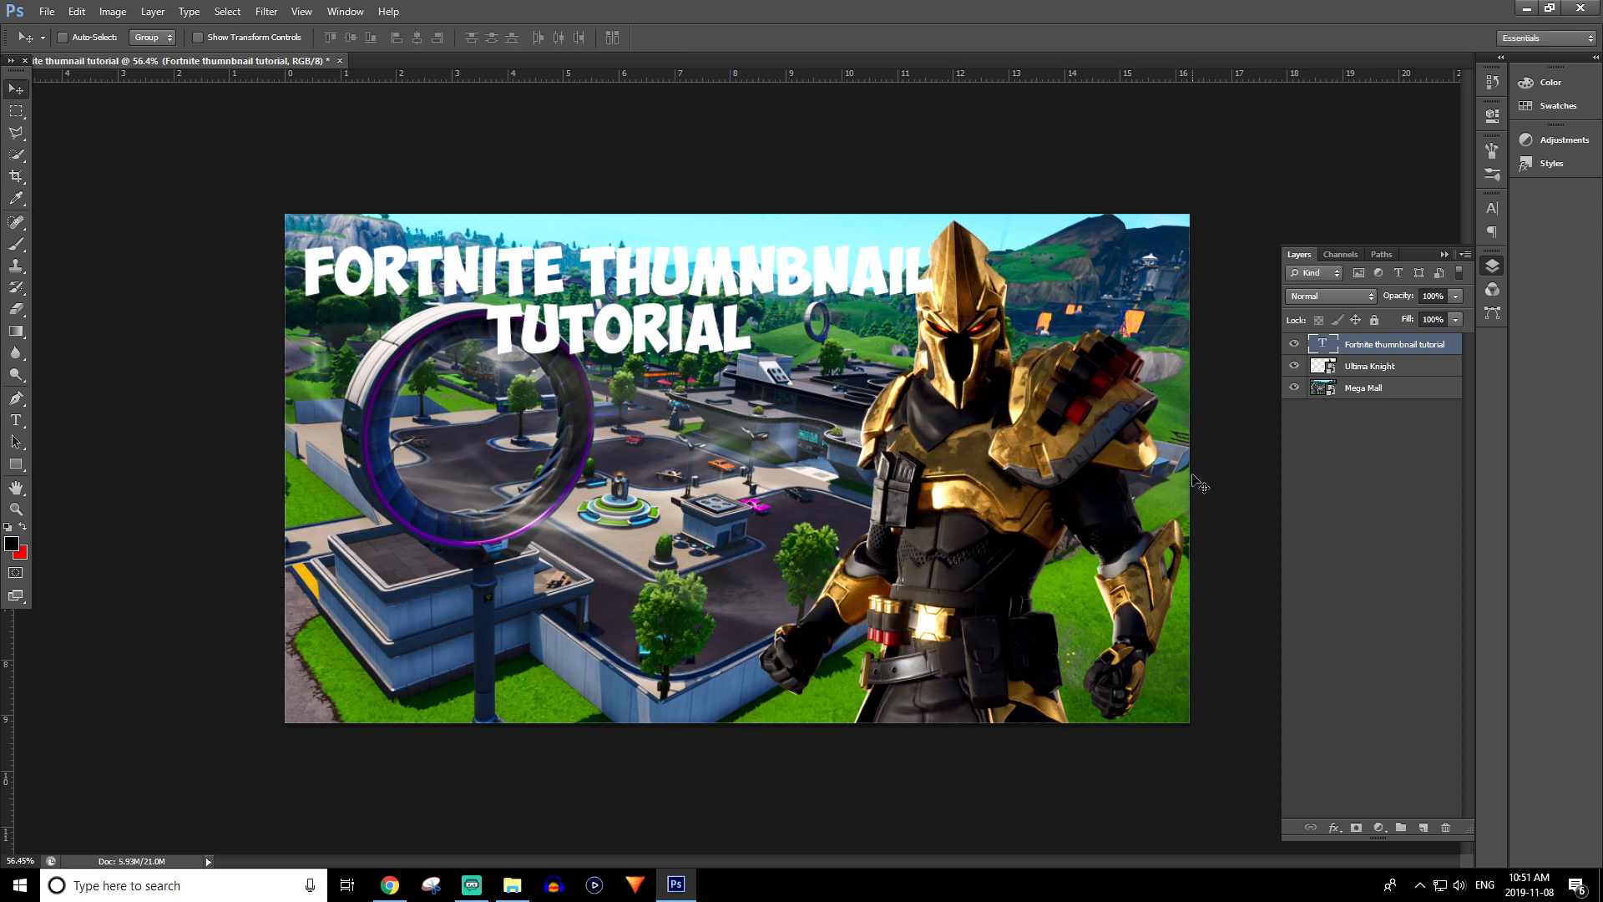
- Shift the Ultima Knight slightly right, away from the title, and scale it down to about 6.95%
left_click(1396, 367)
left_click_drag(998, 484, 1017, 483)
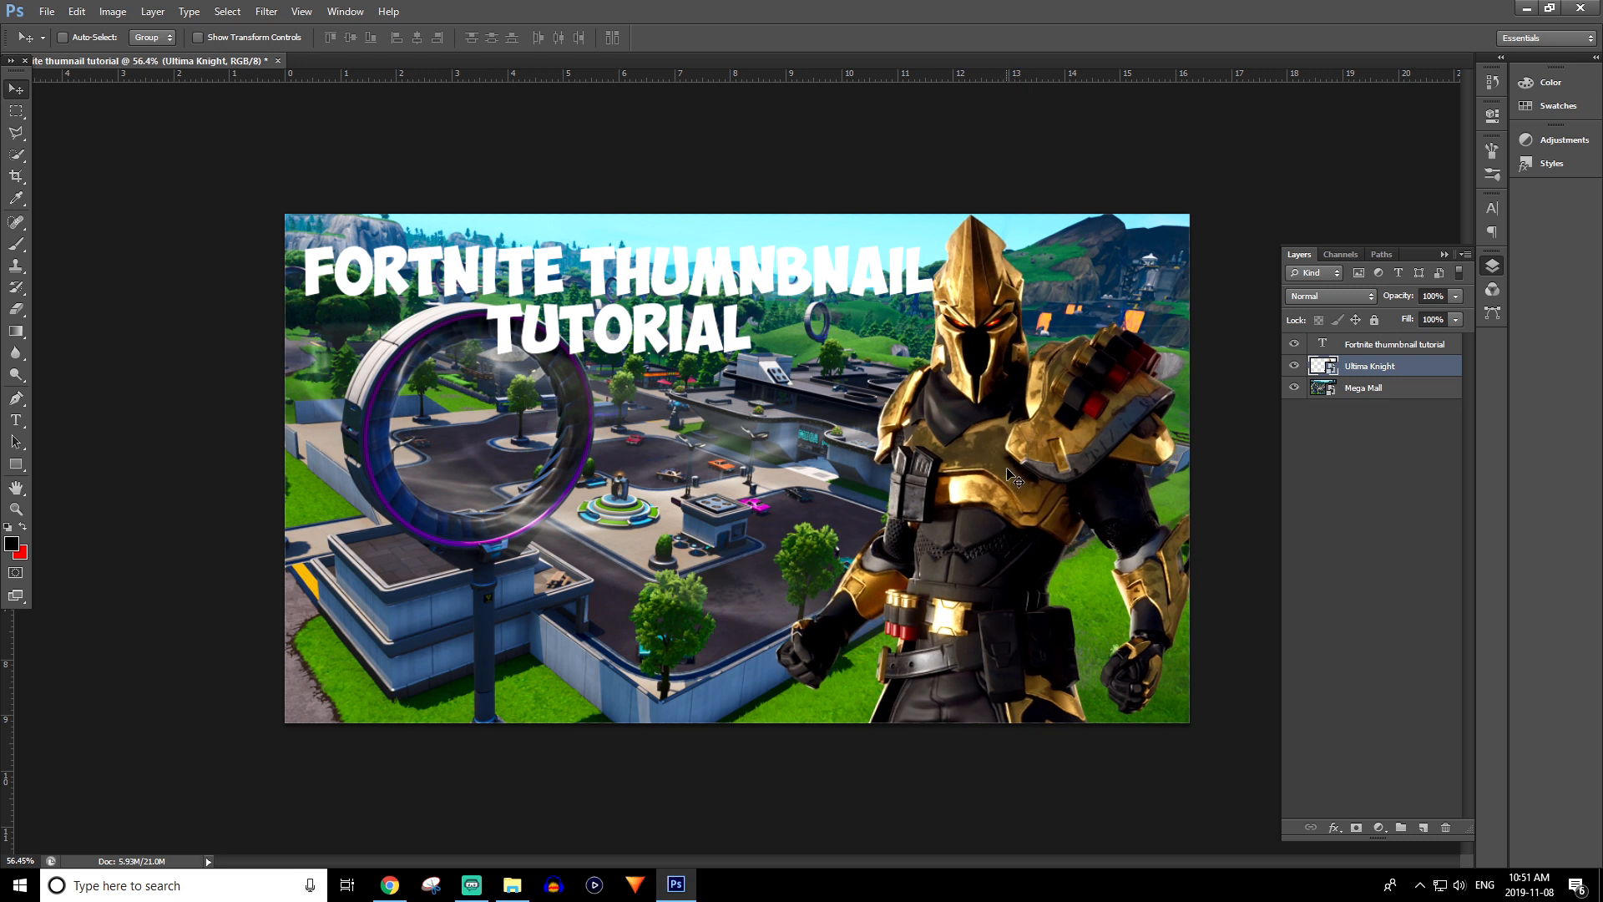
key("ctrl+t")
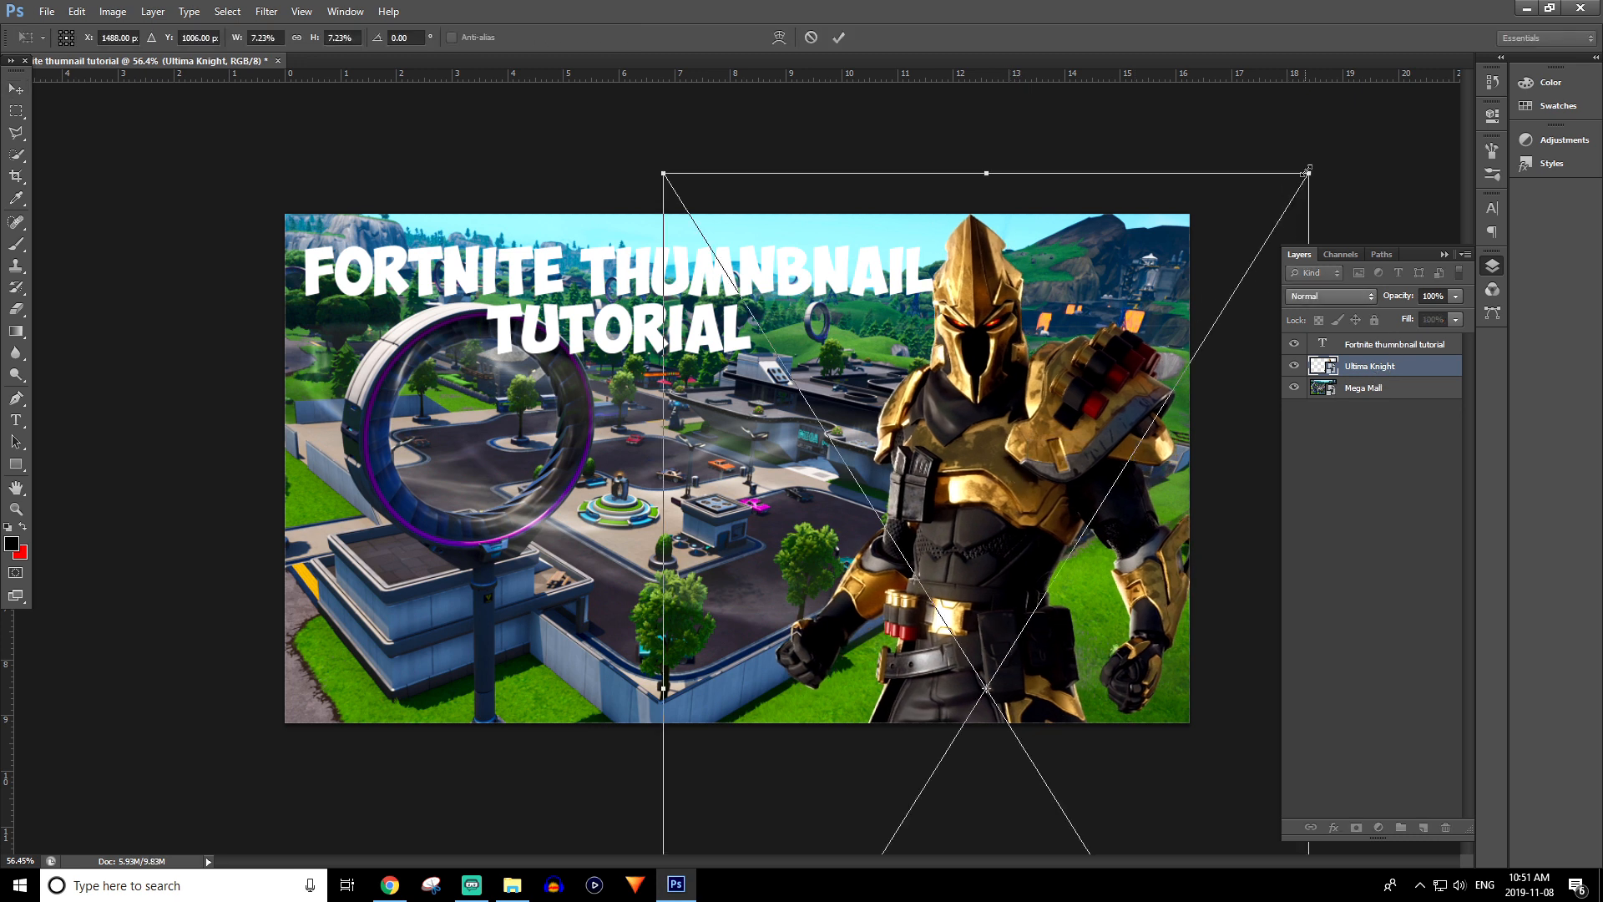
left_click_drag(1306, 172, 1245, 190)
left_click_drag(1086, 411, 1095, 381)
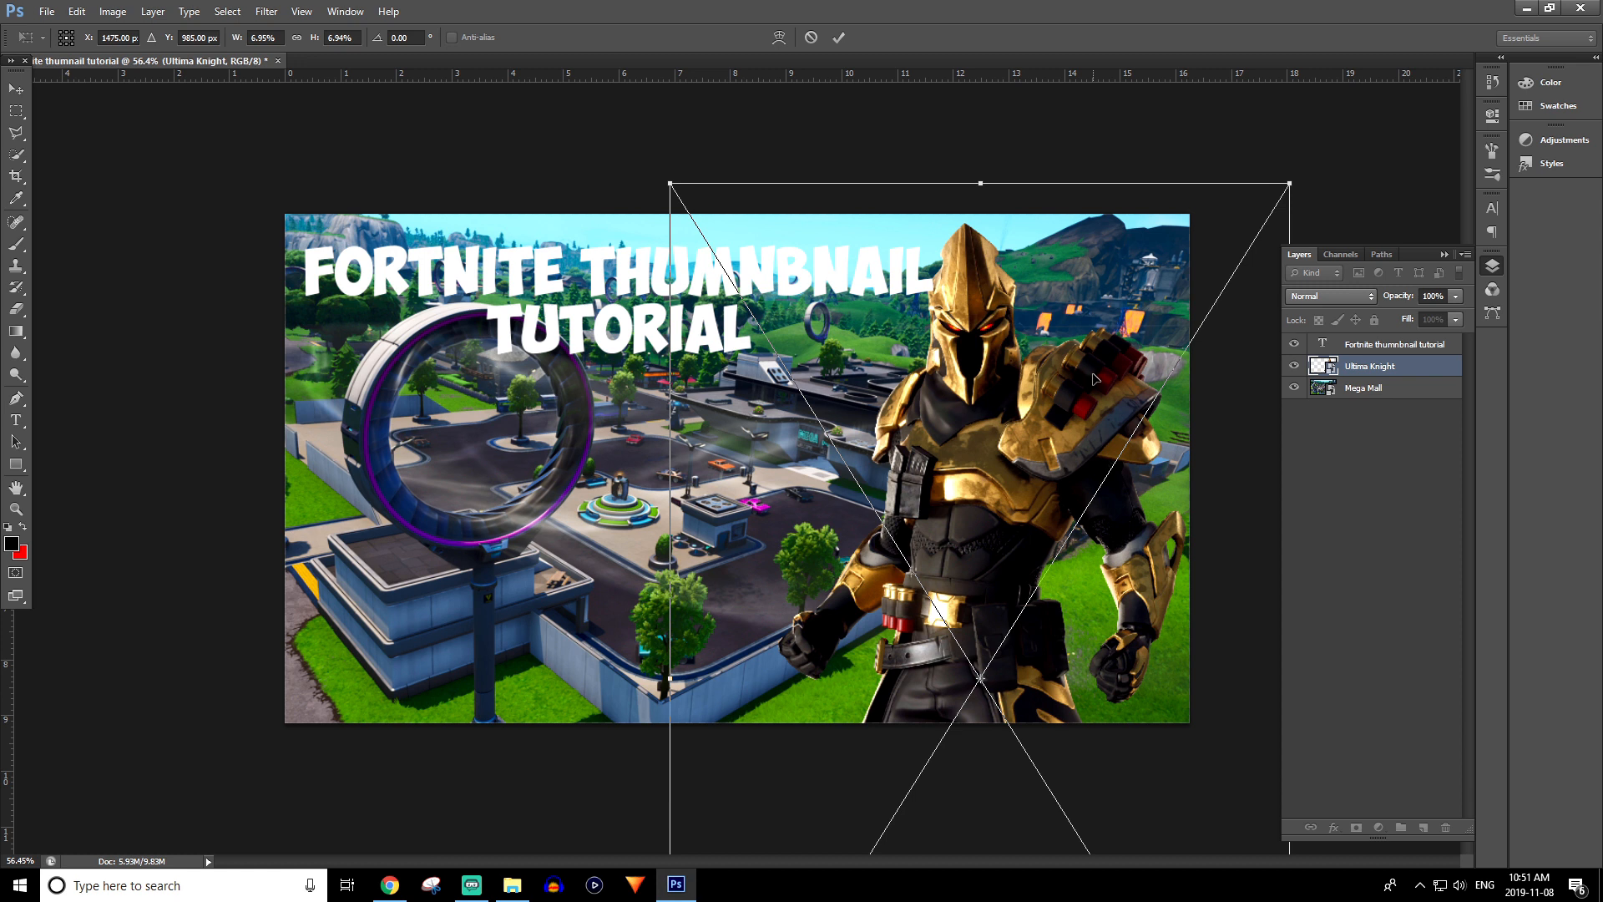
key("Return")
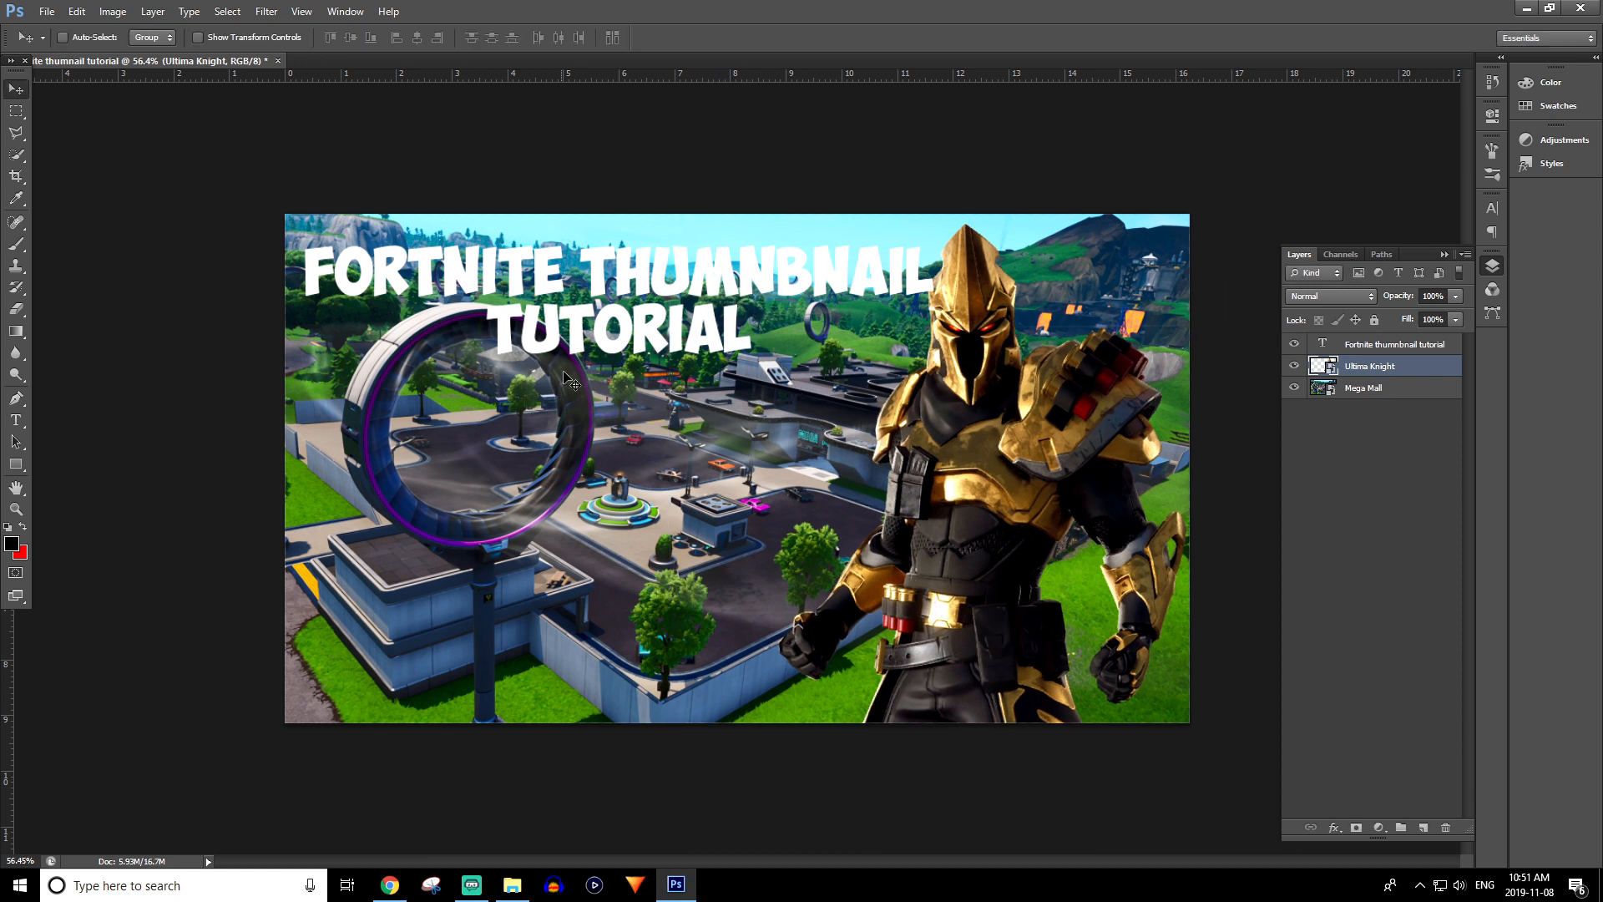
left_click_drag(666, 312, 652, 306)
left_click_drag(944, 477, 955, 479)
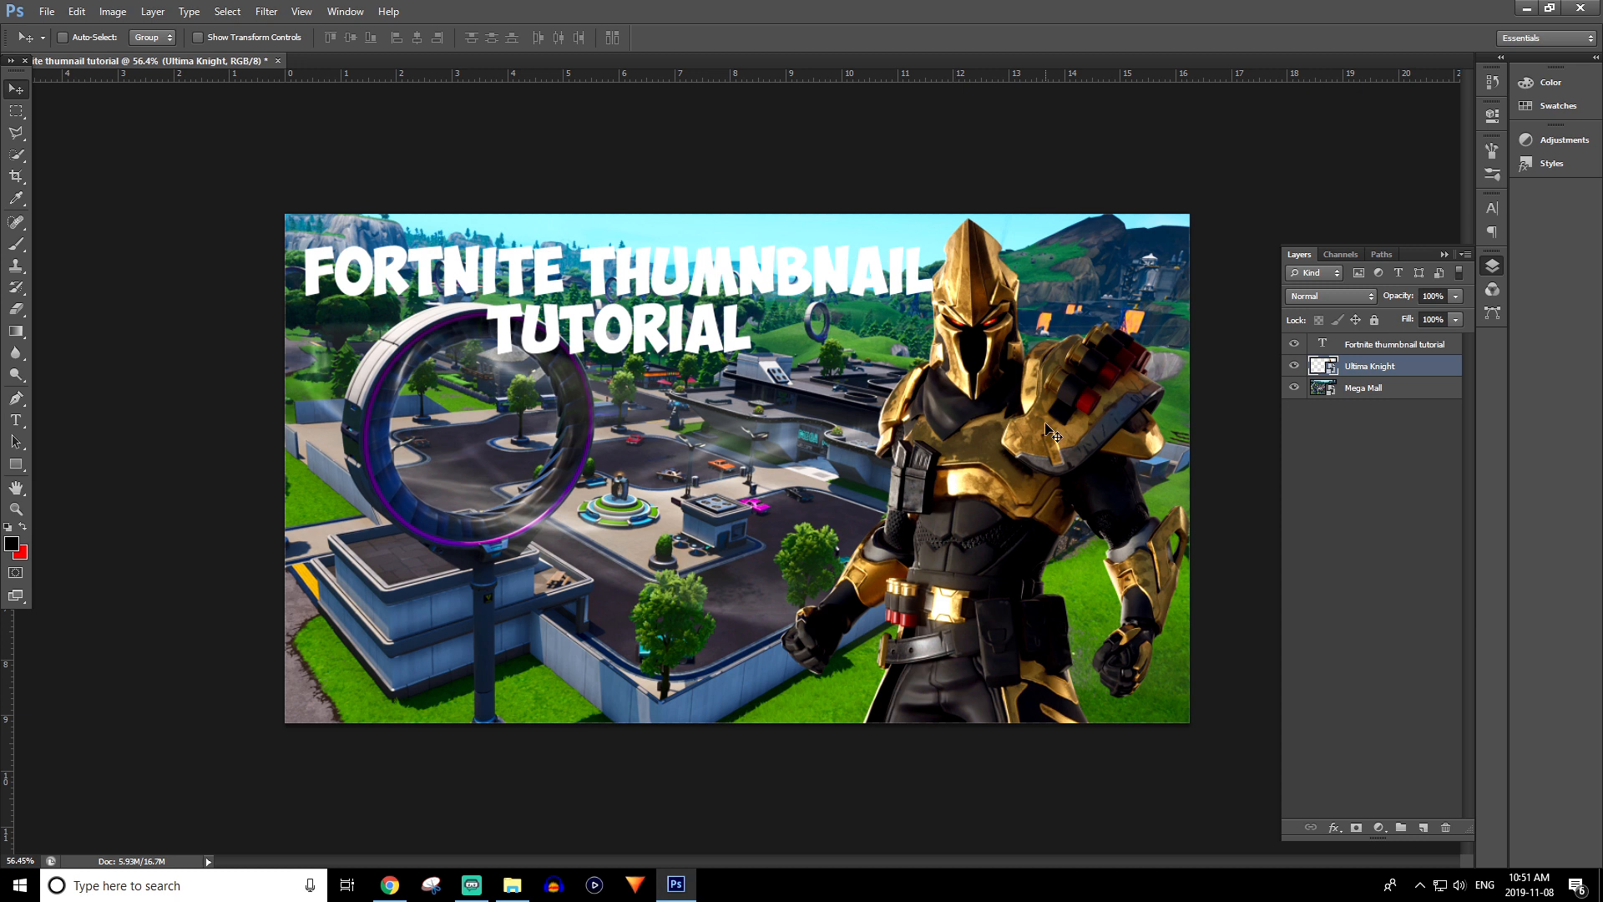
- Scale the title down to about 97% with Free Transform so it clears the Ultima Knight's helmet
left_click(1399, 351)
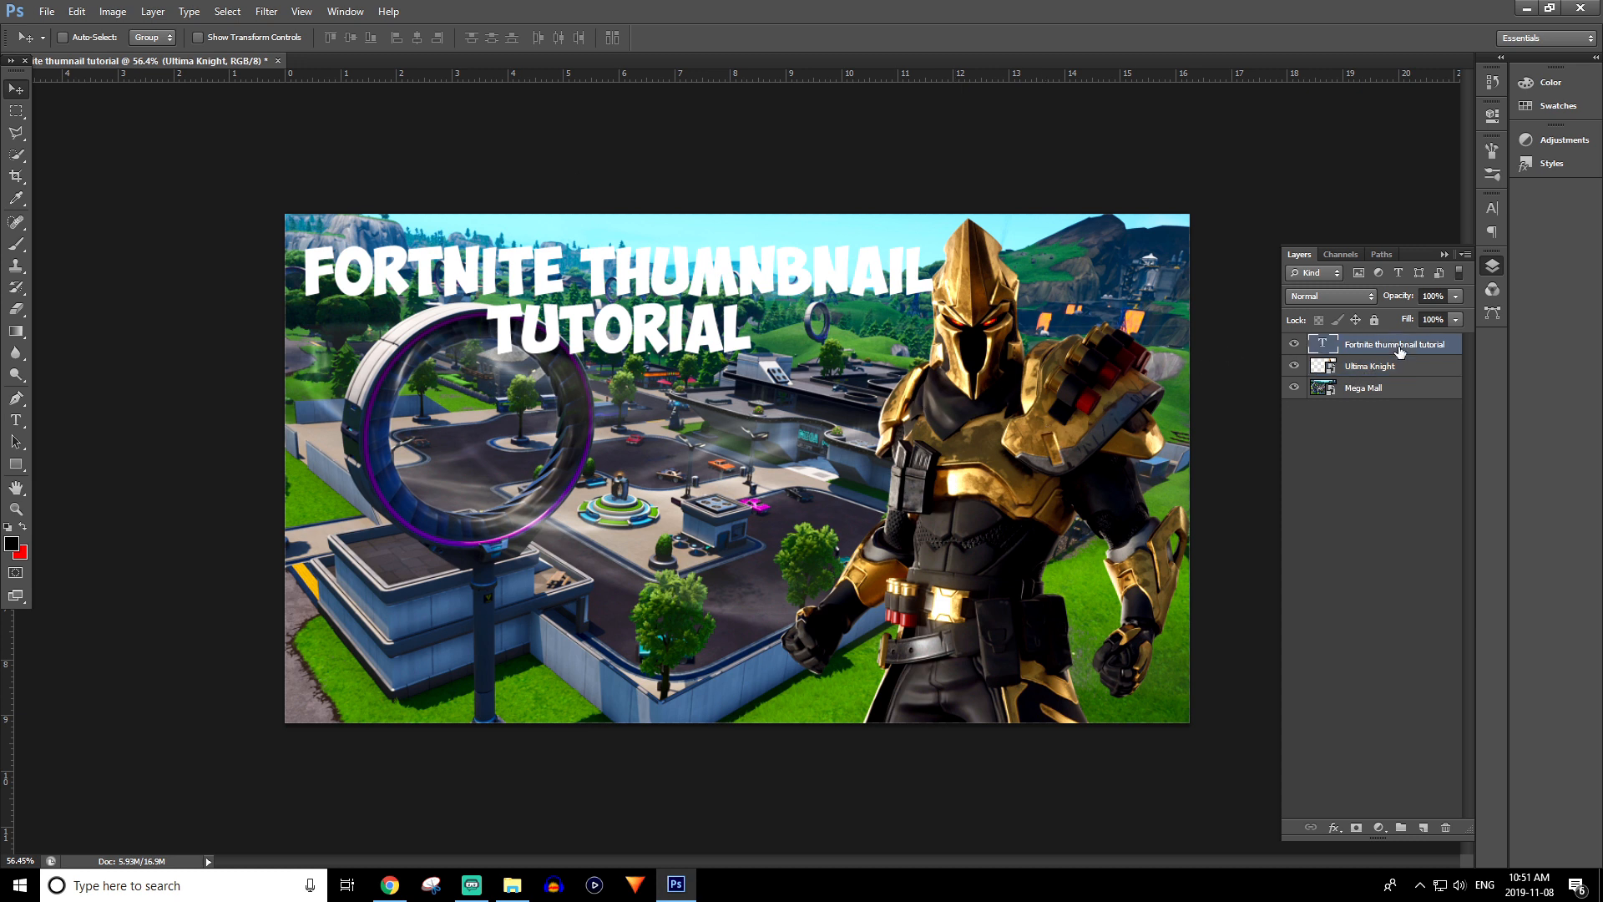
key("ctrl+t")
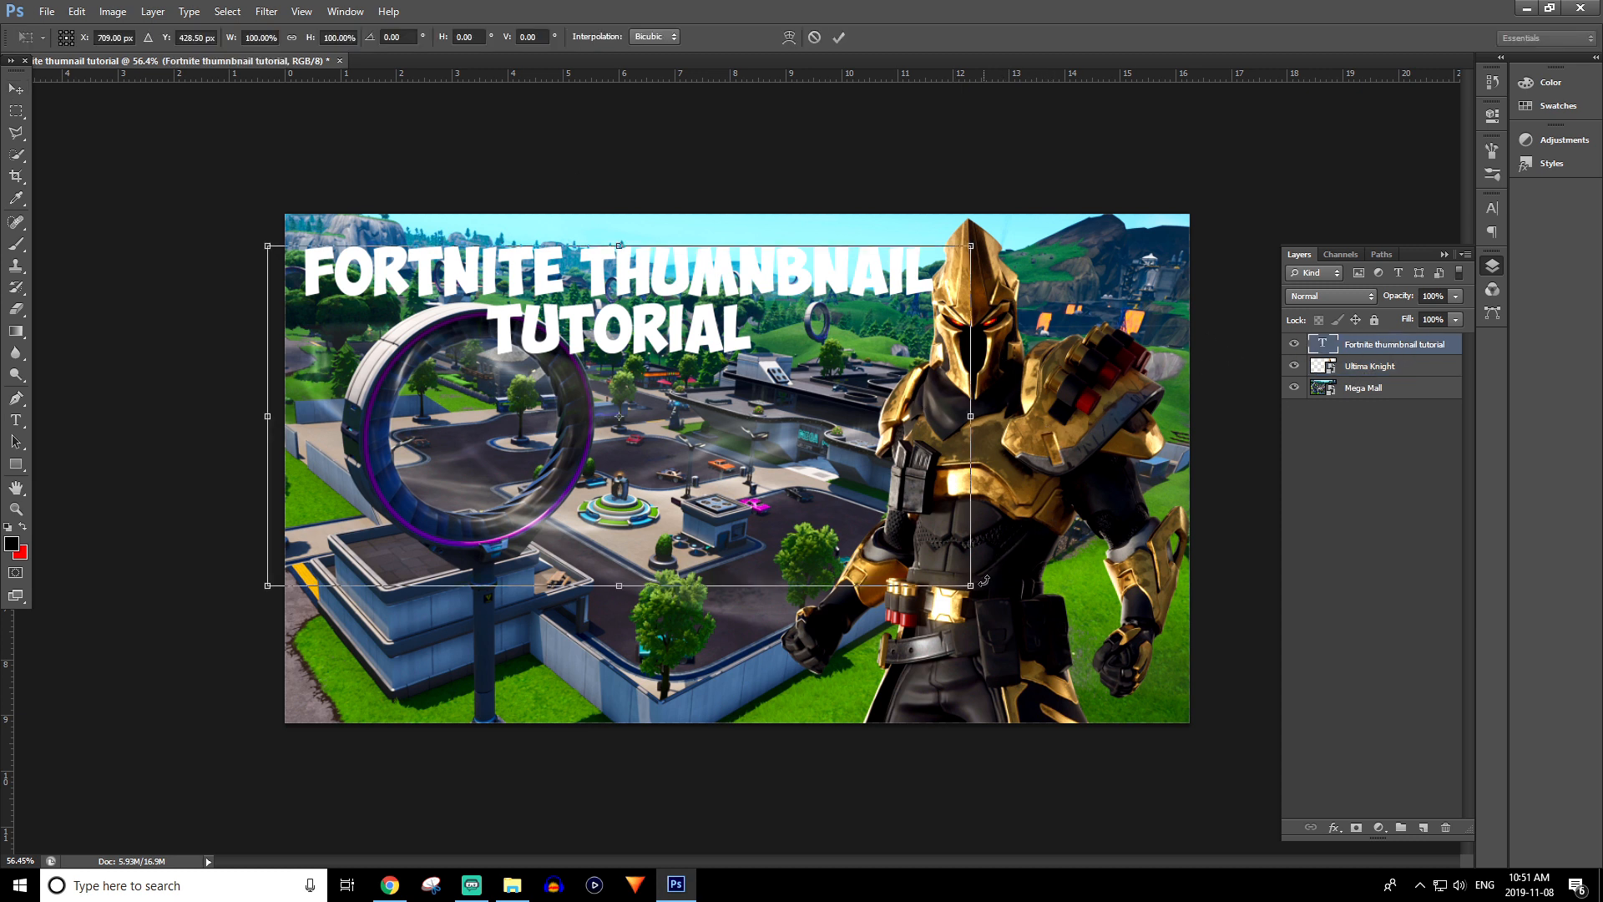
left_click_drag(973, 587, 952, 575)
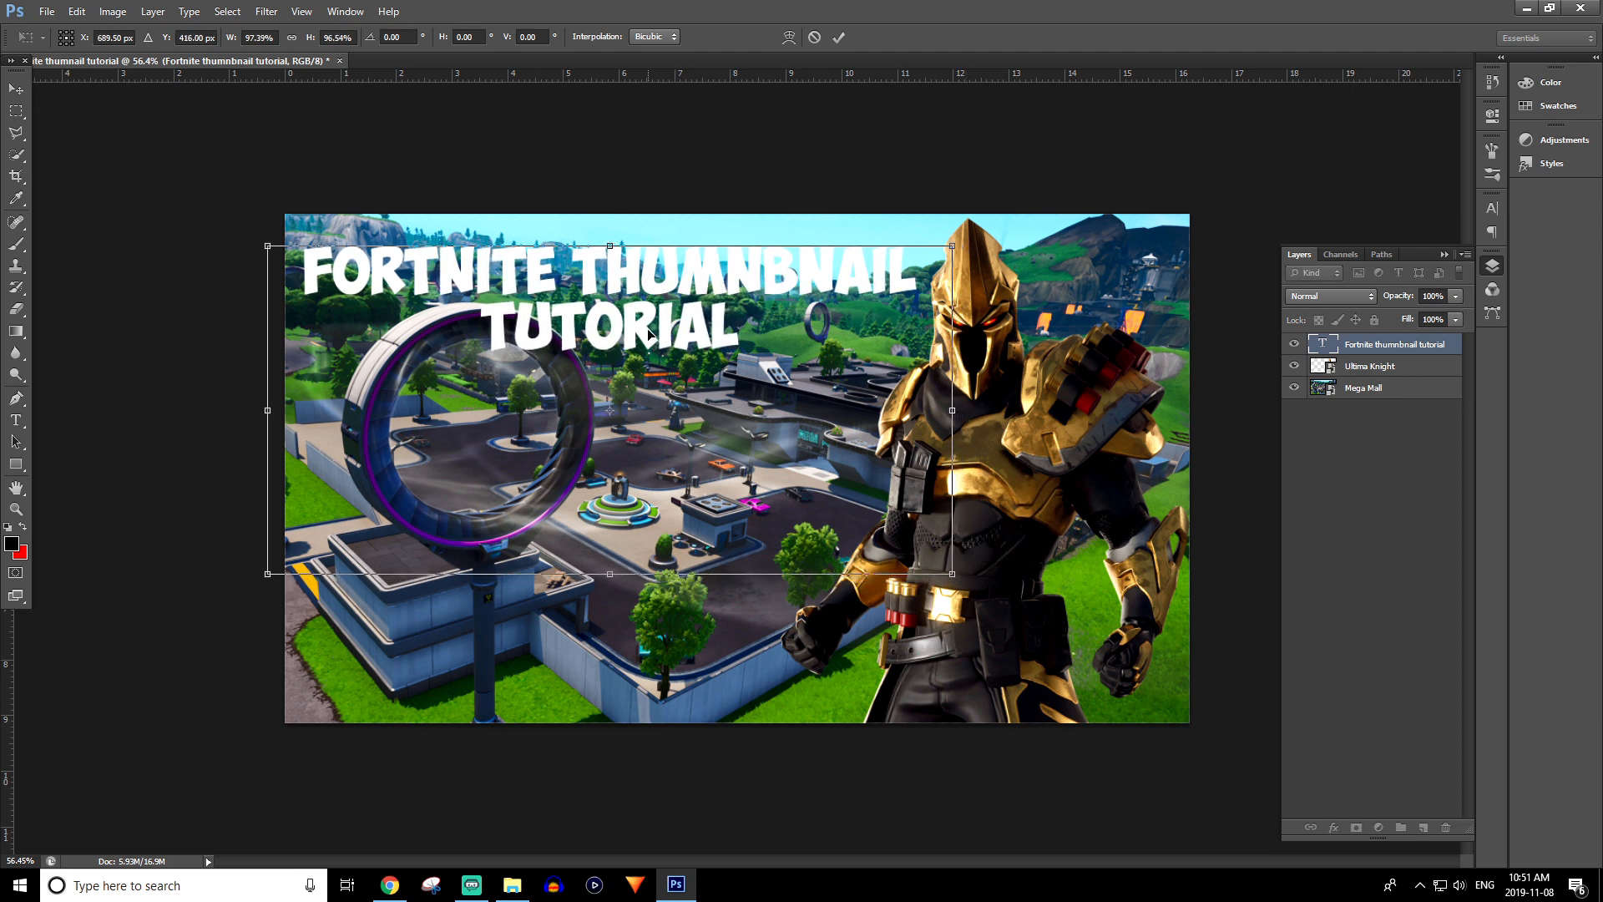
key("Return")
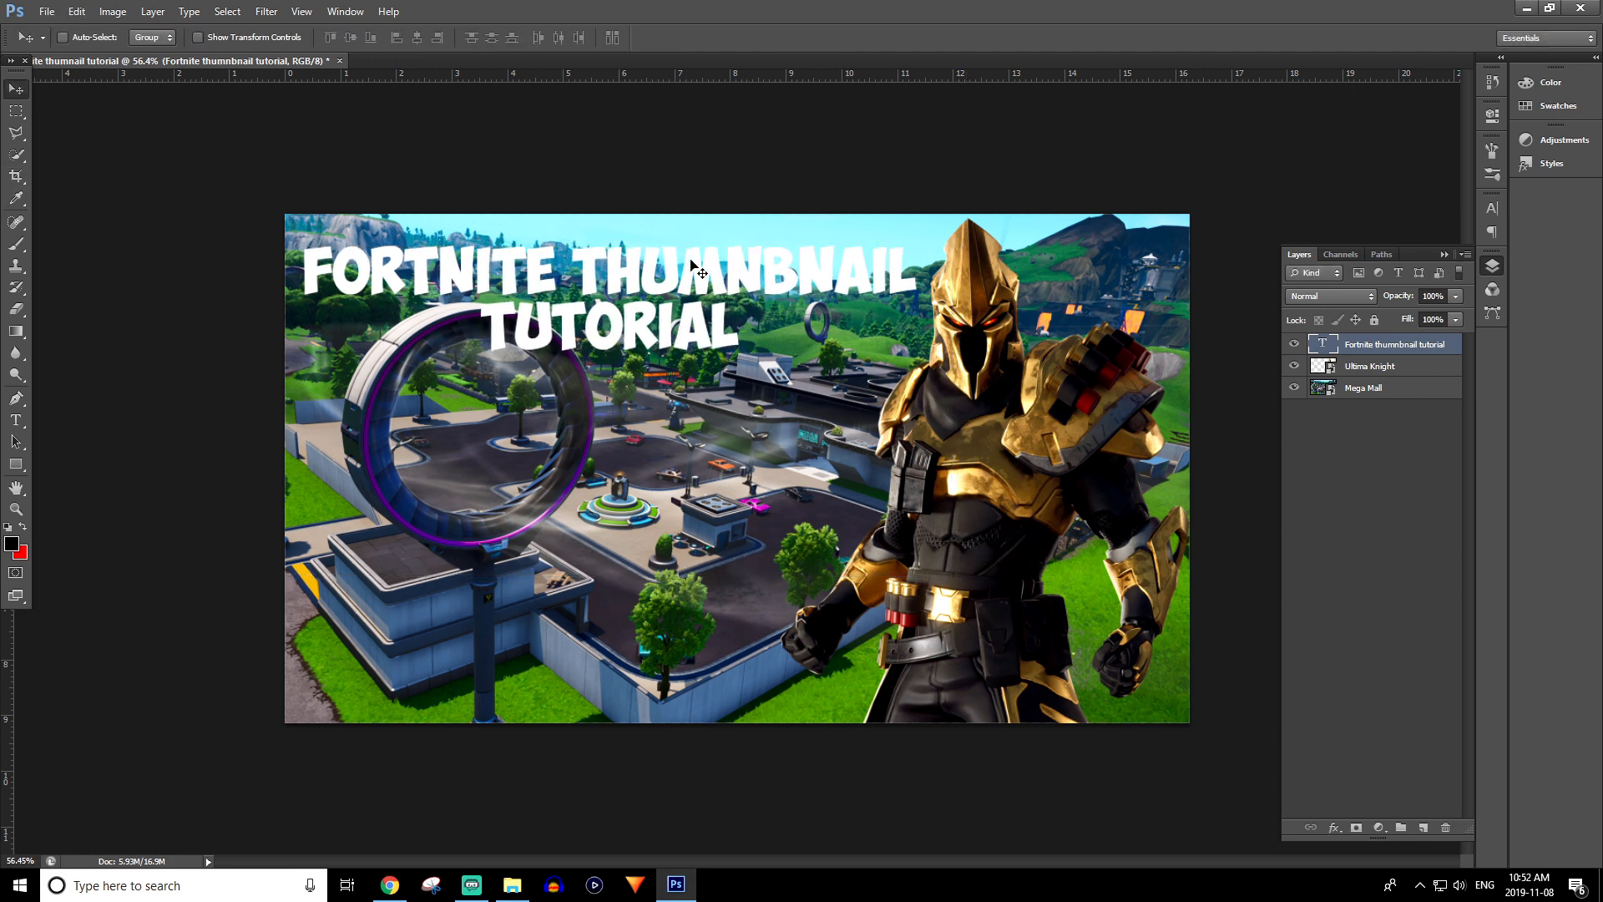
- Select the Mega Mall layer and toggle its visibility off and on to check what it contributes
left_click(1408, 398)
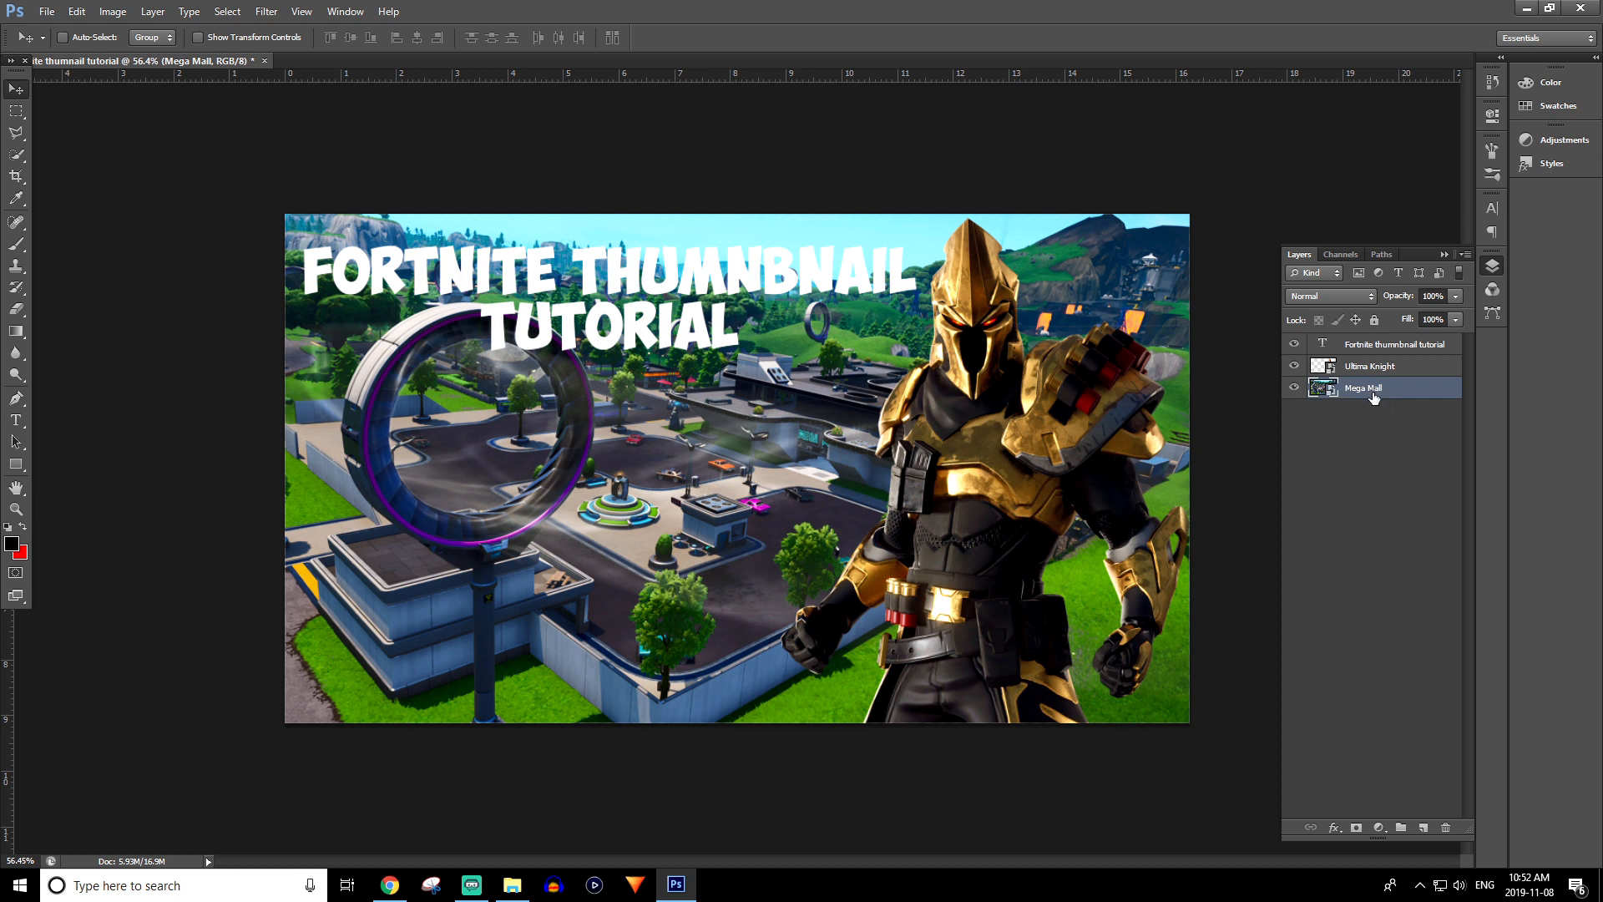
left_click(1294, 390)
left_click(1293, 389)
left_click(1293, 389)
left_click(1294, 389)
left_click(1294, 389)
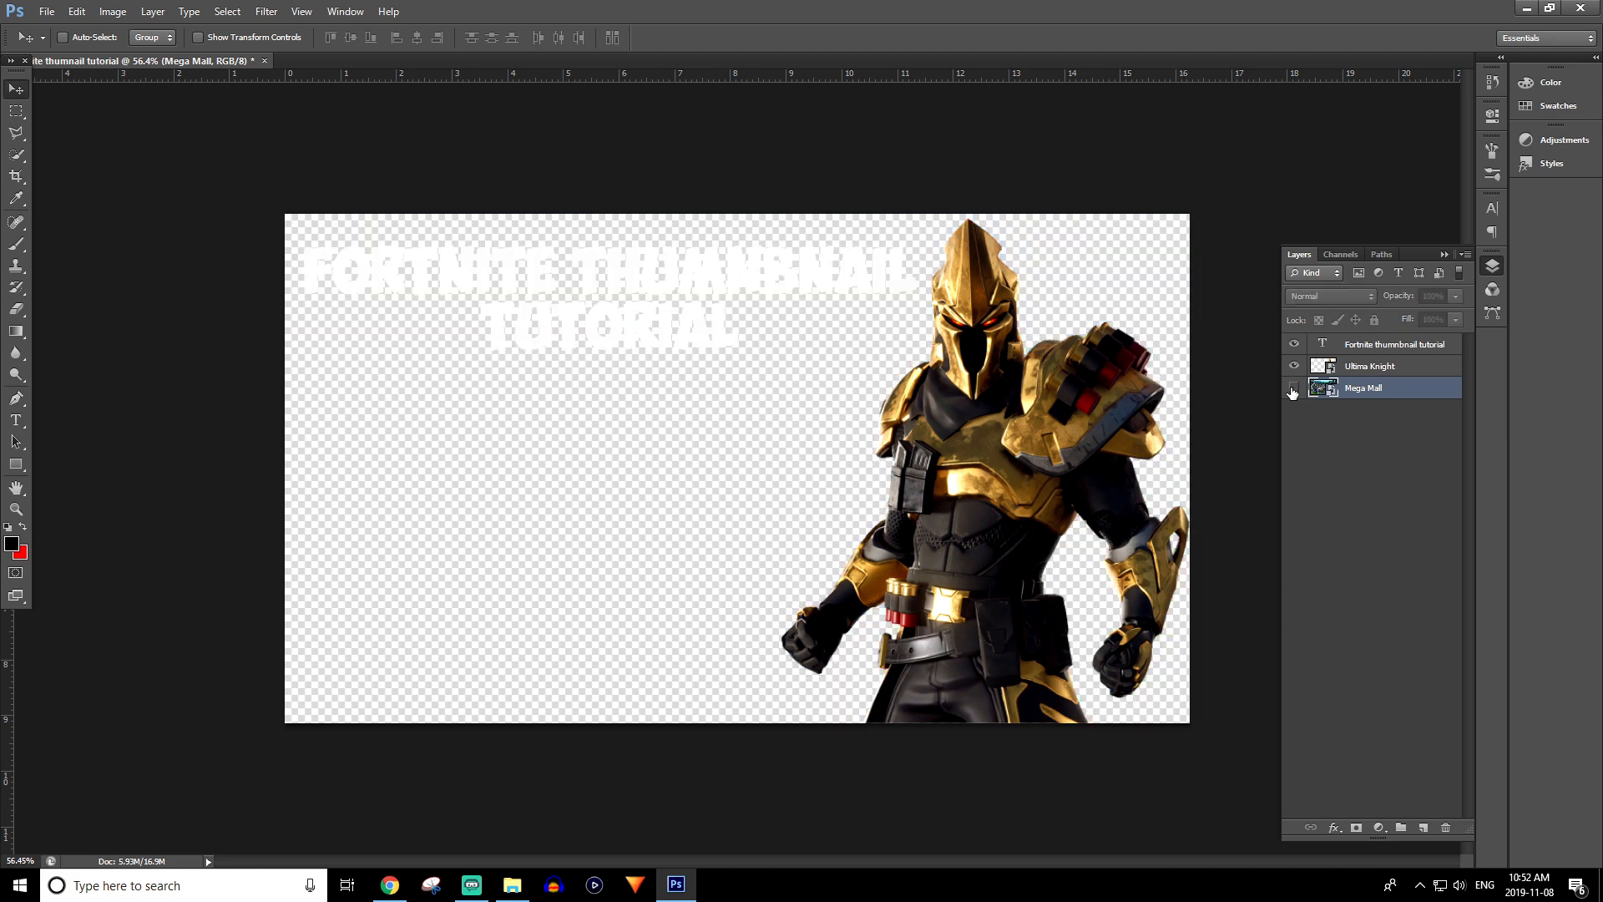
left_click(1294, 389)
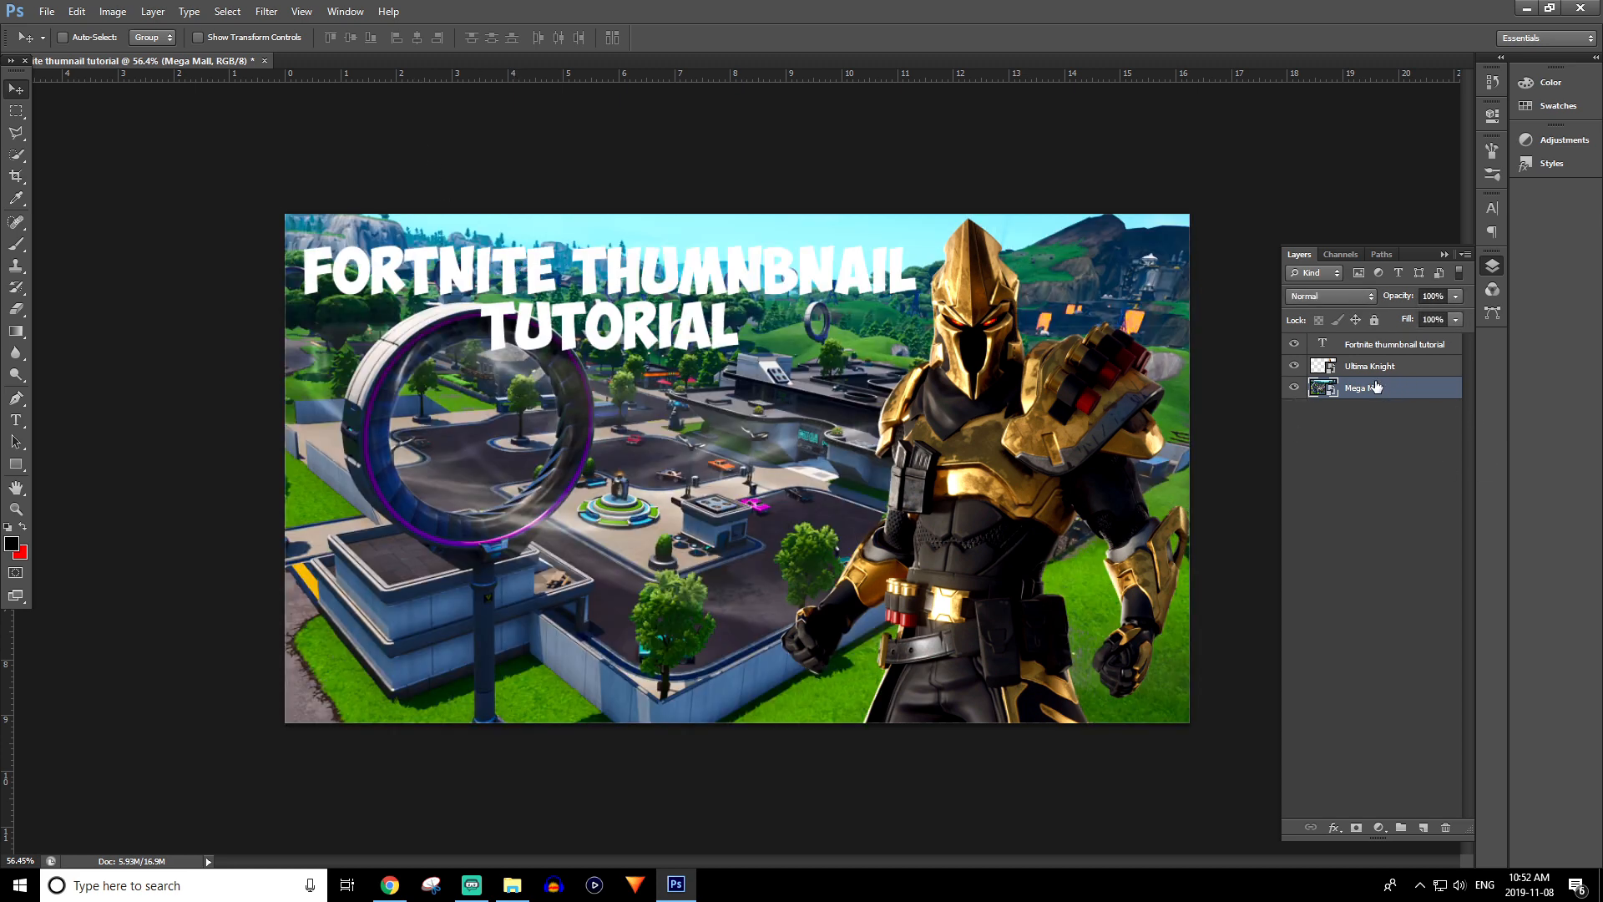
- Apply a Gaussian Blur with a 9.8 pixel radius to the Mega Mall background layer
left_click(266, 10)
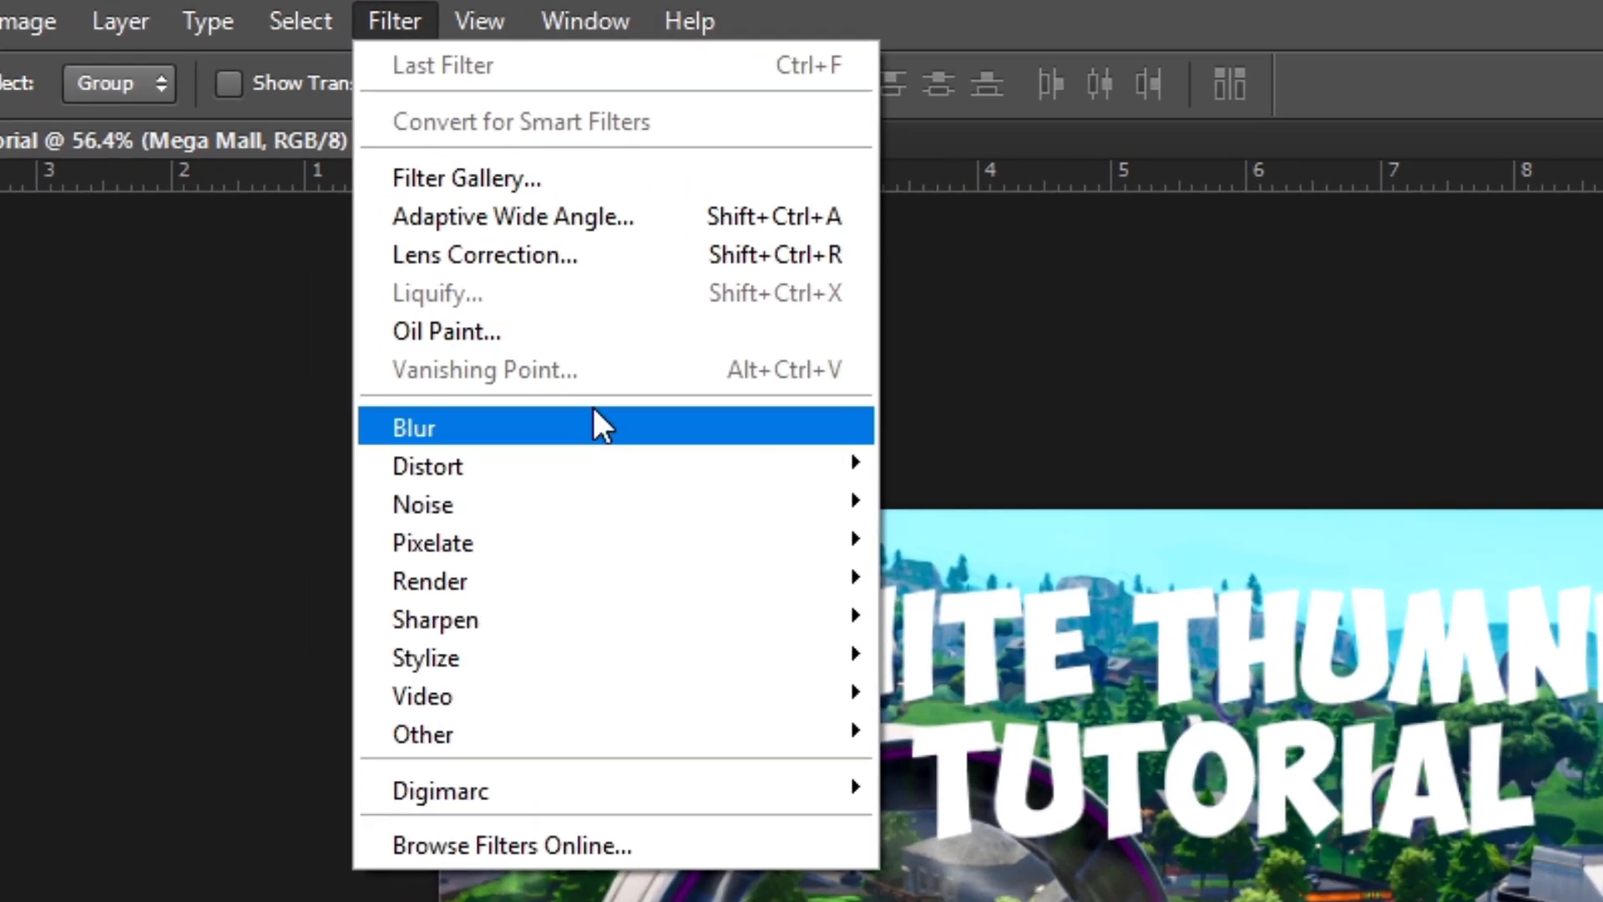
mouse_move(366, 194)
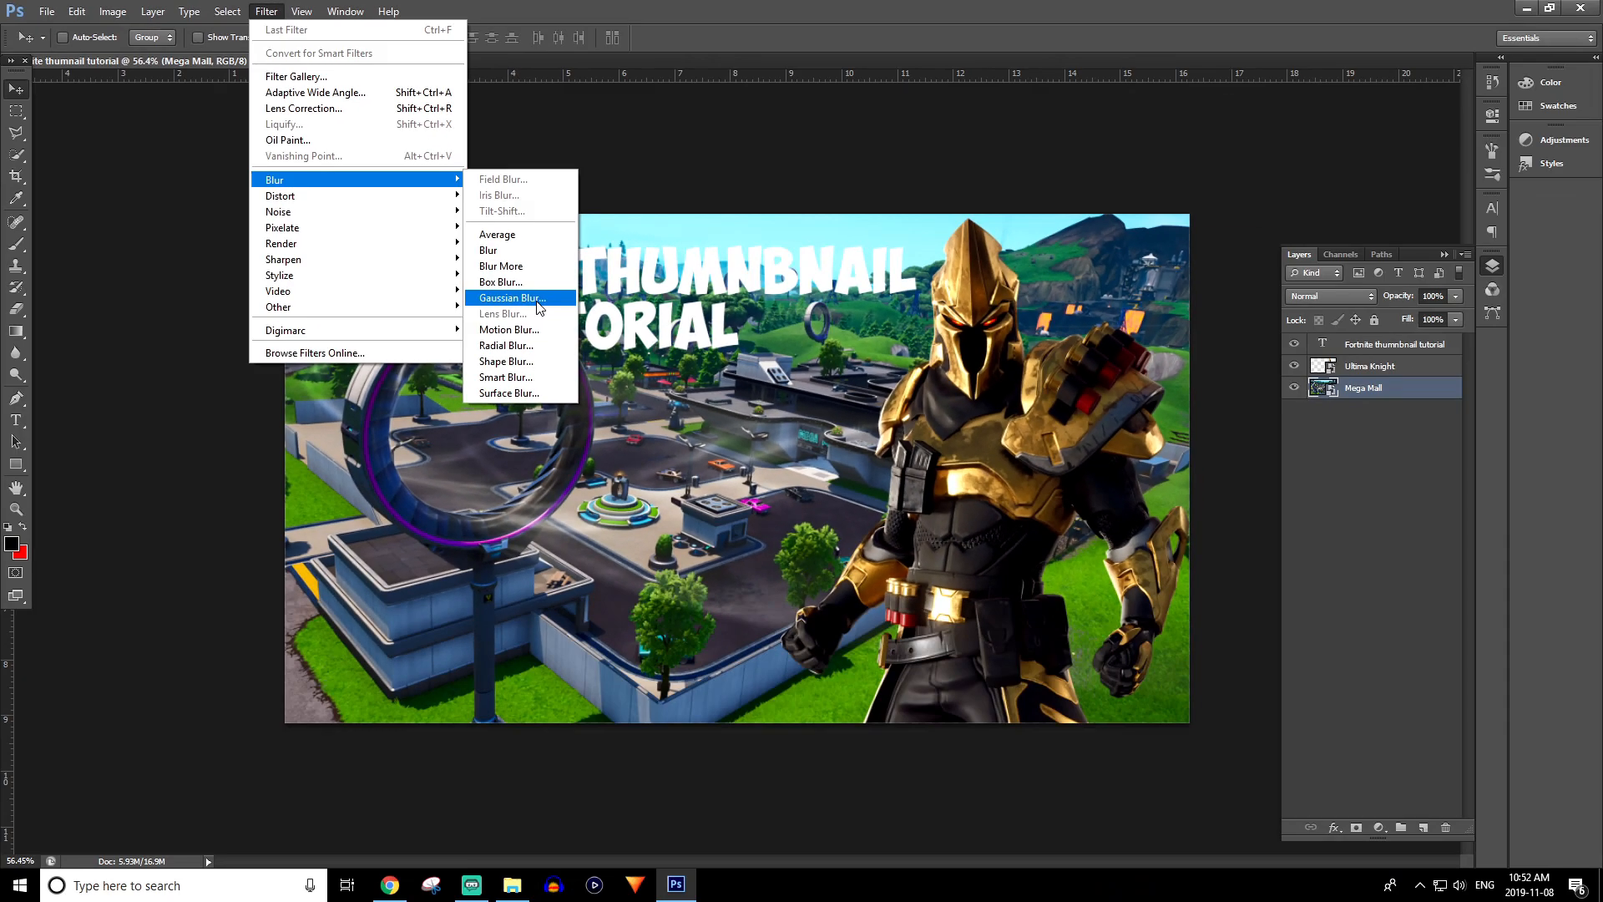
left_click(539, 299)
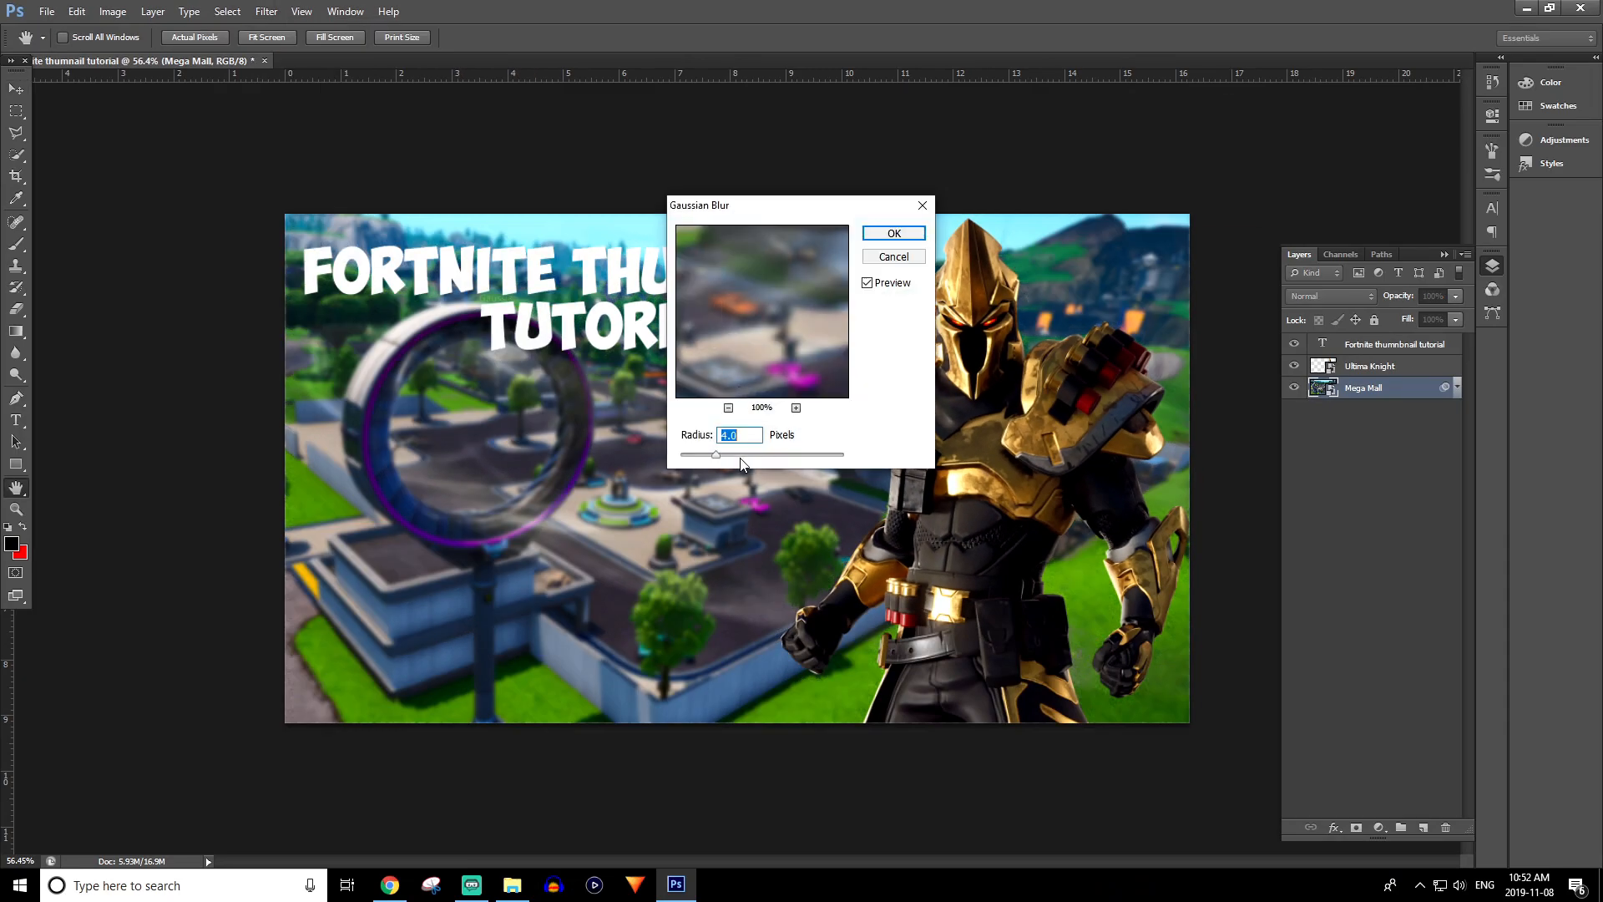
left_click_drag(716, 460, 749, 459)
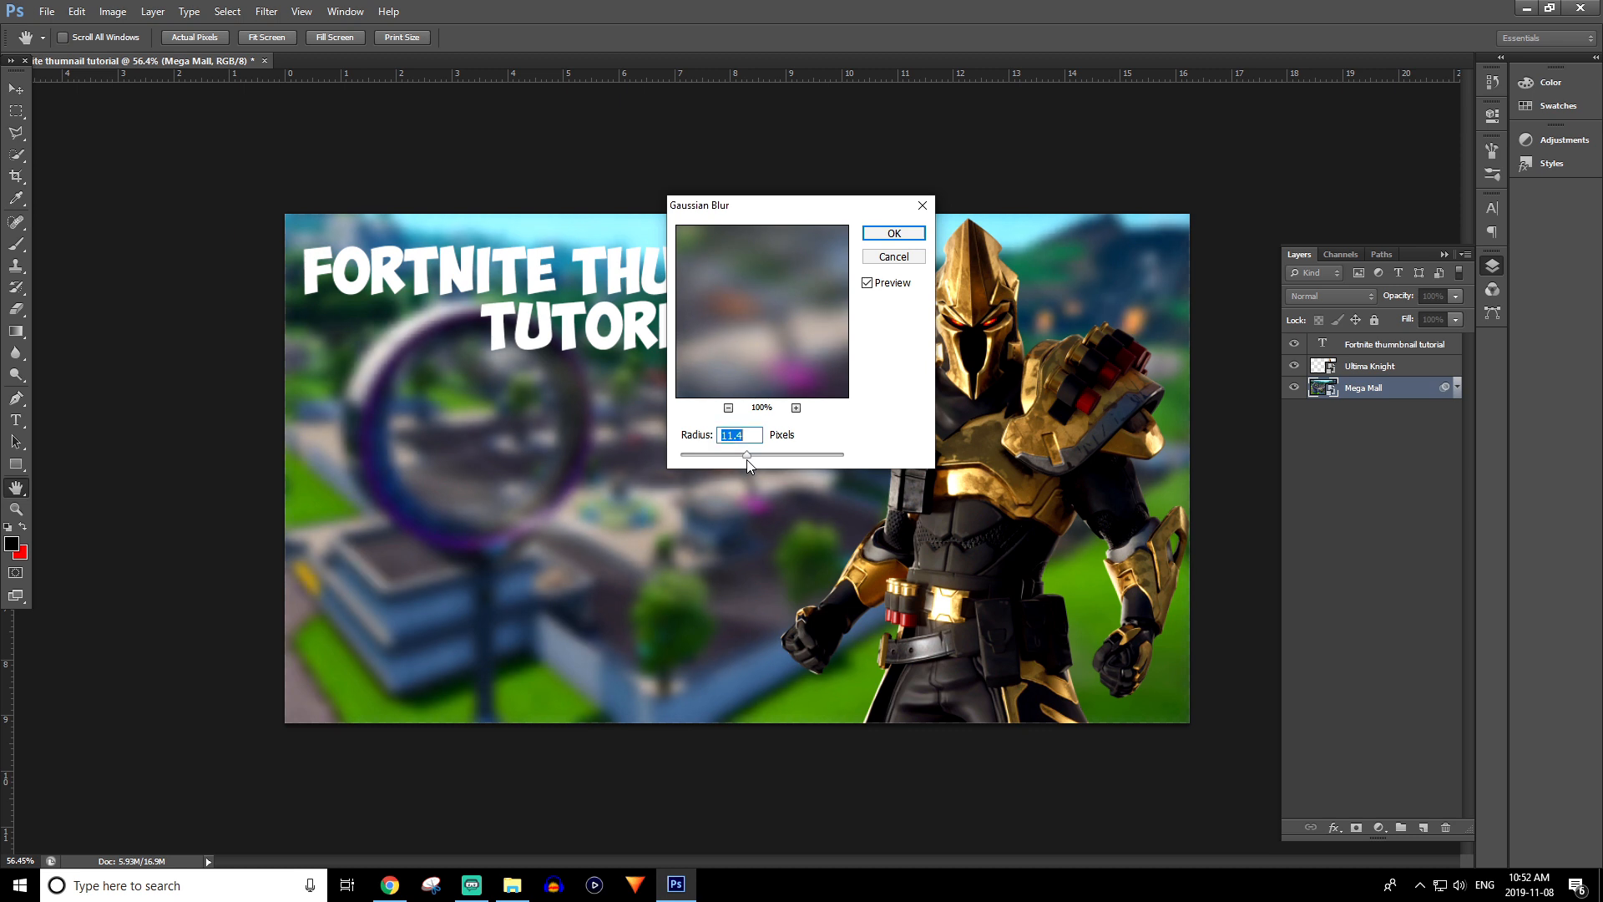
left_click_drag(748, 464, 747, 461)
left_click(907, 234)
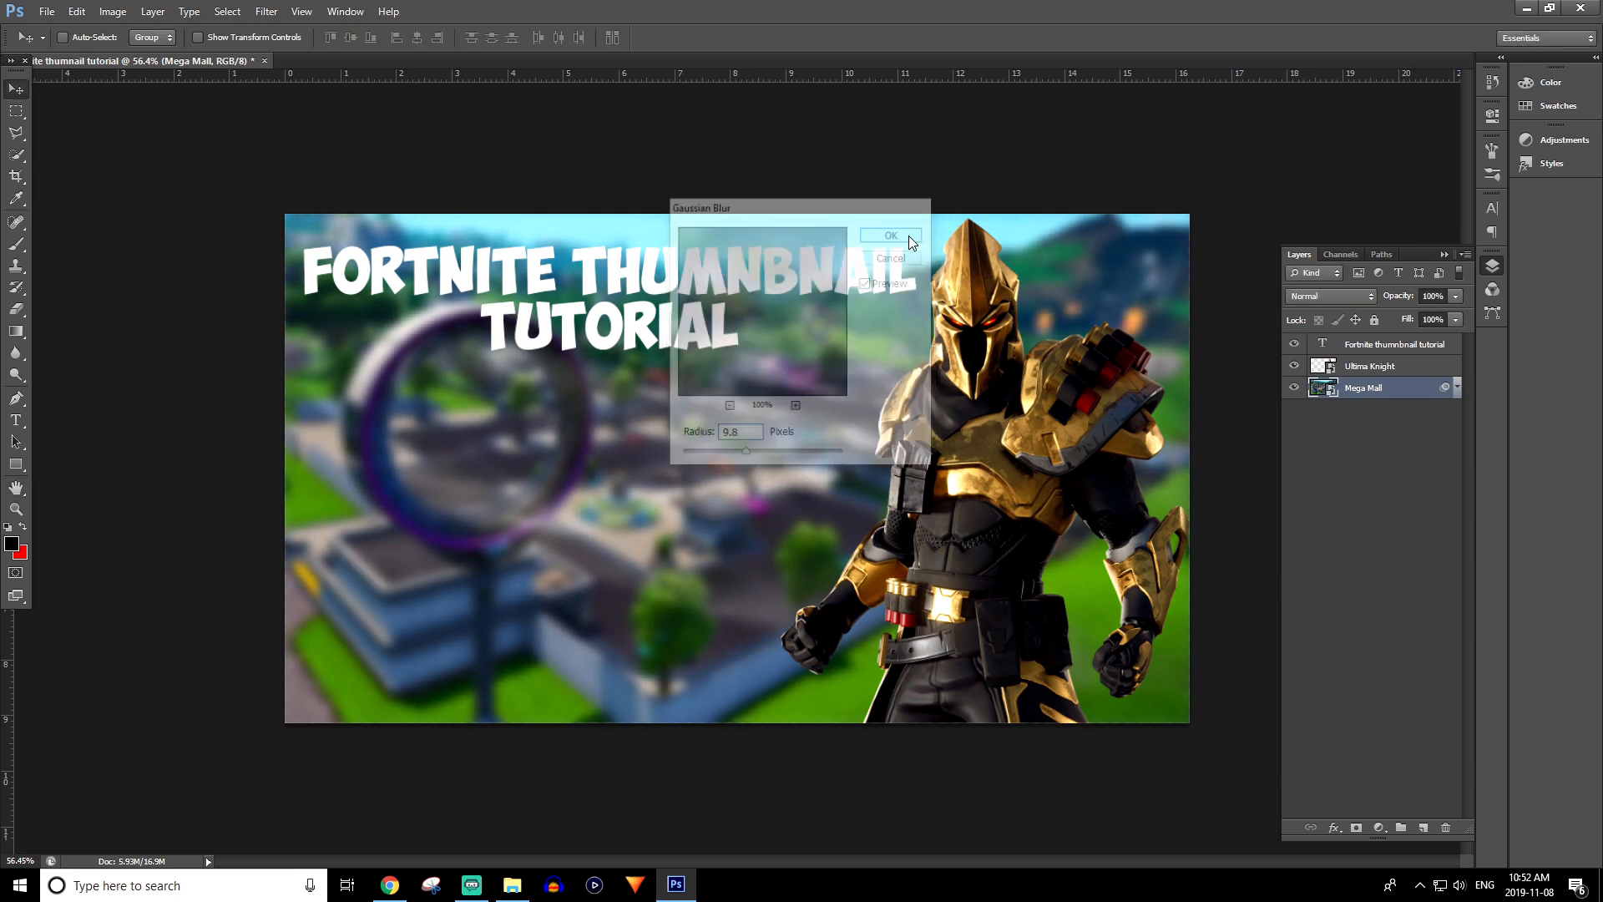
- Edit the Mega Mall layer's Gaussian Blur smart filter and set its radius to 14.1 pixels
left_click(16, 508)
mouse_move(348, 544)
left_mouse_down()
mouse_move(239, 555)
mouse_move(325, 554)
left_mouse_up()
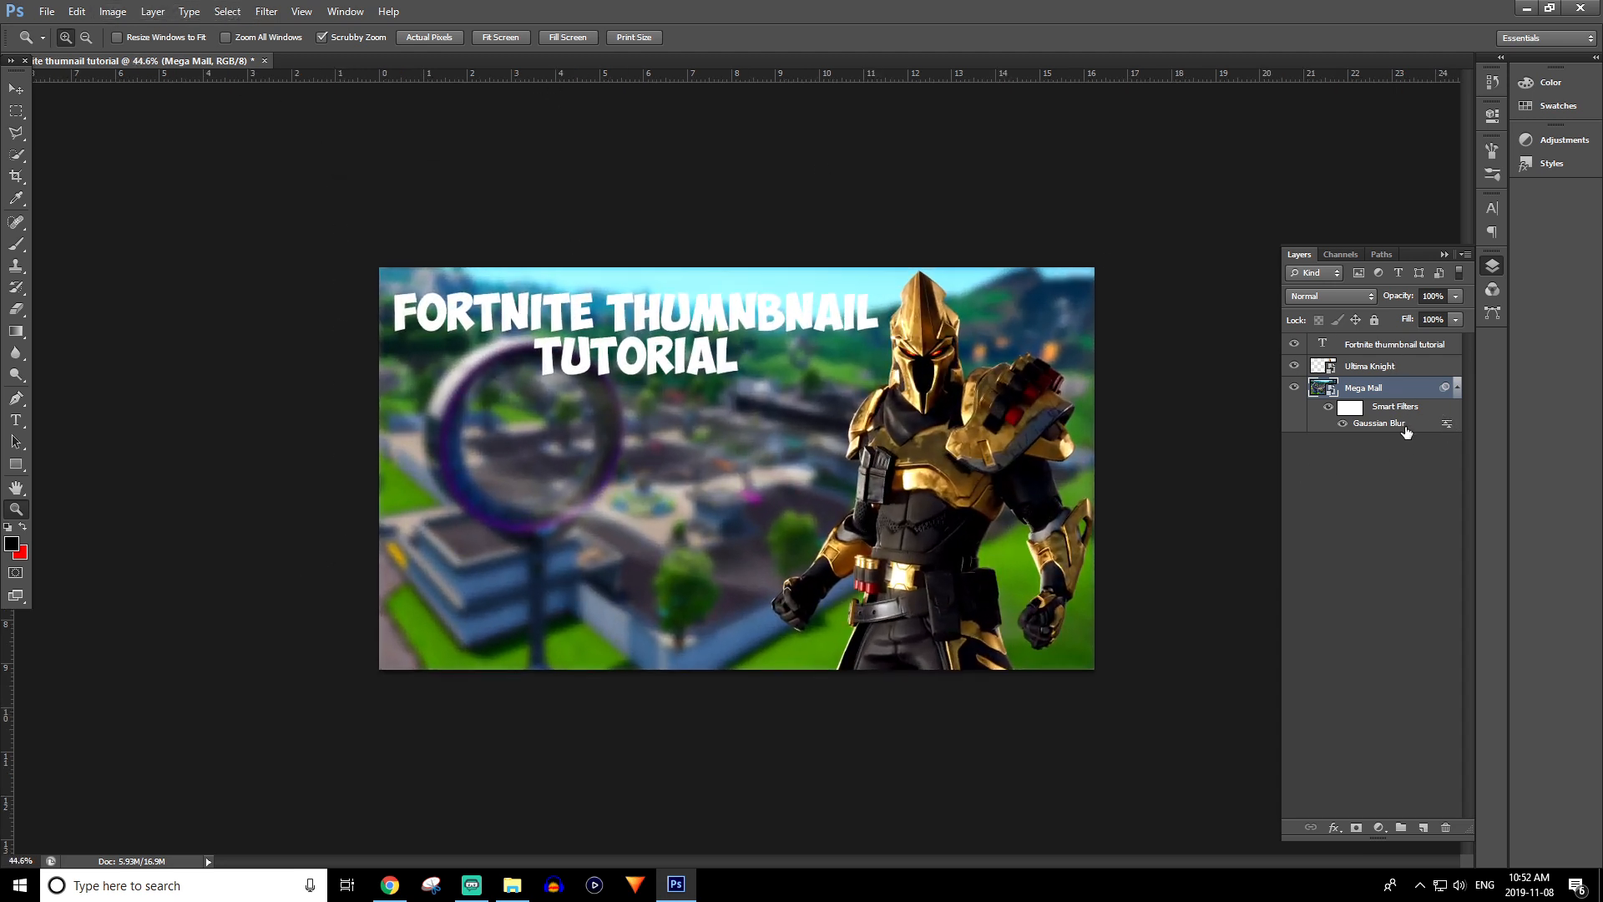
double_click(1380, 423)
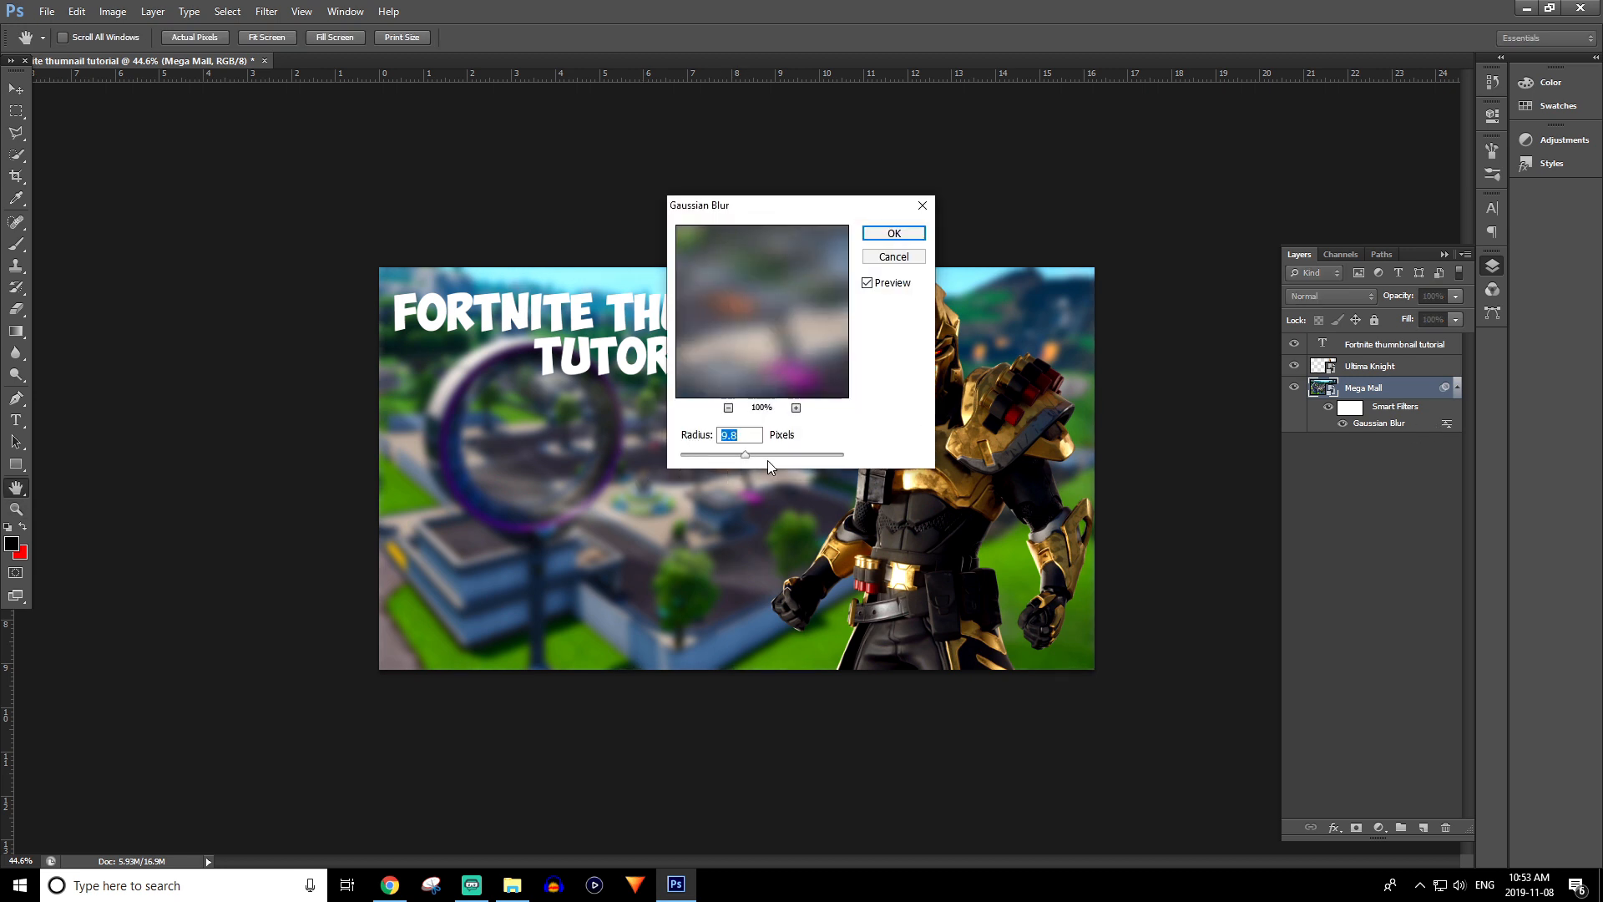
left_click_drag(749, 453, 751, 456)
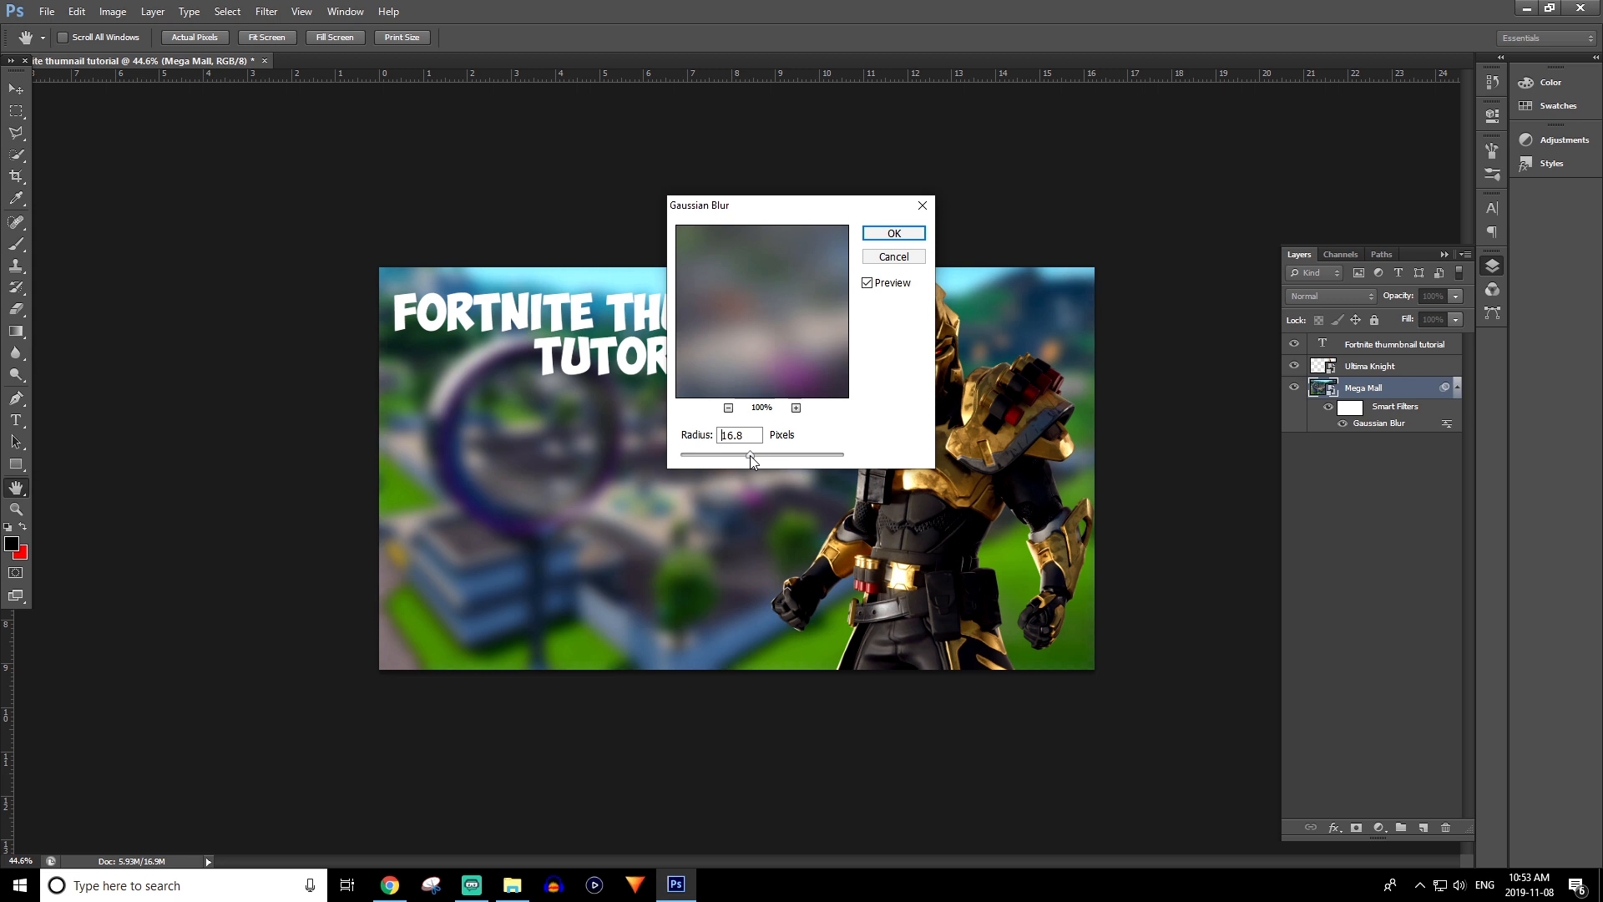
left_click_drag(748, 454, 749, 454)
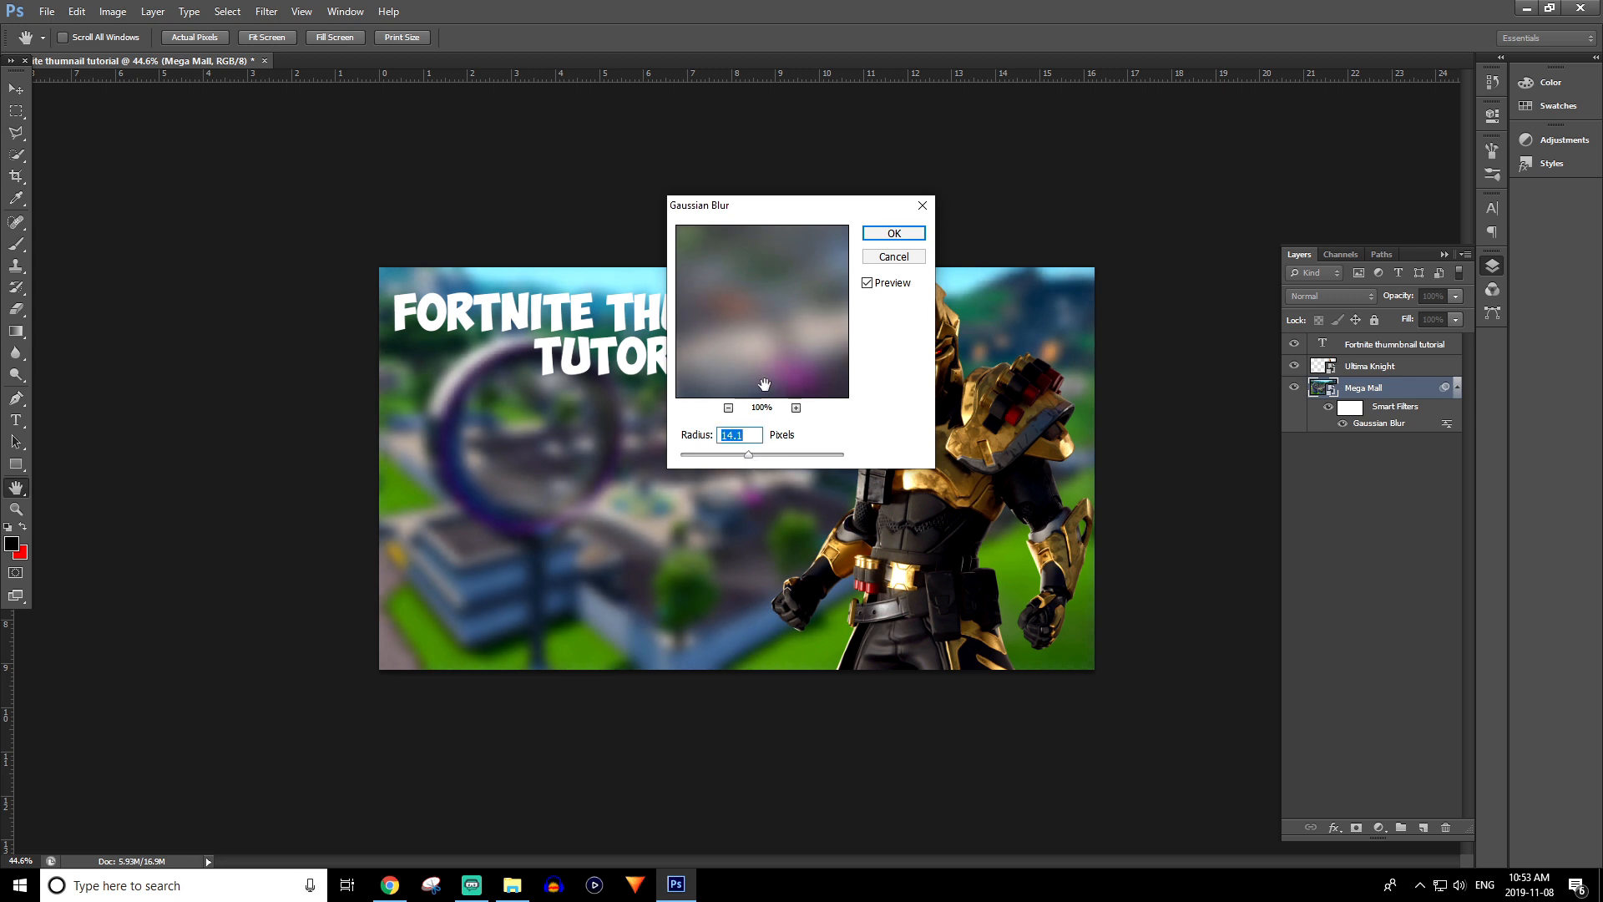
left_click(892, 241)
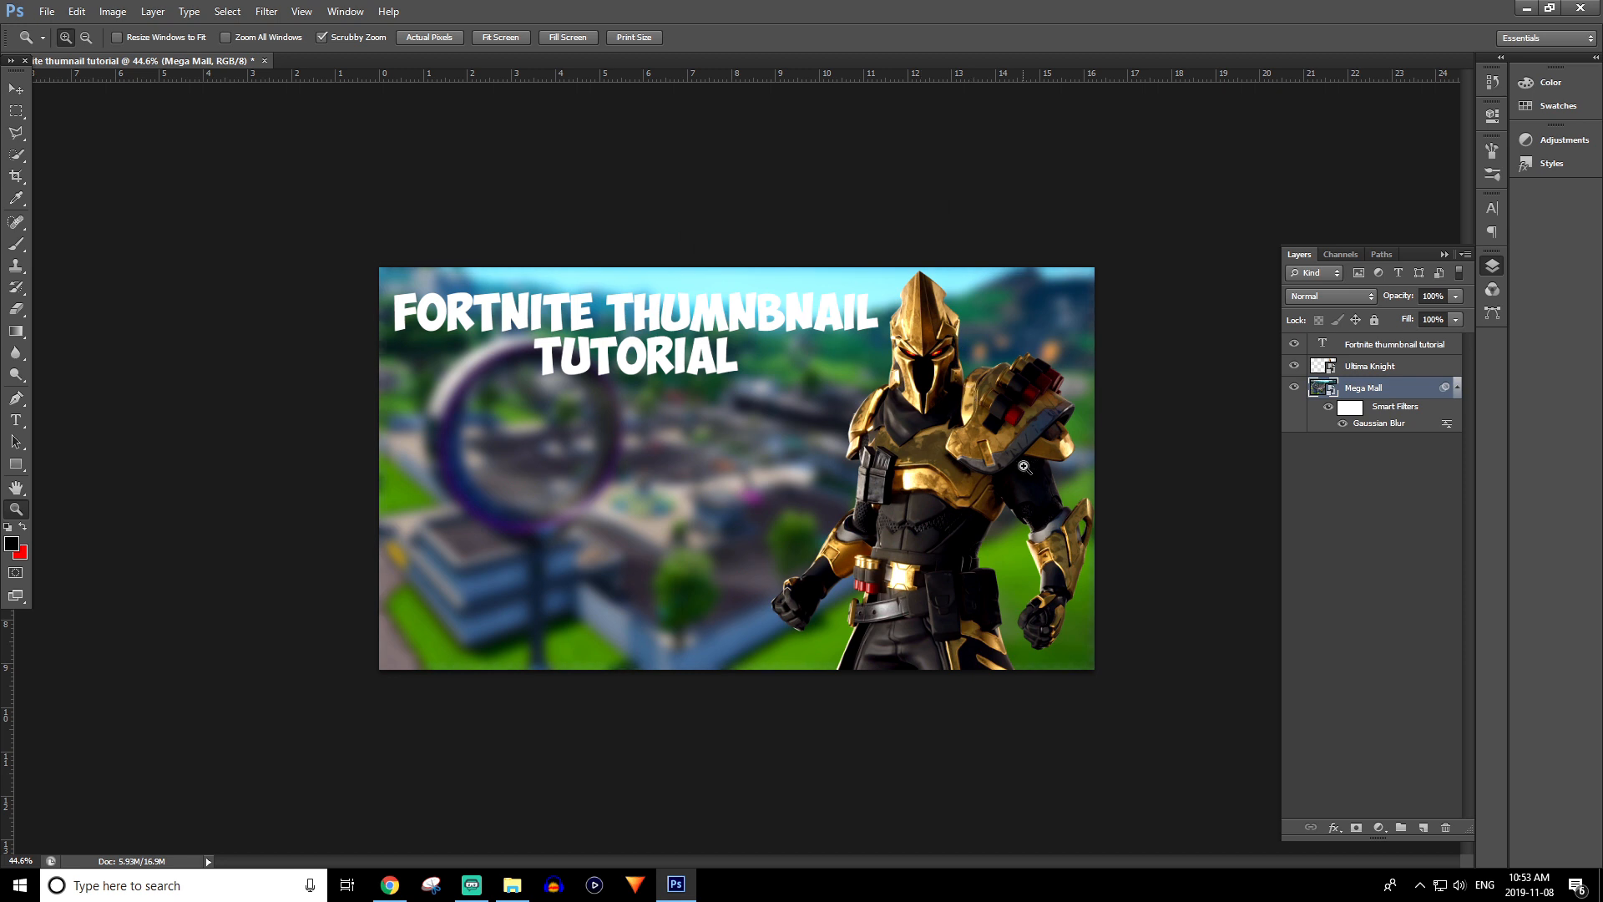
mouse_move(228, 590)
left_mouse_down()
mouse_move(81, 609)
mouse_move(227, 594)
left_mouse_up()
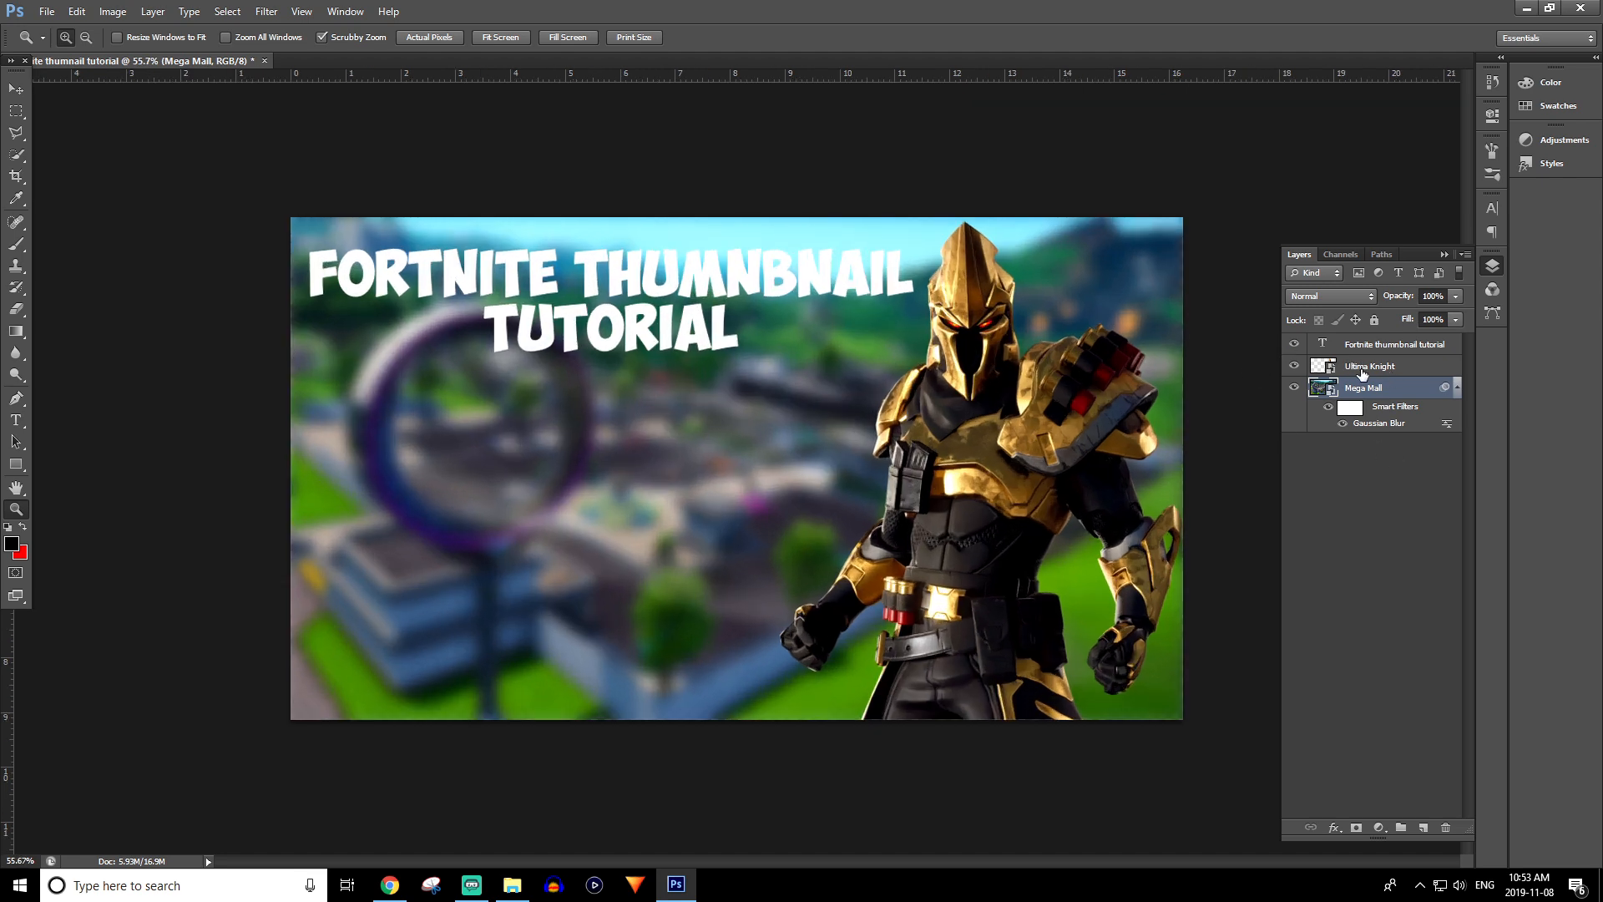
left_click(1376, 372)
left_click(16, 90)
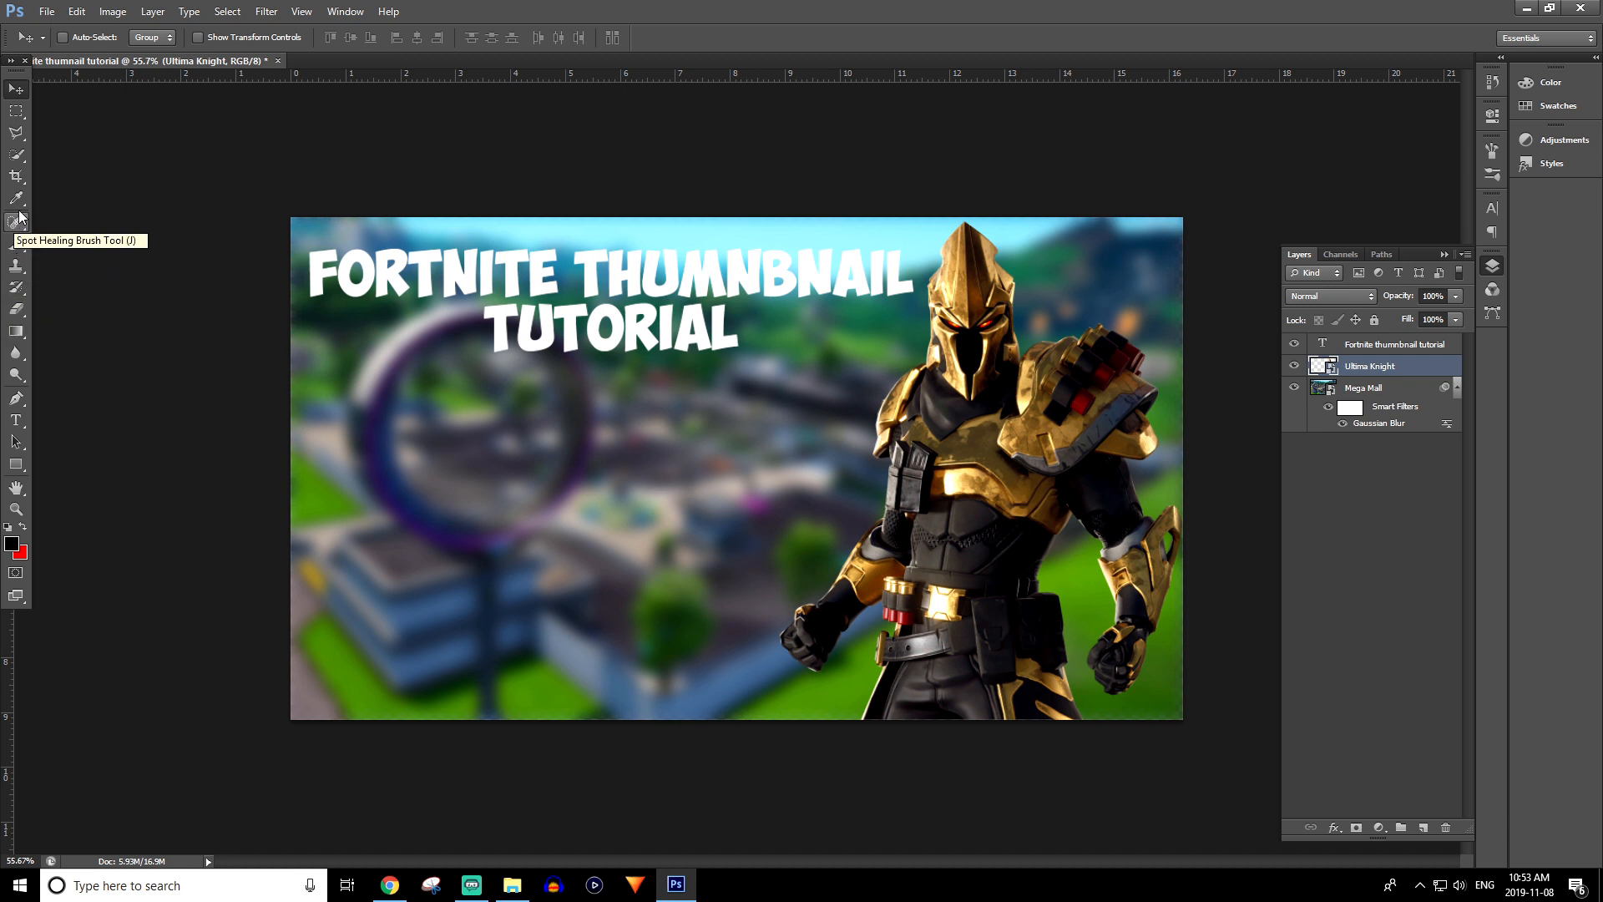
left_click(18, 339)
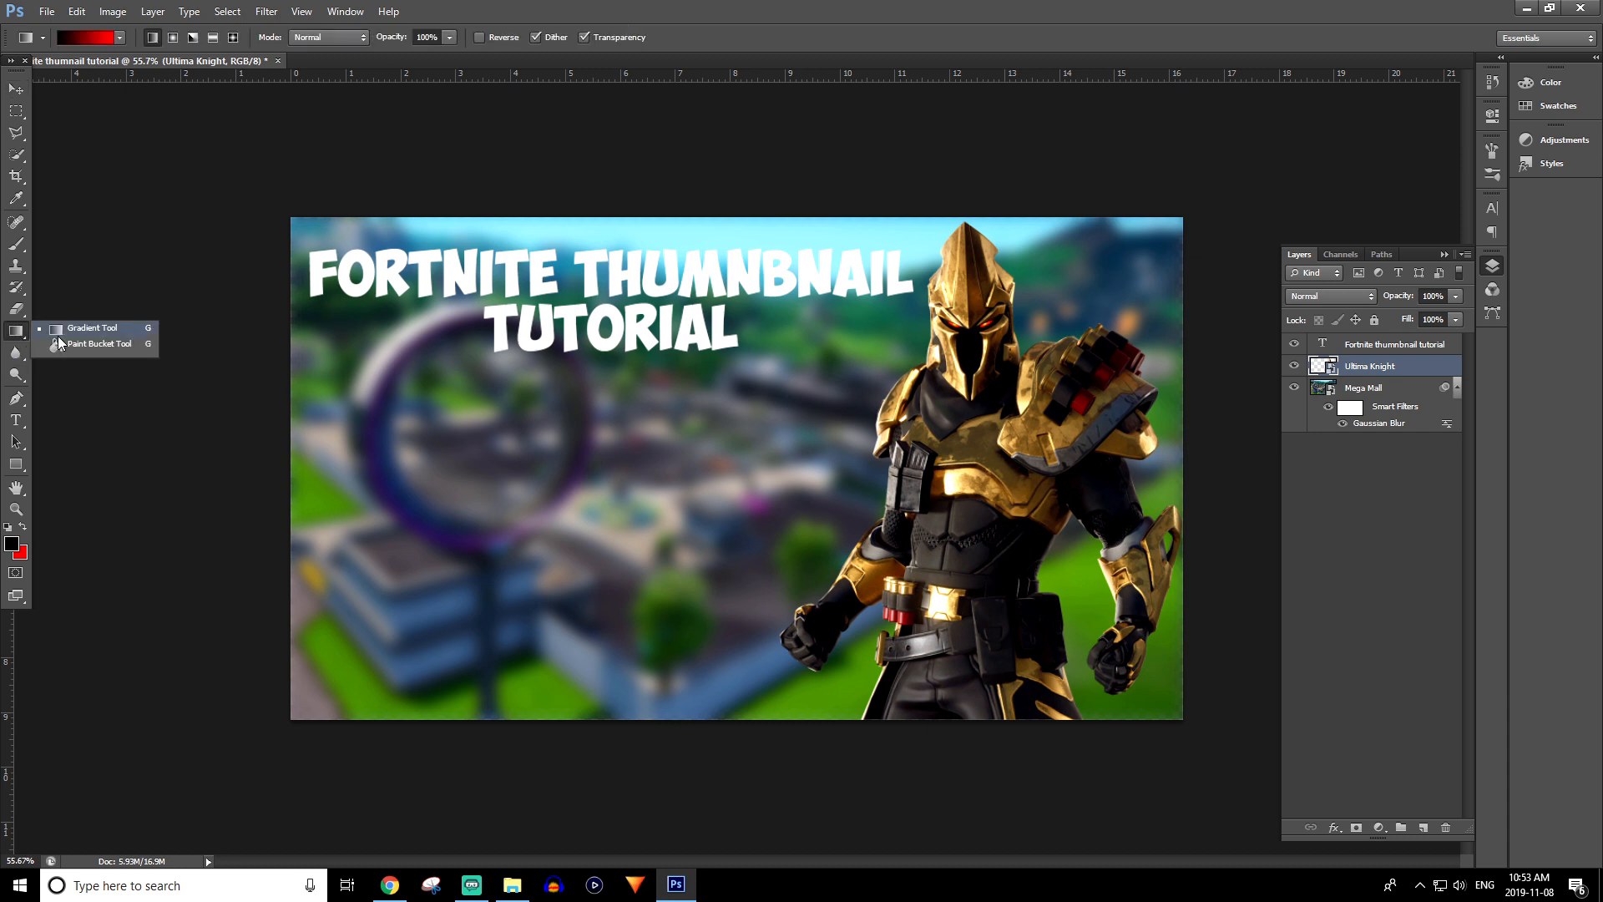
left_click(87, 349)
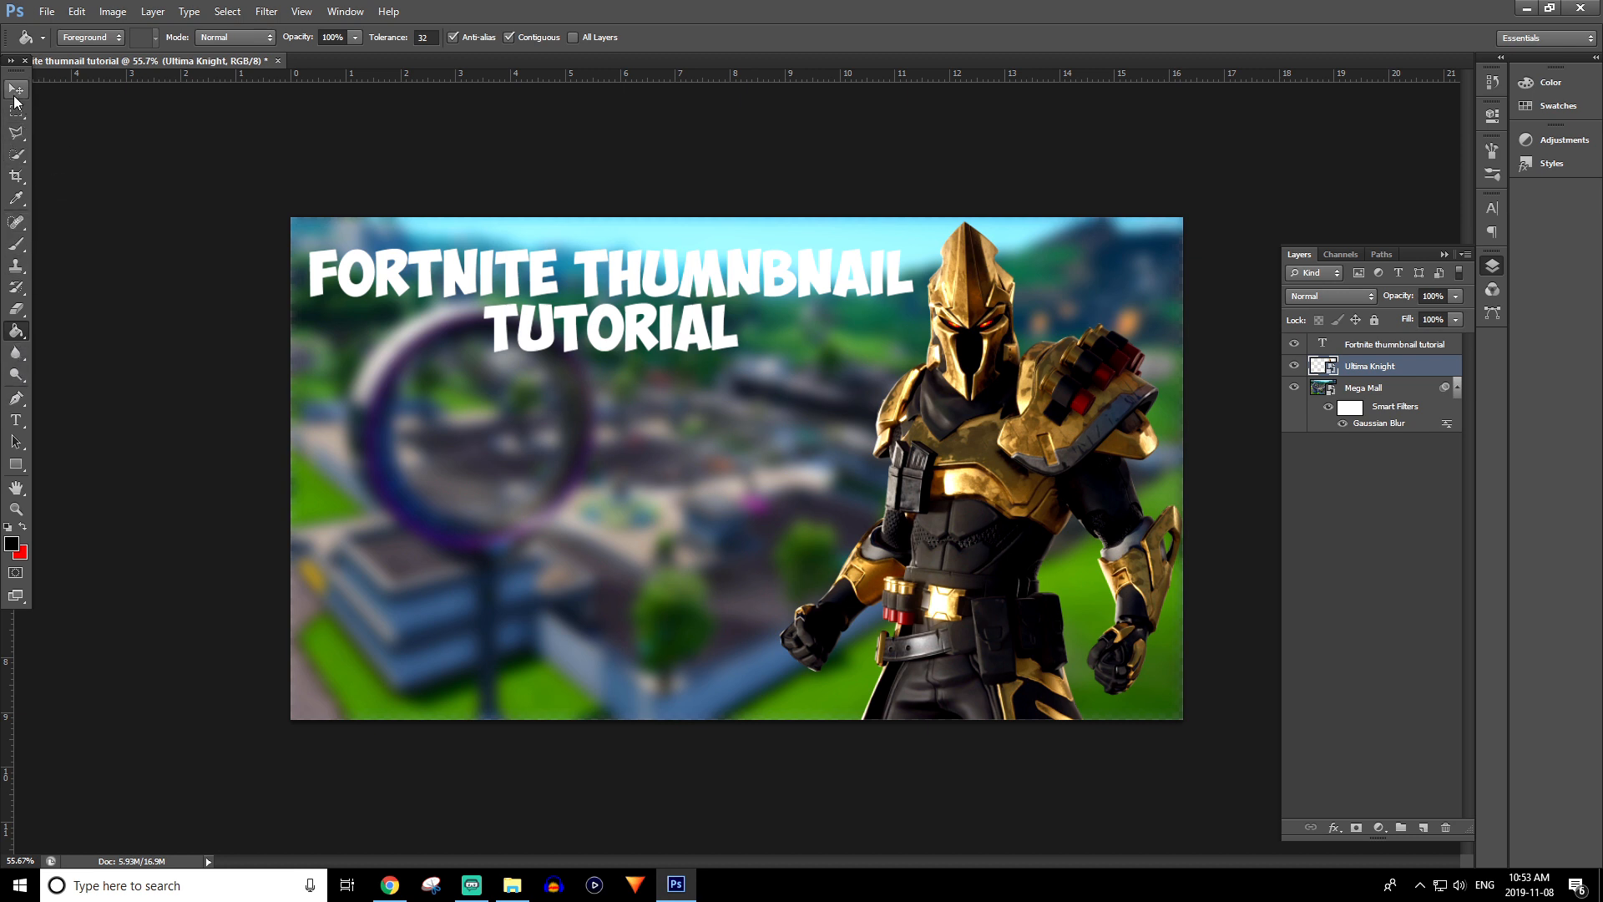
left_click(22, 154)
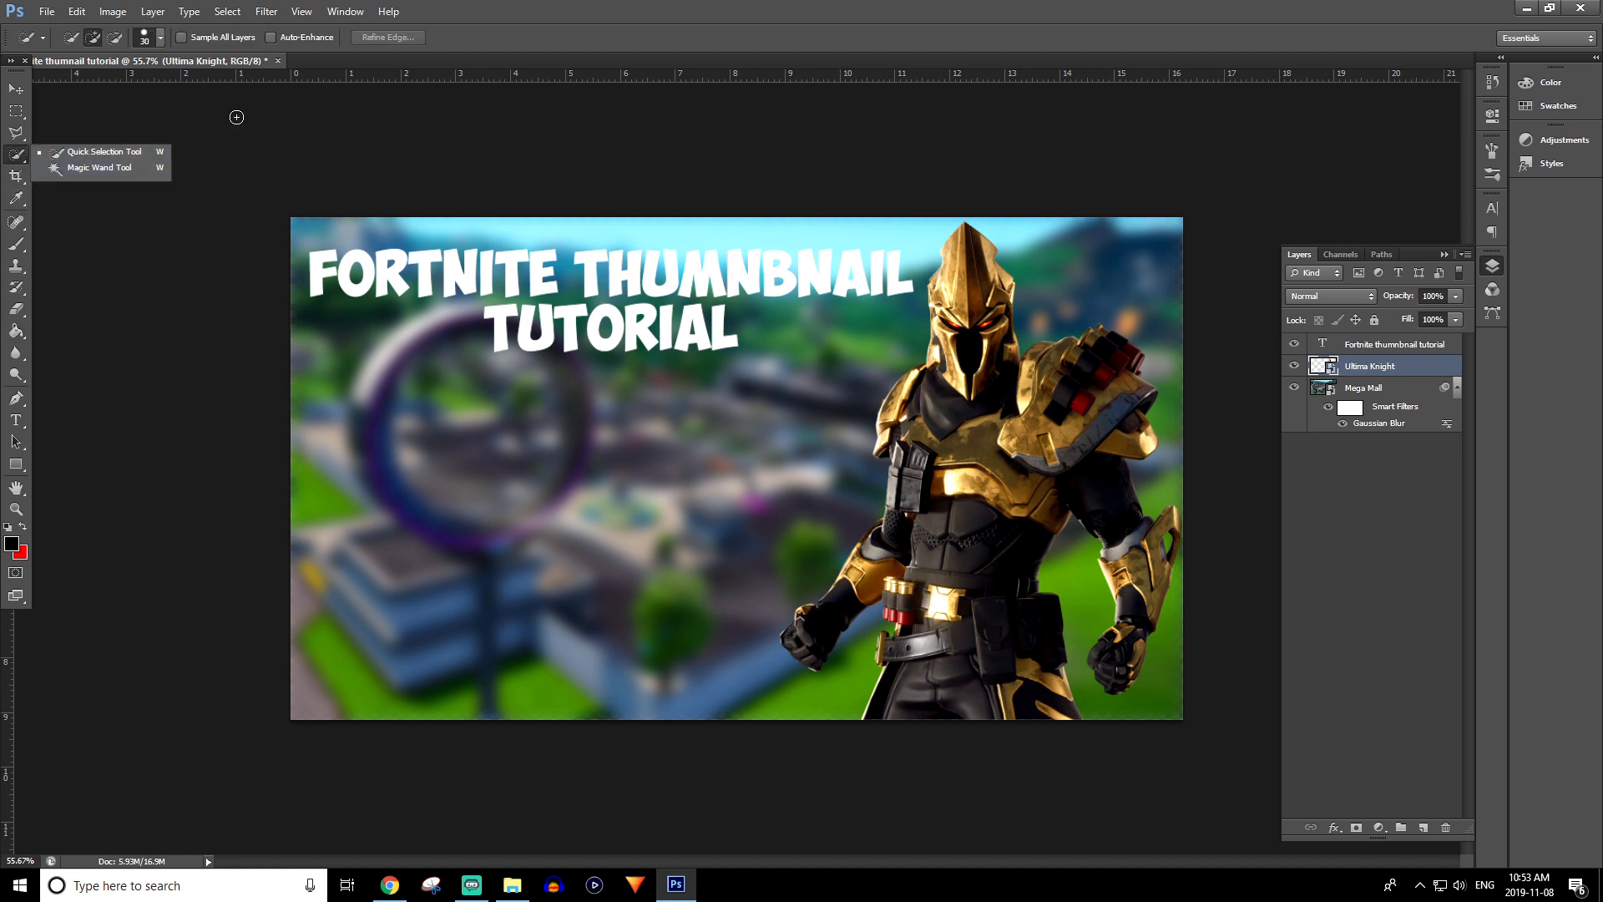
left_click(16, 89)
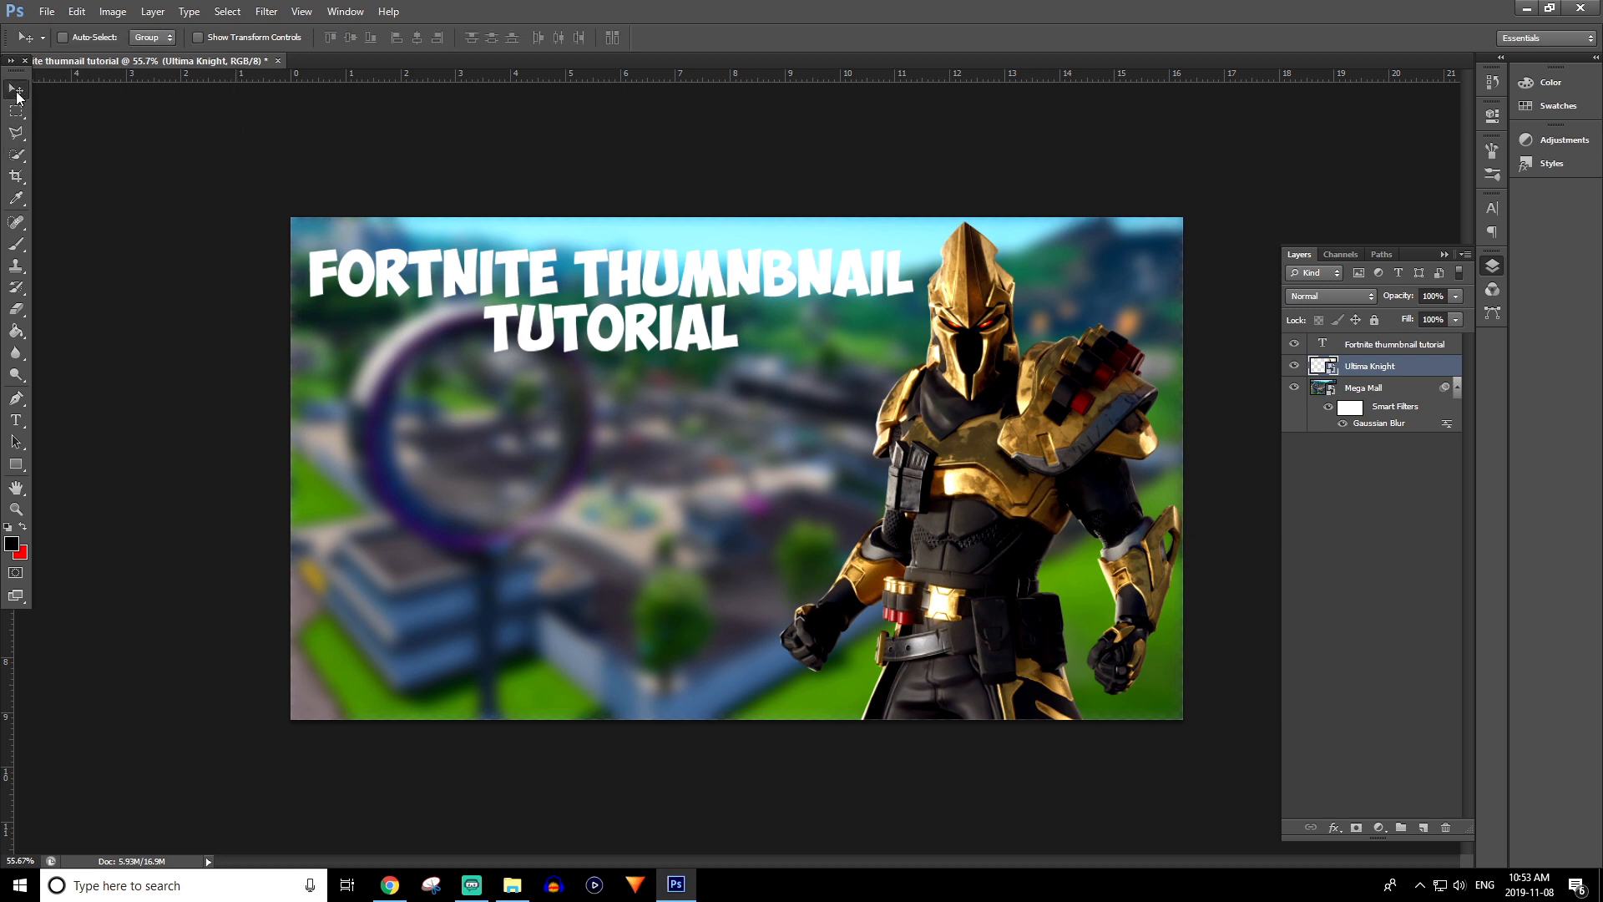
- Try to delete the Ultima Knight's fist nearest the canvas centre after selecting it with the Quick Selection tool, and clear the selection
left_click(20, 157)
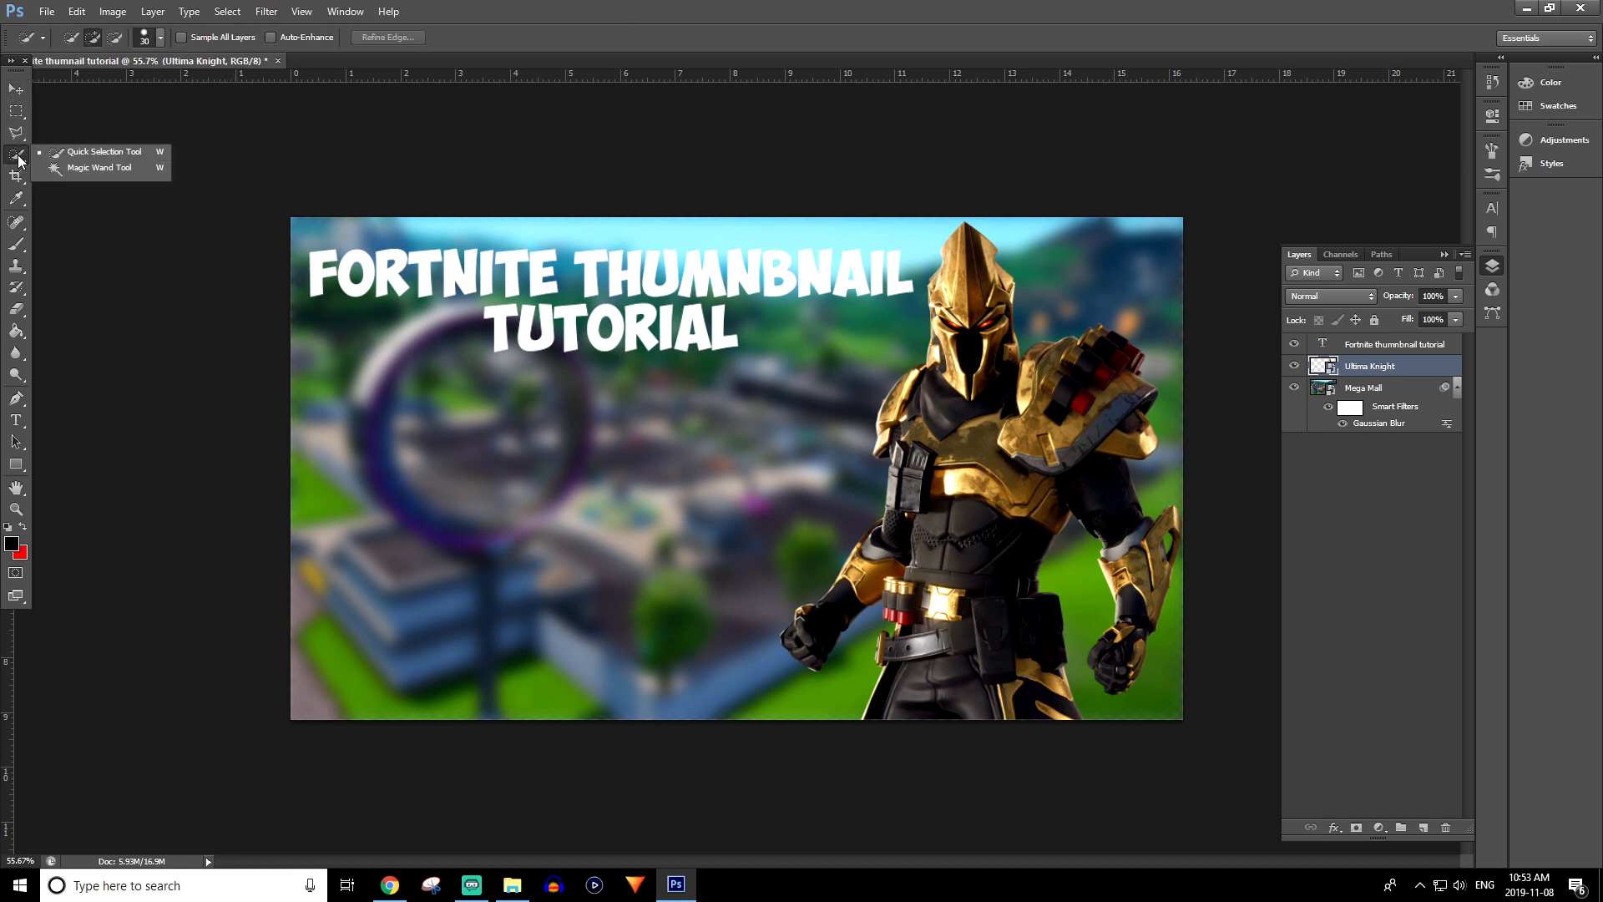
left_click(111, 156)
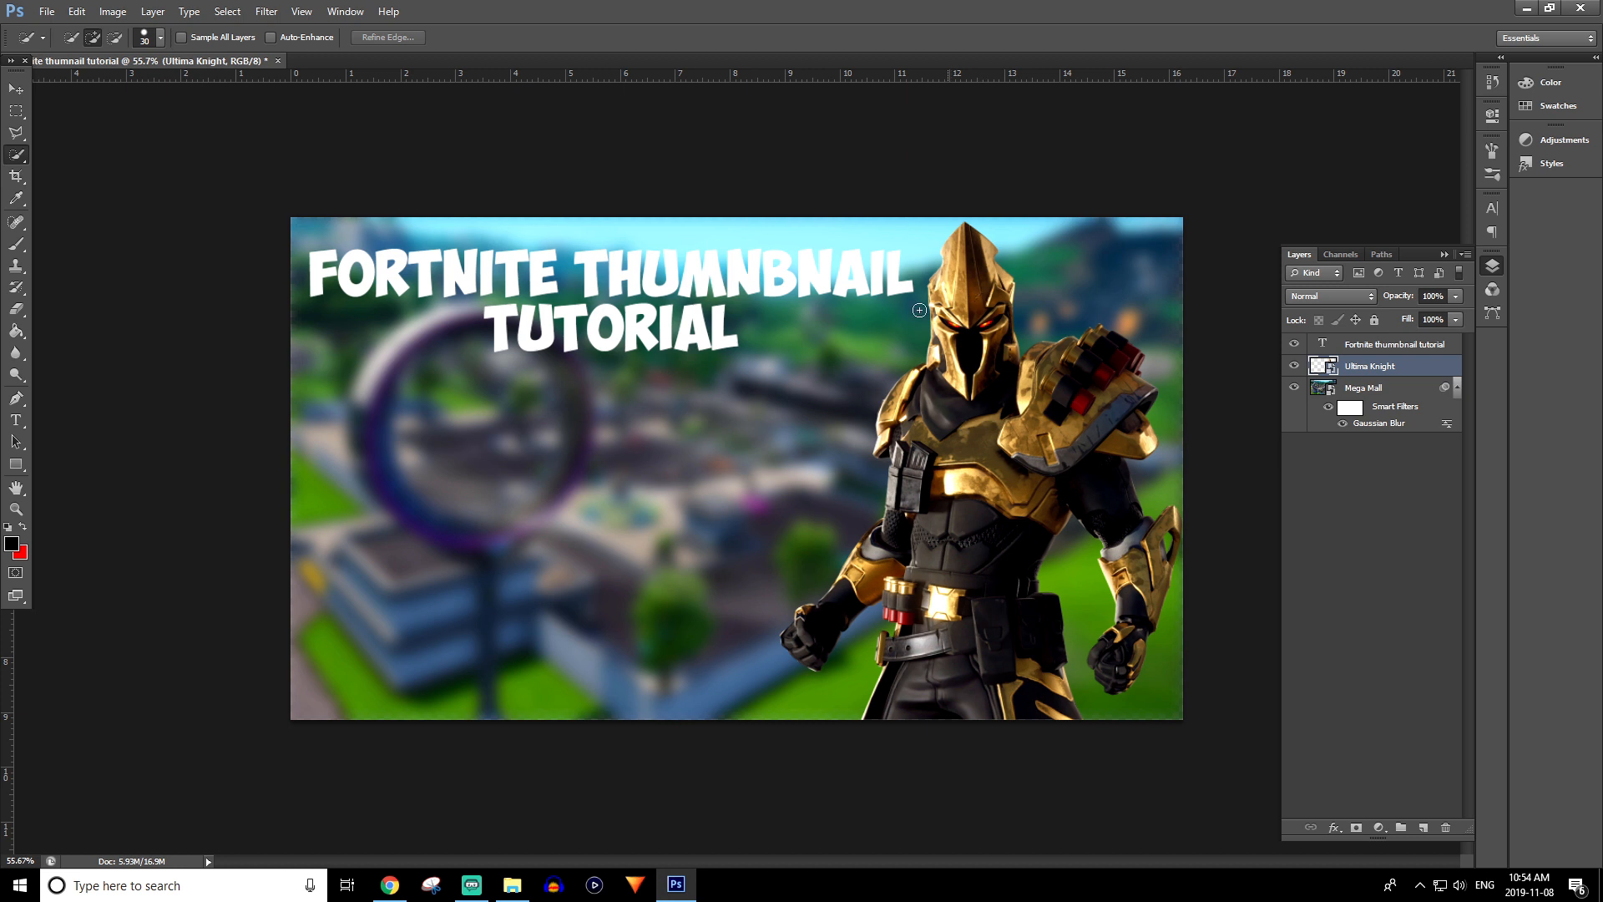
mouse_move(820, 633)
left_mouse_down()
mouse_move(811, 646)
mouse_move(846, 652)
left_mouse_up()
key("Delete")
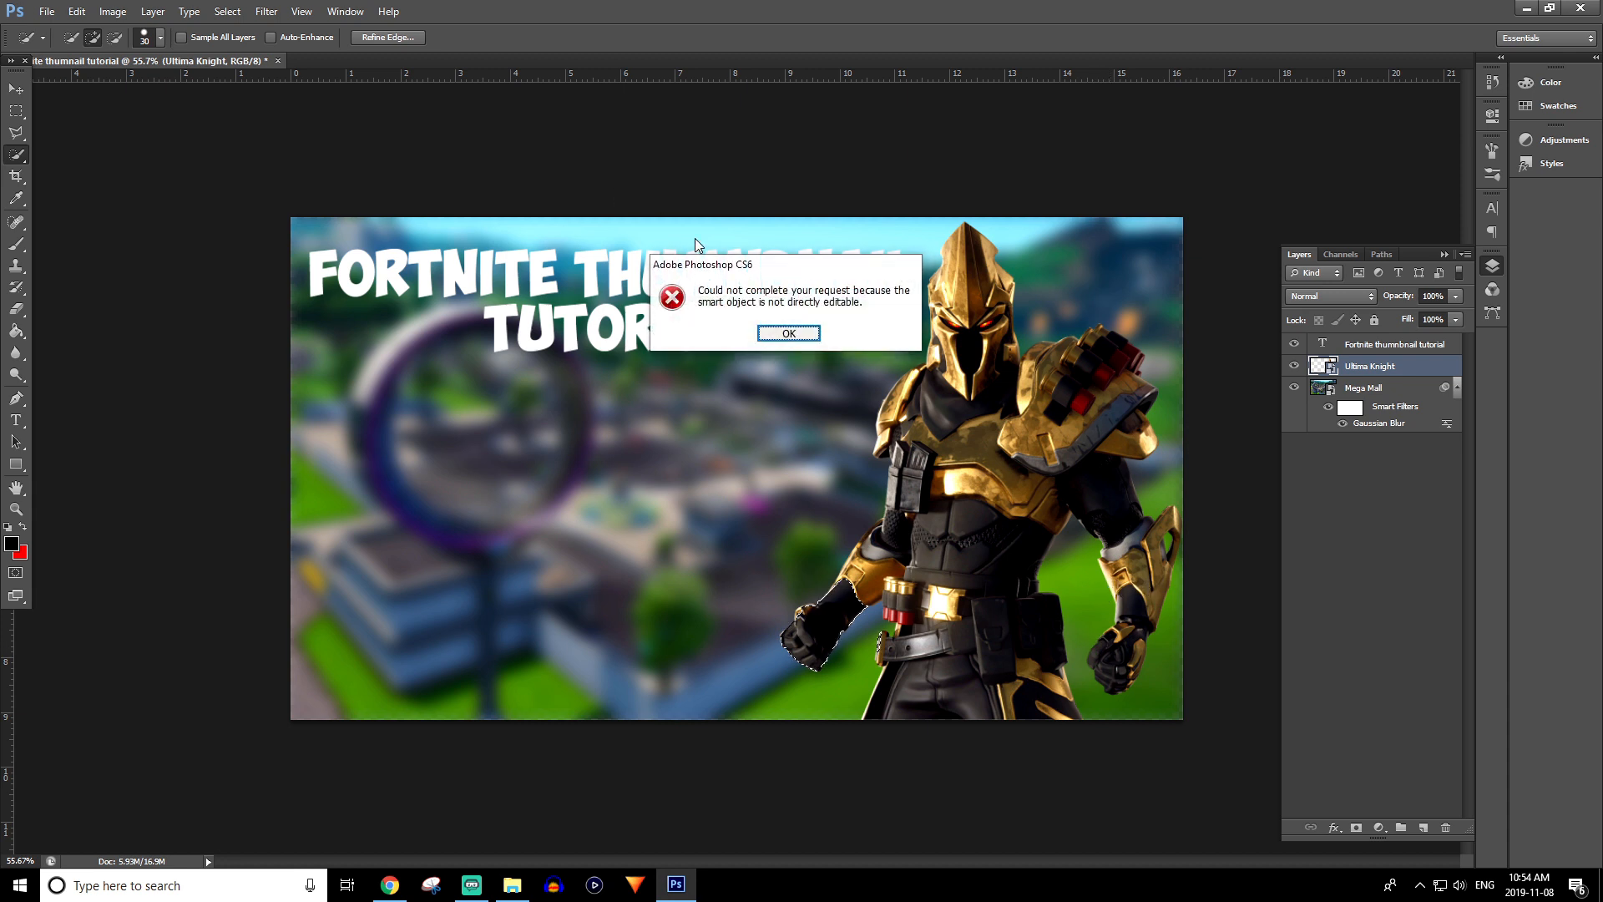
left_click(789, 334)
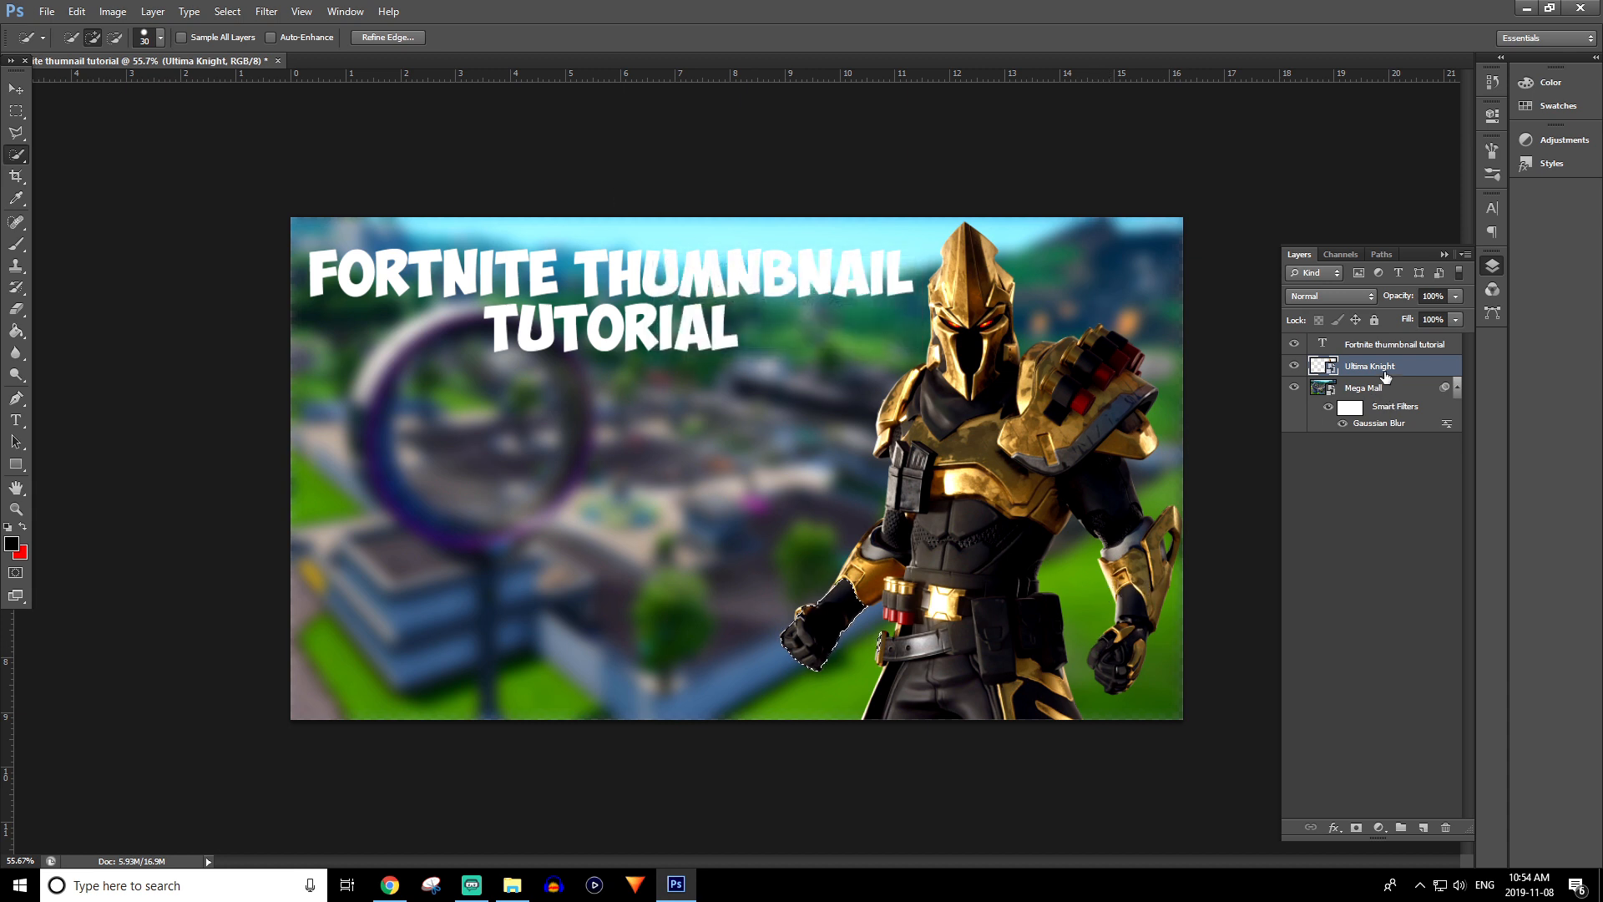
key("ctrl+d")
- Rasterize the Ultima Knight smart object layer so its pixels can be edited directly
right_click(1408, 371)
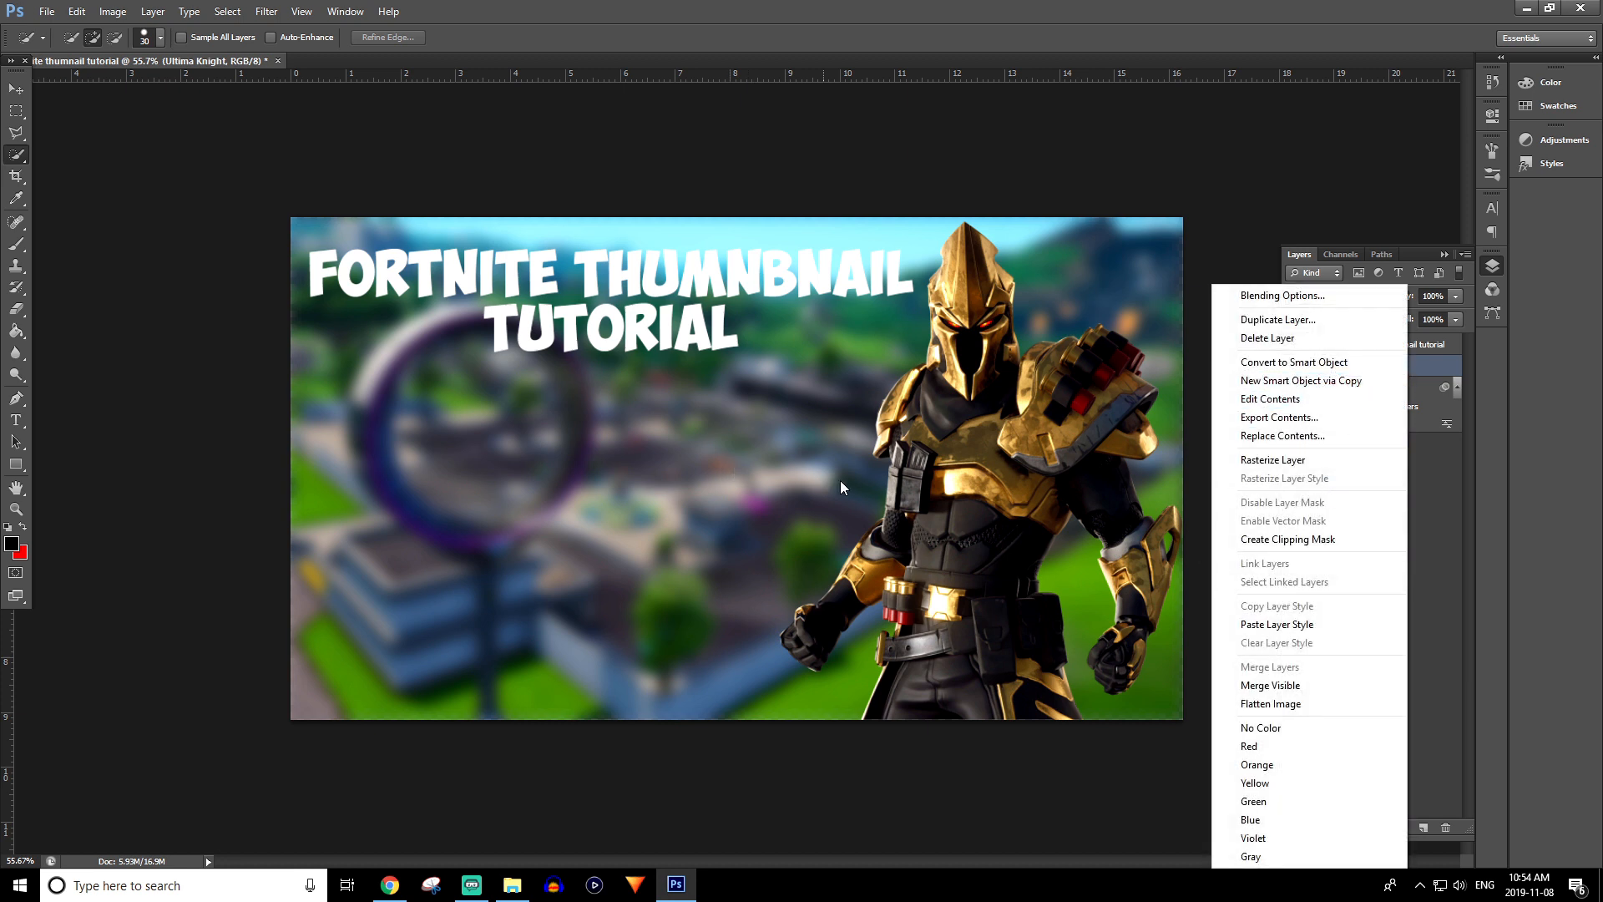
left_click(1453, 598)
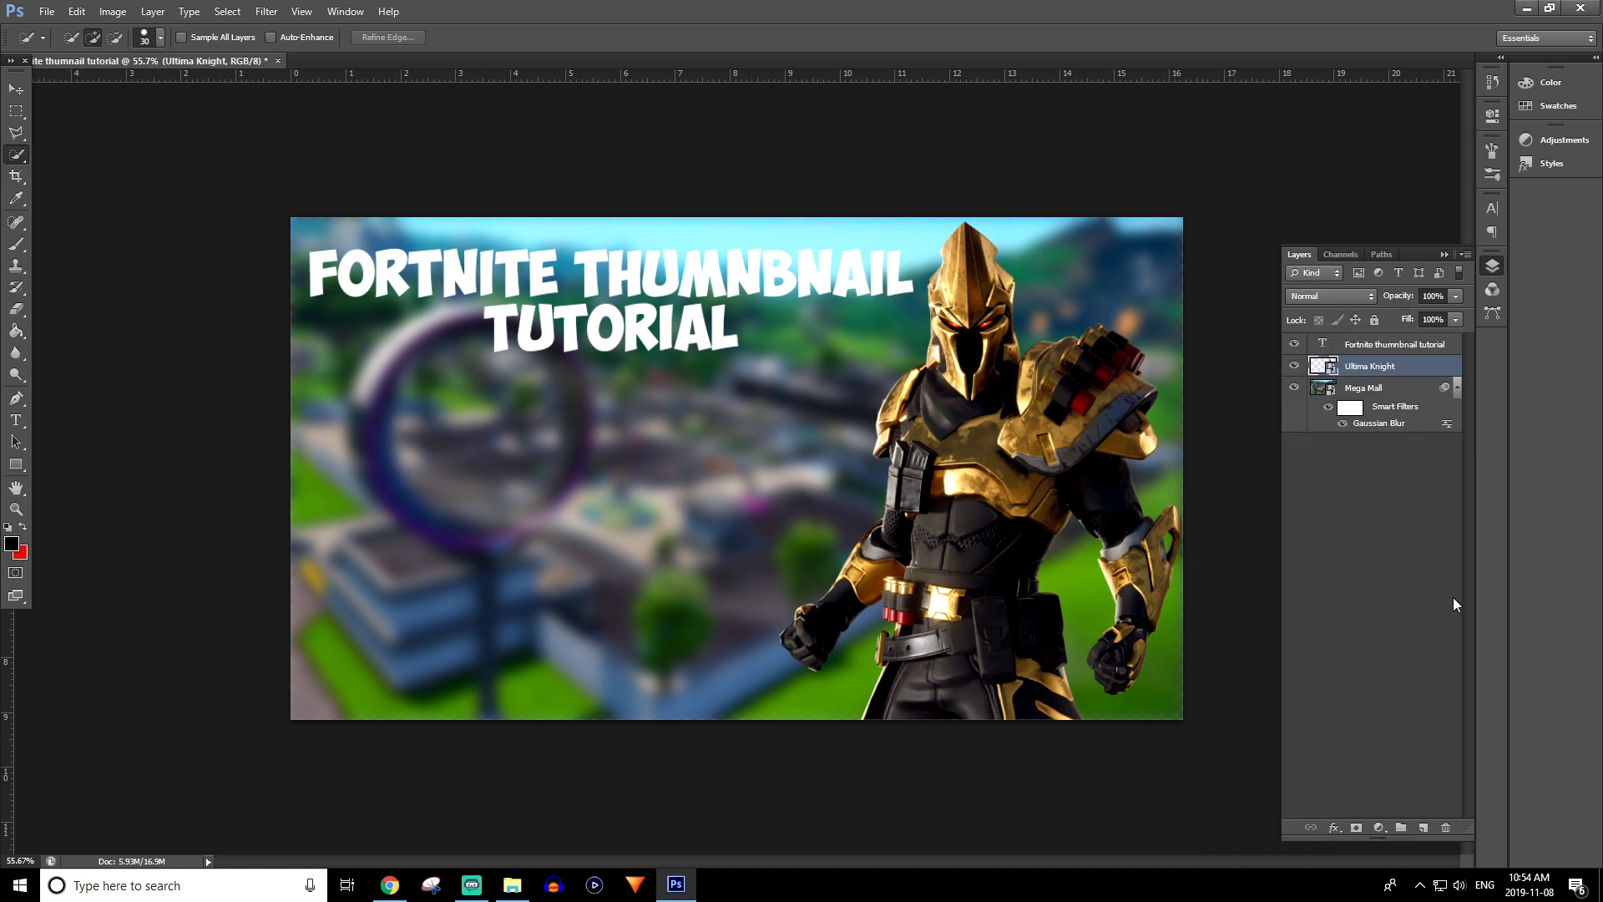
right_click(1402, 375)
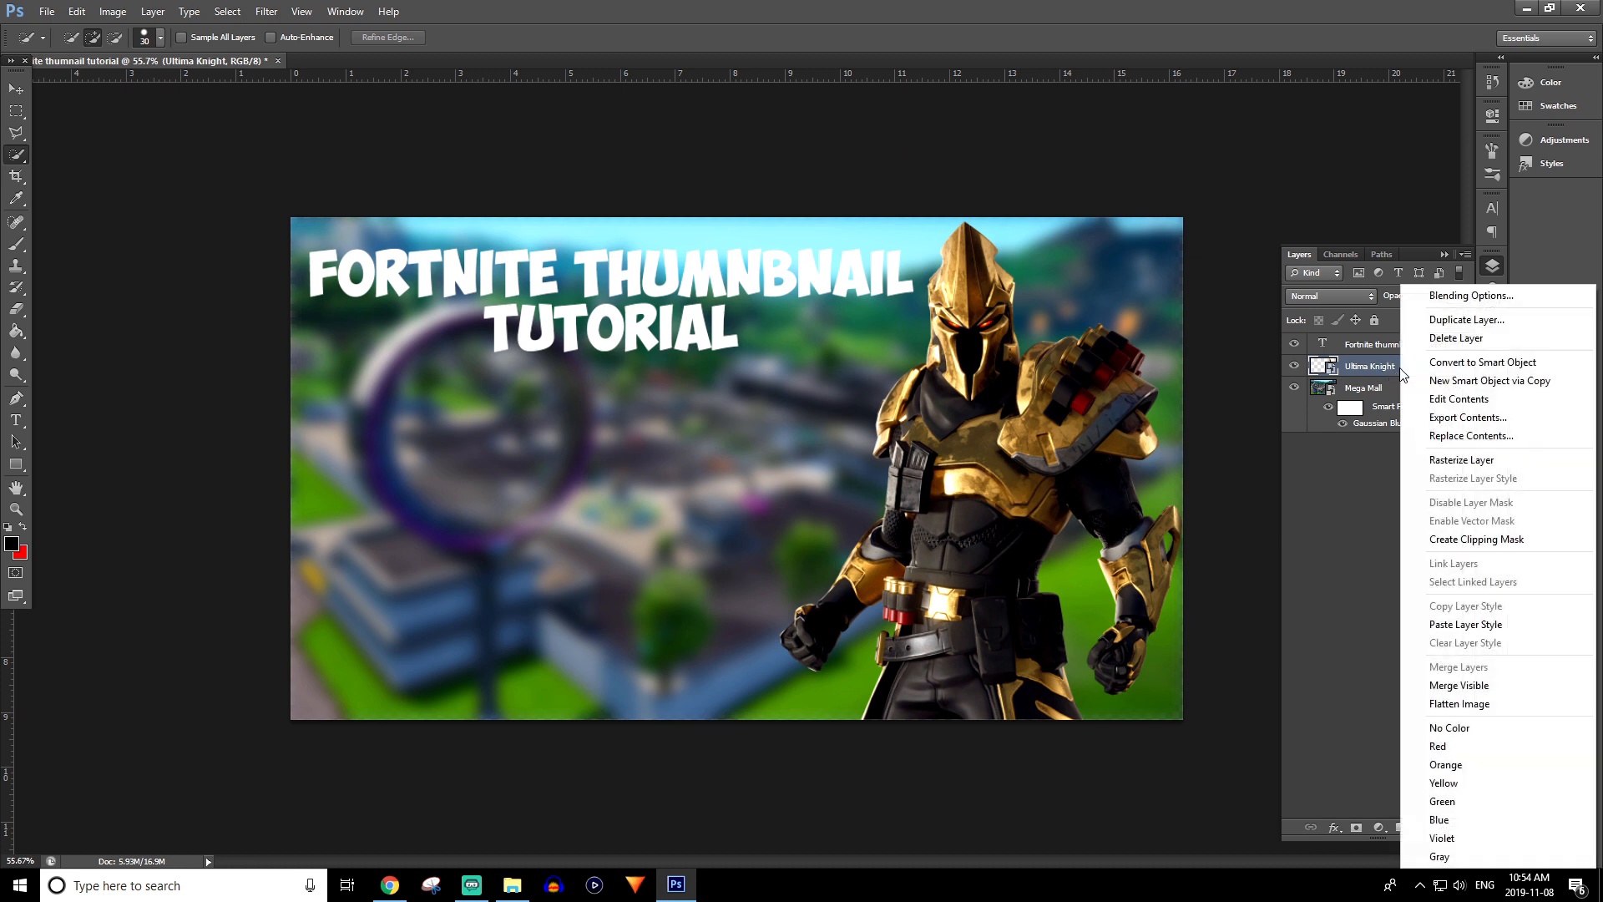
left_click(1475, 467)
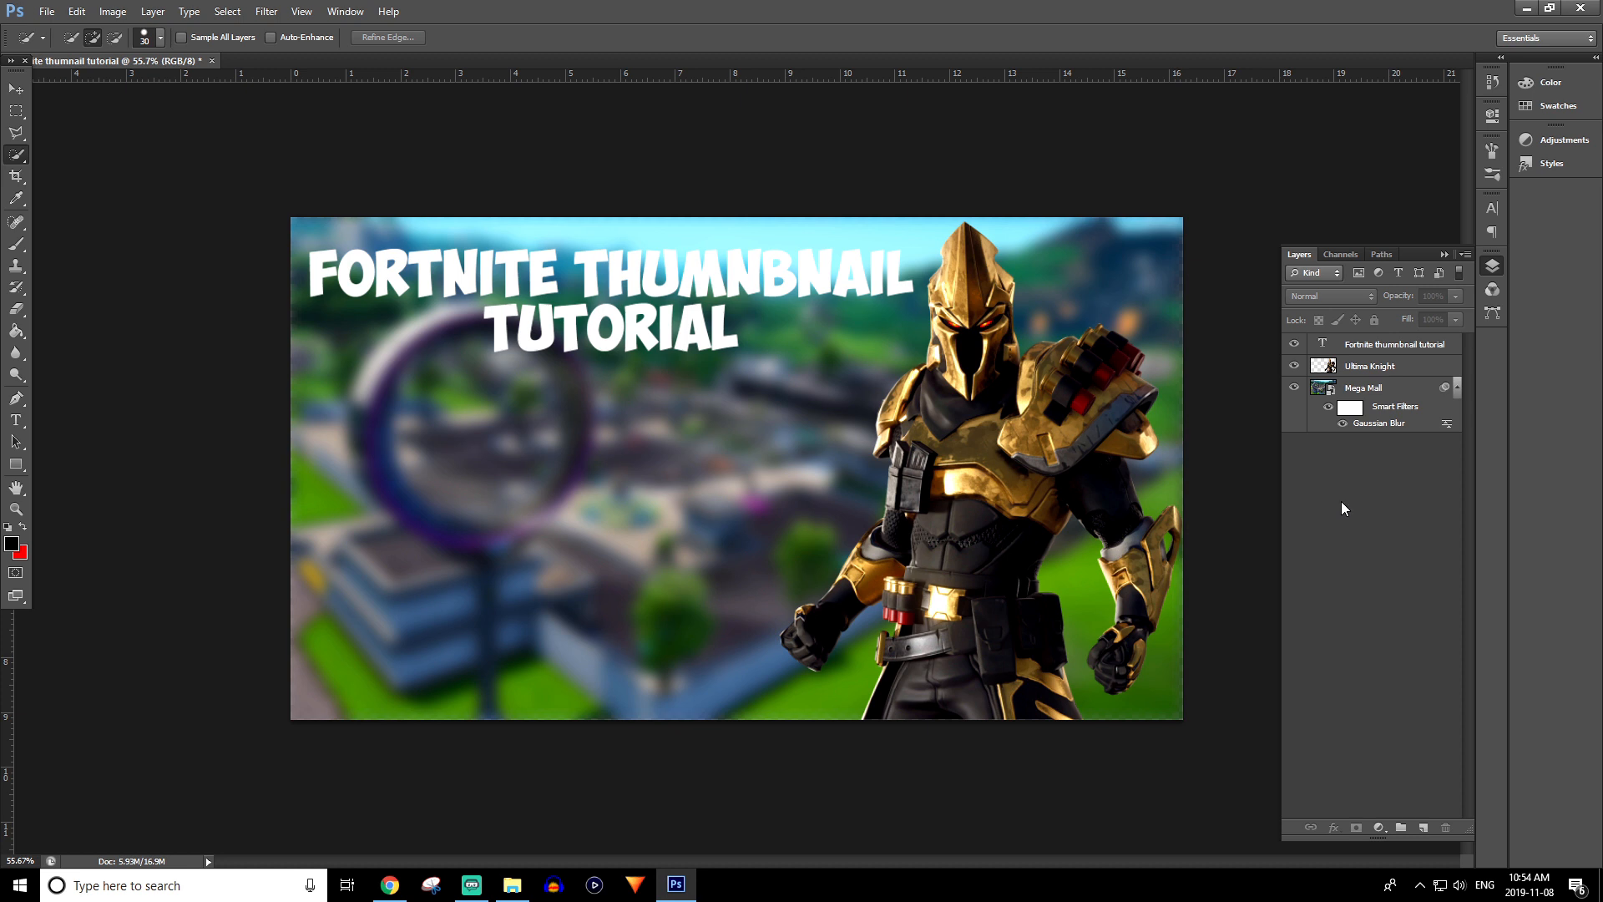
- Create a new blank layer and place it between the Ultima Knight and Mega Mall layers
left_click(1364, 392)
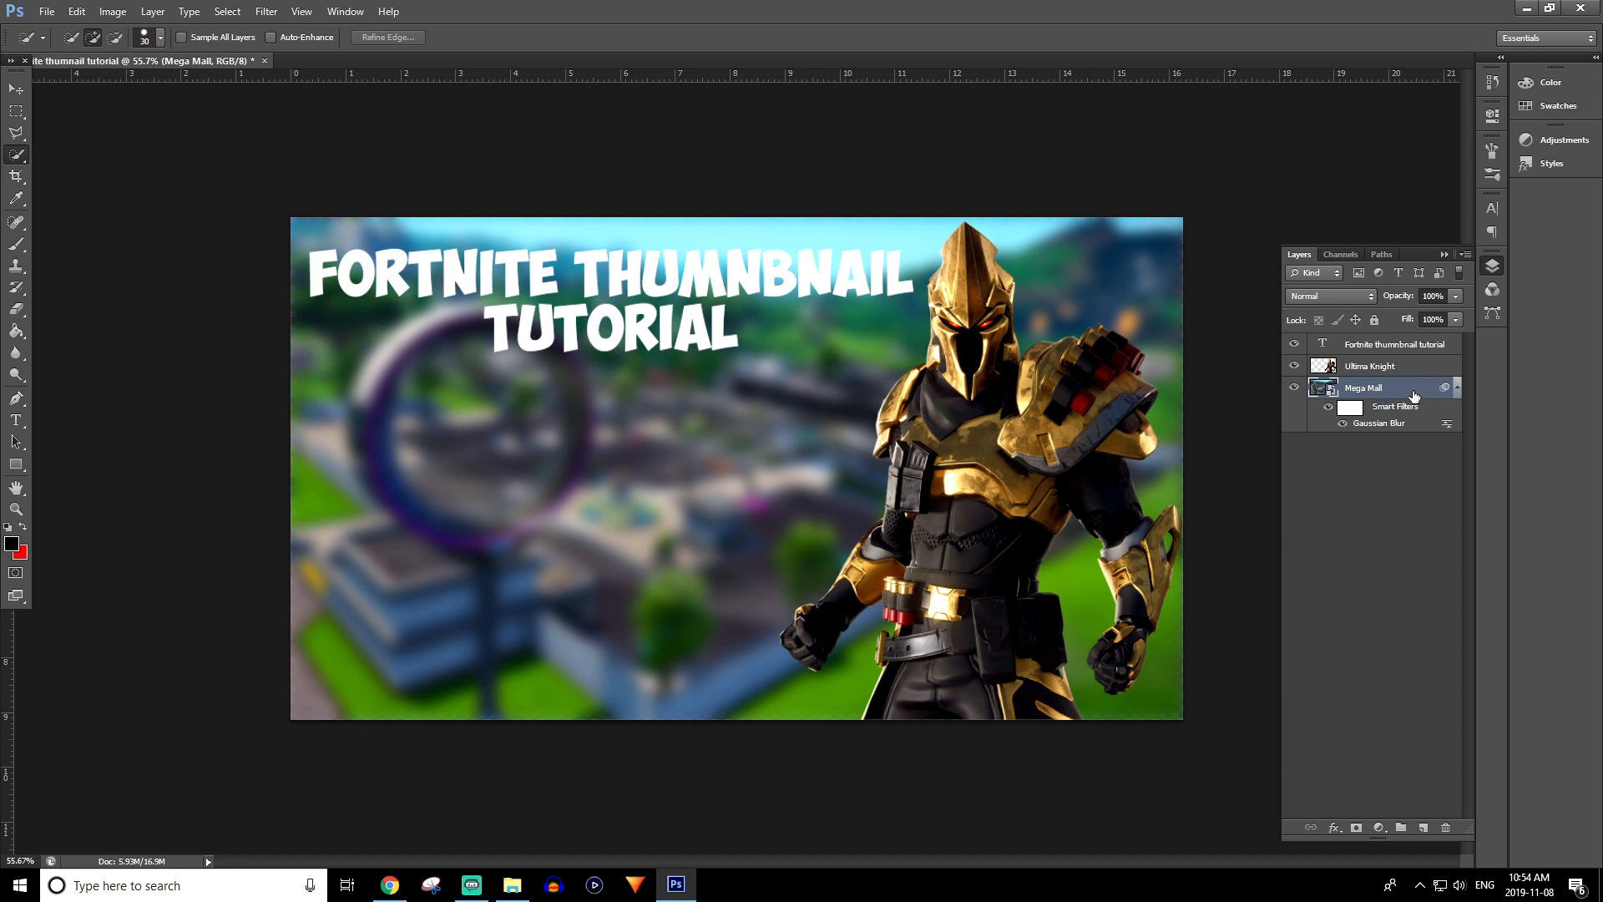
left_click(1435, 630)
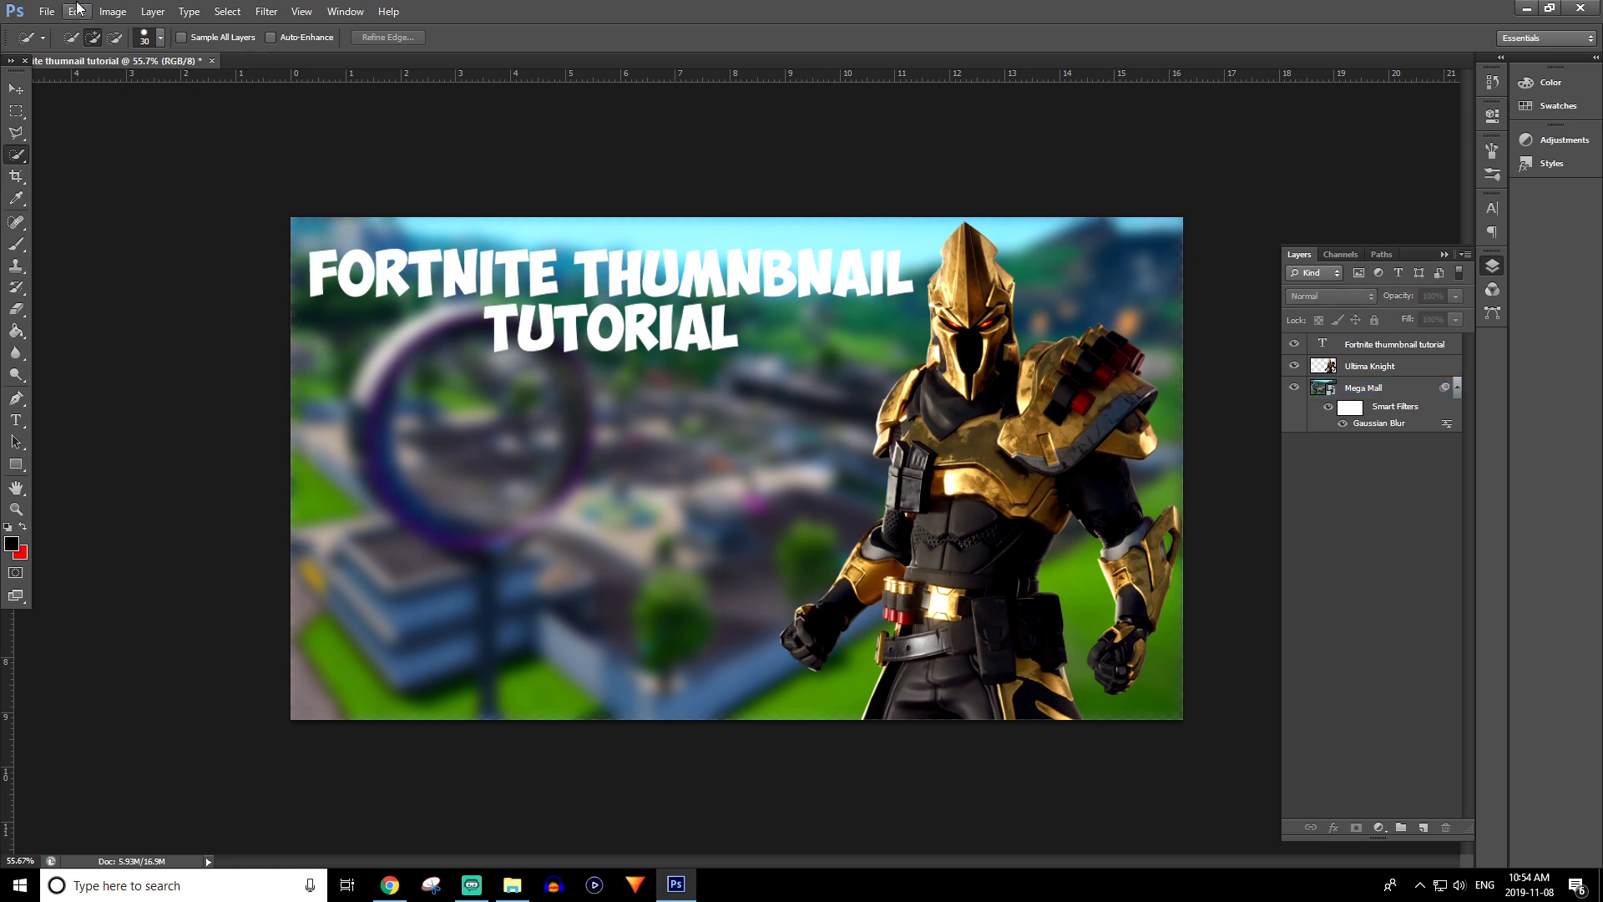
left_click(43, 11)
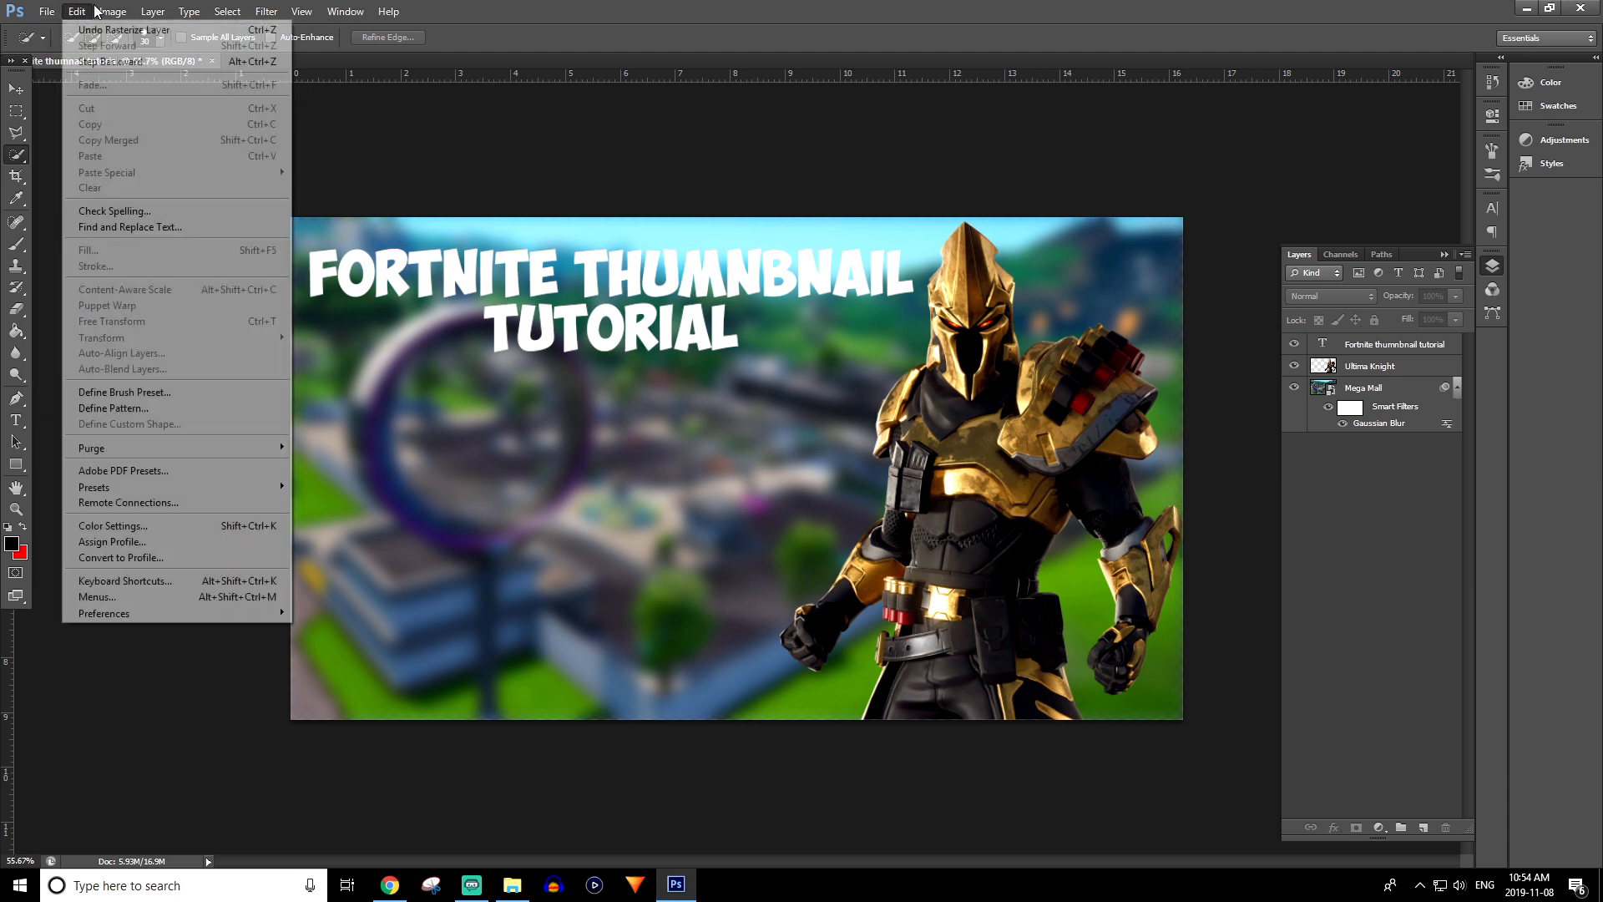
mouse_move(167, 11)
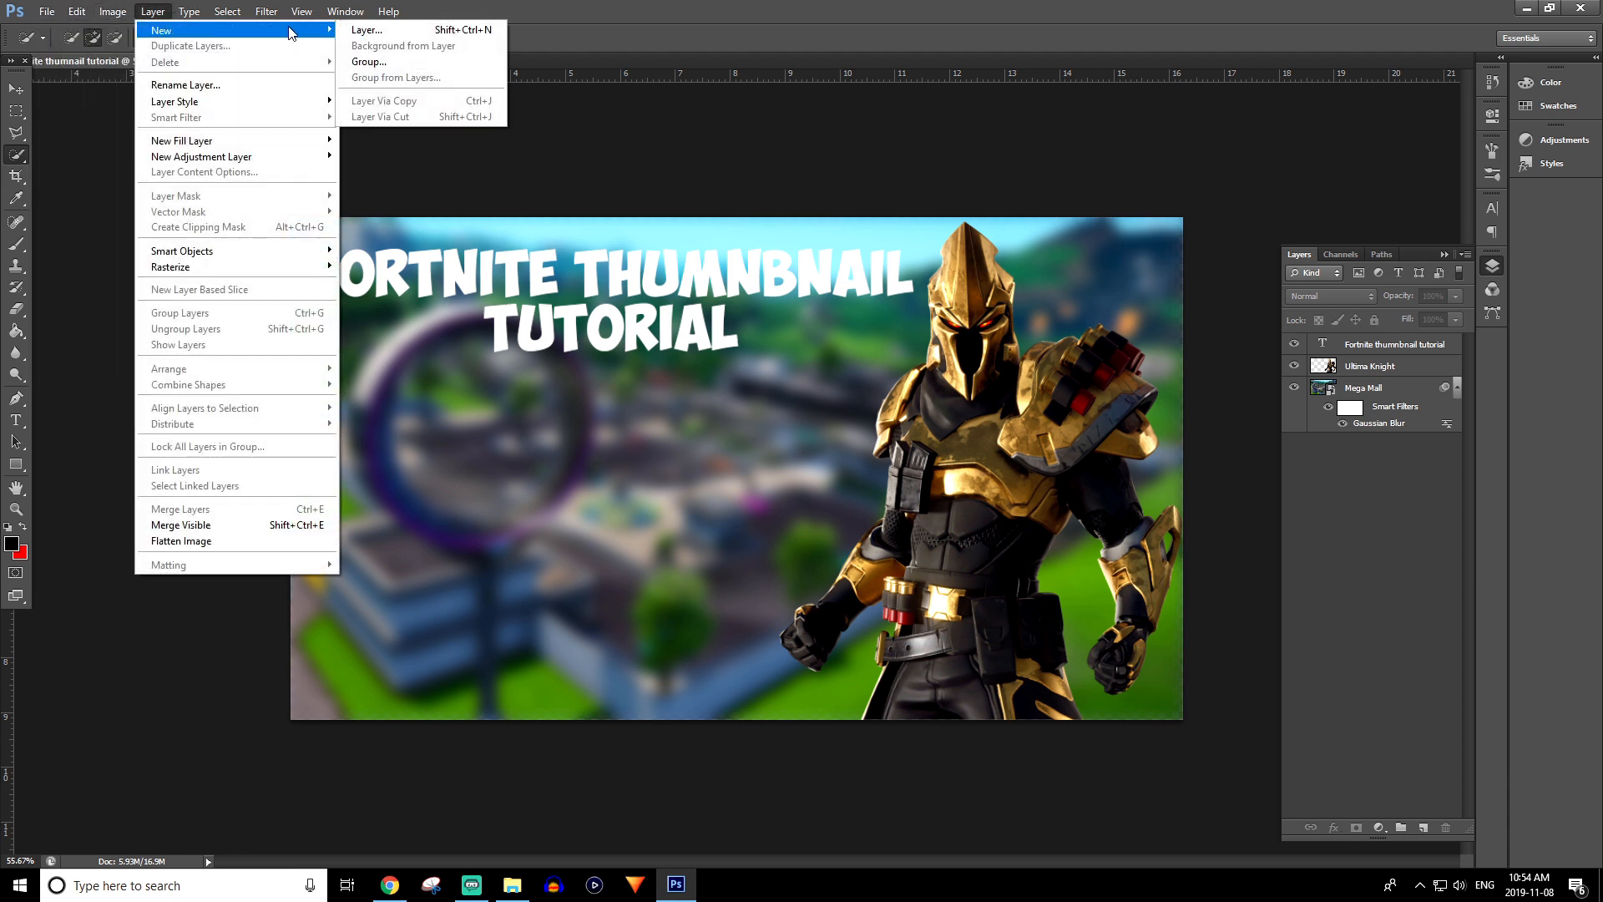
left_click(402, 29)
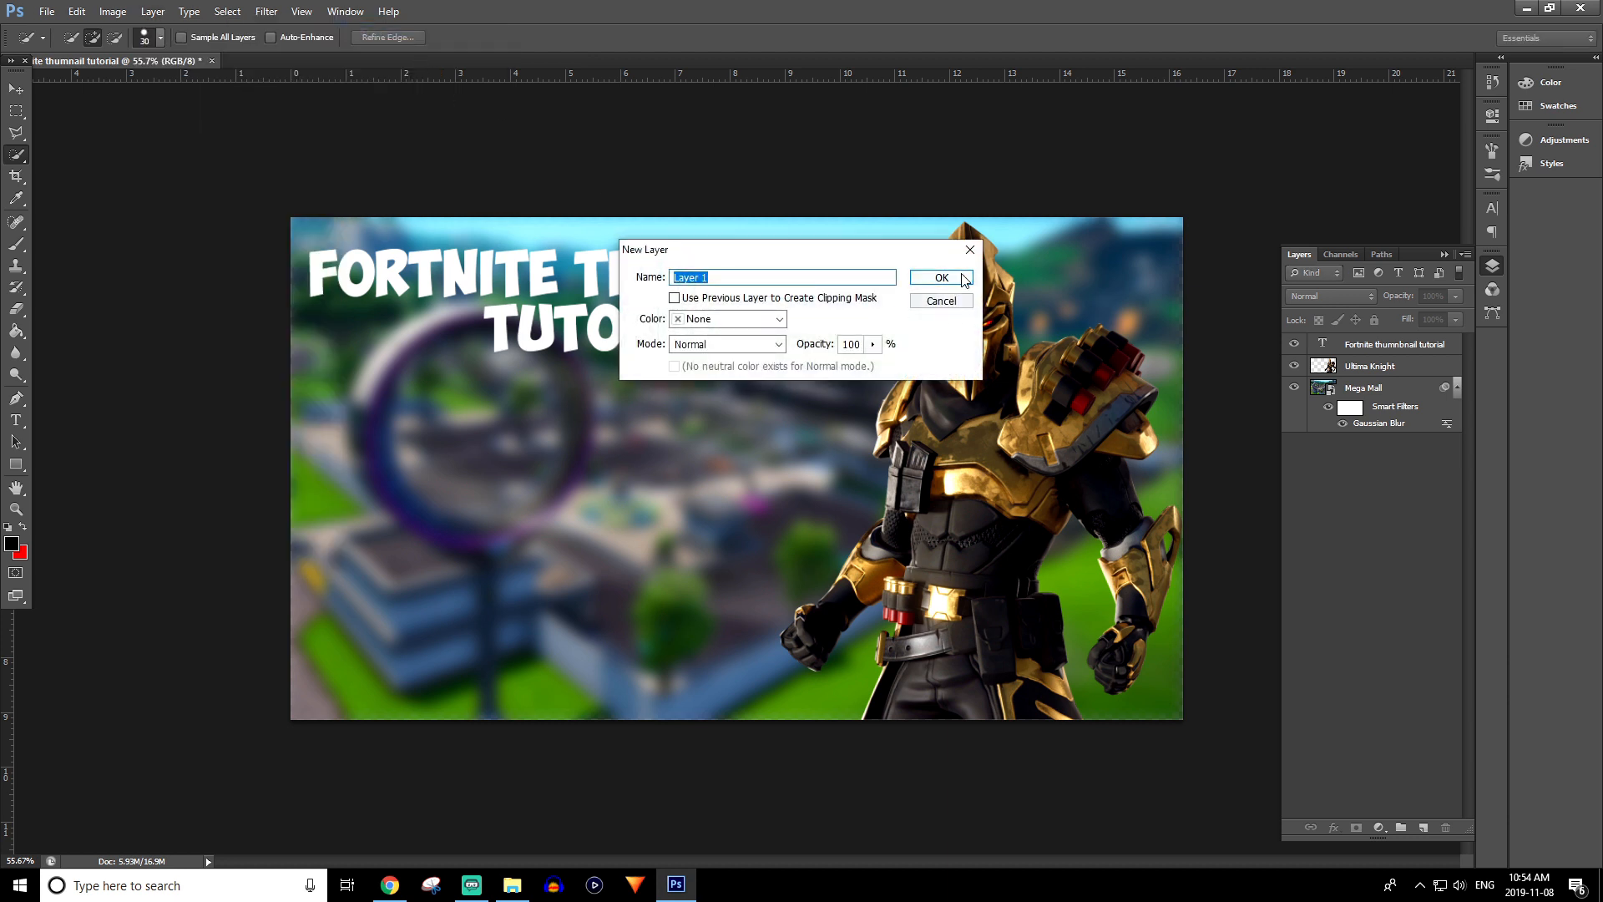
left_click(965, 279)
left_click_drag(1418, 349, 1411, 392)
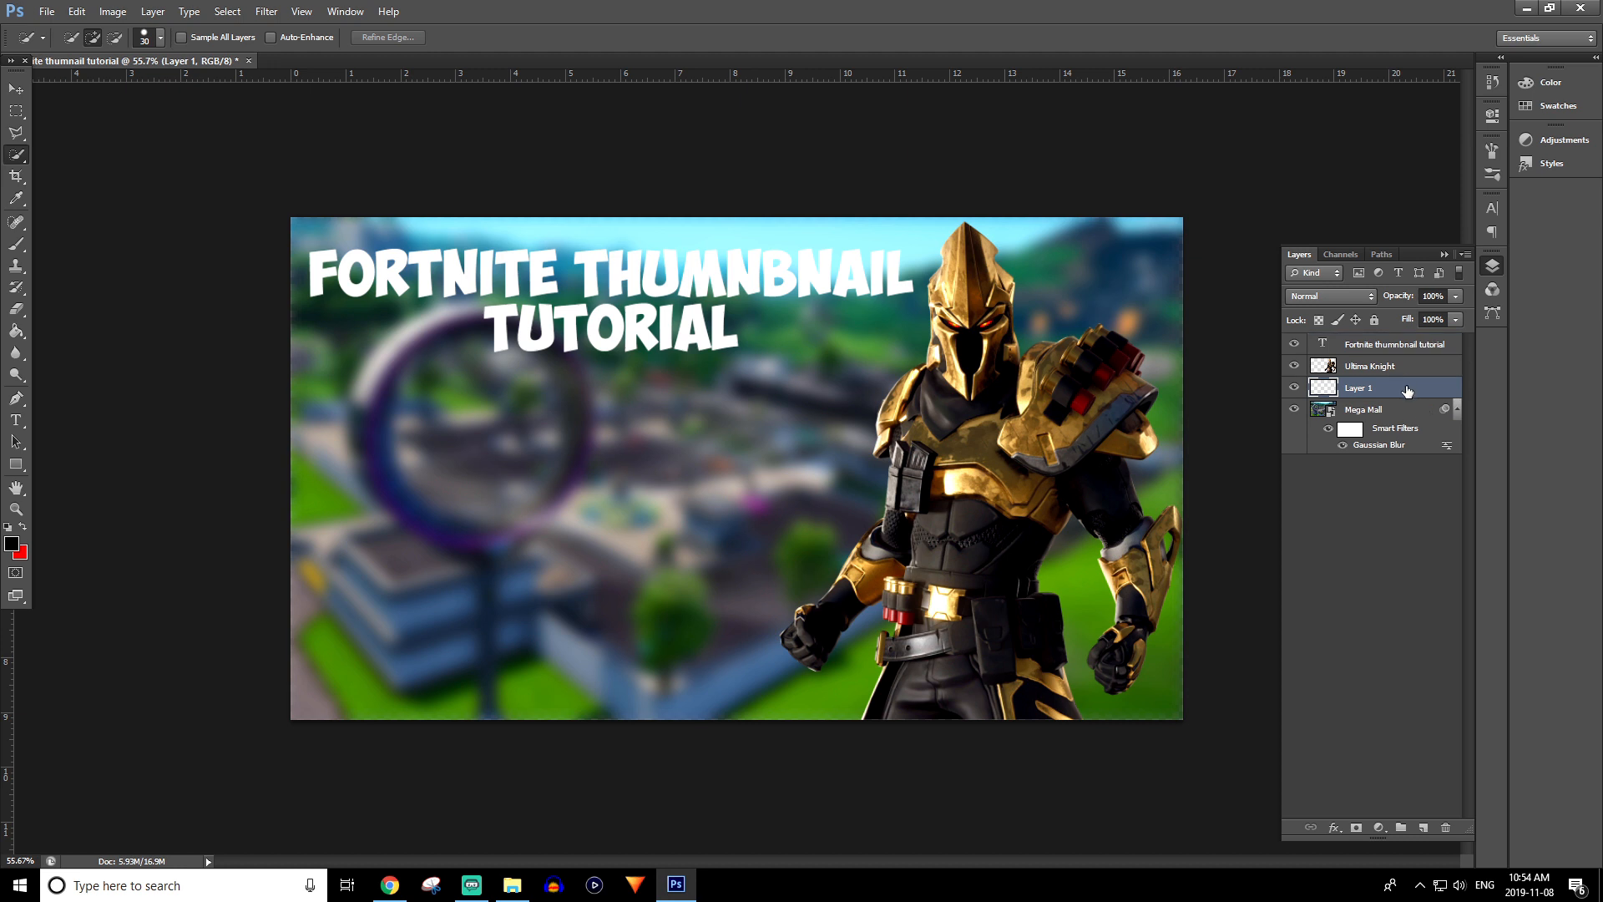
- Fill the new layer with a black-to-red linear gradient running diagonally across the canvas toward the character's side
left_click(19, 334)
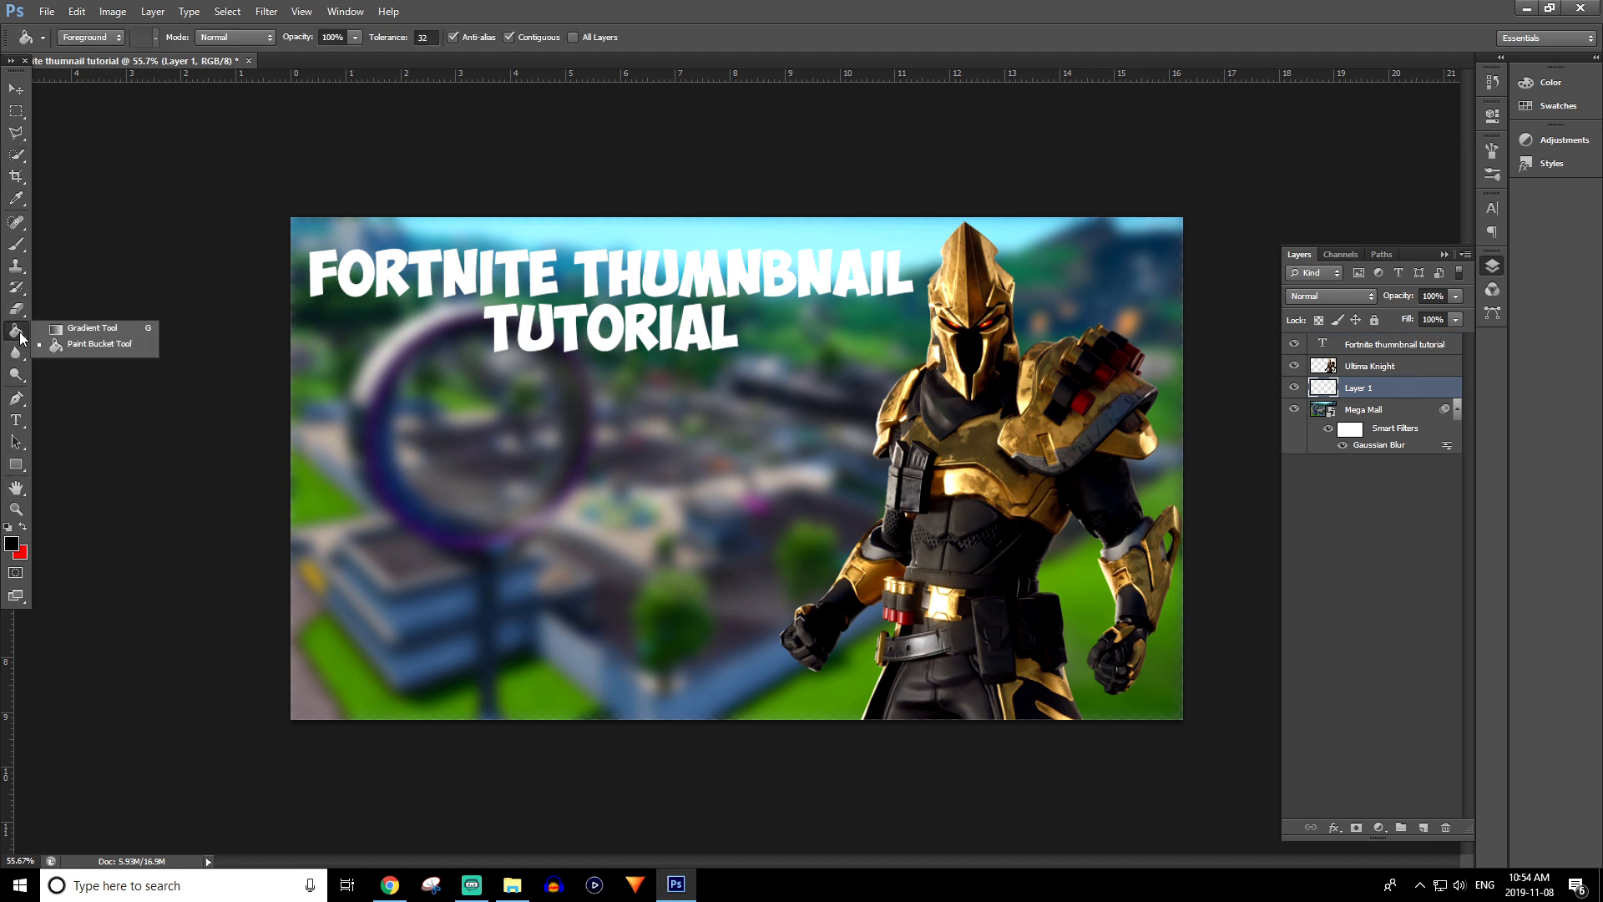
left_click(81, 327)
left_click_drag(353, 415, 1376, 743)
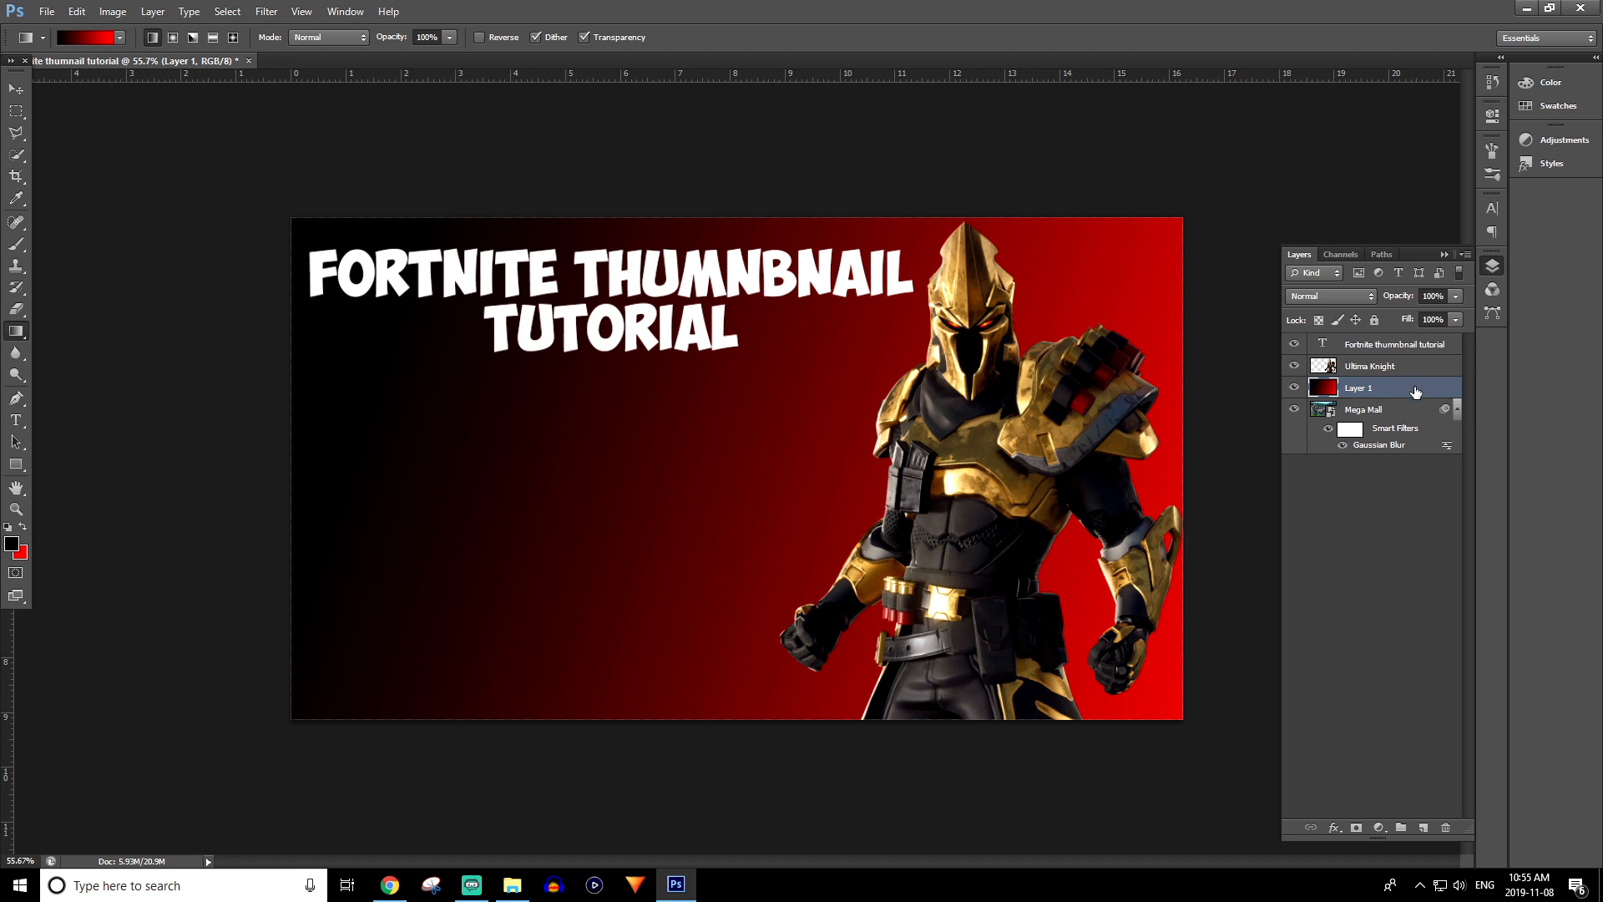
- Lower the gradient layer's opacity to 64% to preview it over the background, and delete the layer
left_click(1450, 297)
mouse_move(1403, 320)
left_mouse_down()
mouse_move(1389, 320)
mouse_move(1433, 319)
left_mouse_up()
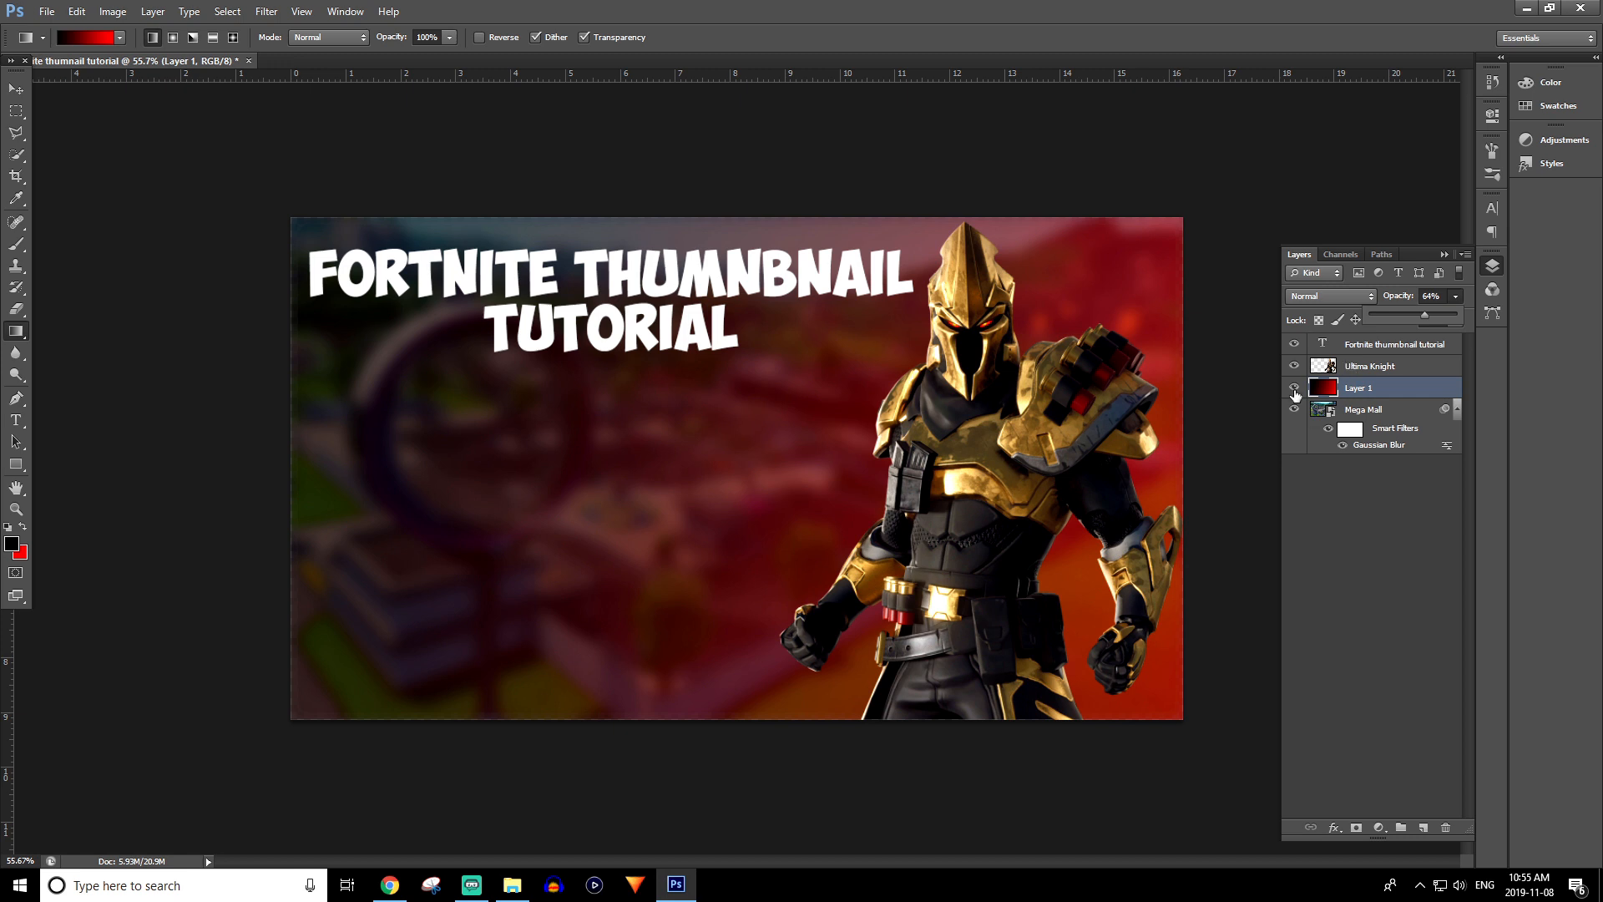
left_click(1429, 394)
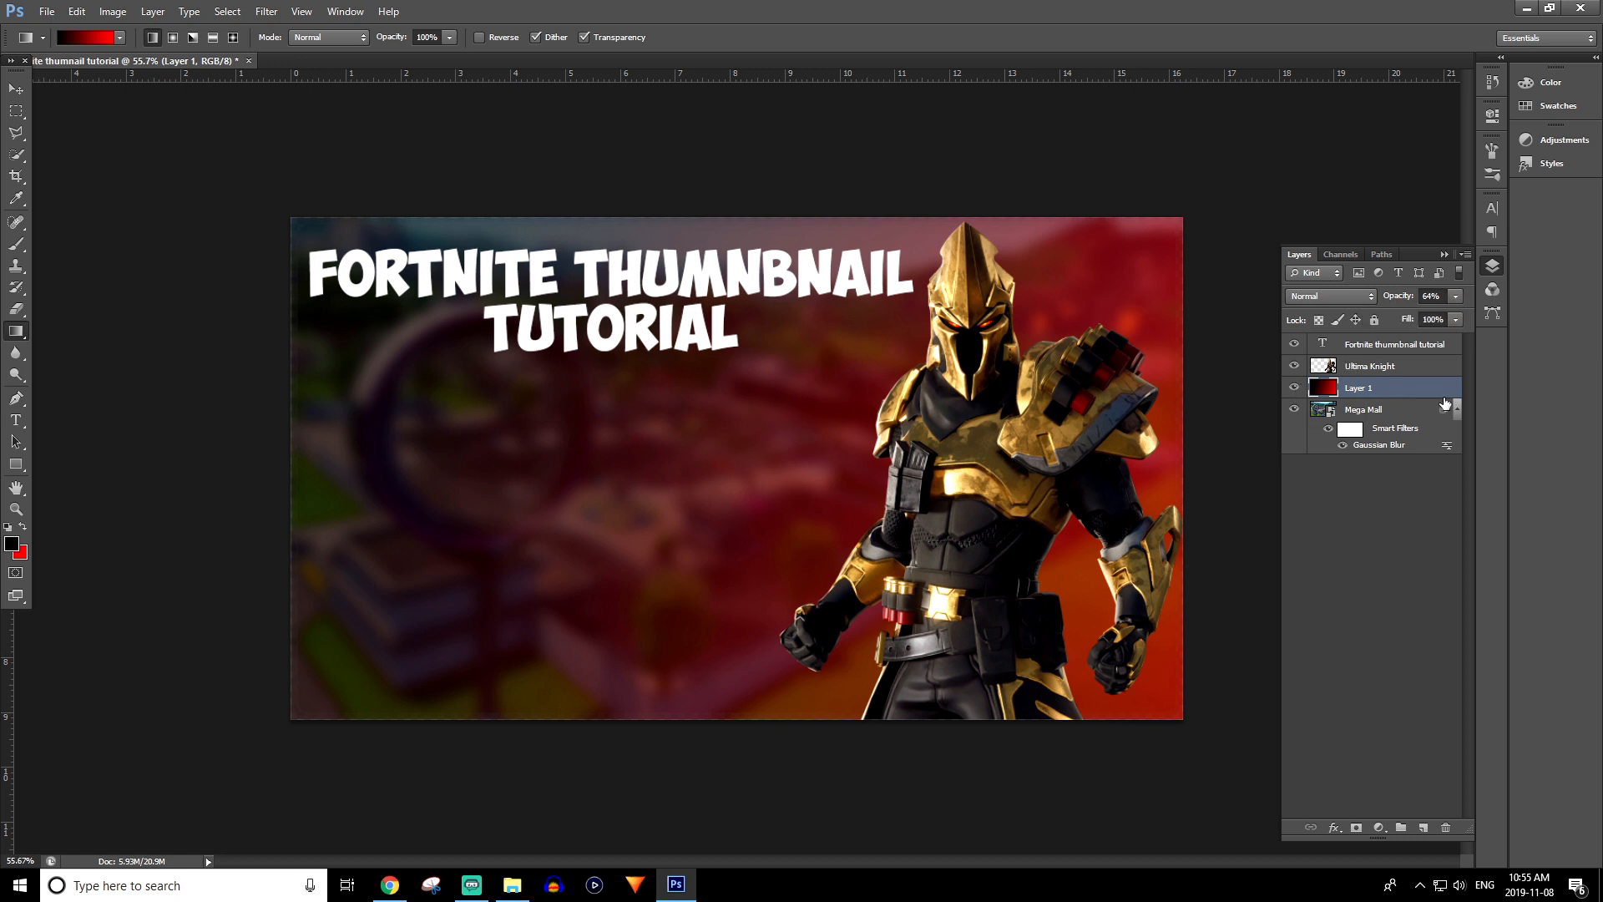
key("Delete")
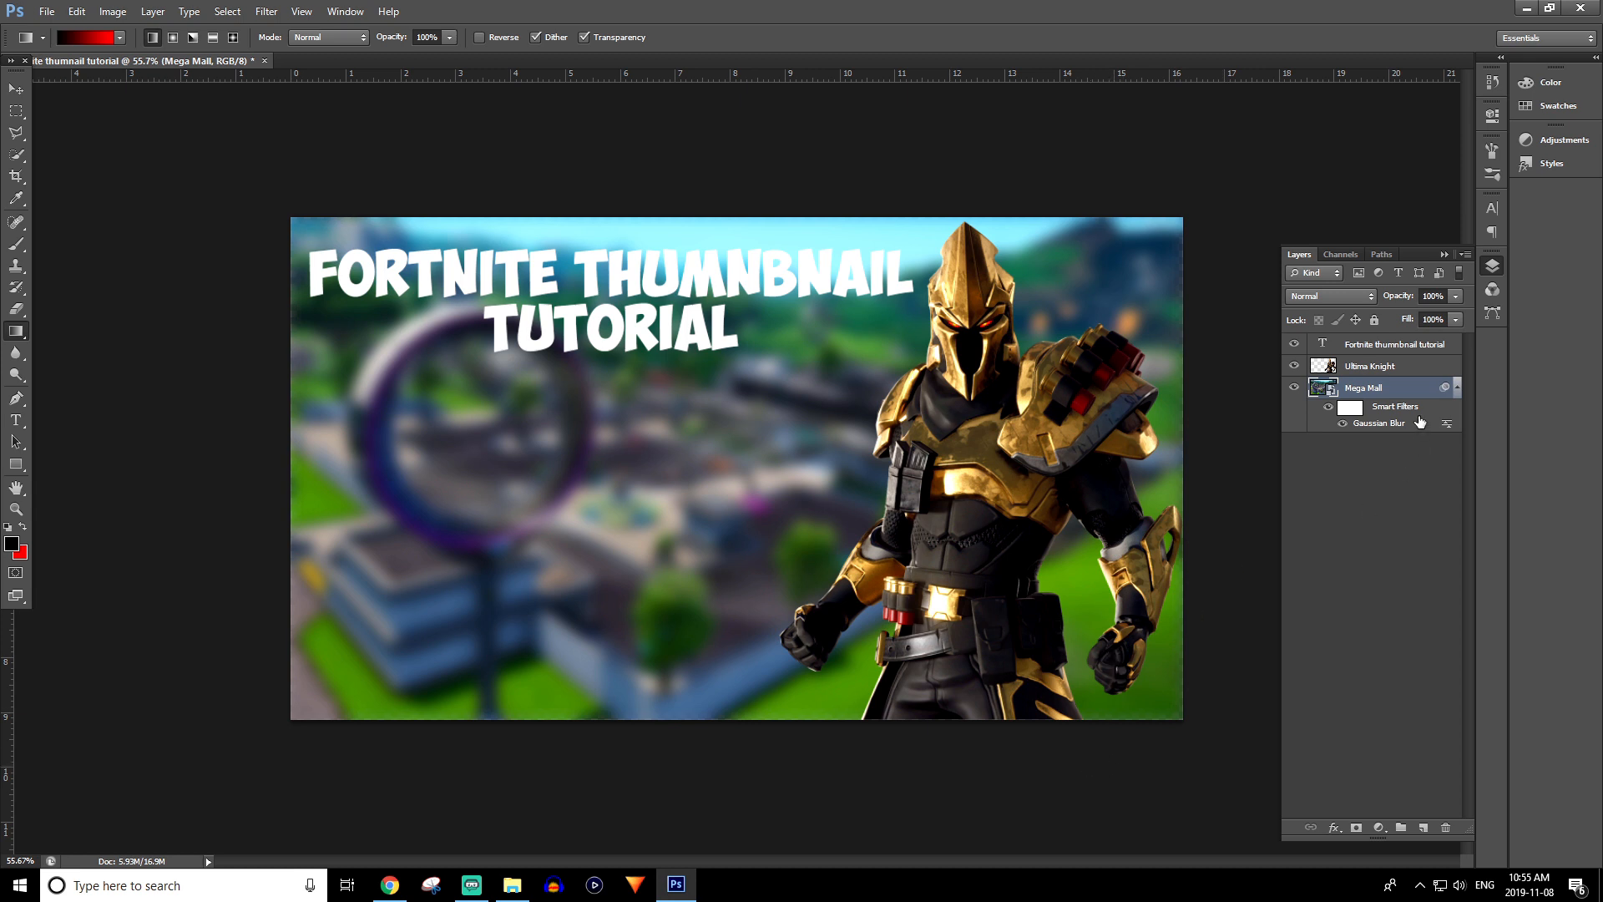
double_click(1425, 368)
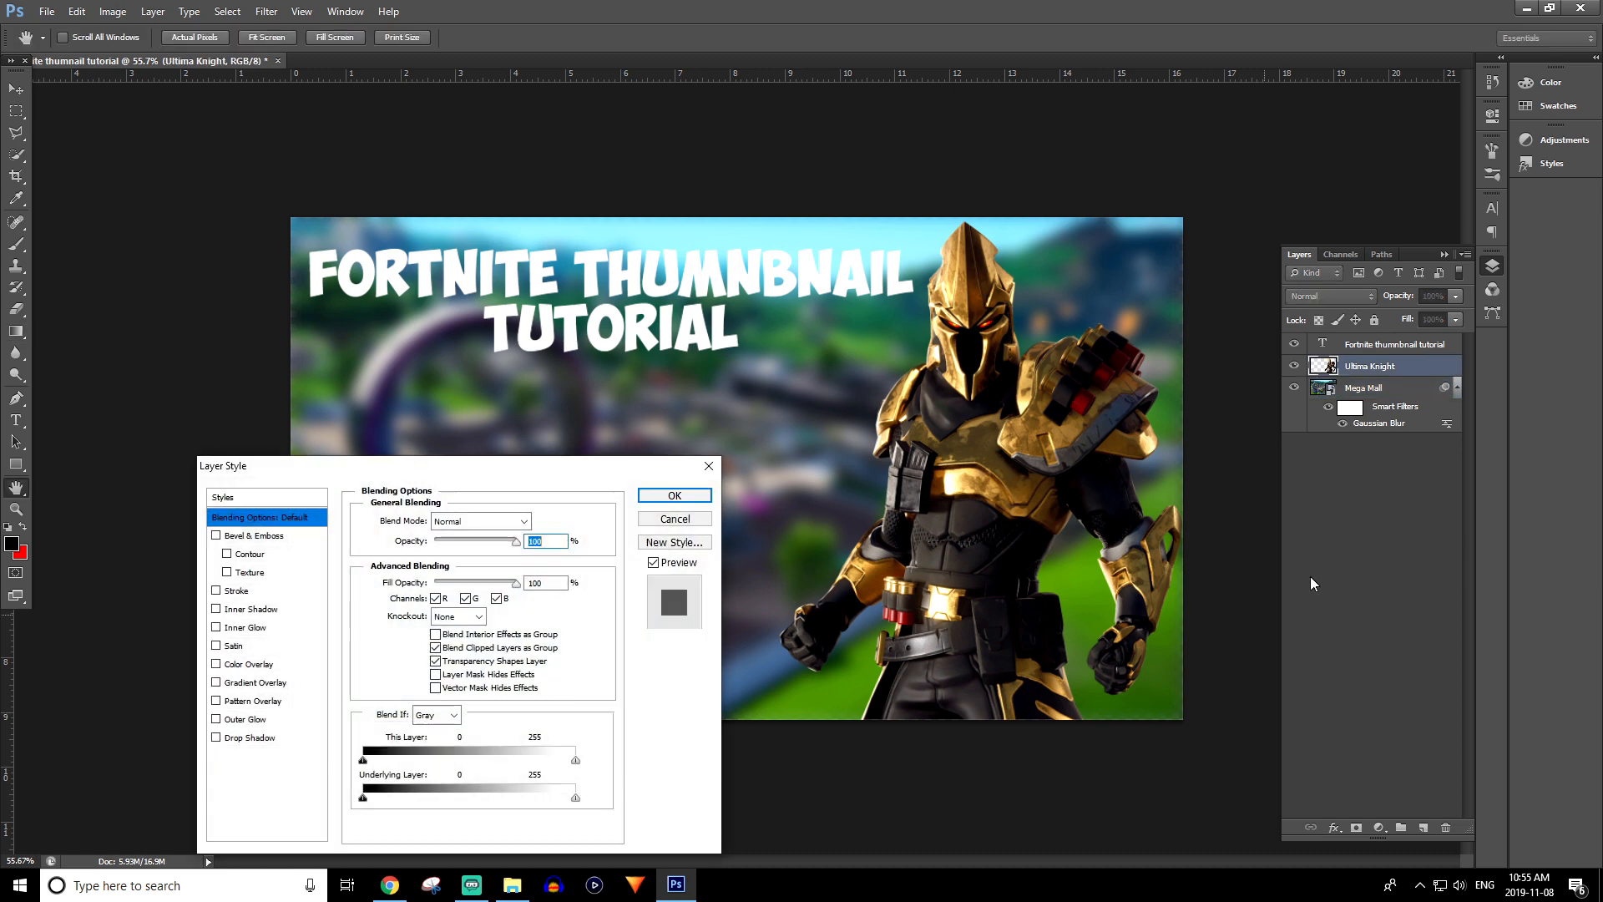
left_click(710, 466)
key("g")
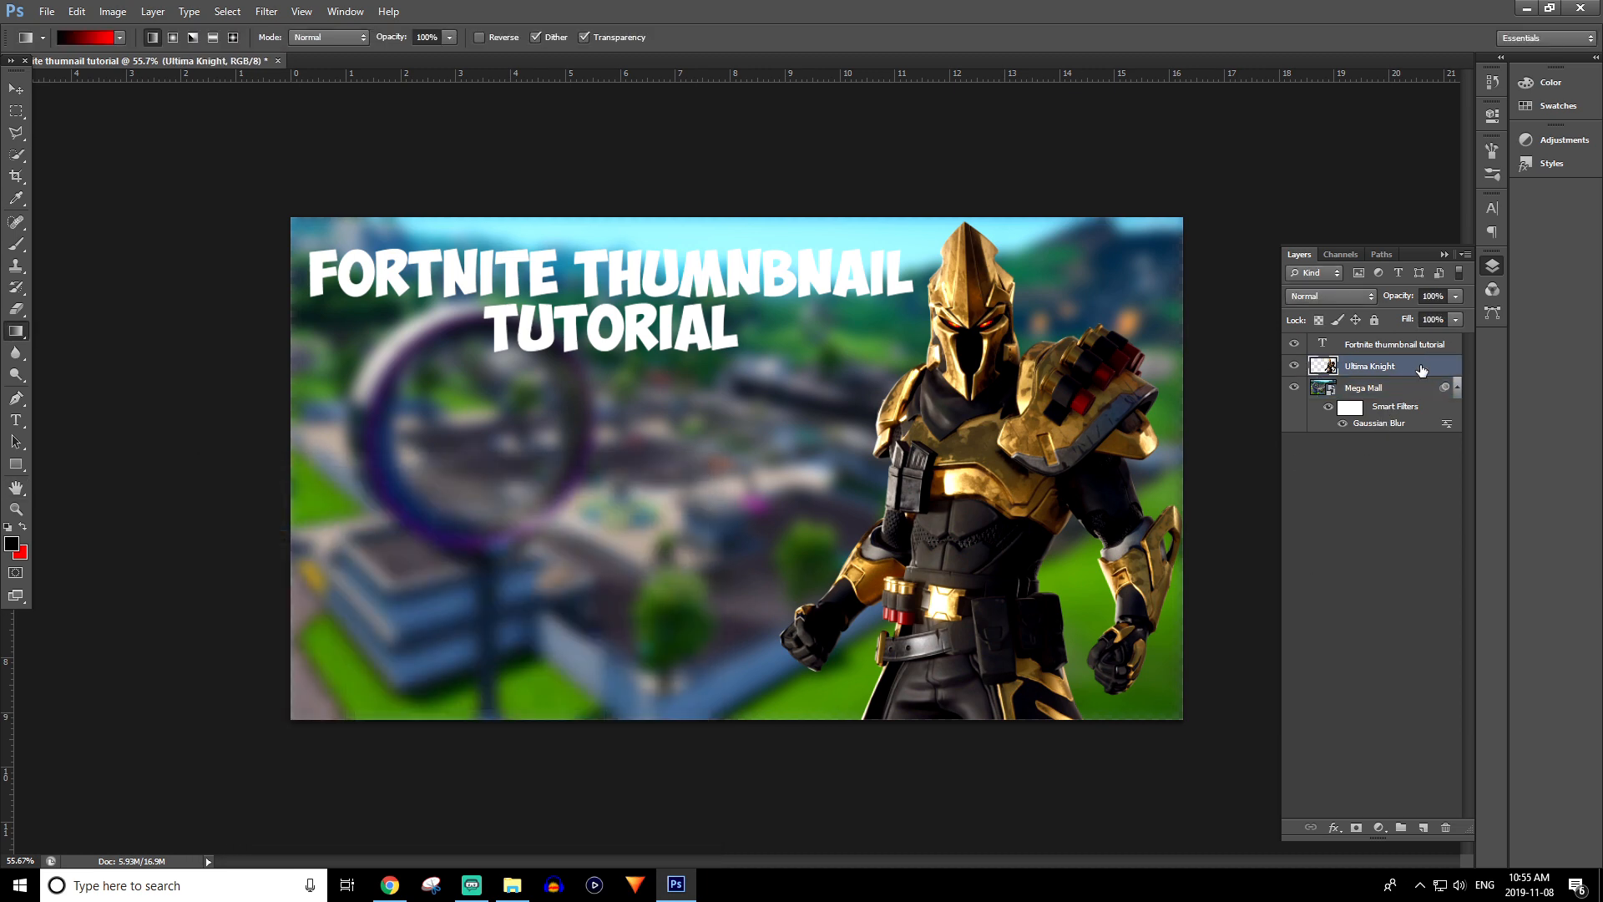
double_click(1422, 367)
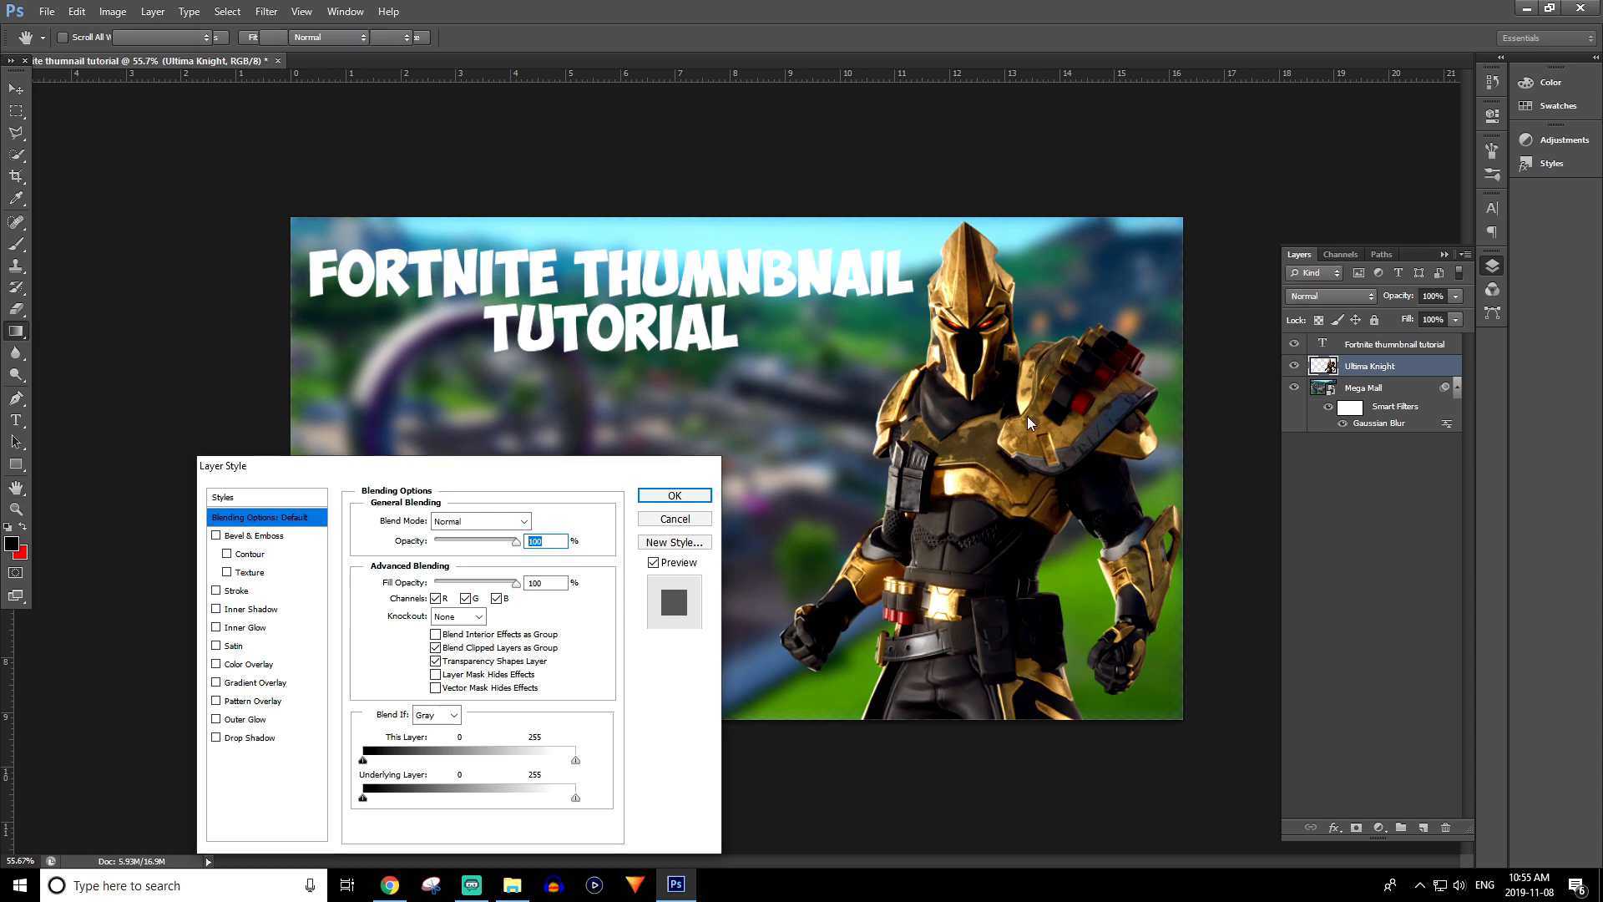
left_click(710, 466)
- Add a 13 px outside stroke in white (ffffff) to the Ultima Knight layer
right_click(1439, 369)
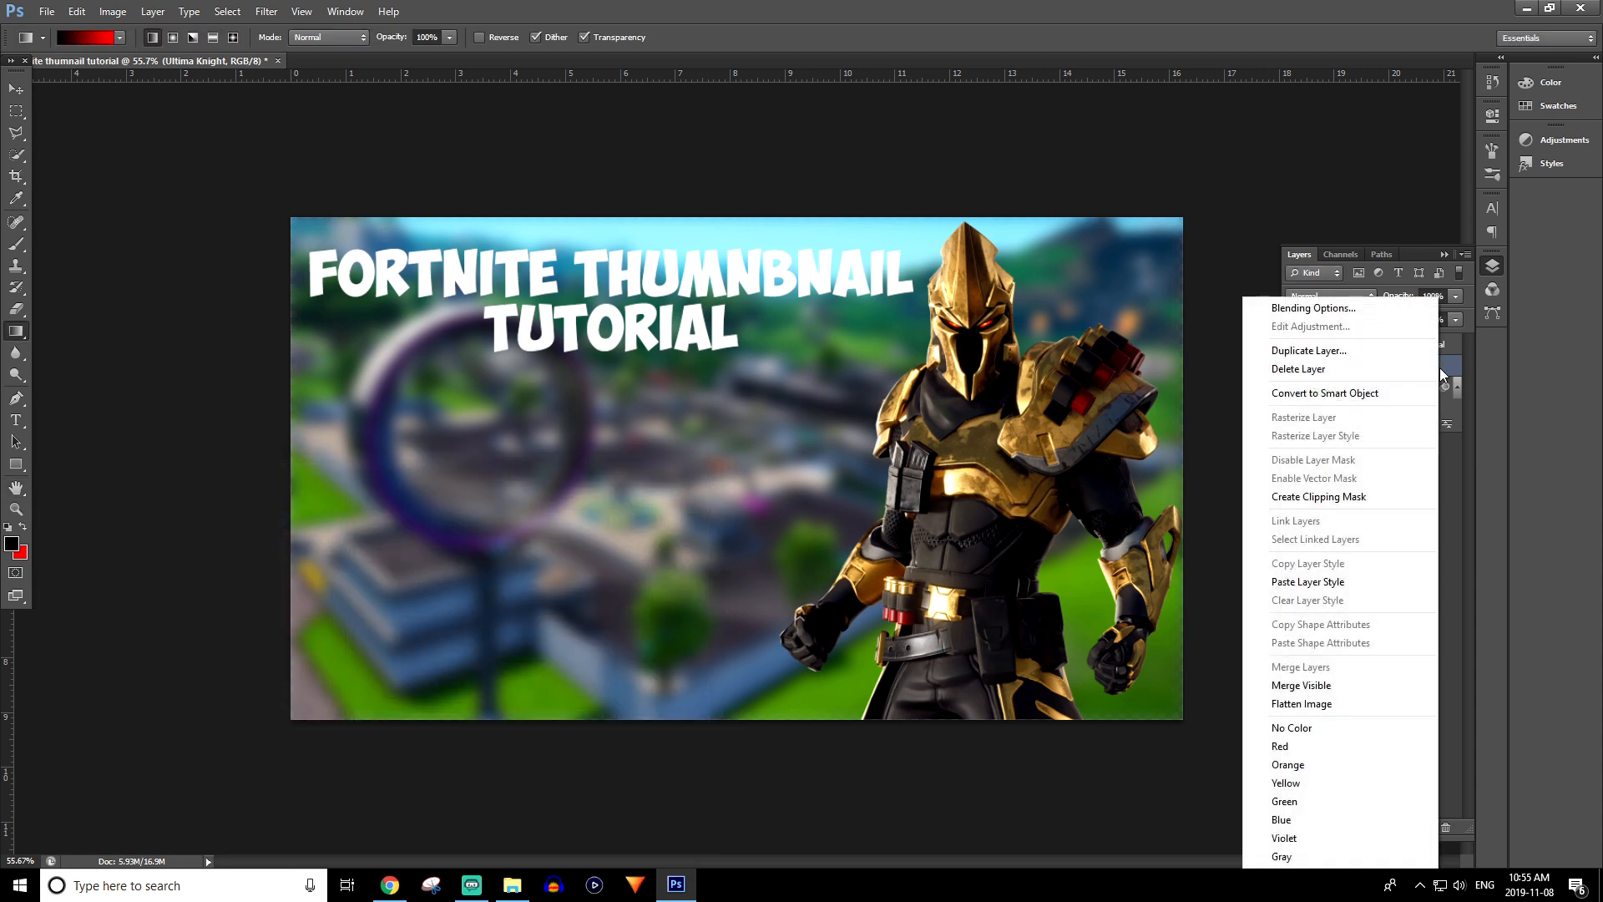
left_click(1333, 308)
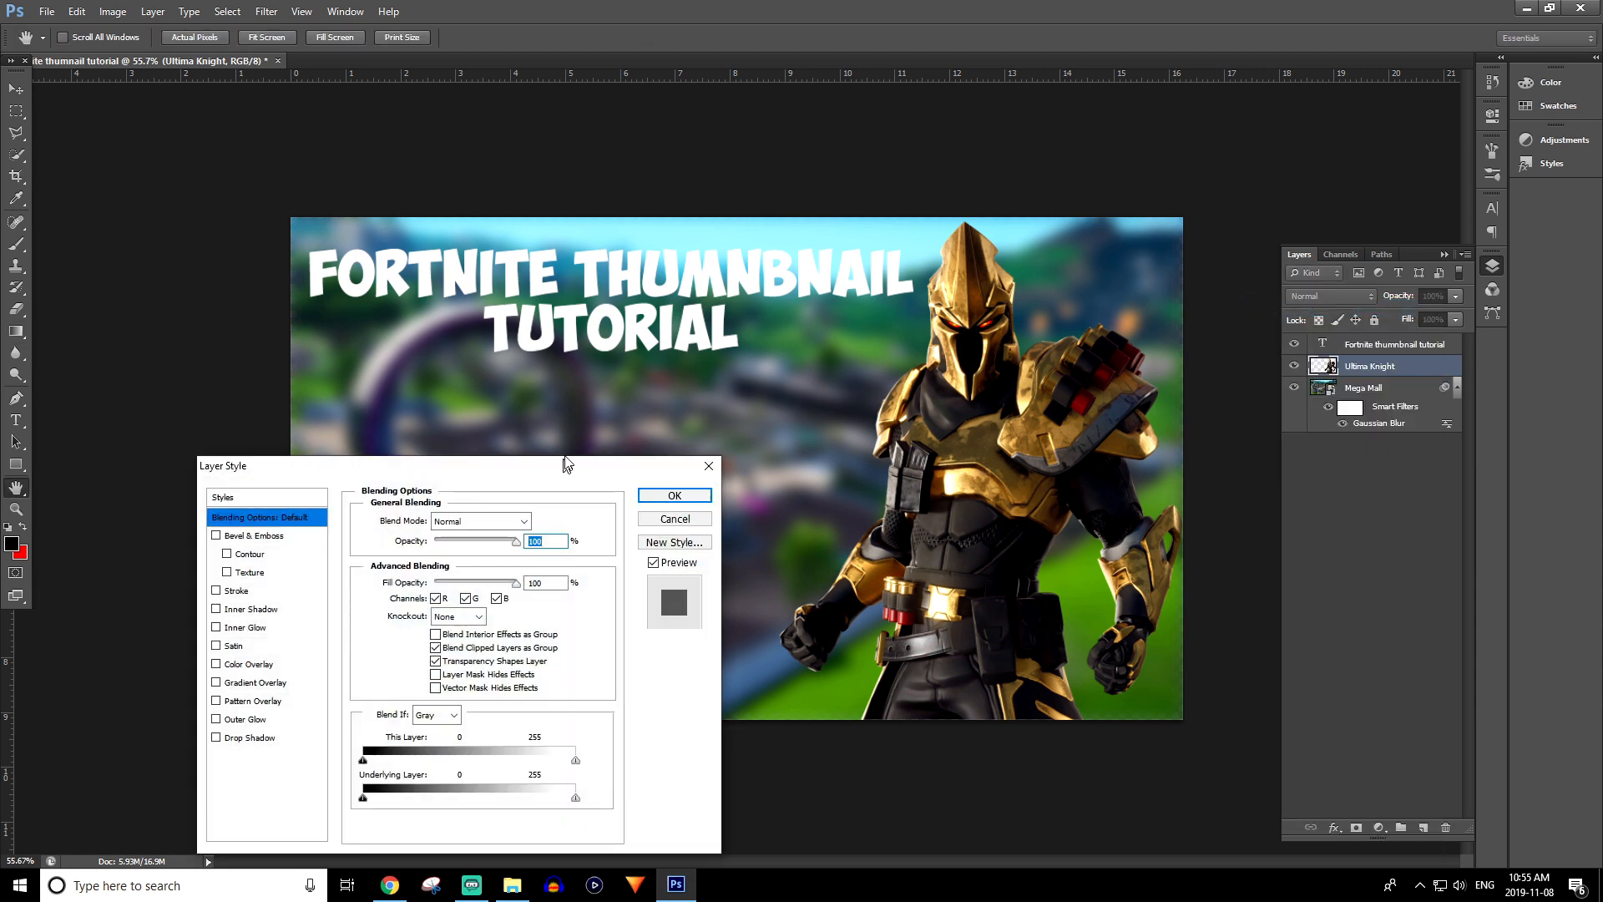
left_click_drag(567, 463, 494, 391)
left_click(169, 516)
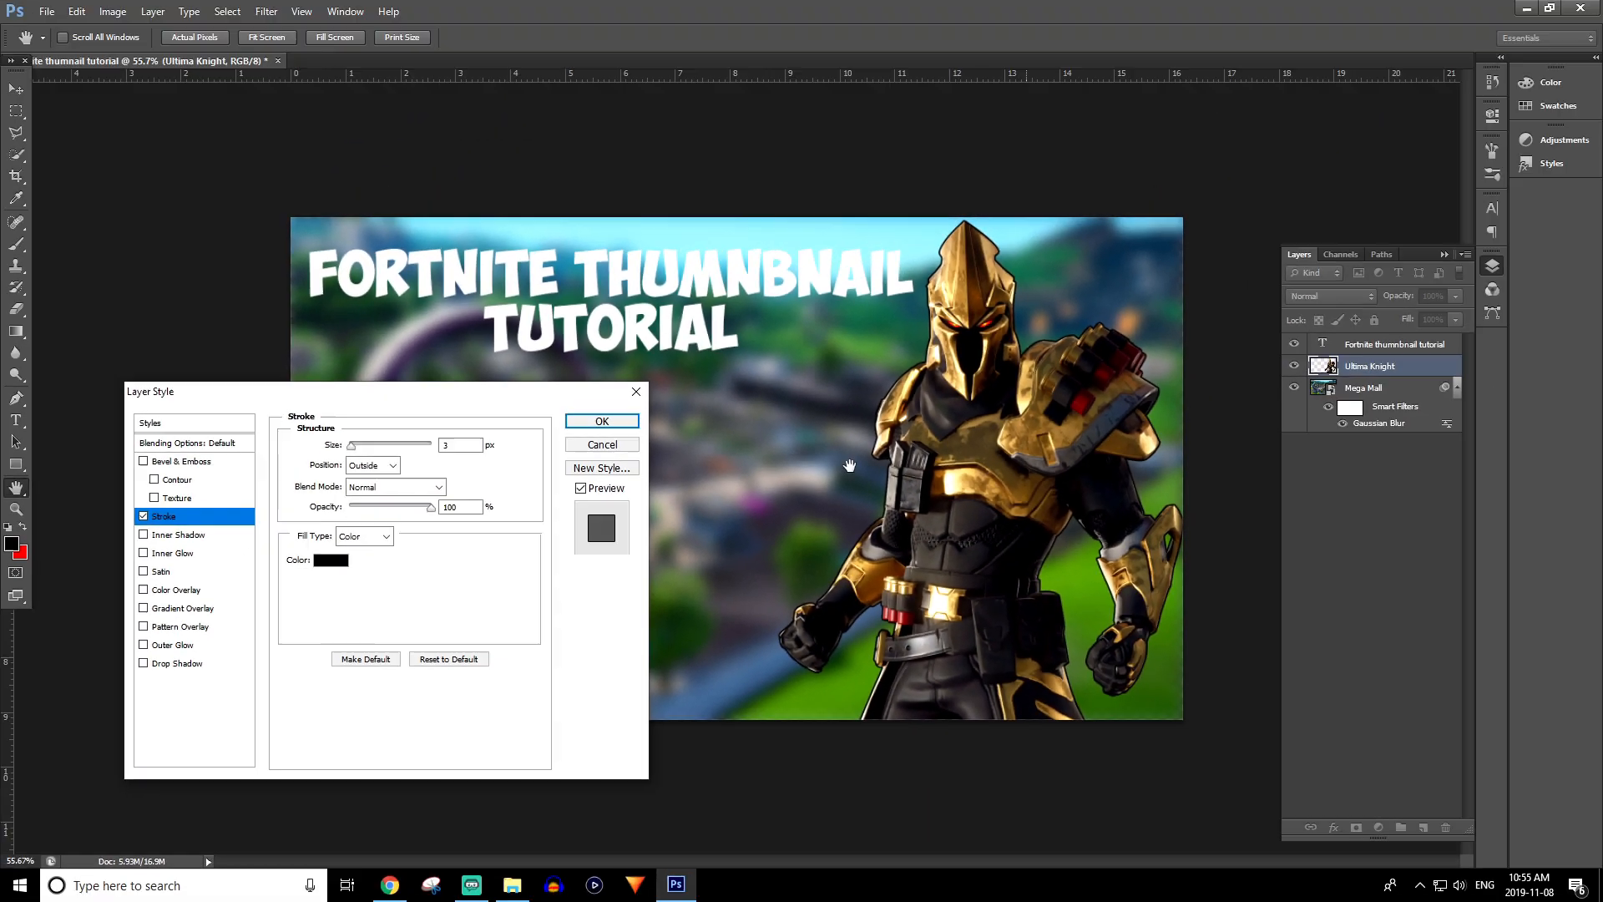
mouse_move(351, 445)
left_mouse_down()
mouse_move(404, 452)
mouse_move(360, 455)
left_mouse_up()
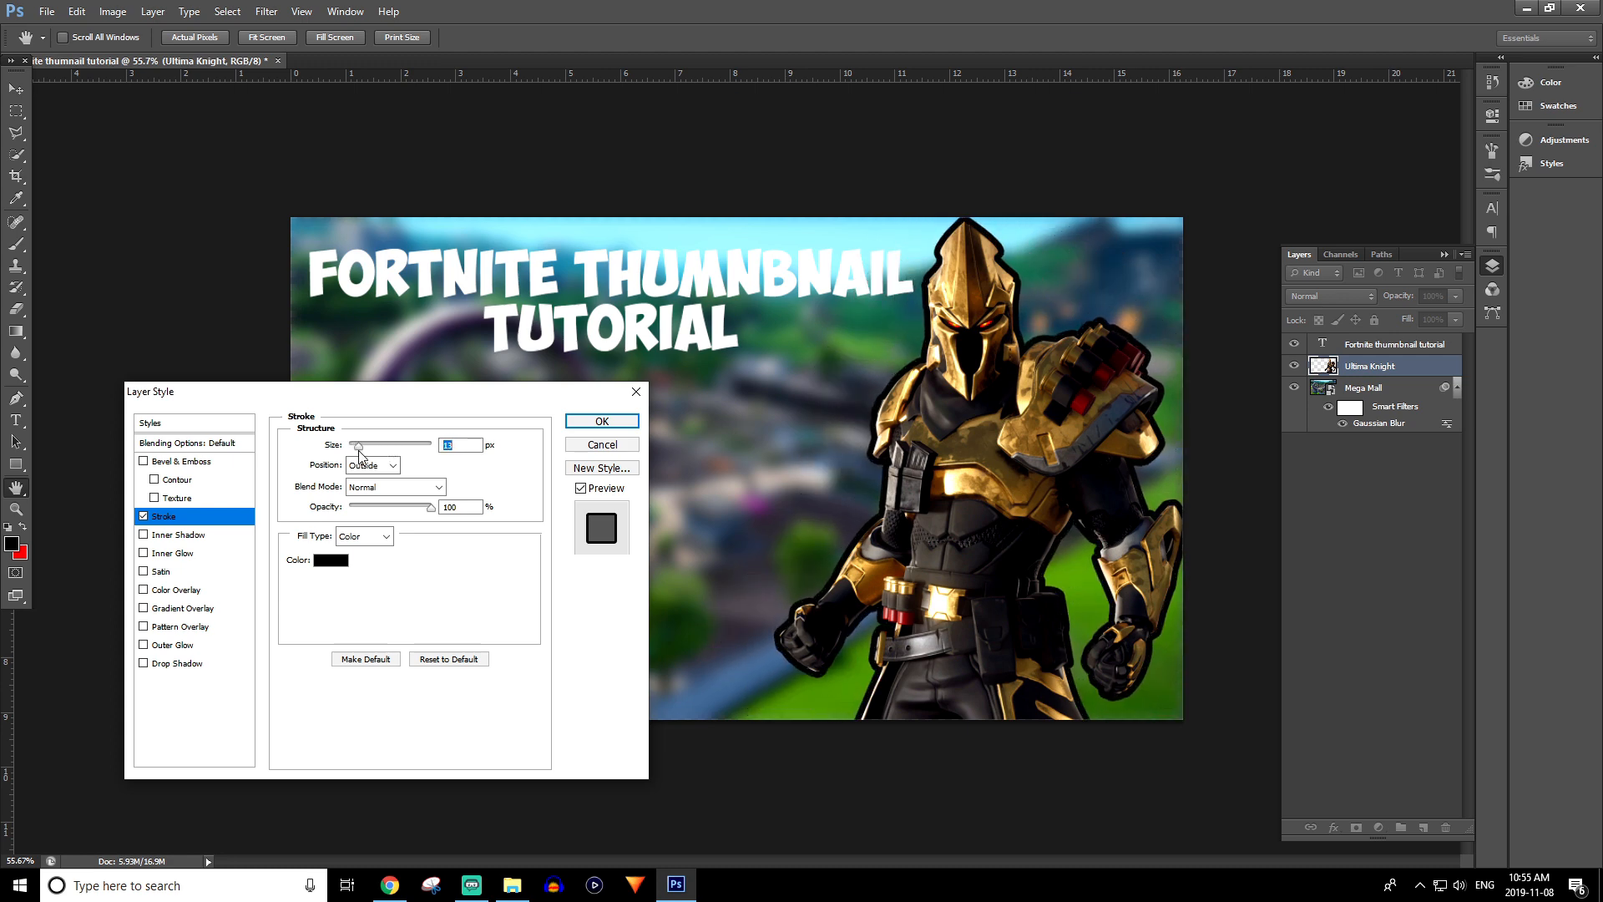
left_click(326, 563)
left_click_drag(669, 411, 497, 147)
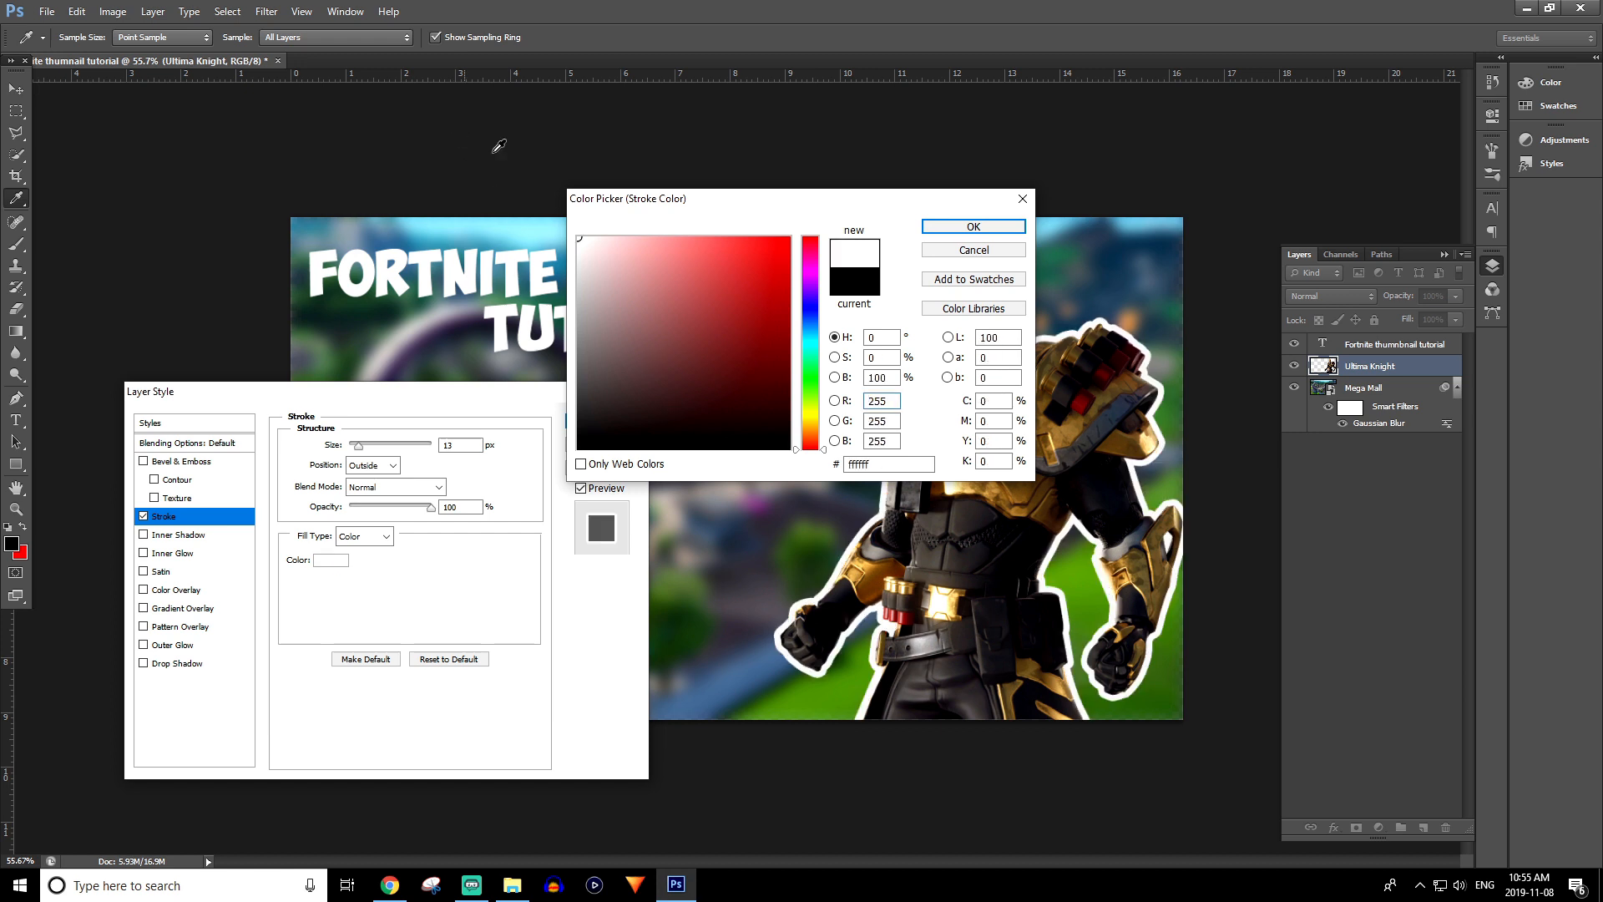
left_click(974, 226)
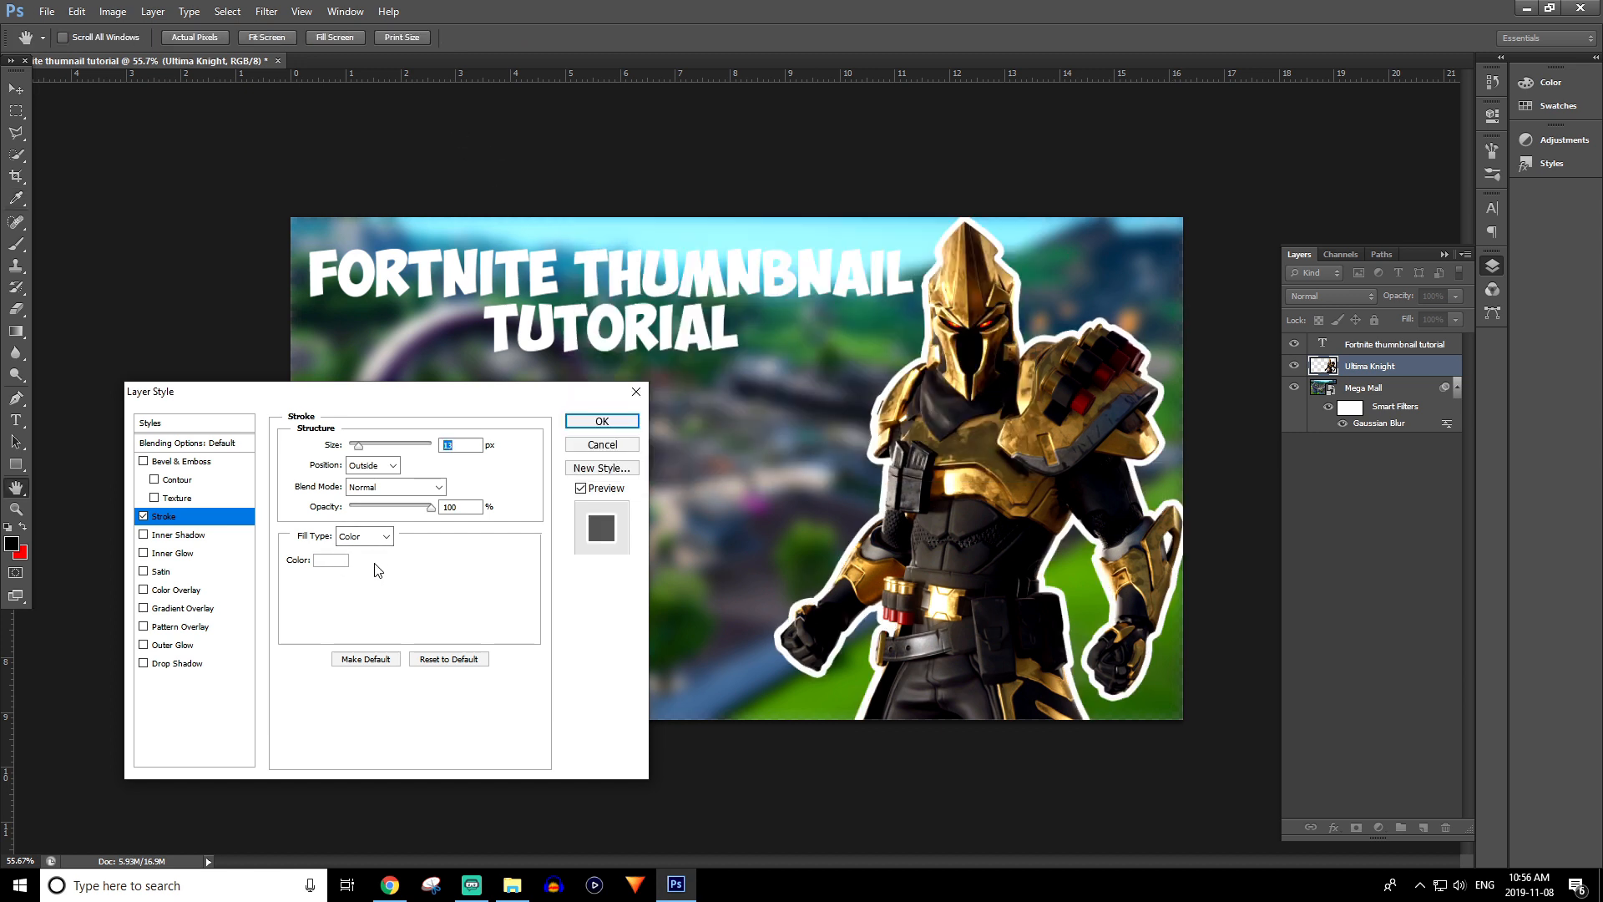
- Try a gradient fill on the character's stroke with the Orange, Yellow, Orange preset and the Spectrum preset
left_click(364, 536)
left_click(367, 565)
left_click(372, 560)
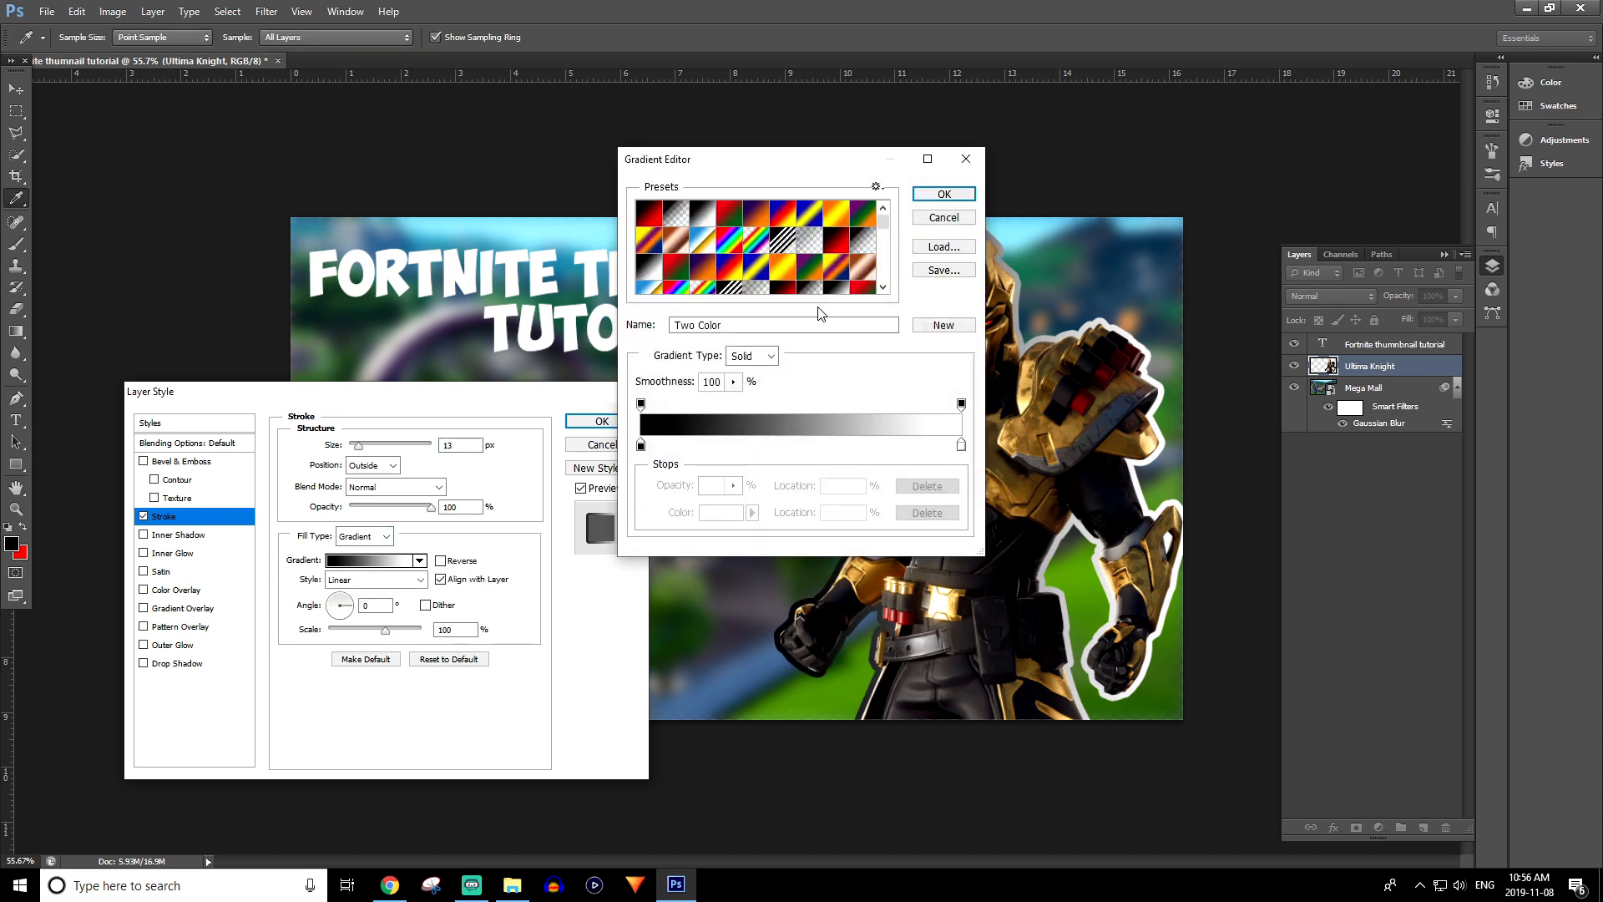
left_click(783, 269)
left_click(943, 195)
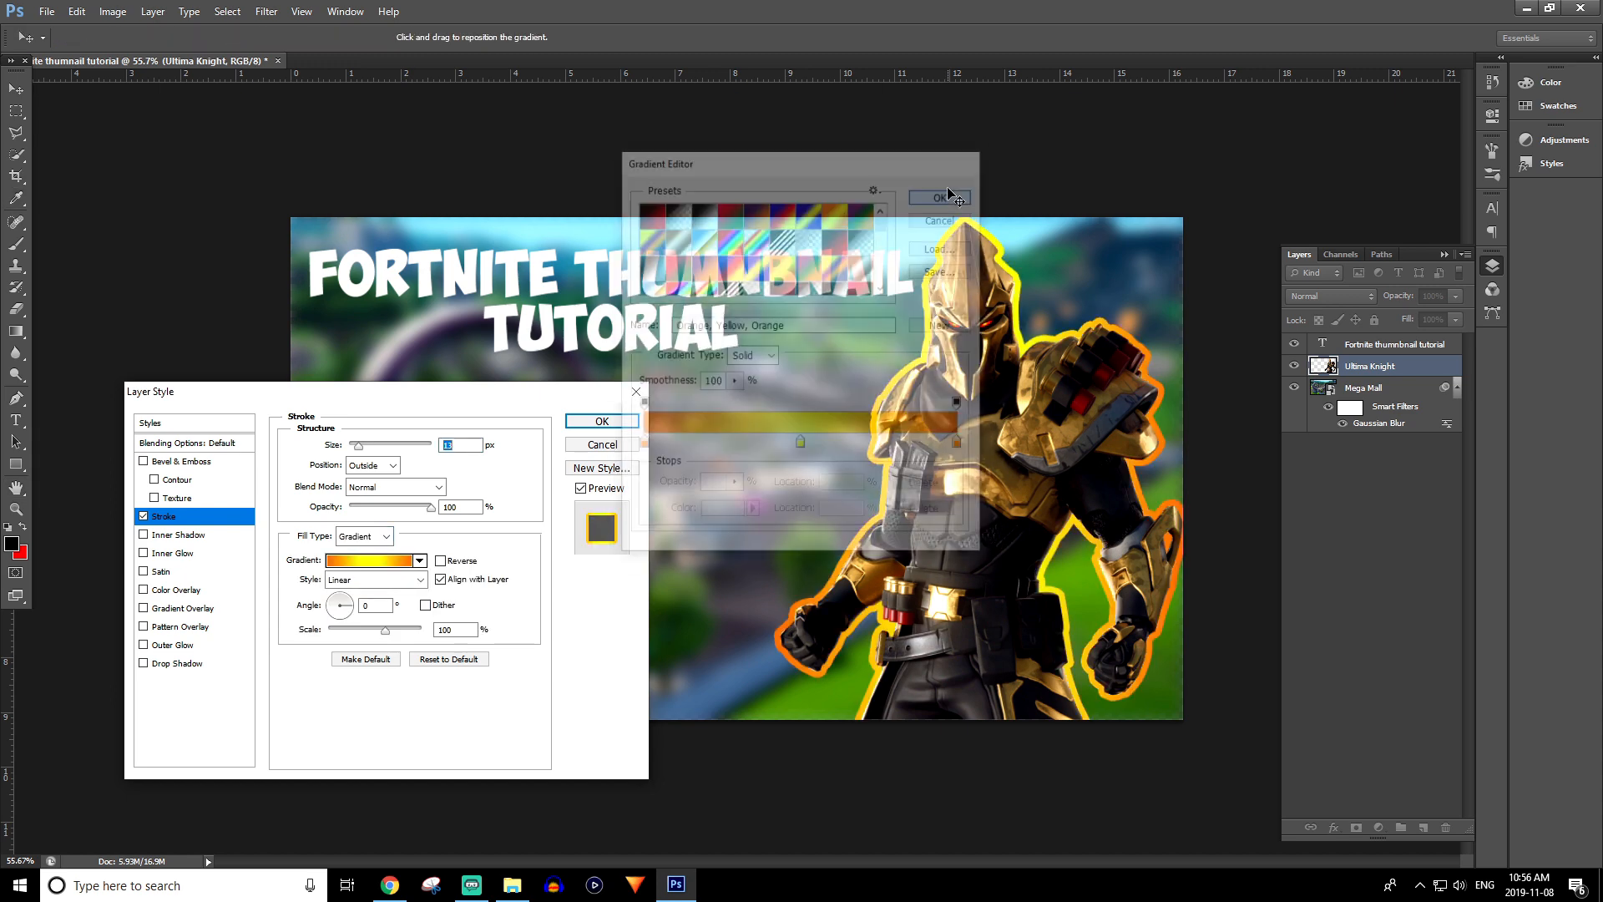
left_click(408, 562)
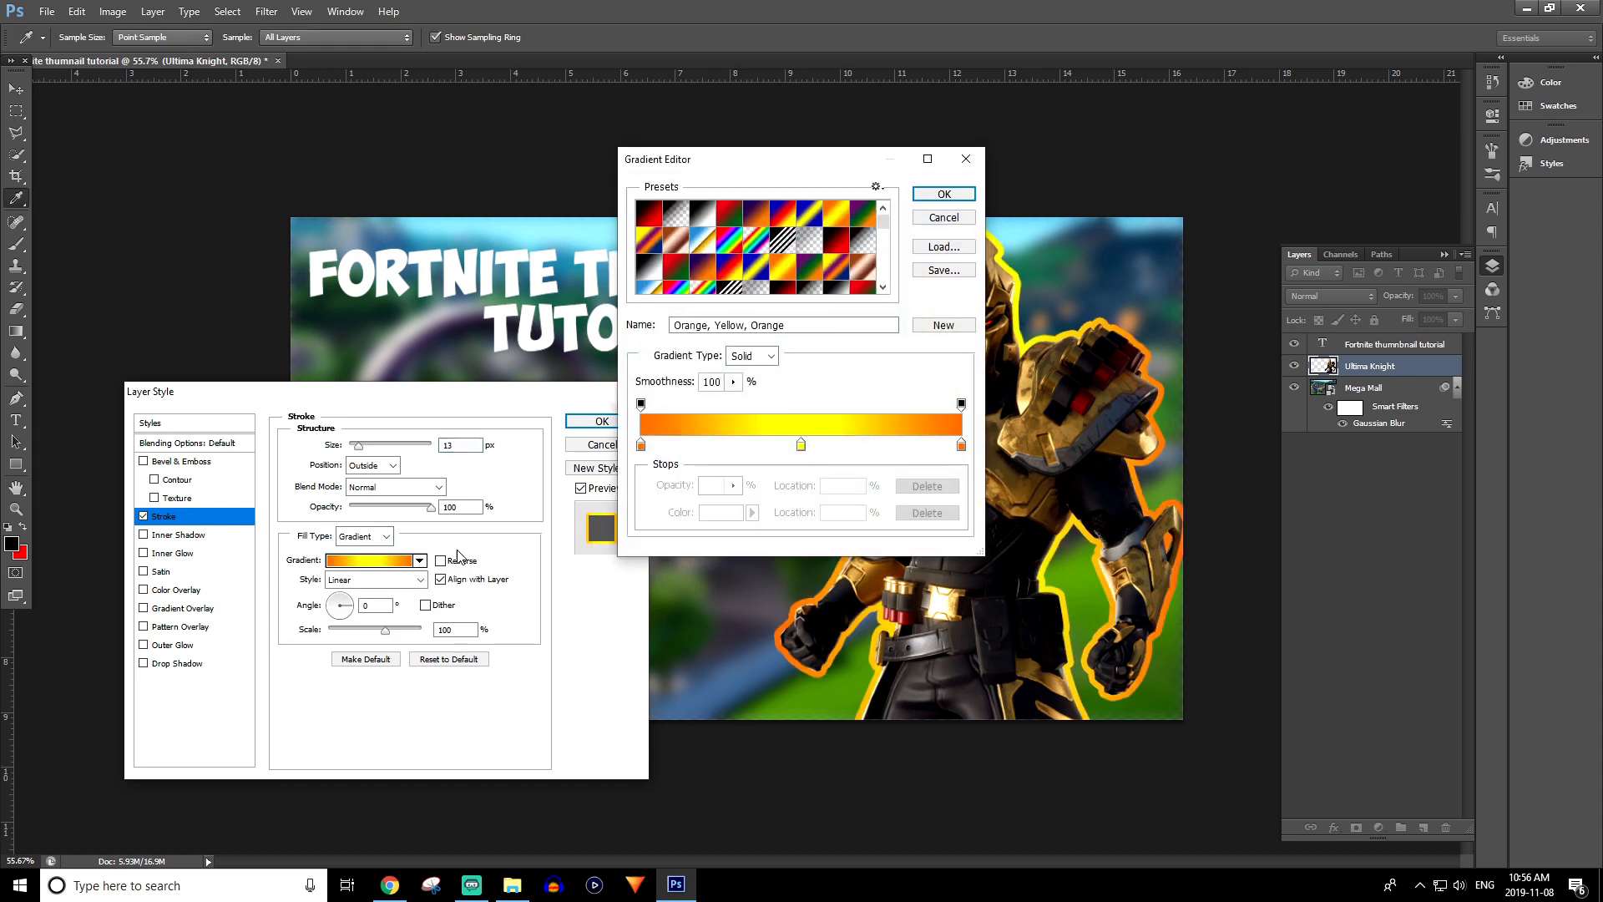
left_click(677, 288)
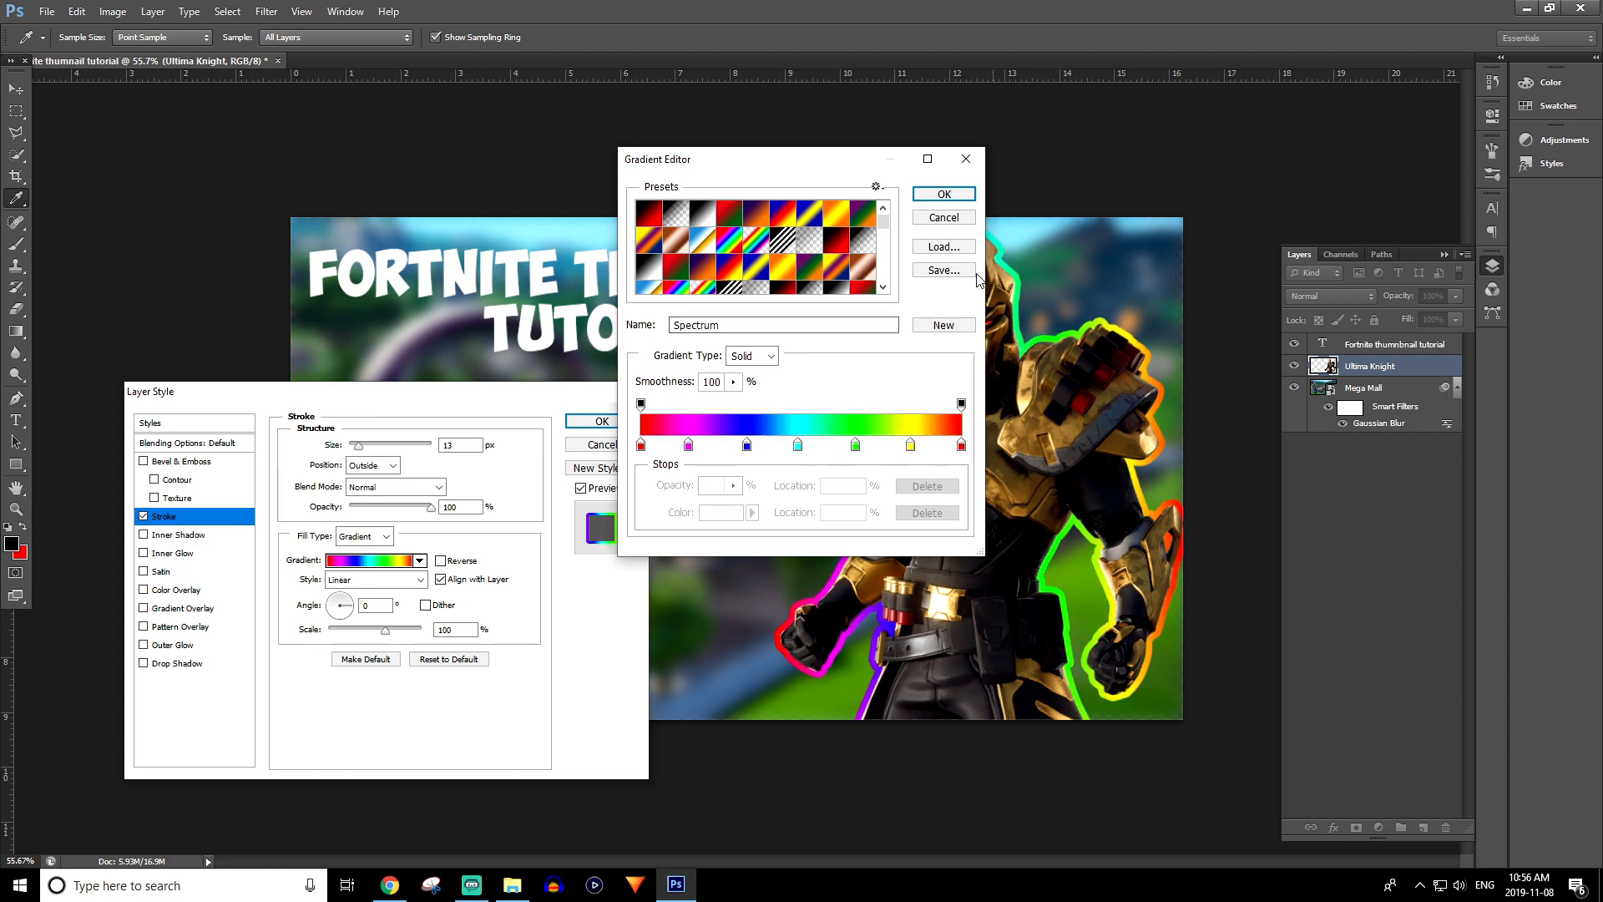
left_click(942, 196)
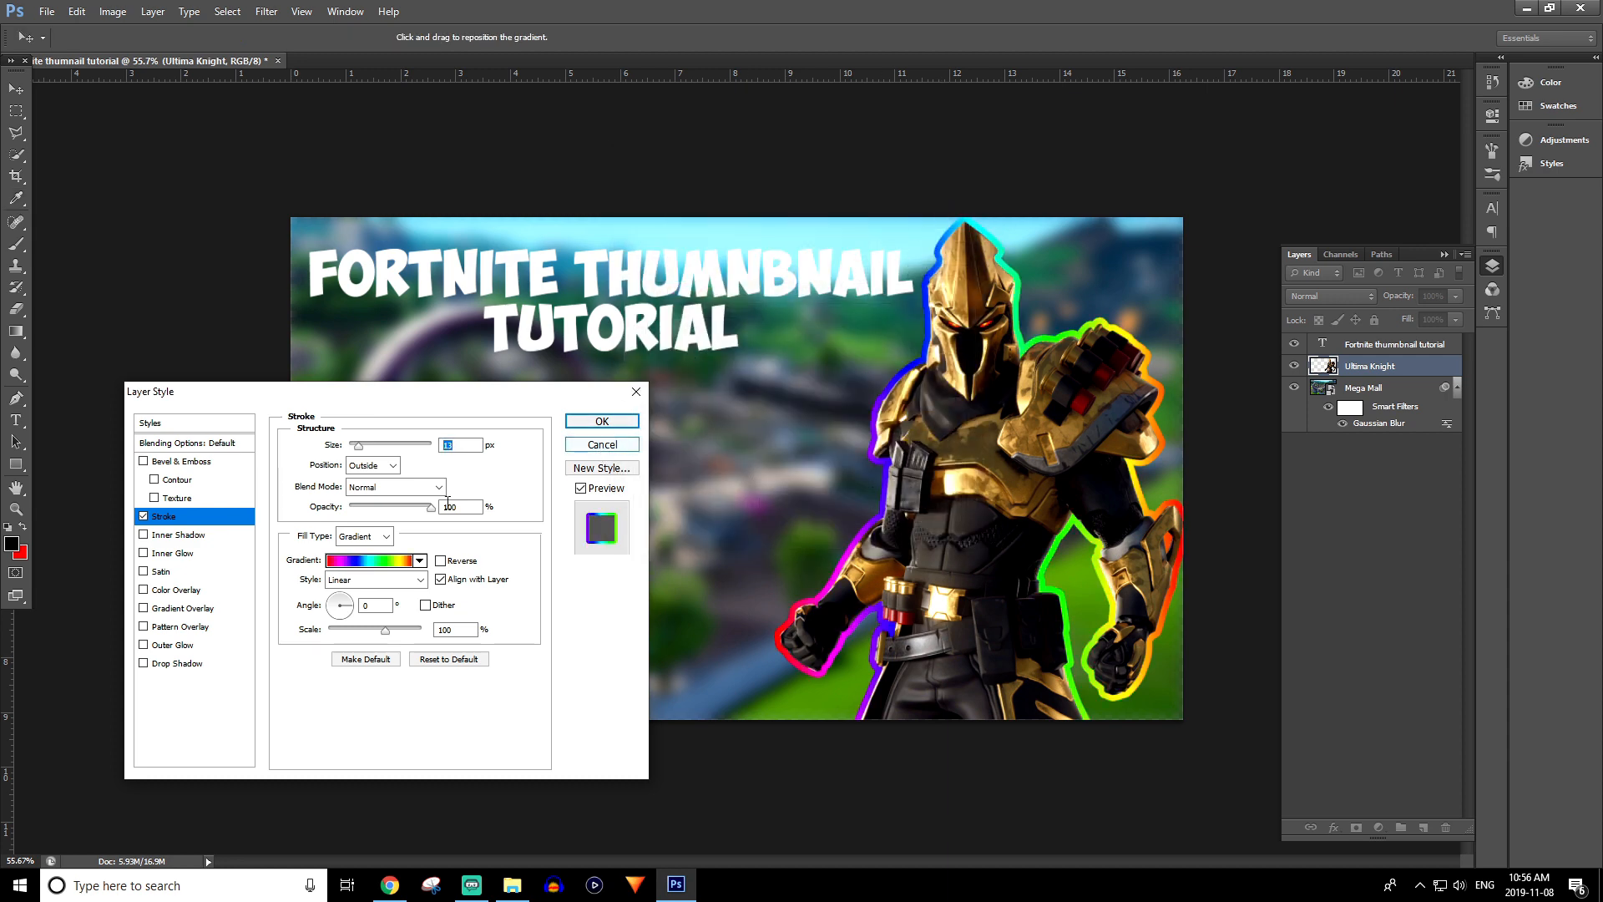
- Return the stroke's fill type to Color and apply the layer style to the Ultima Knight
left_click(380, 537)
left_click(380, 554)
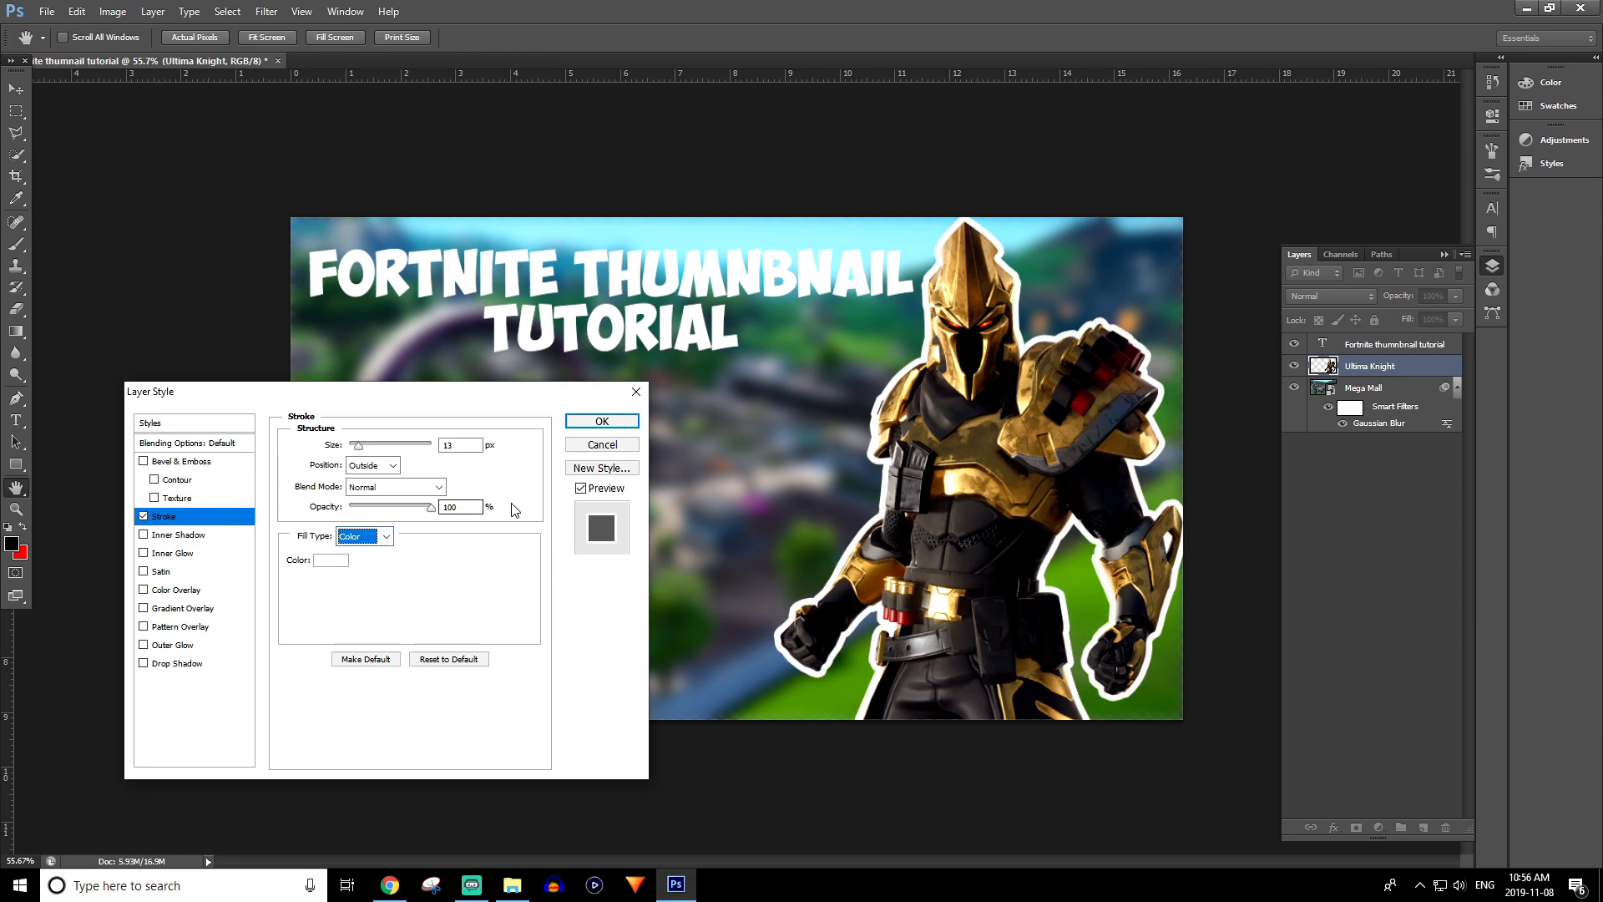
left_click(602, 421)
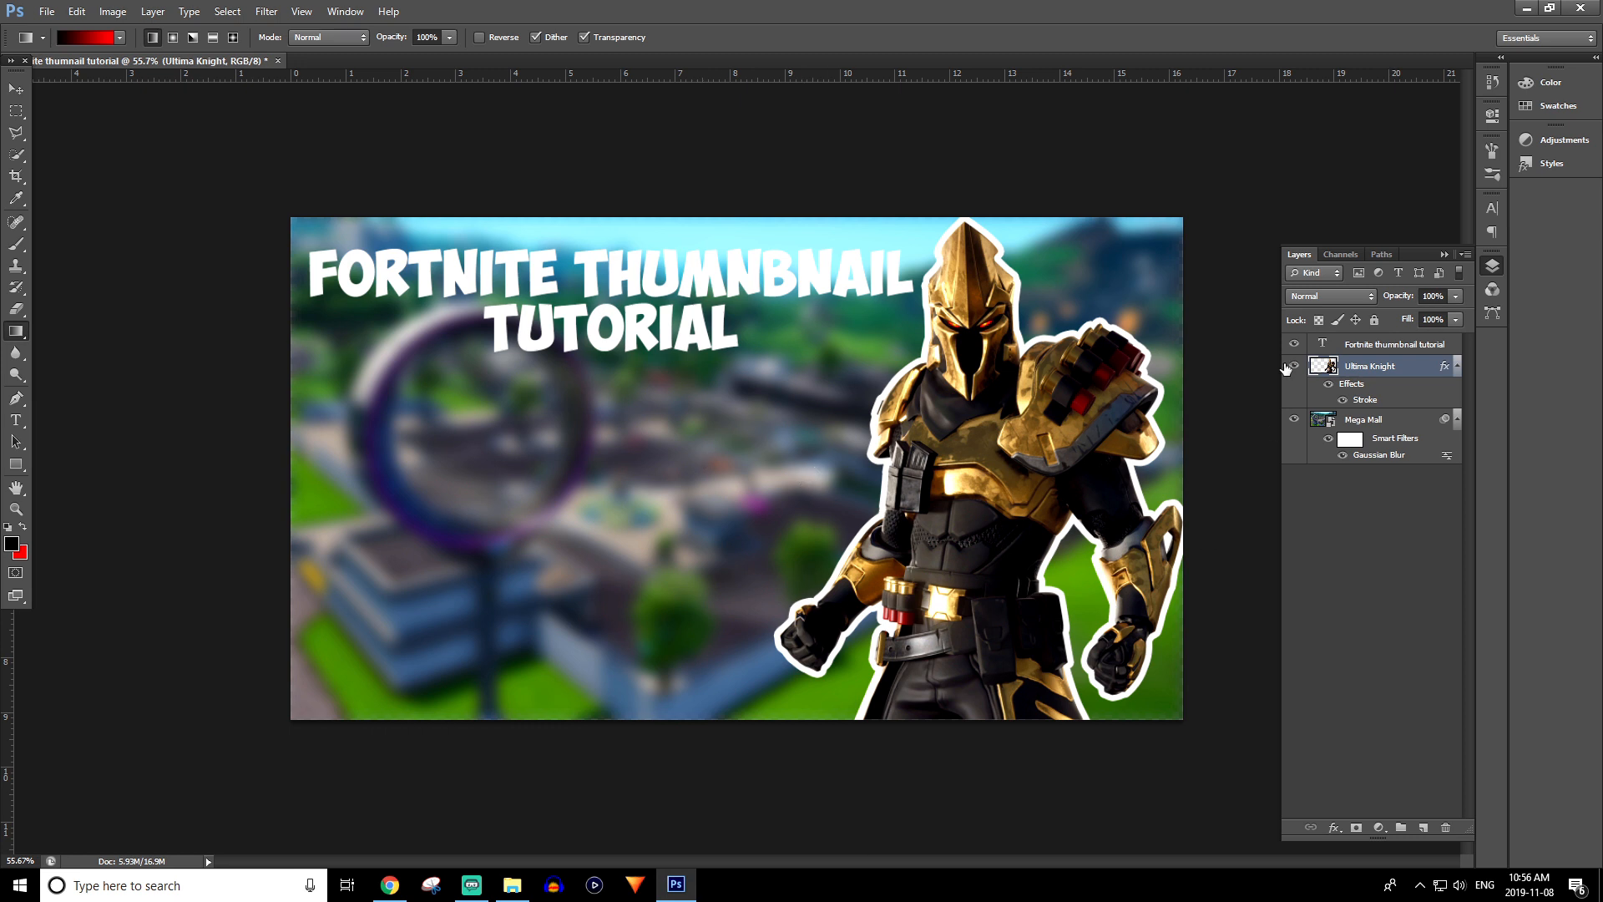
- Add a drop shadow to the Ultima Knight layer and increase its distance well beyond the default
double_click(1407, 370)
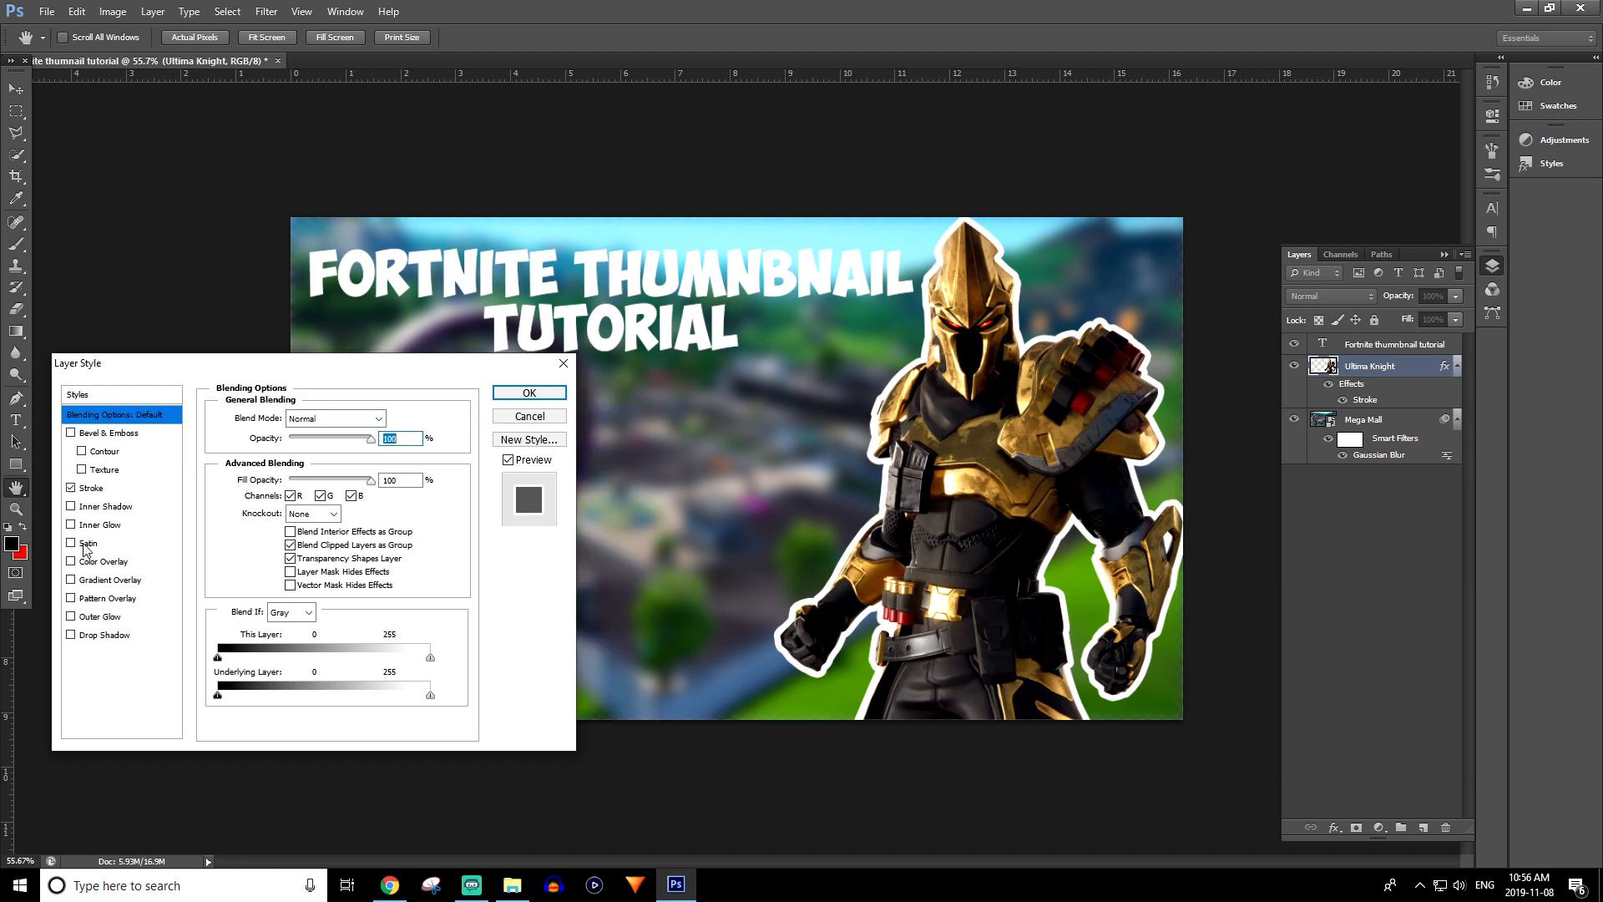
left_click(104, 636)
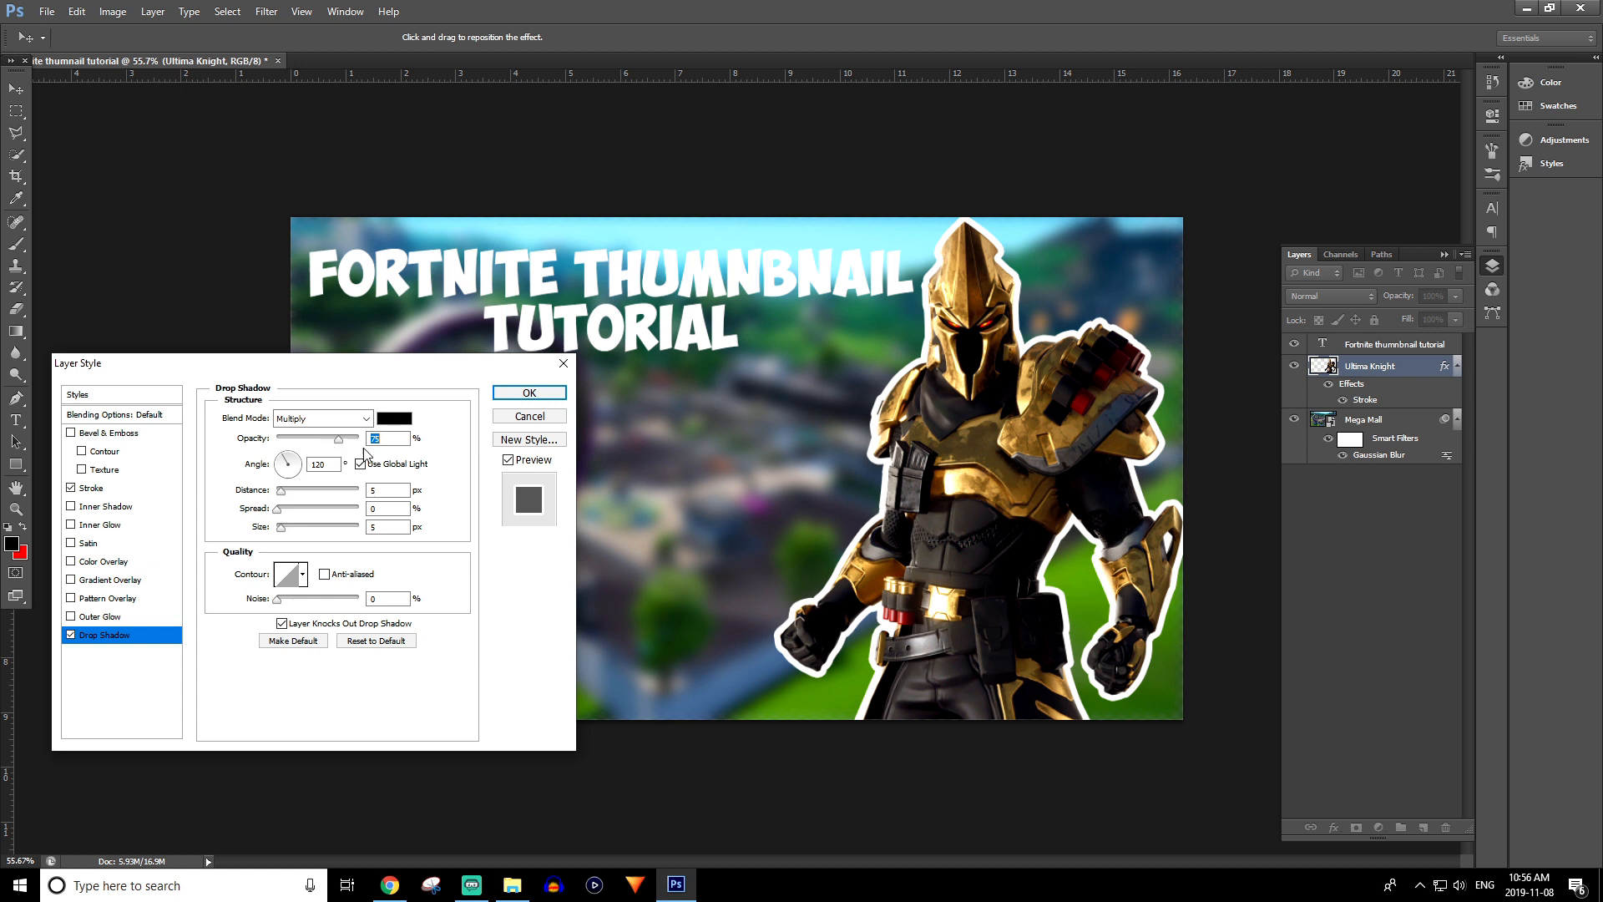
left_click_drag(281, 489, 317, 501)
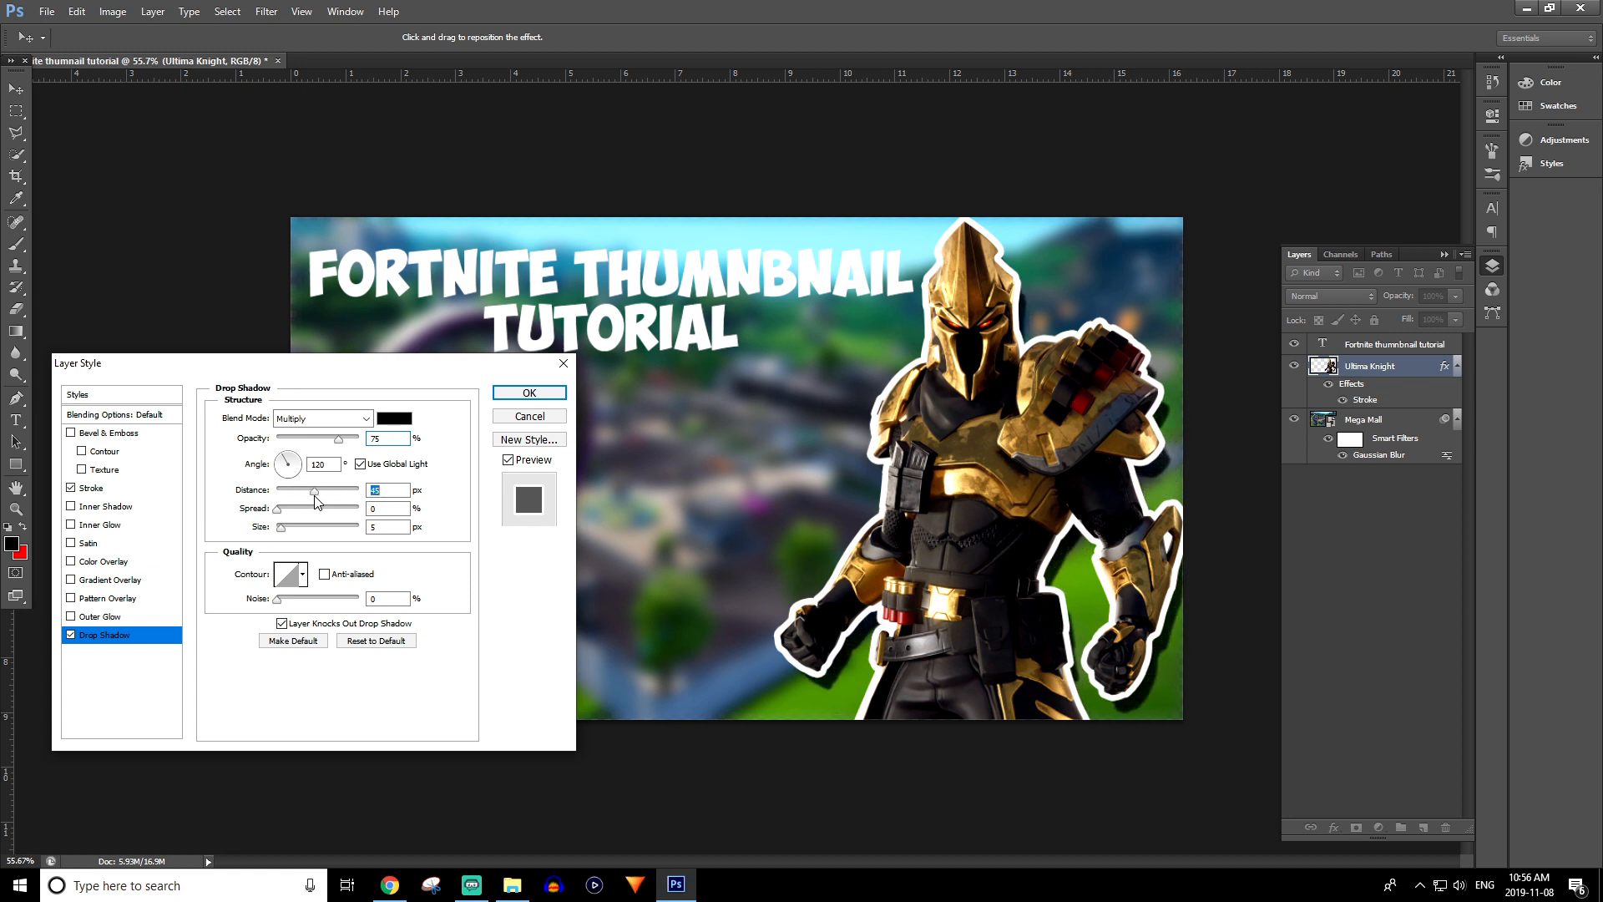
left_click(541, 391)
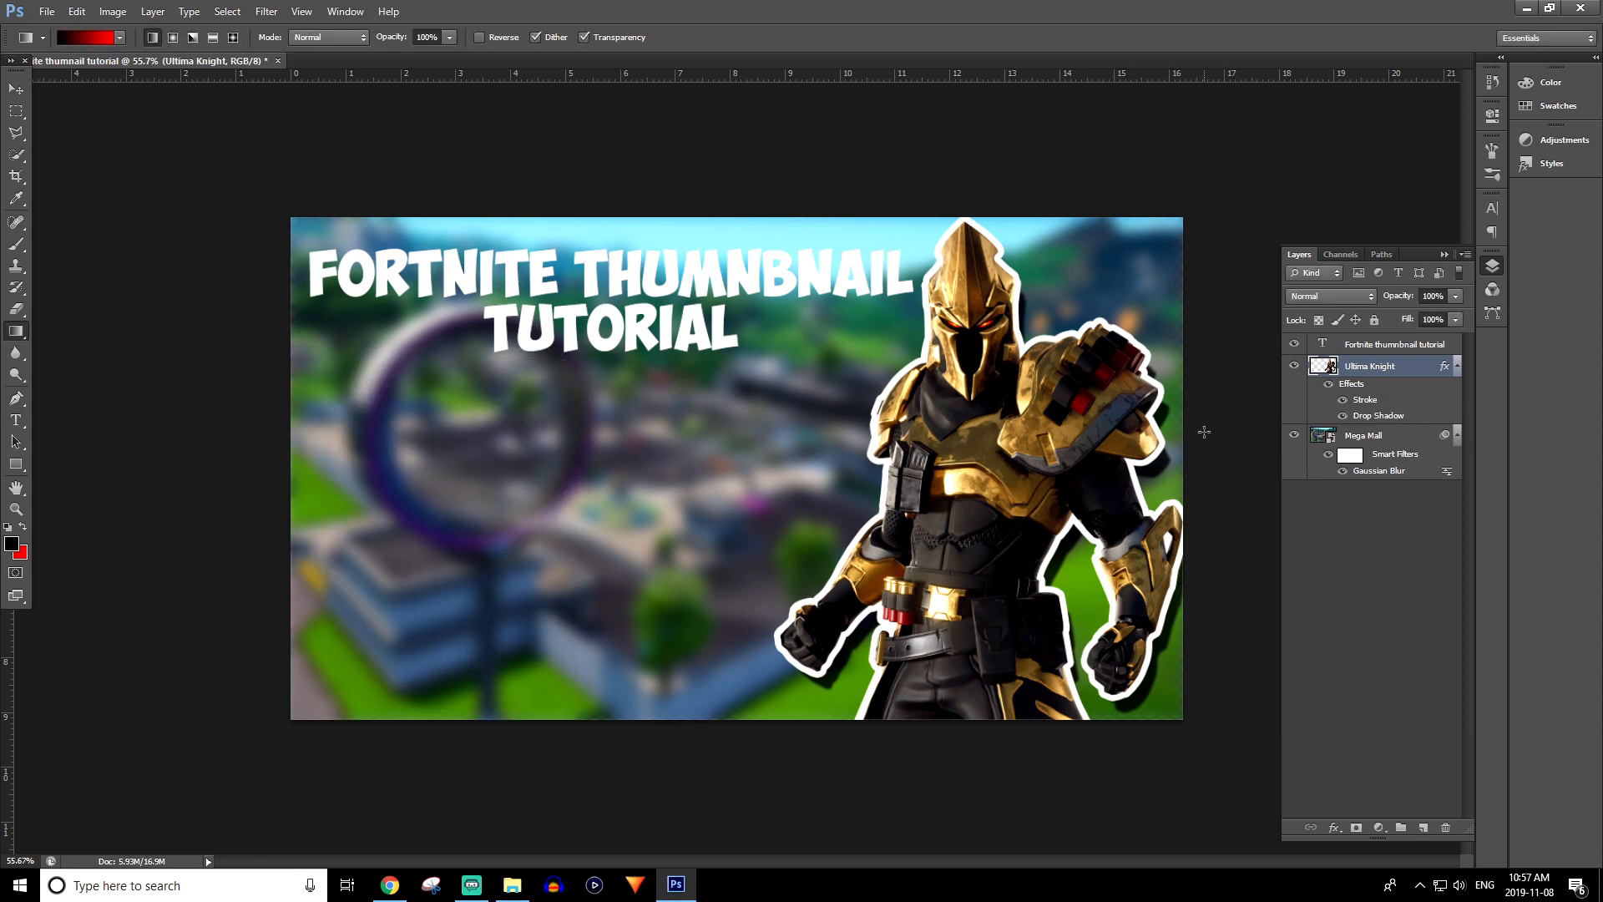
- Toggle the Ultima Knight's stroke effect off and on to compare the character with and without the outline
left_click(1342, 400)
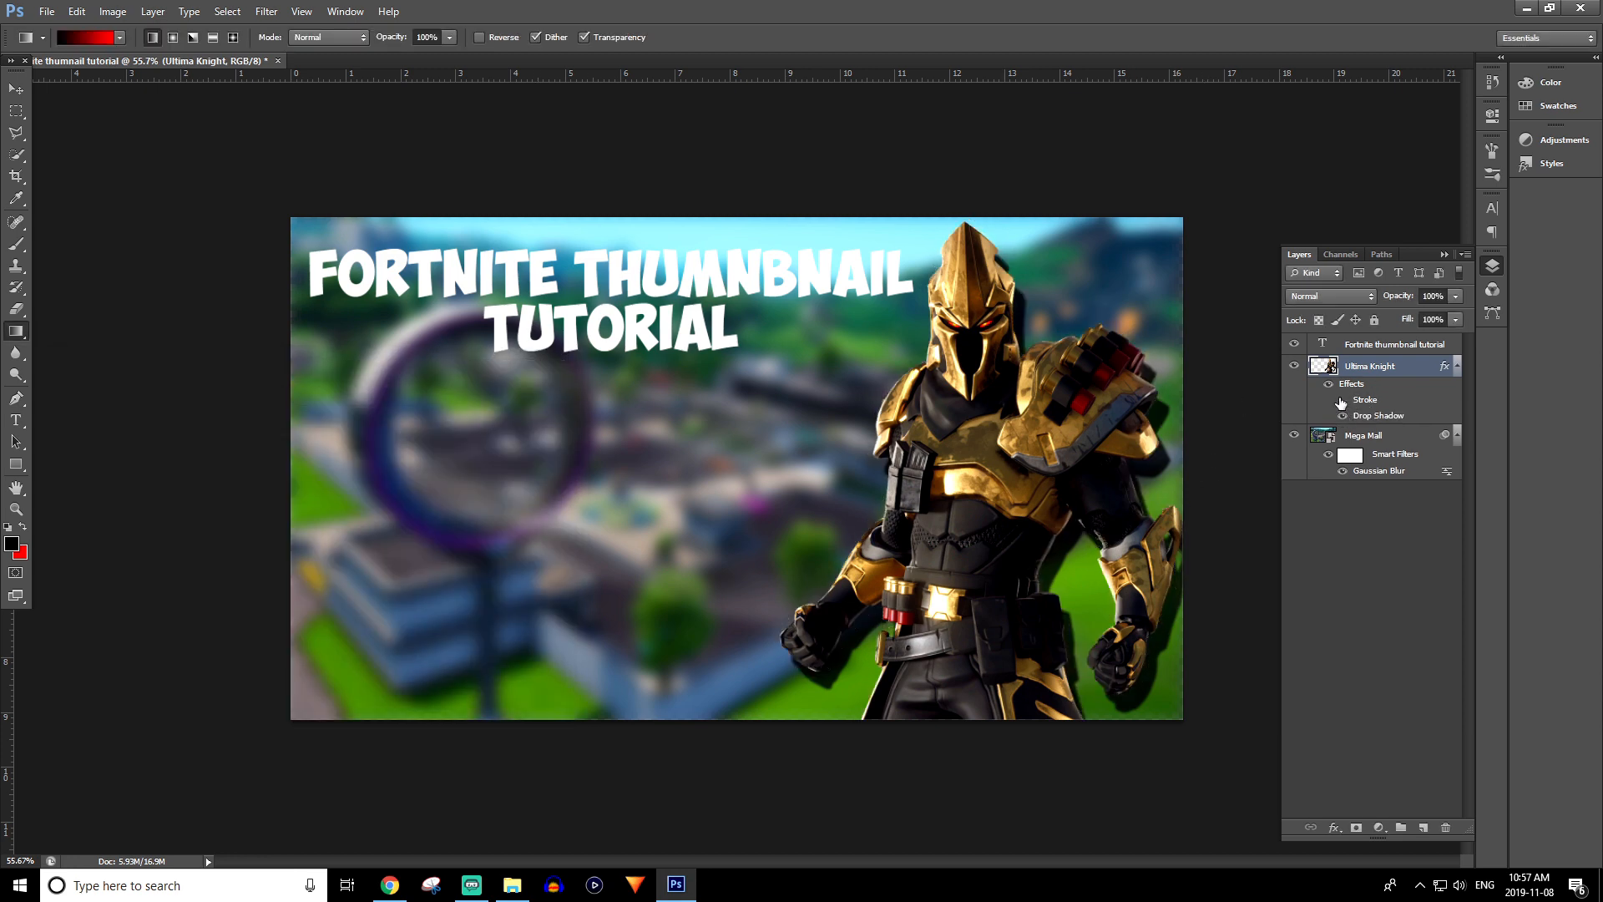
left_click(1341, 400)
left_click(1342, 400)
left_click(1342, 400)
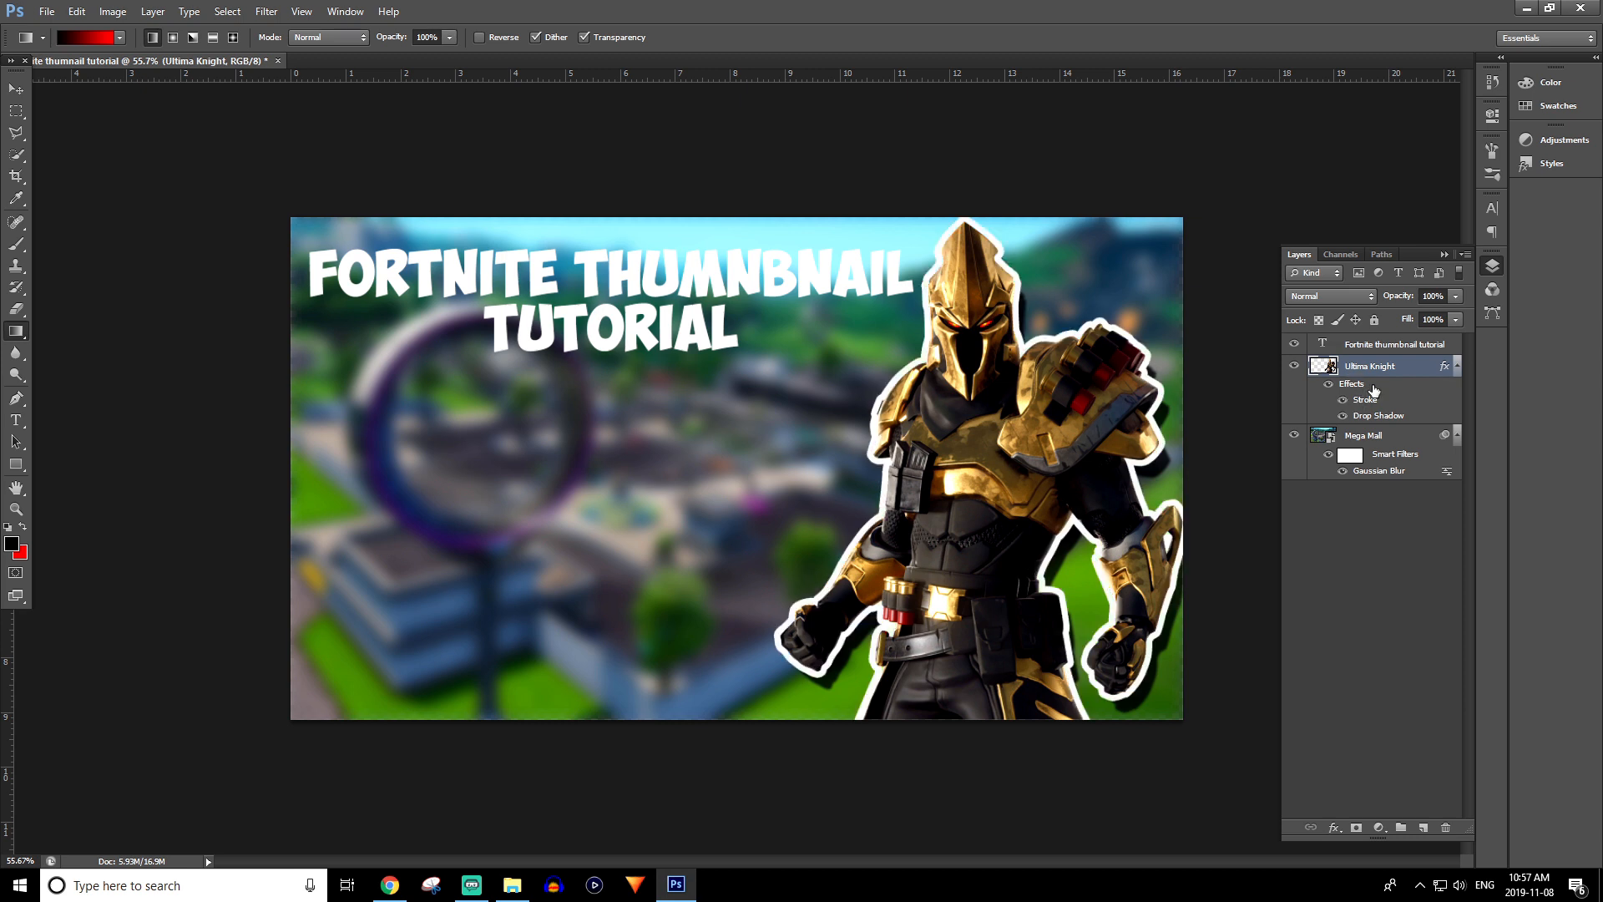
- Try a red color overlay on the Ultima Knight layer
double_click(1374, 387)
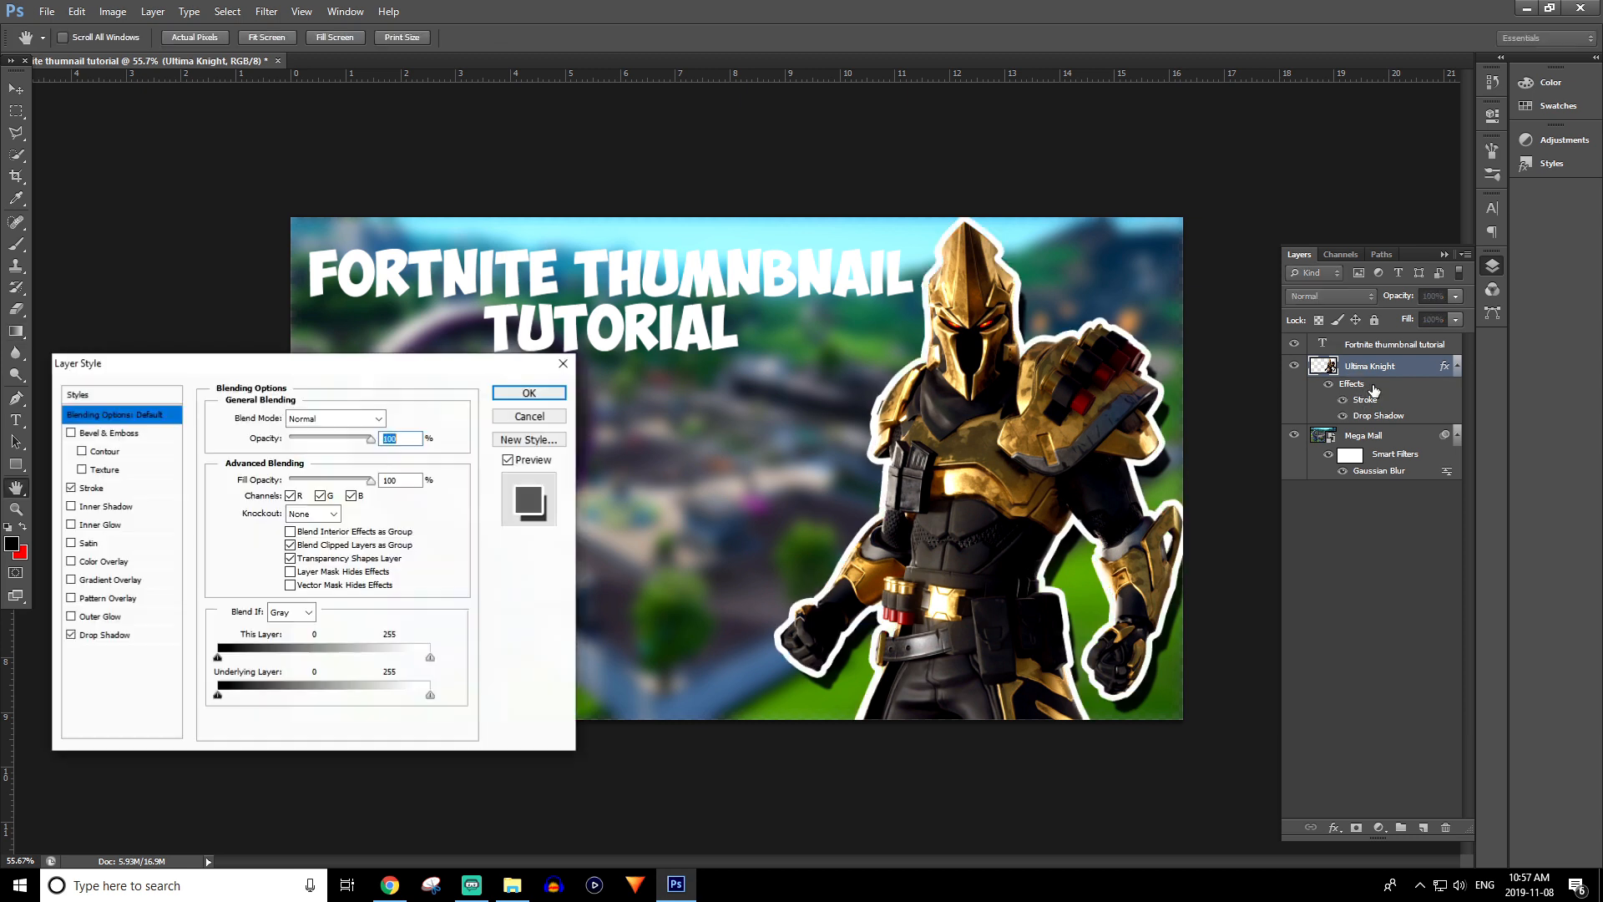
left_click(71, 561)
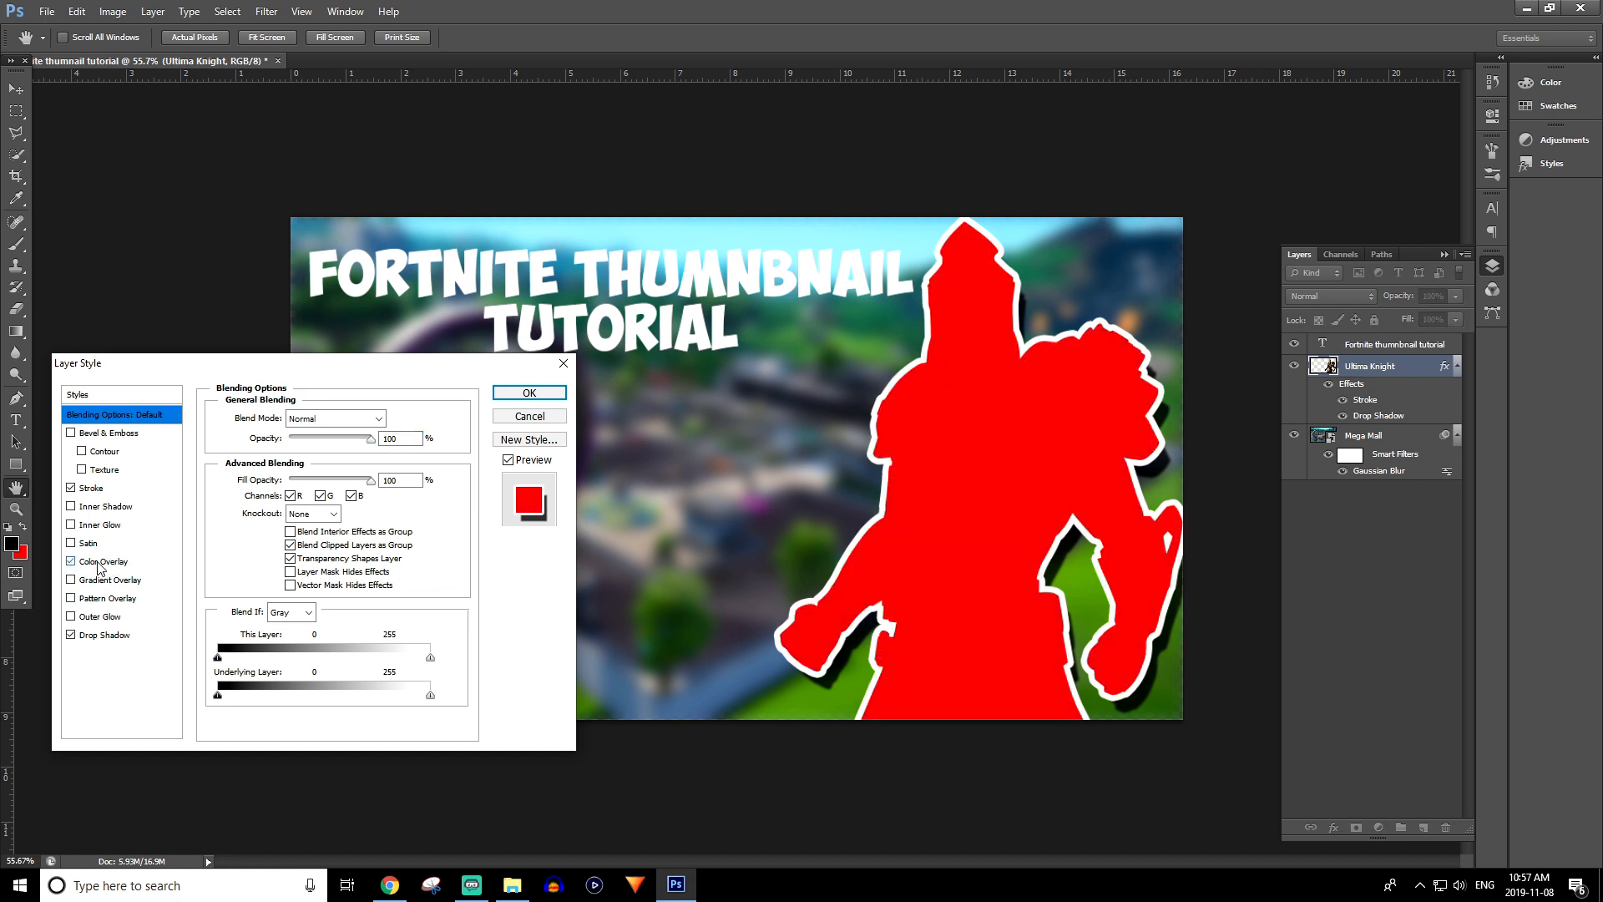
mouse_move(361, 441)
left_mouse_down()
mouse_move(299, 446)
mouse_move(371, 440)
left_mouse_up()
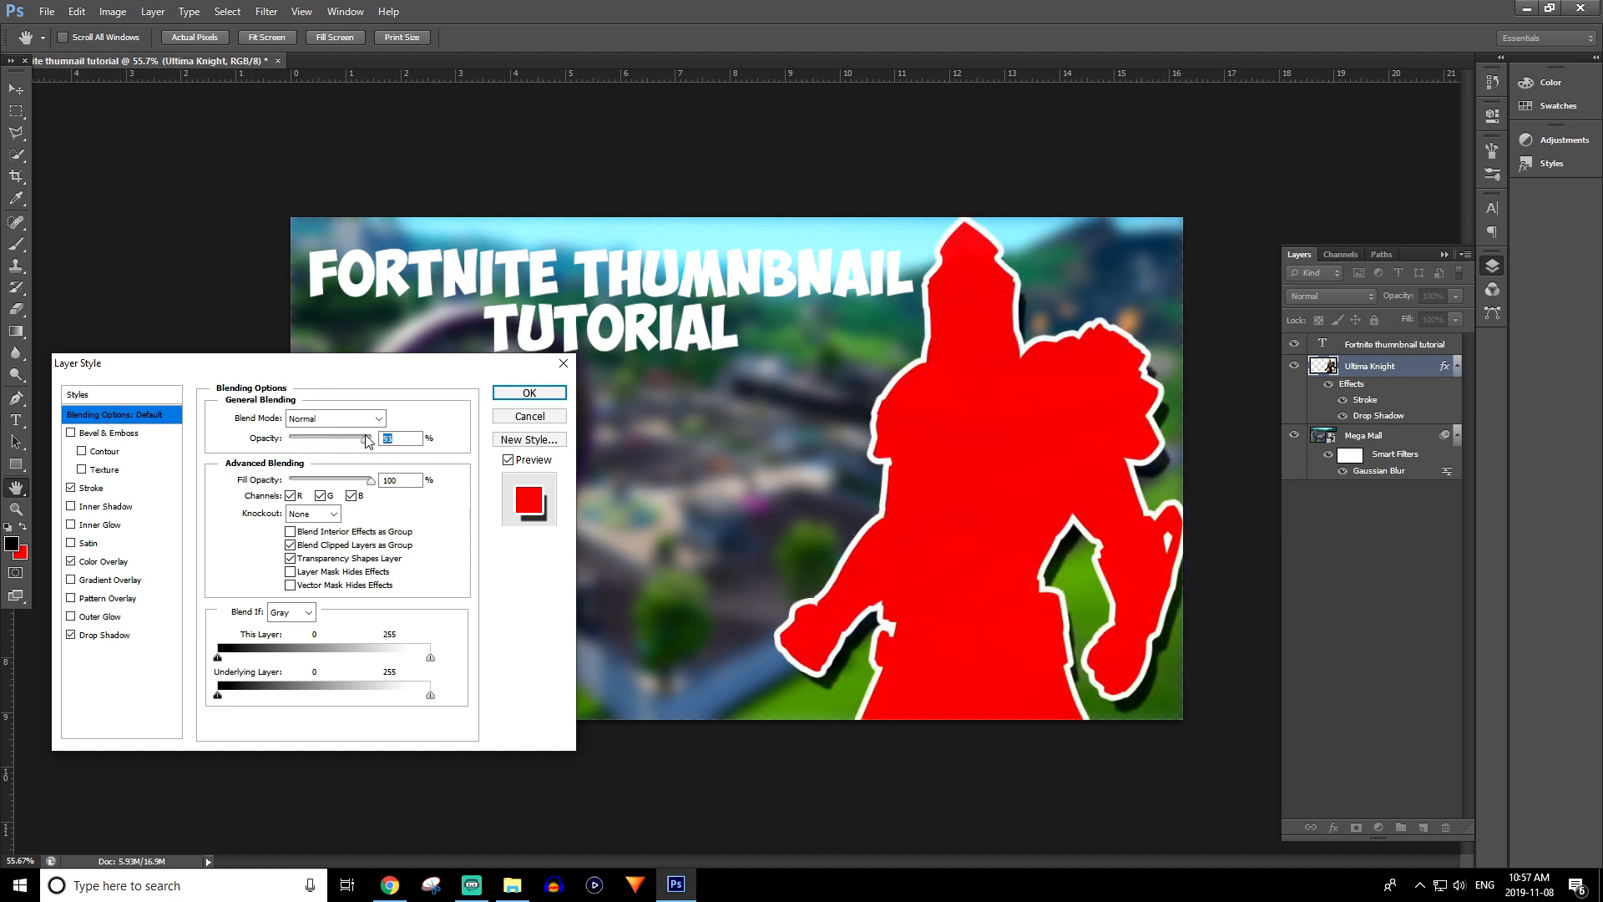
left_click(71, 562)
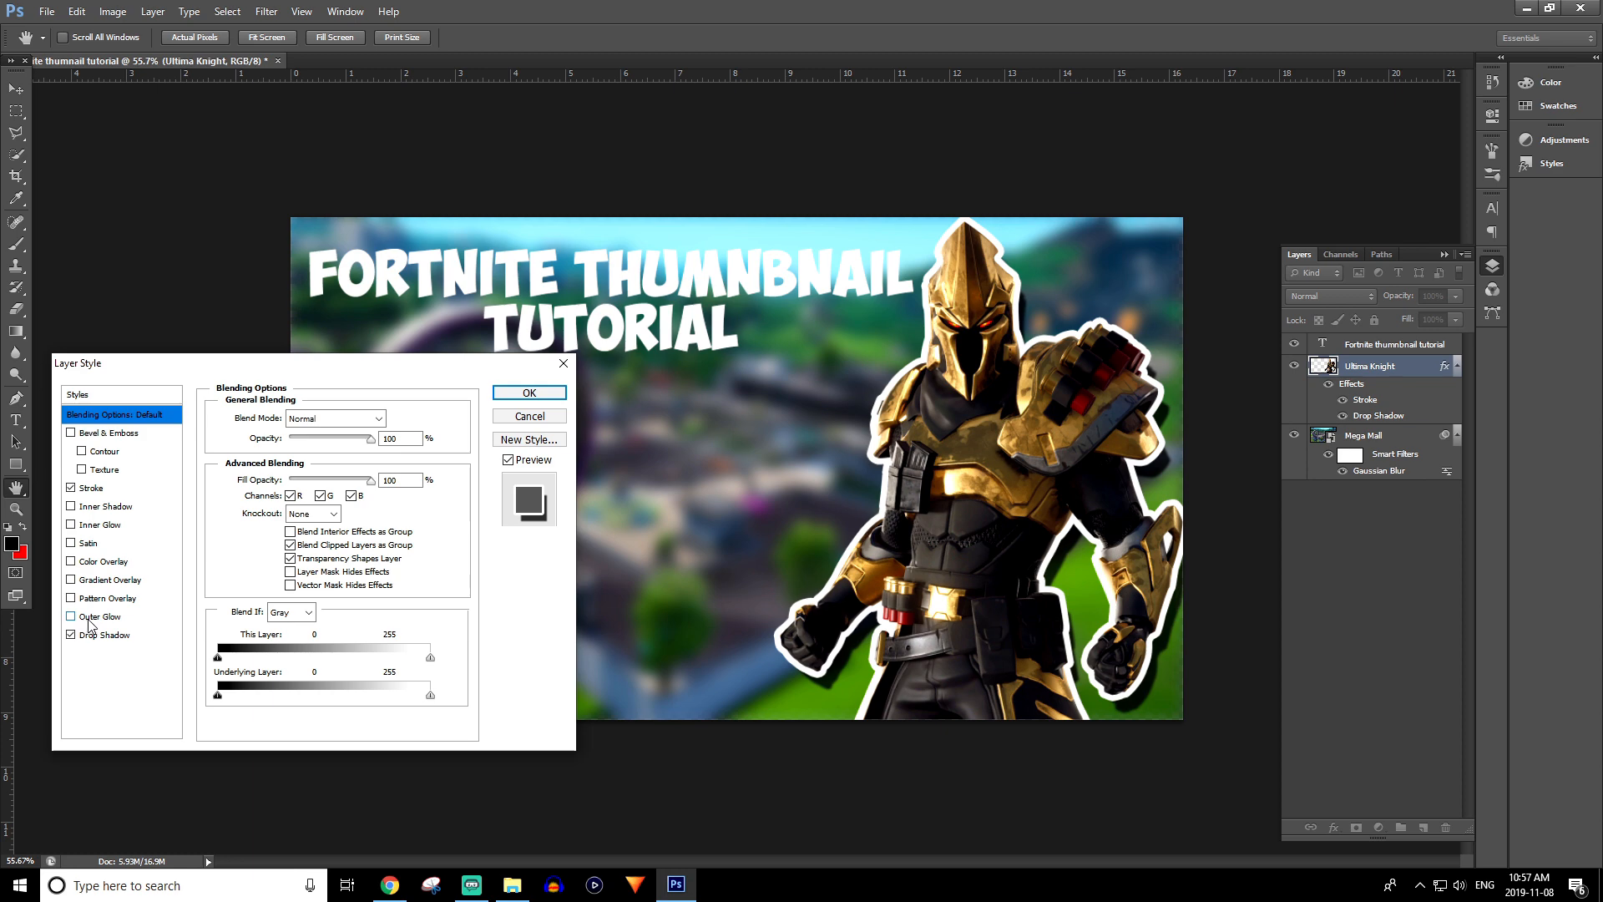
left_click(565, 365)
key("g")
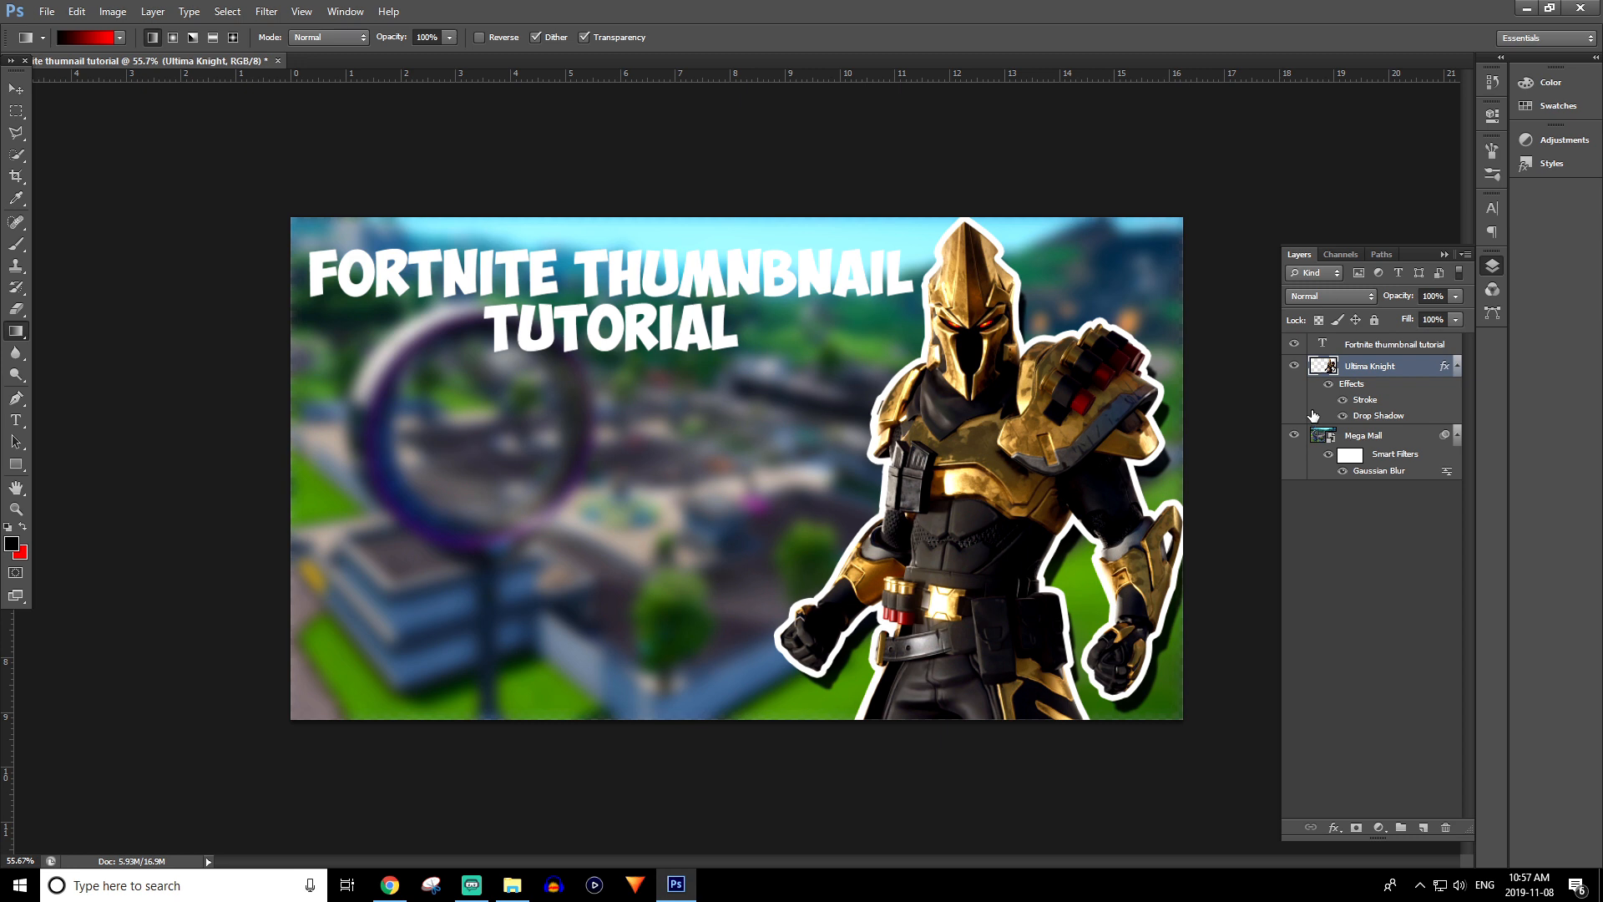
- Add a black outside stroke to the Fortnite title text layer, noticeably thicker than the default 3 px
left_click(1379, 346)
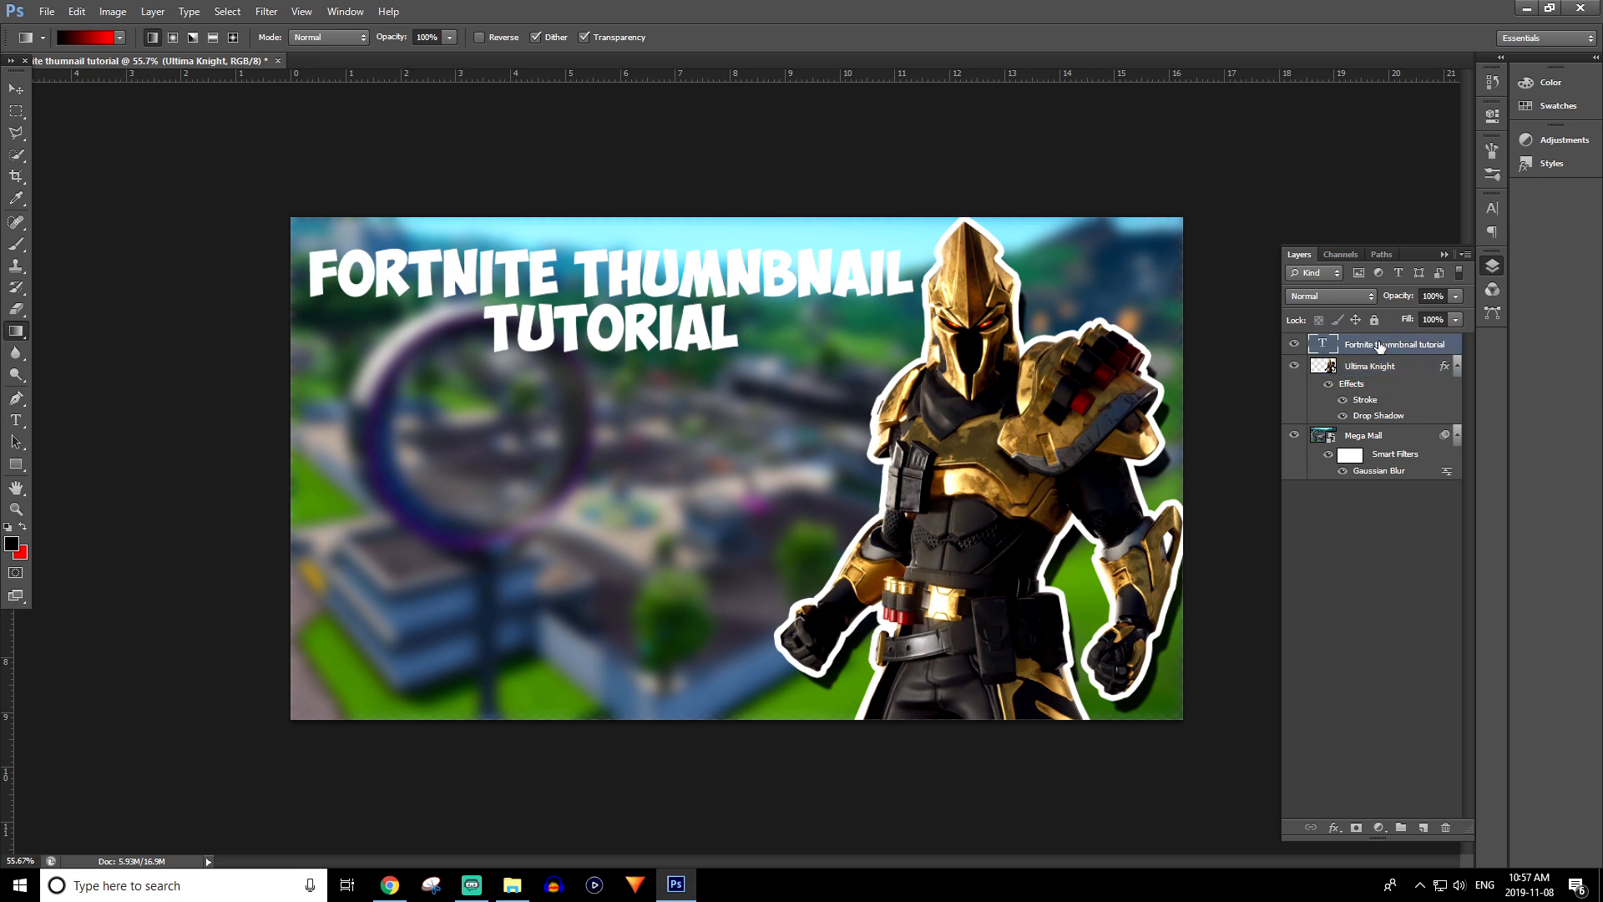
right_click(1381, 350)
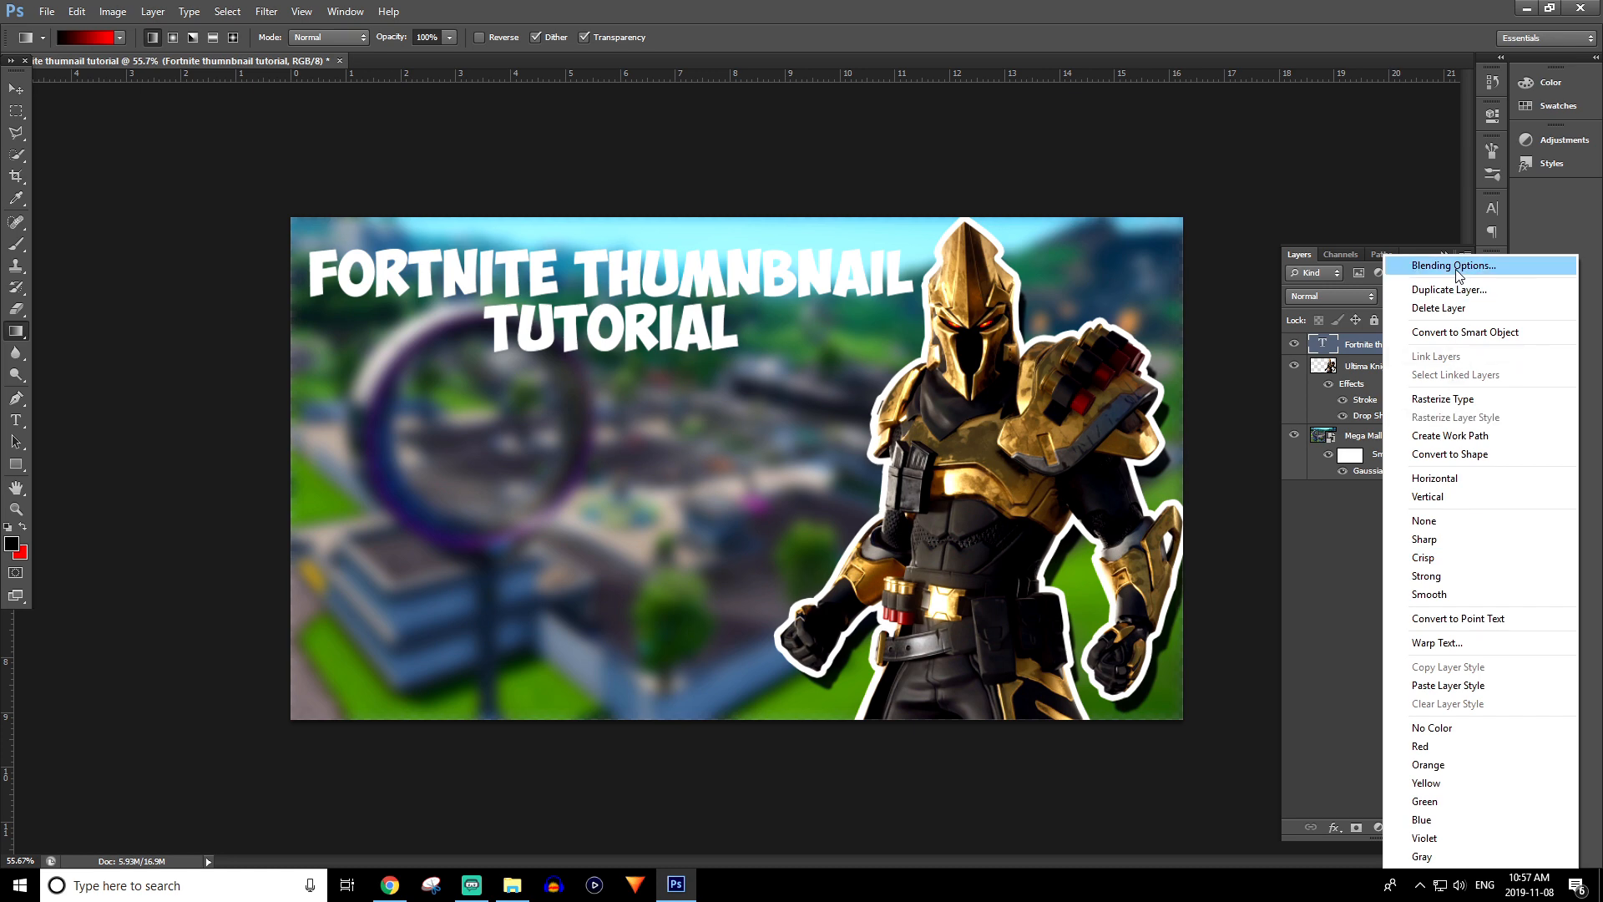
left_click(1429, 262)
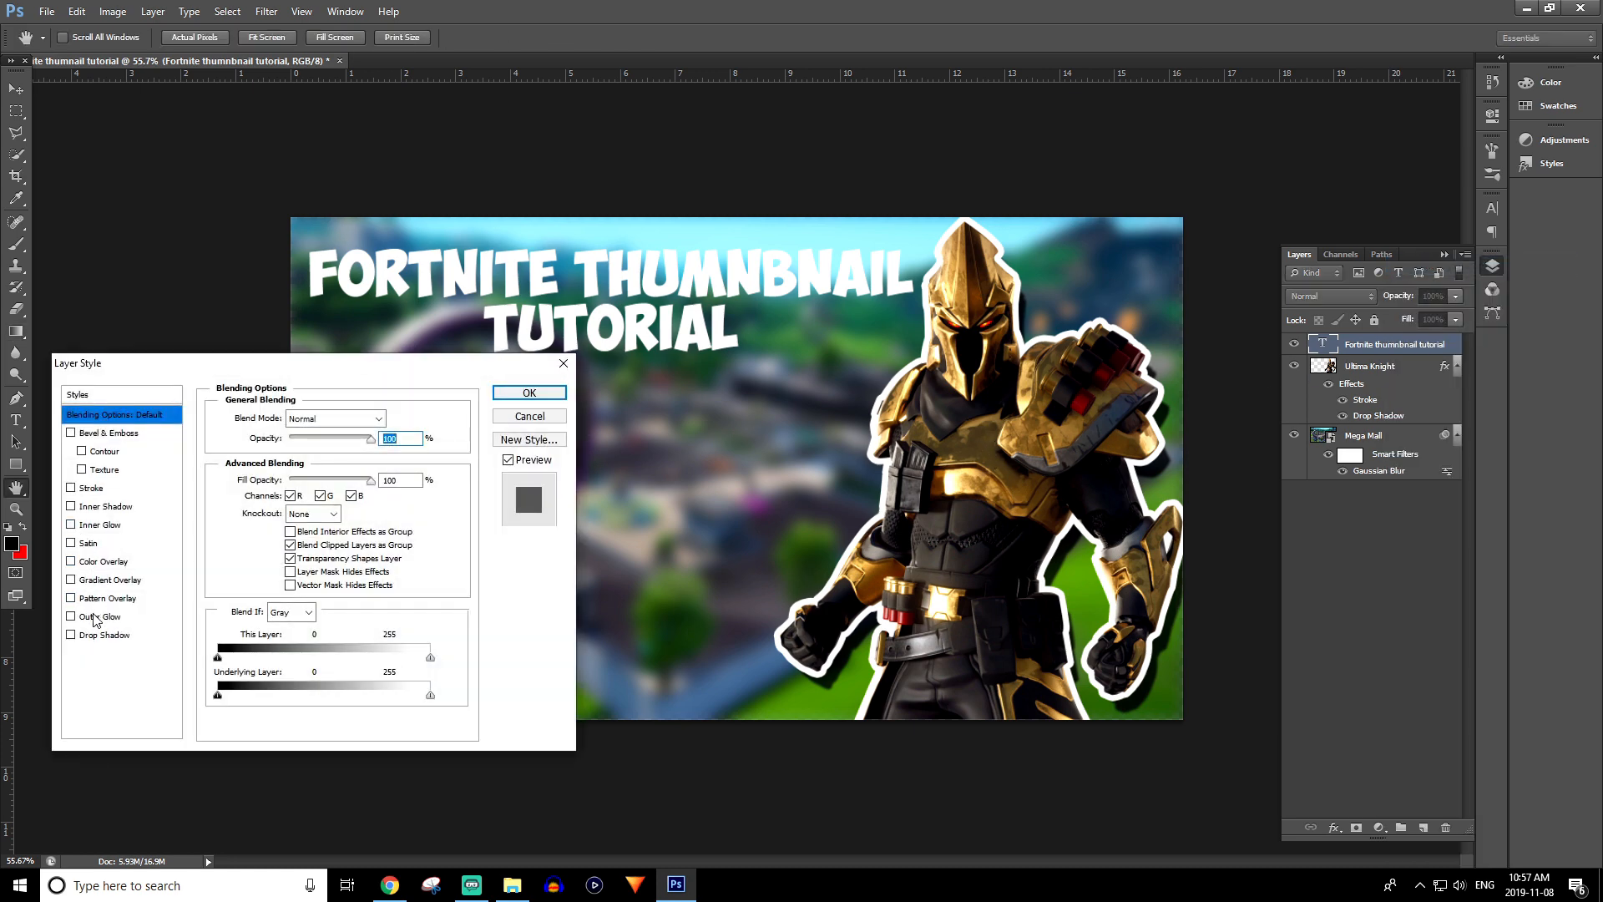
left_click(91, 488)
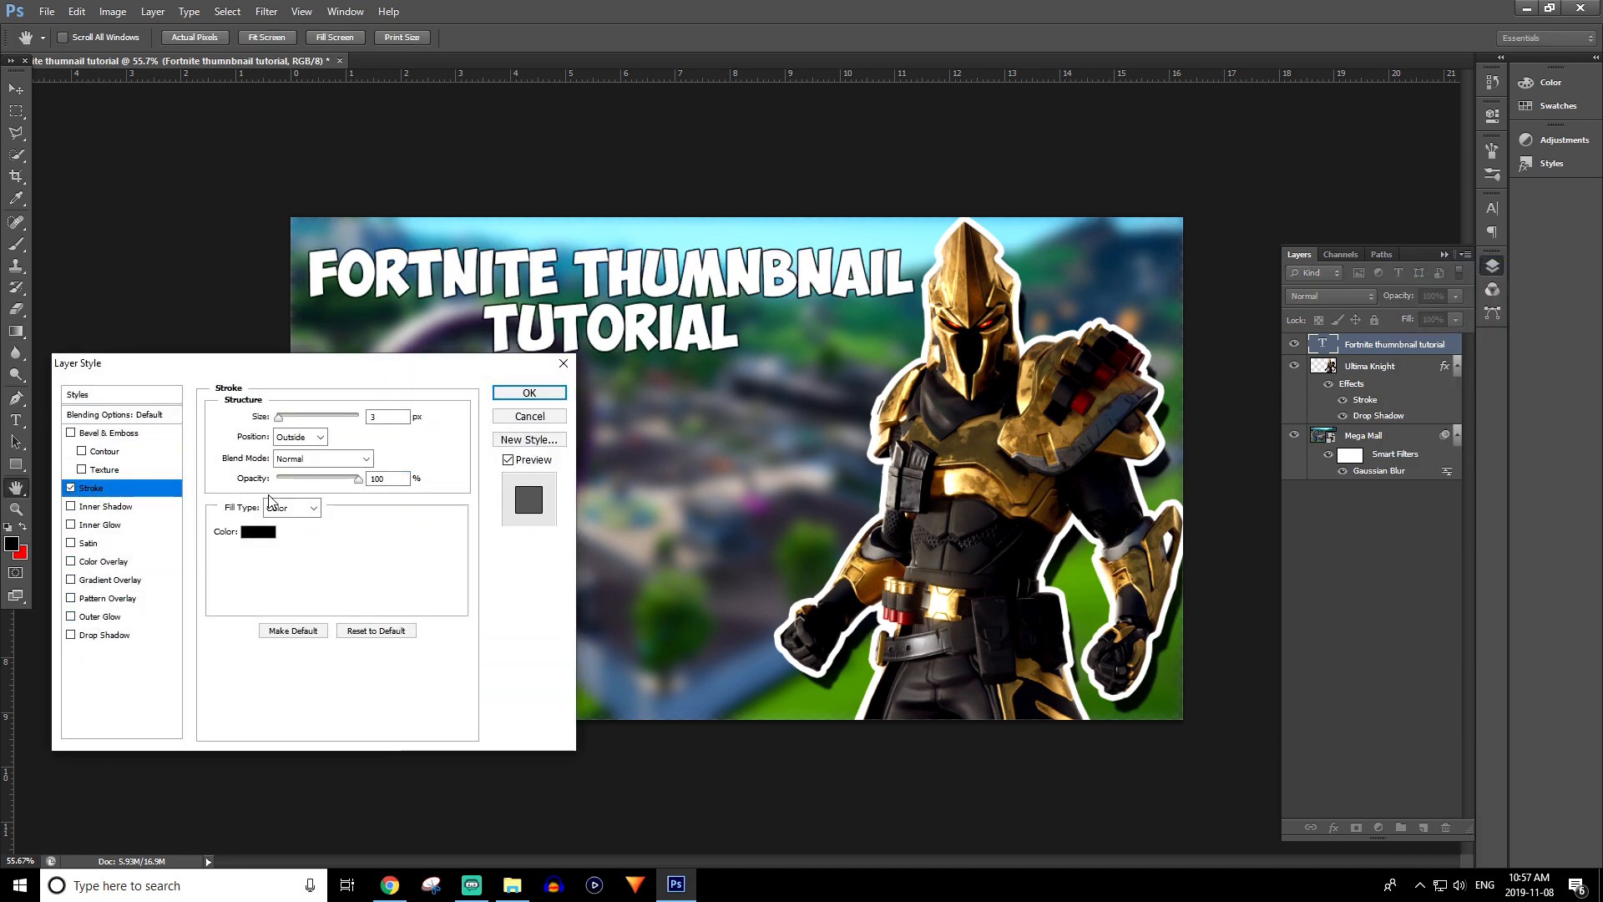
left_click_drag(283, 422, 287, 419)
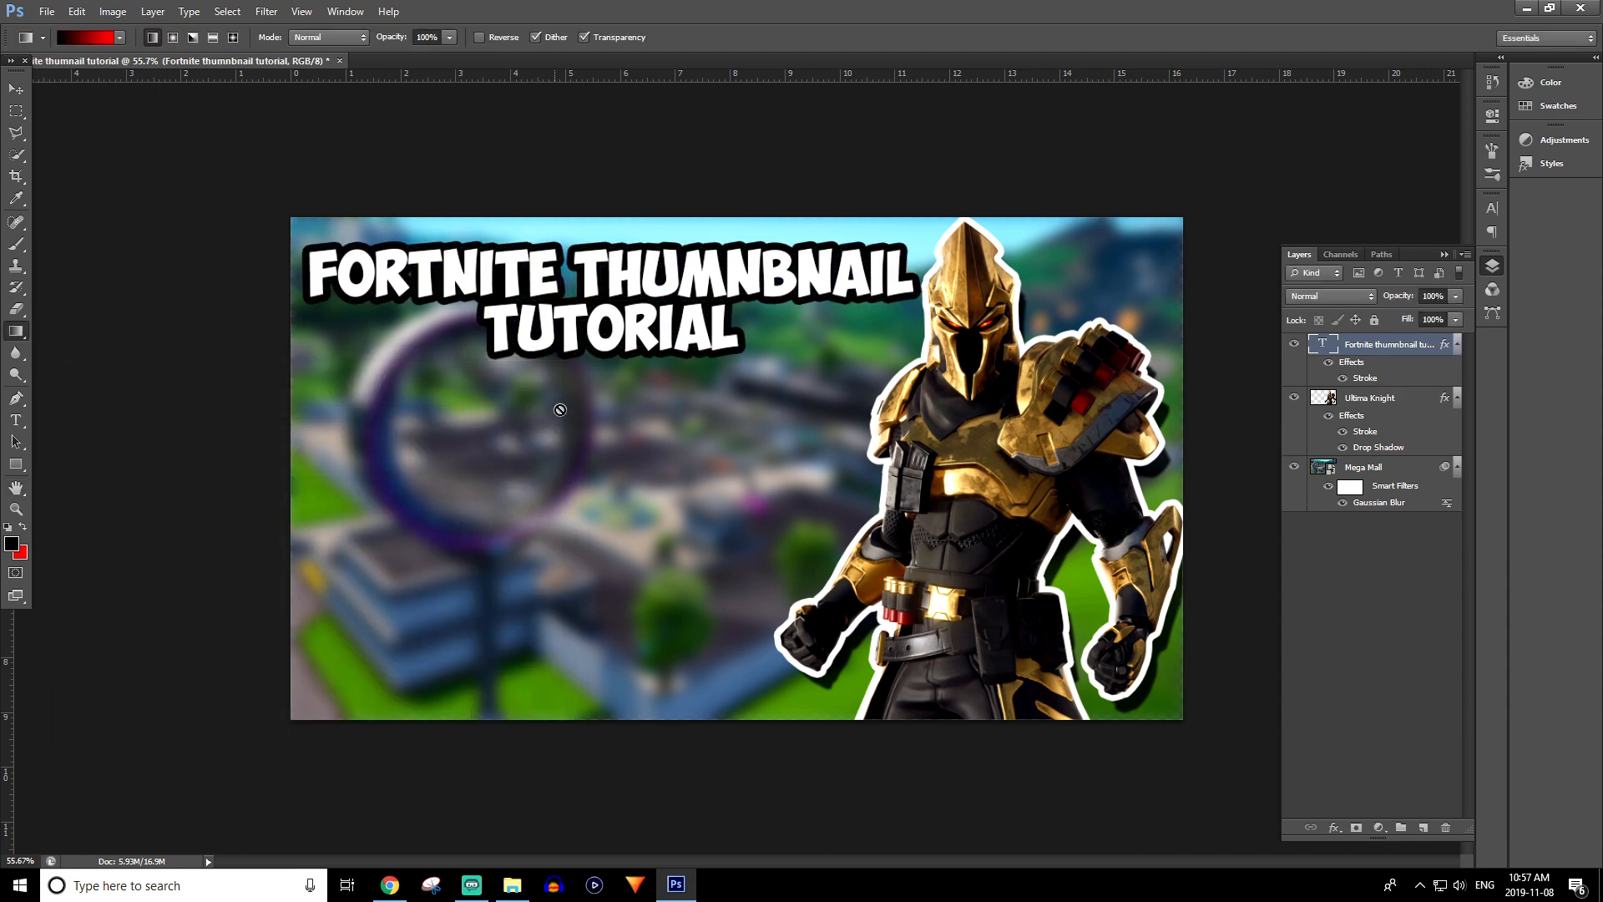
- Add a drop shadow with an increased distance to the title text and turn that shadow effect's visibility off
double_click(1409, 345)
key("Return")
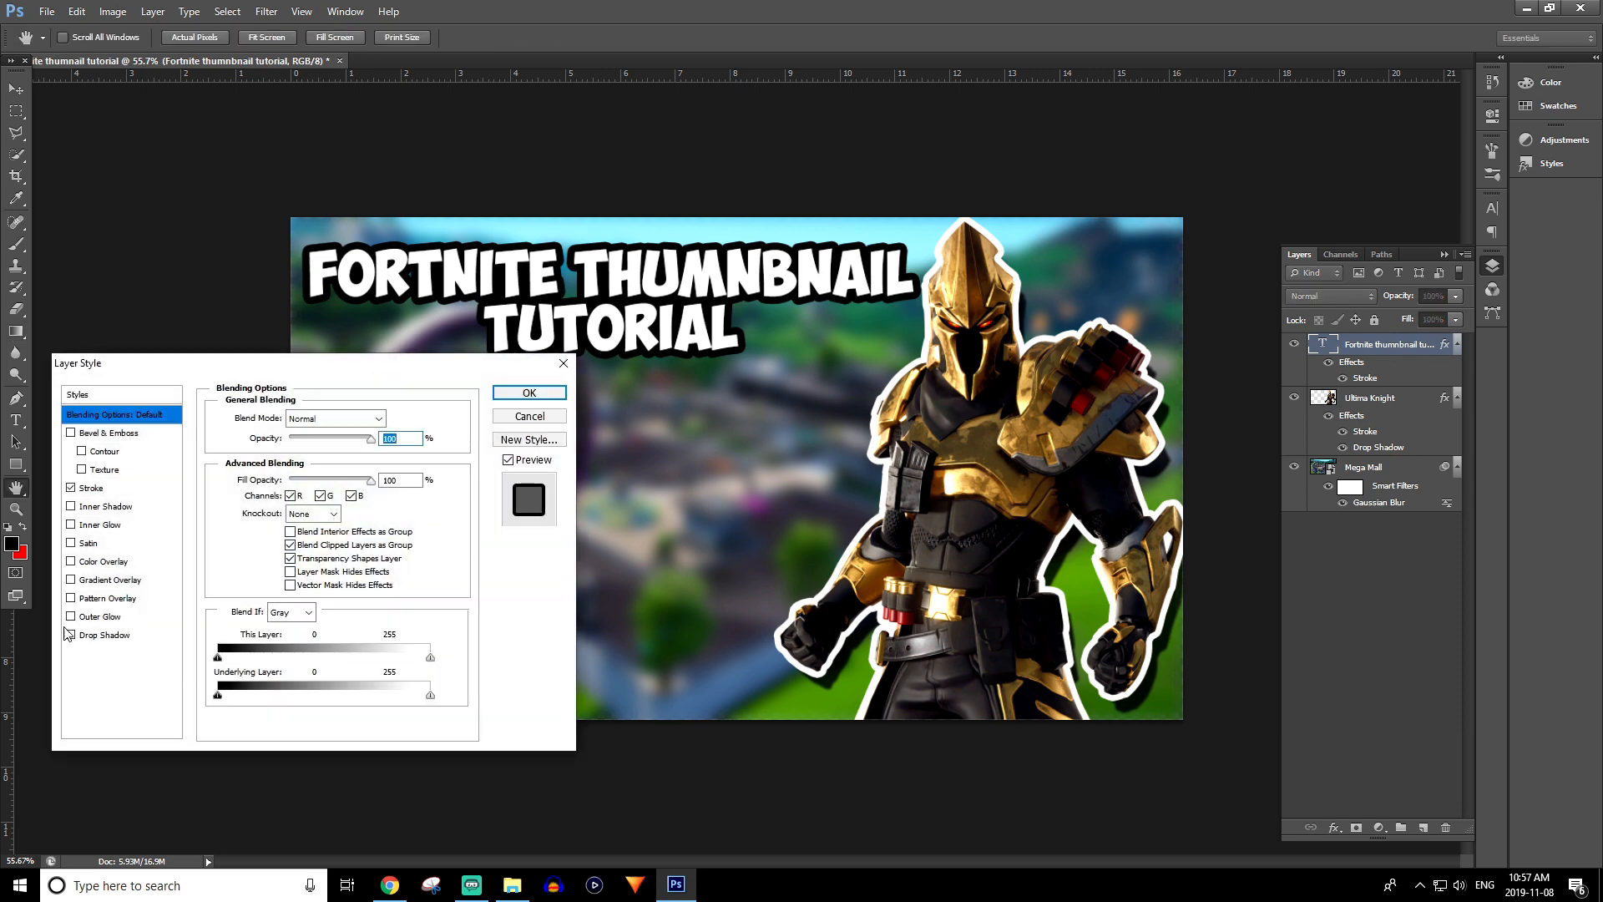
left_click(87, 636)
left_click_drag(281, 490, 303, 491)
left_click(551, 392)
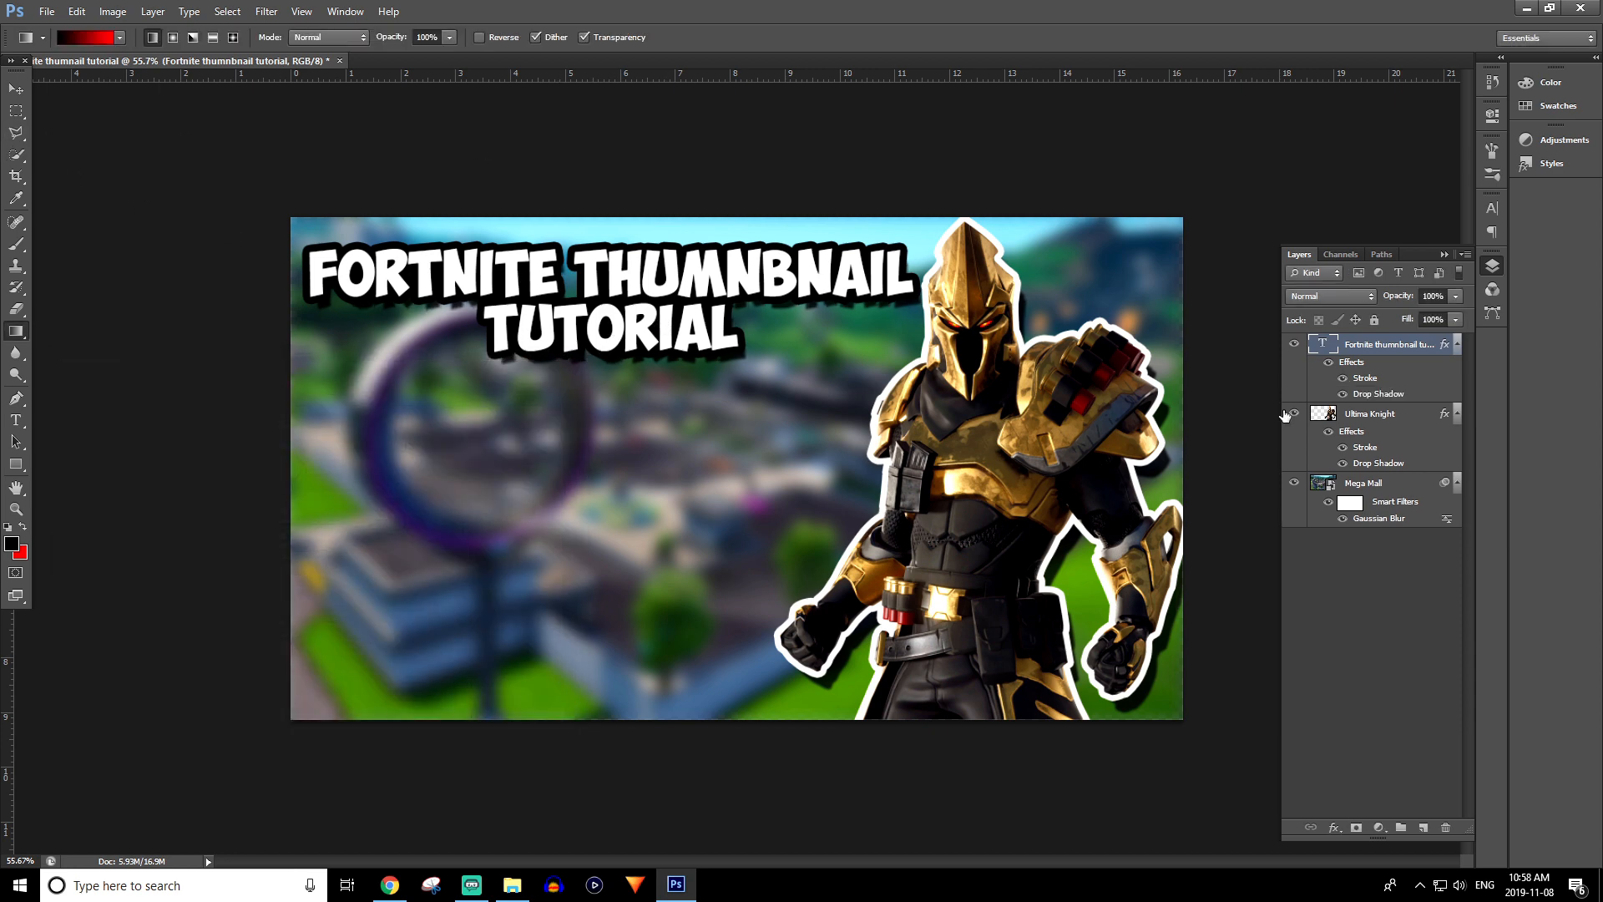
left_click(1343, 393)
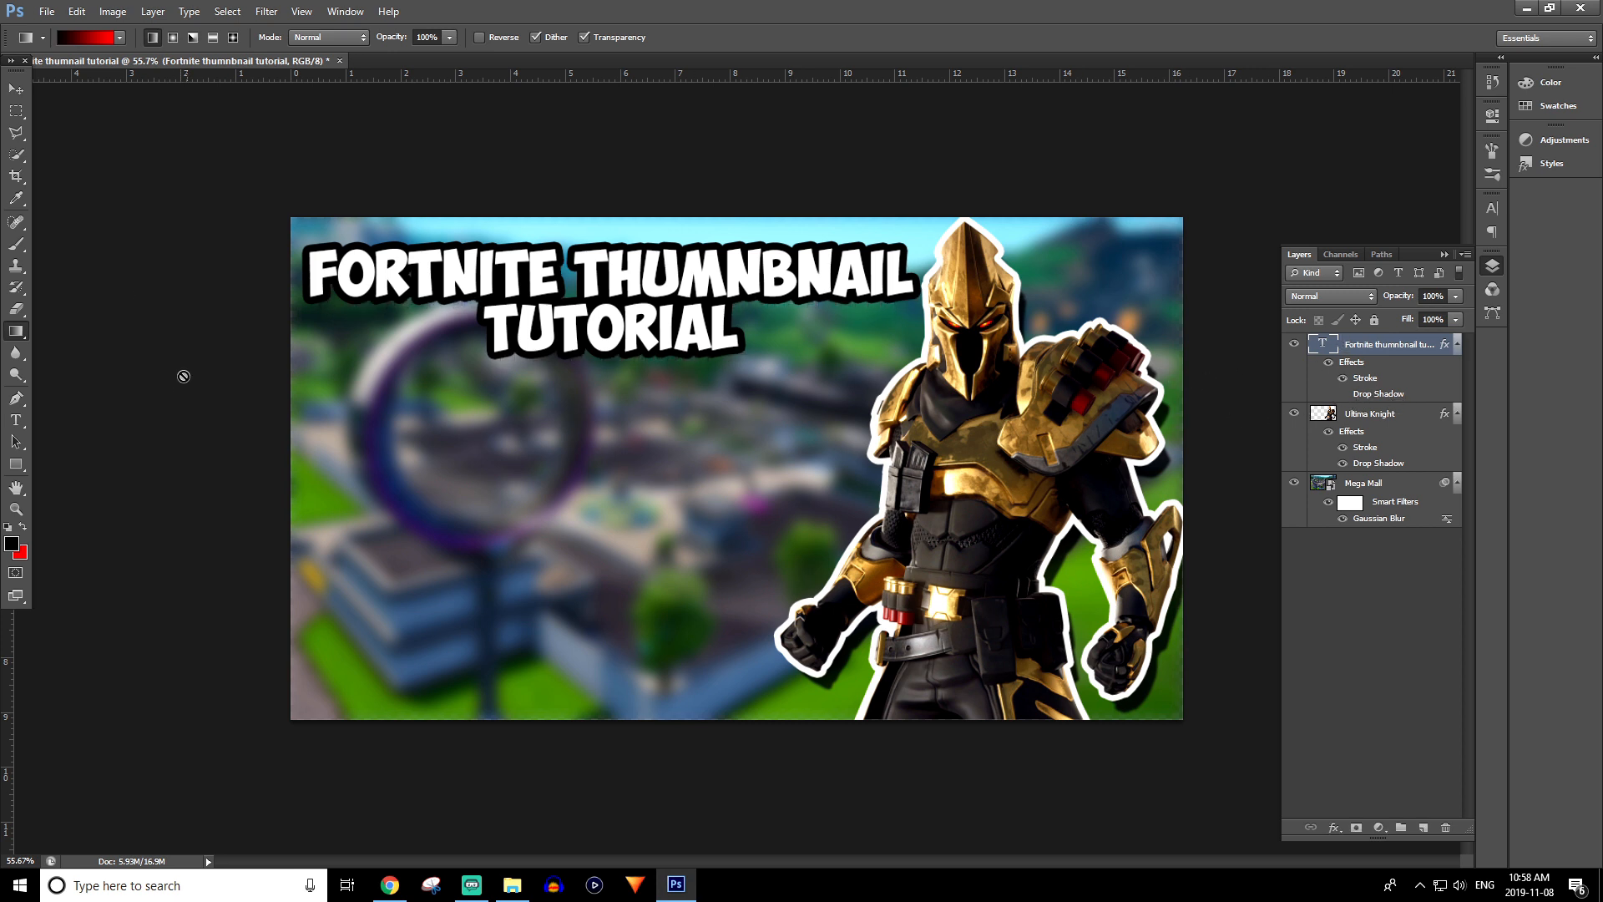
- Add a Hue/Saturation adjustment layer and place it between the title text and the Ultima Knight layer
left_click(16, 88)
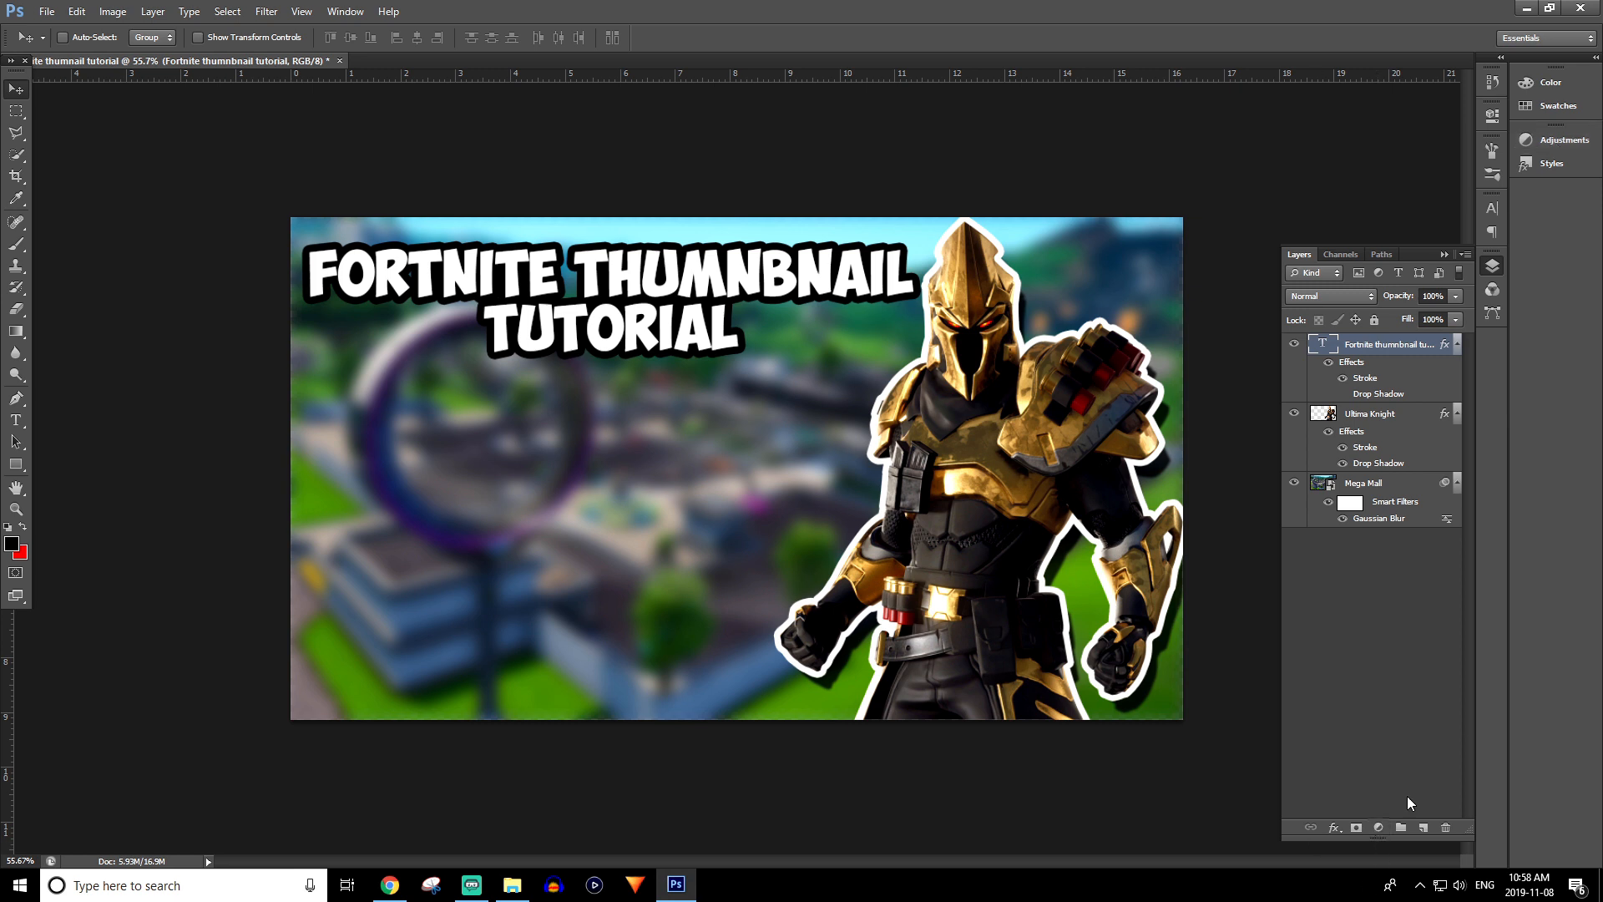
left_click(1563, 139)
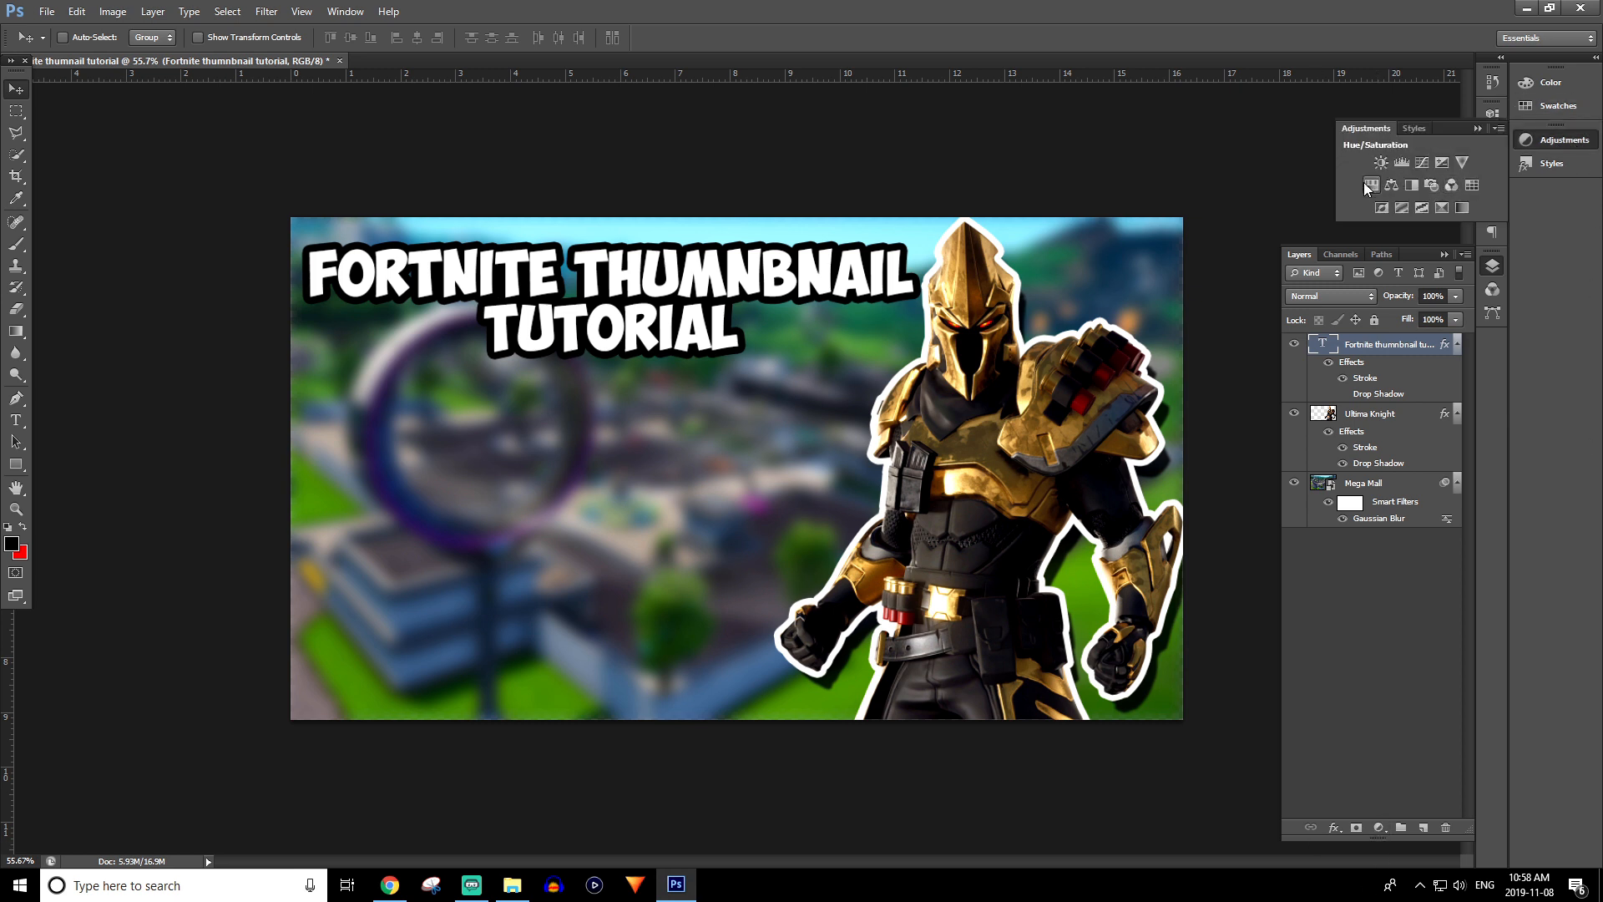
left_click(1379, 828)
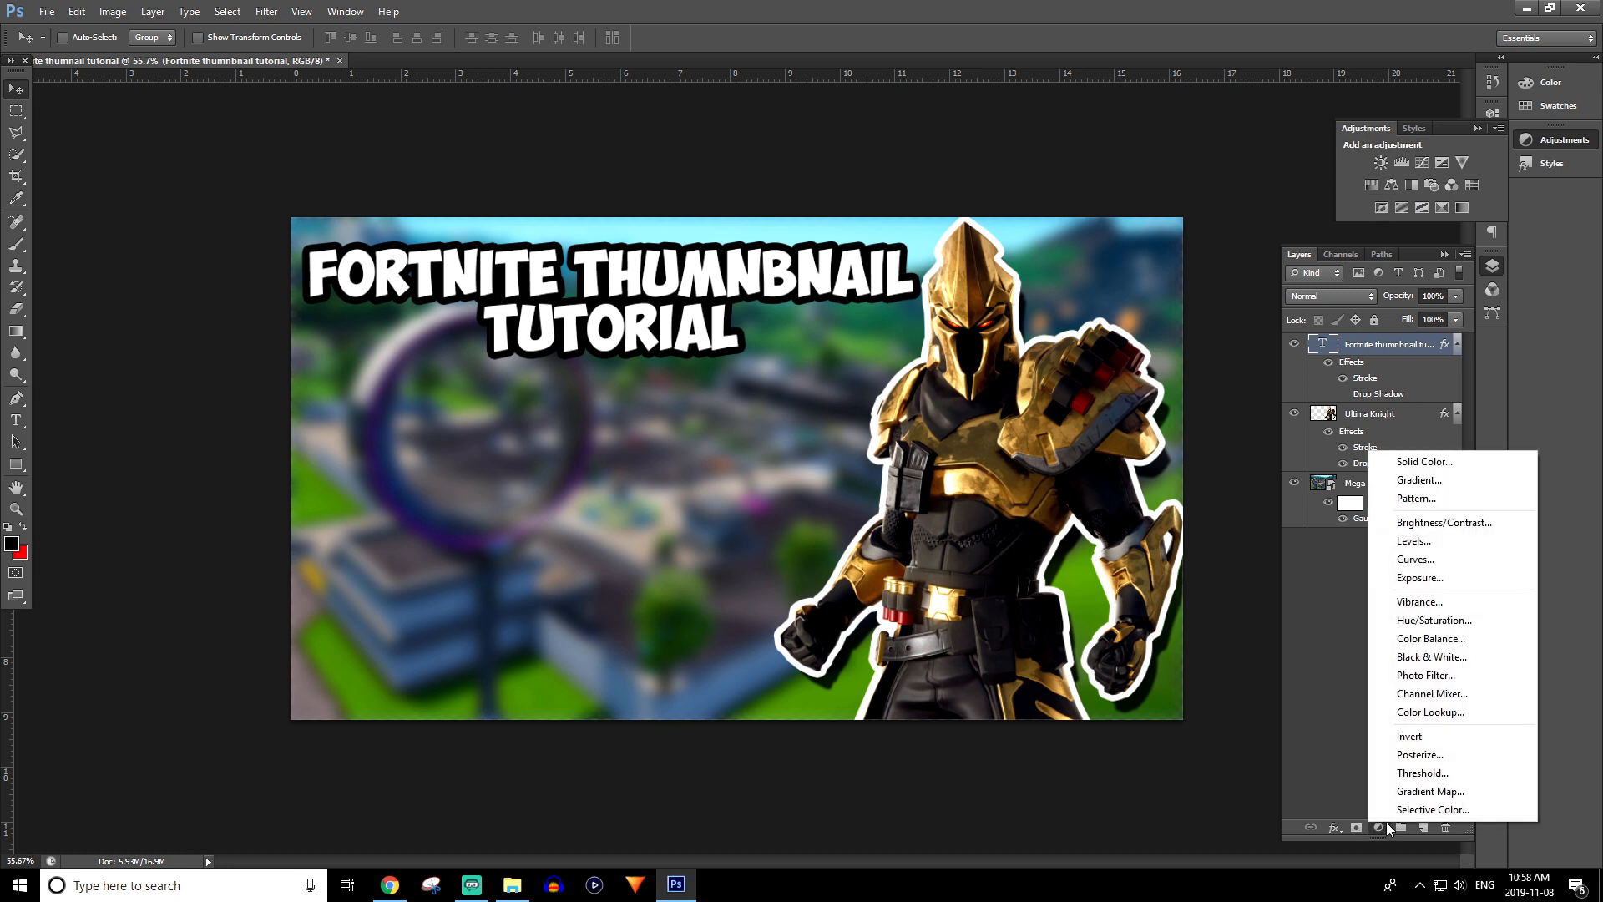
left_click(1431, 620)
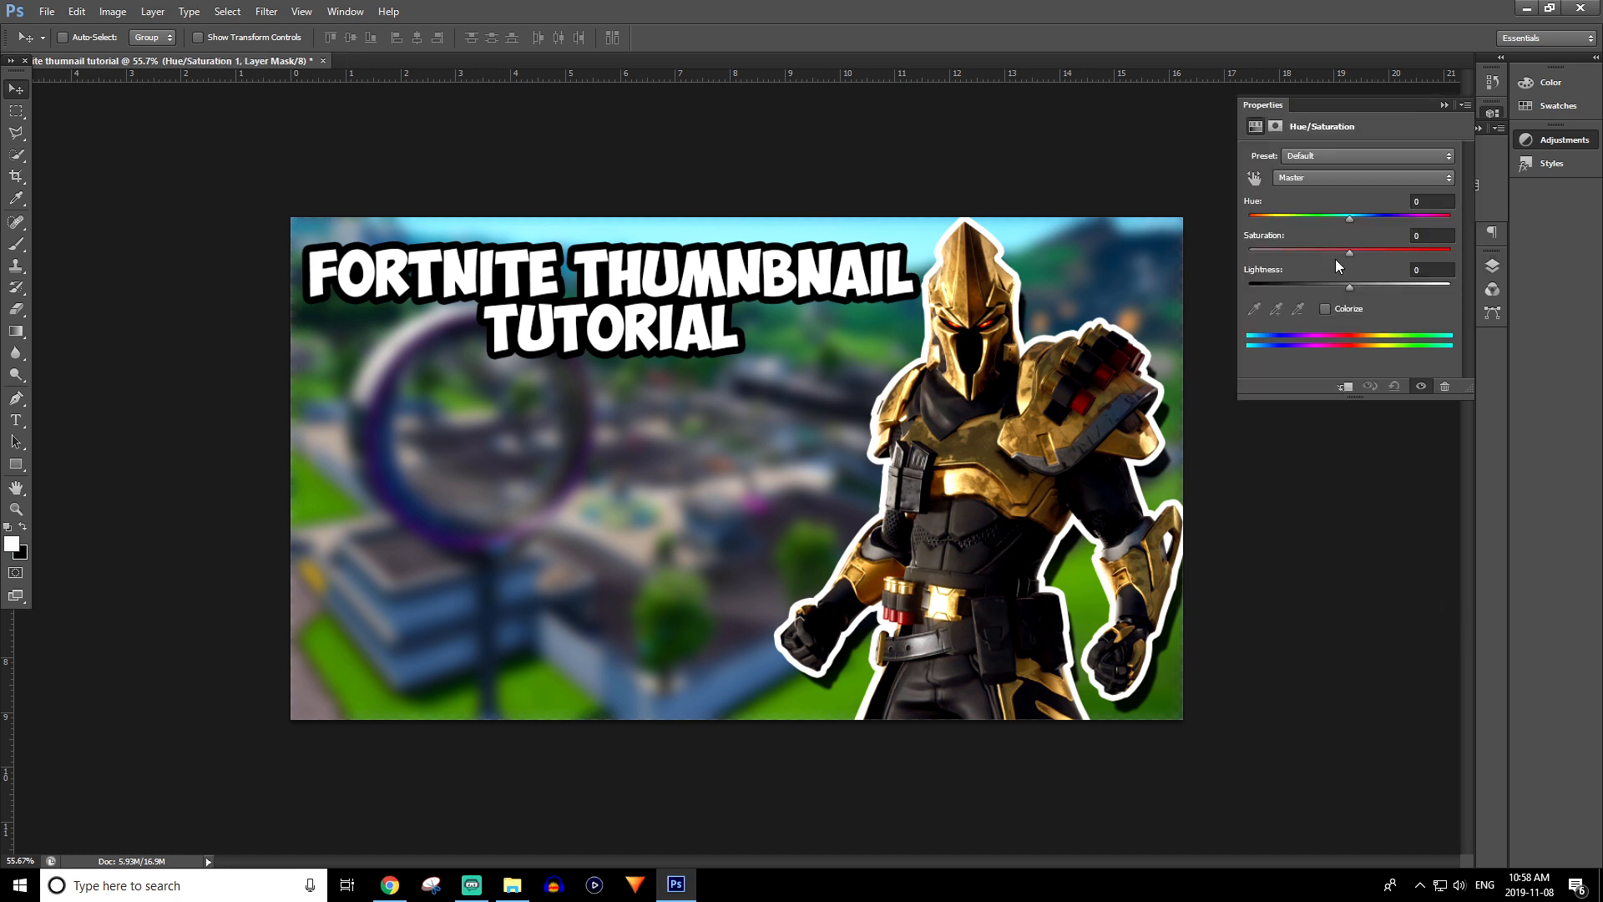
left_click(1492, 266)
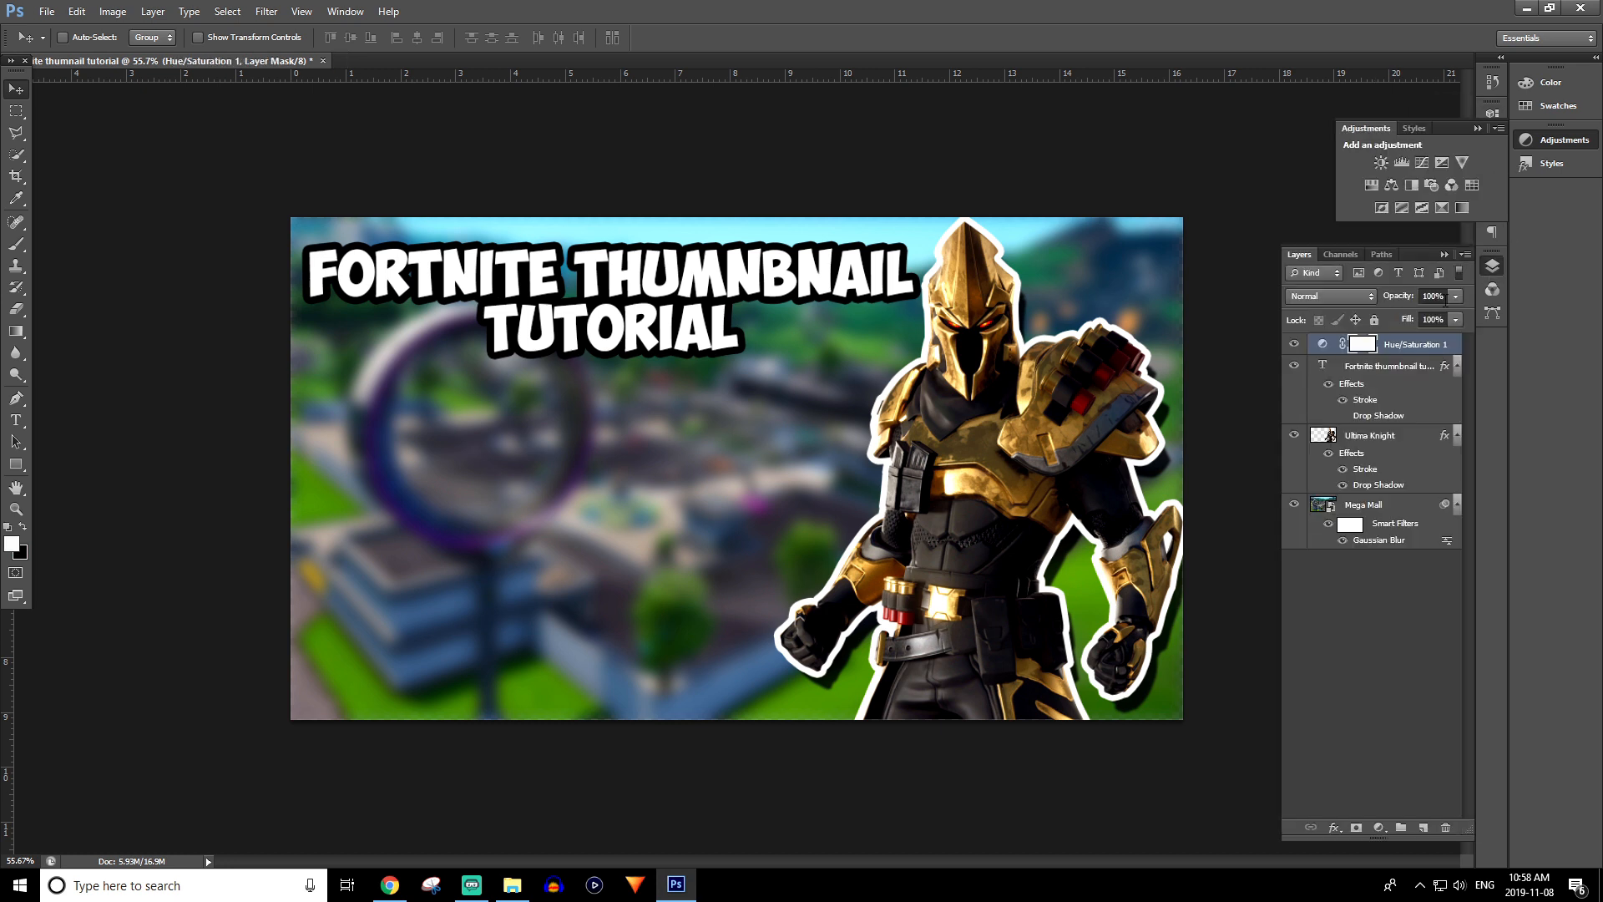
left_click_drag(1409, 354, 1433, 427)
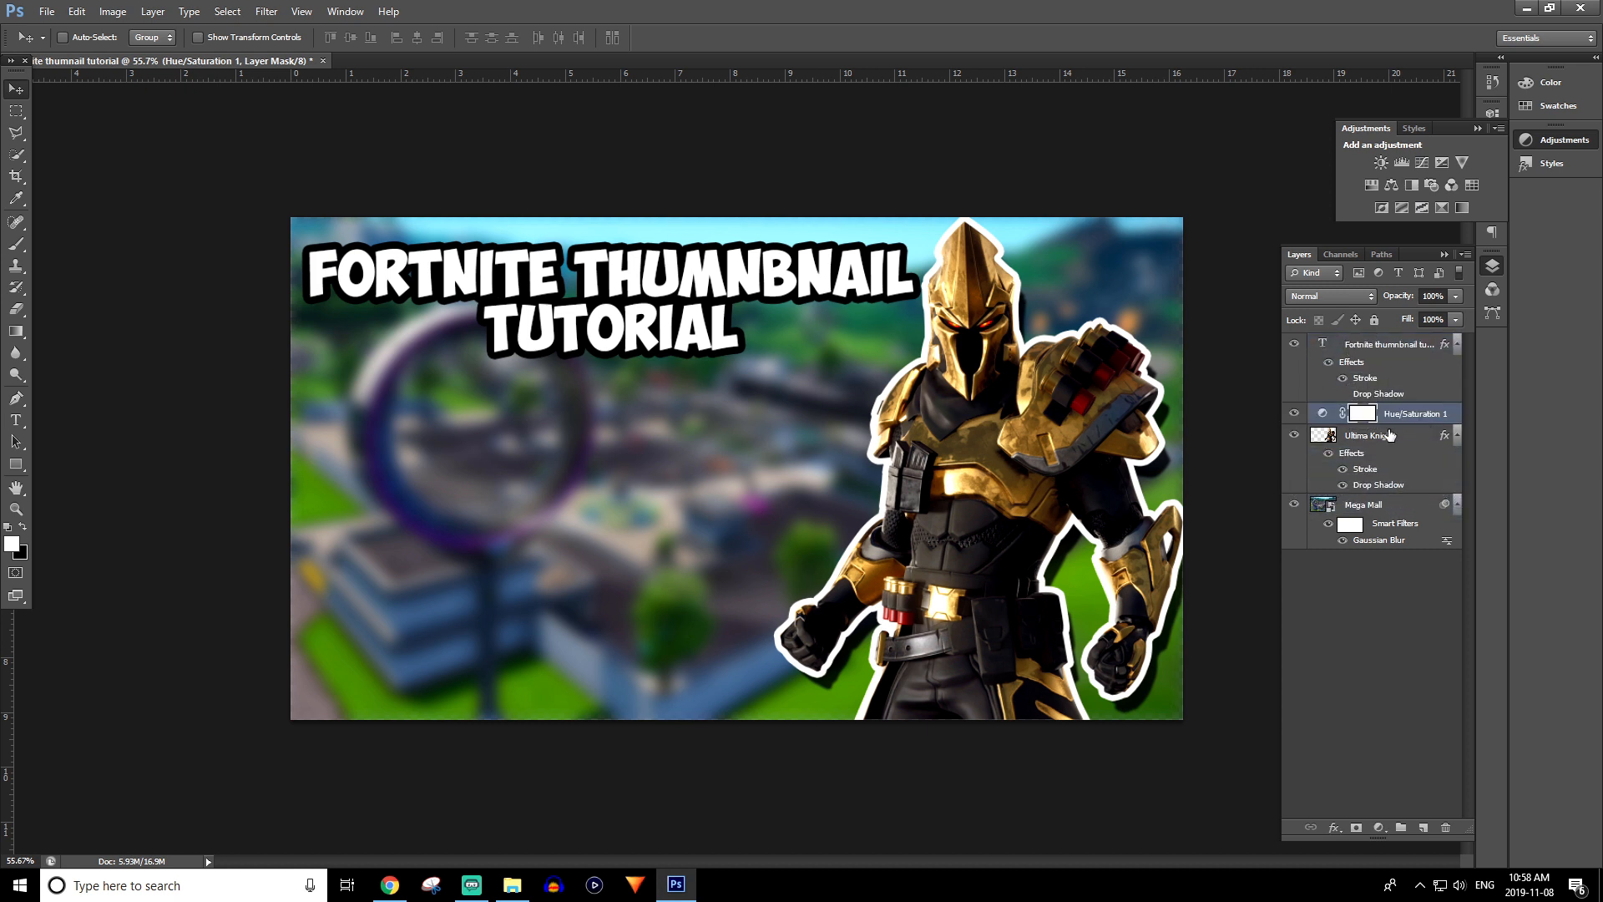
- Hide the Mega Mall background and set the Hue/Saturation layer's saturation to +59
left_click(1297, 505)
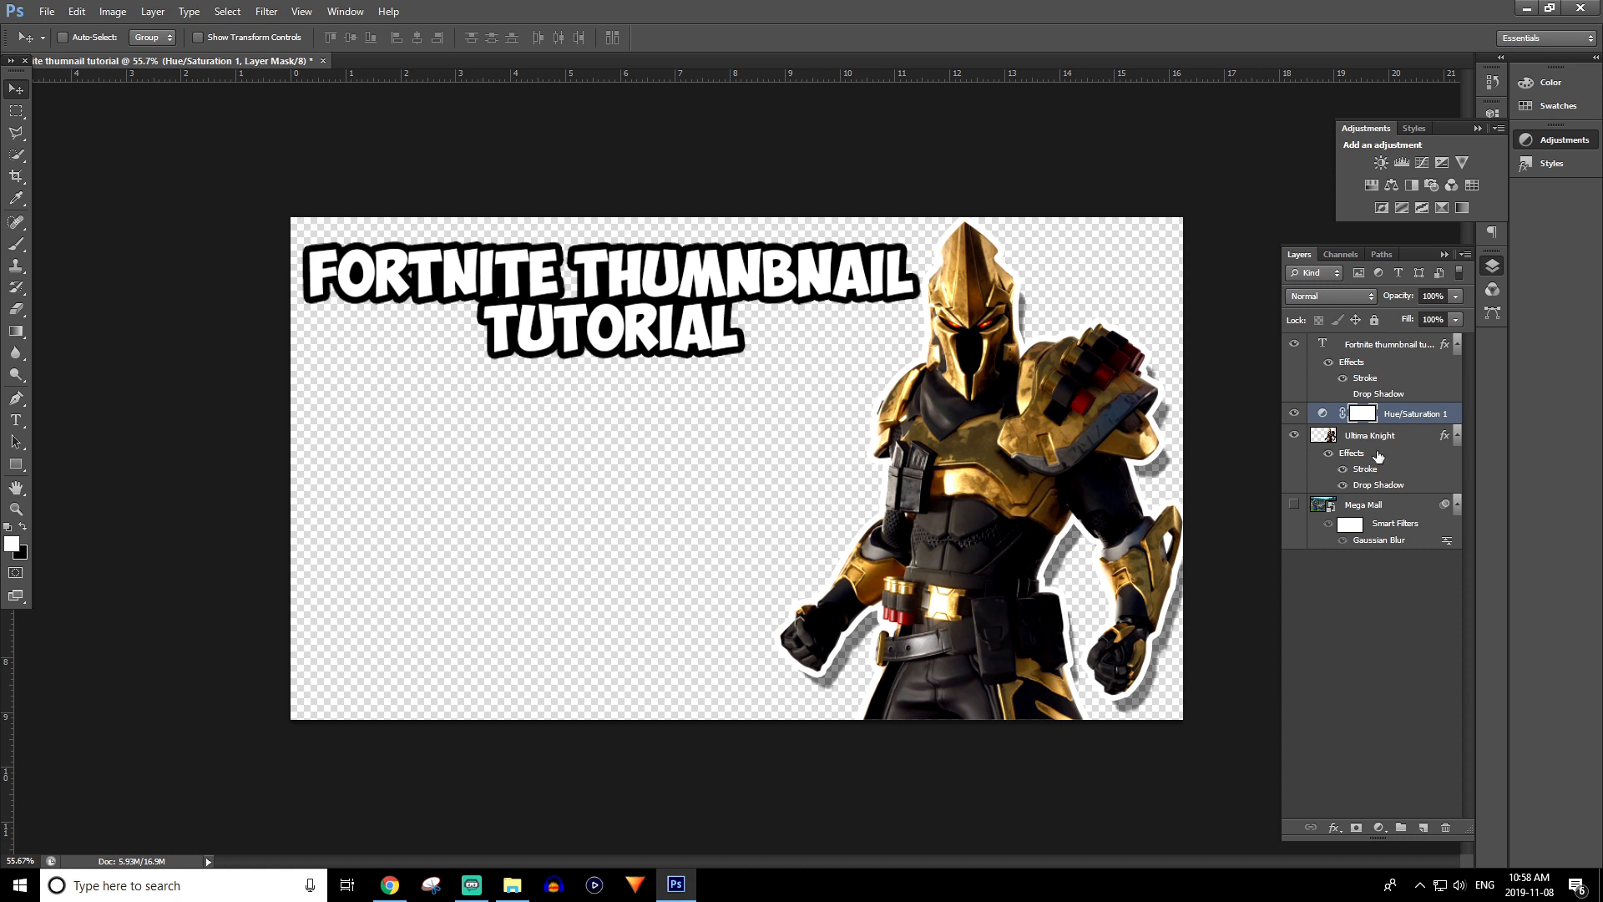
left_click(1297, 506)
left_click(1296, 506)
double_click(1392, 414)
double_click(1322, 412)
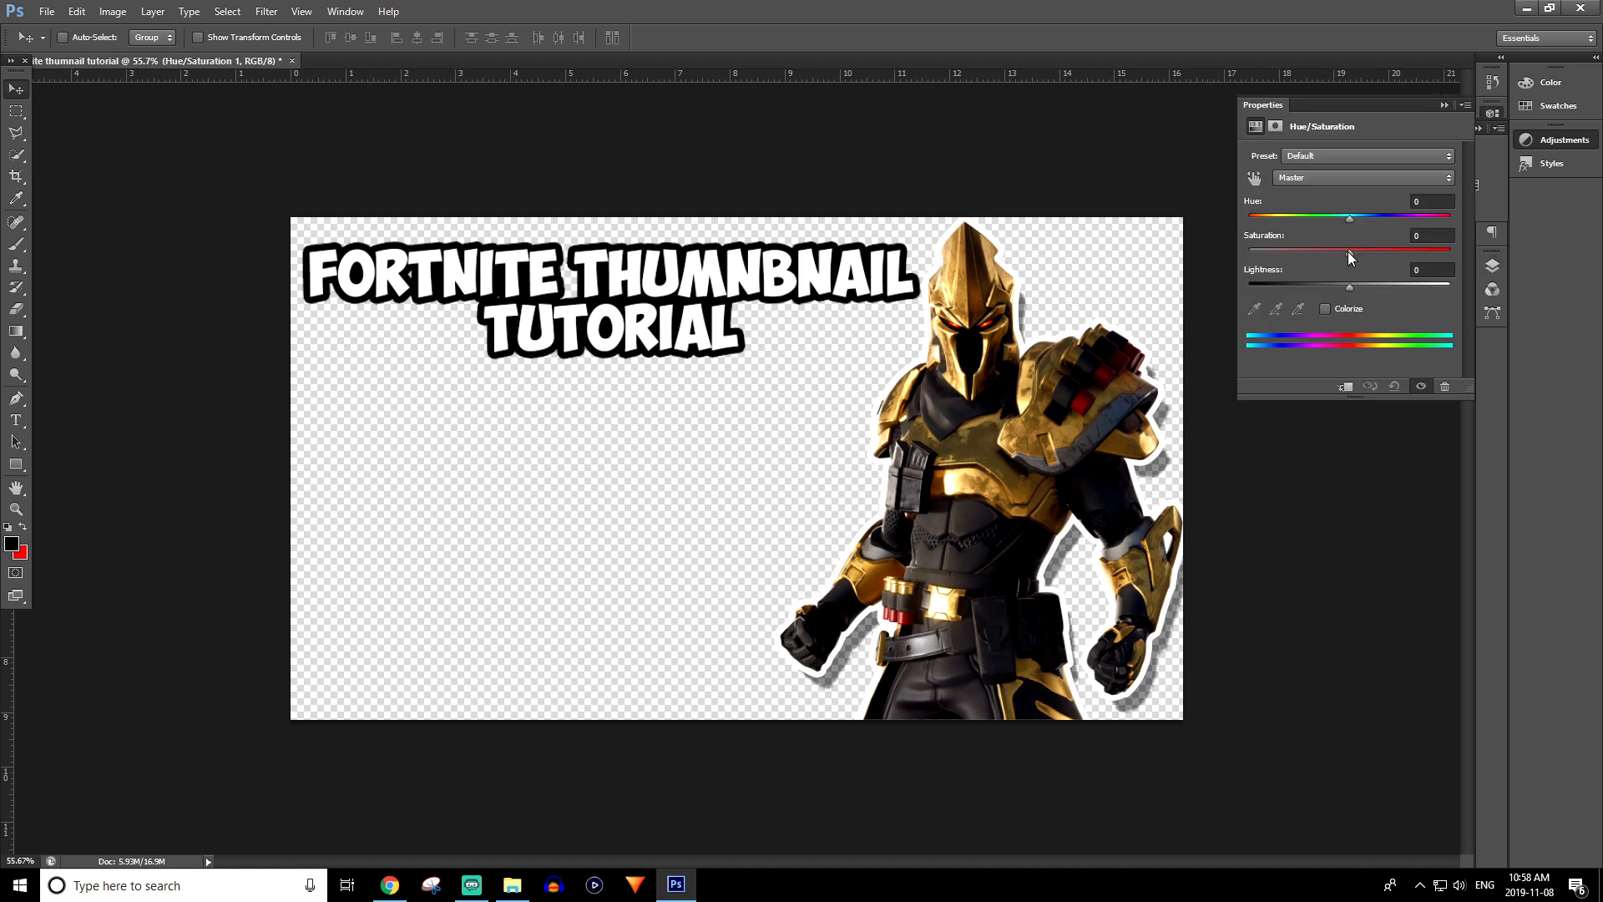
left_click_drag(1348, 252, 1535, 258)
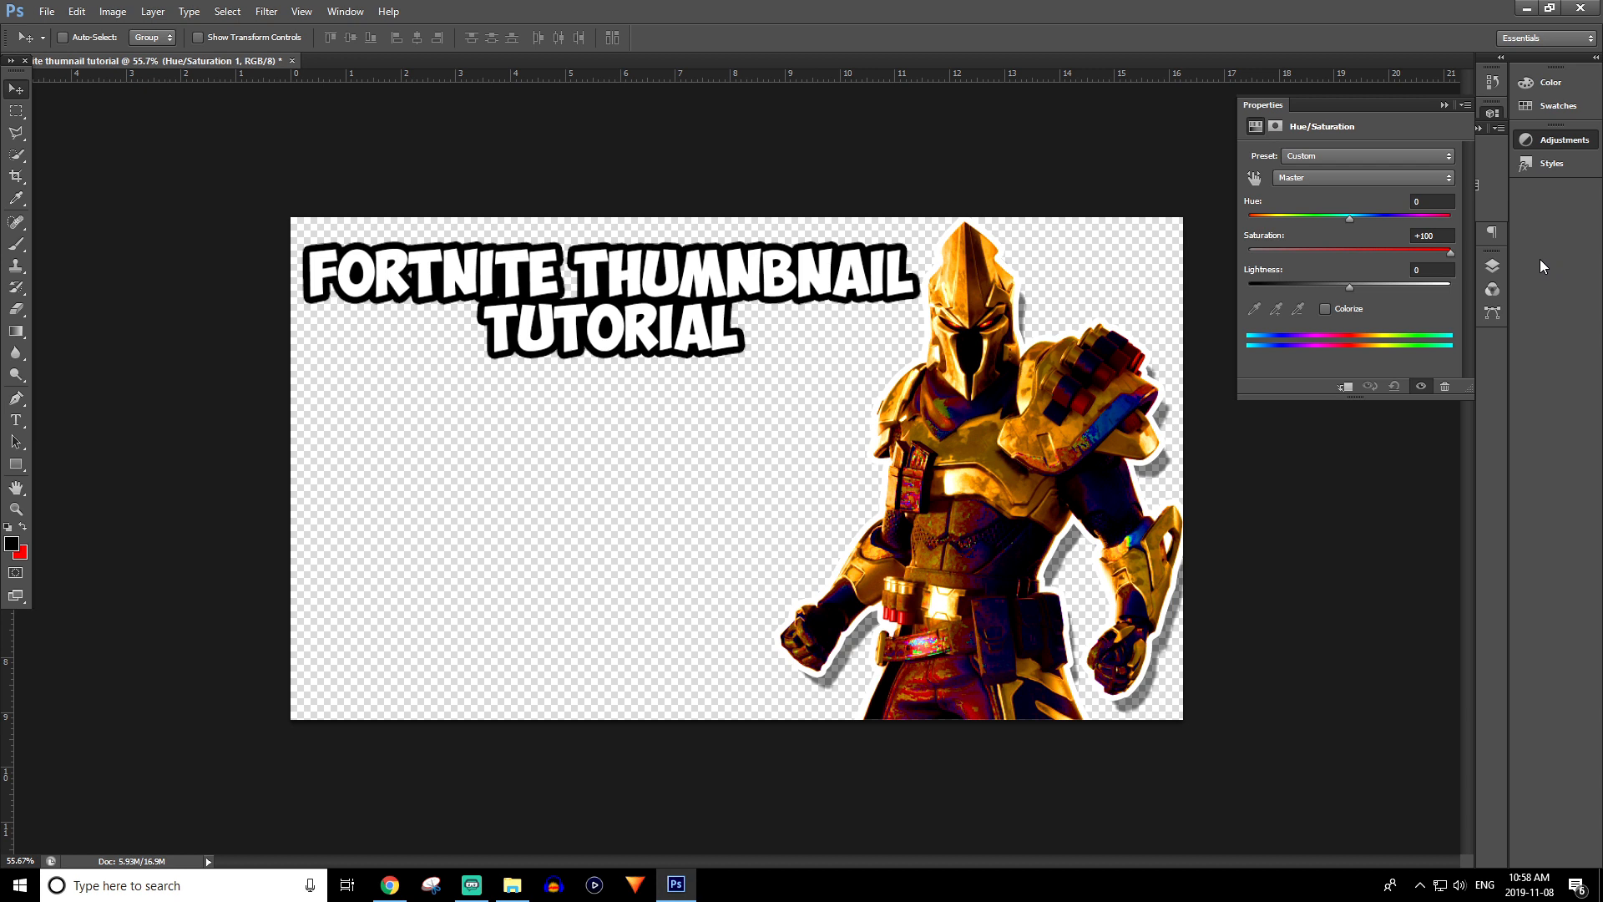
left_click_drag(1517, 263, 1419, 257)
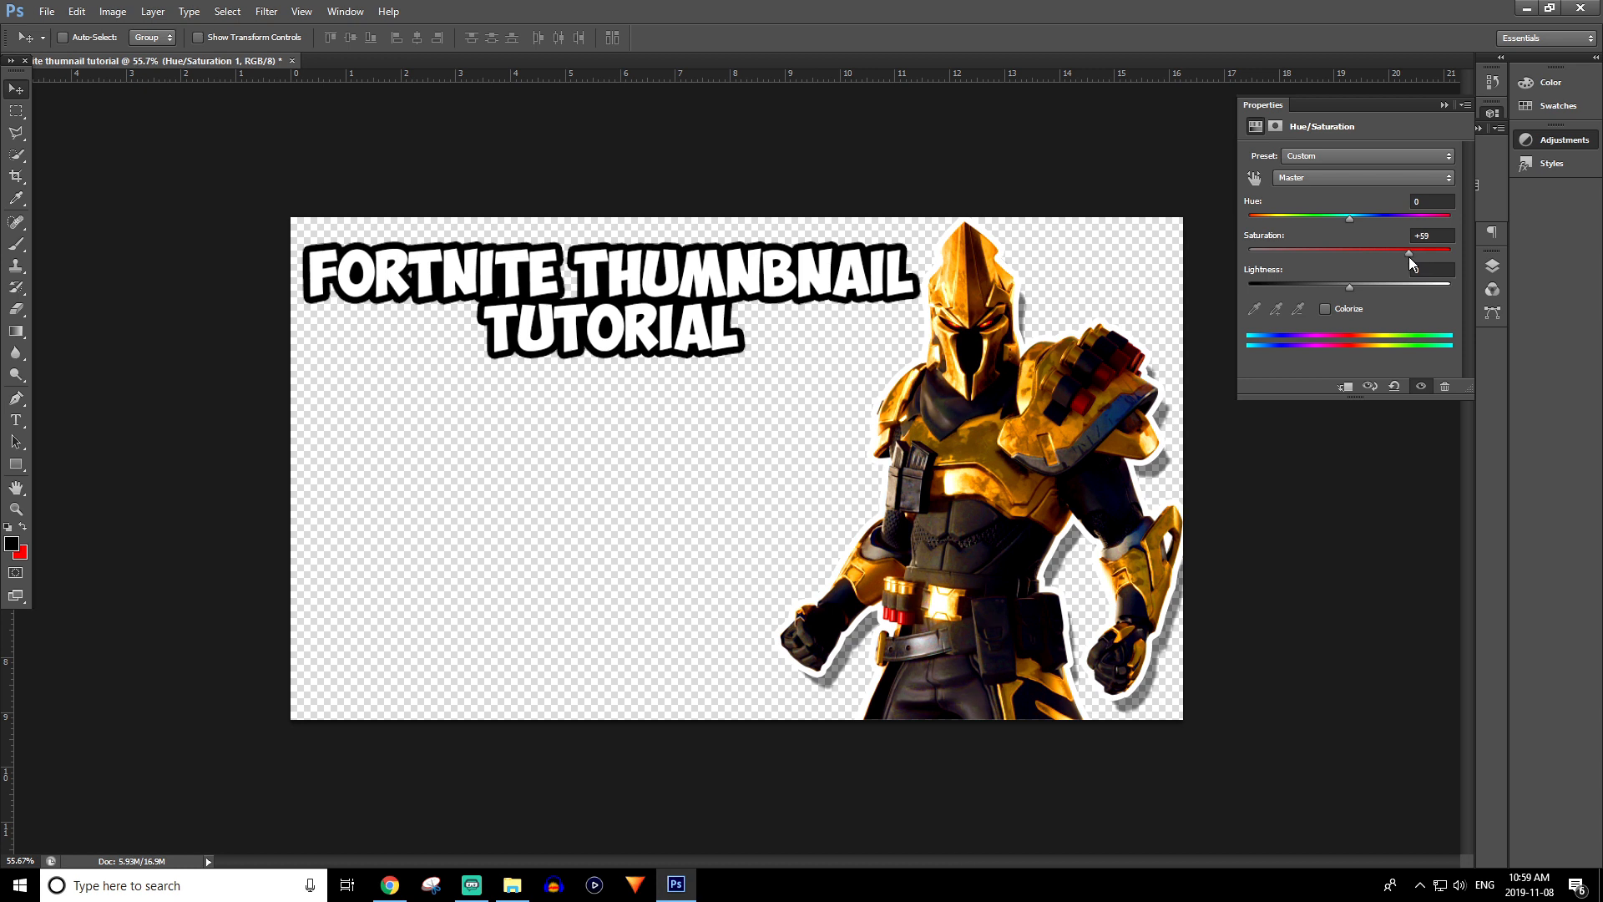
left_click(1447, 106)
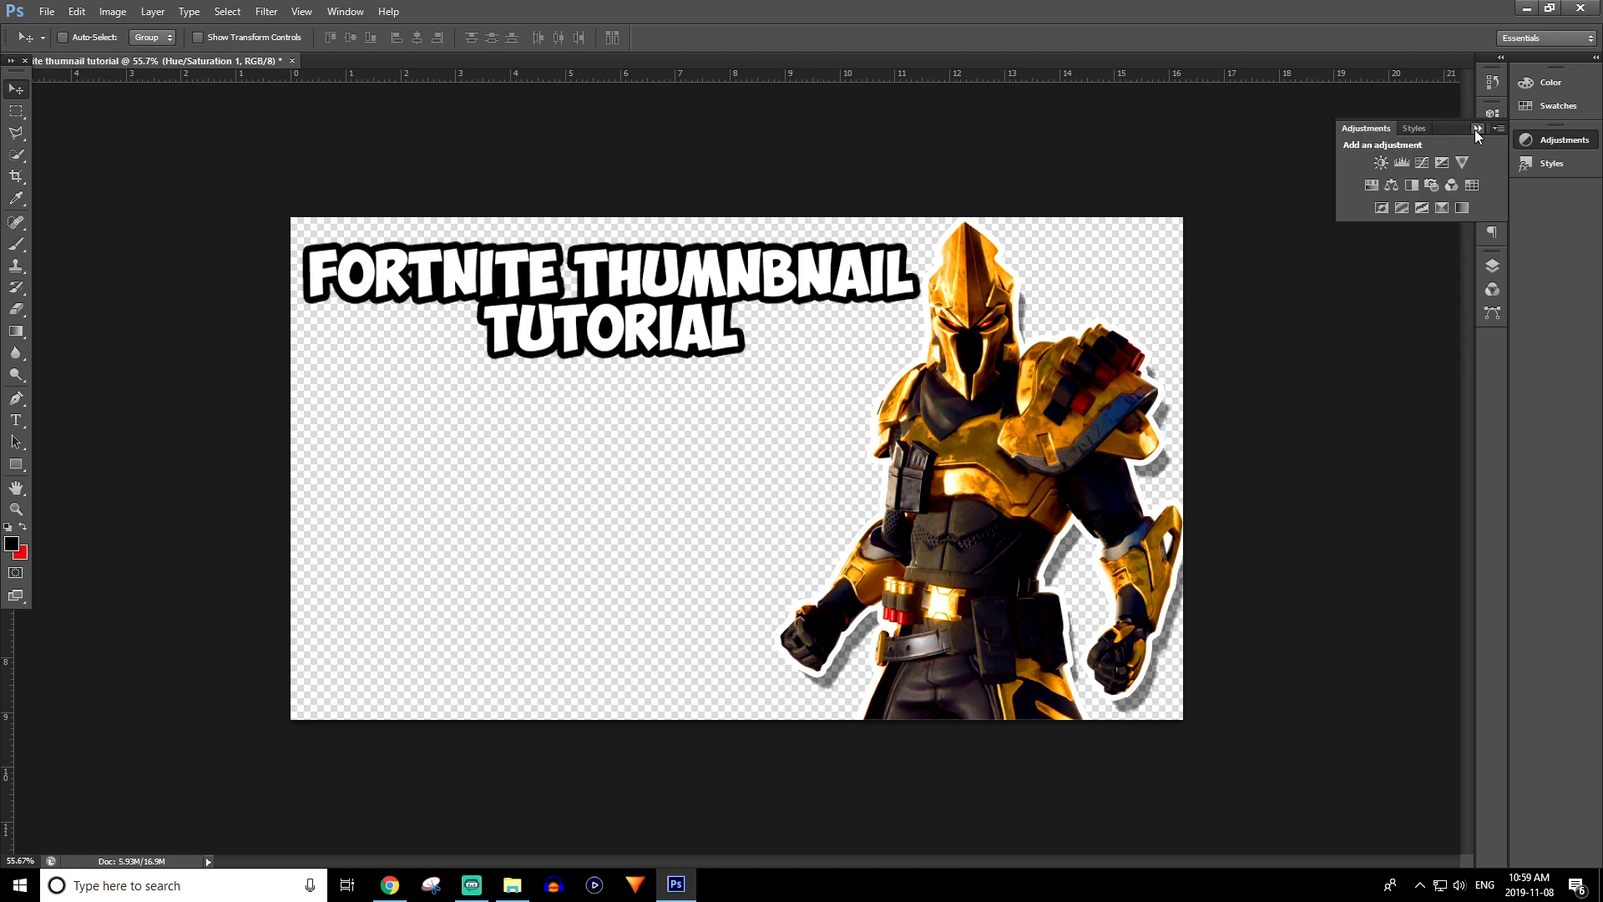
left_click(1476, 129)
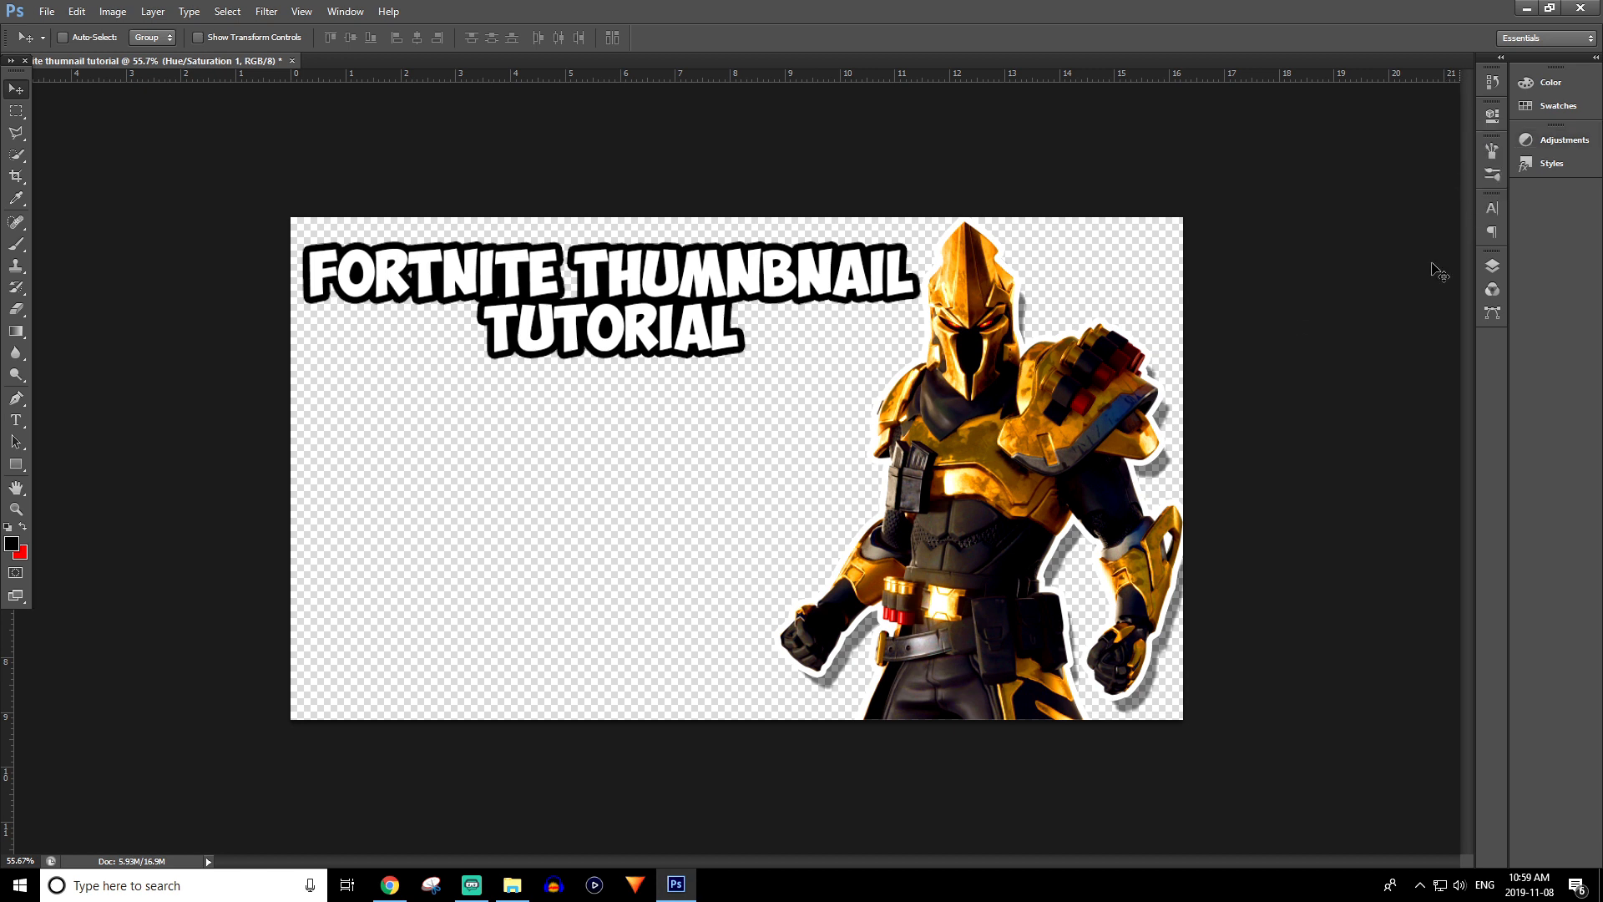
- Make the Mega Mall background layer visible again and inspect the saturation effect on the whole thumbnail
left_click(17, 512)
left_click_drag(386, 561, 480, 544)
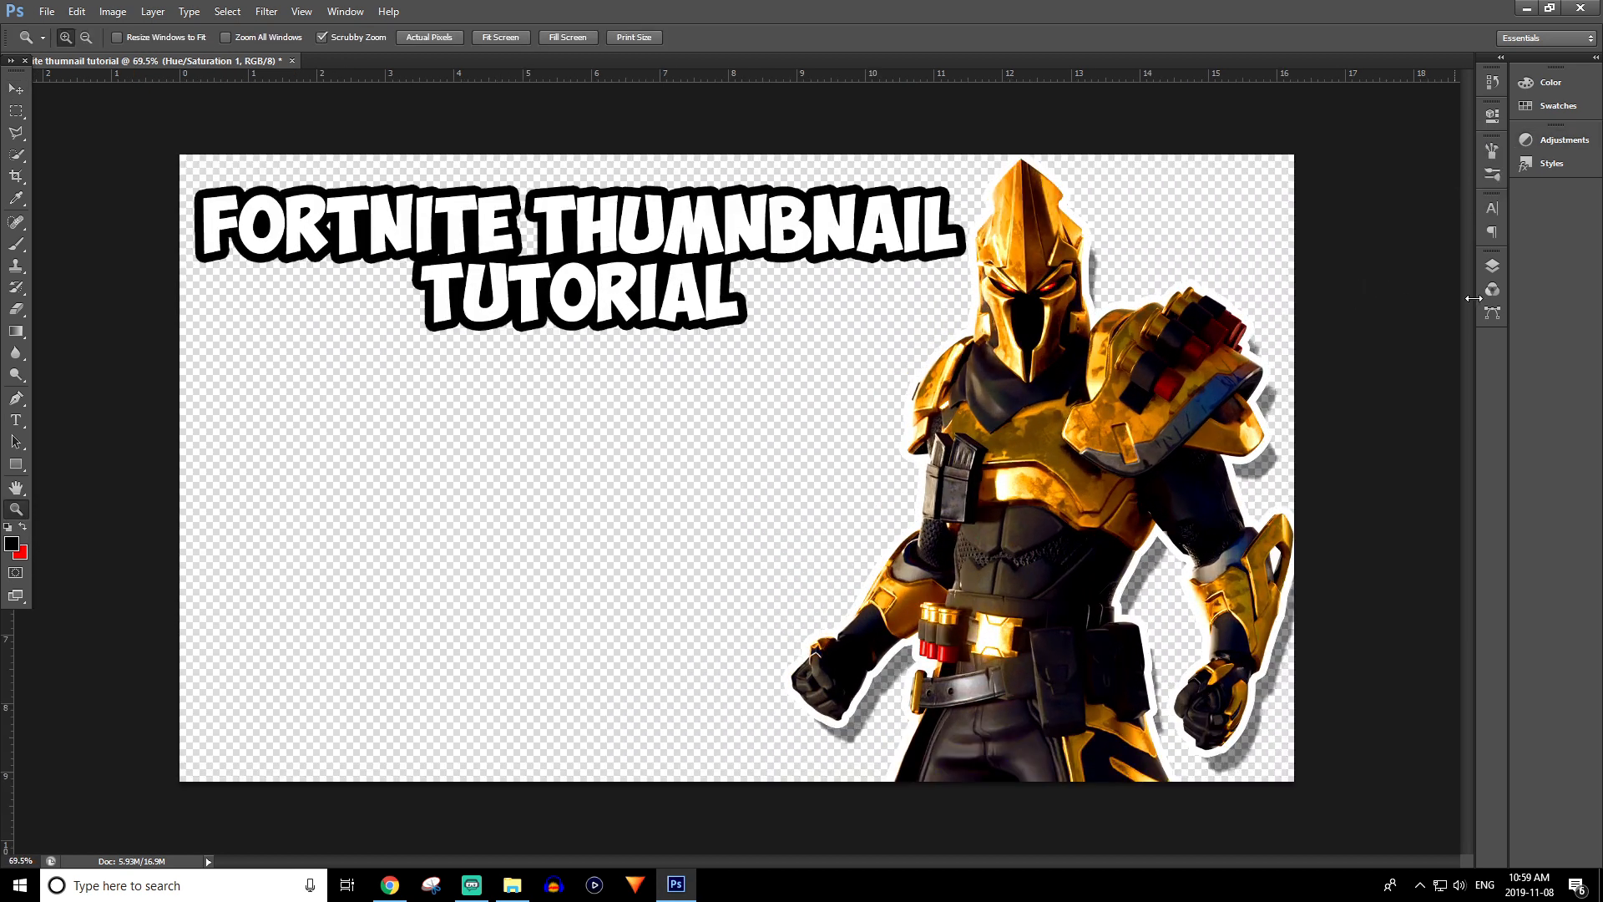
left_click(1492, 267)
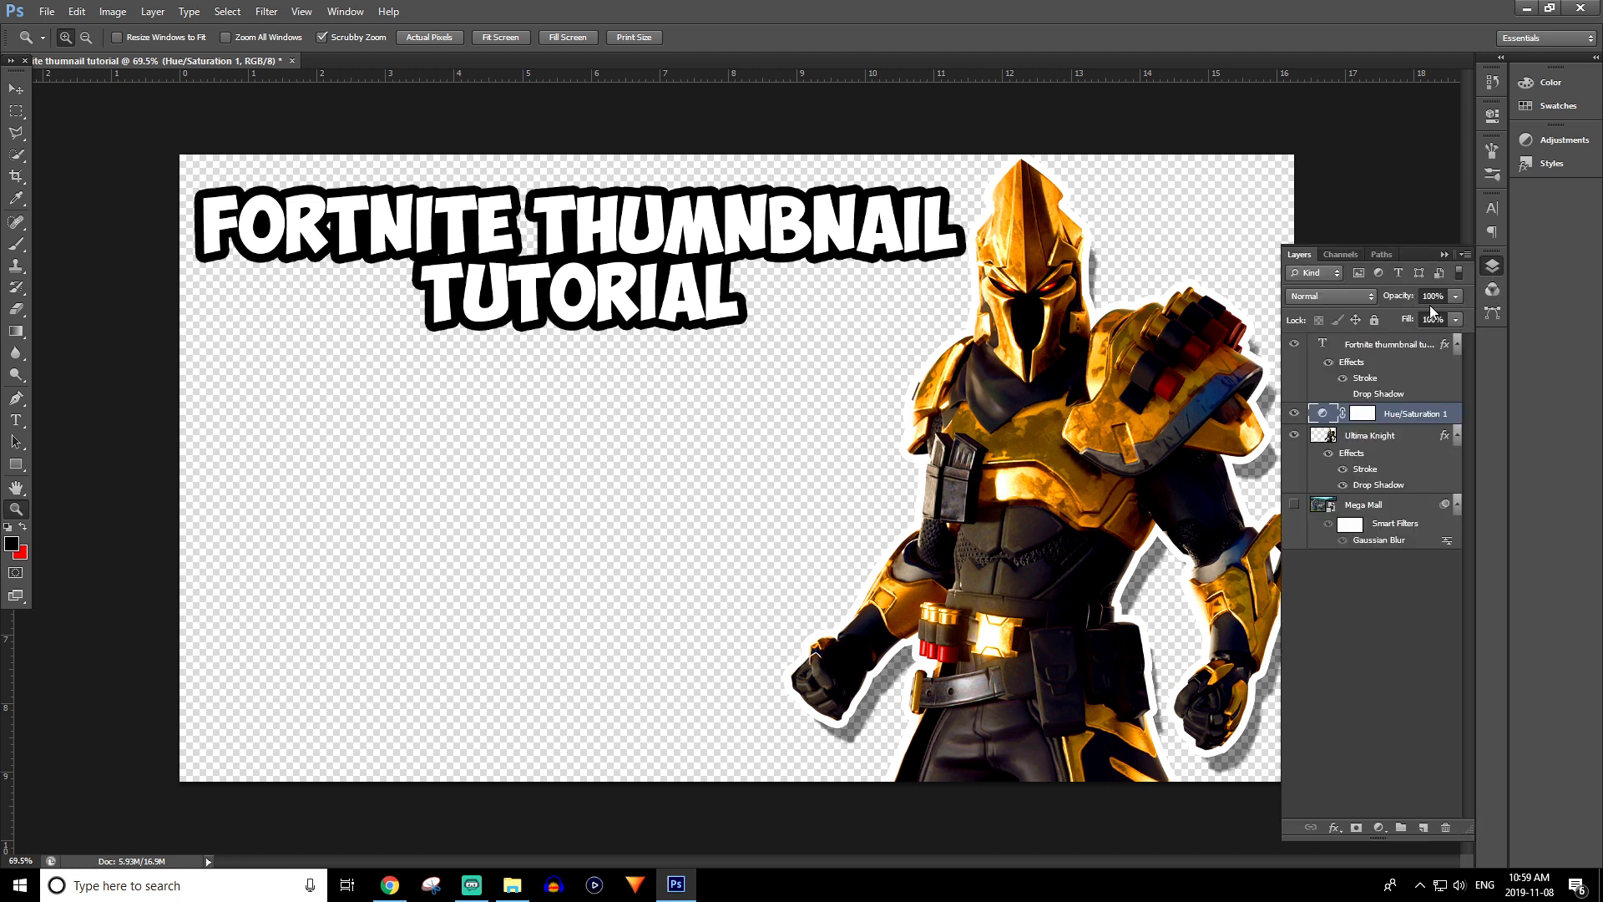
left_click(1293, 505)
mouse_move(958, 502)
left_mouse_down()
mouse_move(893, 502)
mouse_move(994, 512)
mouse_move(978, 513)
left_mouse_up()
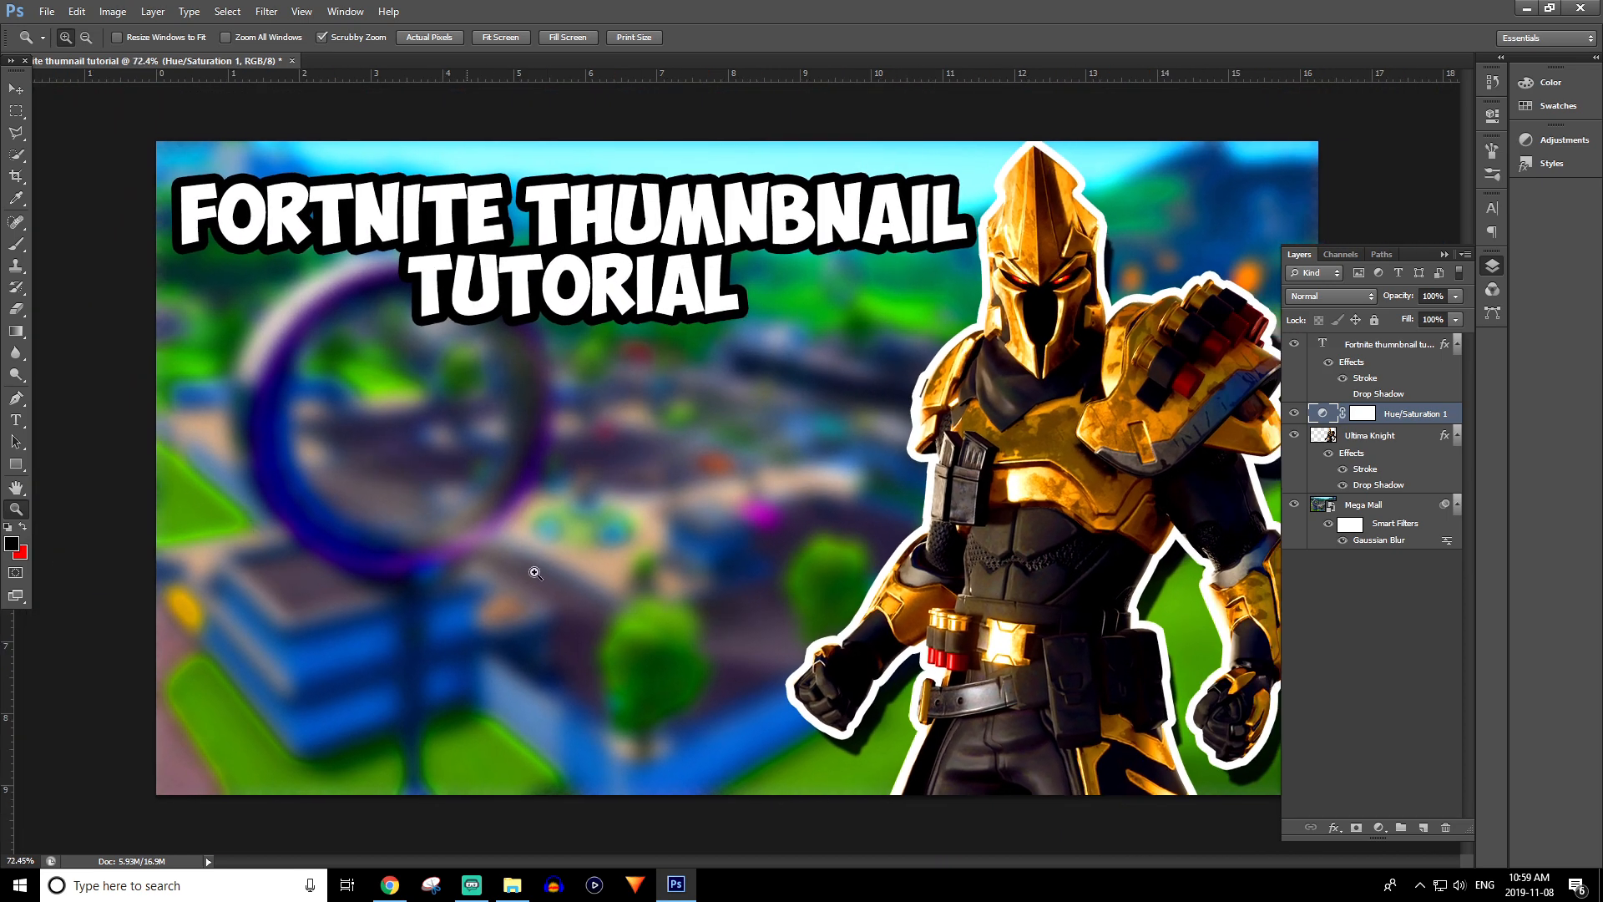
left_click_drag(605, 578, 564, 576)
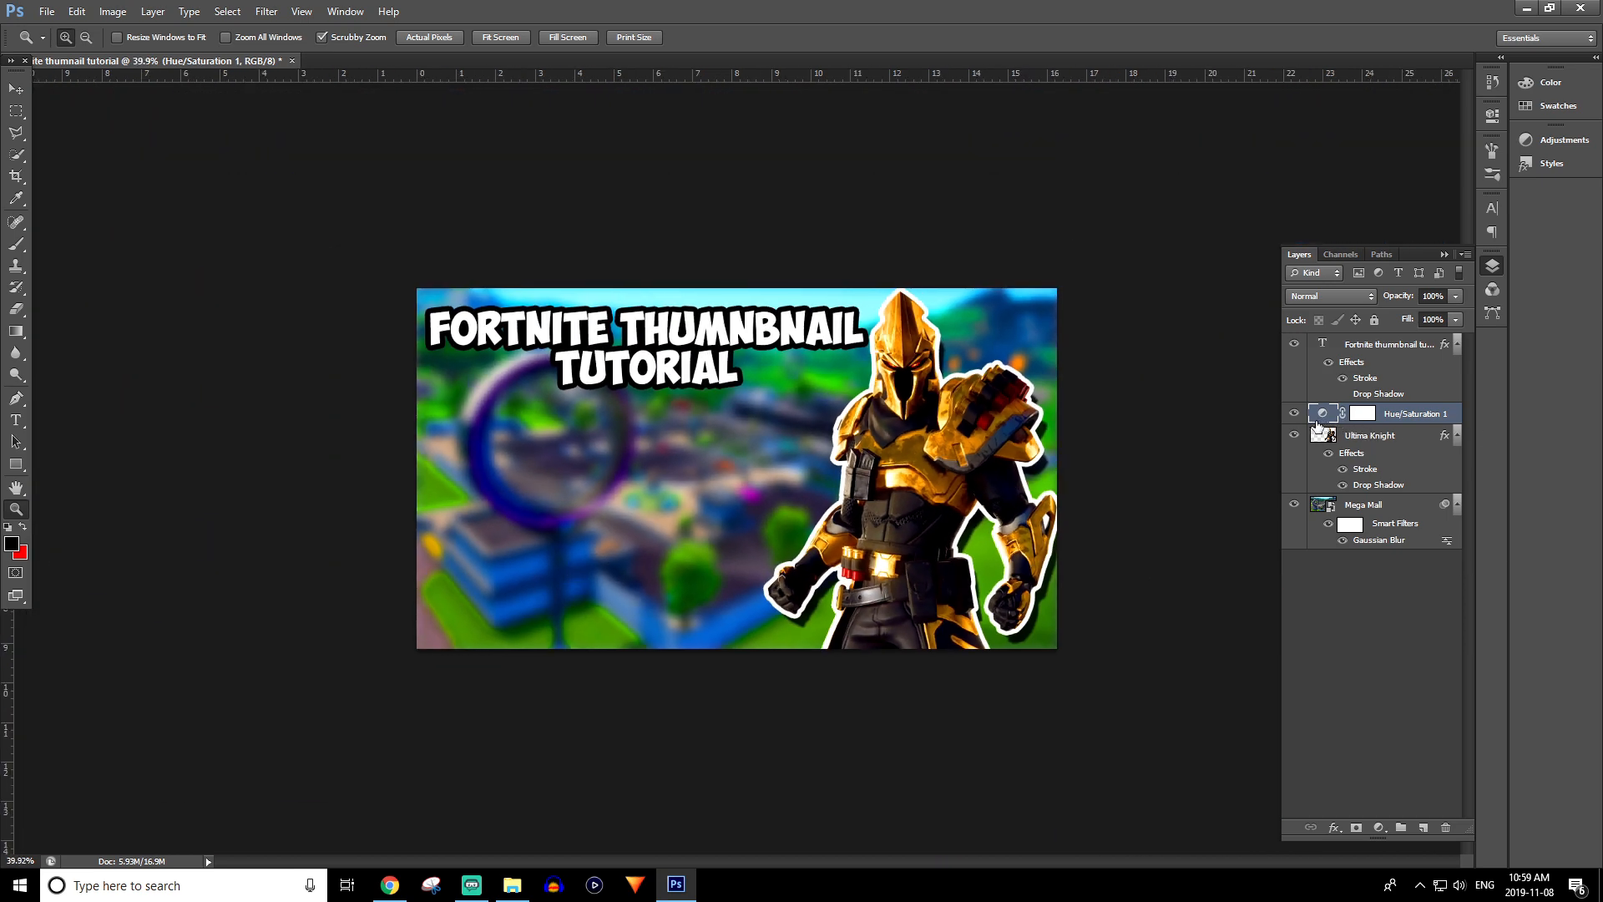
- Toggle the Hue/Saturation layer off and on to compare the whole thumbnail with and without the added saturation
left_click(1295, 413)
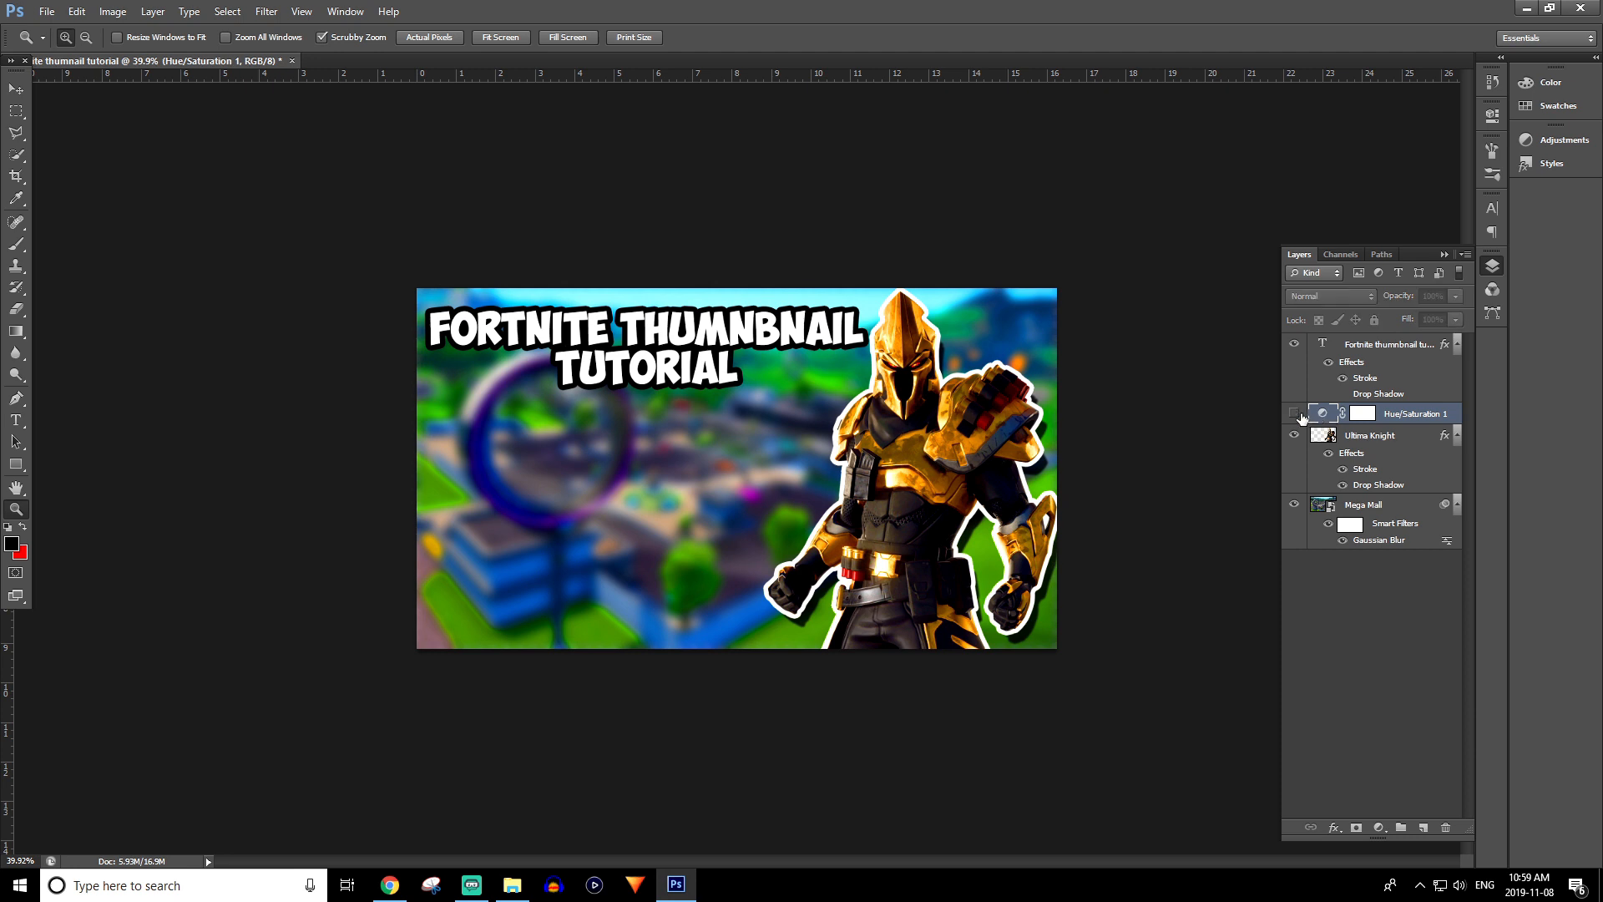
left_click(1295, 413)
left_click(1295, 413)
left_click(1295, 413)
left_click(1295, 414)
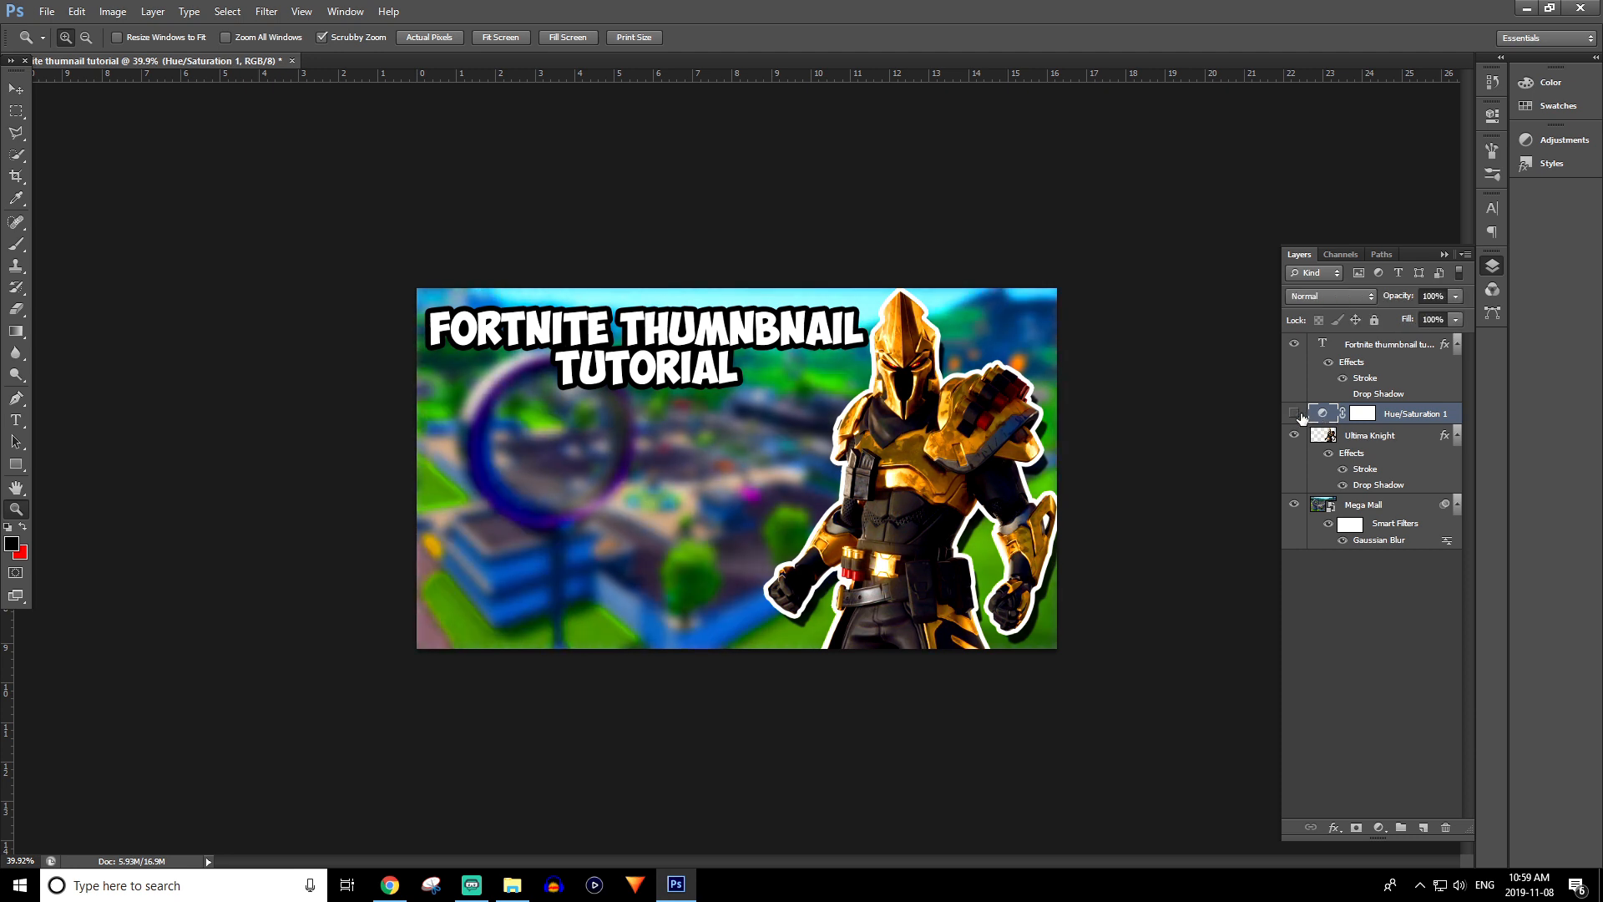
left_click(1295, 413)
left_click(1295, 413)
left_click(1295, 414)
left_click(1295, 414)
left_click(1295, 414)
left_click(1295, 413)
left_click(1295, 414)
- Clip the Hue/Saturation layer to the Ultima Knight layer and toggle it off and on to compare its effect on the character
right_click(1411, 419)
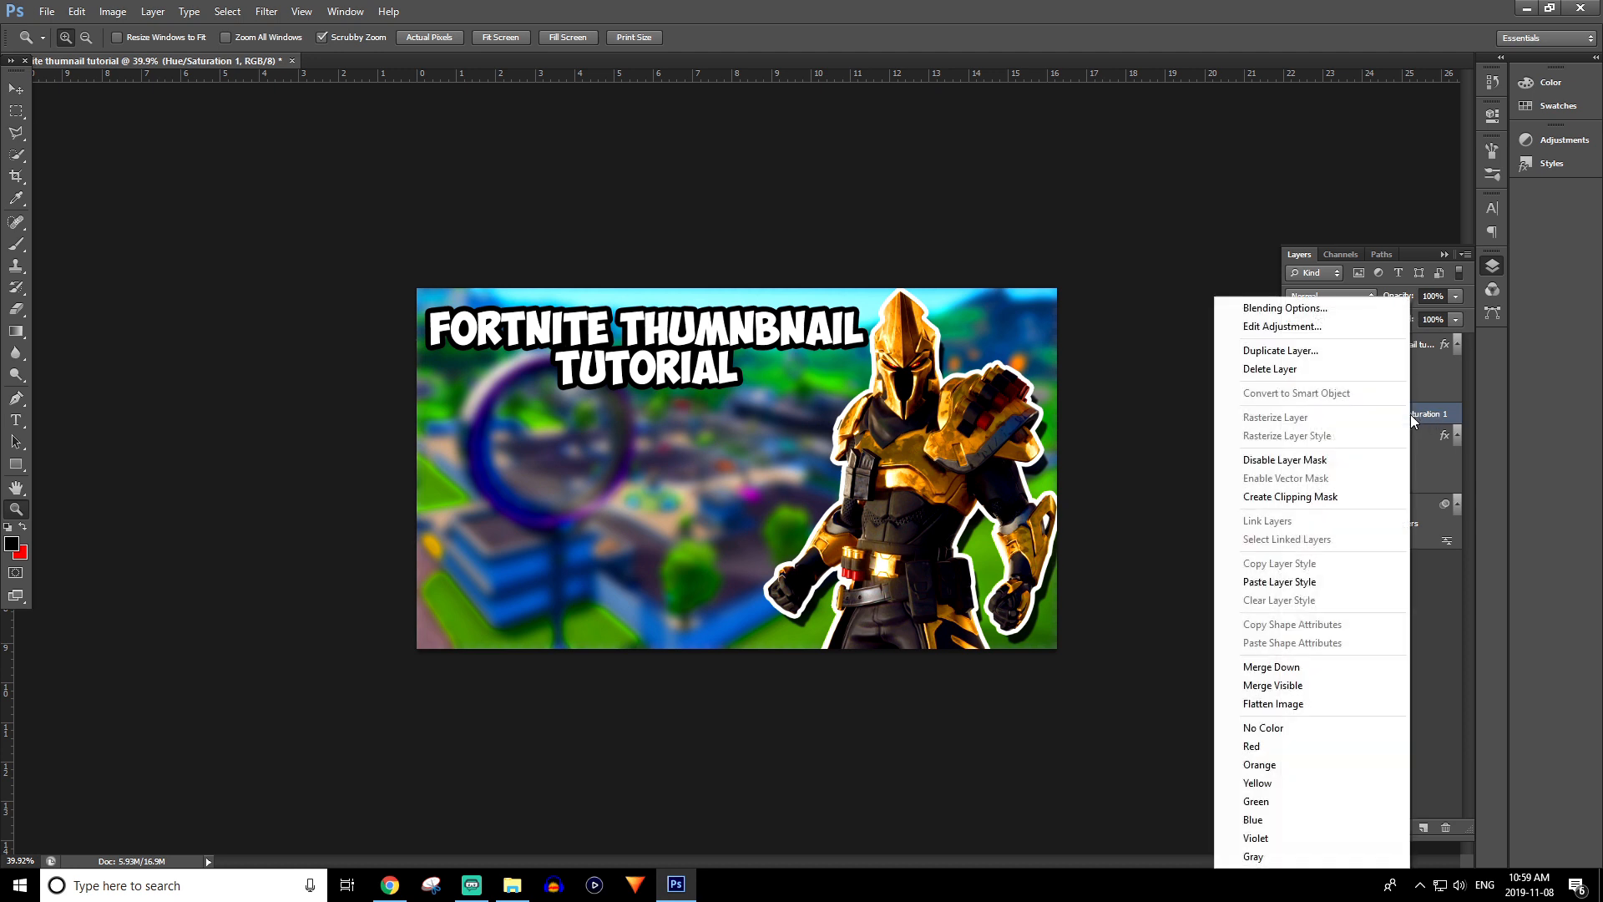
left_click(1312, 497)
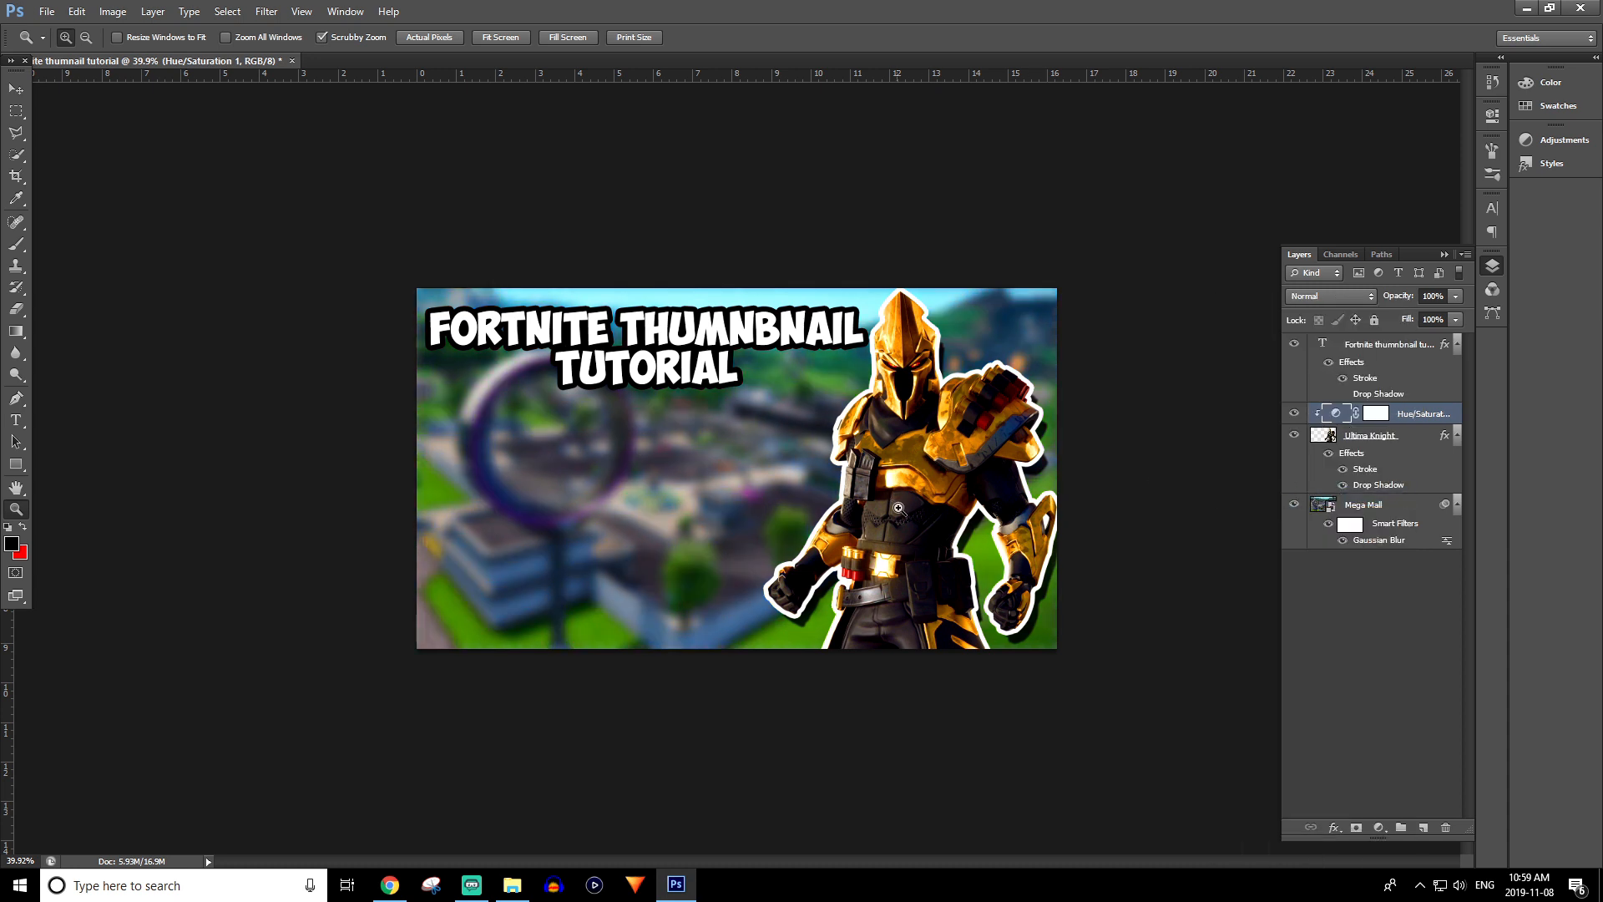
left_click(1295, 414)
left_click(1295, 414)
left_click(1295, 414)
left_click(1295, 414)
left_click(1295, 414)
left_click(1295, 414)
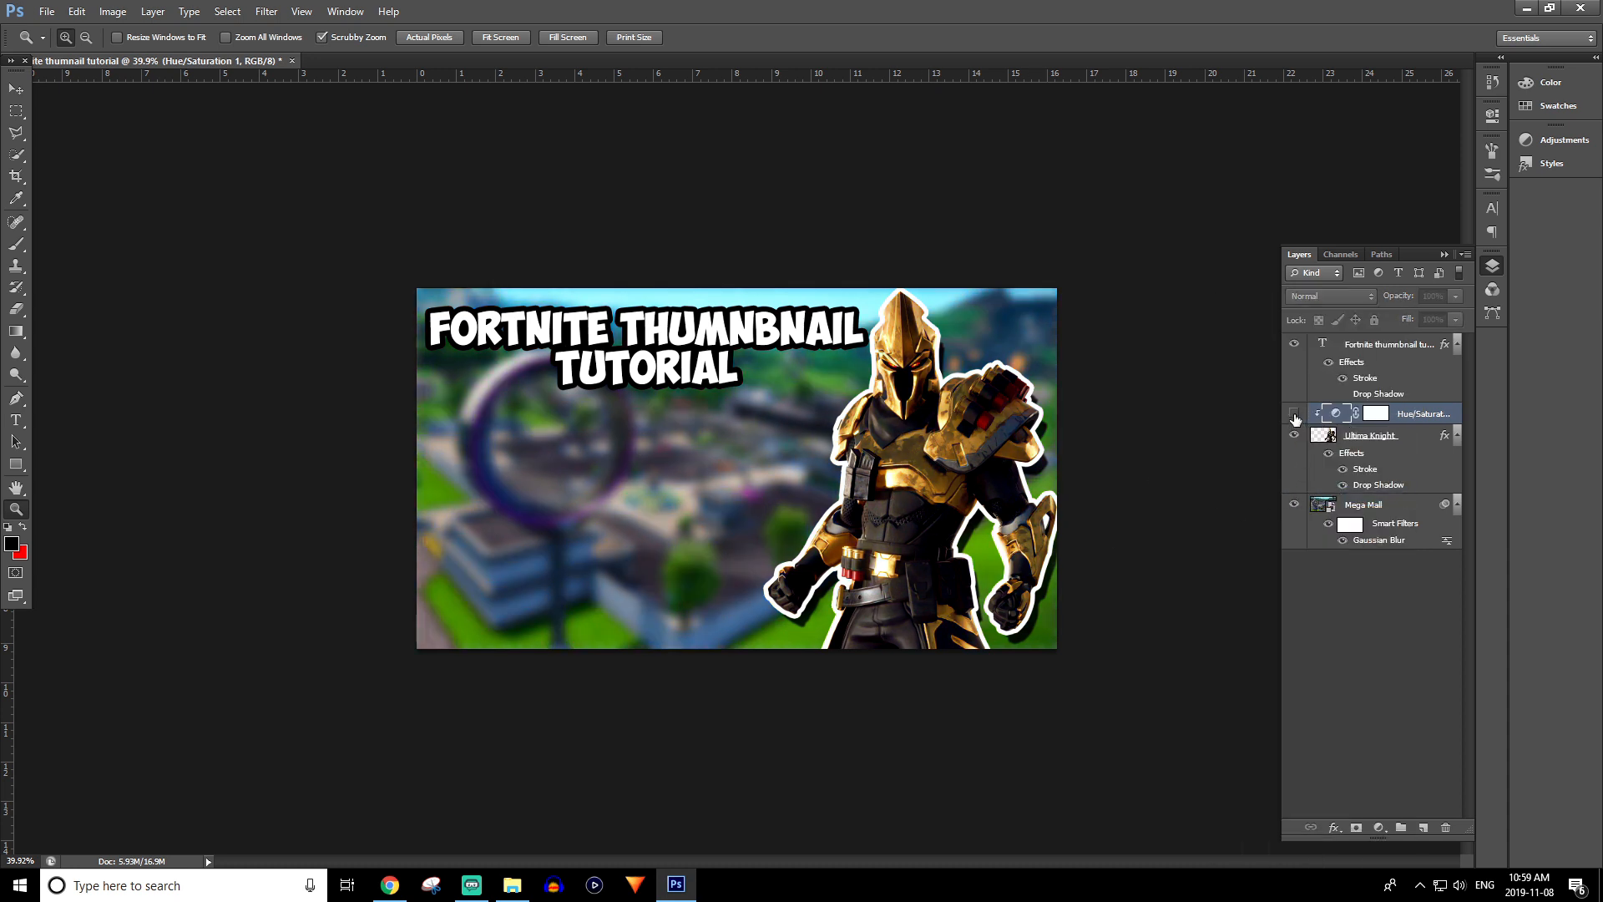
left_click(1295, 414)
left_click(1295, 415)
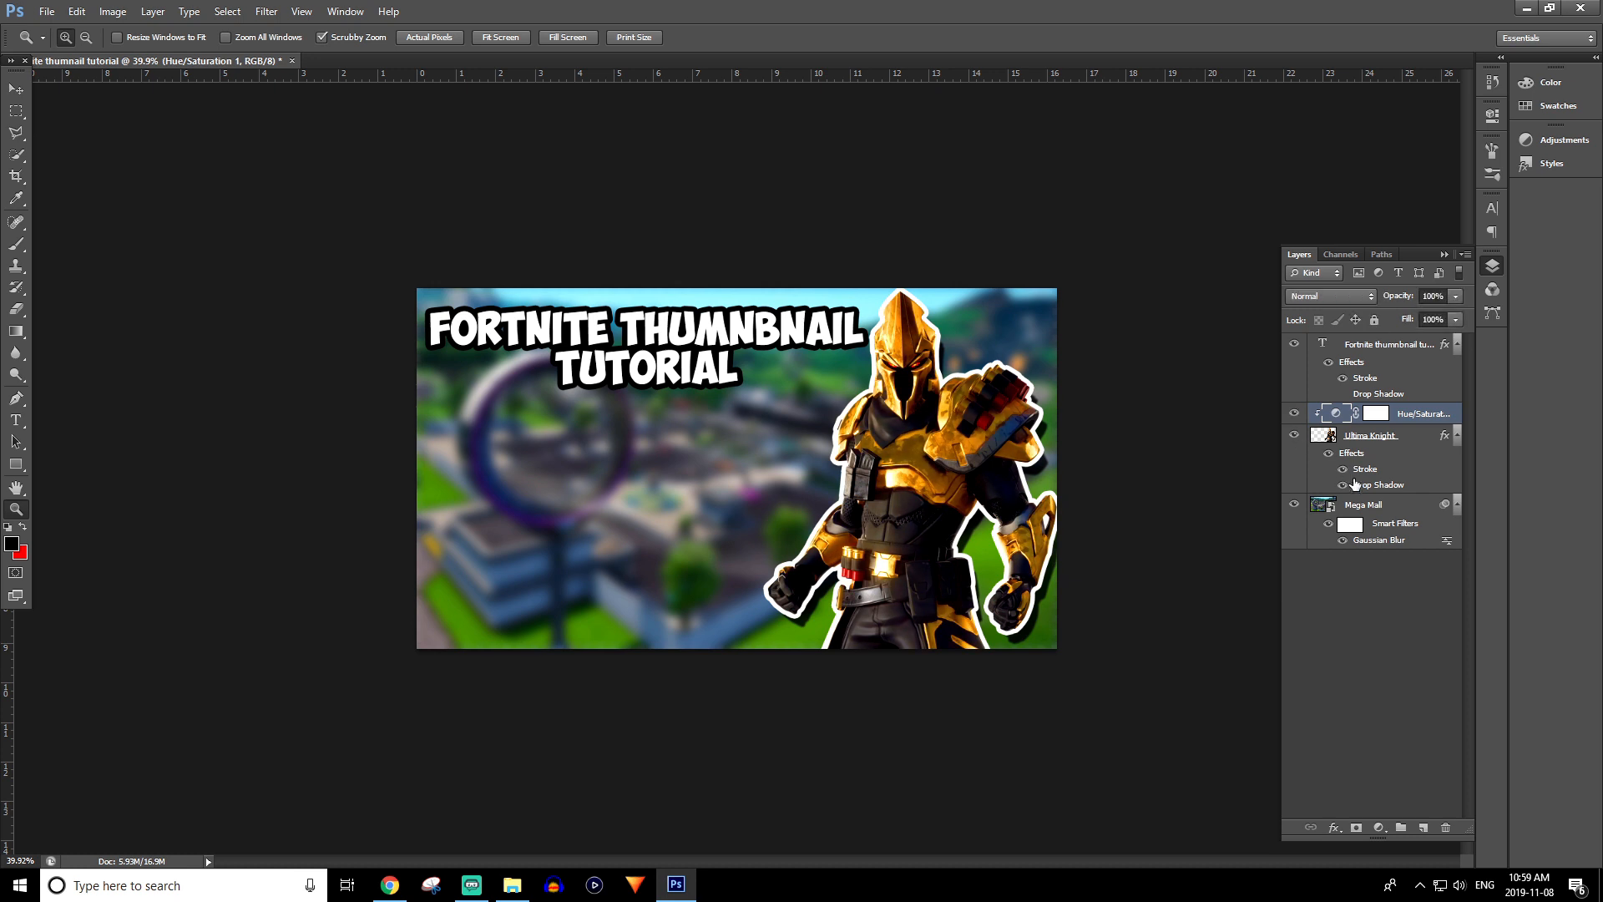
- Add a Hue/Saturation adjustment layer directly above the Mega Mall background and set its saturation to about +32
left_click(1386, 508)
left_click(1545, 138)
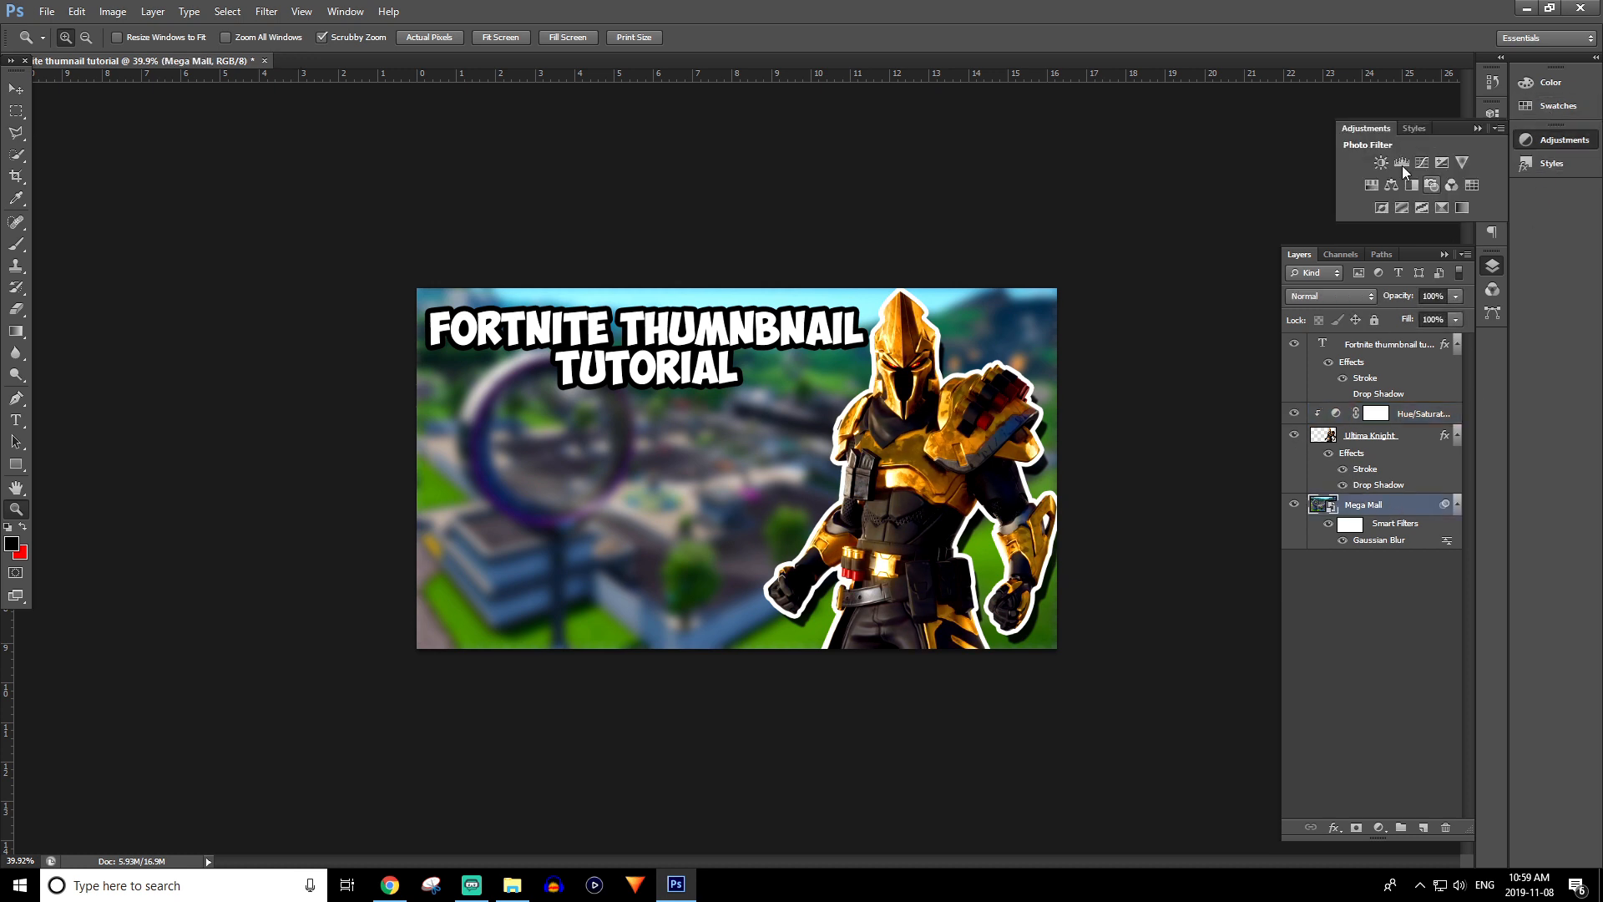
left_click(1371, 185)
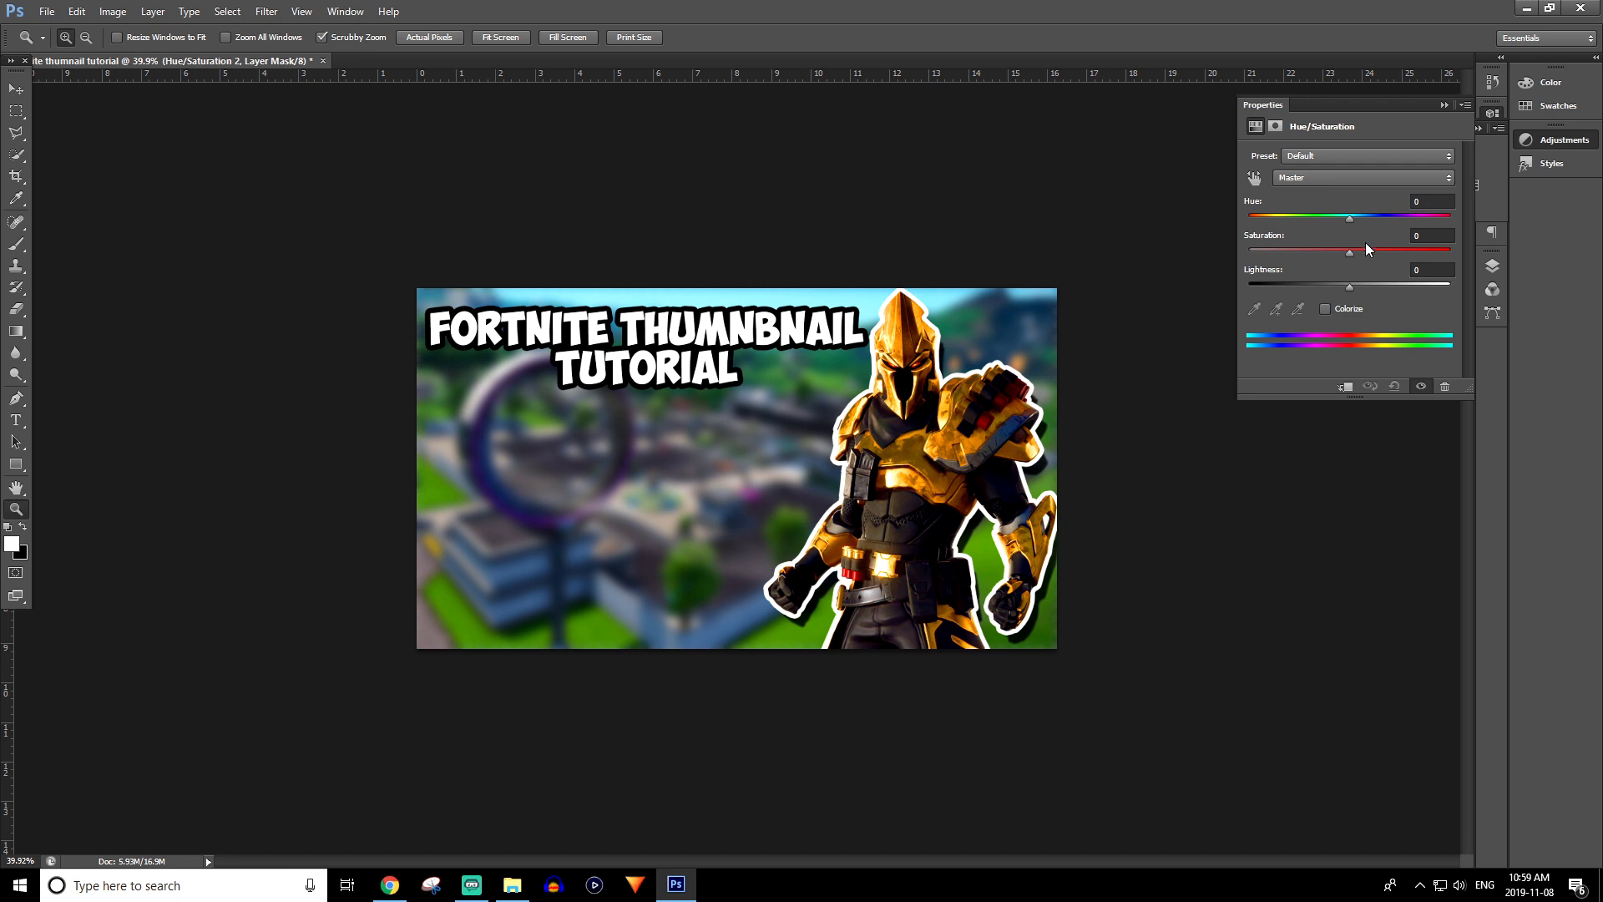
mouse_move(1410, 253)
left_mouse_down()
mouse_move(1477, 266)
mouse_move(1400, 268)
left_mouse_up()
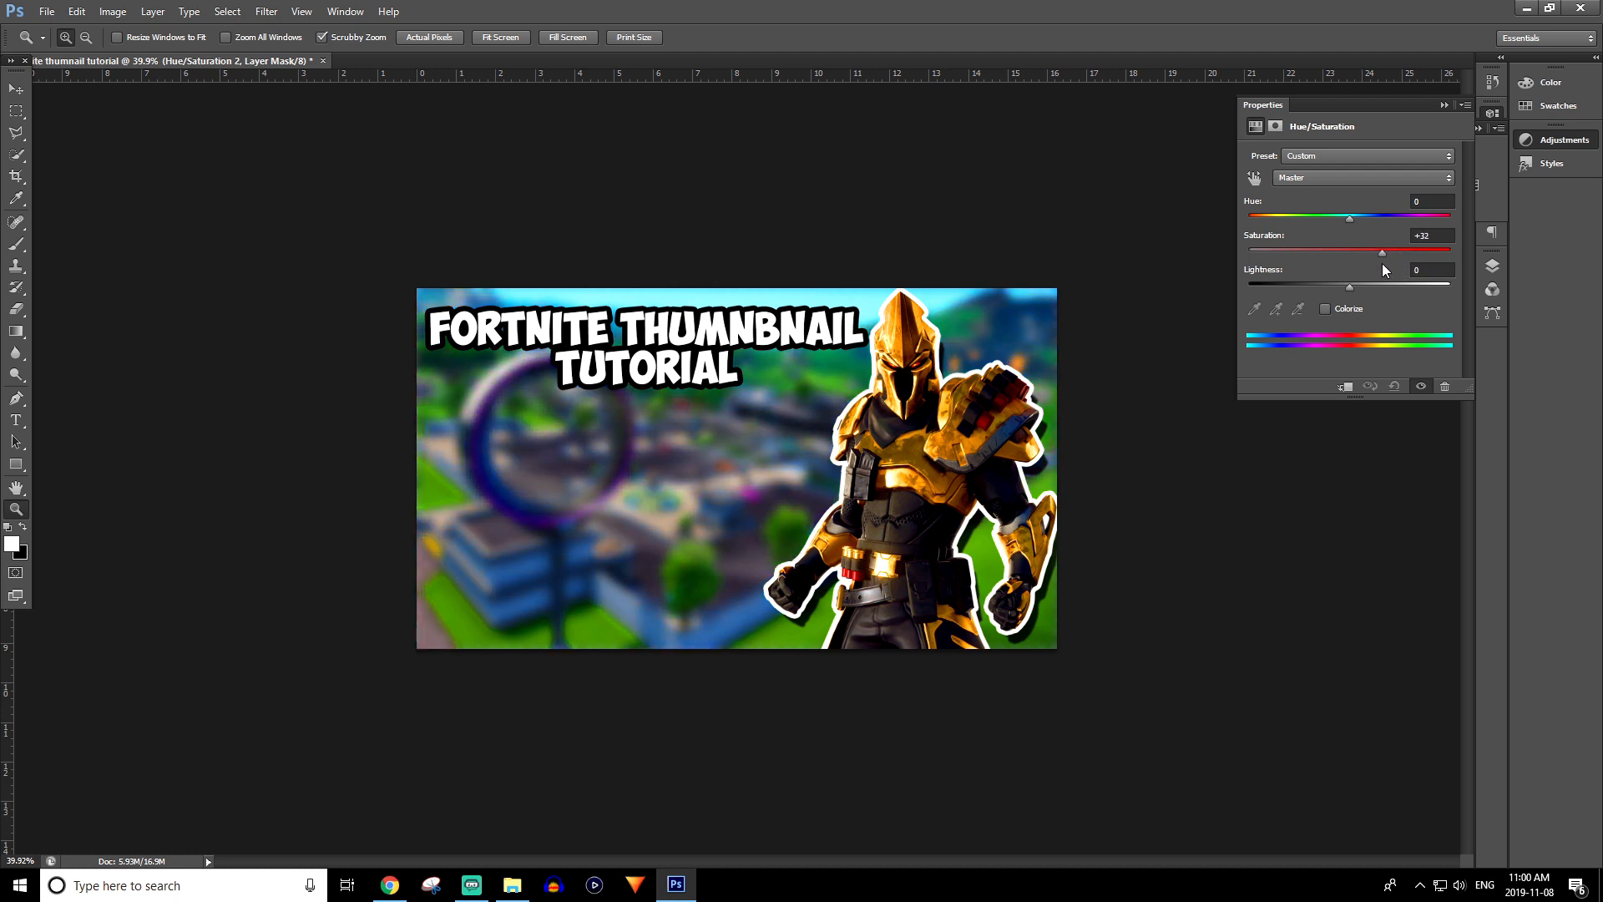
left_click_drag(1382, 266, 1381, 266)
left_click(1443, 105)
left_click(1492, 266)
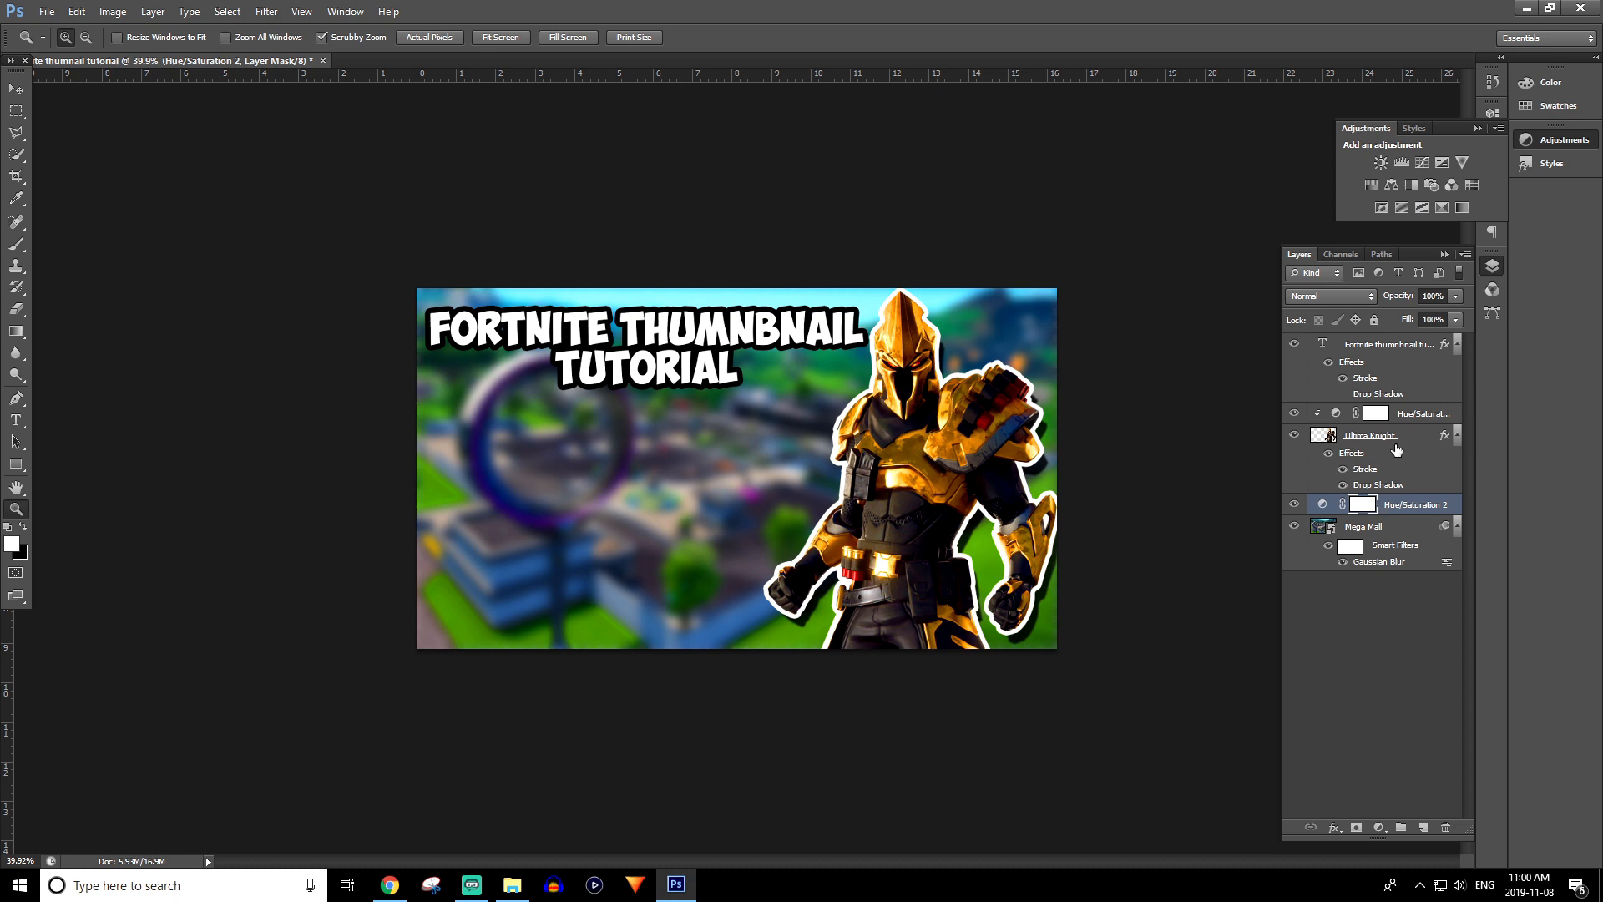
- Try reordering the Ultima Knight and Hue/Saturation layers, restore the stack, and clip Hue/Saturation 1 to the Ultima Knight again
right_click(1432, 510)
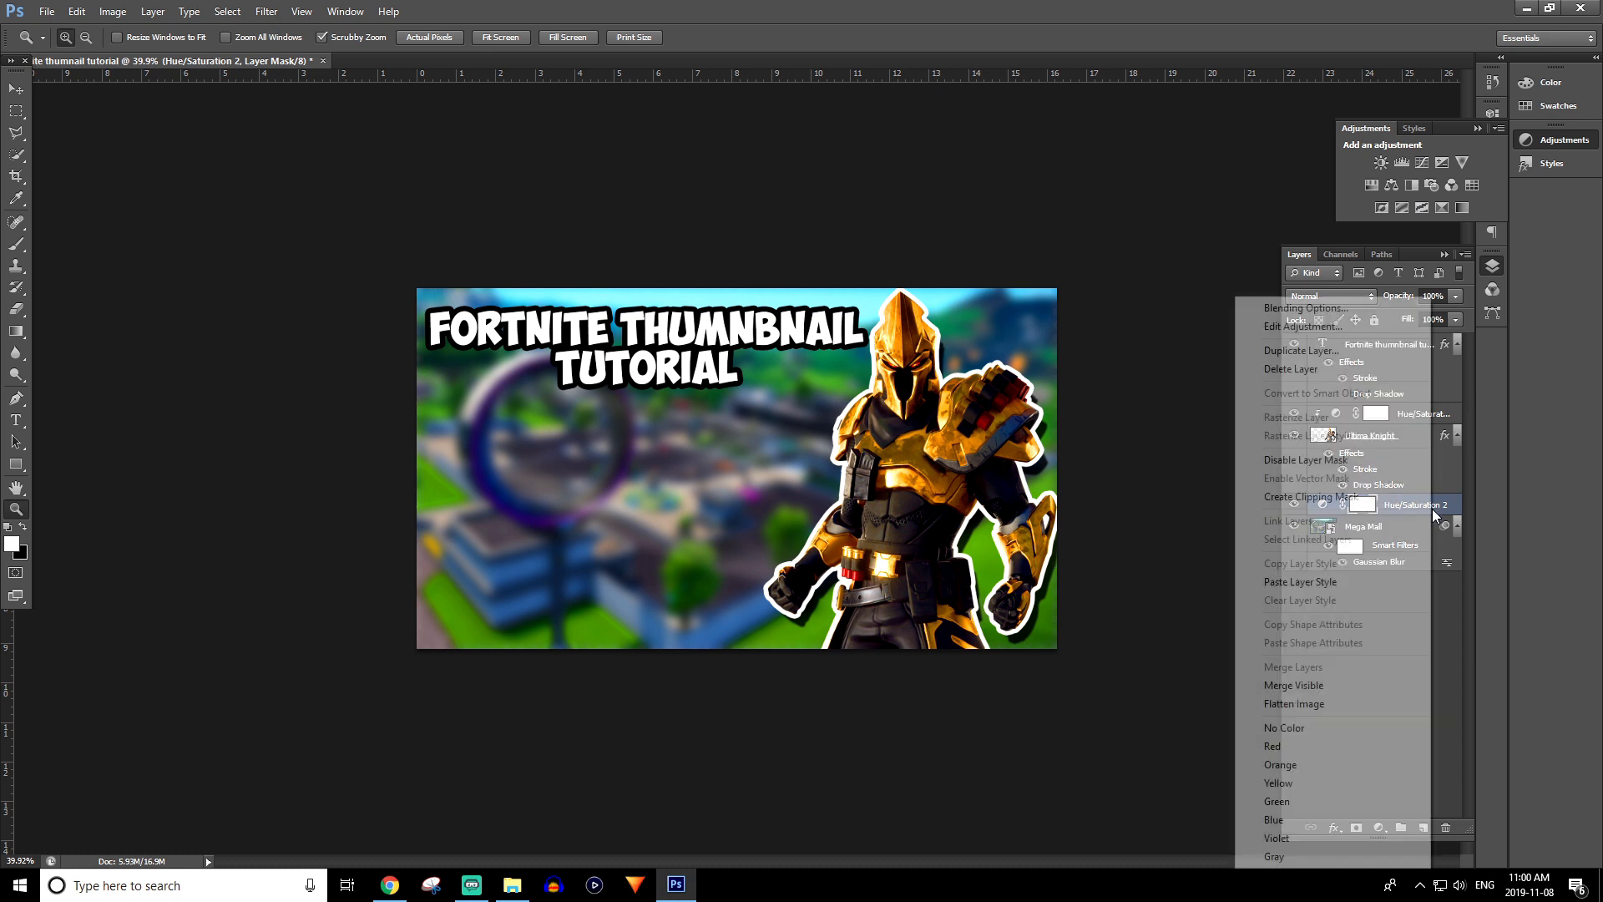
left_click(1449, 653)
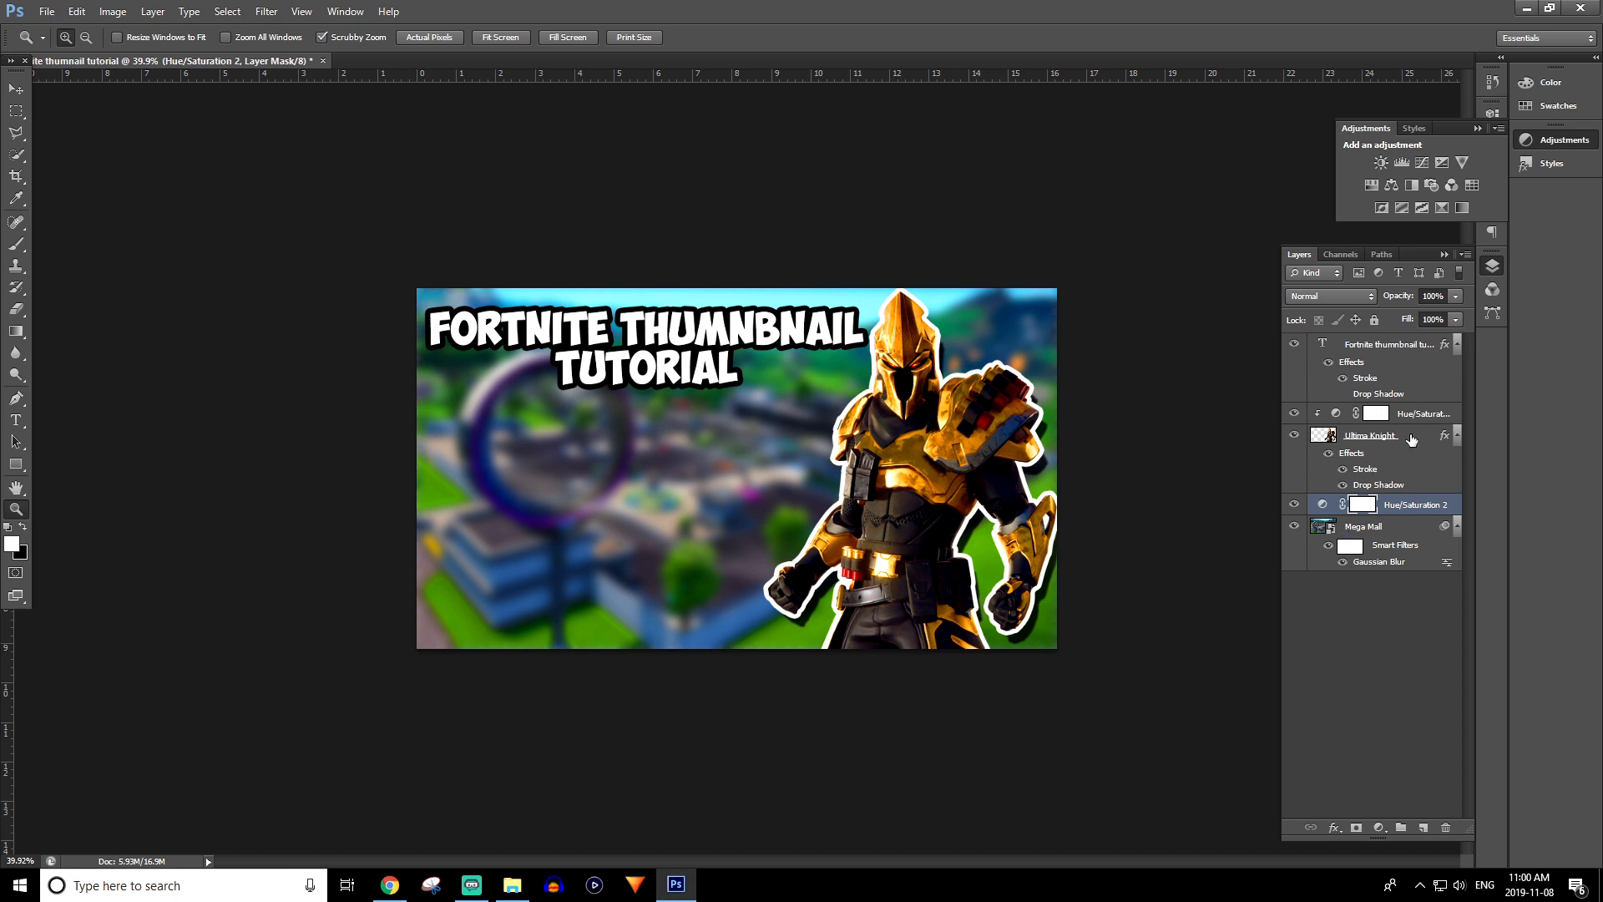
left_click_drag(1416, 438, 1426, 585)
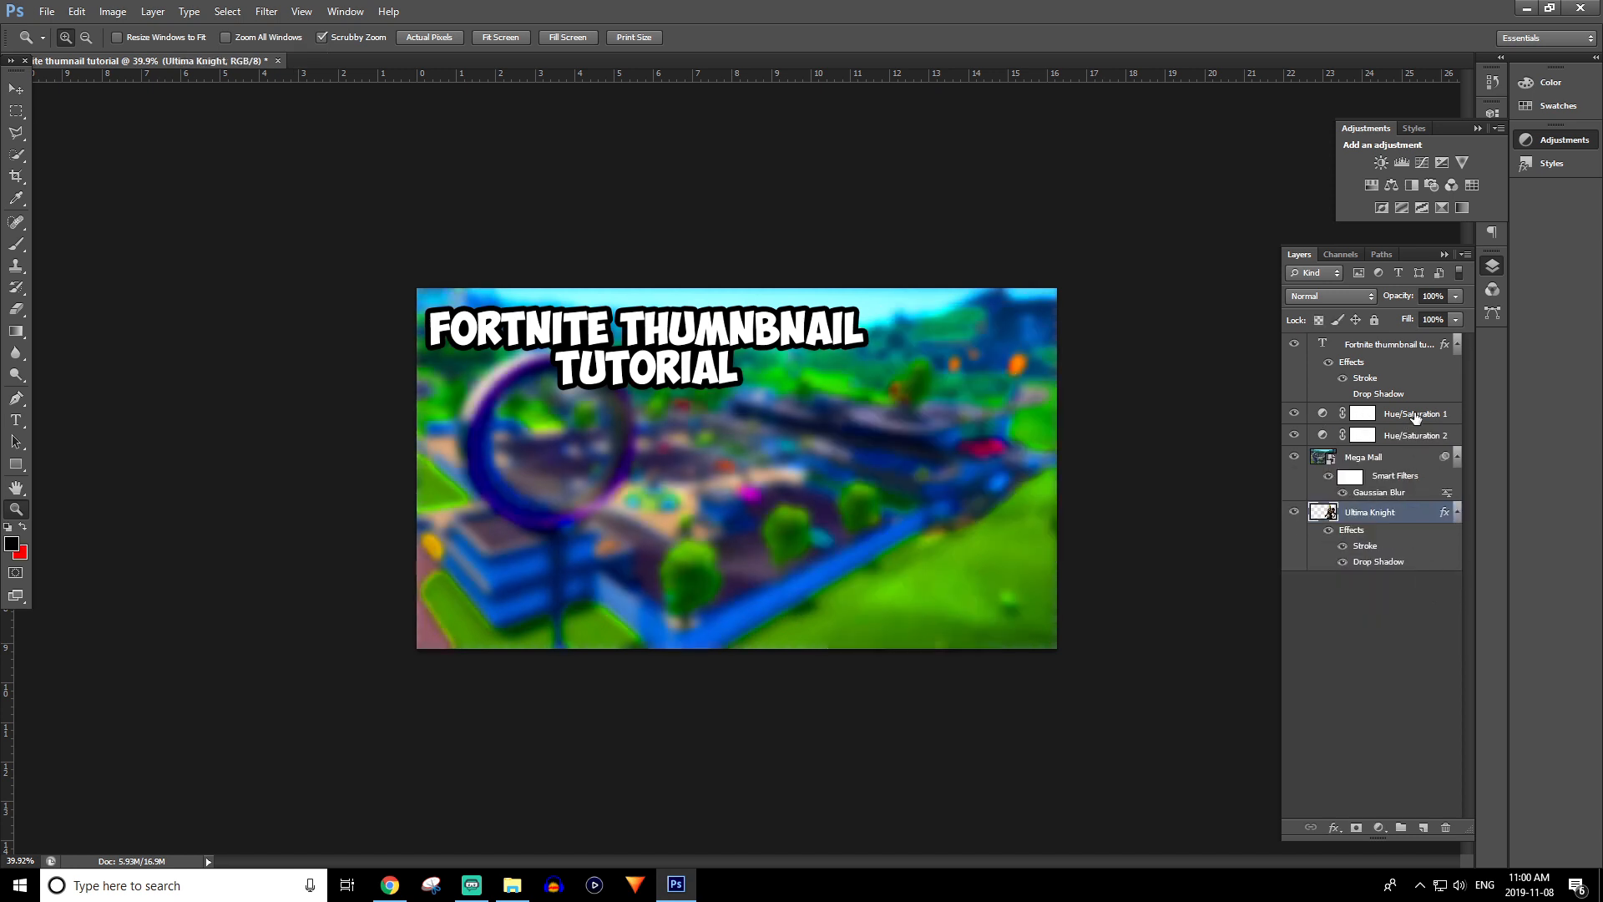
mouse_move(1416, 416)
left_mouse_down()
mouse_move(1401, 509)
mouse_move(1409, 432)
left_mouse_up()
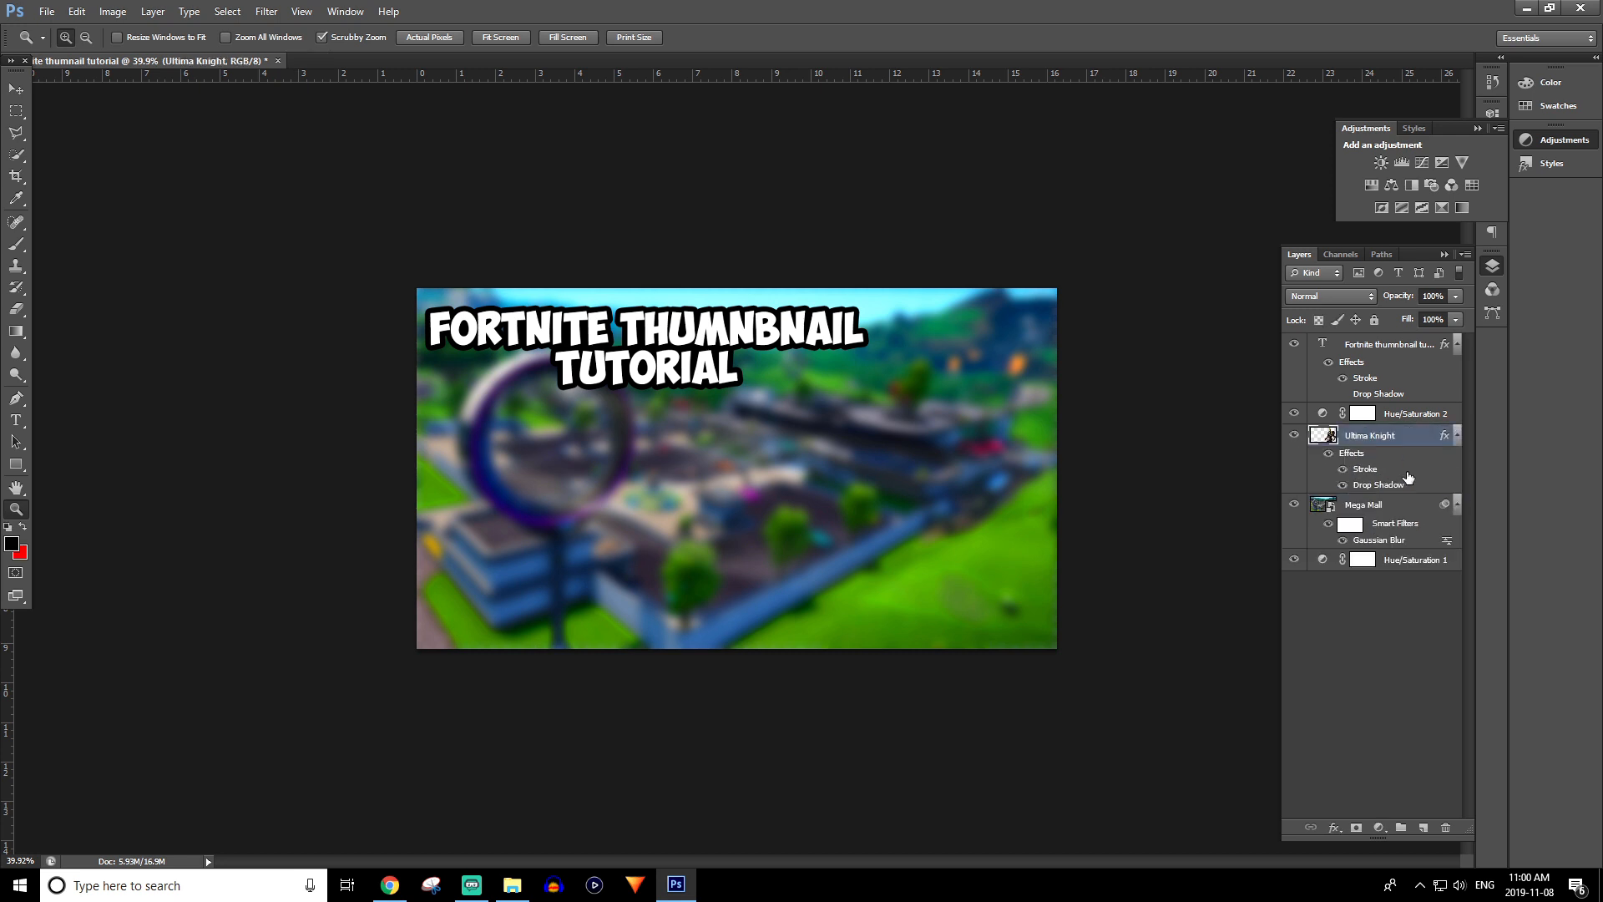
left_click_drag(1413, 561, 1408, 518)
right_click(1403, 415)
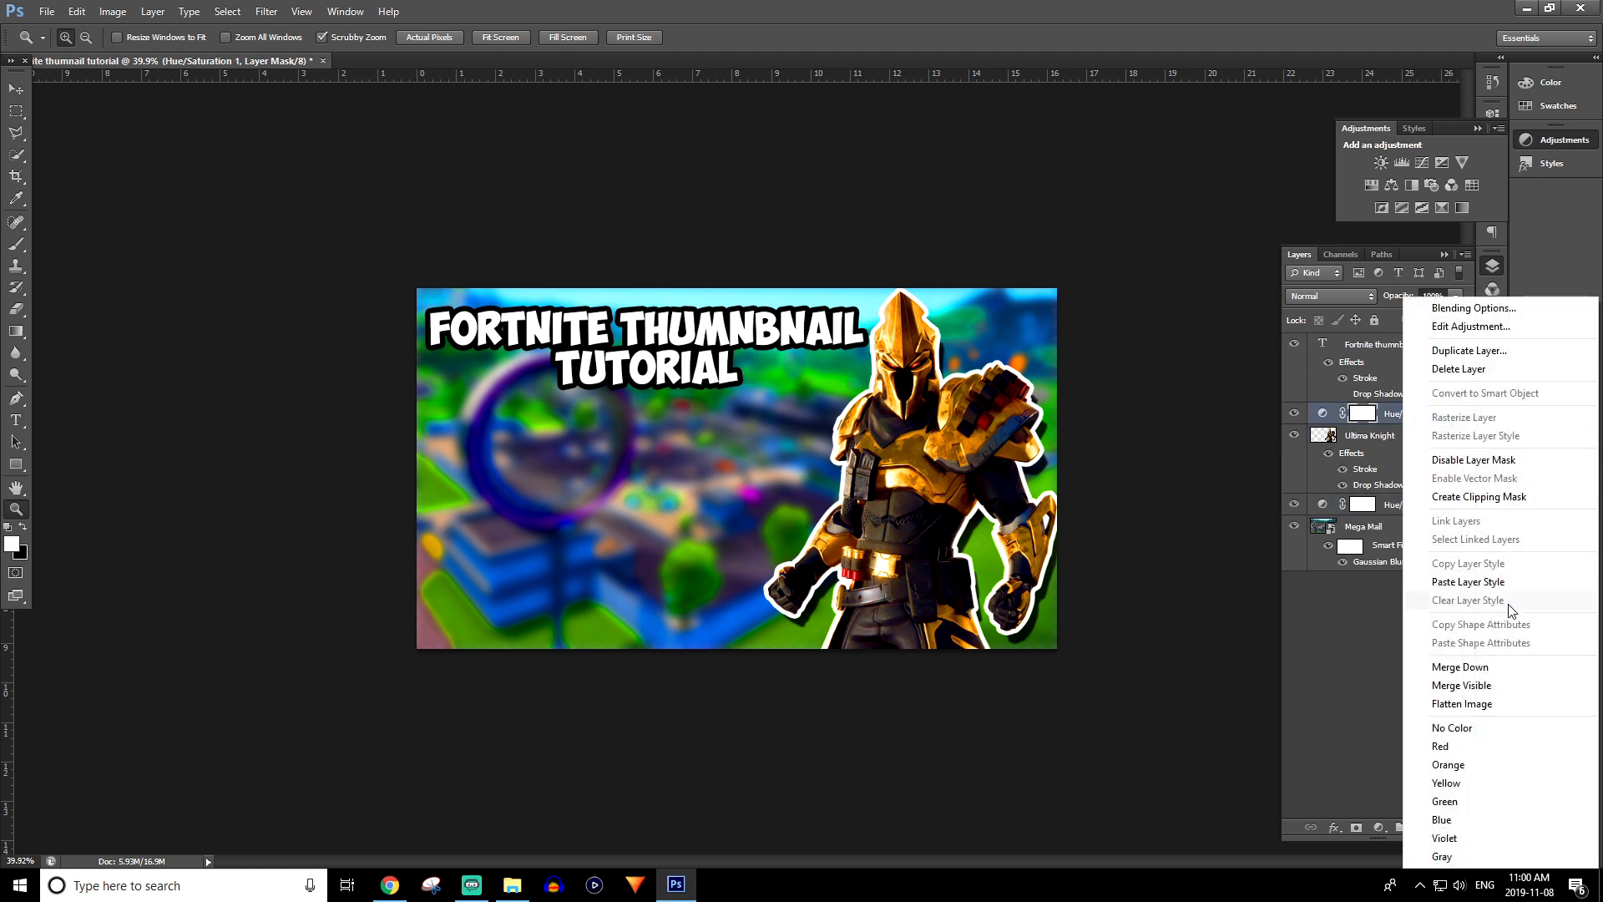
left_click(1490, 496)
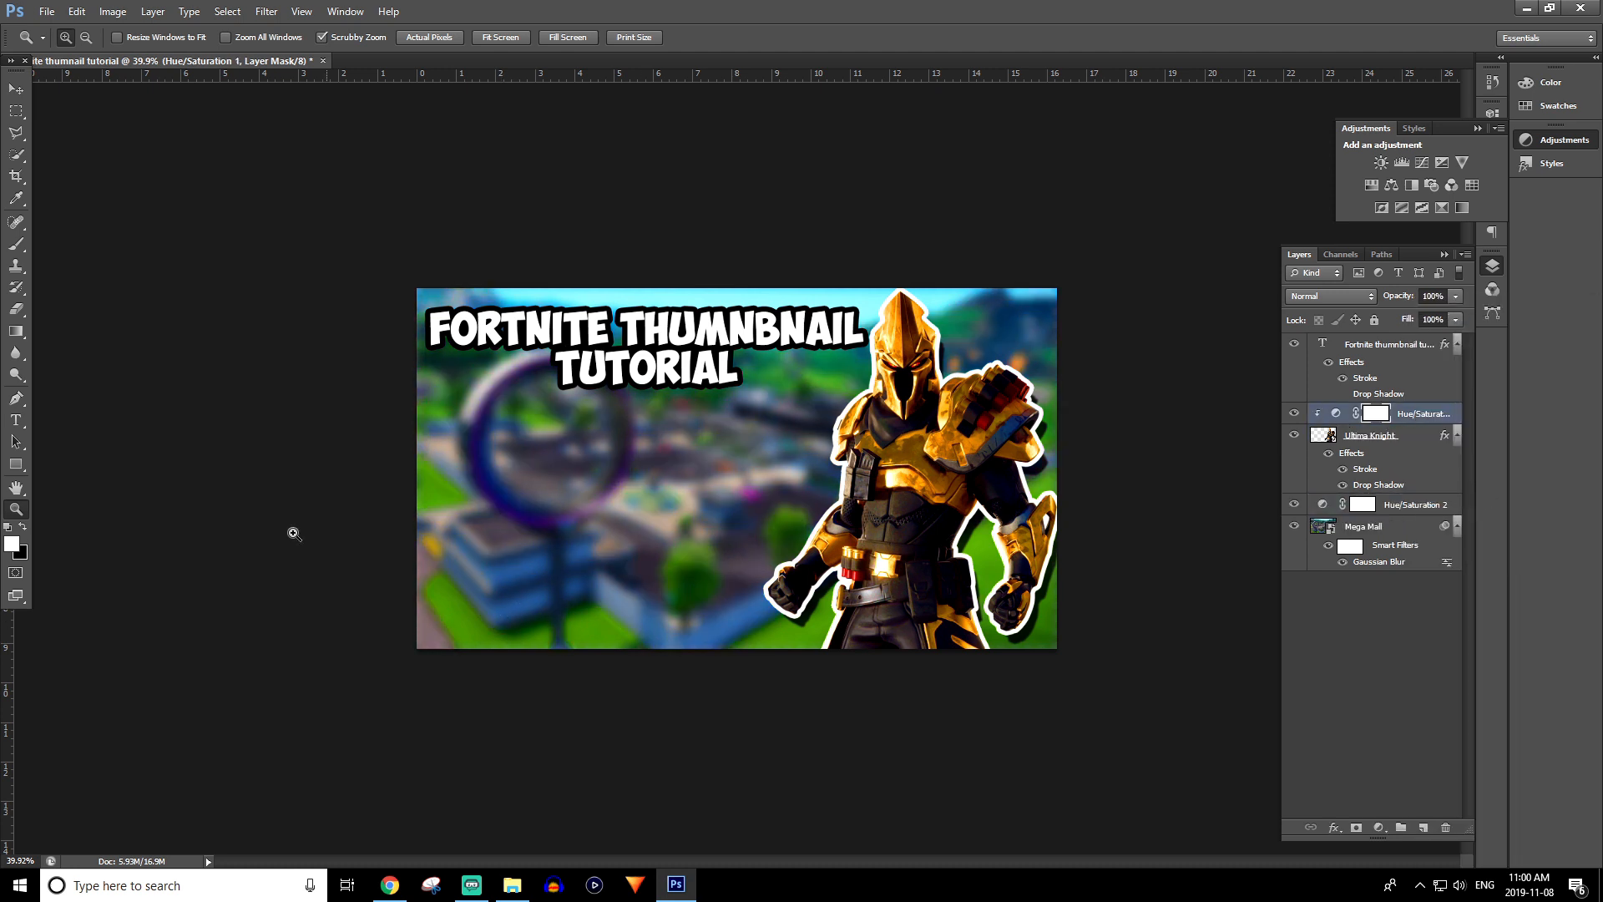
- Add a Curves adjustment layer and shape its RGB curve into an S, with darker shadows and brighter highlights
left_click_drag(347, 576, 844, 542)
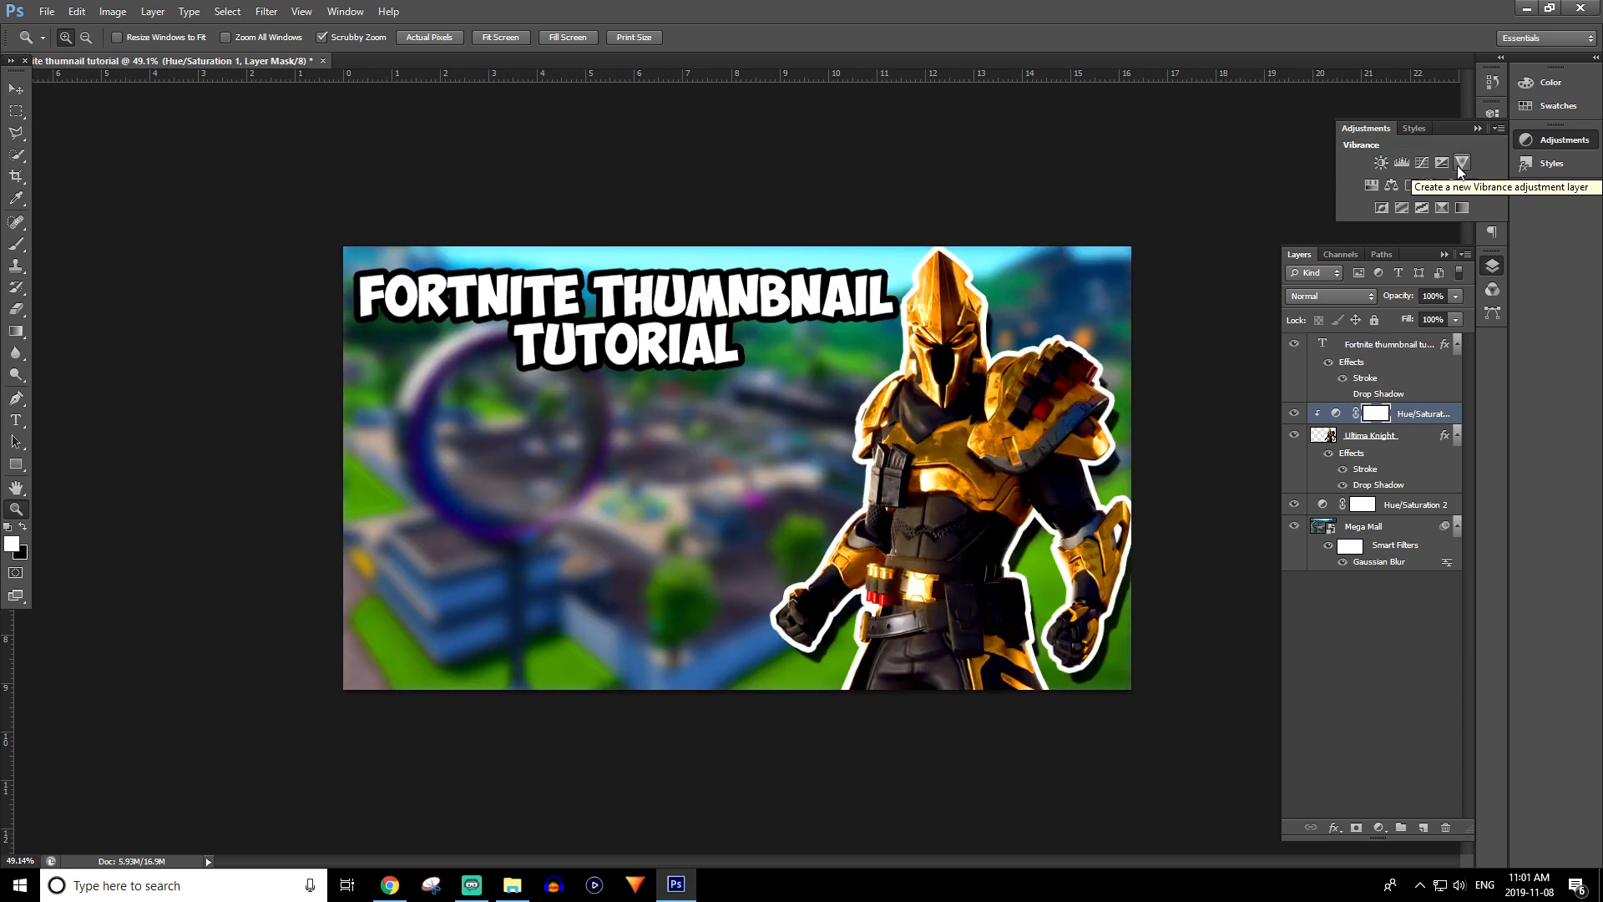
left_click(1424, 157)
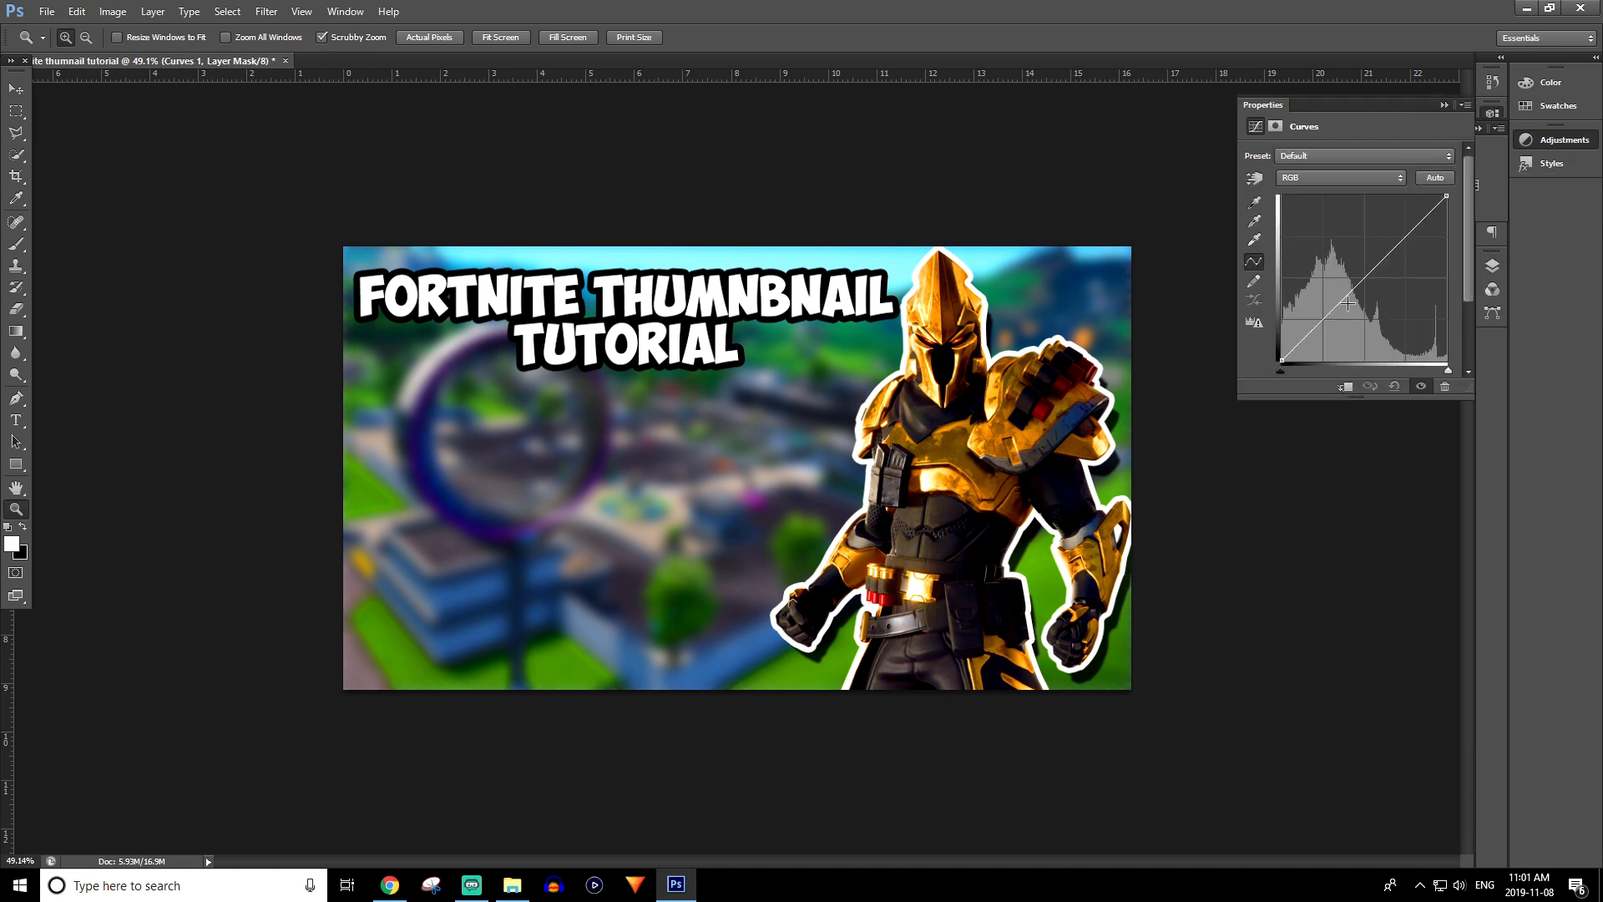
left_click_drag(1347, 303, 1303, 334)
left_click_drag(1399, 245, 1402, 239)
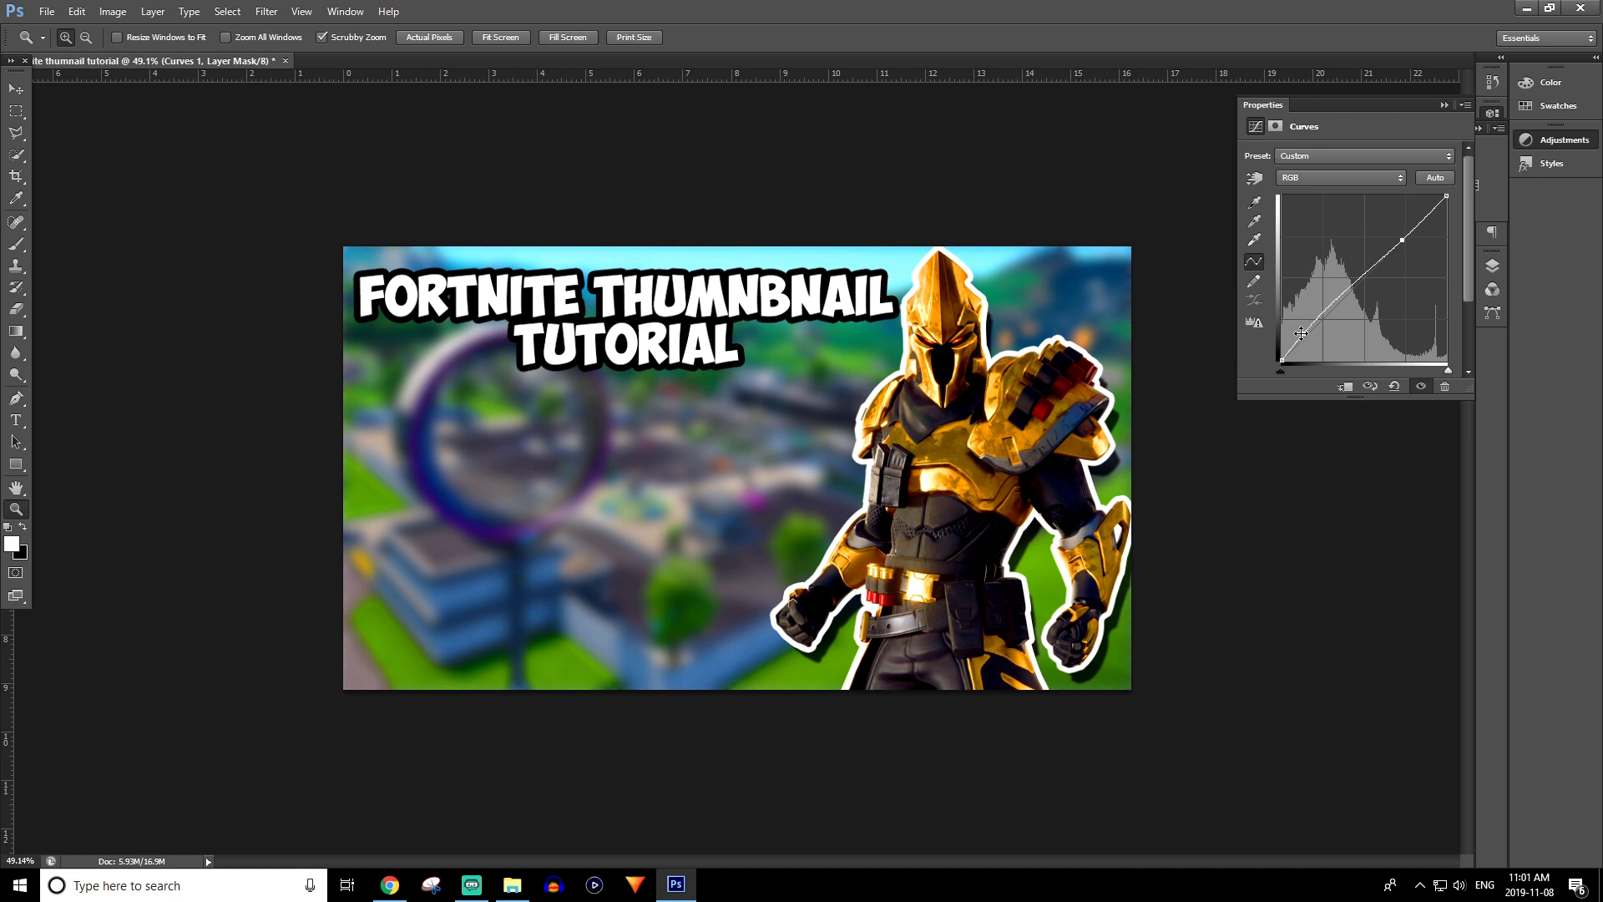
left_click_drag(1301, 333, 1316, 331)
left_click_drag(1402, 239, 1391, 226)
left_click_drag(1316, 331, 1317, 328)
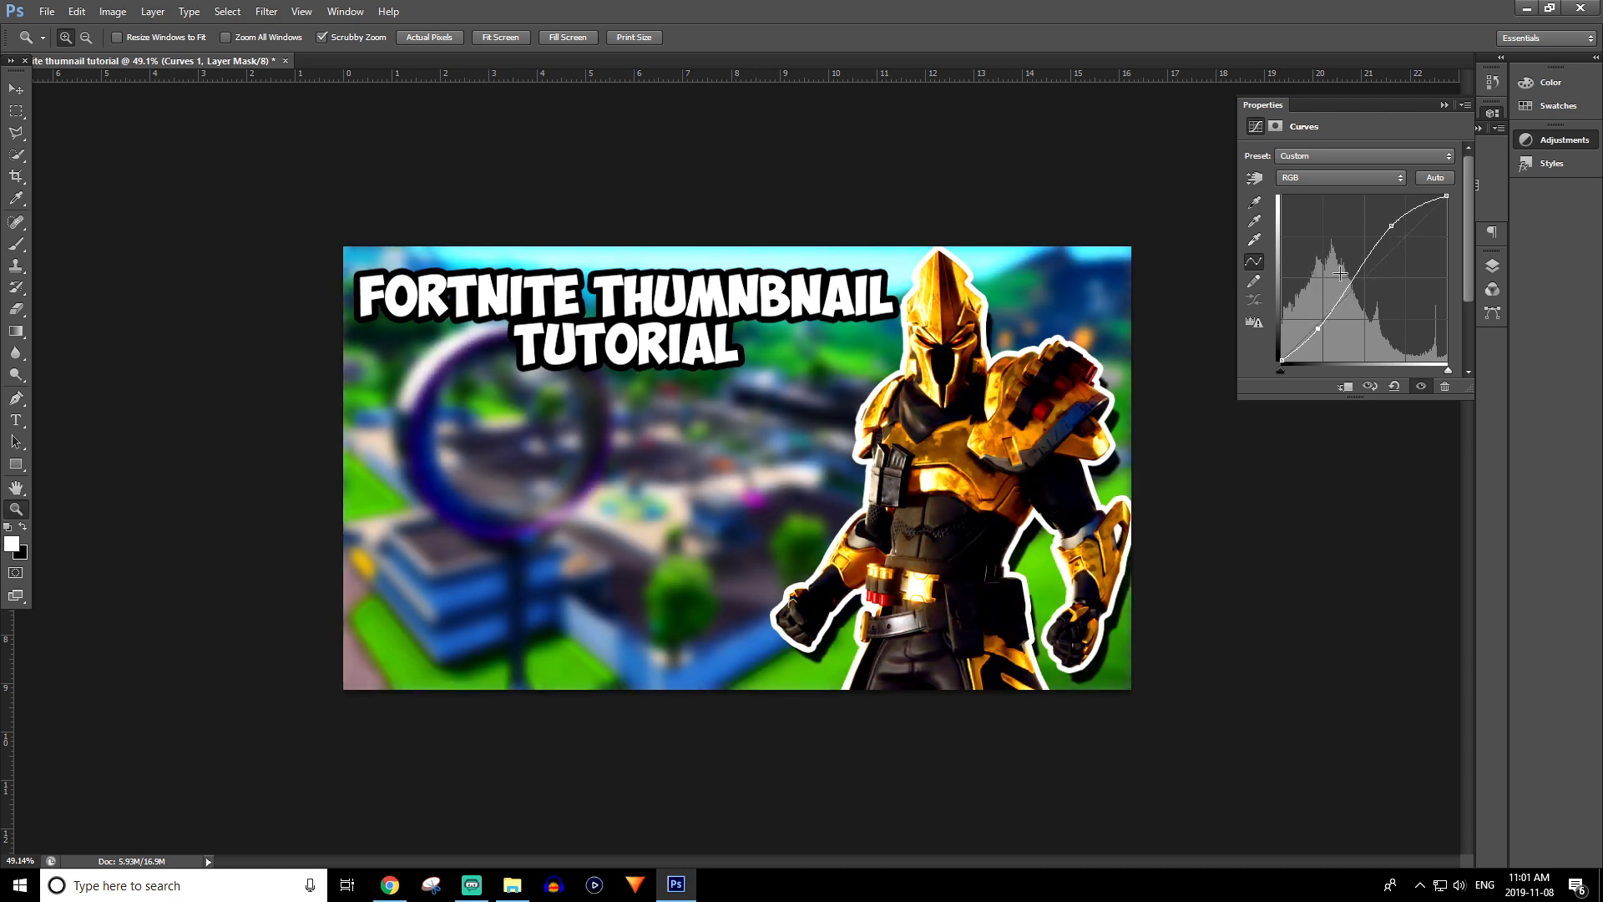
left_click(1442, 106)
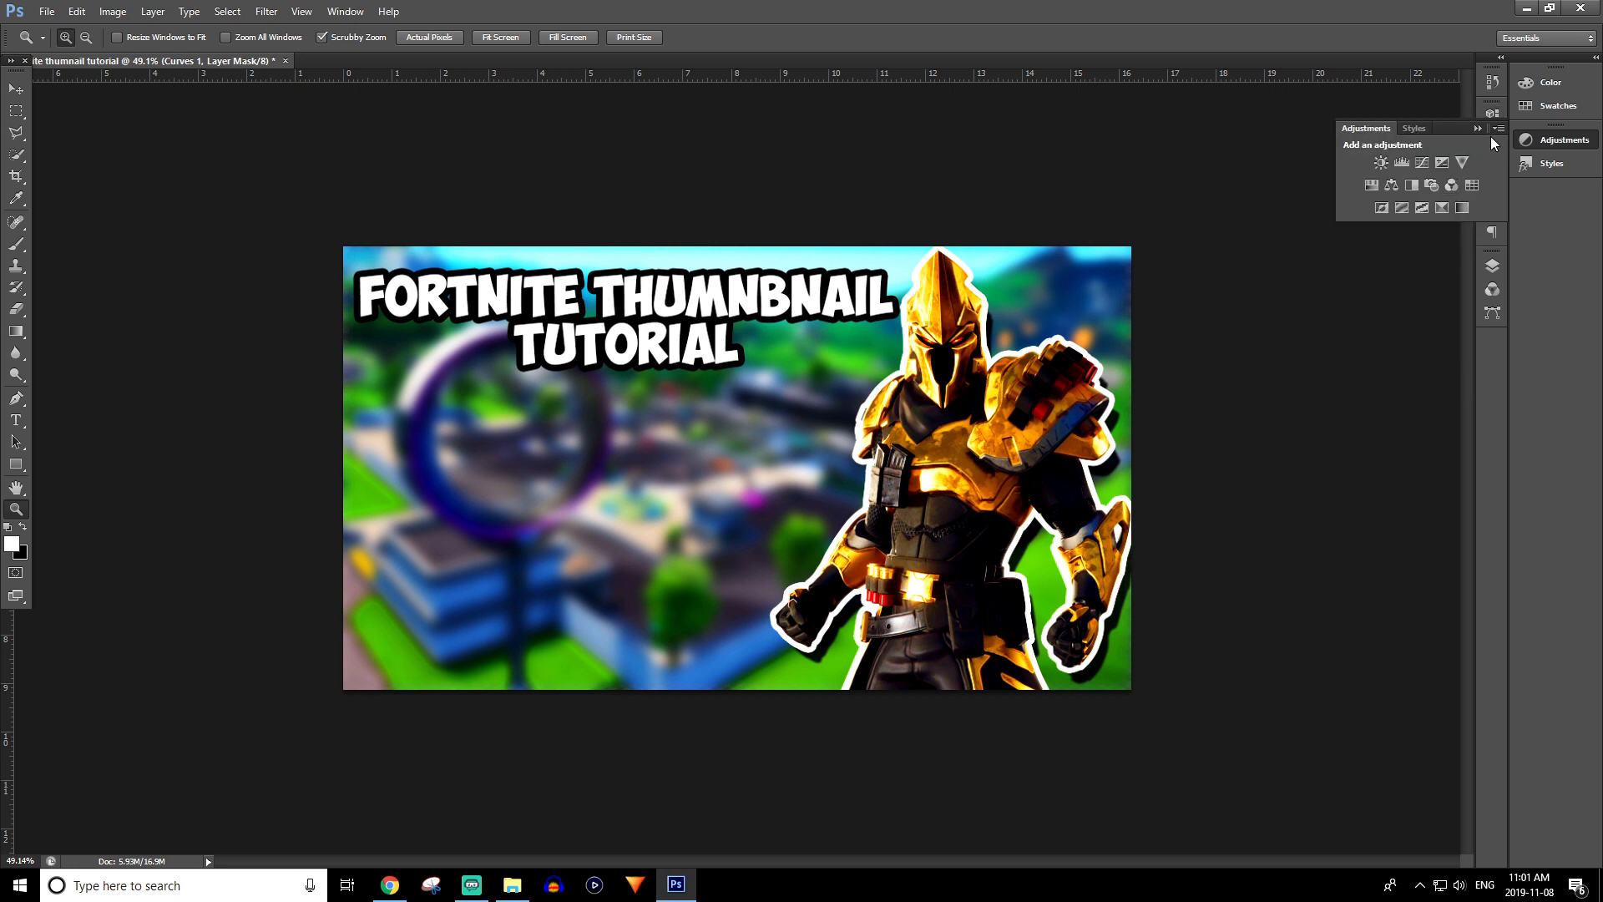
- Toggle the Curves layer off and on repeatedly to compare the thumbnail with and without the added contrast
left_click(1472, 127)
left_click(1493, 266)
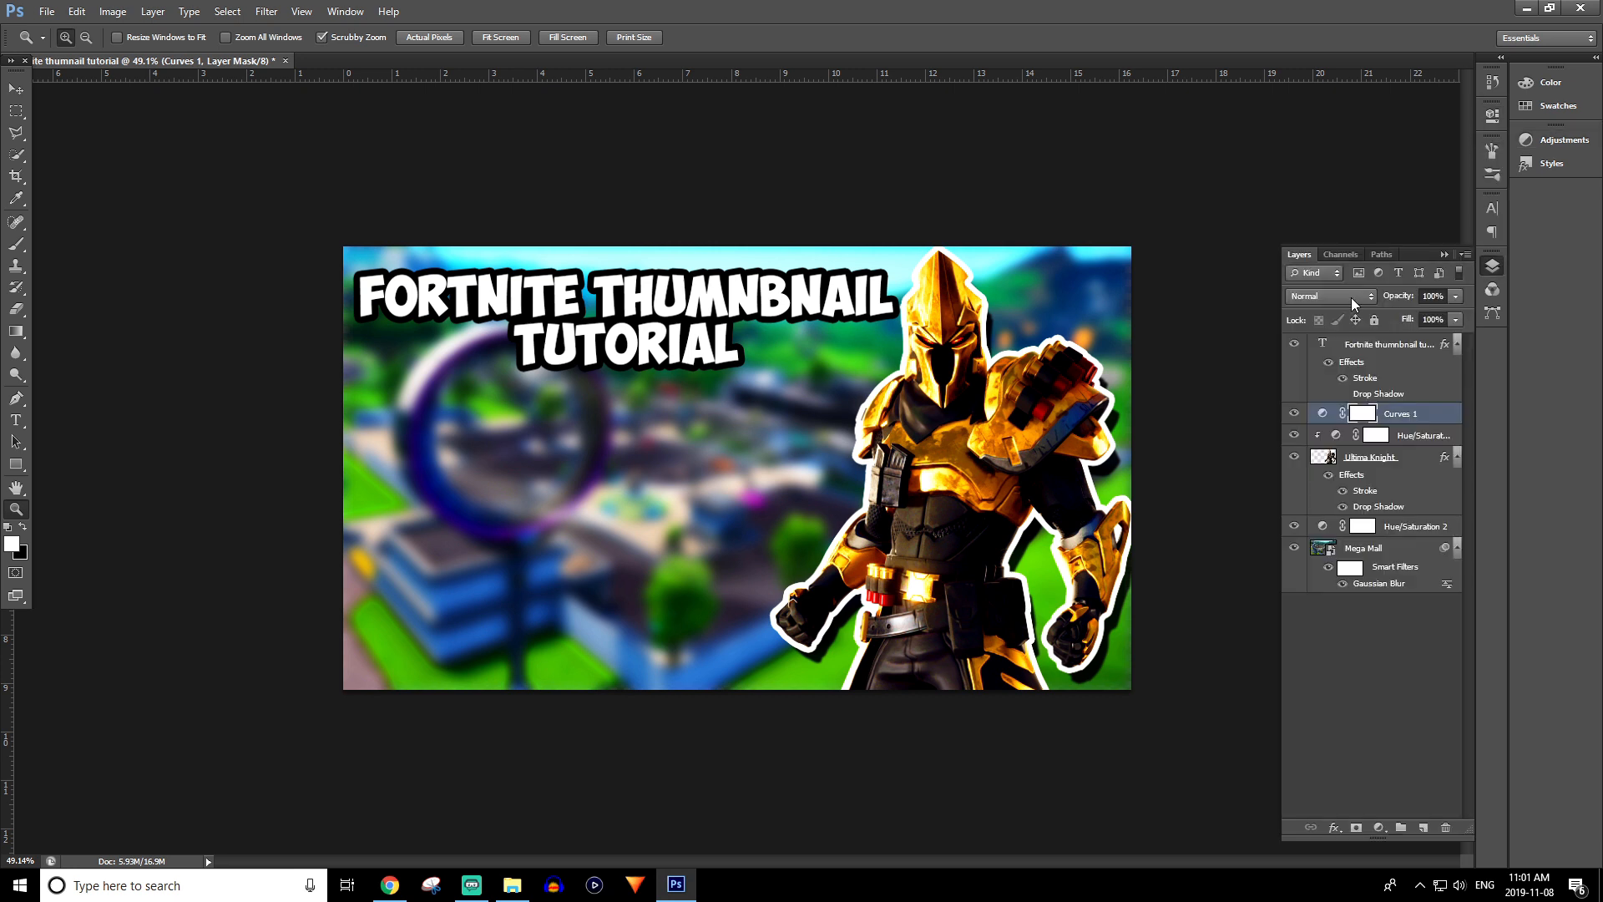
left_click(1294, 413)
left_click(1294, 413)
left_click(1295, 415)
left_click(1295, 415)
left_click(1296, 417)
left_click(1296, 418)
left_click(1296, 418)
left_click(1296, 415)
left_click_drag(1146, 522, 1208, 526)
left_click(1295, 415)
left_click(1296, 415)
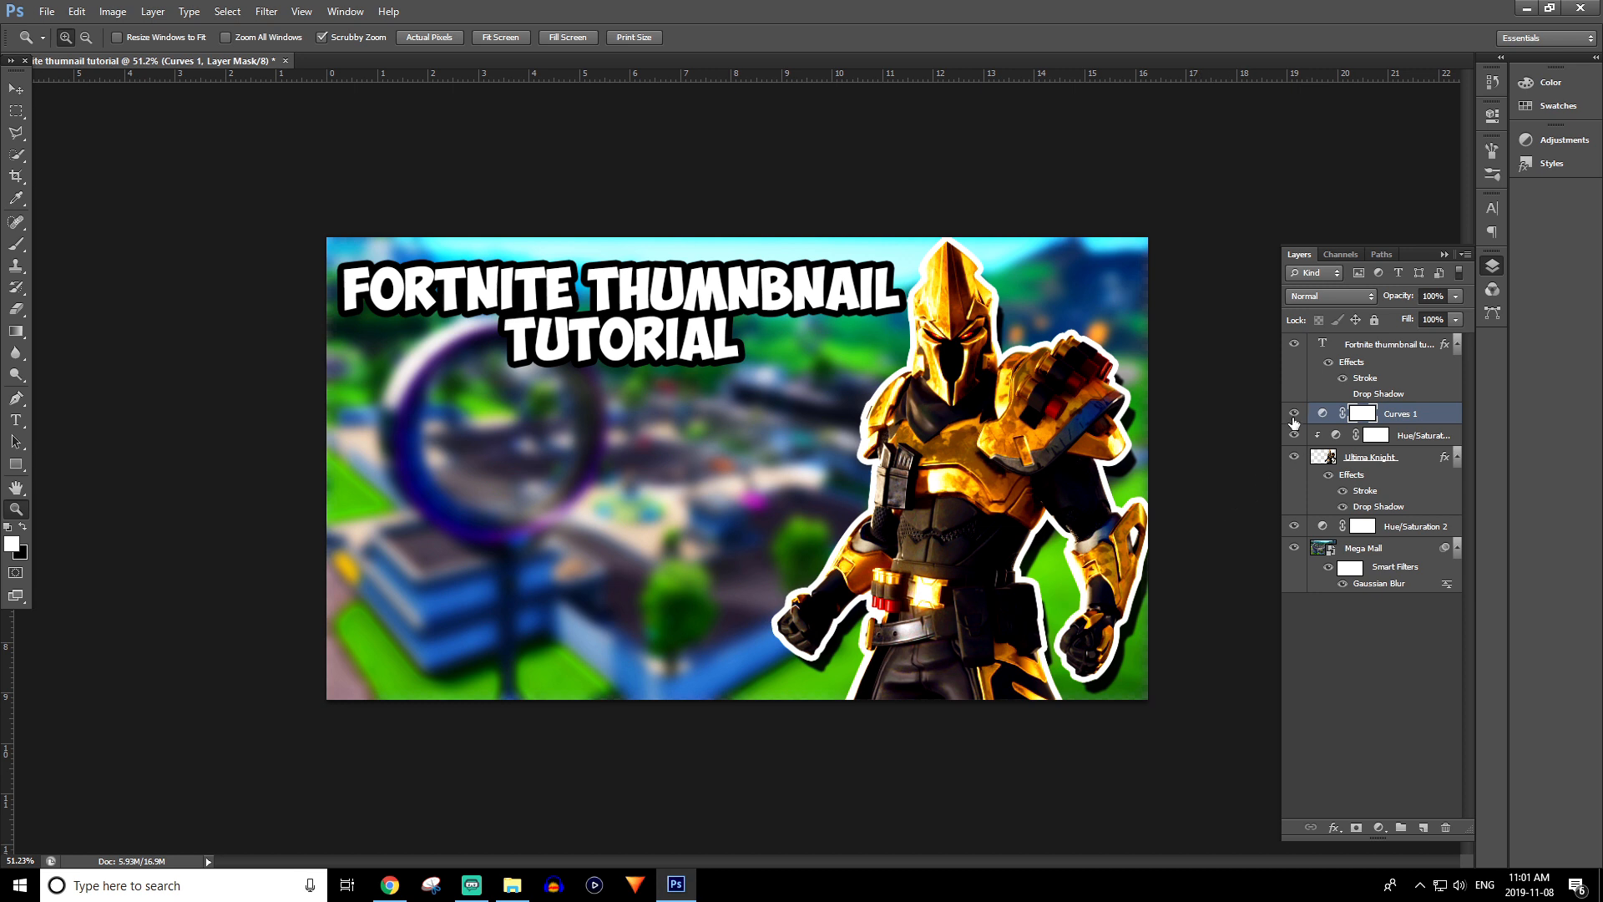
left_click(1295, 422)
left_click(1295, 417)
left_click(1443, 254)
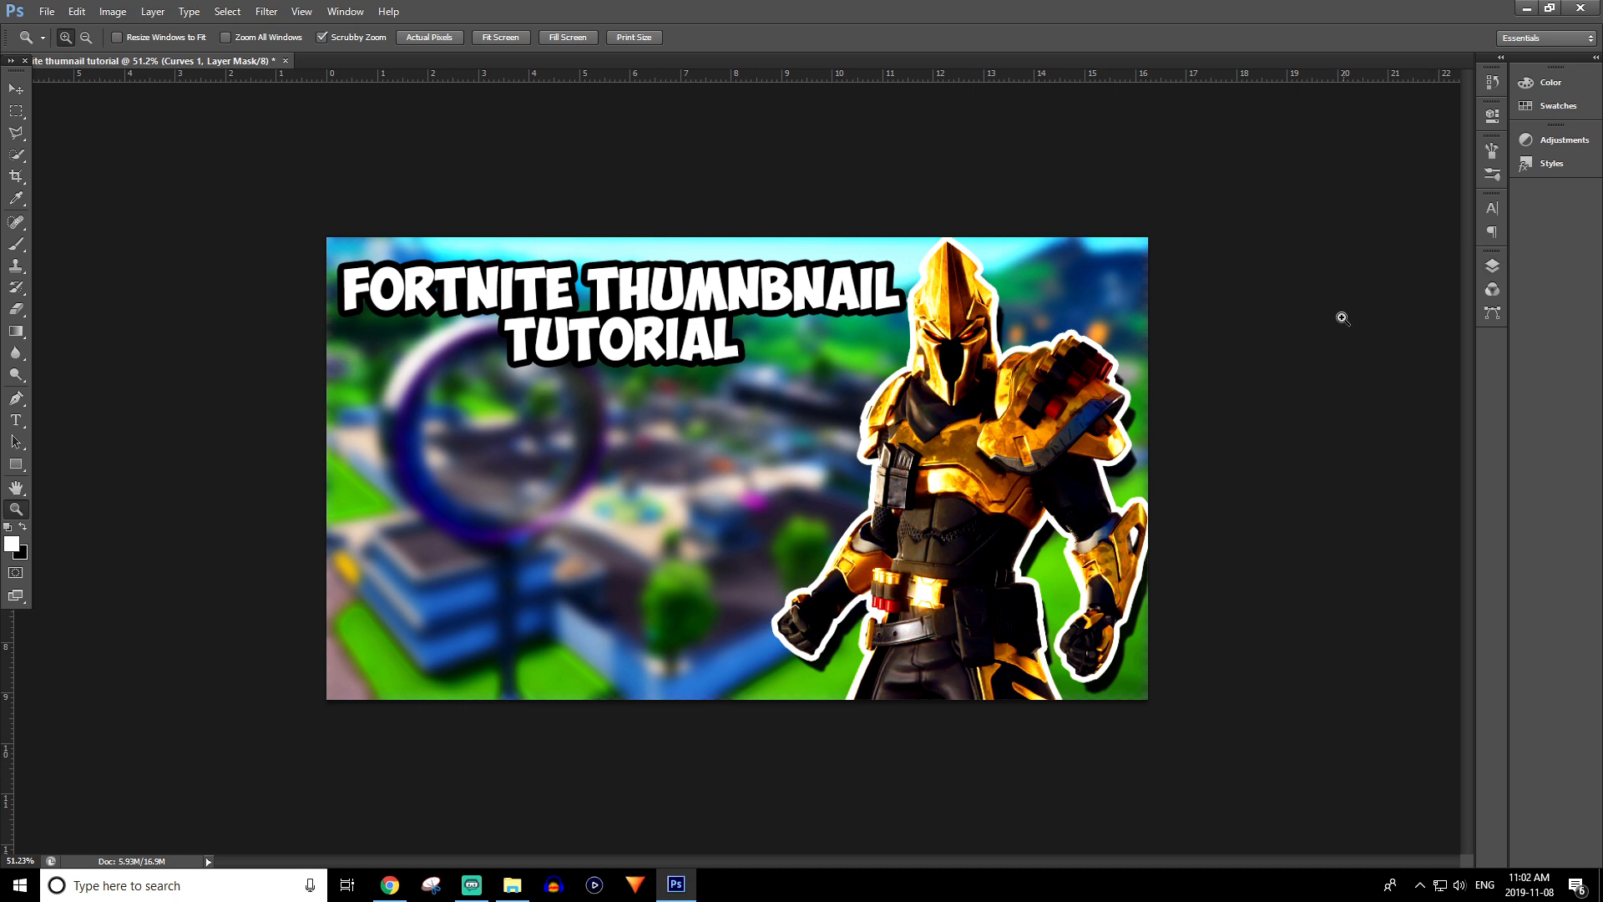
- Enable a stroke on the Mega Mall background layer and set its size to 51 px
key("F7")
left_click(1403, 555)
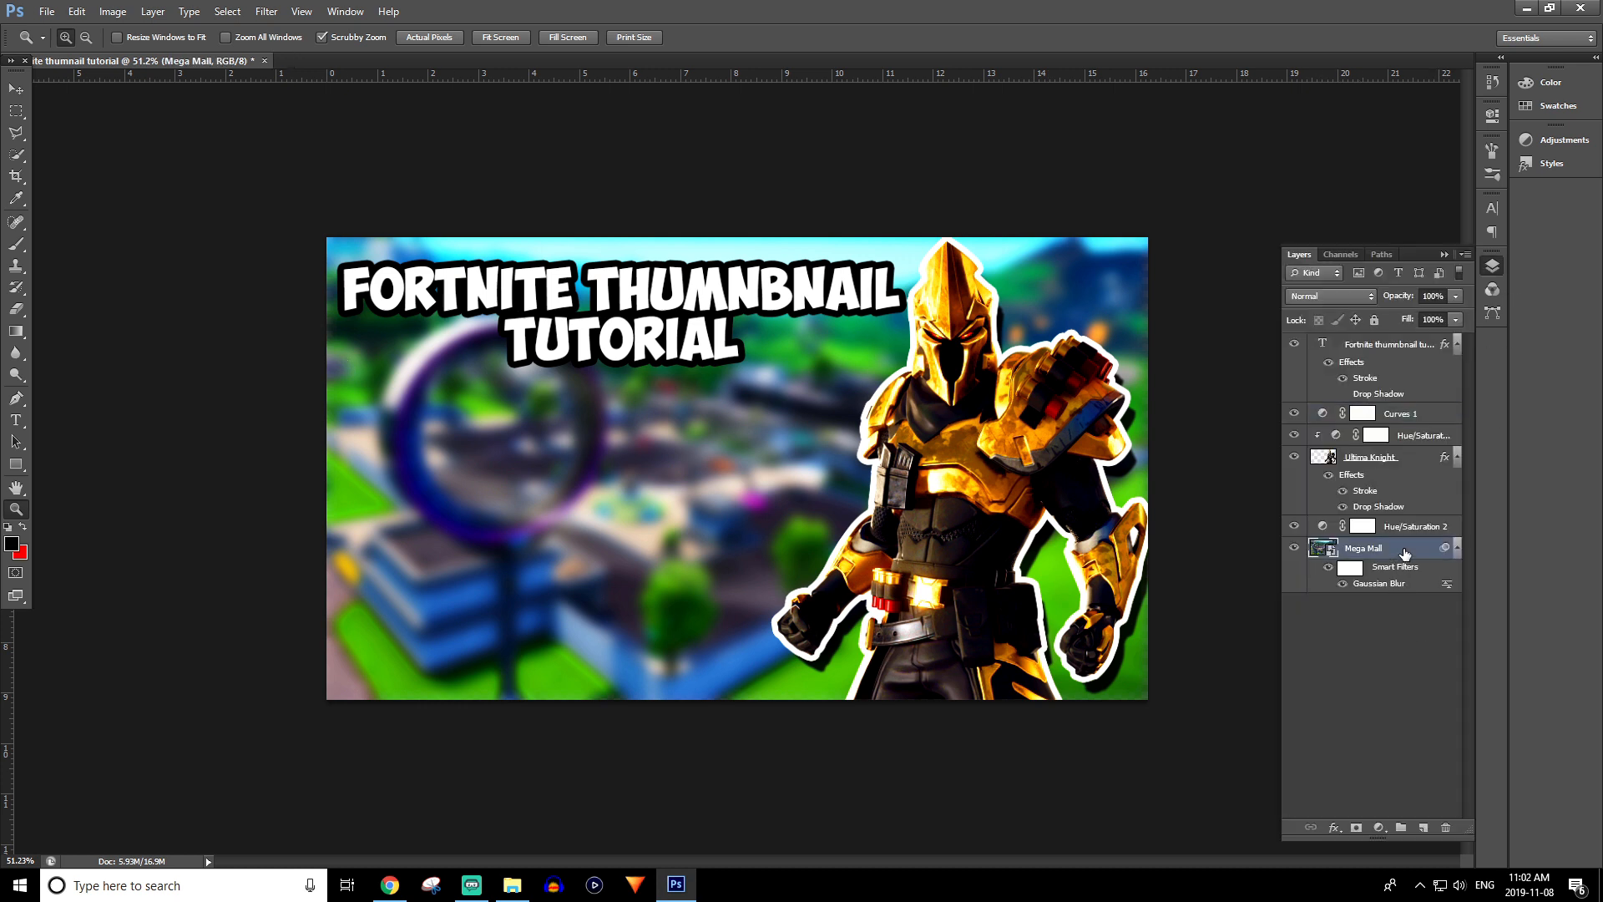
right_click(1405, 553)
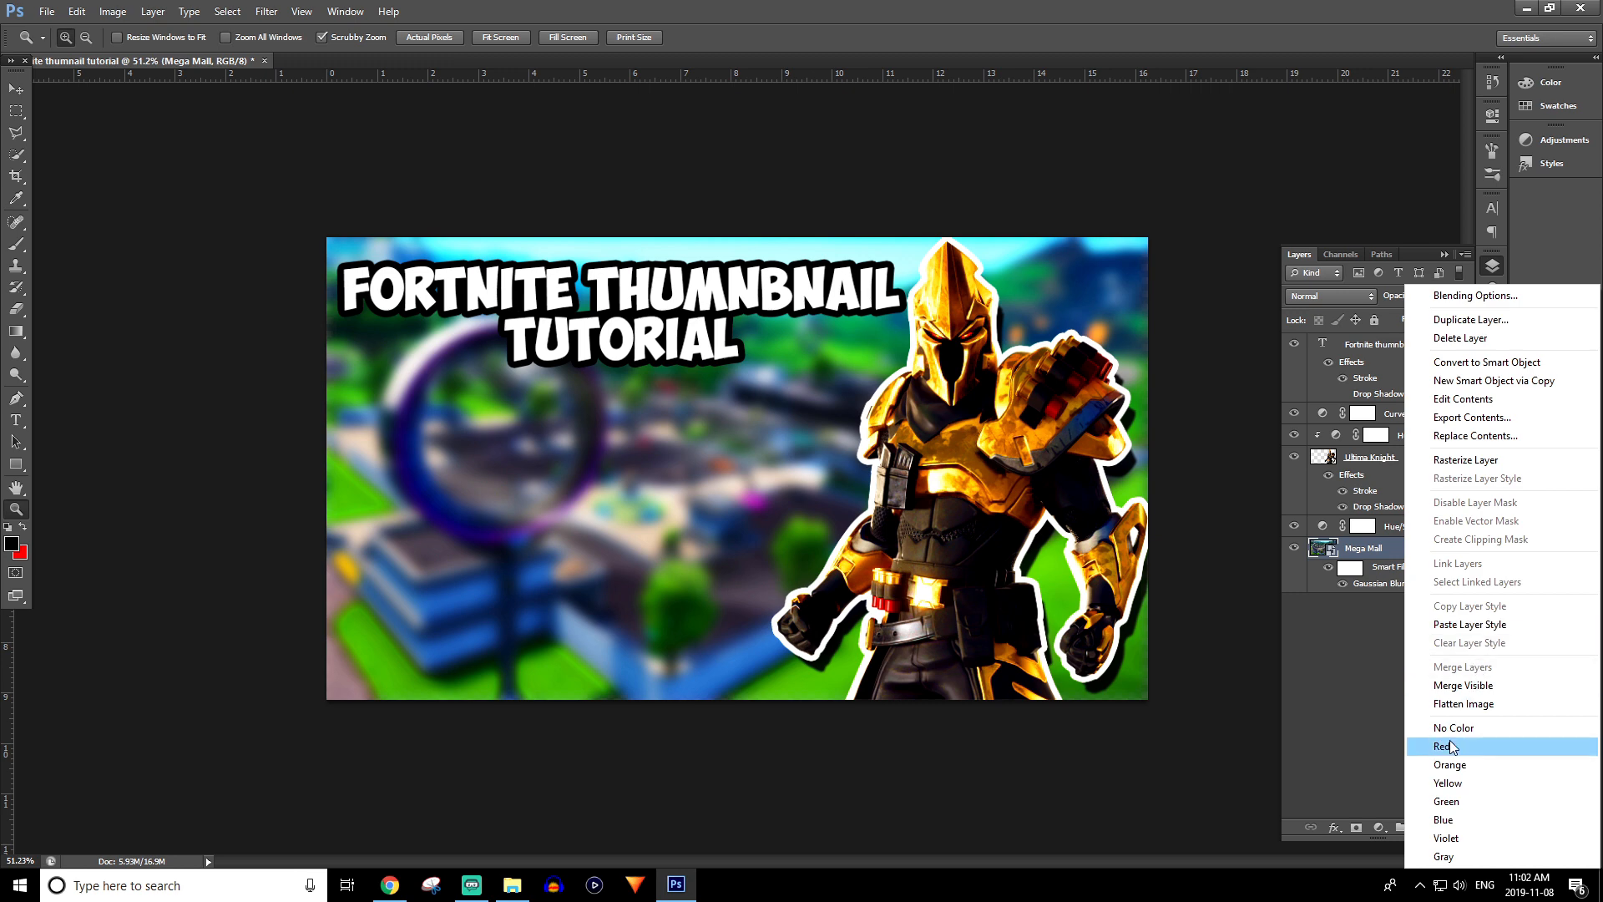
left_click(1475, 295)
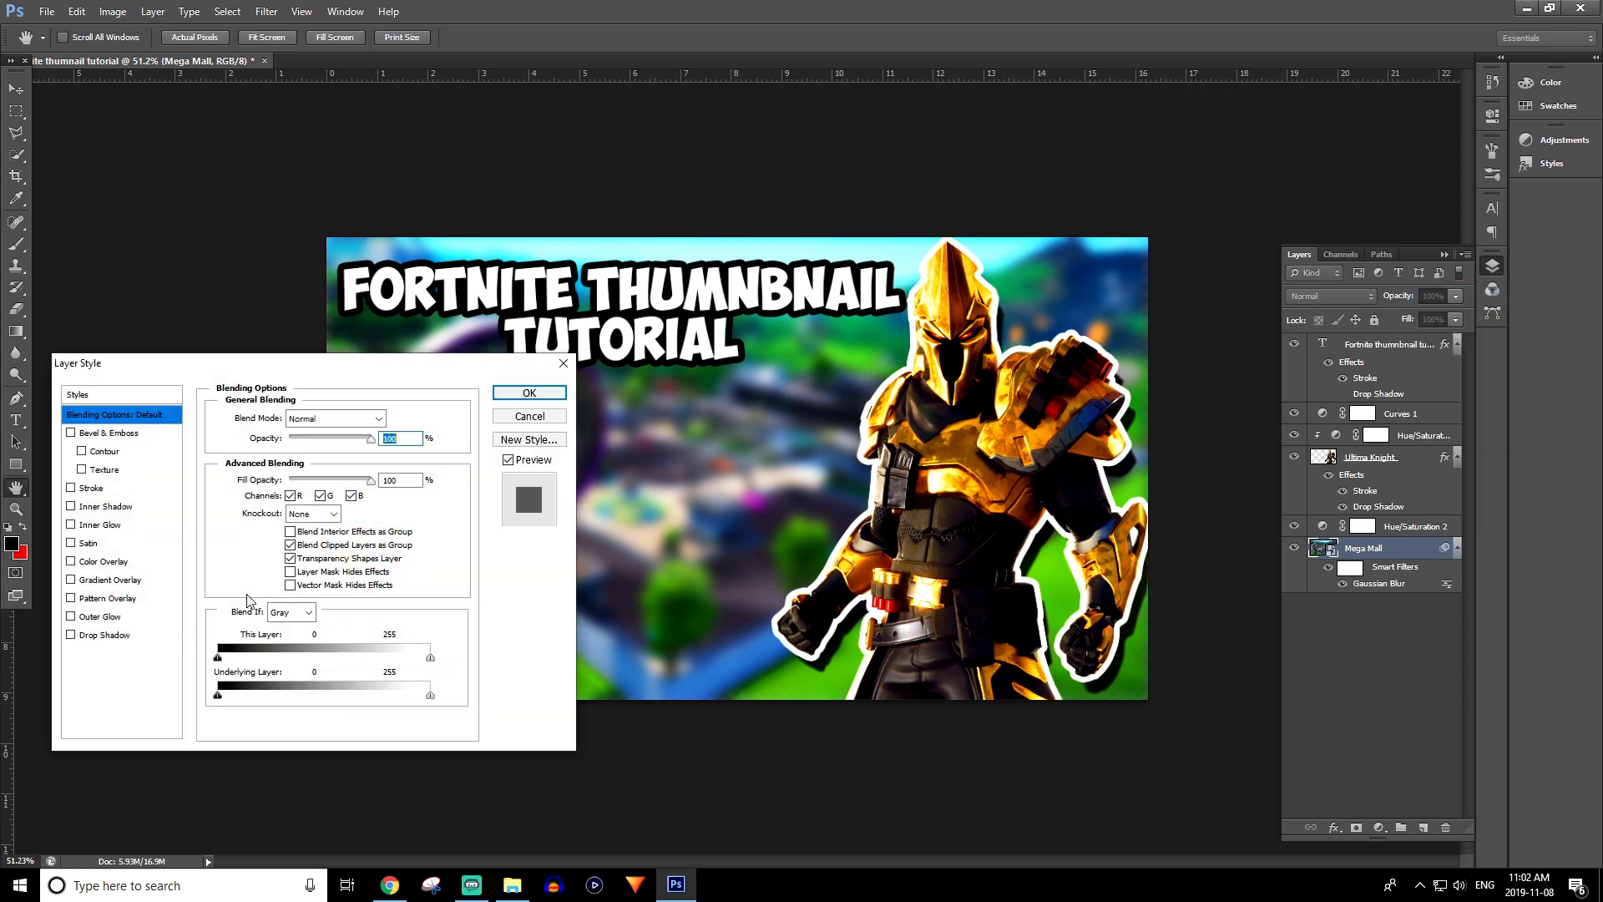
left_click(108, 489)
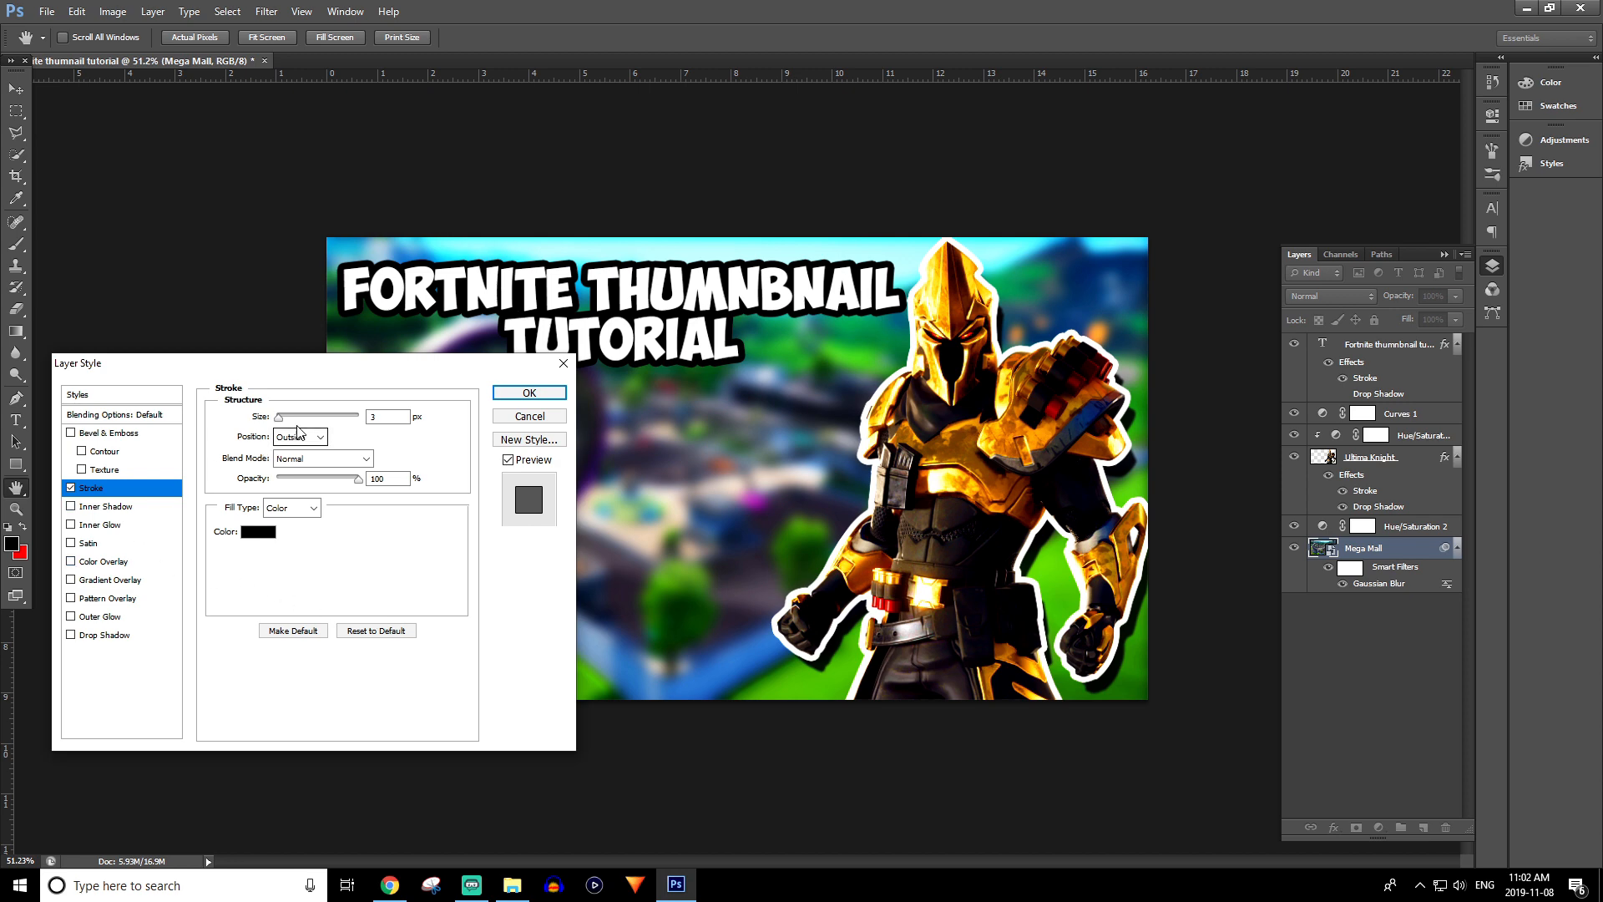
left_click_drag(283, 421, 298, 422)
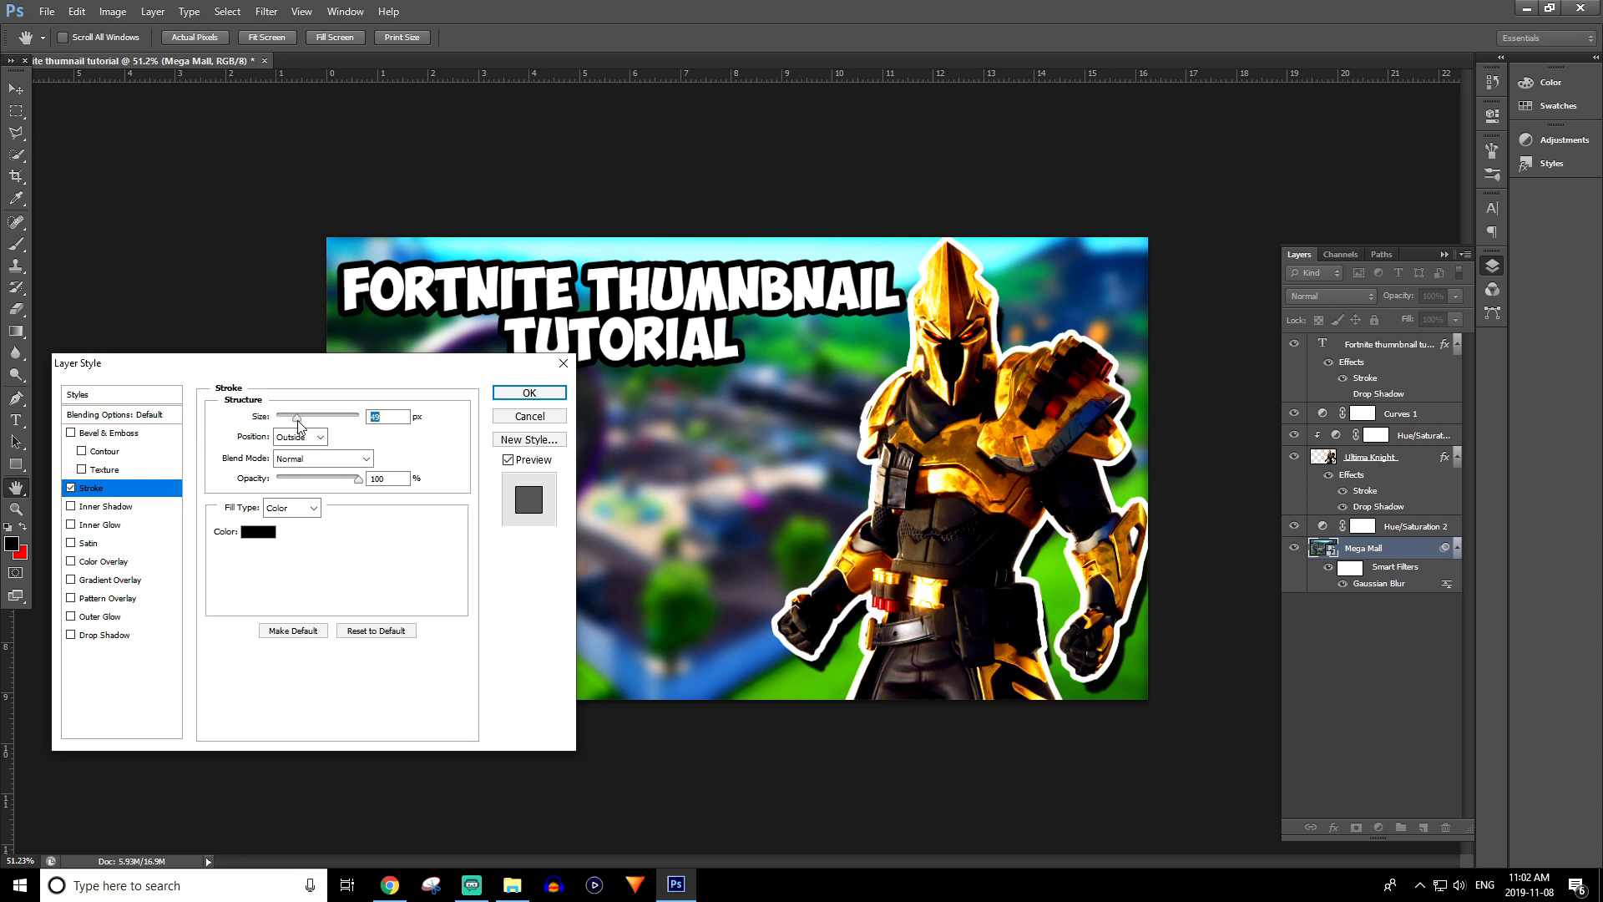
- Change the Mega Mall stroke's fill type to Gradient and apply the rainbow preset
left_click(313, 508)
left_click(307, 541)
left_click(299, 532)
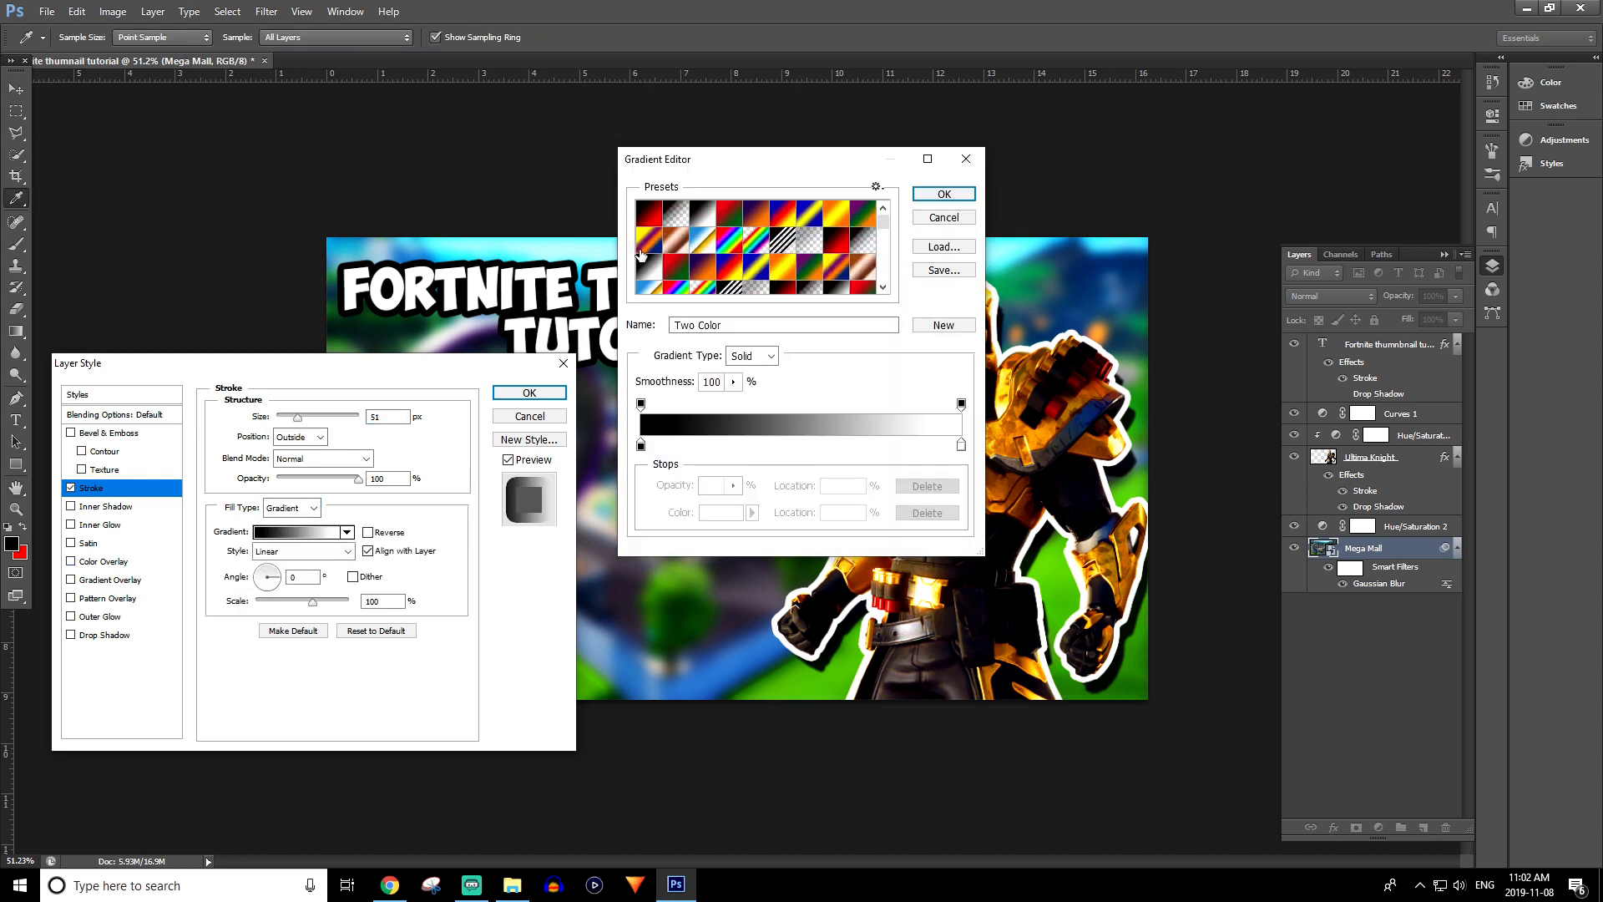
left_click(677, 289)
left_click(944, 193)
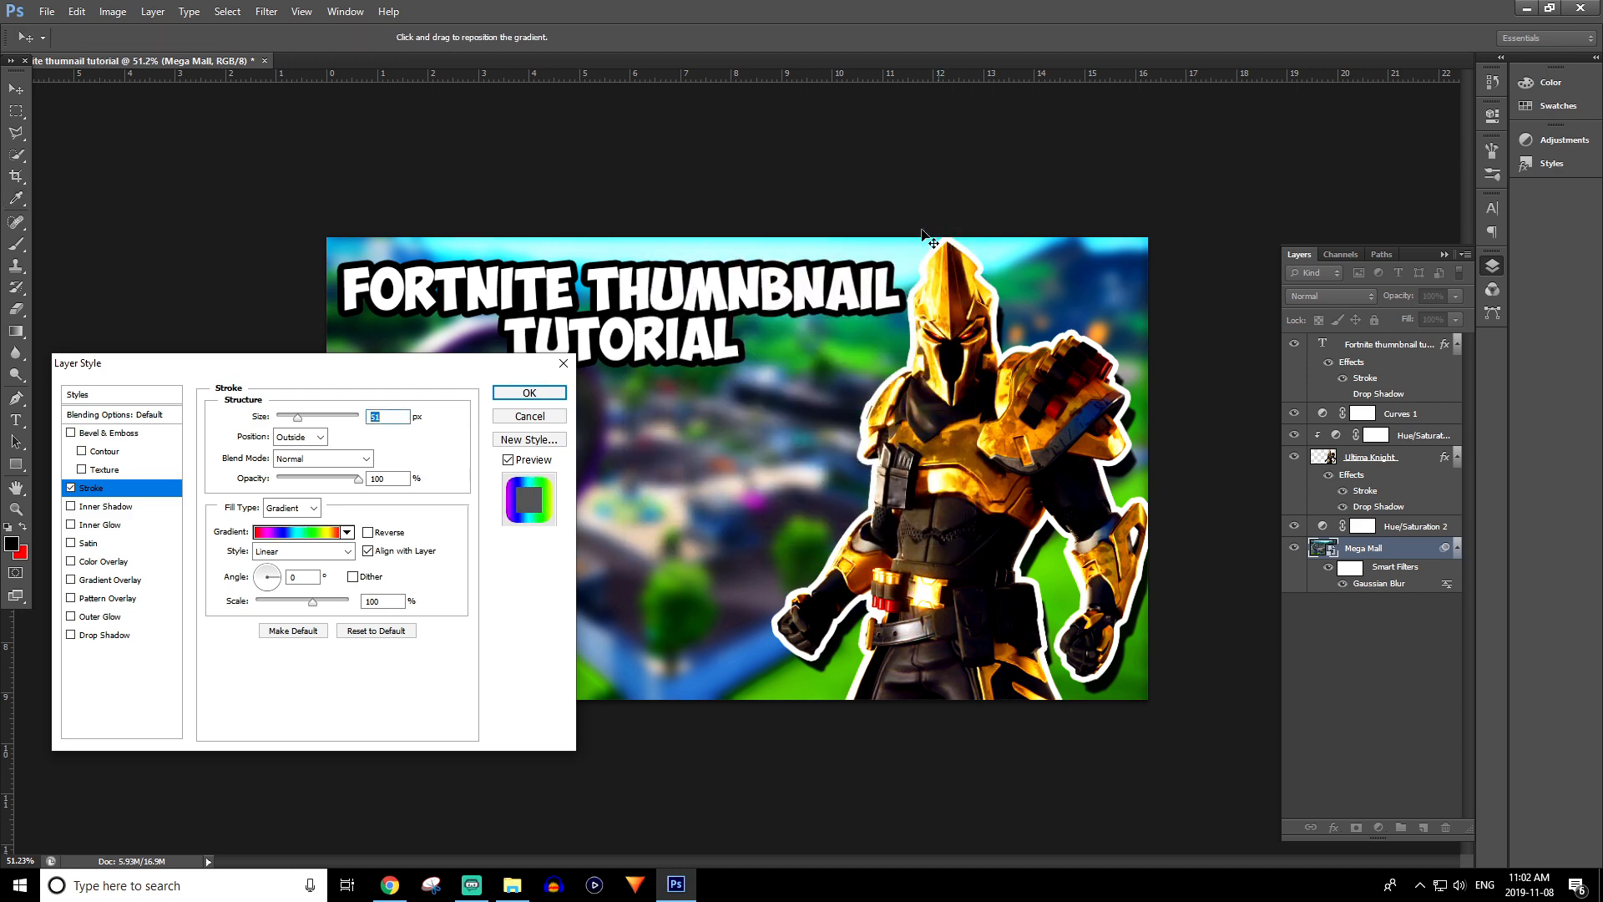
- Set the Mega Mall stroke's position to Inside, reduce its size to a thin border and apply the layer style
left_click(312, 441)
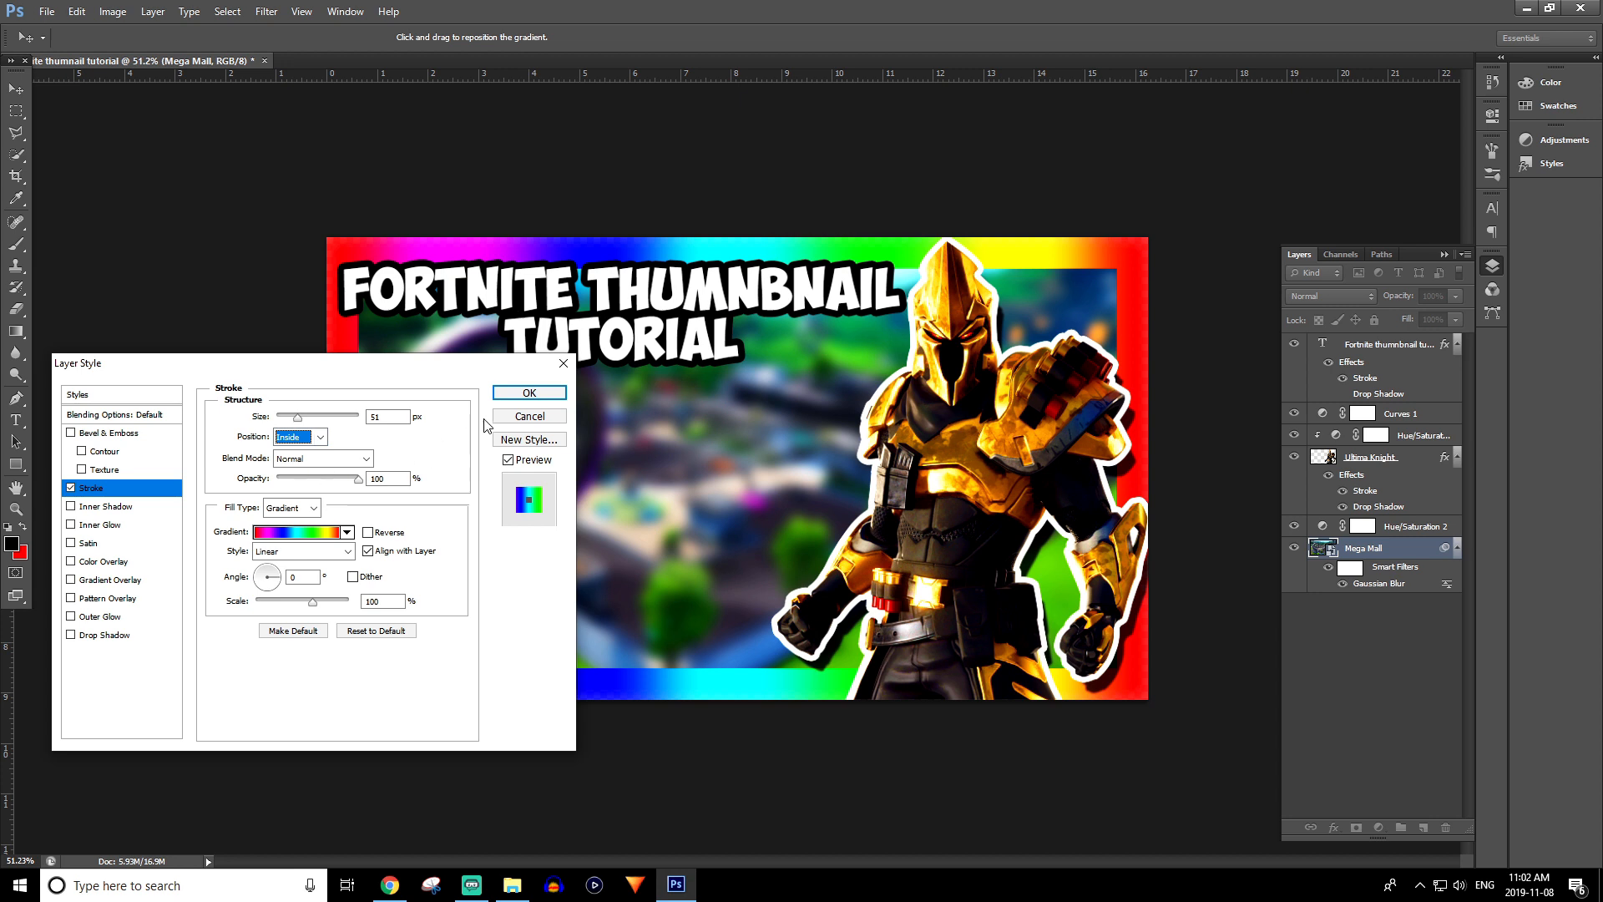
left_click_drag(294, 424, 284, 426)
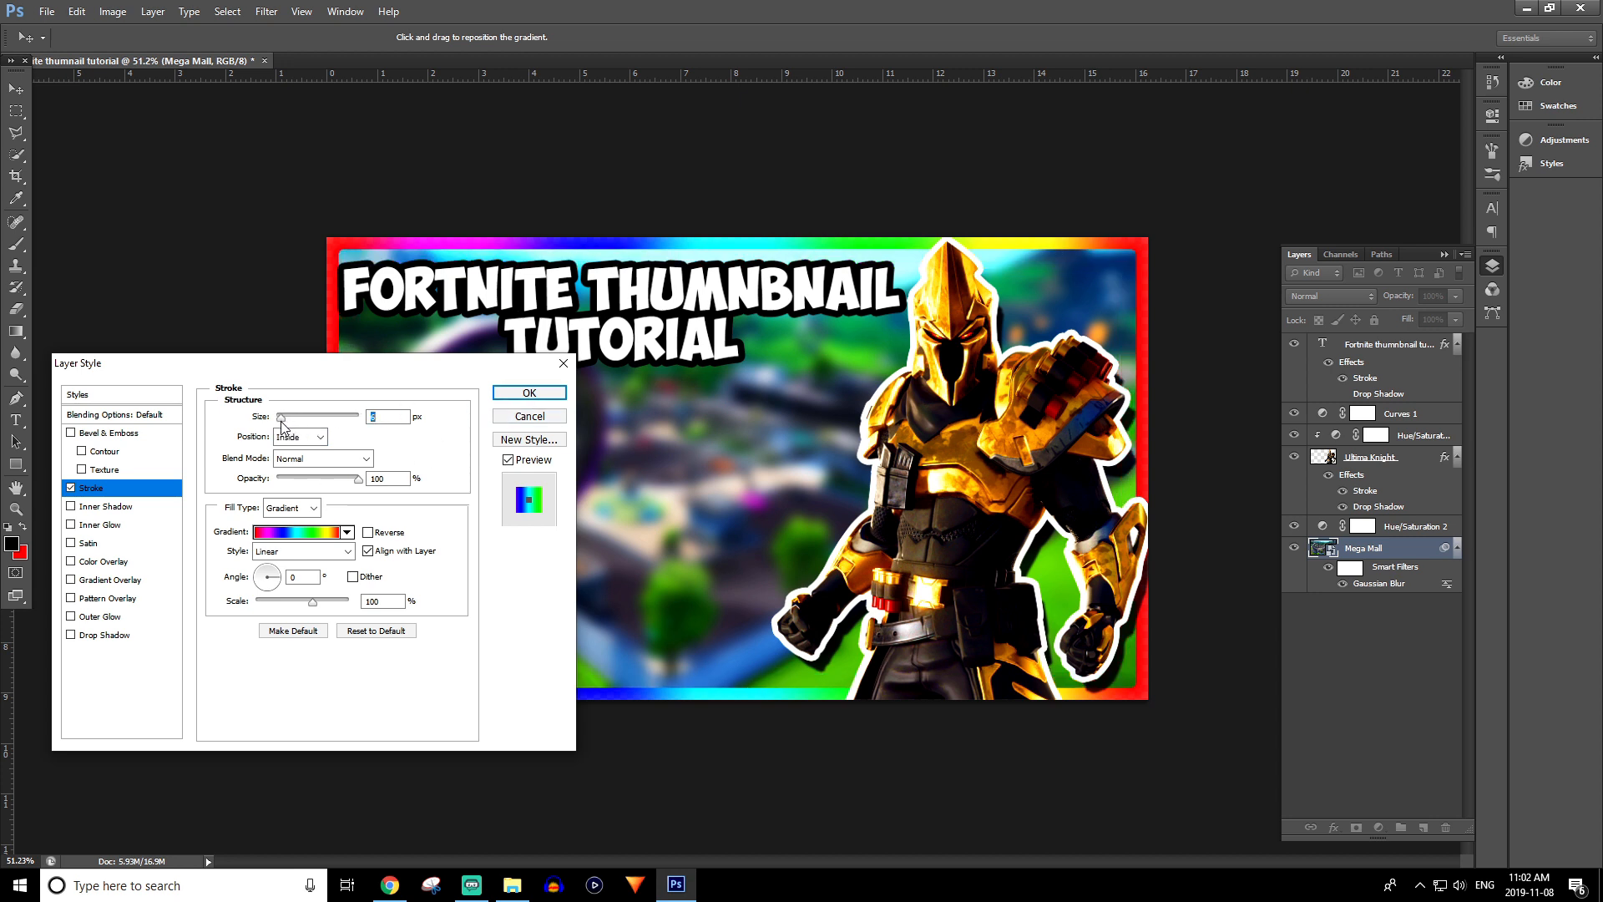
key("Return")
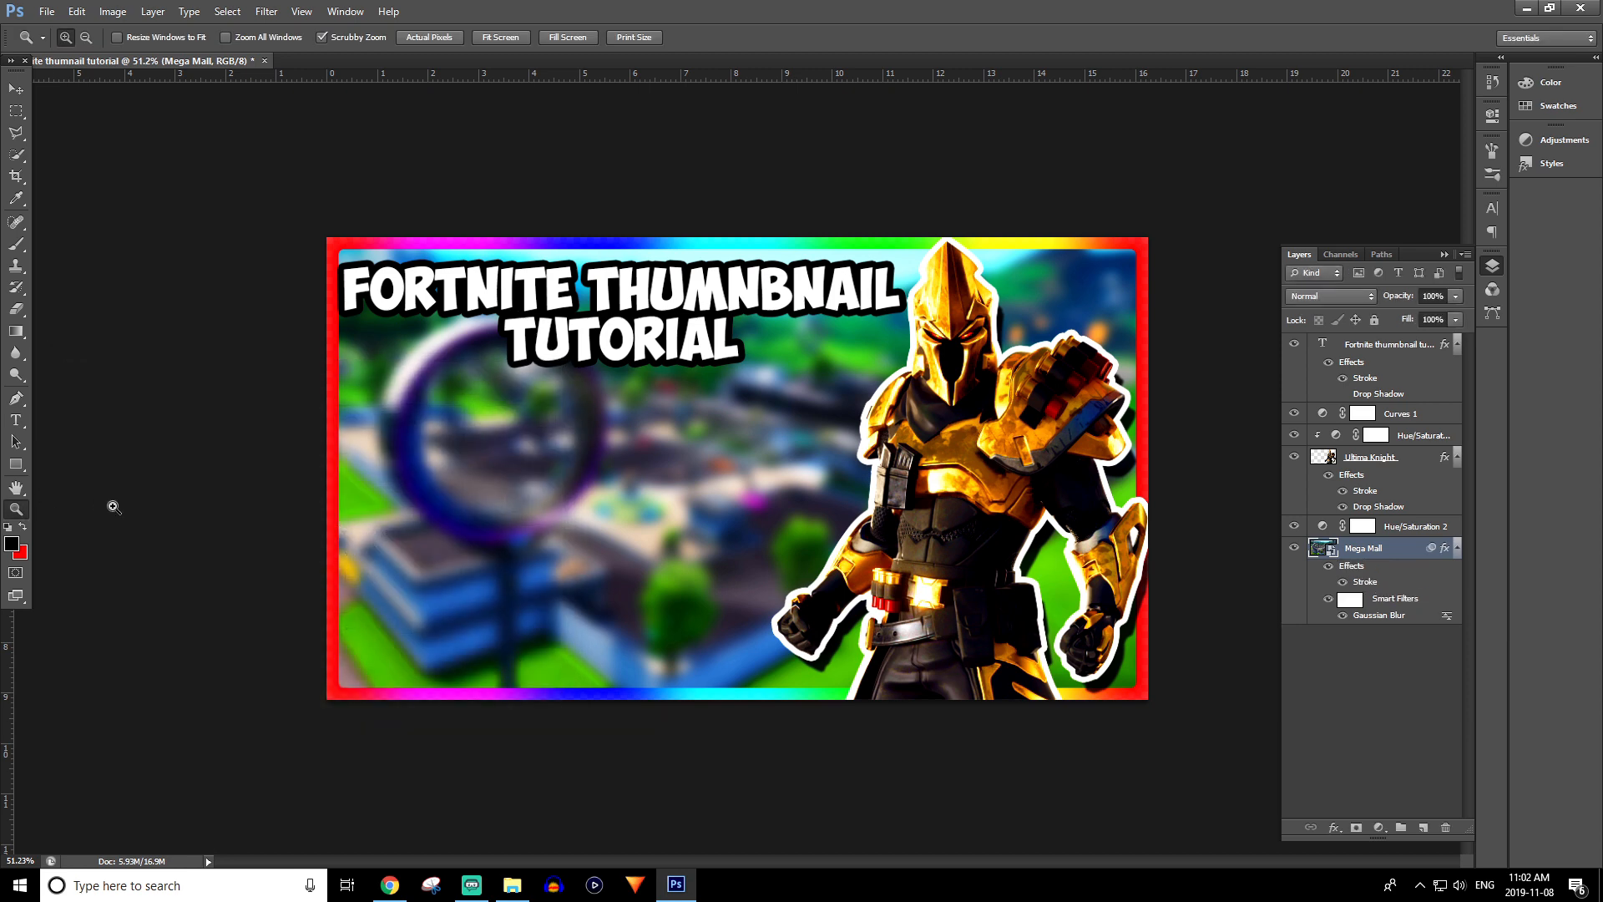
- Check the rainbow border at different zoom levels and make the Mega Mall stroke slightly thicker
left_click_drag(128, 507, 4, 534)
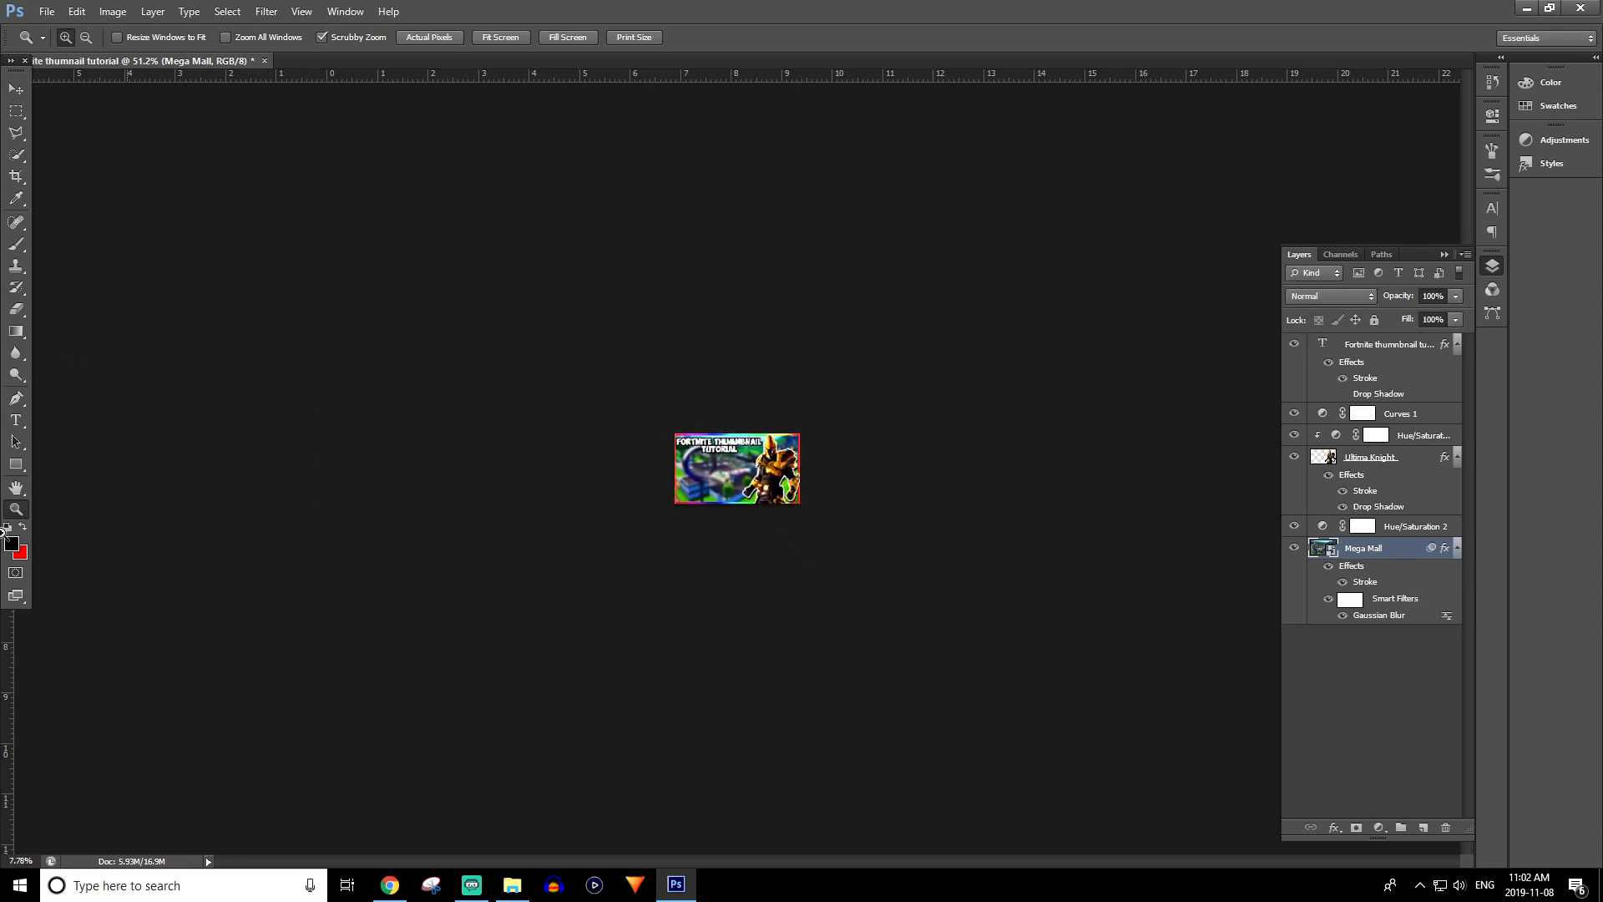
left_click_drag(158, 559, 301, 562)
mouse_move(994, 668)
left_mouse_down()
mouse_move(848, 702)
mouse_move(994, 672)
left_mouse_up()
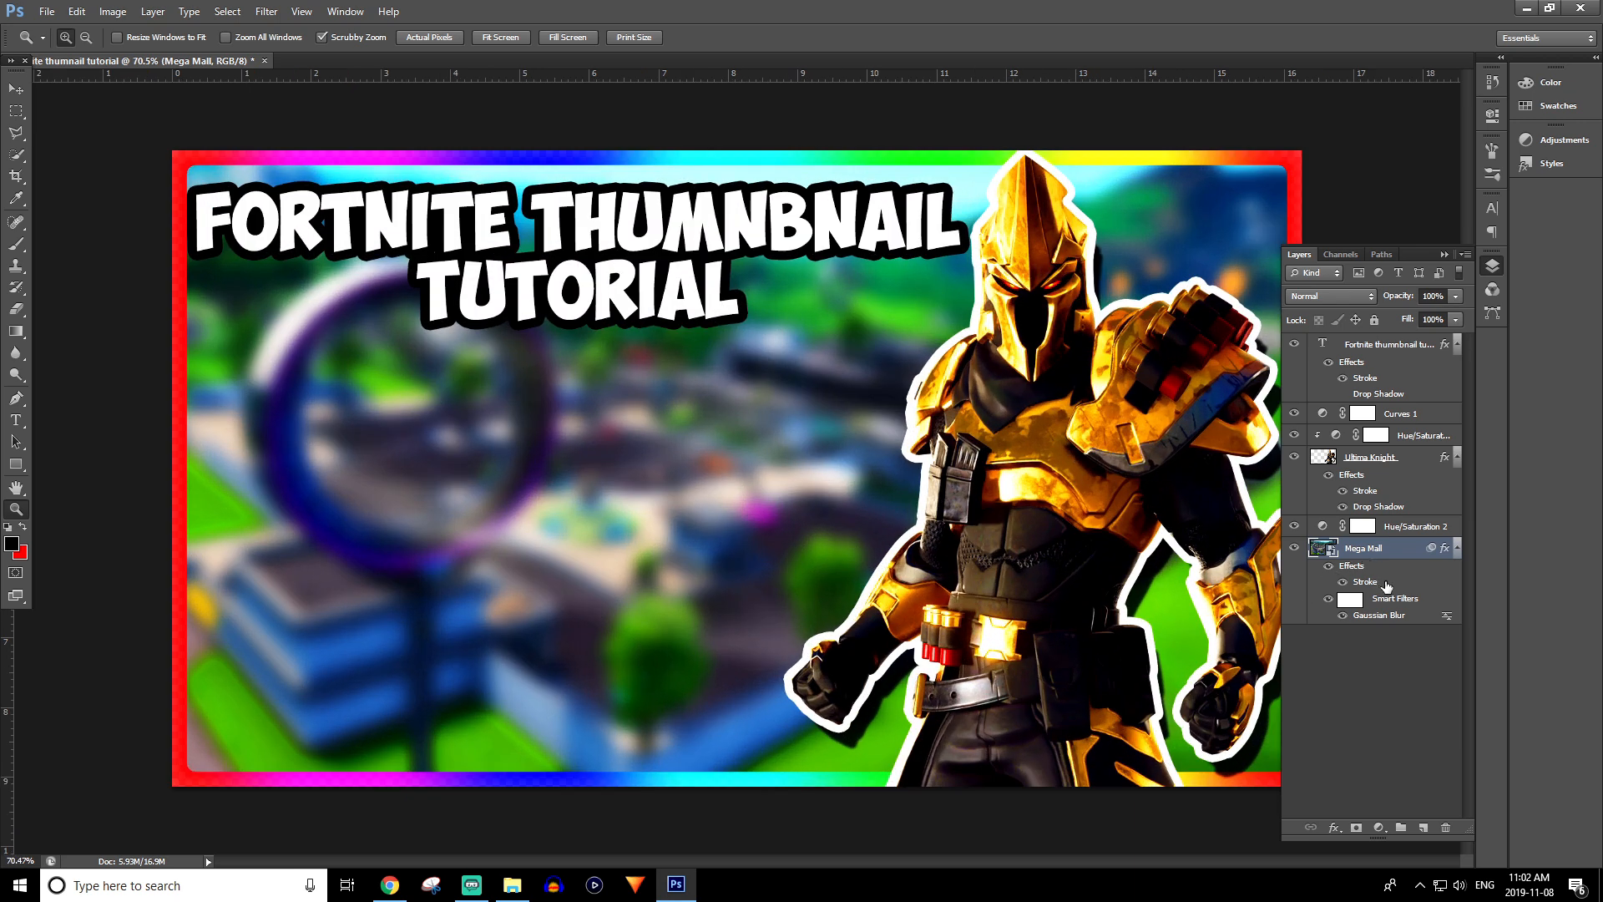
double_click(1386, 586)
left_click(529, 393)
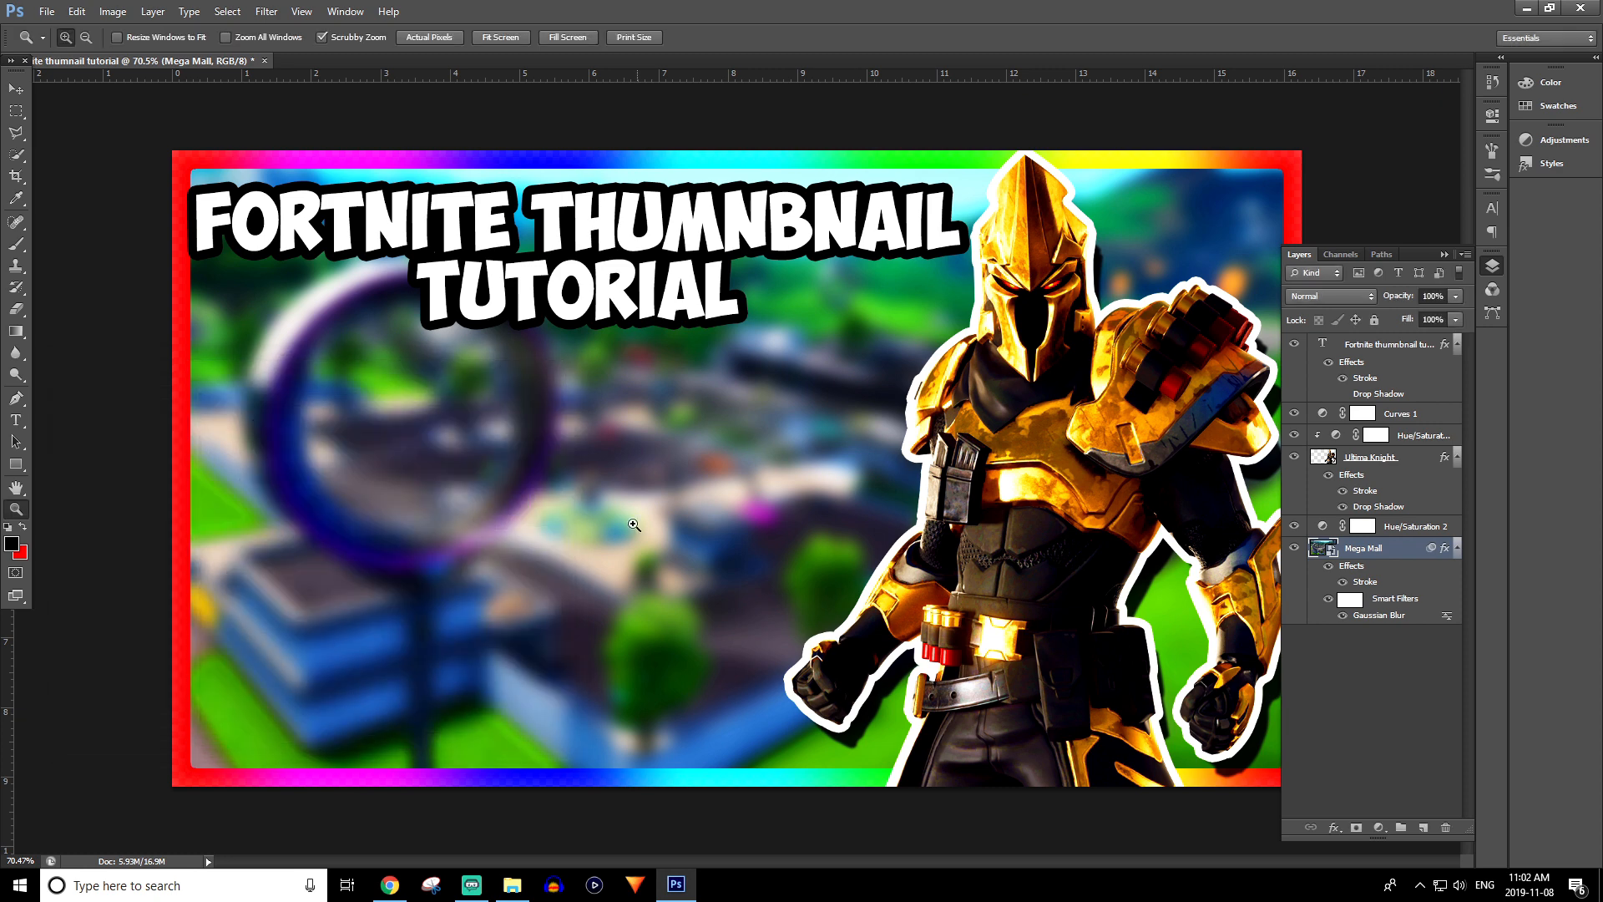
left_click_drag(633, 524, 595, 509)
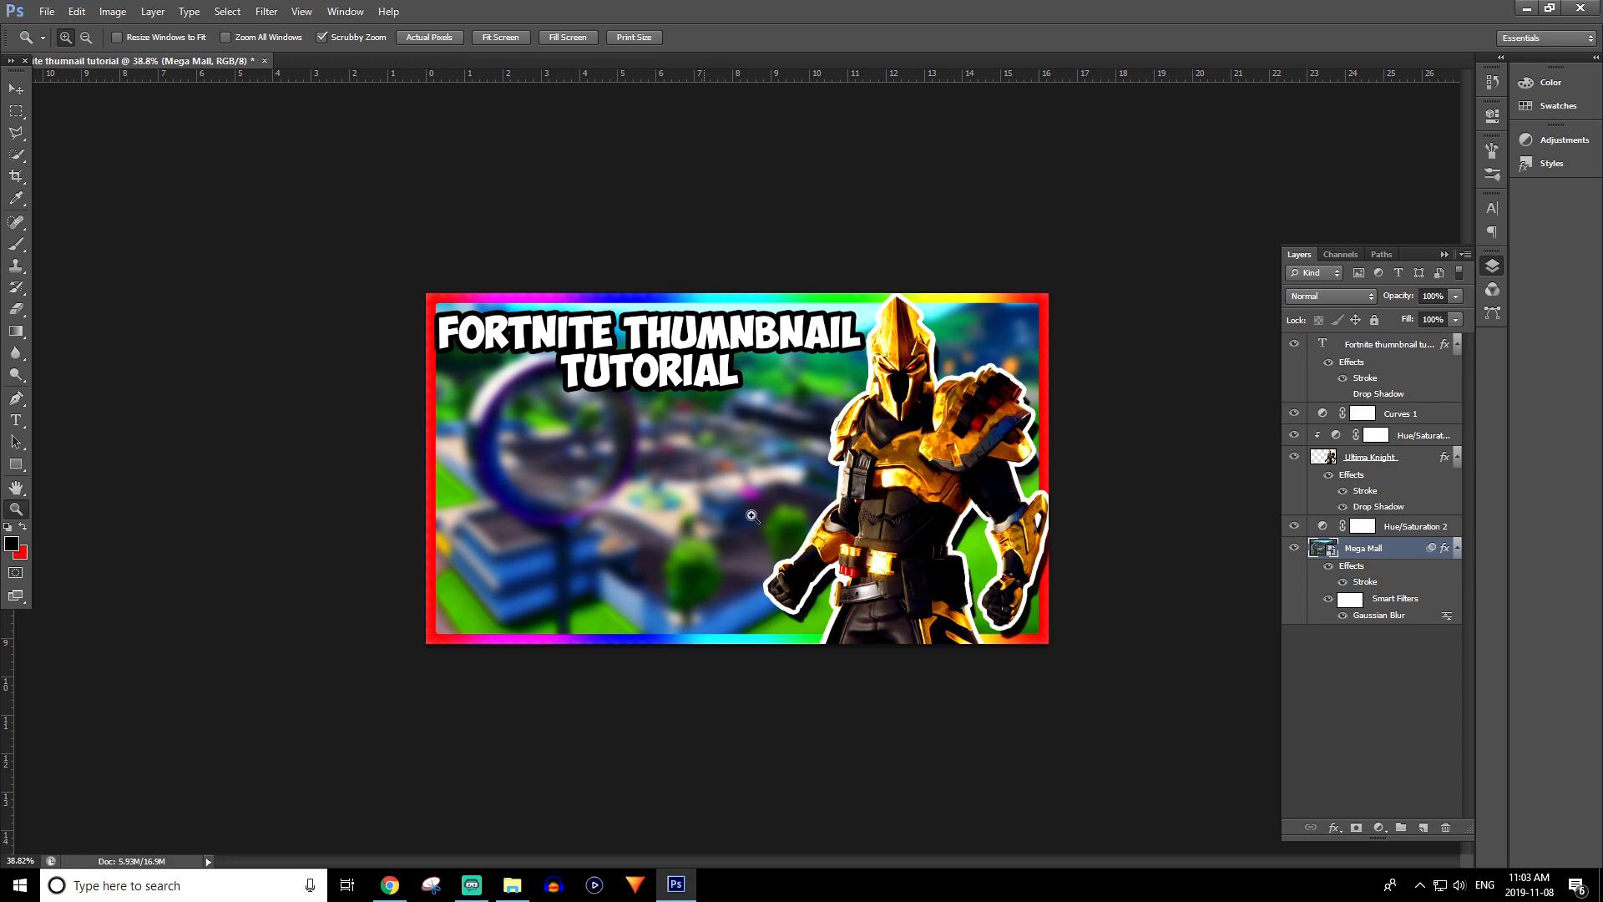
- Place the Xbox controller image from the PNG Files folder into the thumbnail
left_click(46, 12)
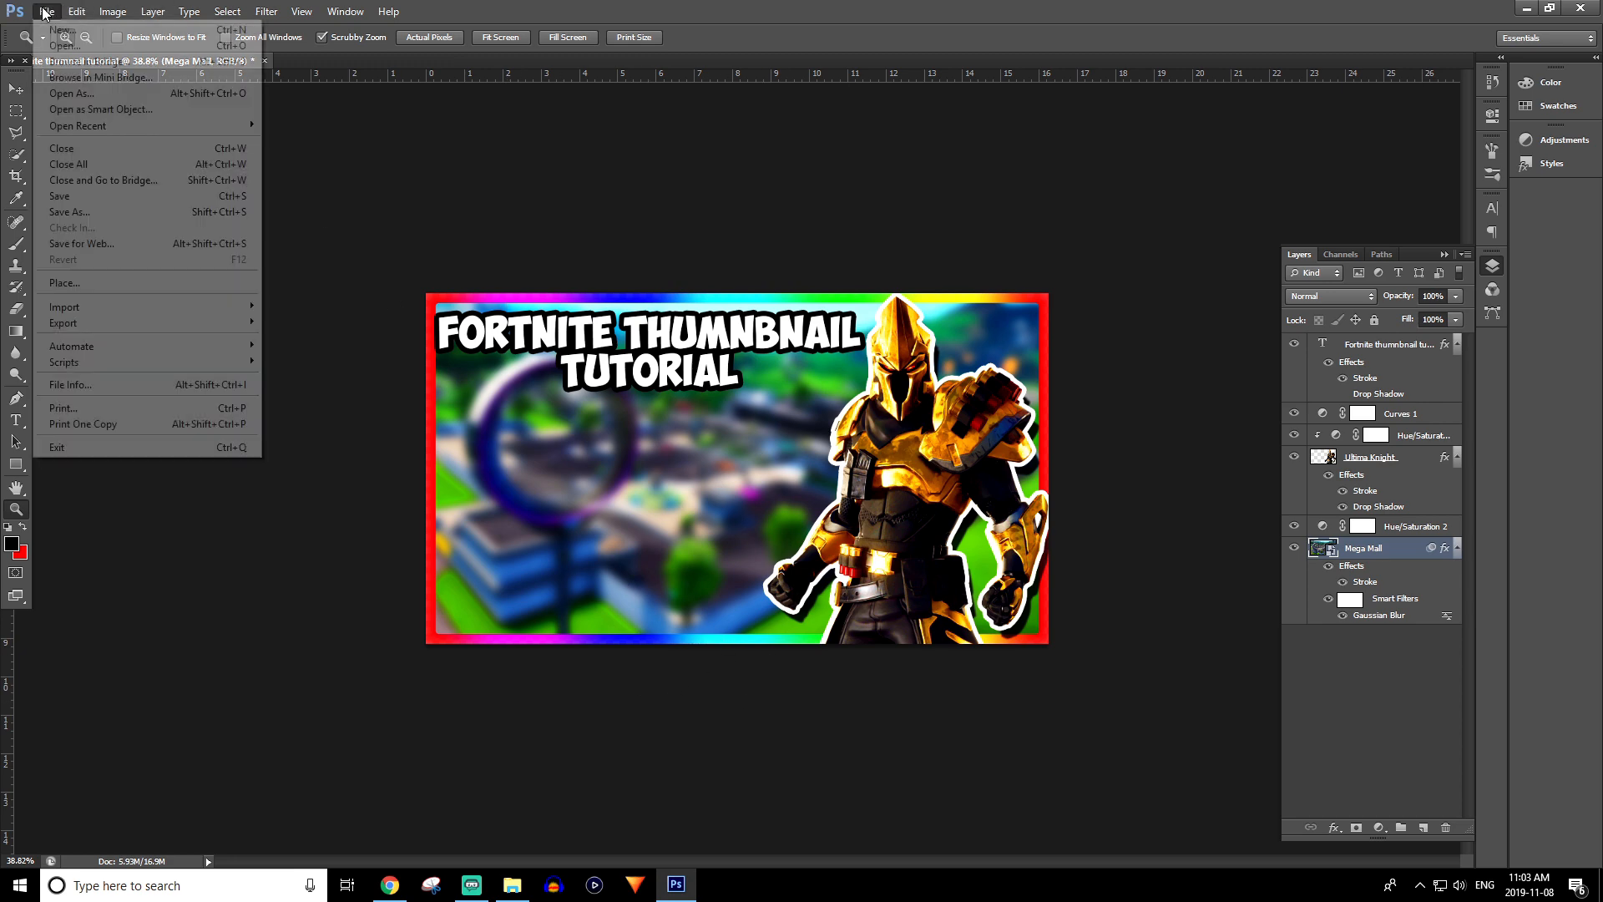
left_click(122, 282)
left_click(334, 305)
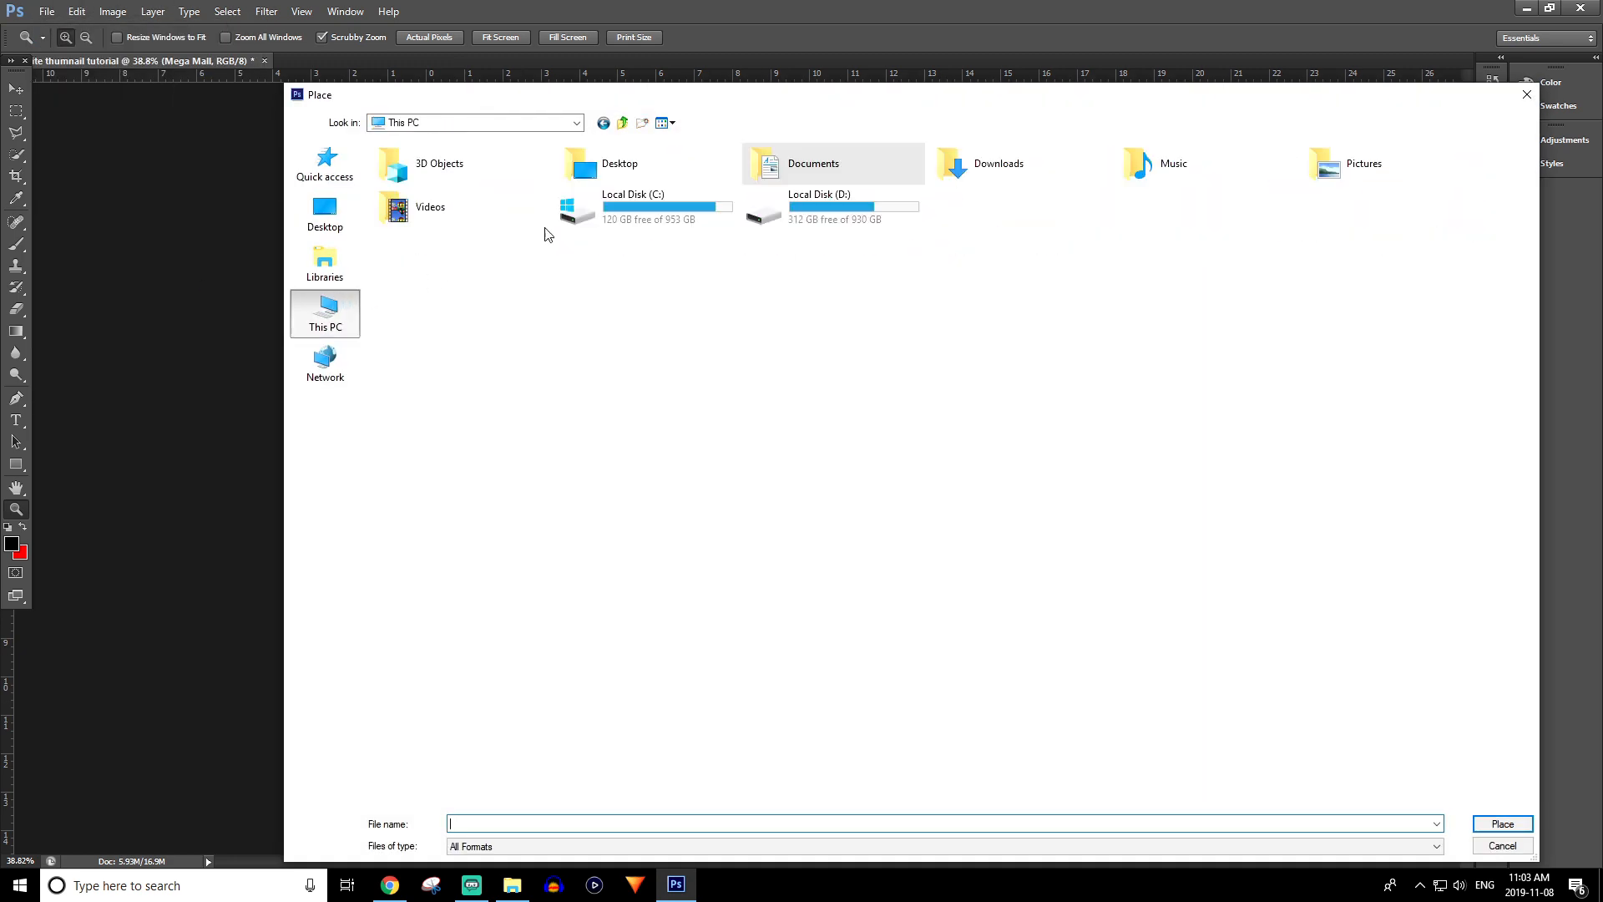
double_click(1424, 183)
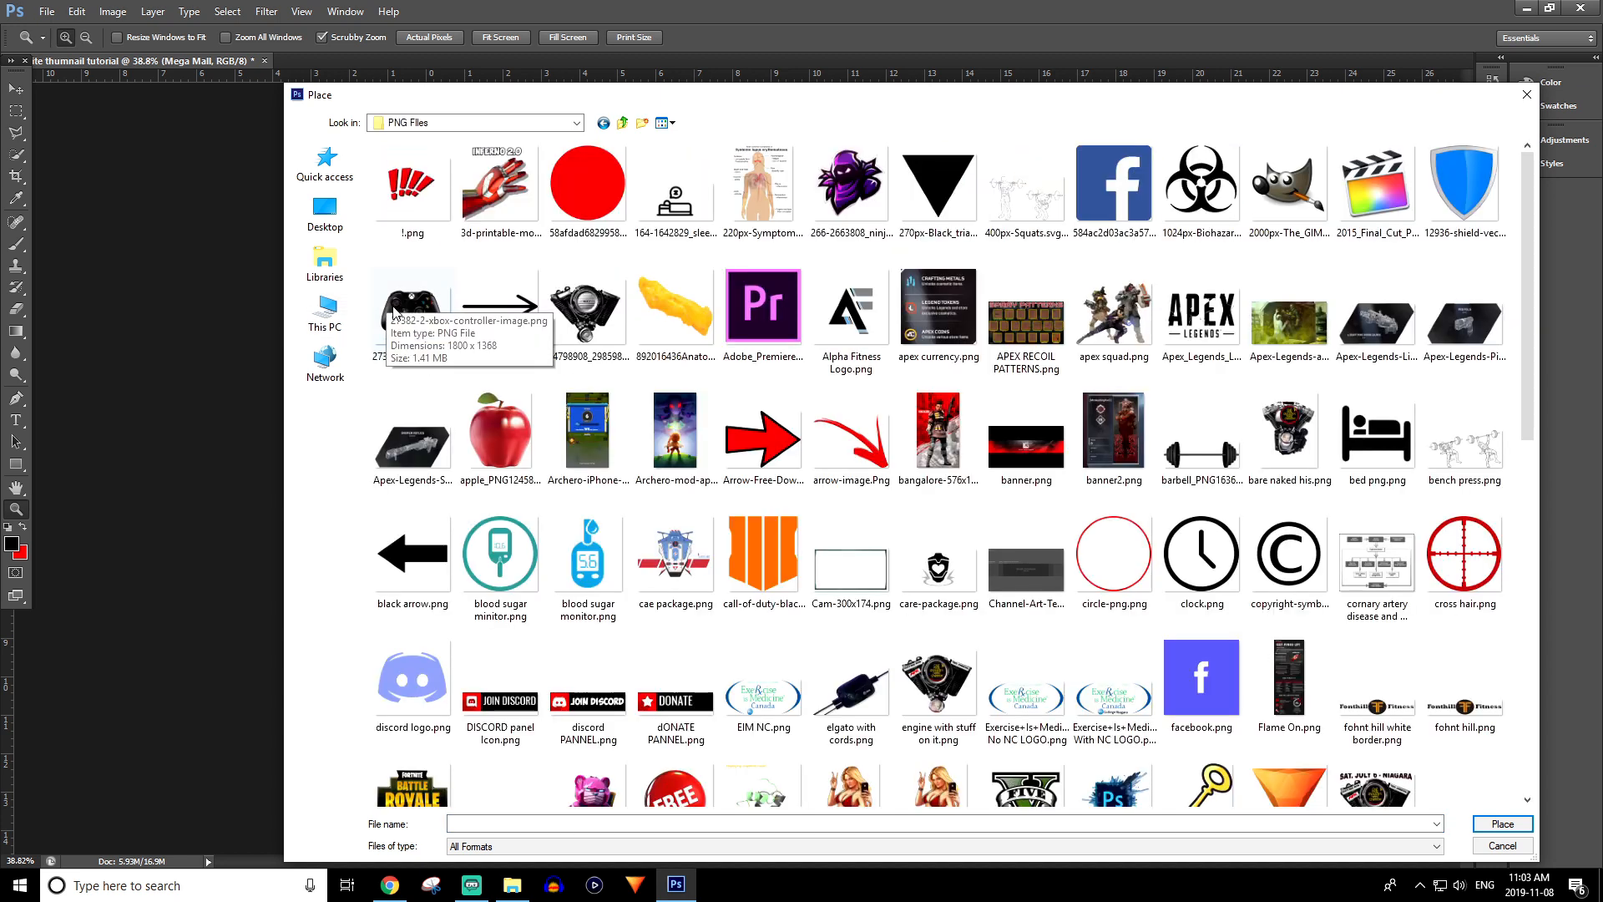
double_click(417, 297)
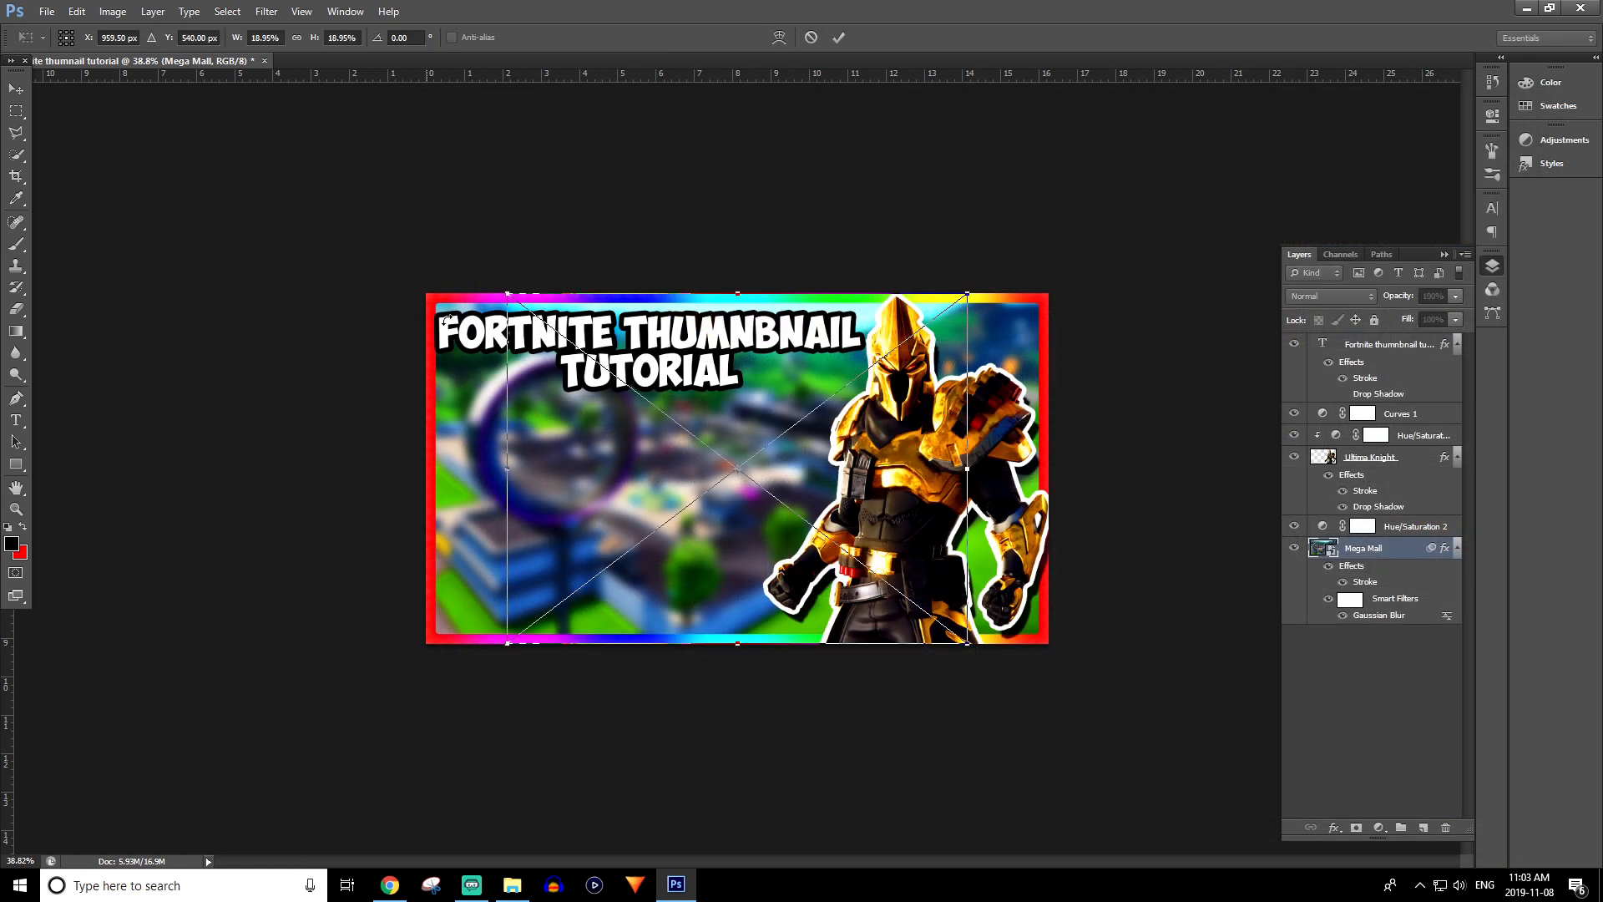
- Shrink the placed Xbox controller, position it in the lower-left part of the thumbnail and commit the placement
left_click_drag(733, 482, 672, 536)
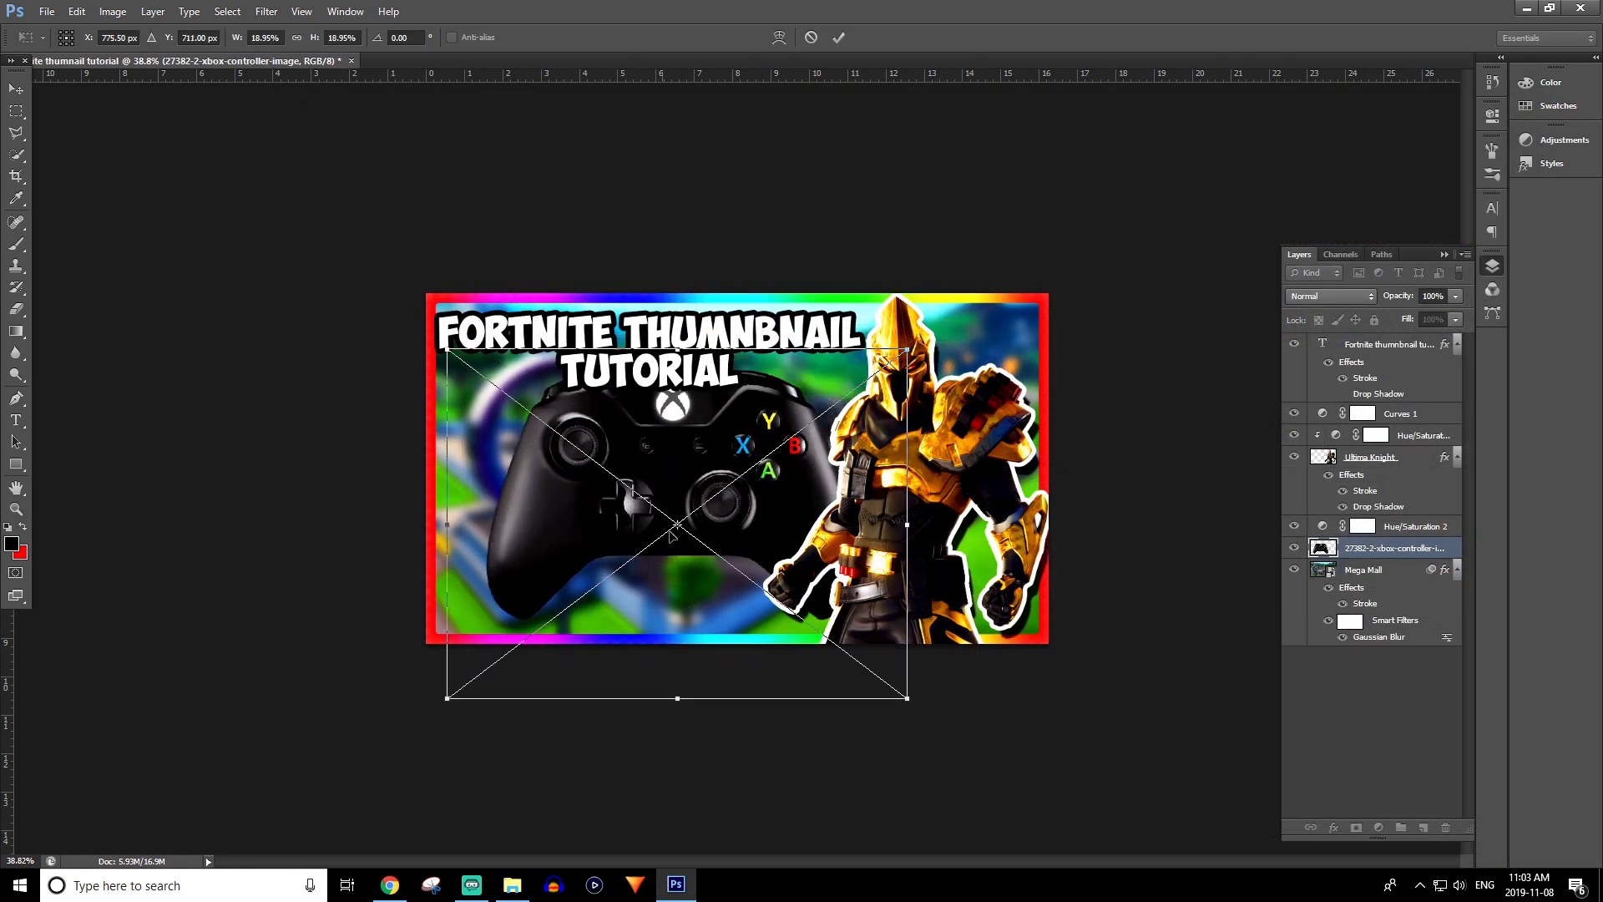
left_click_drag(900, 346, 775, 449)
left_click_drag(714, 572, 706, 555)
key("Return")
key("z")
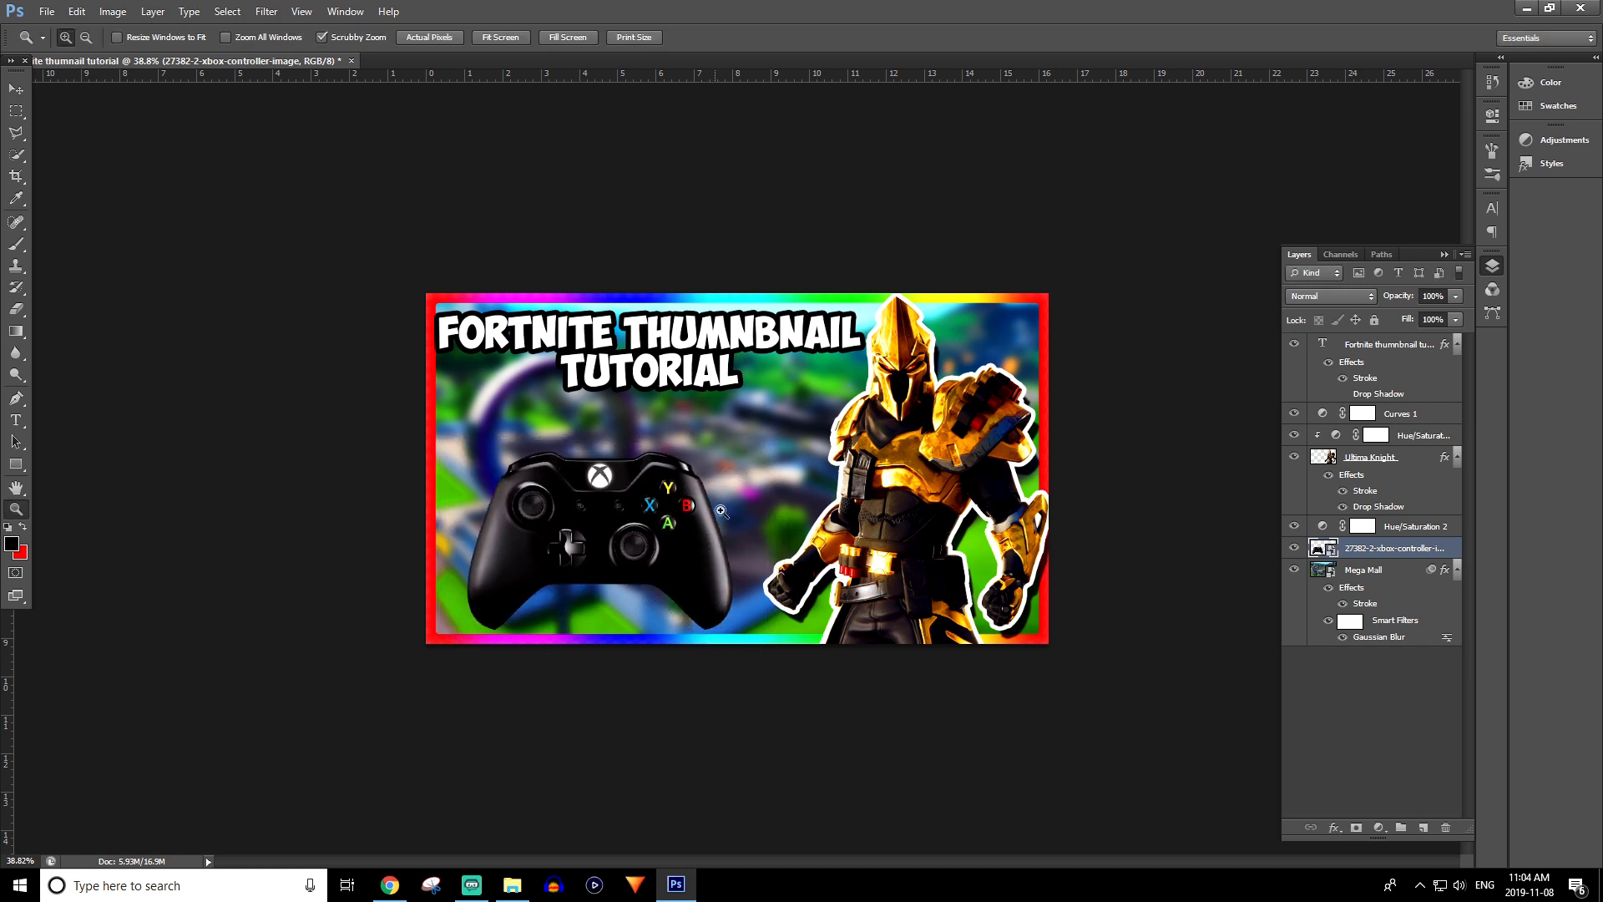
- Place the red arrow-image PNG, scale it down and move it over the controller
left_click(47, 11)
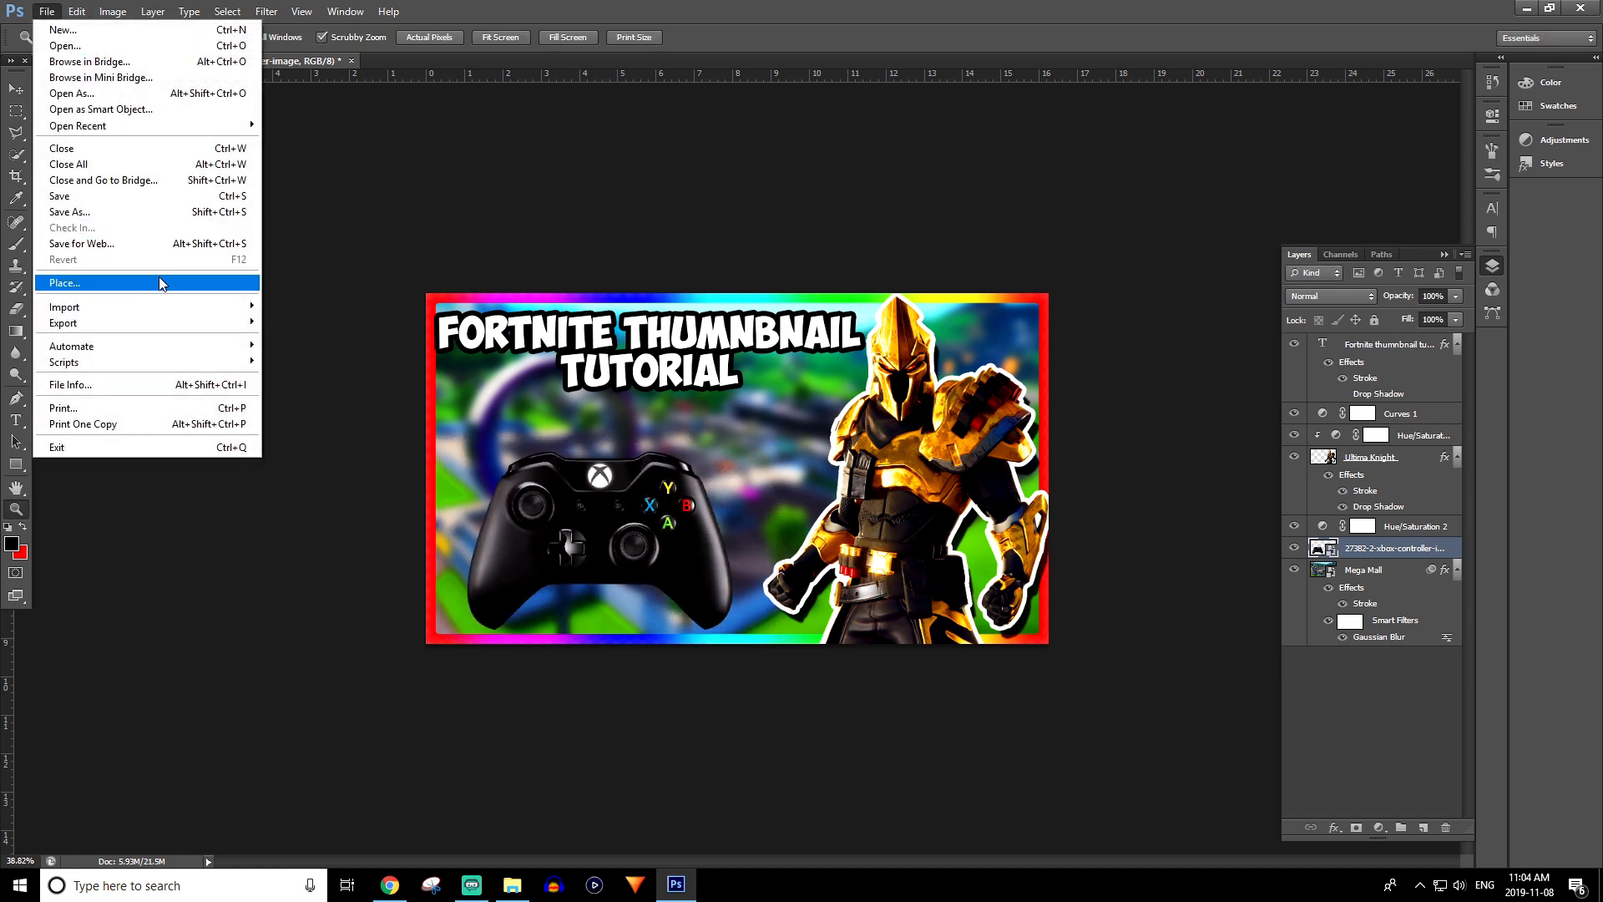
left_click(159, 279)
double_click(856, 476)
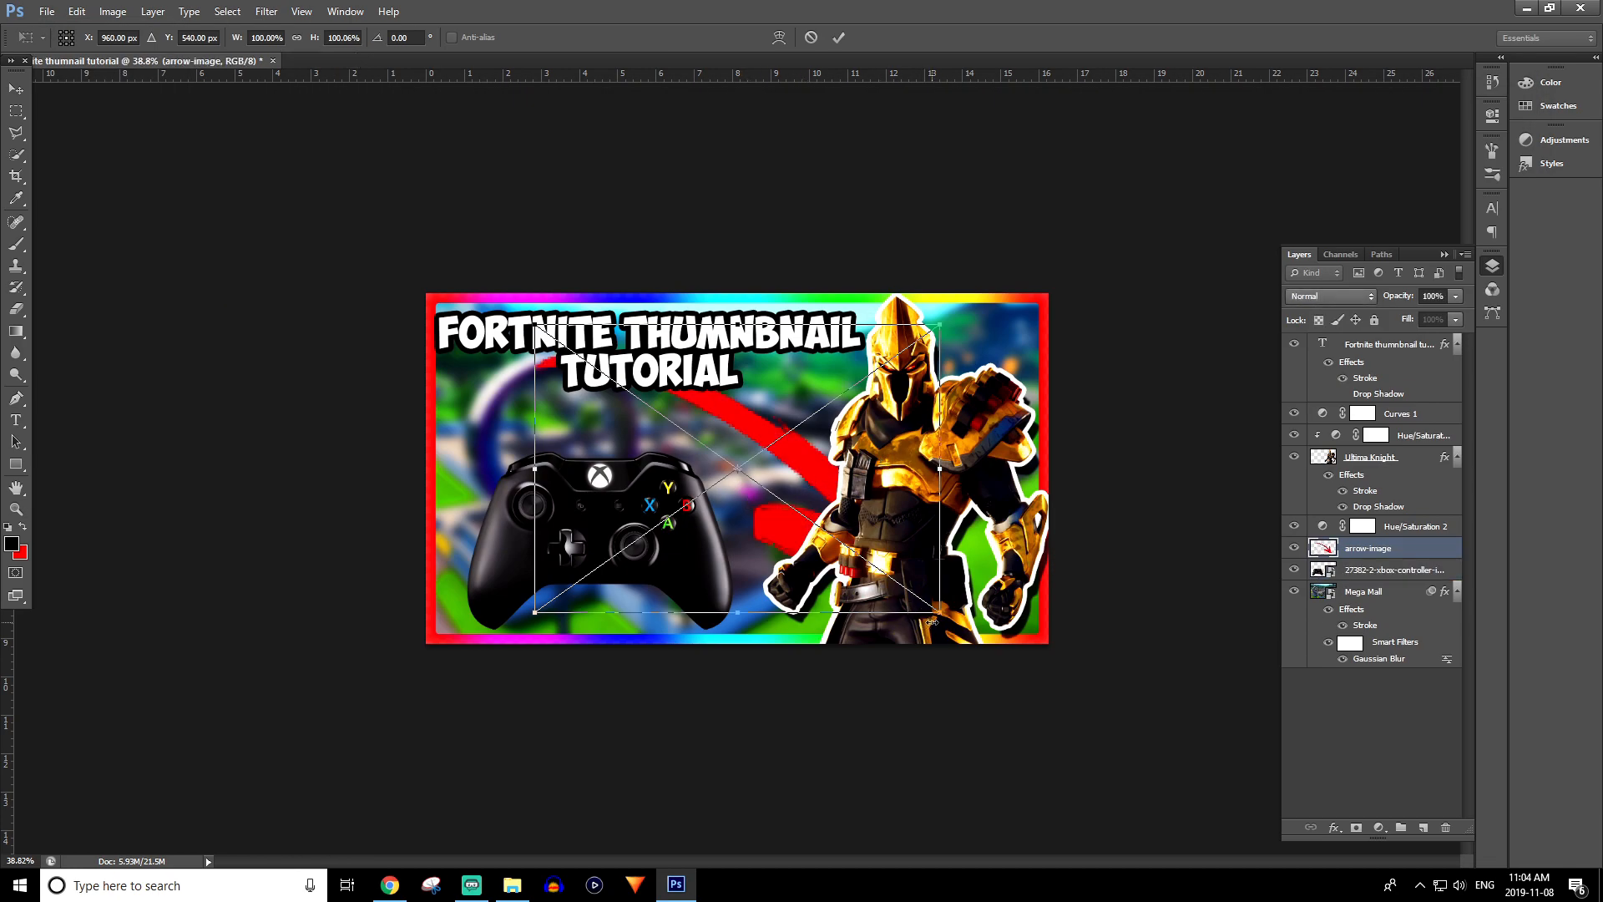
left_click_drag(939, 614, 879, 572)
left_click_drag(788, 468, 533, 407)
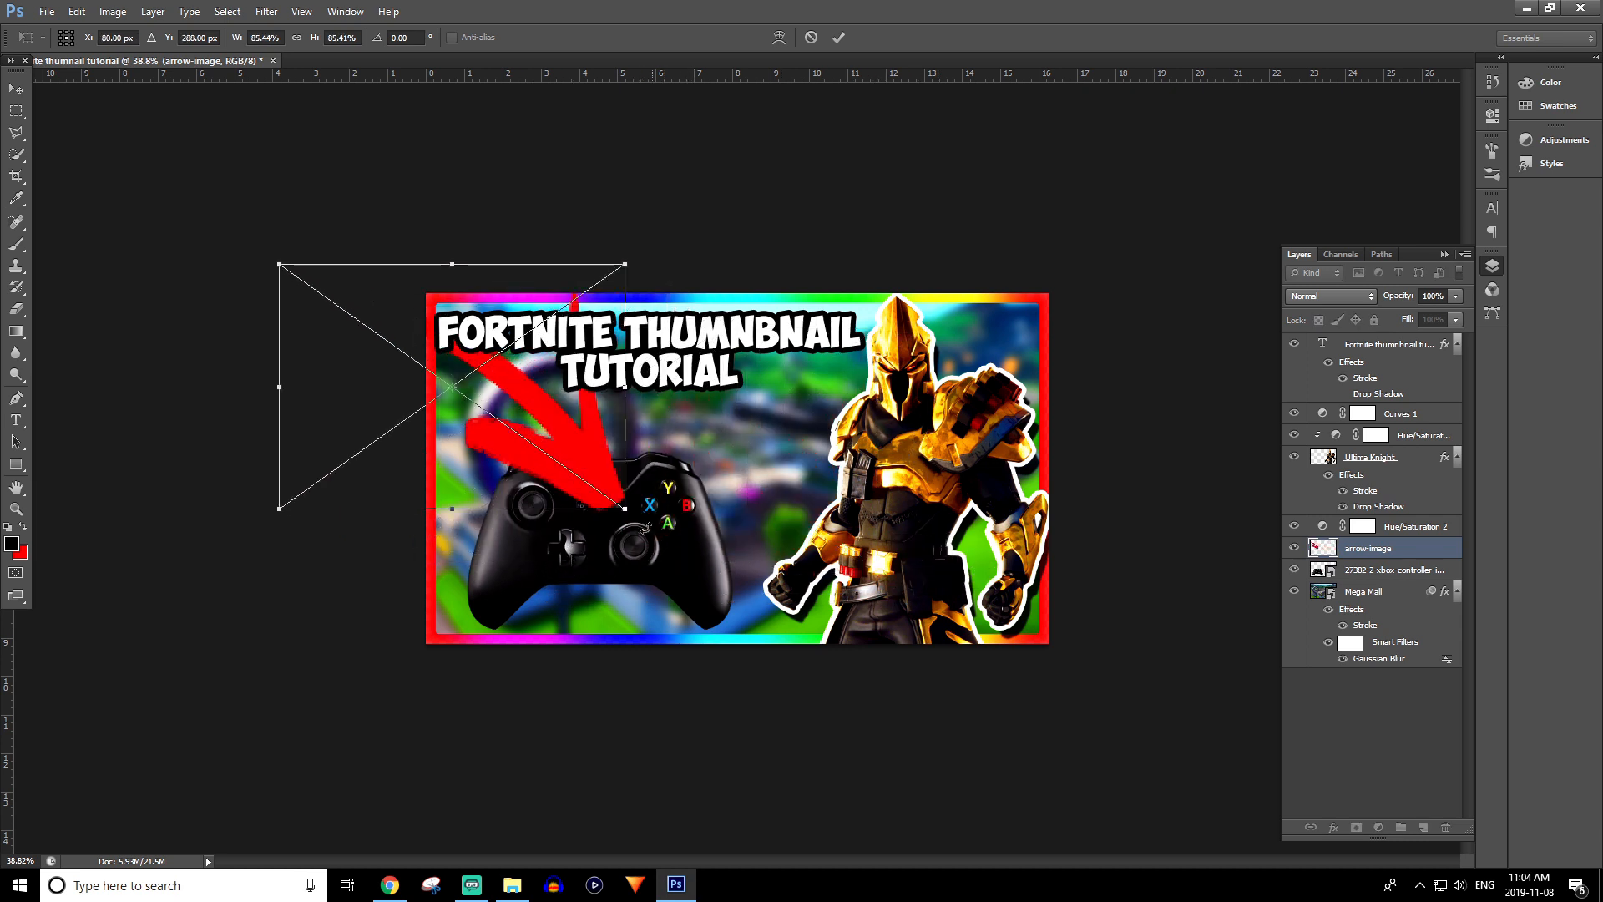
left_click_drag(626, 508, 708, 490)
- Flip the arrow horizontally, shrink it to about 50% and commit it running from the knight to the controller
right_click(718, 501)
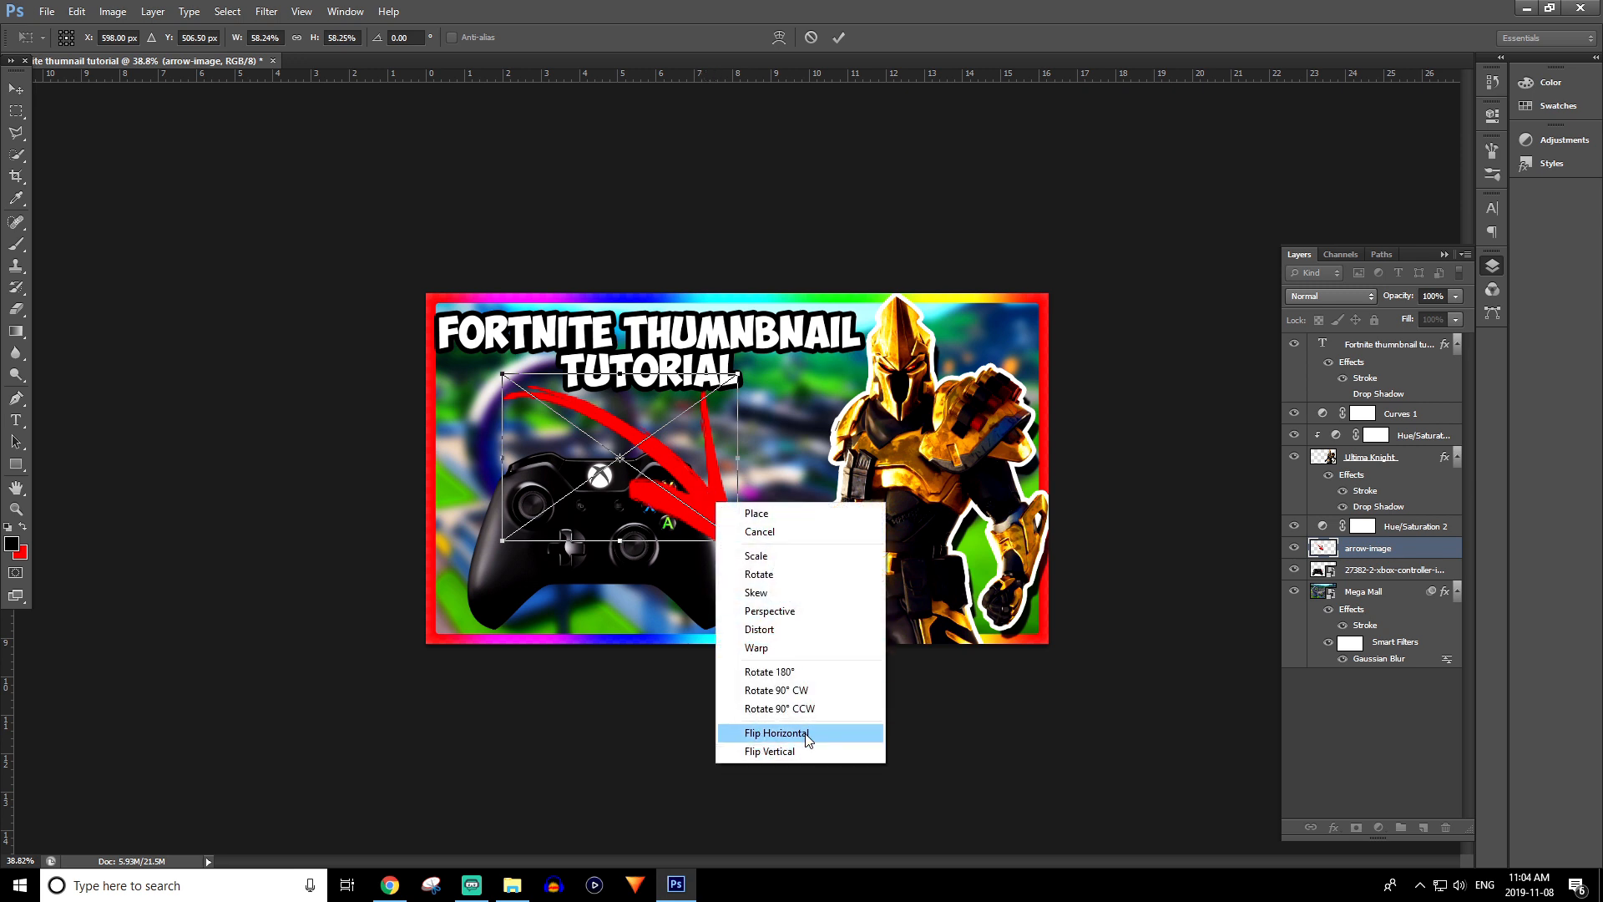
left_click(777, 733)
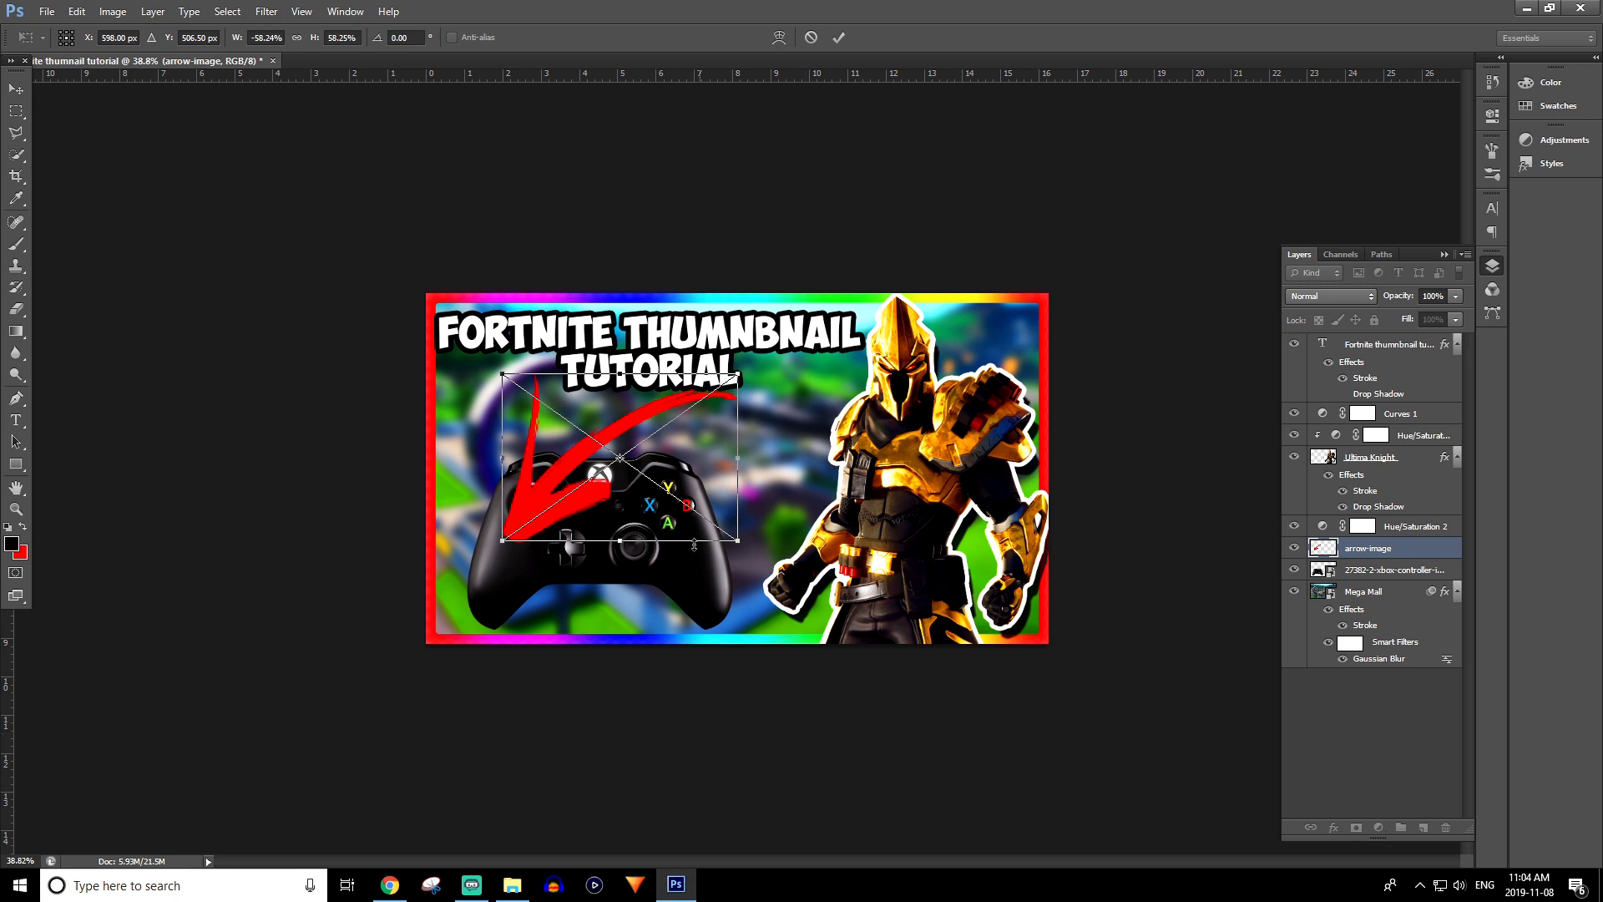
left_click_drag(628, 442, 731, 454)
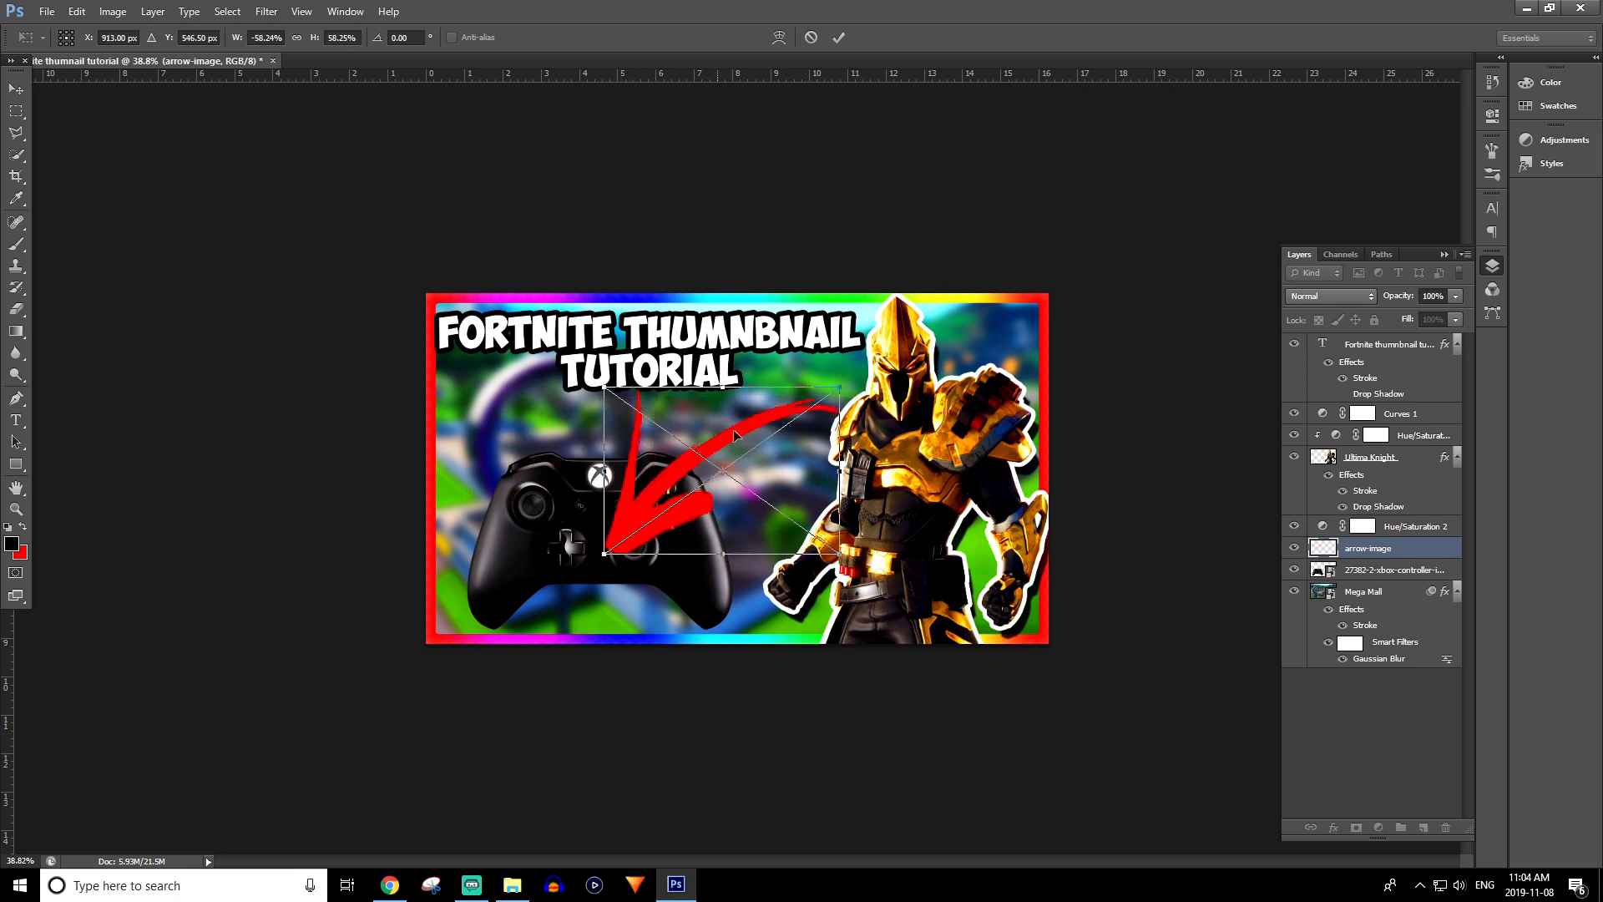
left_click_drag(835, 390, 876, 357)
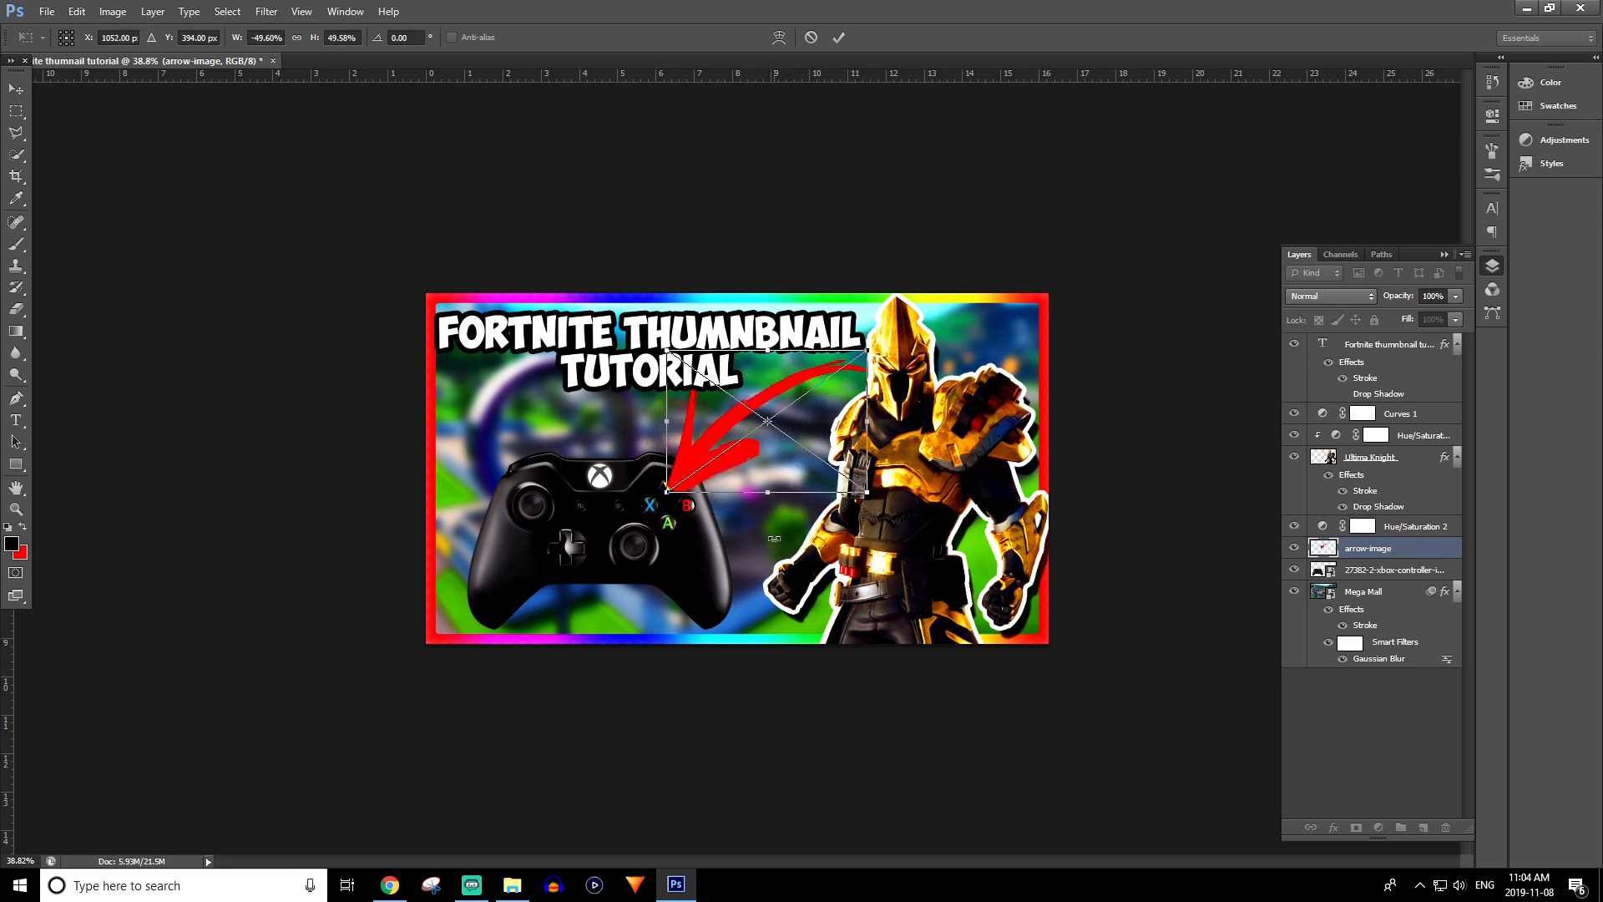
key("Return")
key("z")
left_click(706, 565)
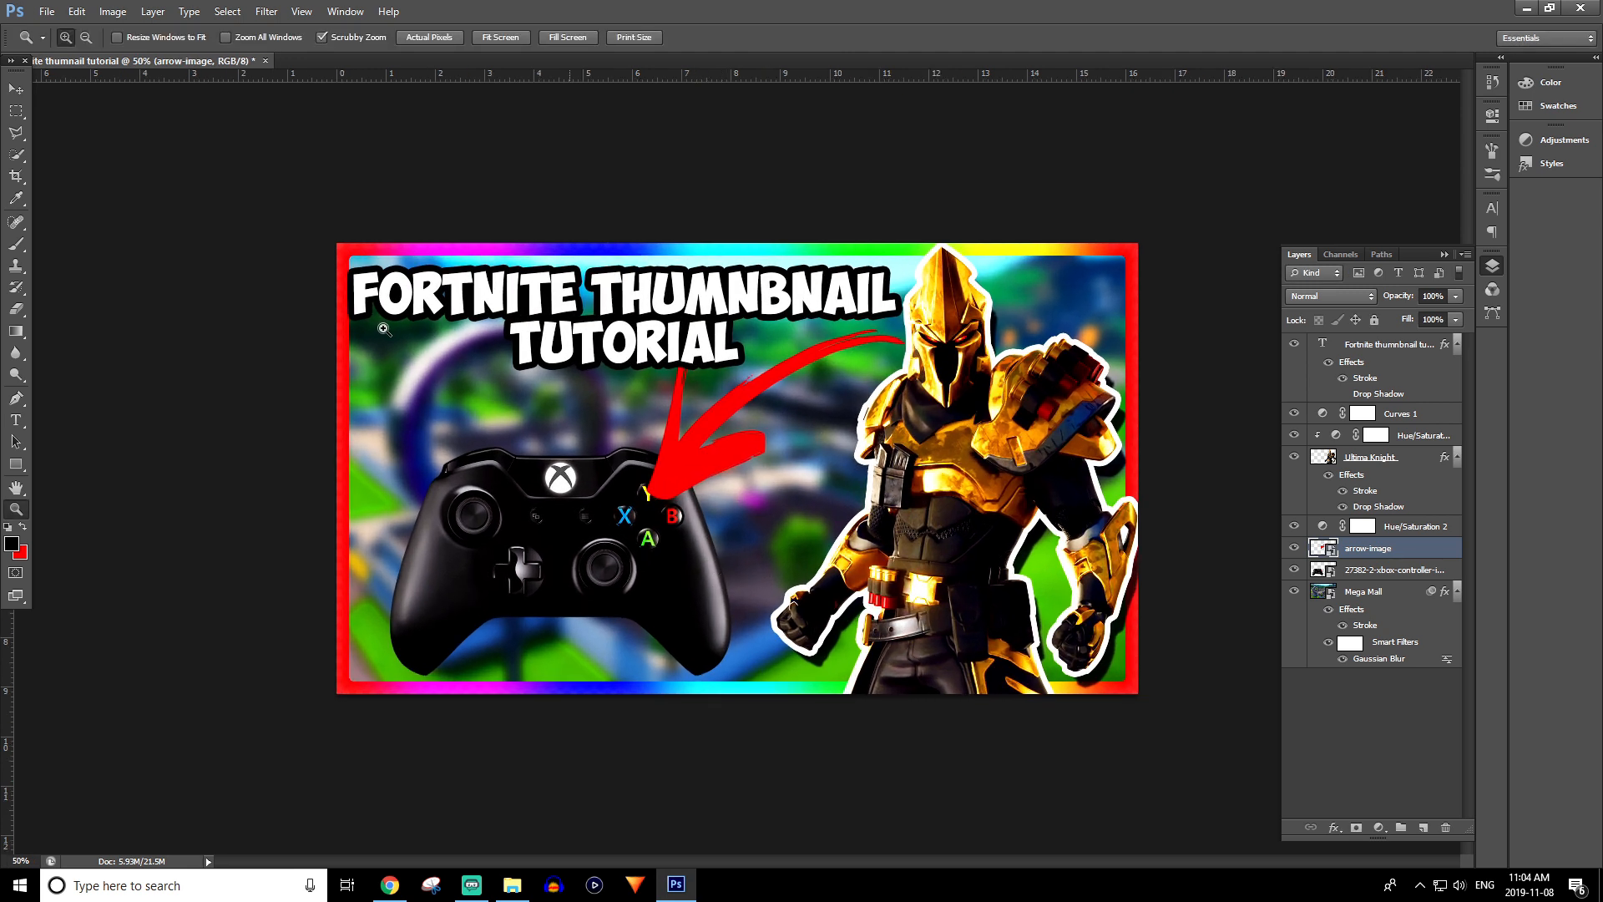
- Move the controller layer closer to the thumbnail's lower-left corner and scale it down to fit inside the rainbow border
left_click(15, 88)
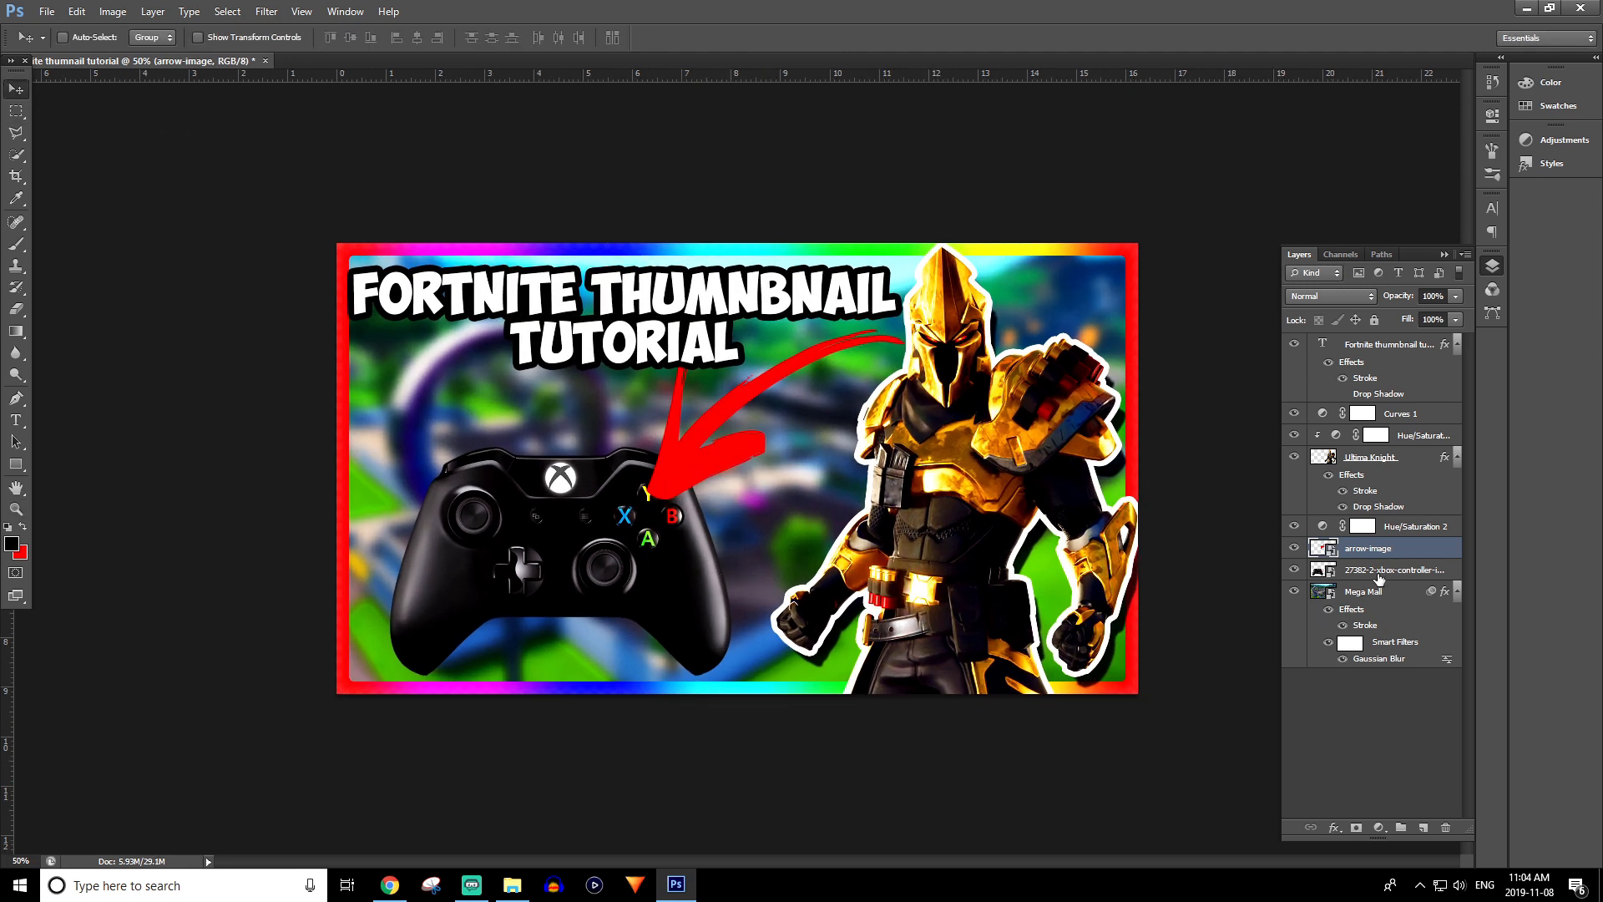
left_click(1414, 575)
left_click_drag(671, 553, 638, 572)
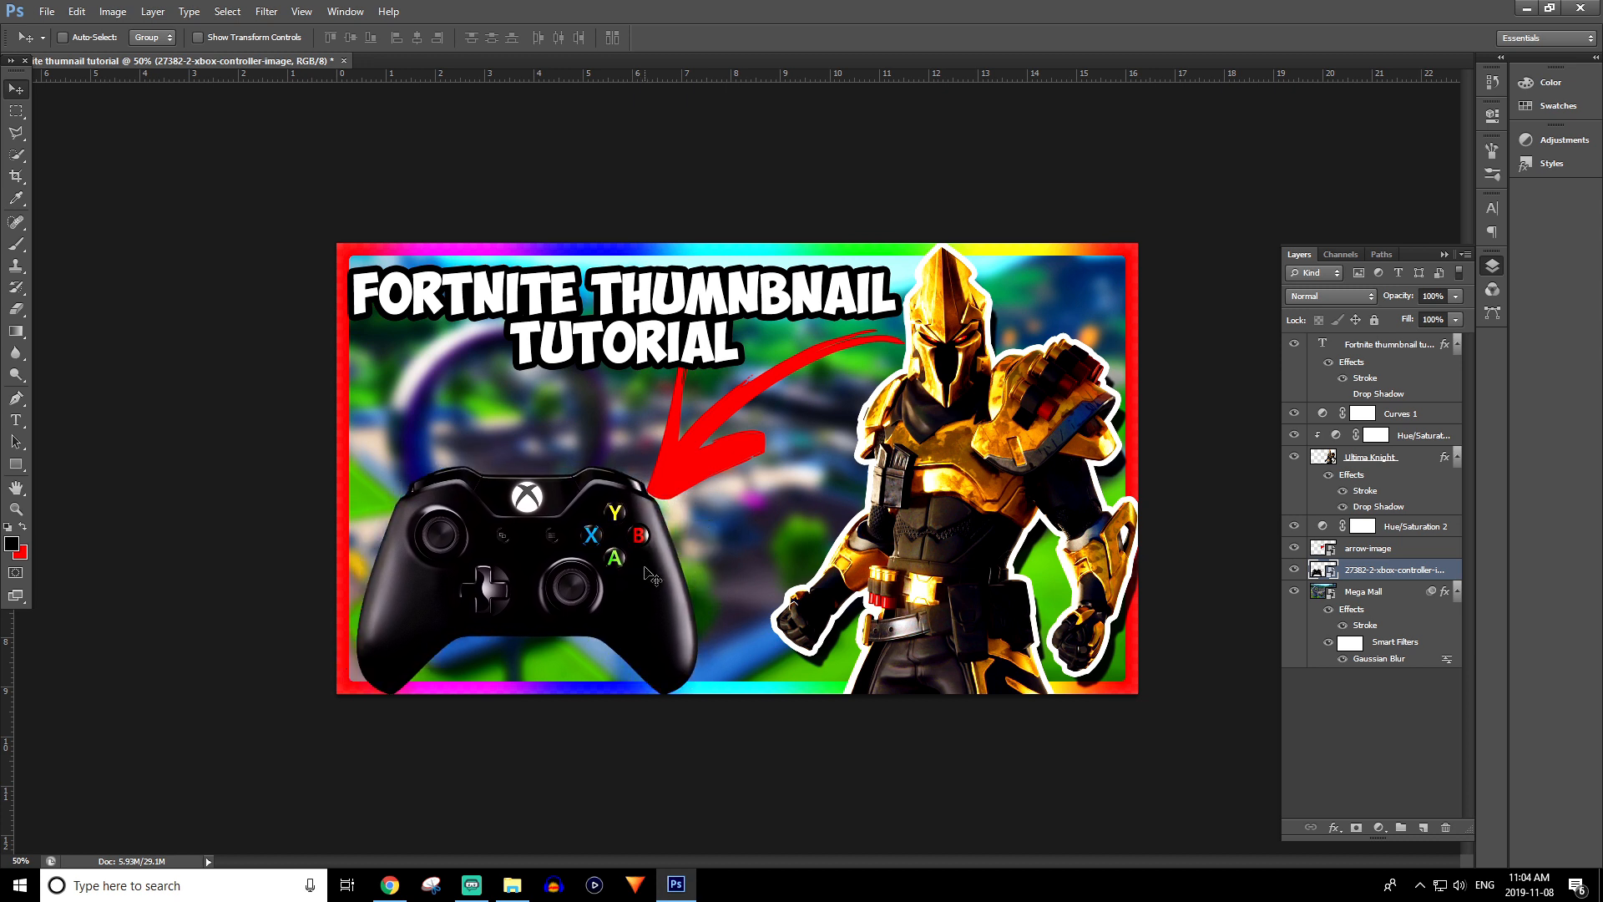
key("ctrl+t")
left_click_drag(740, 766, 709, 743)
key("Return")
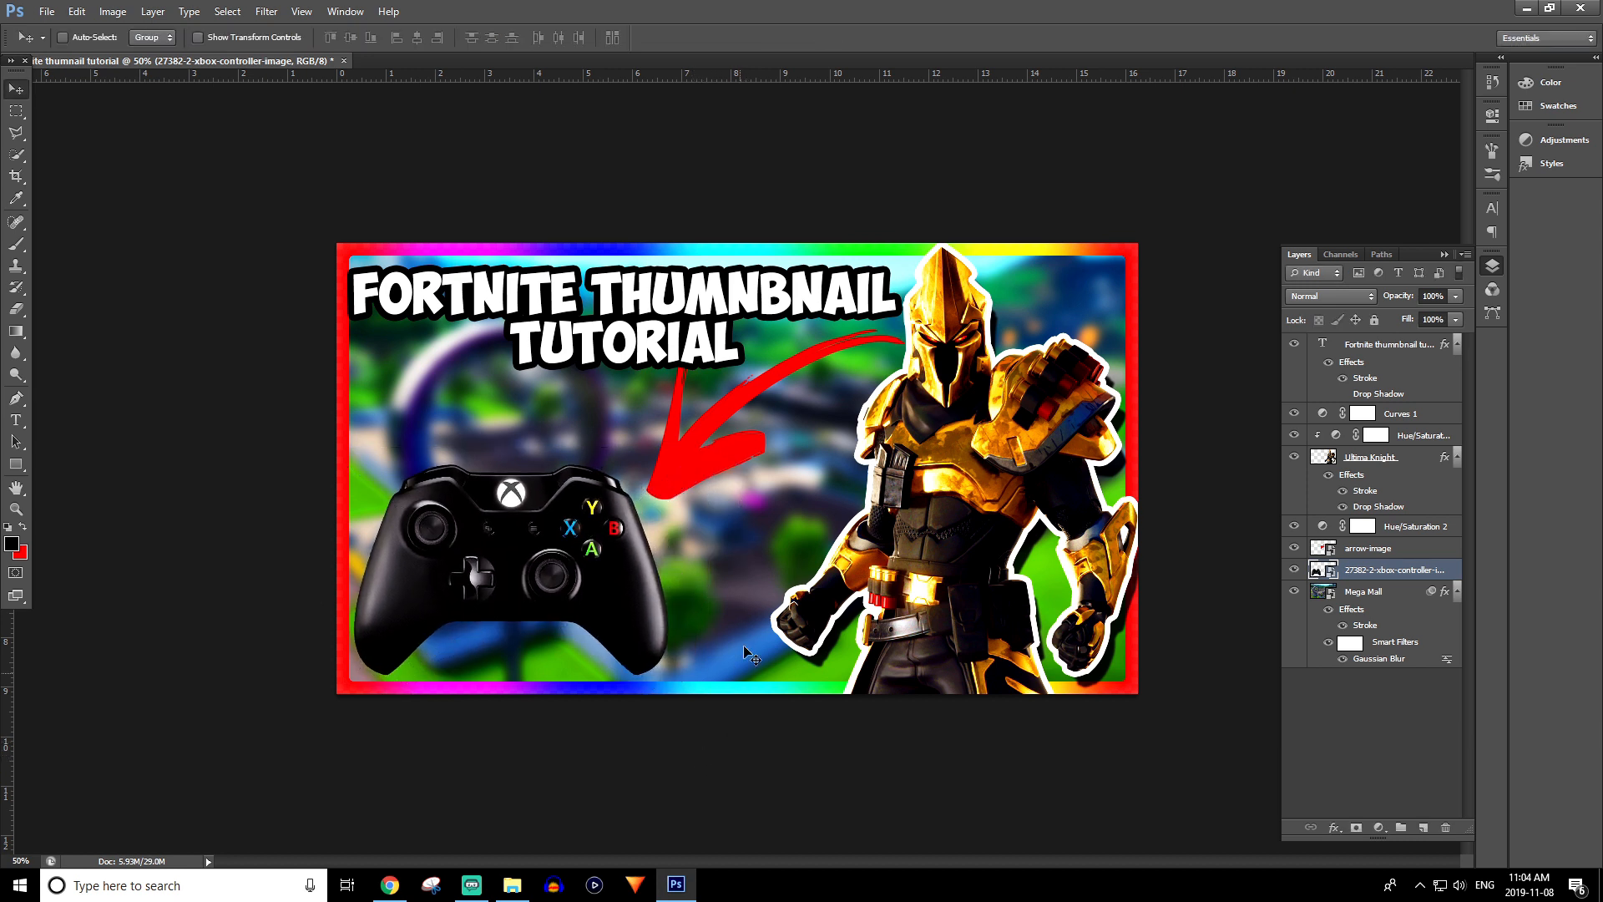
- Move the arrow layer down and scale it smaller so it fits below the title with its tip at the controller
left_click(1388, 551)
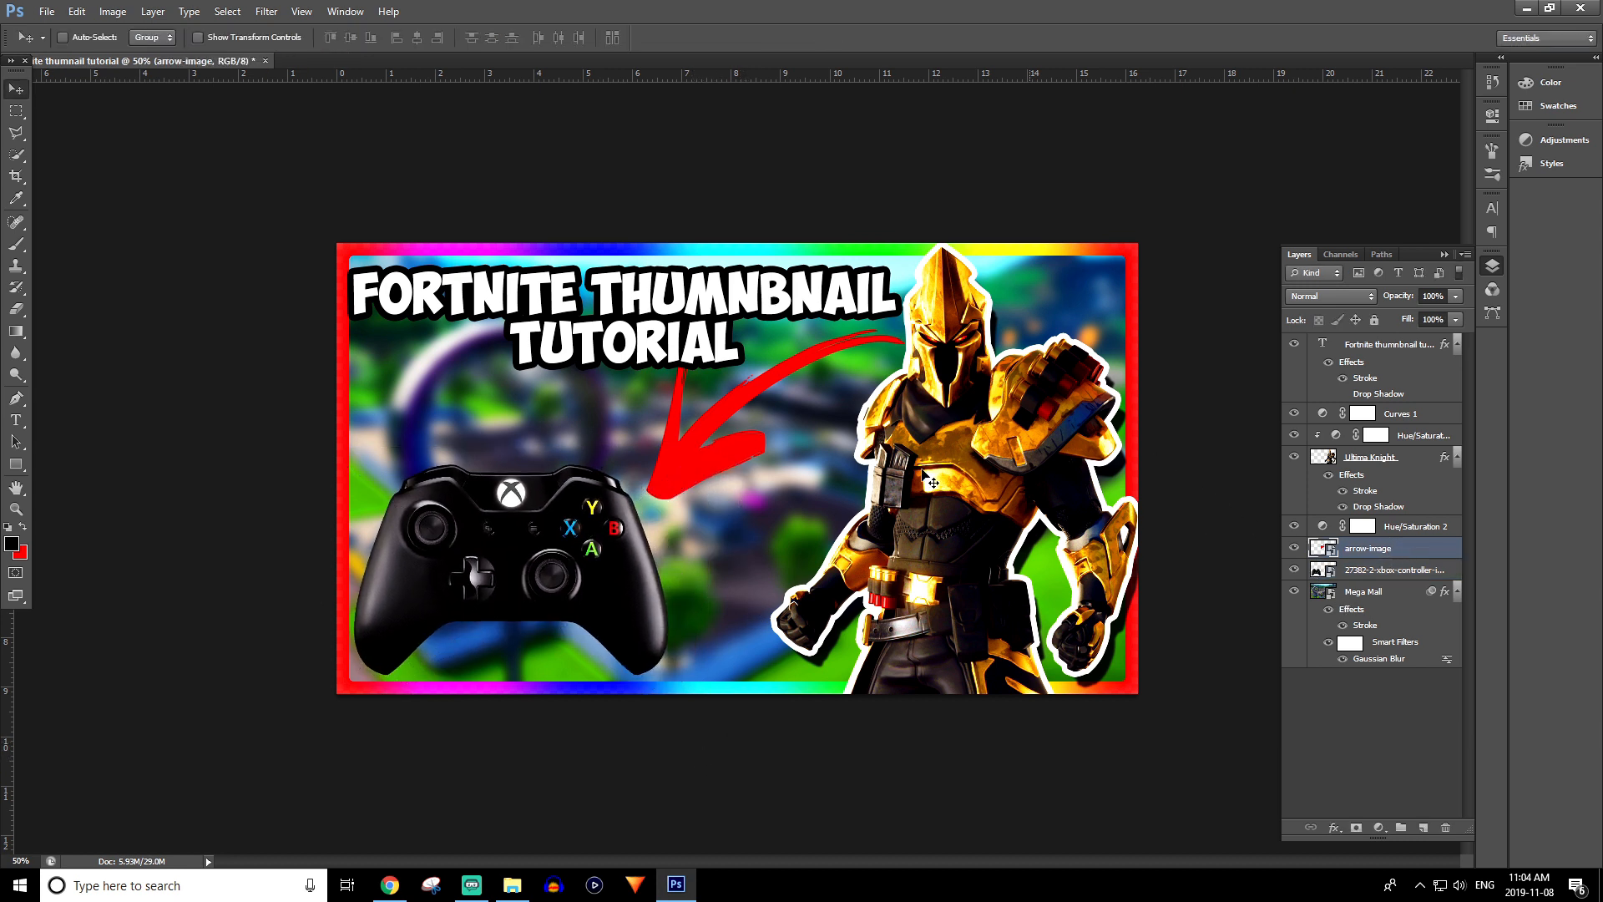
left_click_drag(720, 450, 716, 483)
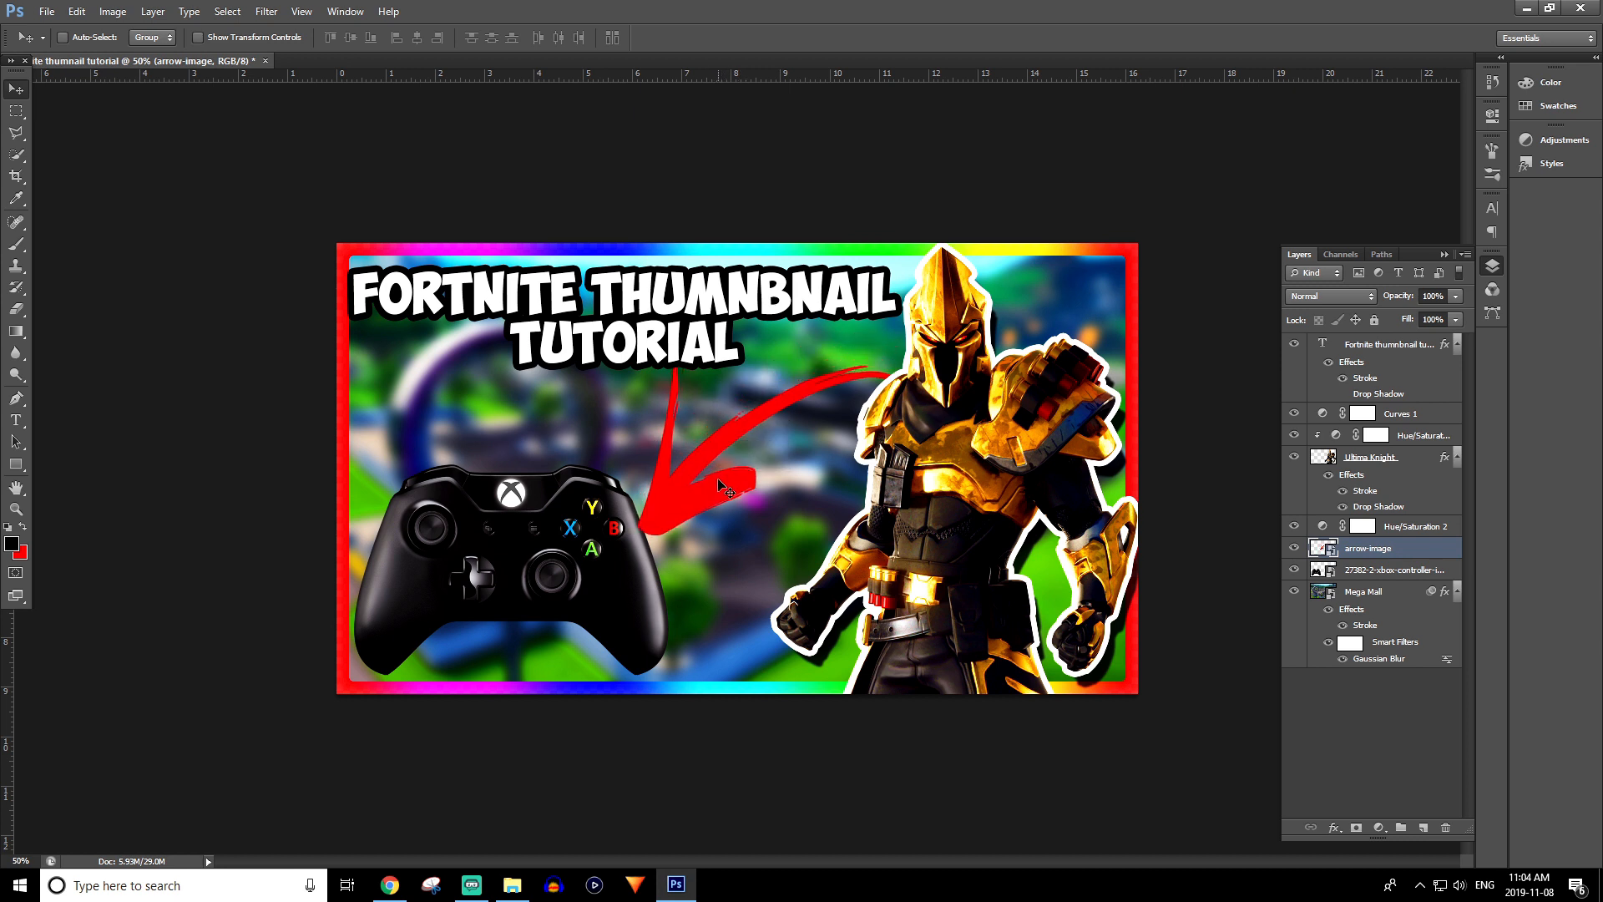
key("ctrl+t")
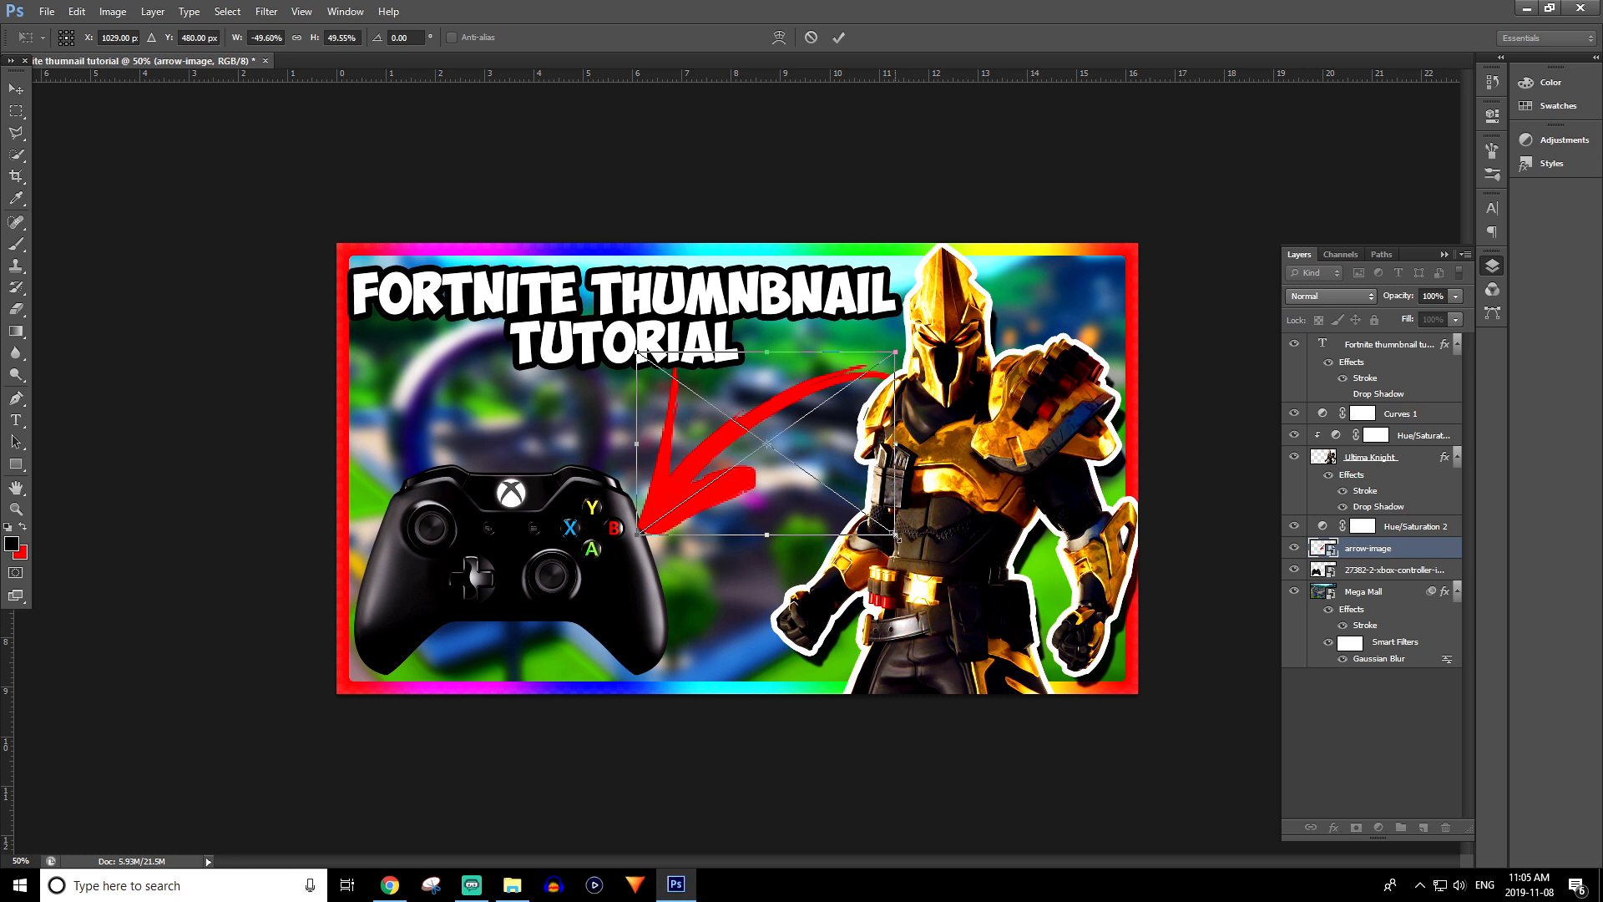
left_click_drag(895, 535, 862, 482)
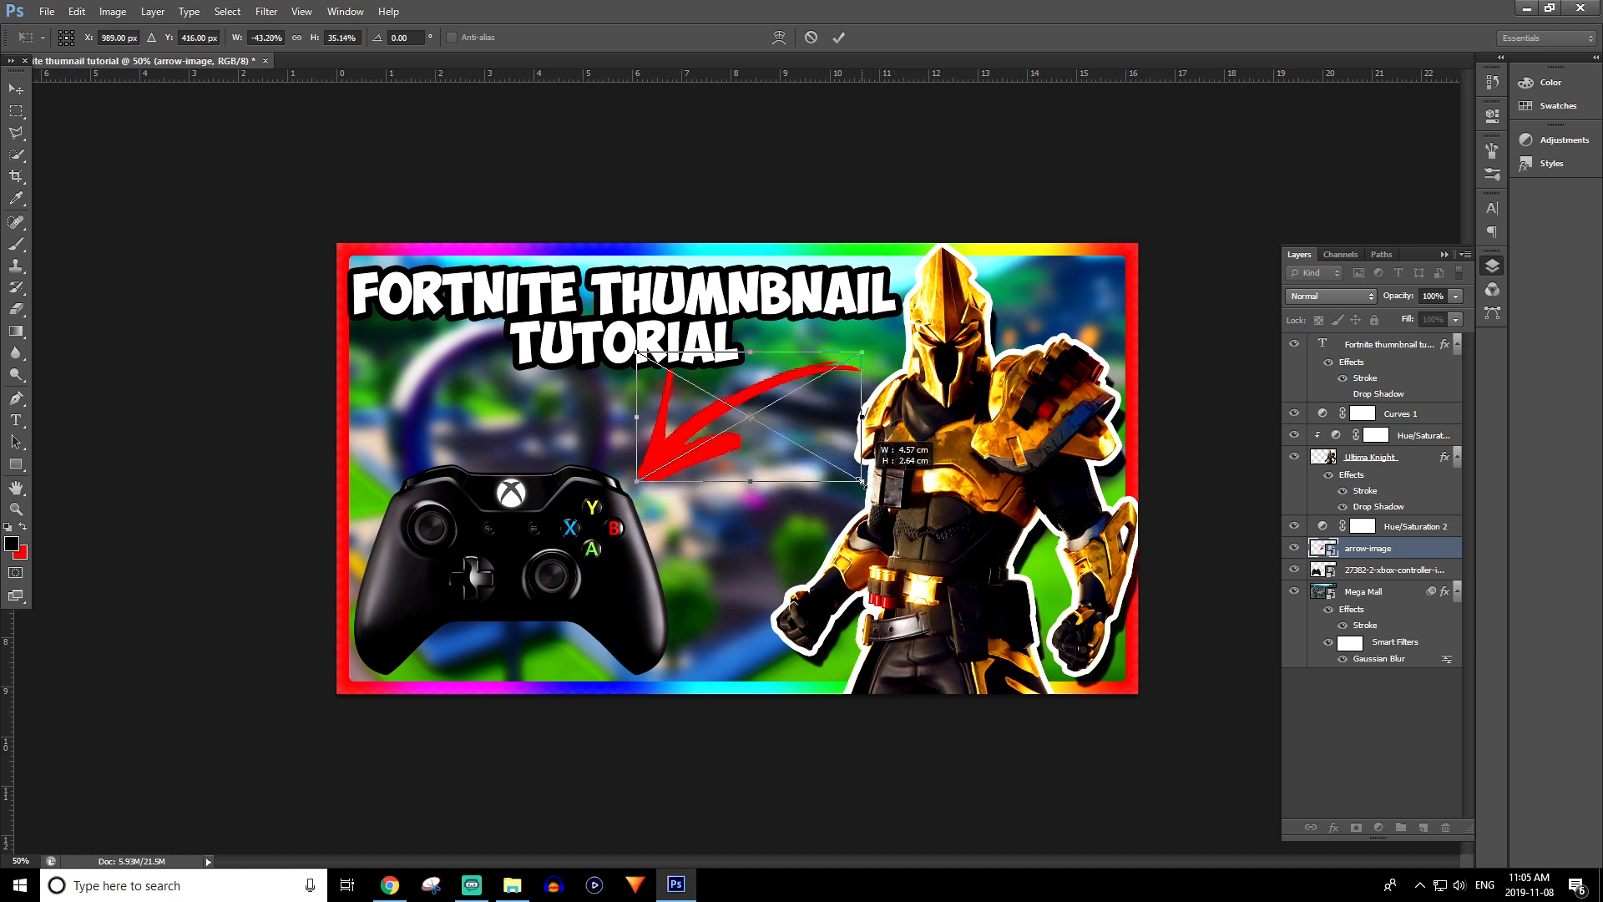
left_click_drag(637, 481, 624, 488)
left_click_drag(627, 357, 638, 364)
left_click_drag(862, 364, 867, 364)
key("Return")
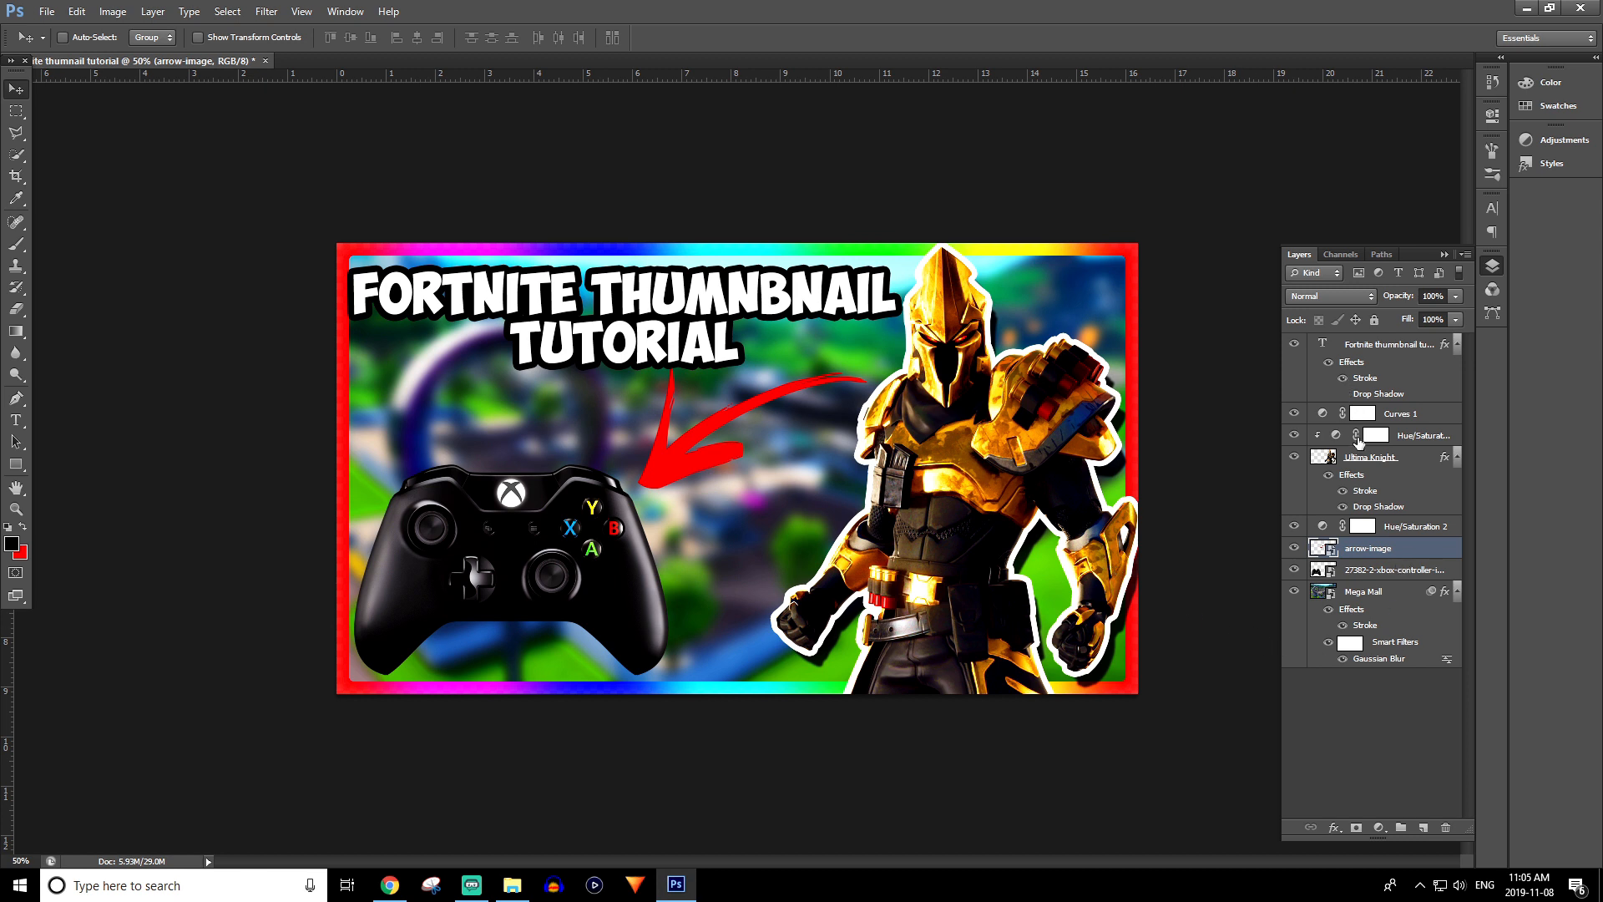
- Copy the Ultima Knight's layer style and paste it onto the arrow-image and Xbox controller layers
left_click(1412, 459)
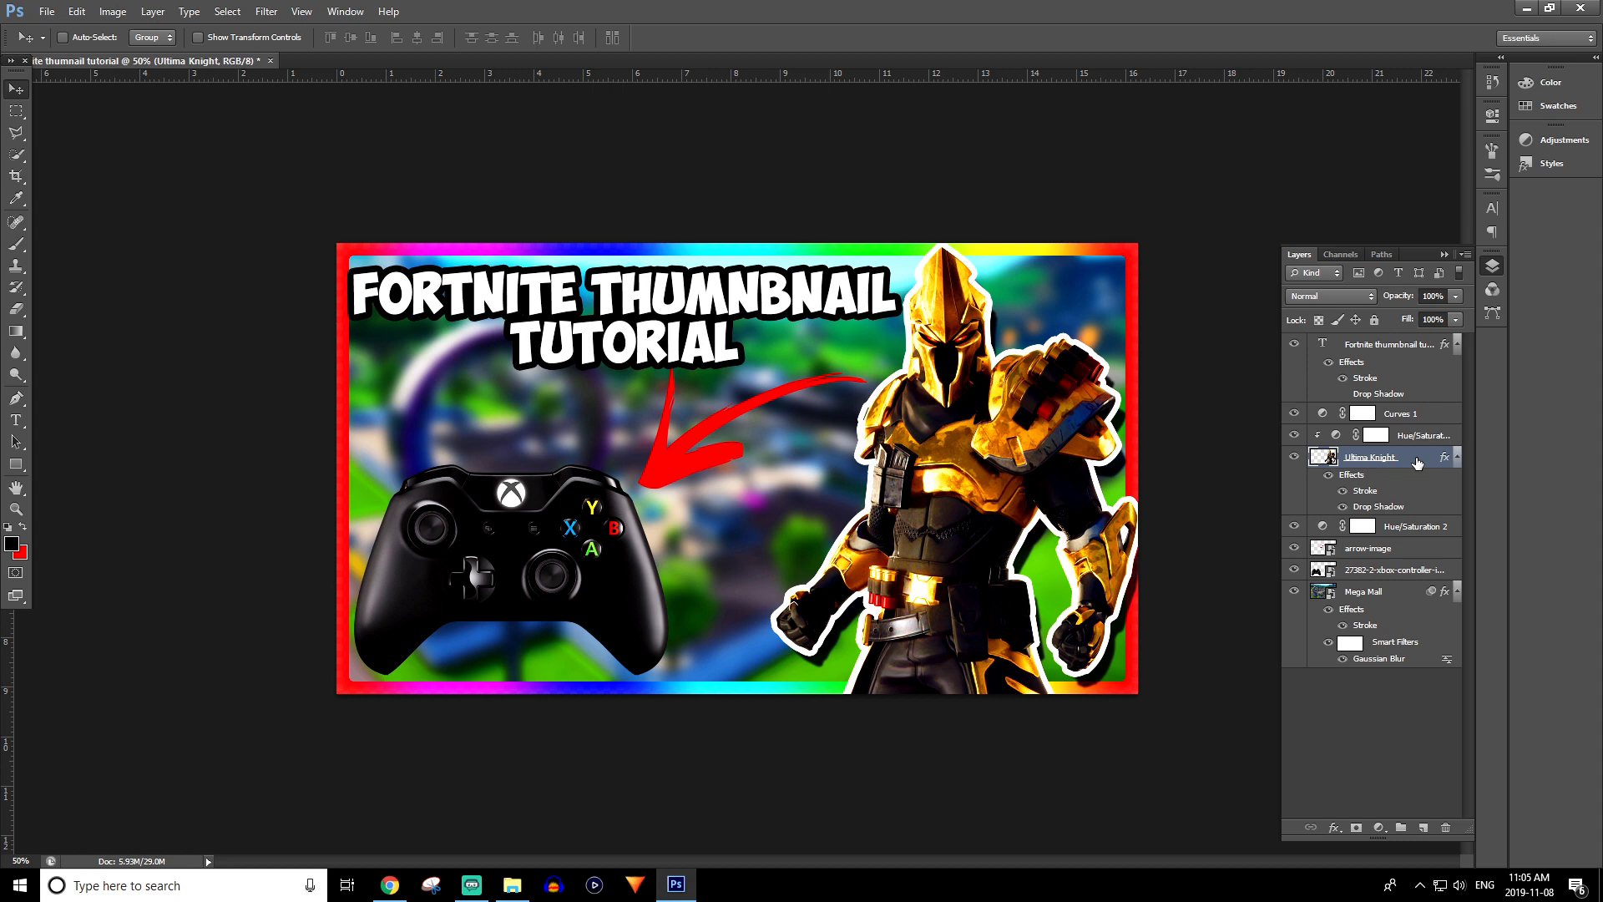
right_click(1417, 462)
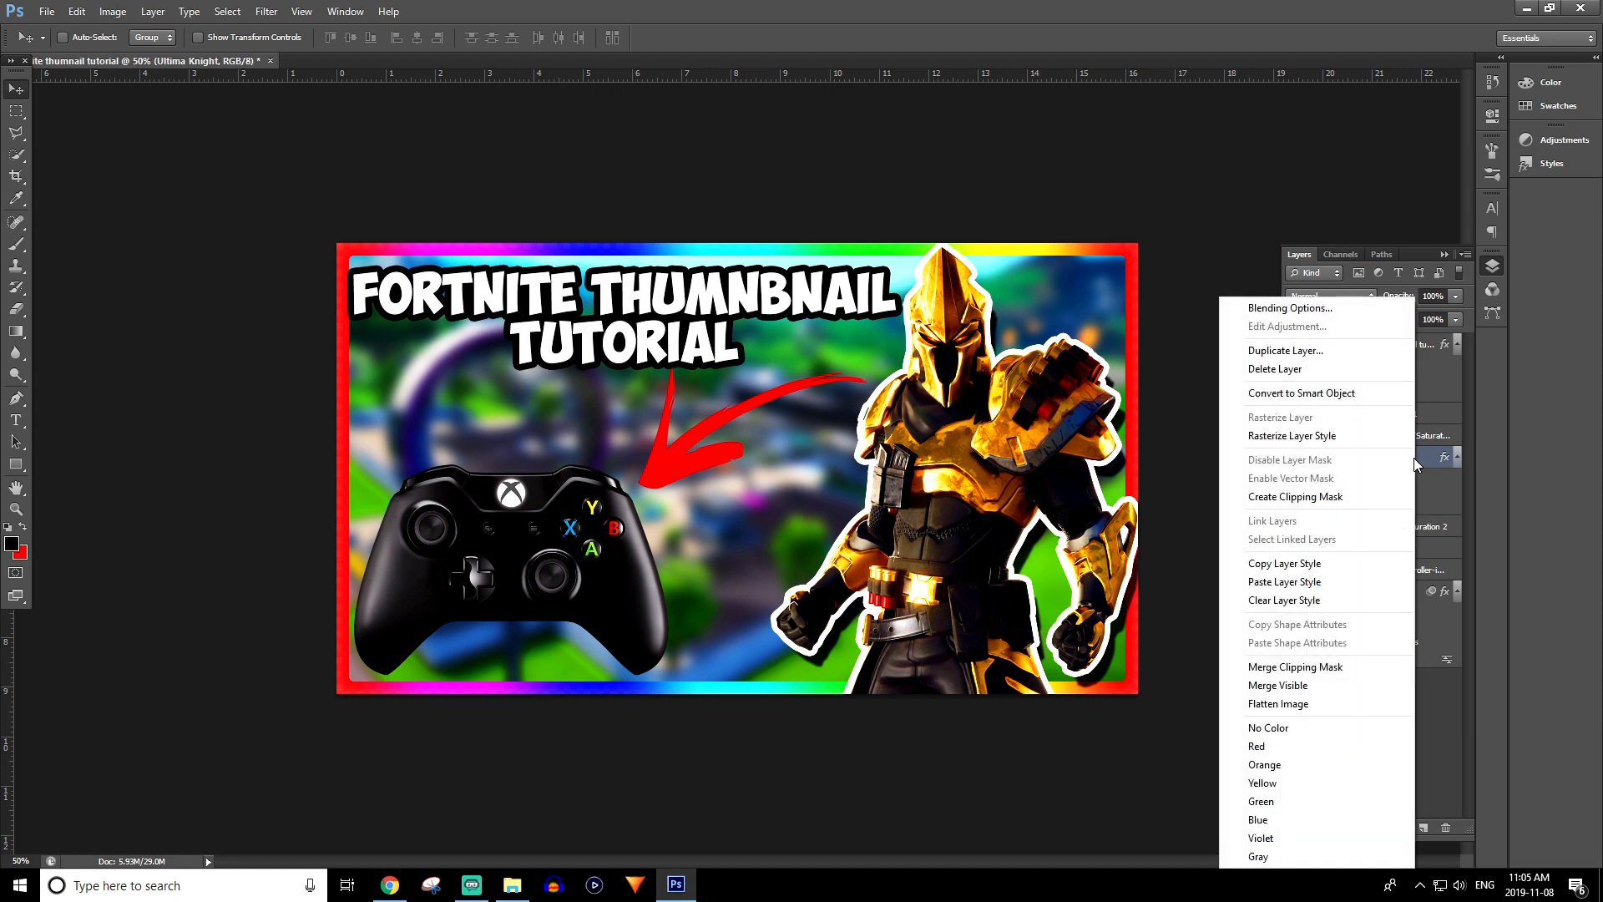
left_click(1309, 565)
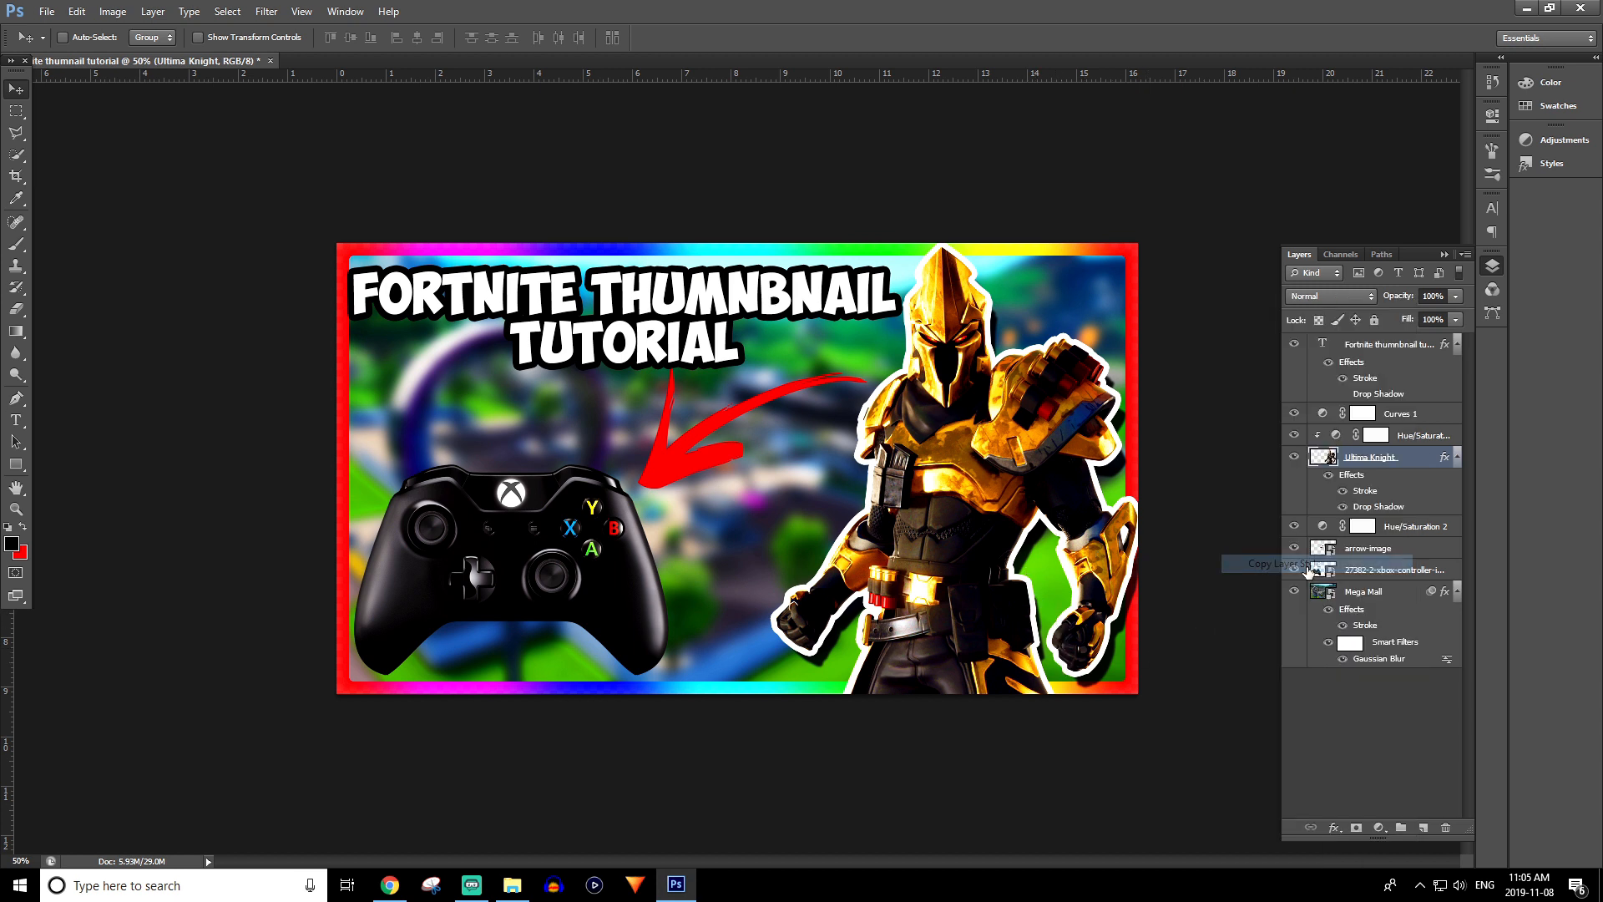
left_click(1415, 548)
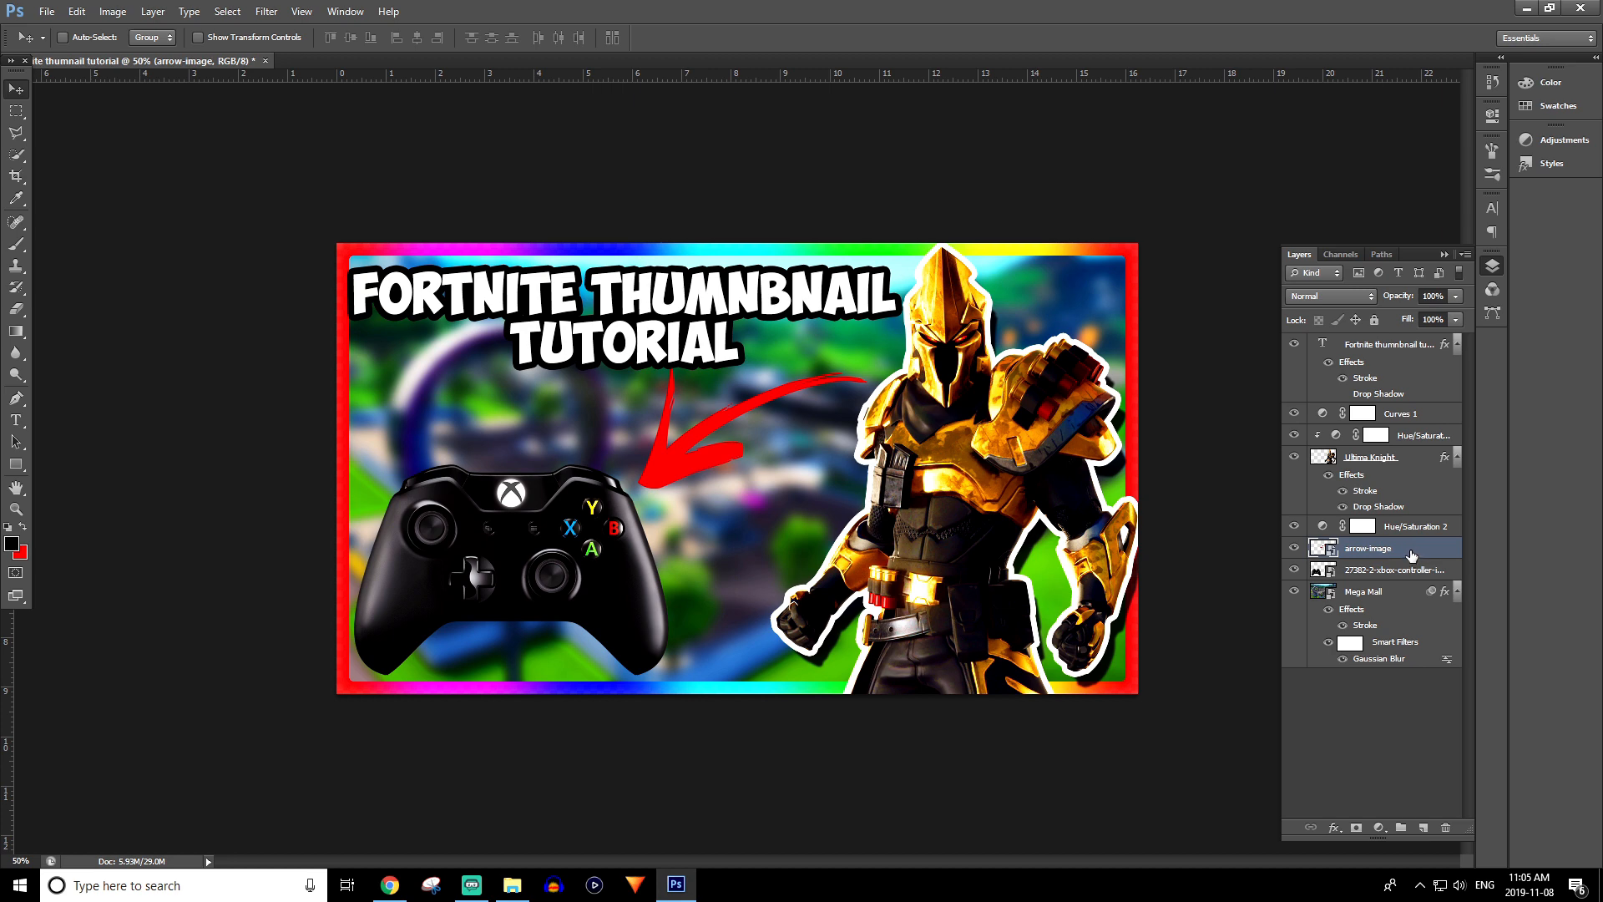
right_click(1412, 557)
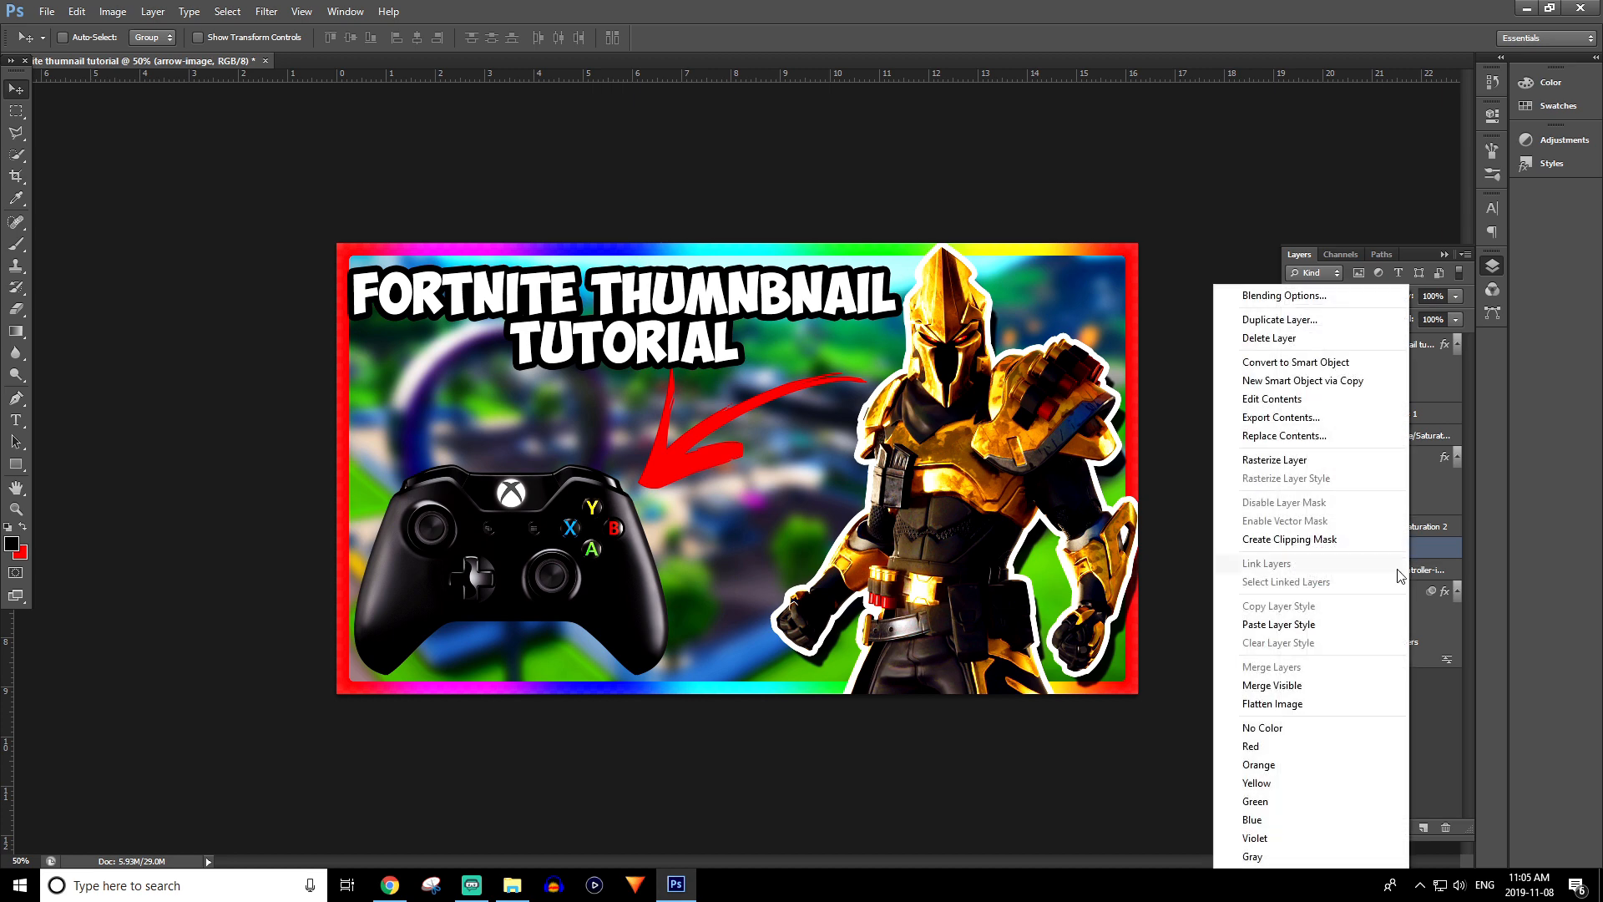
left_click(1344, 627)
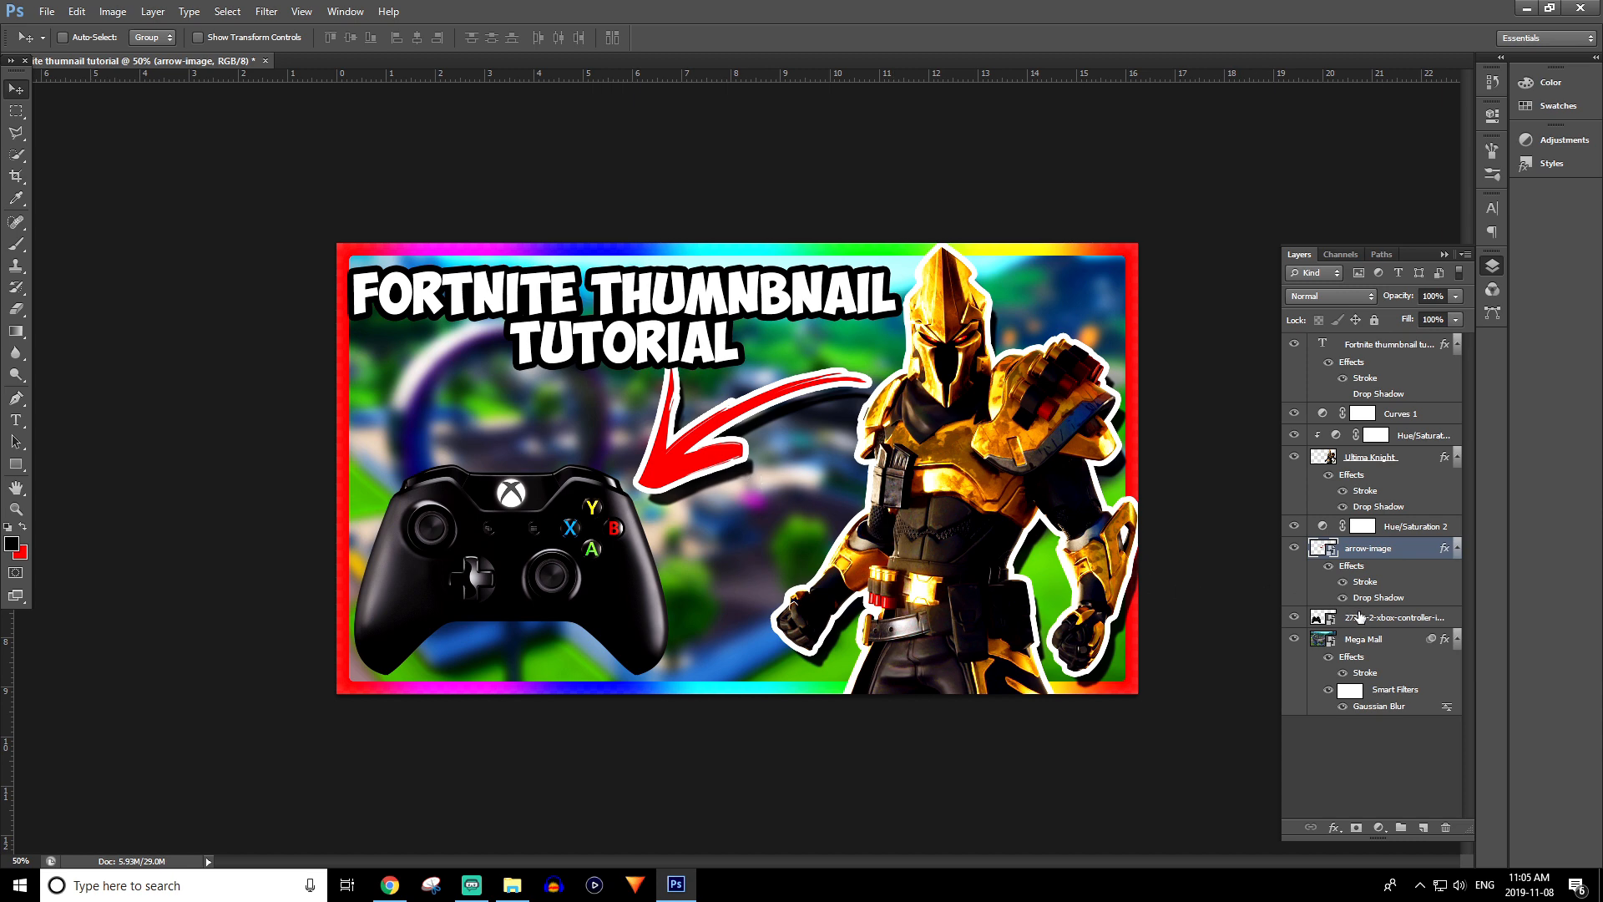
right_click(1409, 622)
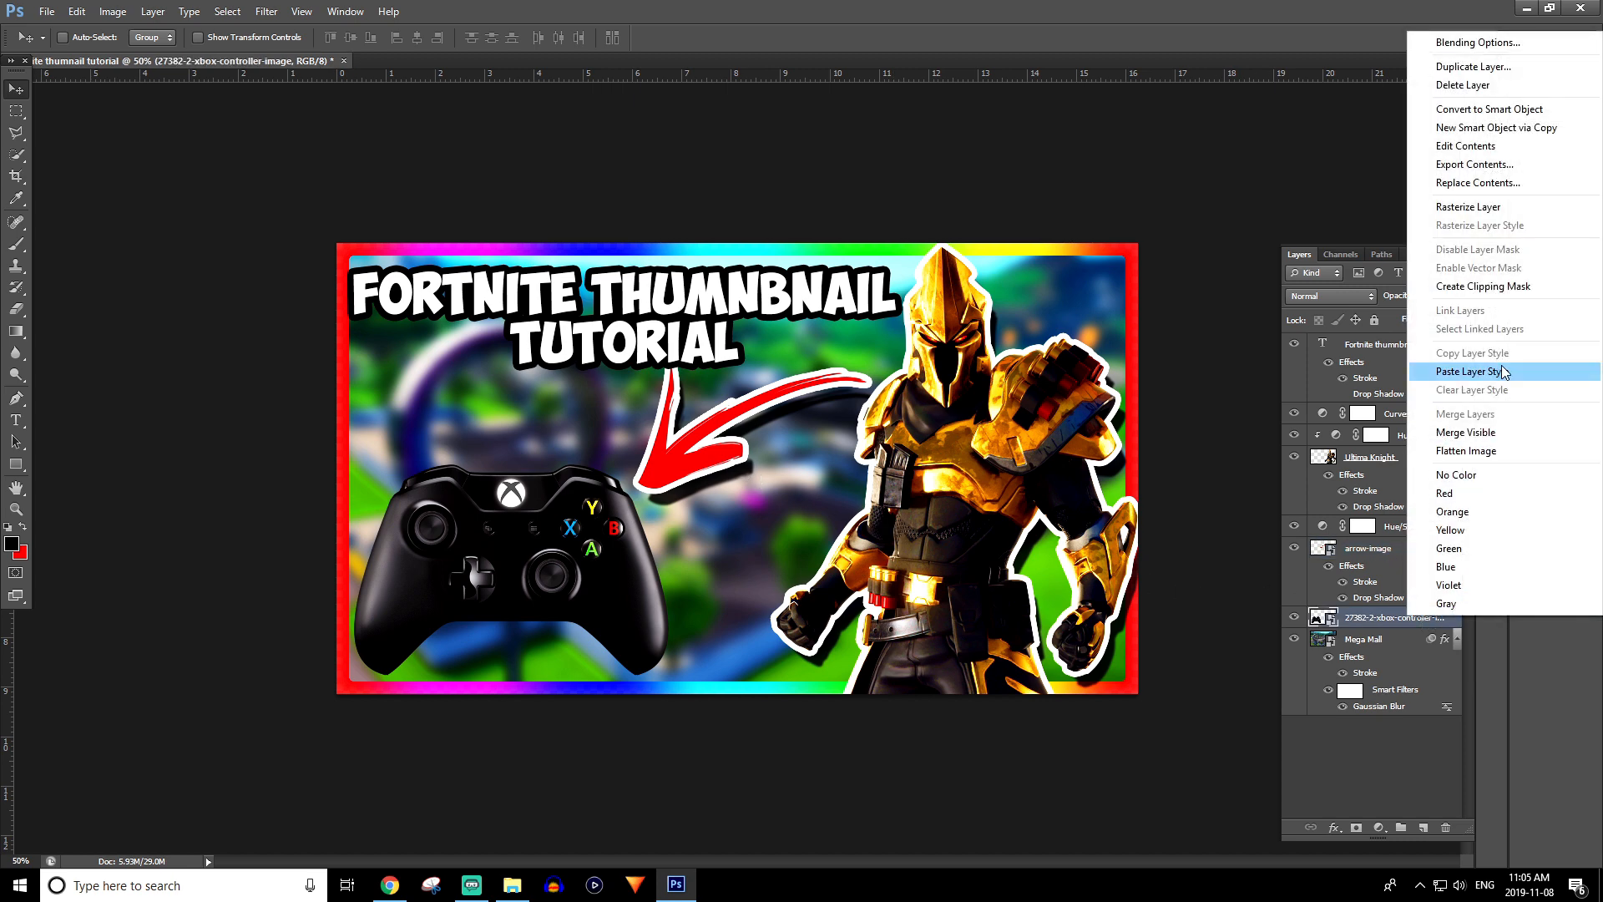
left_click(1471, 372)
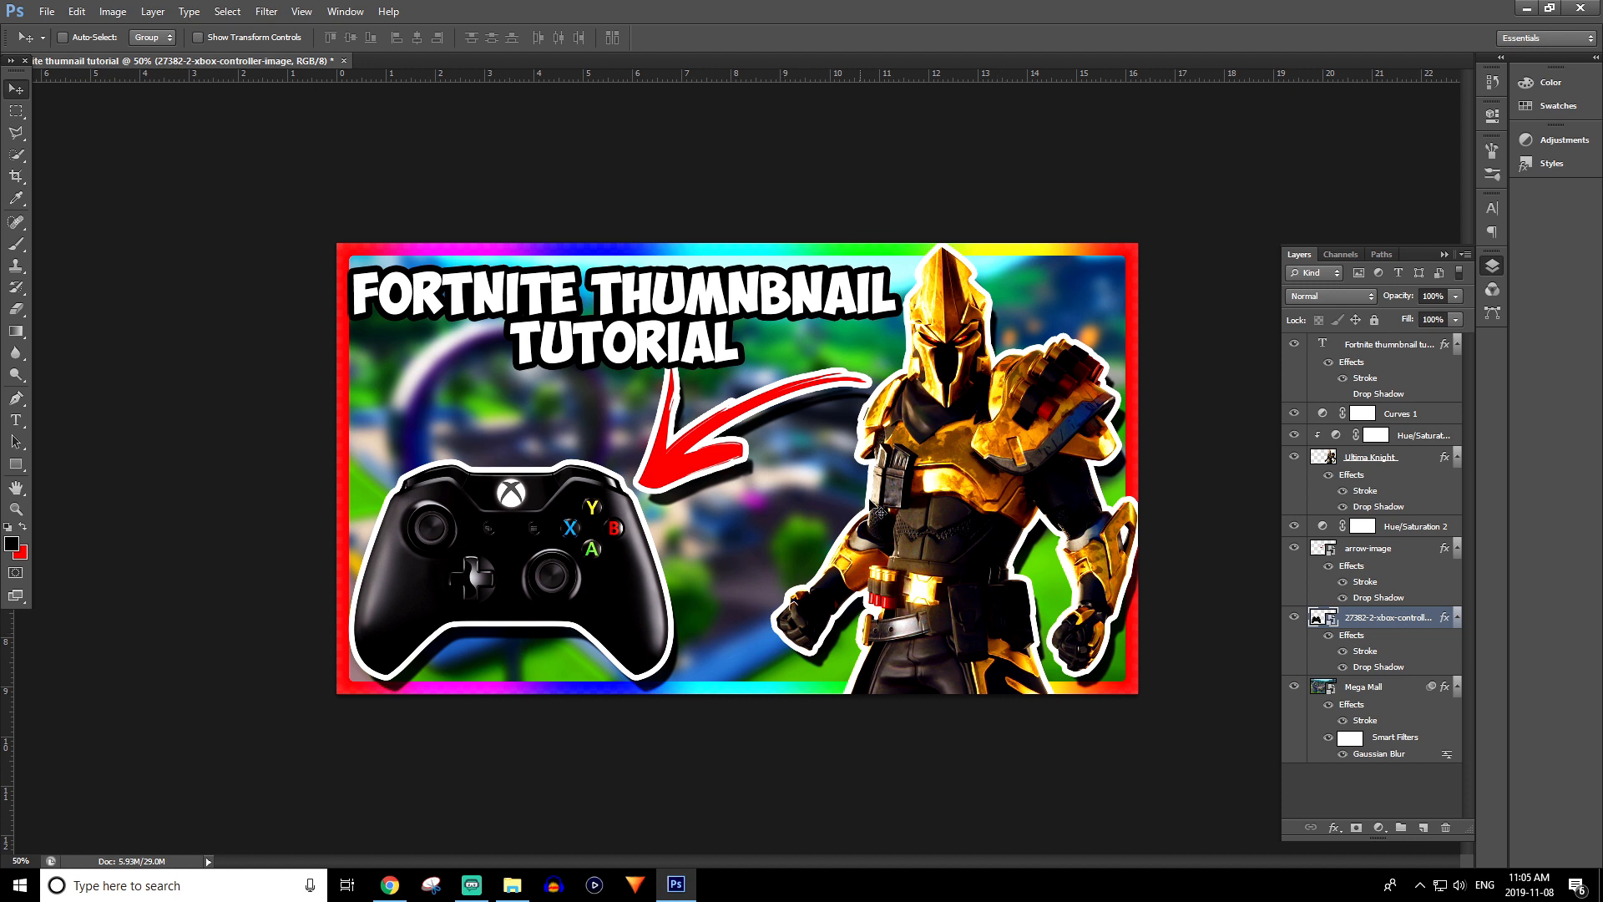
- Open the arrow-image layer's stroke settings, close the stray help browser window and slightly reduce the stroke size
left_click(1386, 590)
double_click(1394, 589)
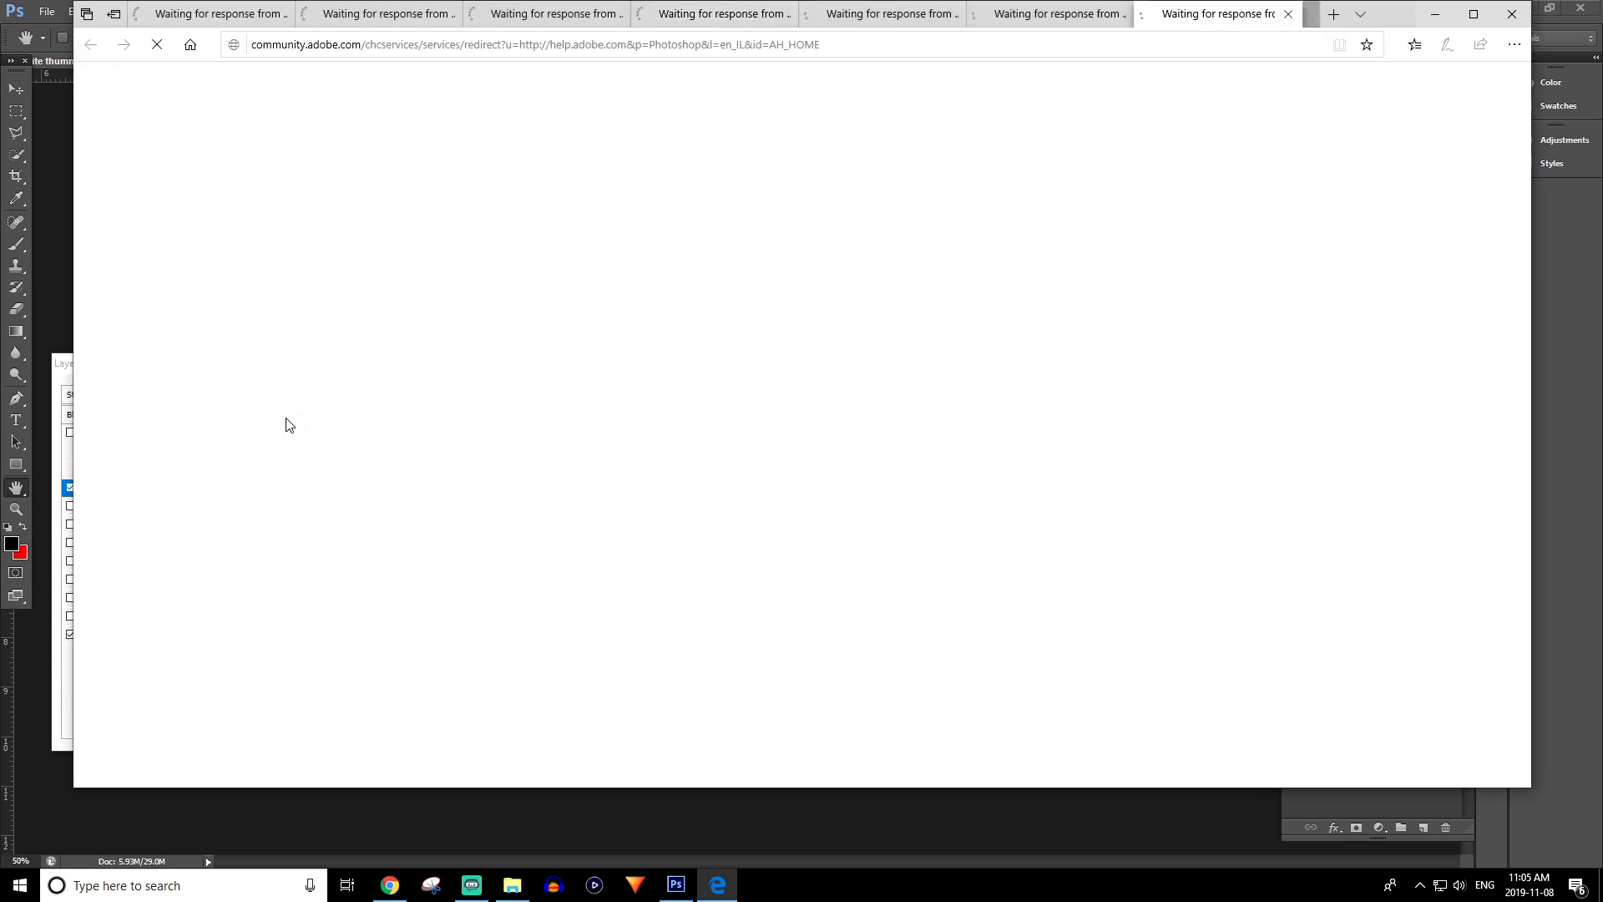
left_click(1513, 11)
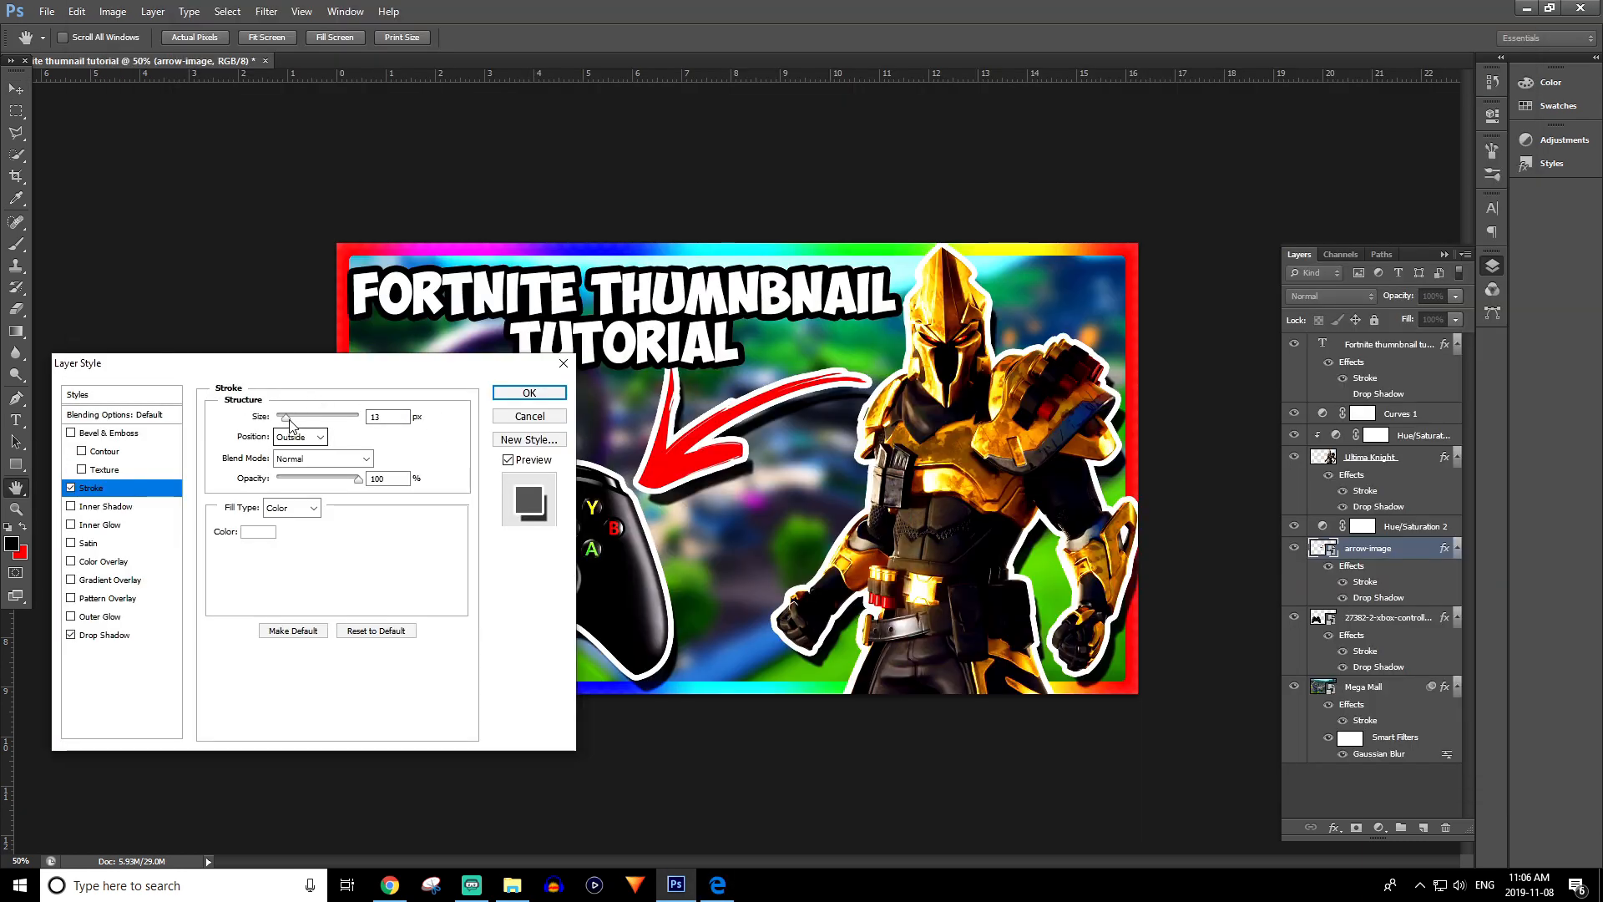
left_click_drag(288, 417, 283, 417)
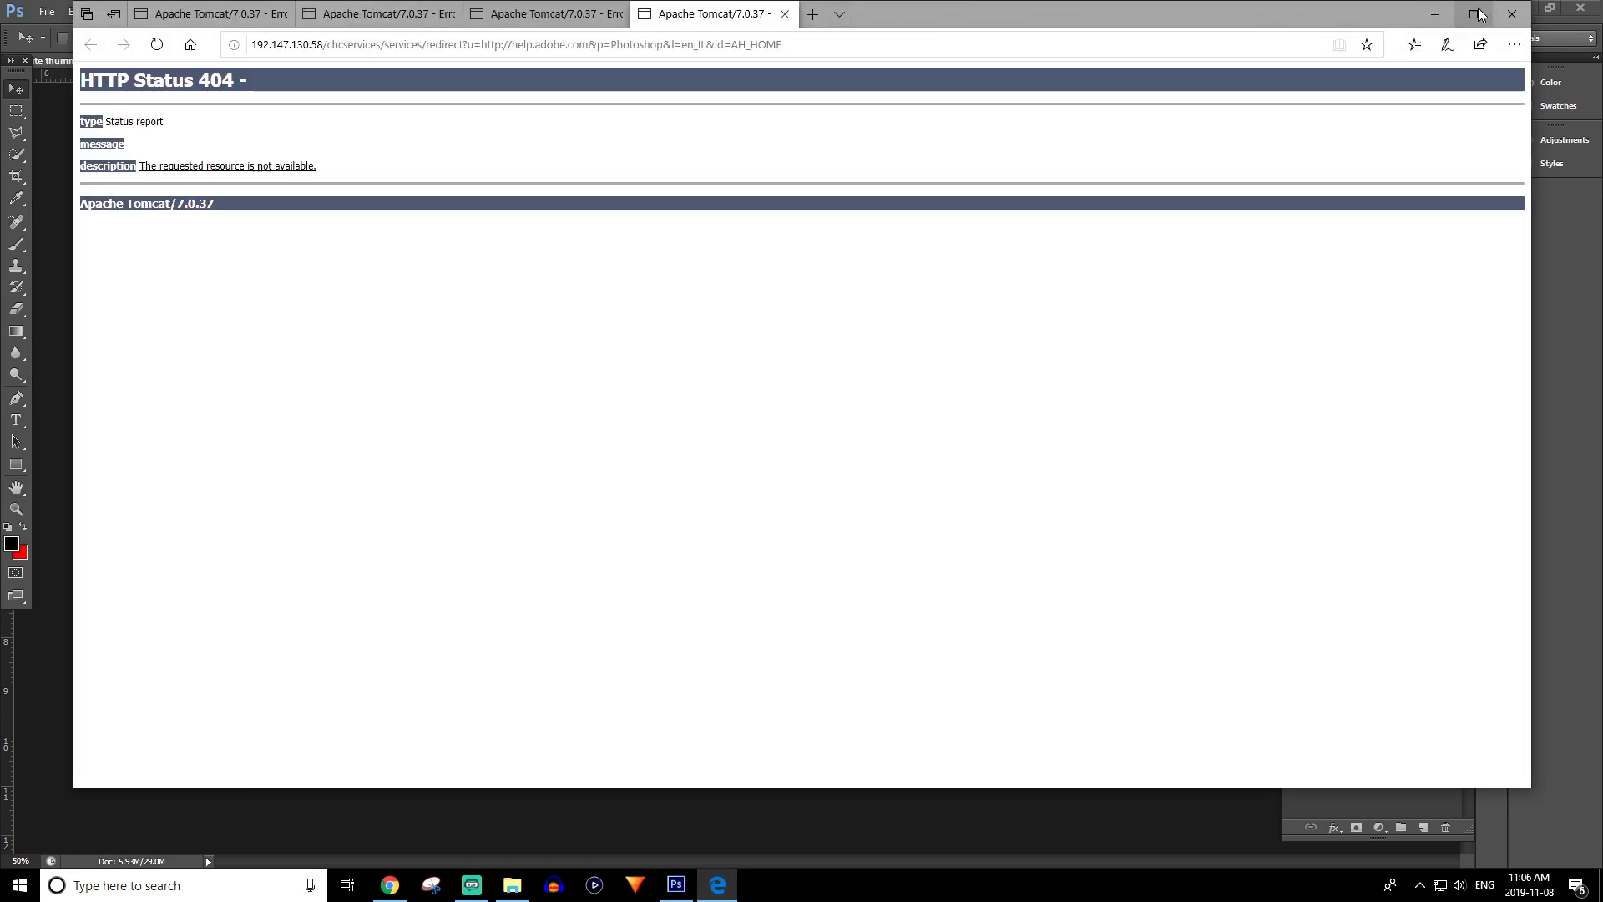
- Close the stray help browser window together with all its tabs and return to the thumbnail in Photoshop
key("alt+F4")
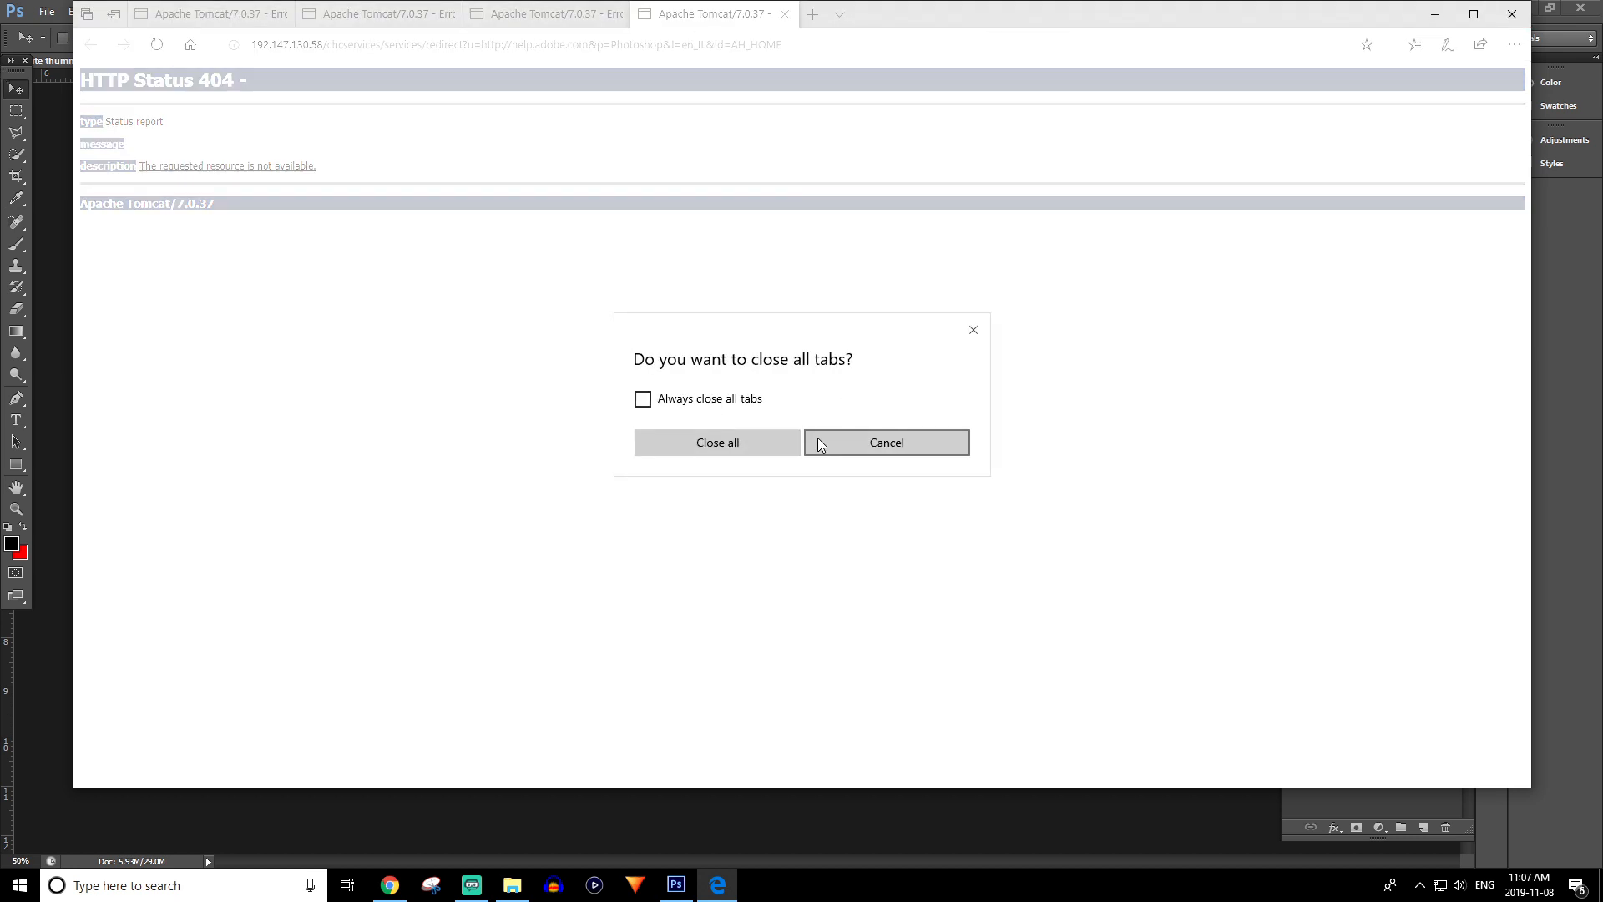
left_click(757, 446)
- Save the thumbnail as Fortnite thumnail tutorial.psd in the PNG Files folder, in Photoshop format with layers and Maximize Compatibility on
left_click(46, 11)
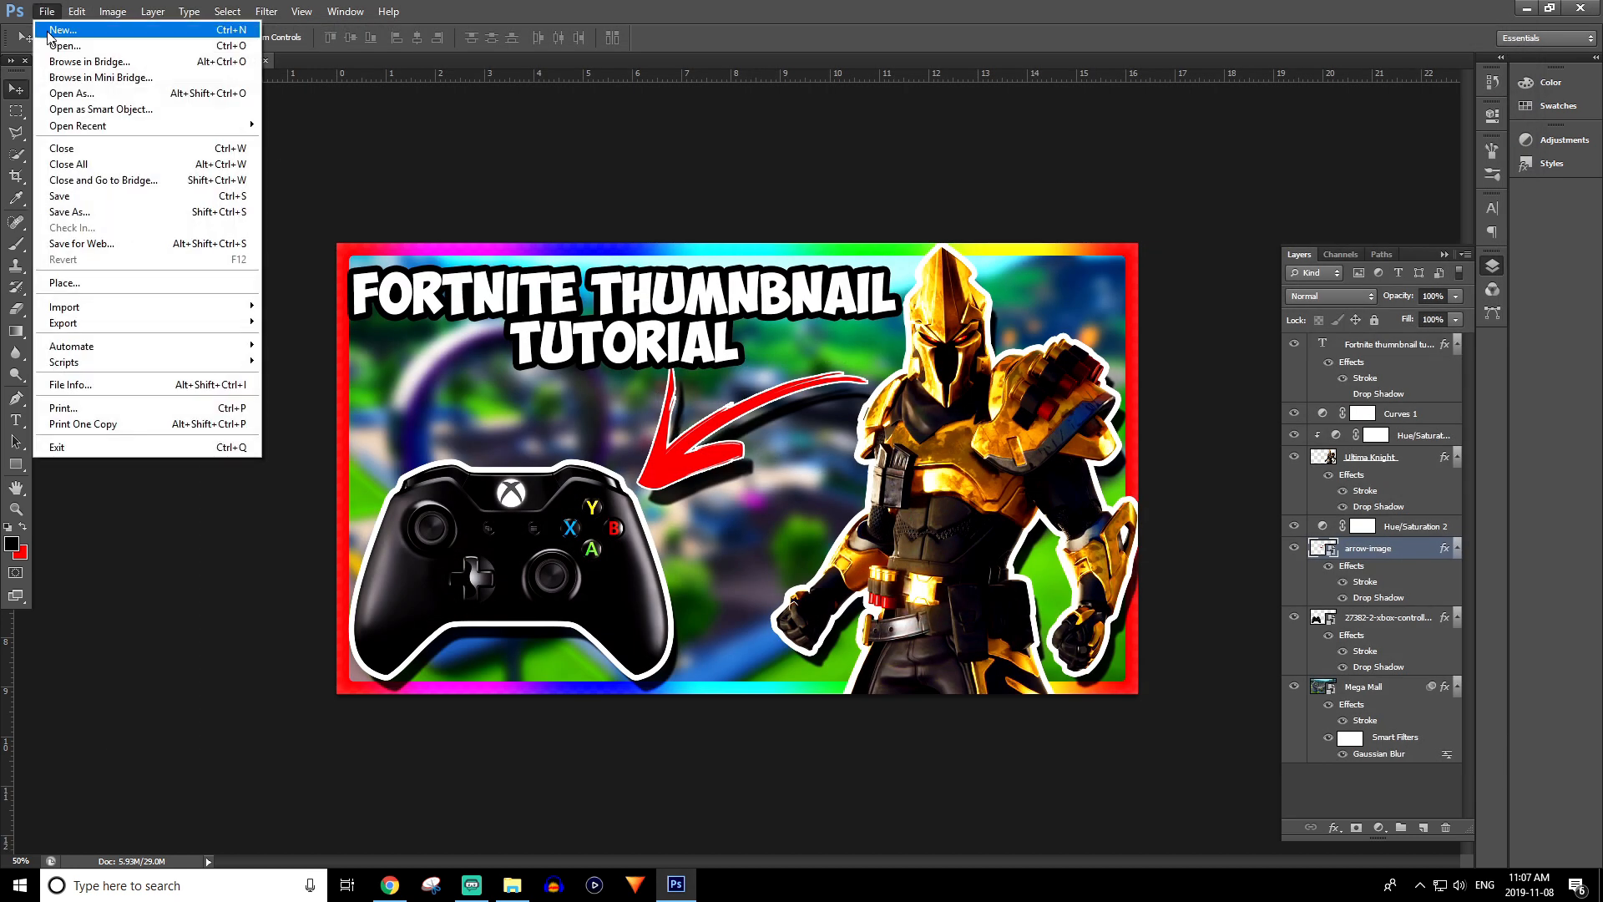
left_click(703, 180)
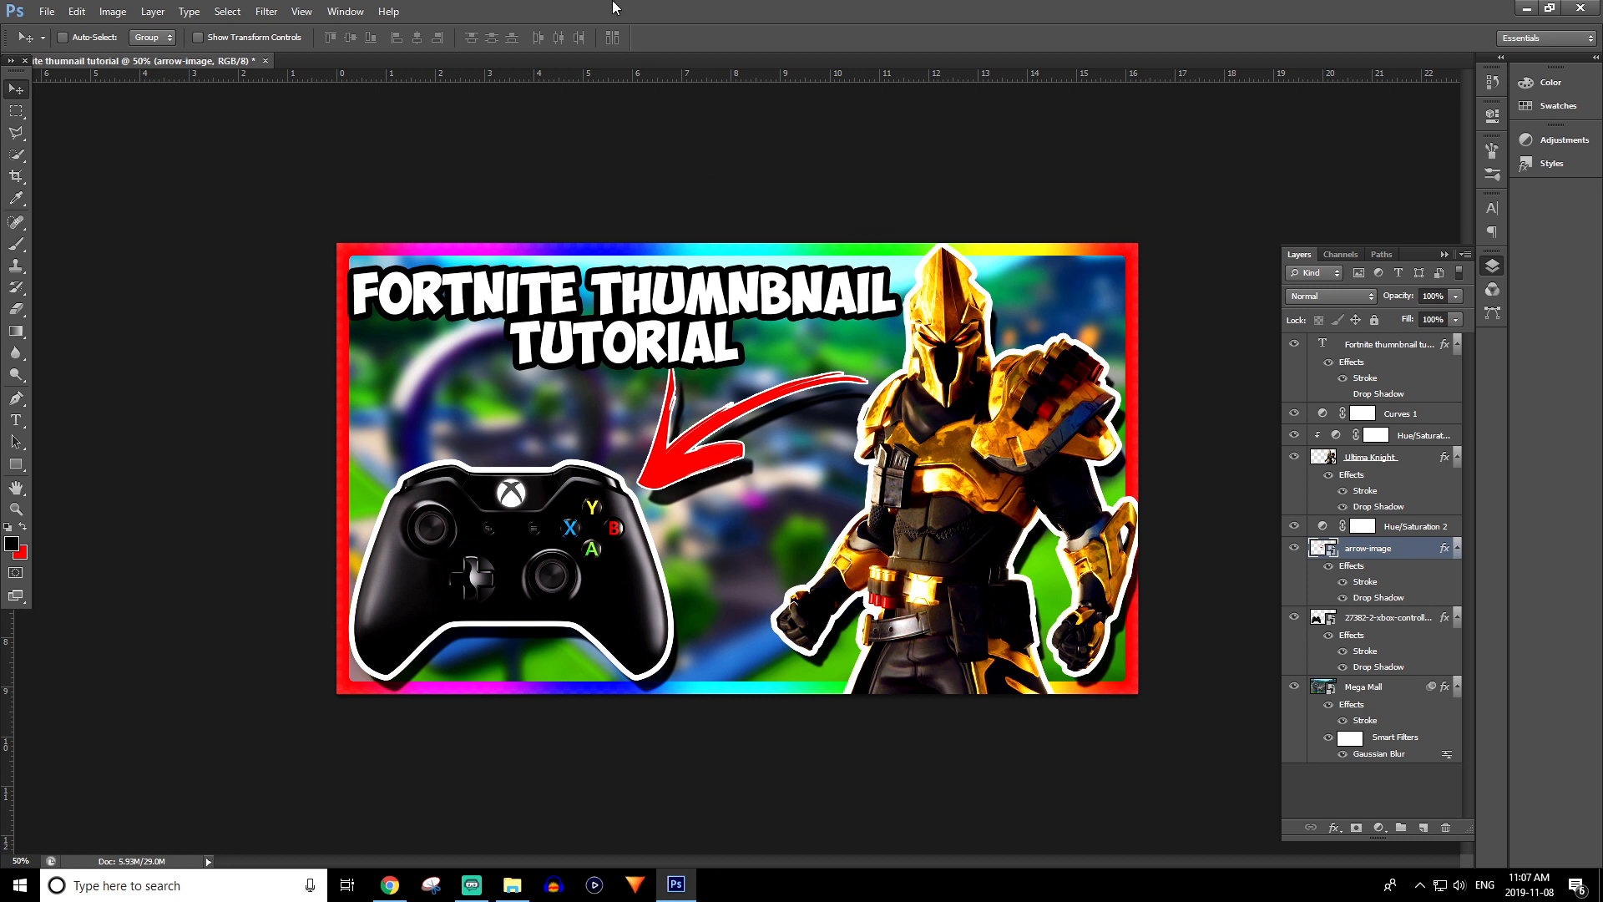
left_click(47, 11)
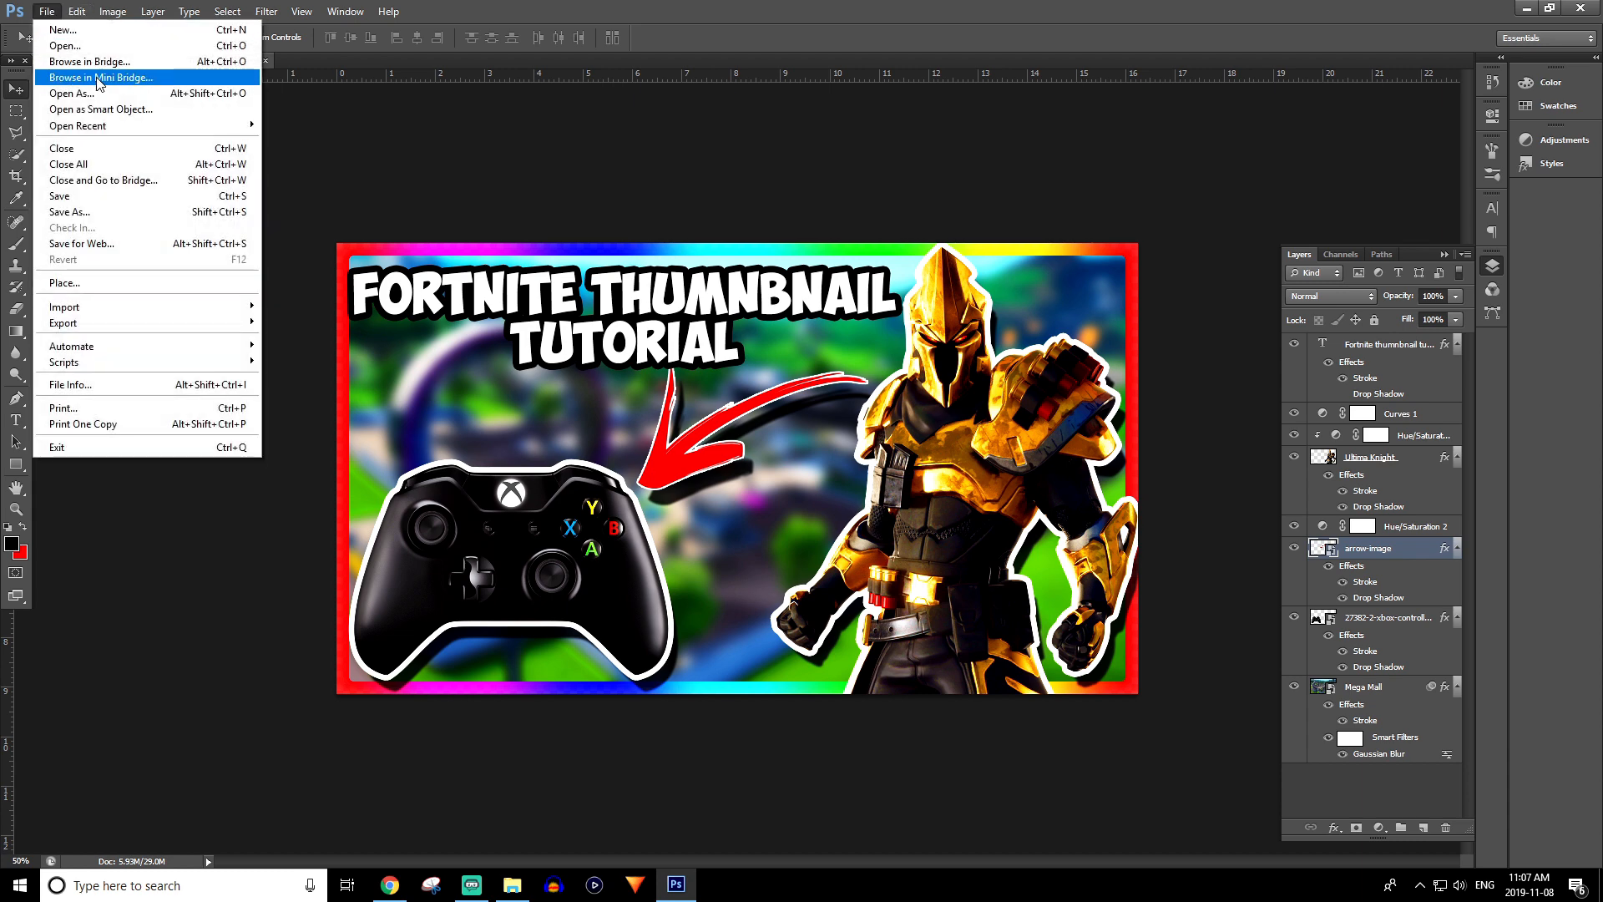
left_click(161, 212)
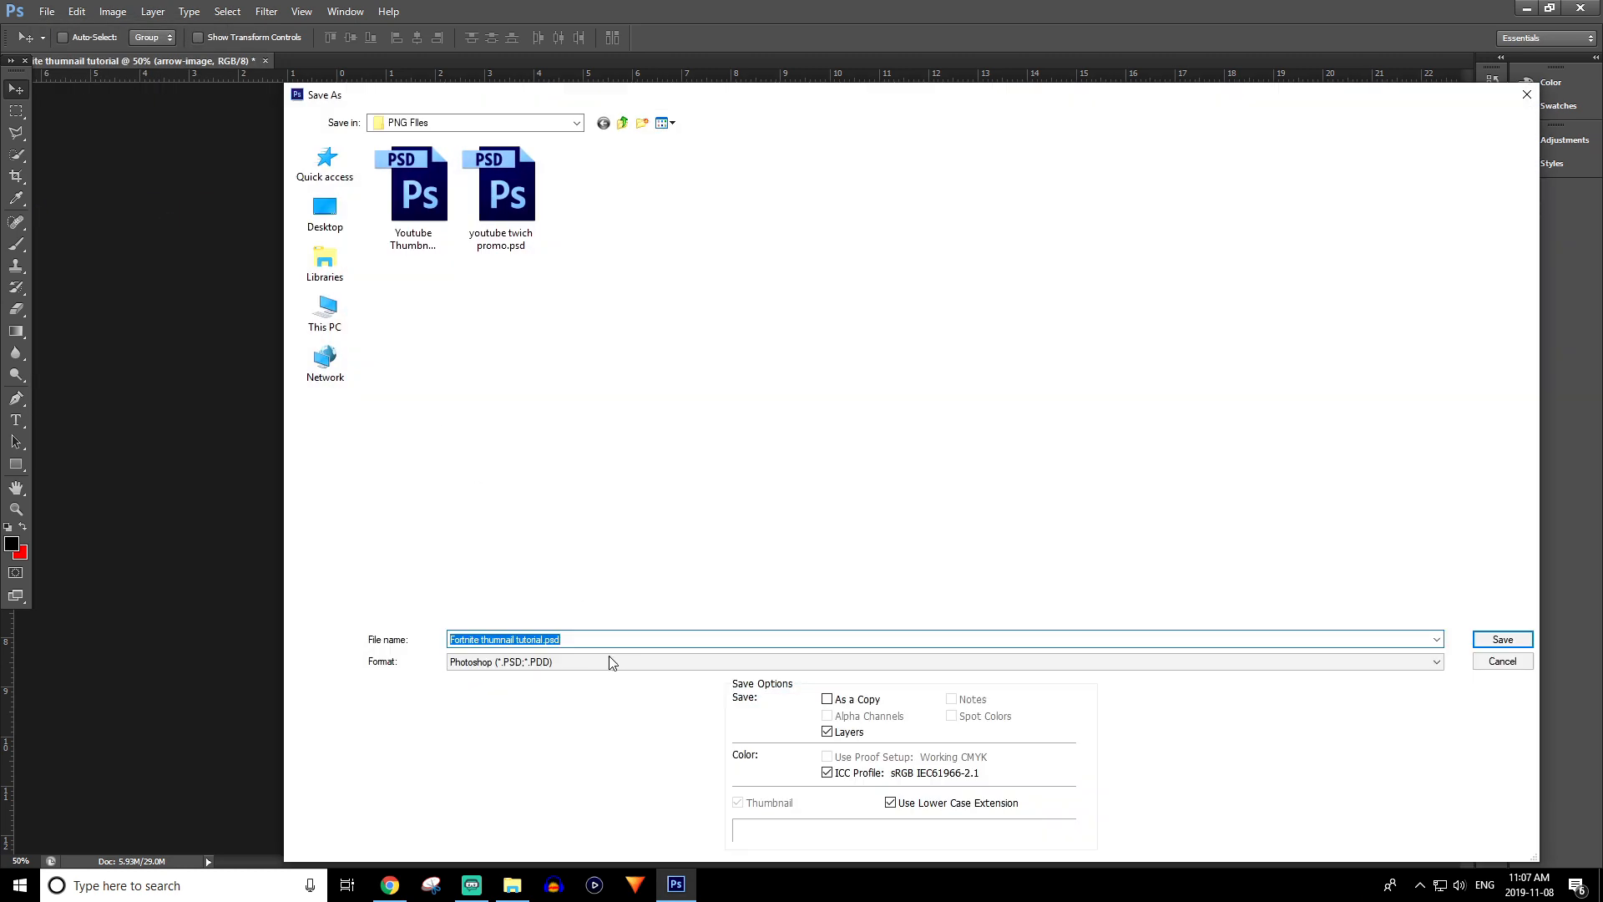
left_click(513, 640)
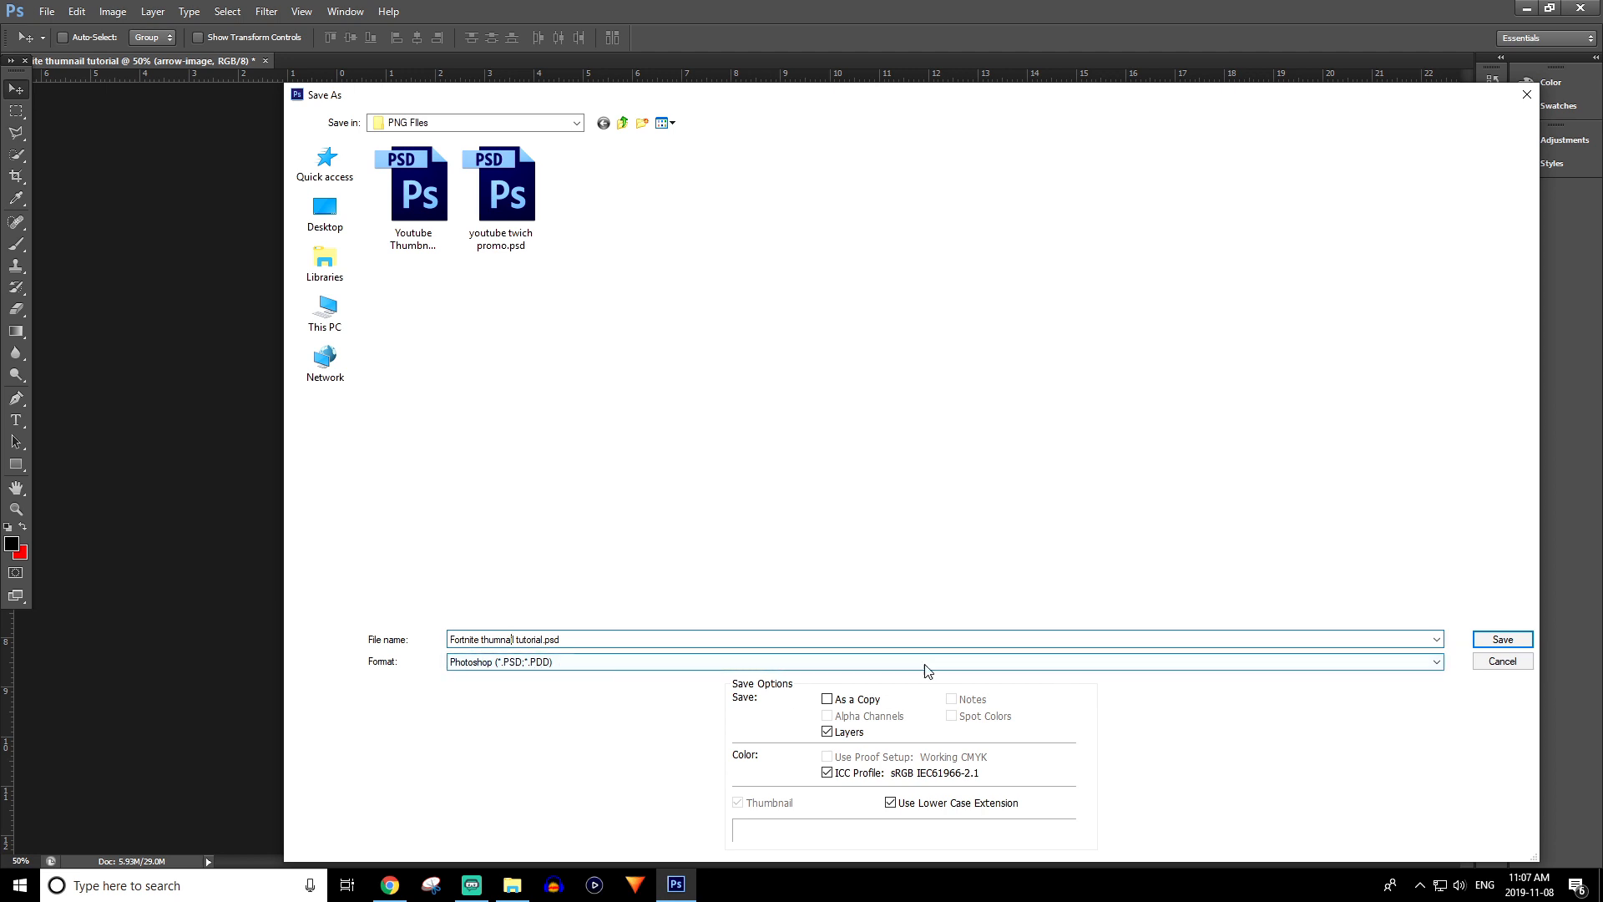
left_click(1502, 640)
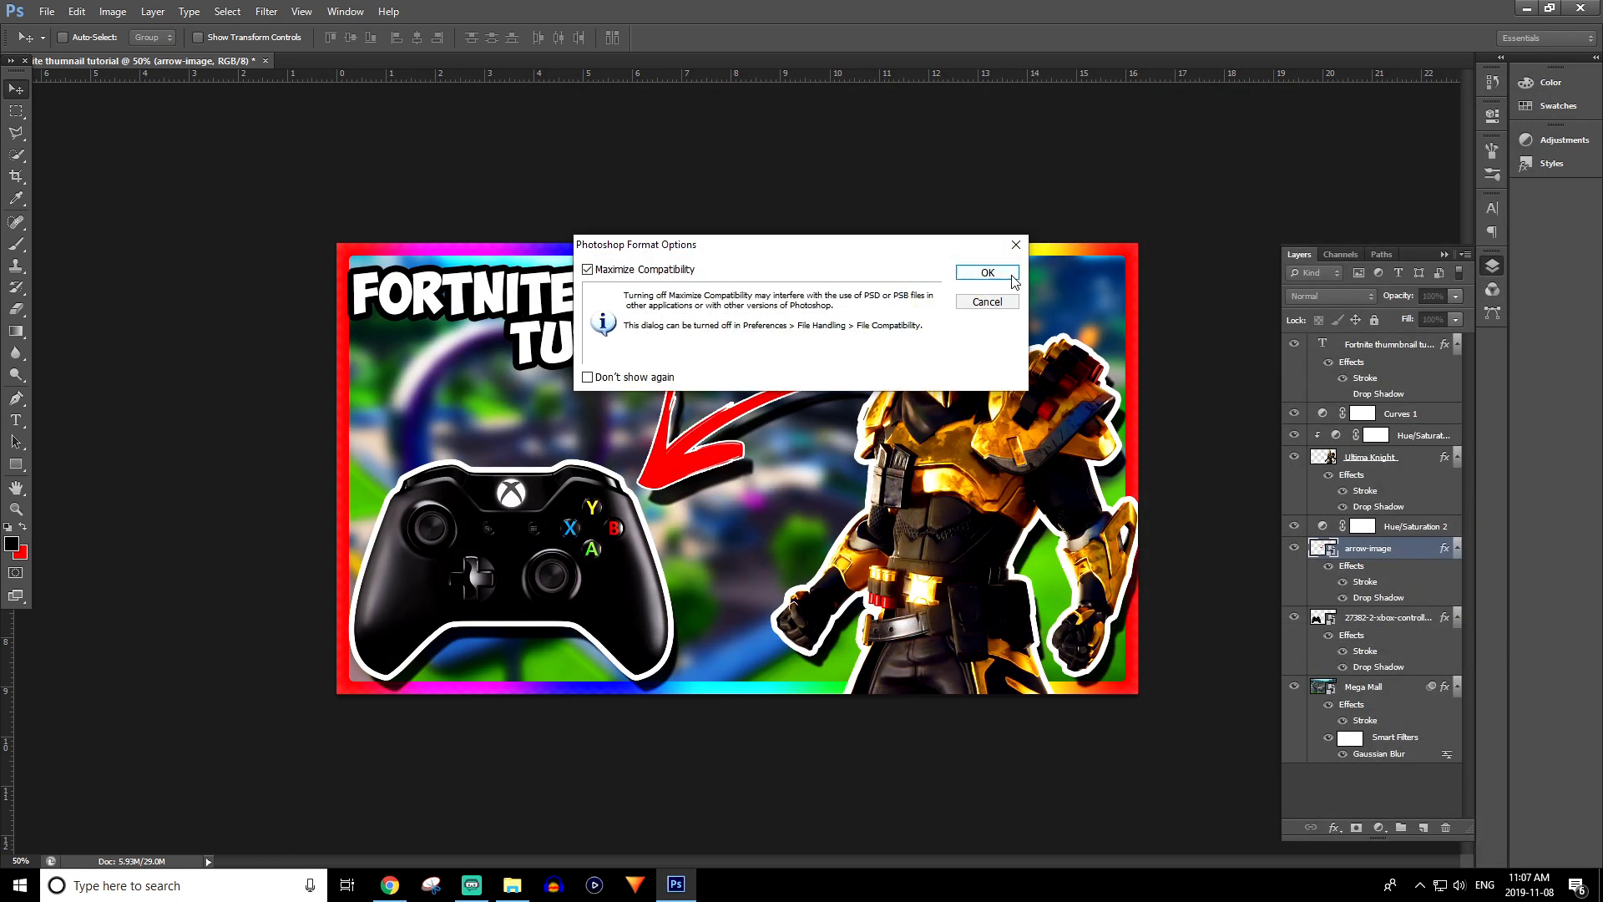
left_click(1013, 277)
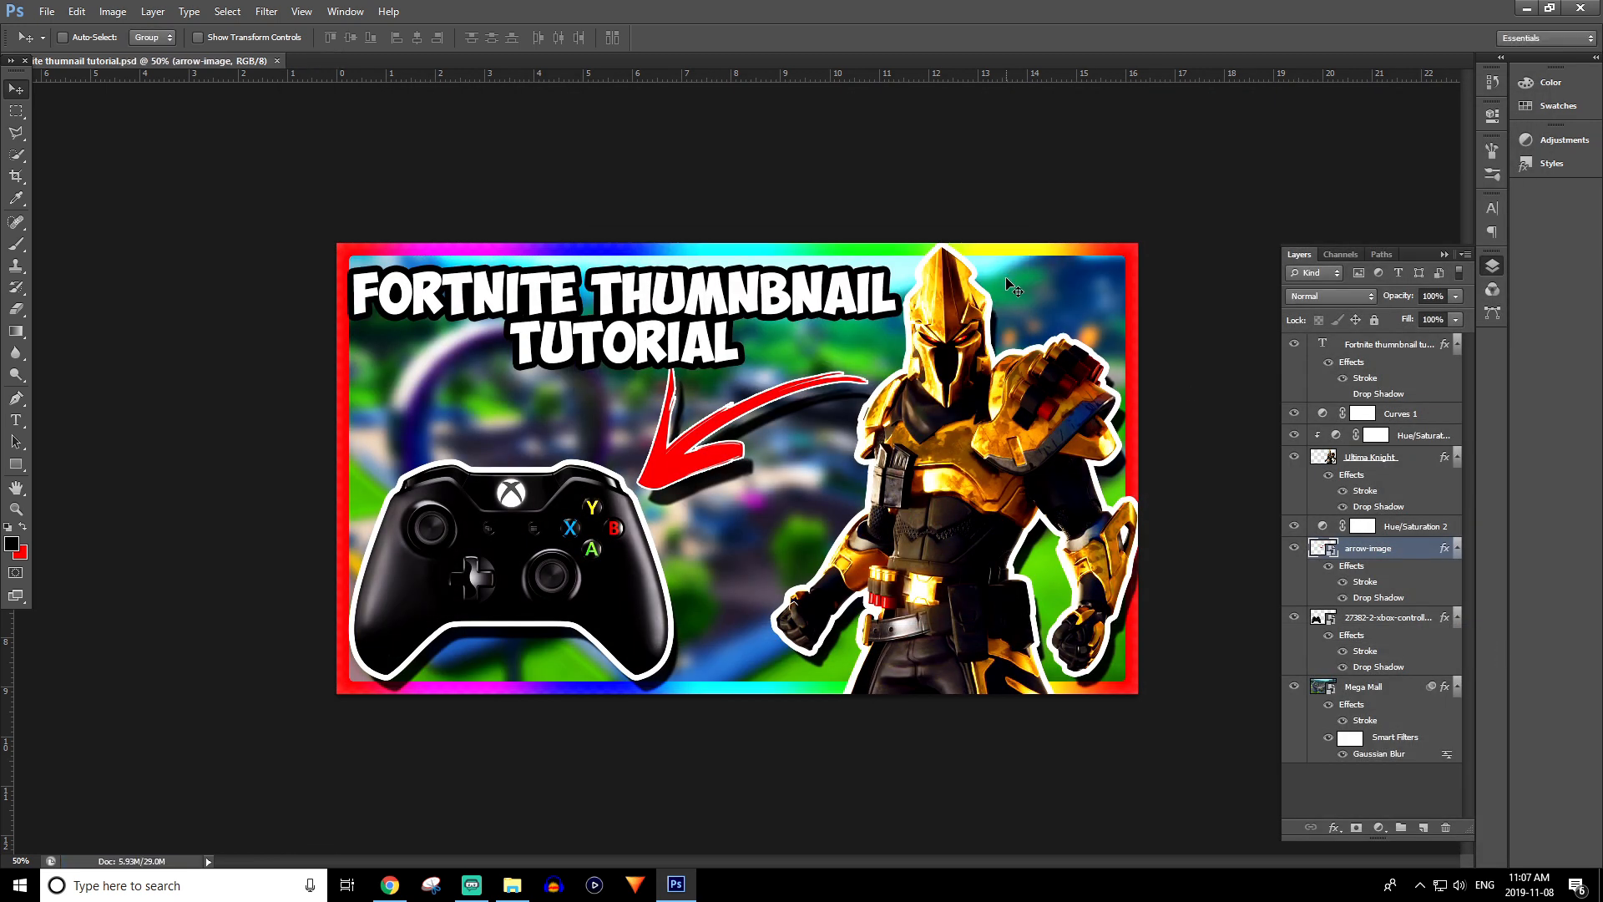